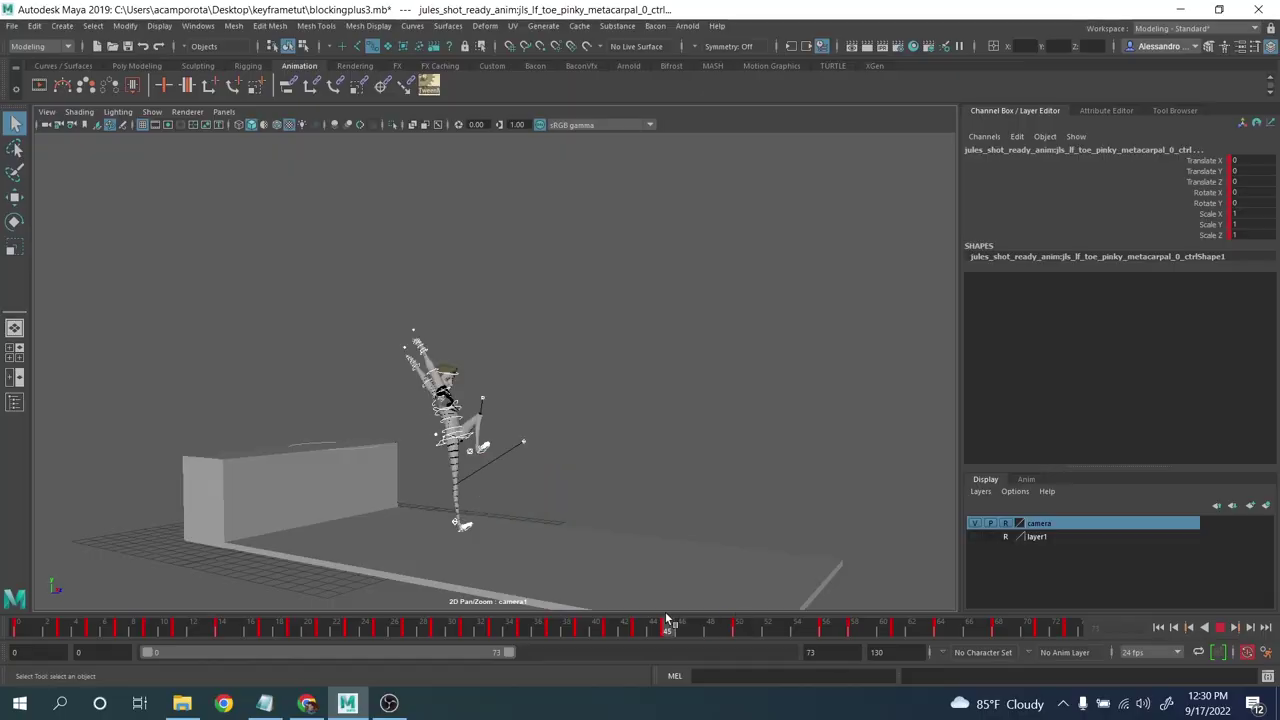
- Start the playback range at frame 34 and scrub to frame 45
mouse_move(667, 618)
left_mouse_down()
mouse_move(639, 621)
mouse_move(1073, 620)
left_mouse_up()
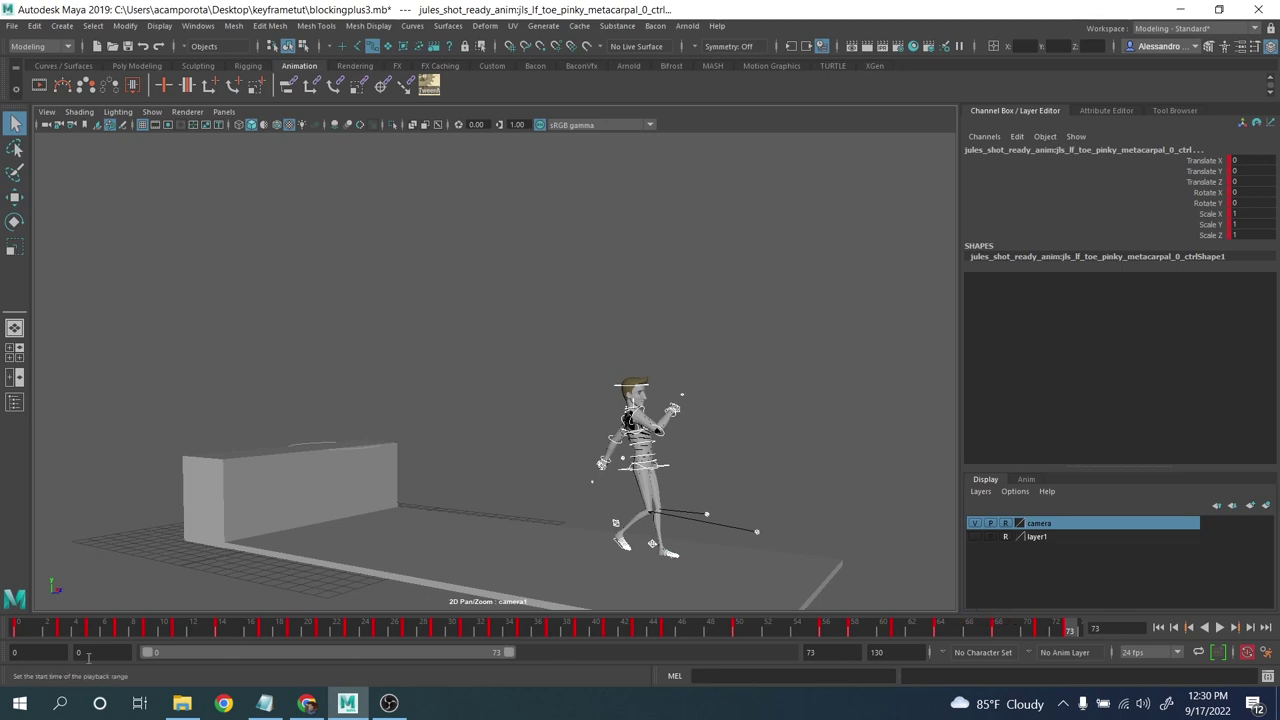
left_click_drag(145, 655, 312, 656)
mouse_move(247, 628)
left_mouse_down()
mouse_move(241, 614)
mouse_move(317, 615)
mouse_move(177, 616)
mouse_move(318, 614)
mouse_move(40, 562)
mouse_move(319, 587)
left_mouse_up()
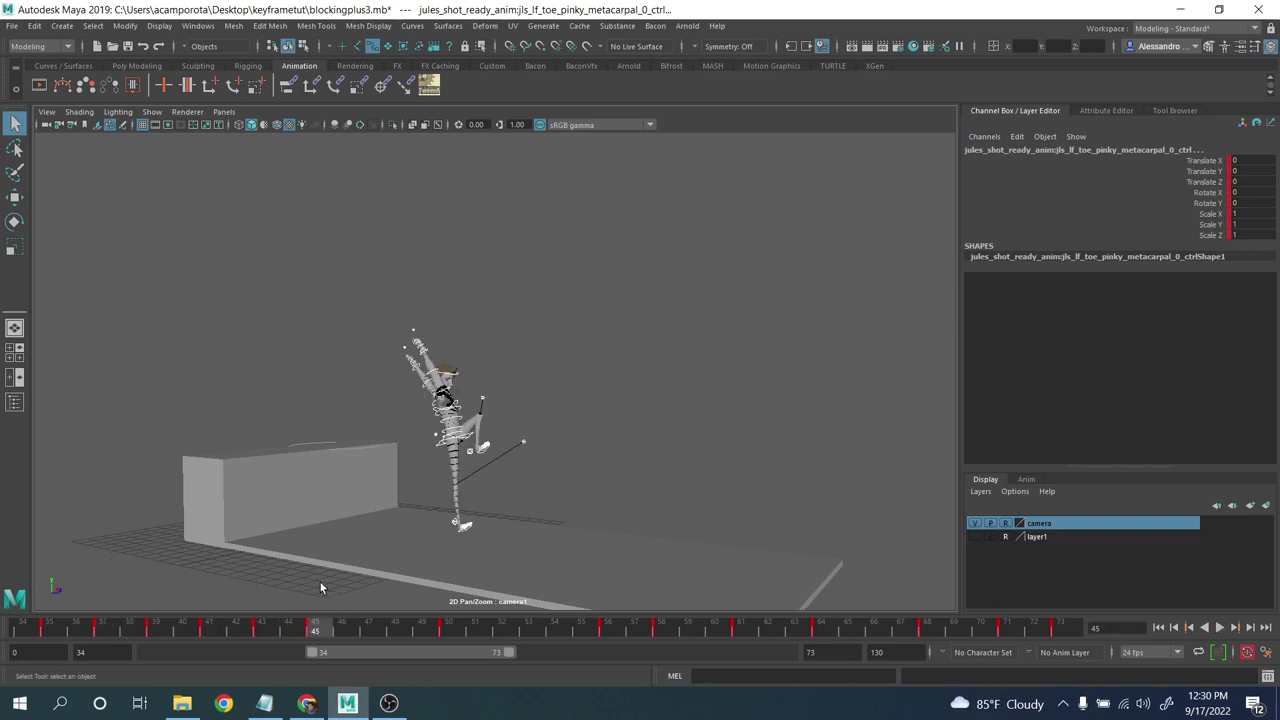
- Clear the selection, switch the viewport to the persp camera and show the jumping character from the side
left_click(320, 586)
left_click(228, 112)
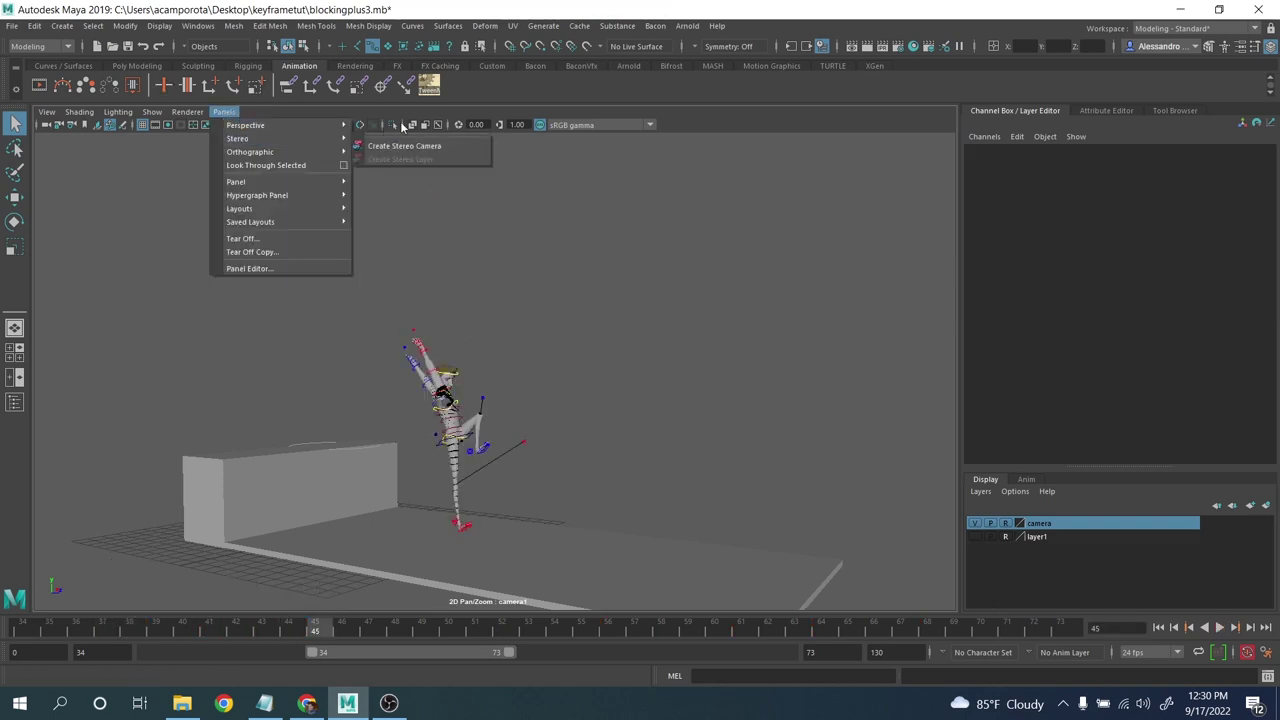
mouse_move(292, 124)
left_click(406, 127)
left_click_drag(398, 151, 572, 524, "alt")
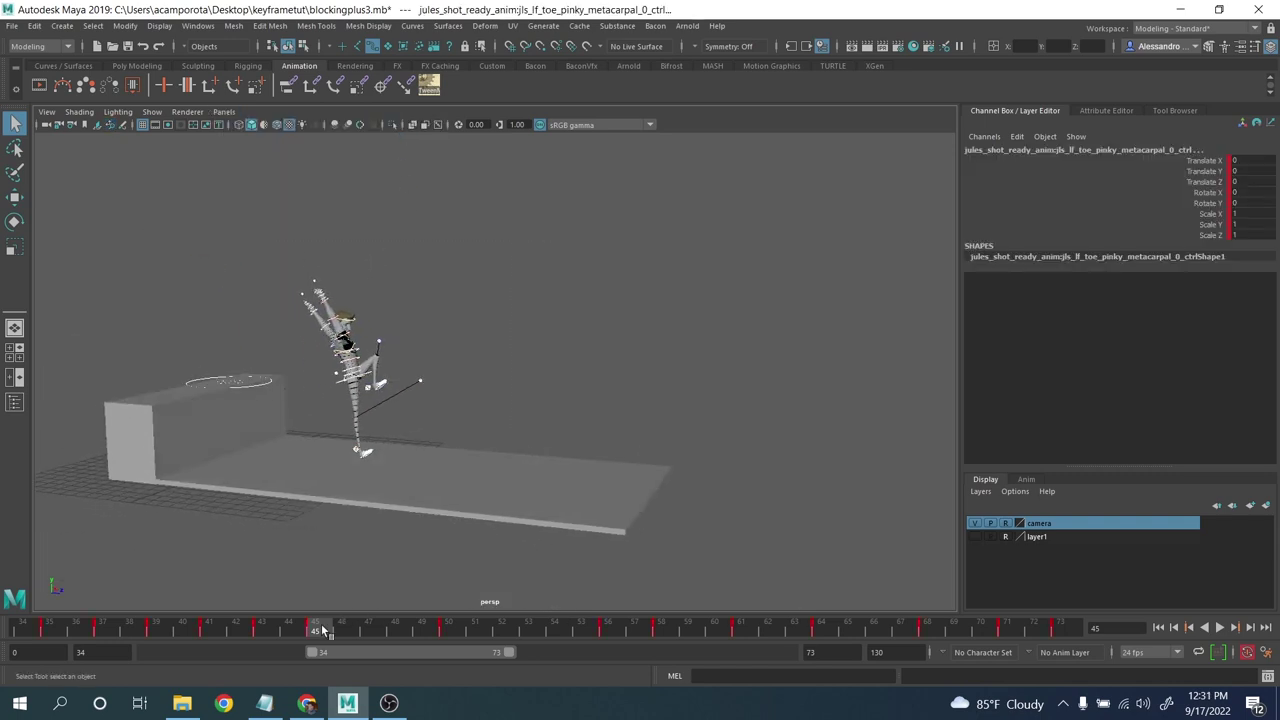
- At frame 47, select all the character's controls and set a tweenMachine in-between of 53
left_click_drag(322, 630, 449, 613)
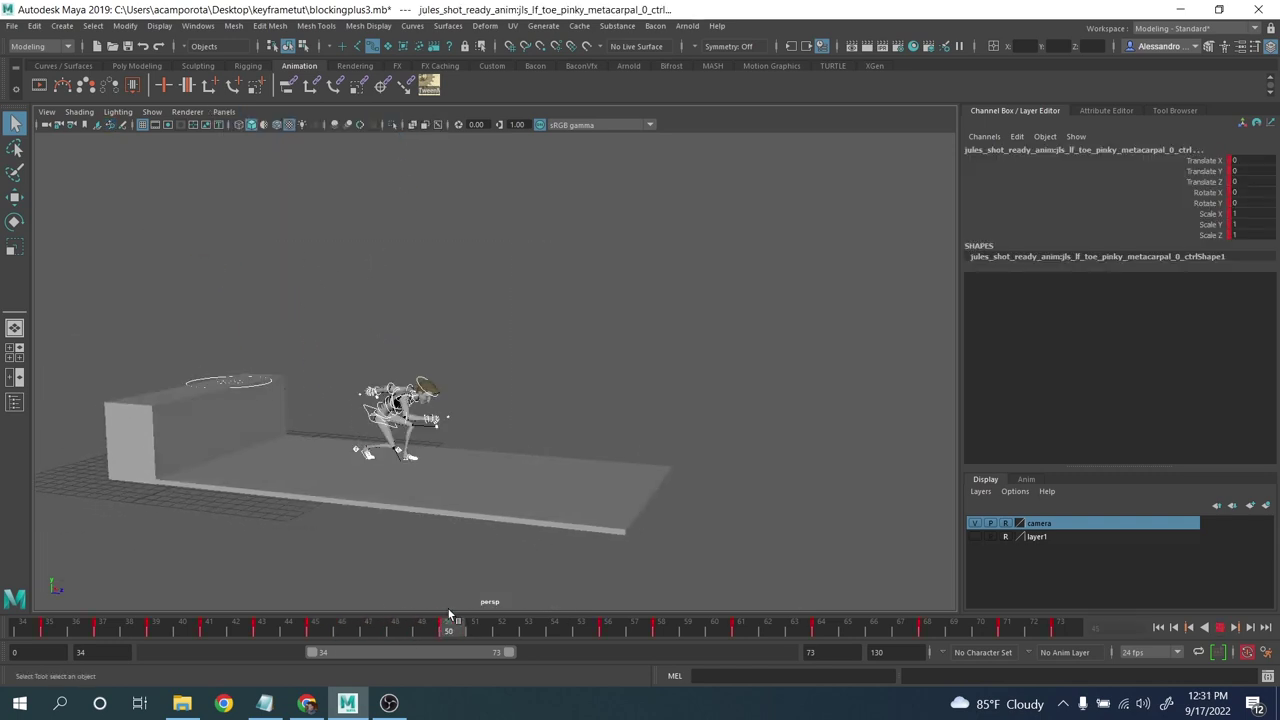
left_click(313, 616)
key("alt+v")
left_click(525, 391)
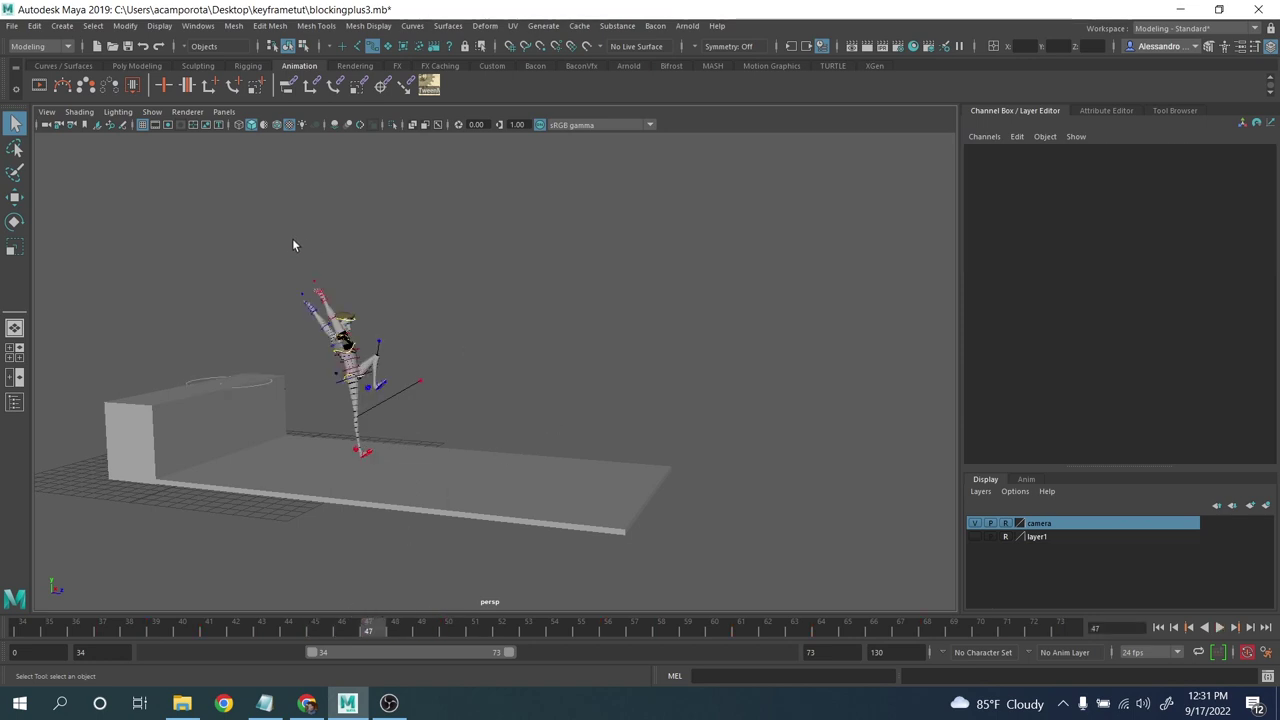
left_click_drag(284, 238, 482, 510)
left_click(428, 88)
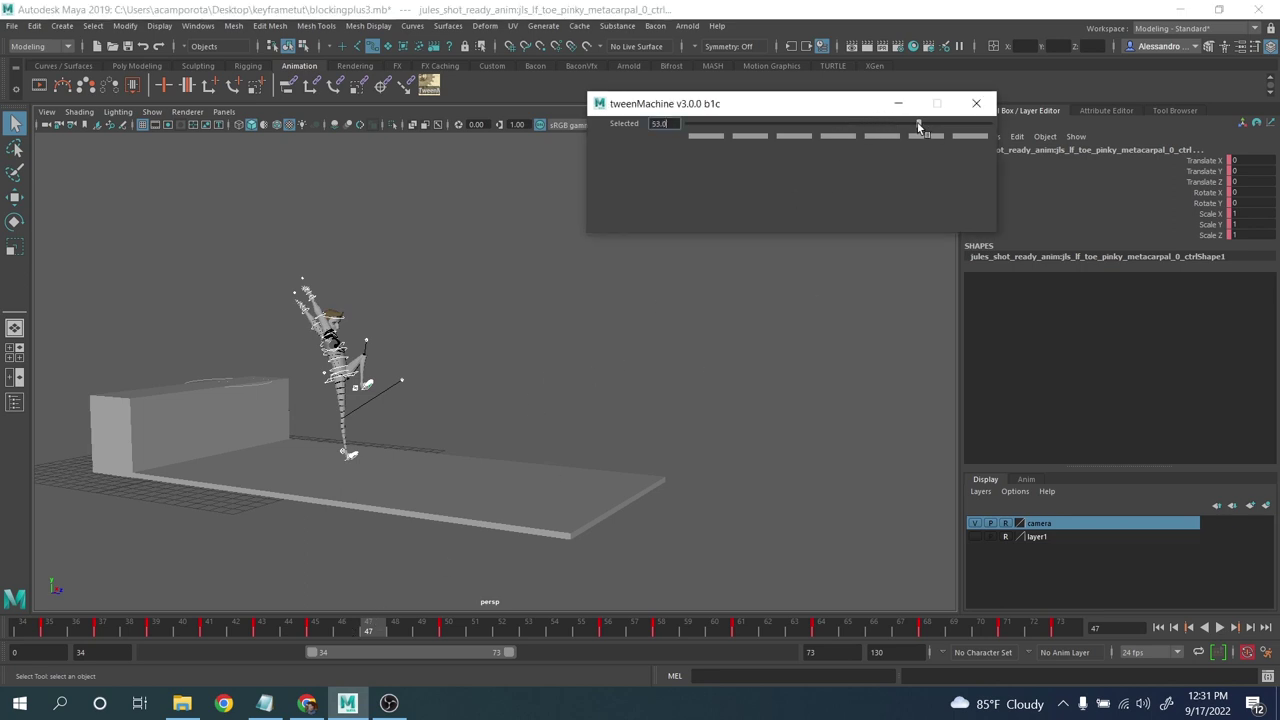
left_click(918, 125)
- Select the controls of both feet and set their tweenMachine value to 100 at frame 47
scroll(508, 377, "up", 5)
middle_click_drag(395, 472, 520, 412, "alt")
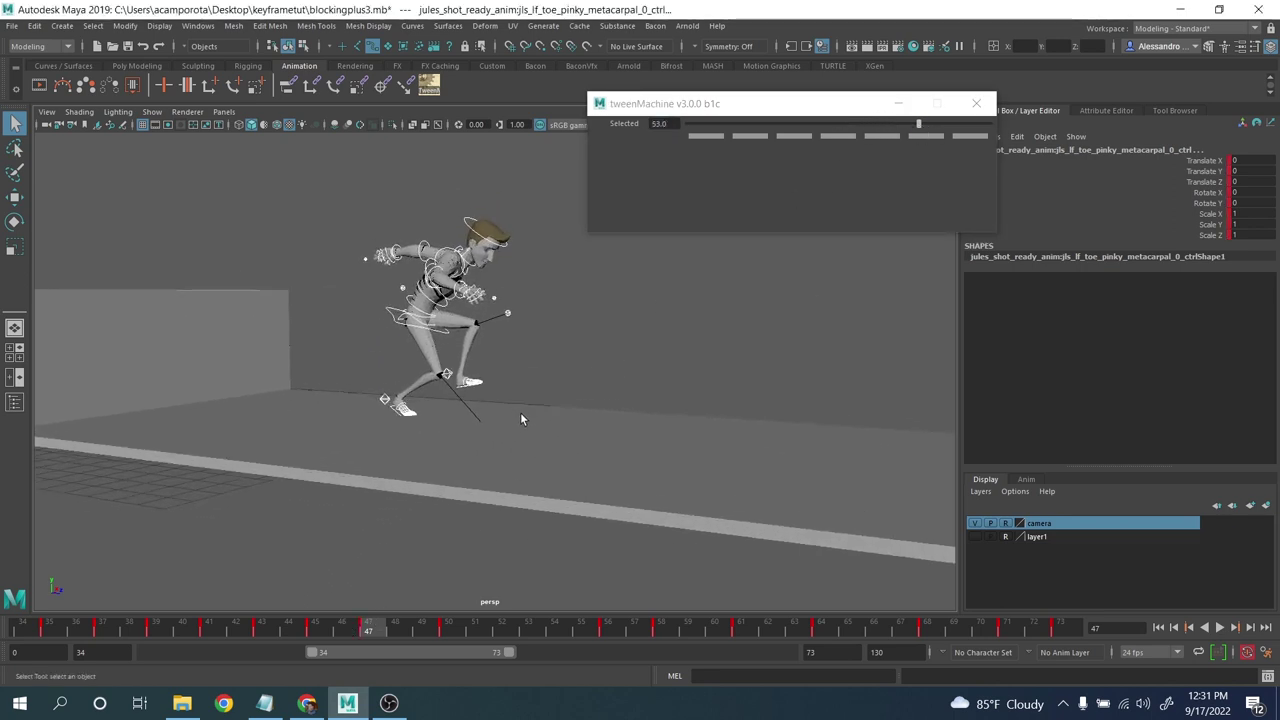
scroll(520, 412, "up", 4)
left_click_drag(281, 360, 592, 480)
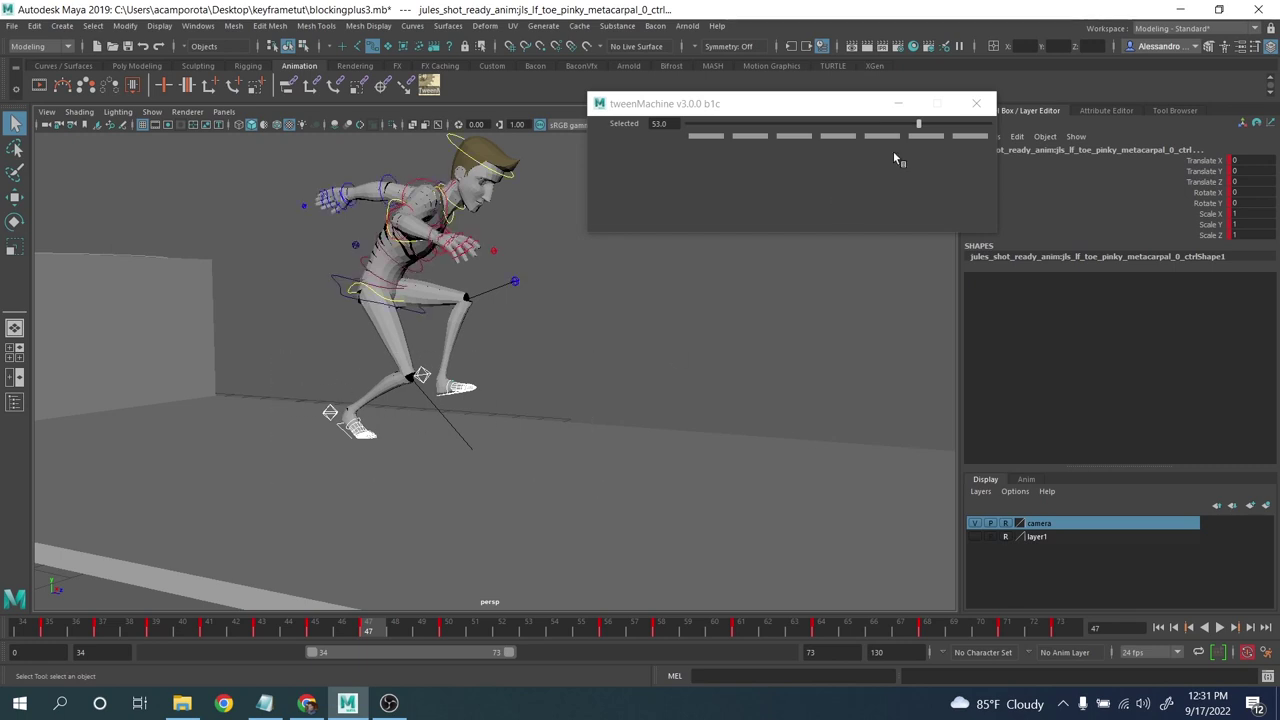
left_click_drag(958, 128, 1069, 136)
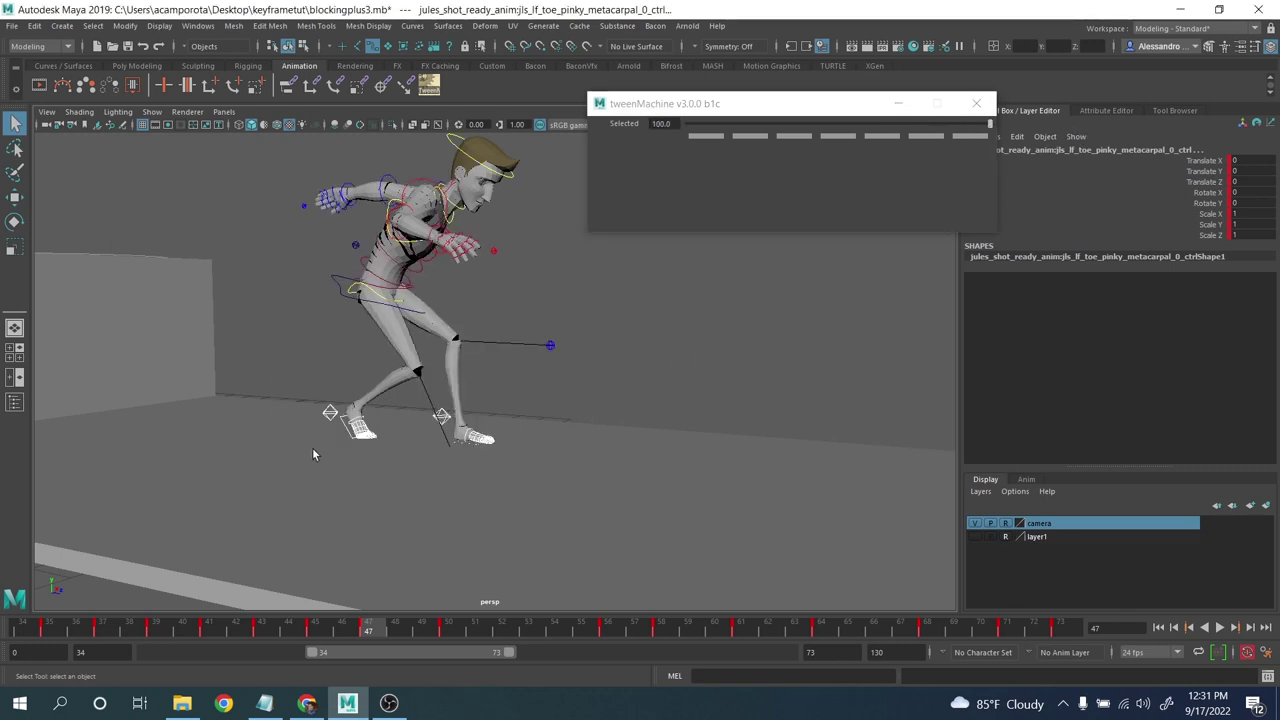
- Adjust the Foot Roll of the right foot IK control at frame 47
left_click(362, 441)
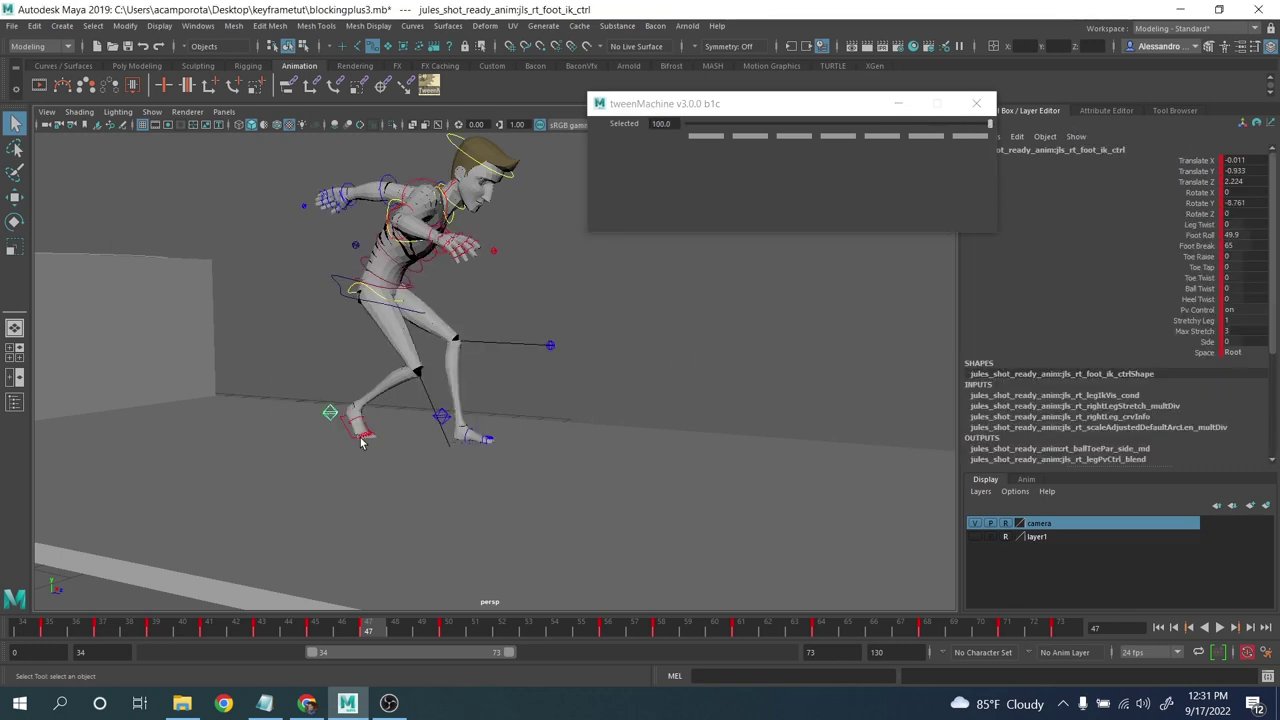
left_click(1200, 236)
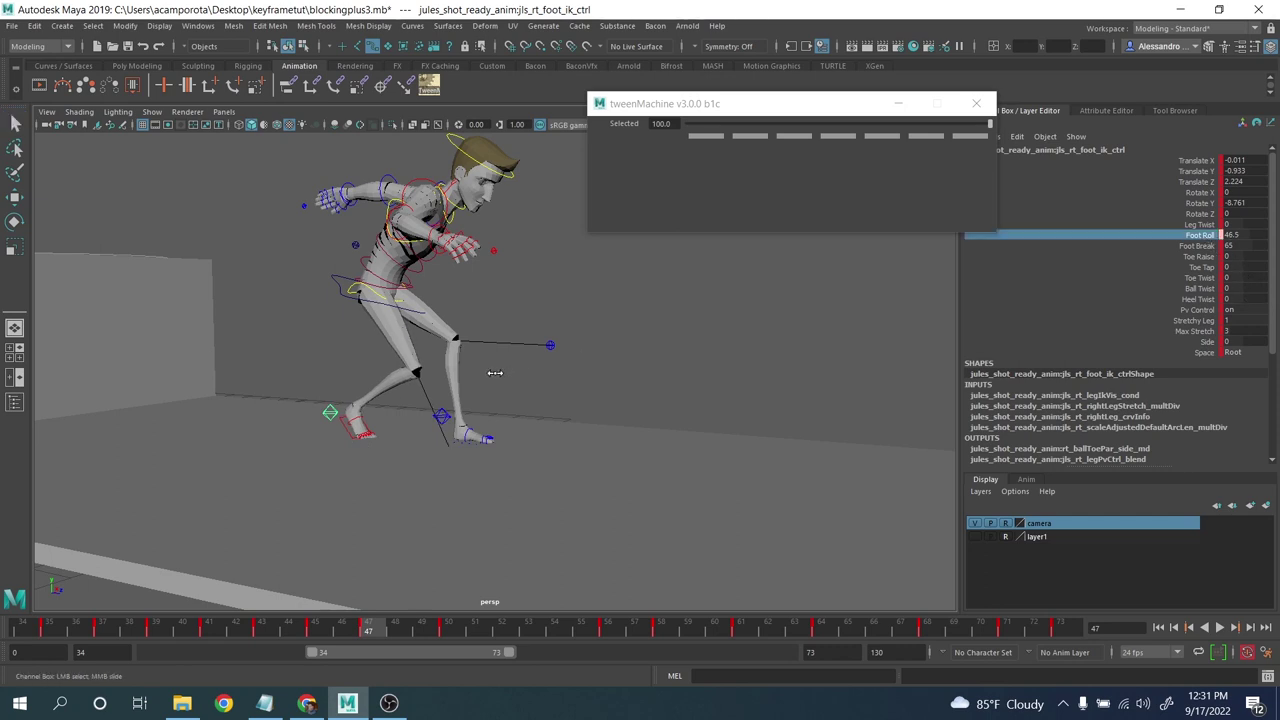
left_click(608, 381)
- Lower the left foot IK control's Foot Roll to about -20 to lift the toes off the ground
left_click(441, 419)
left_click(1198, 247)
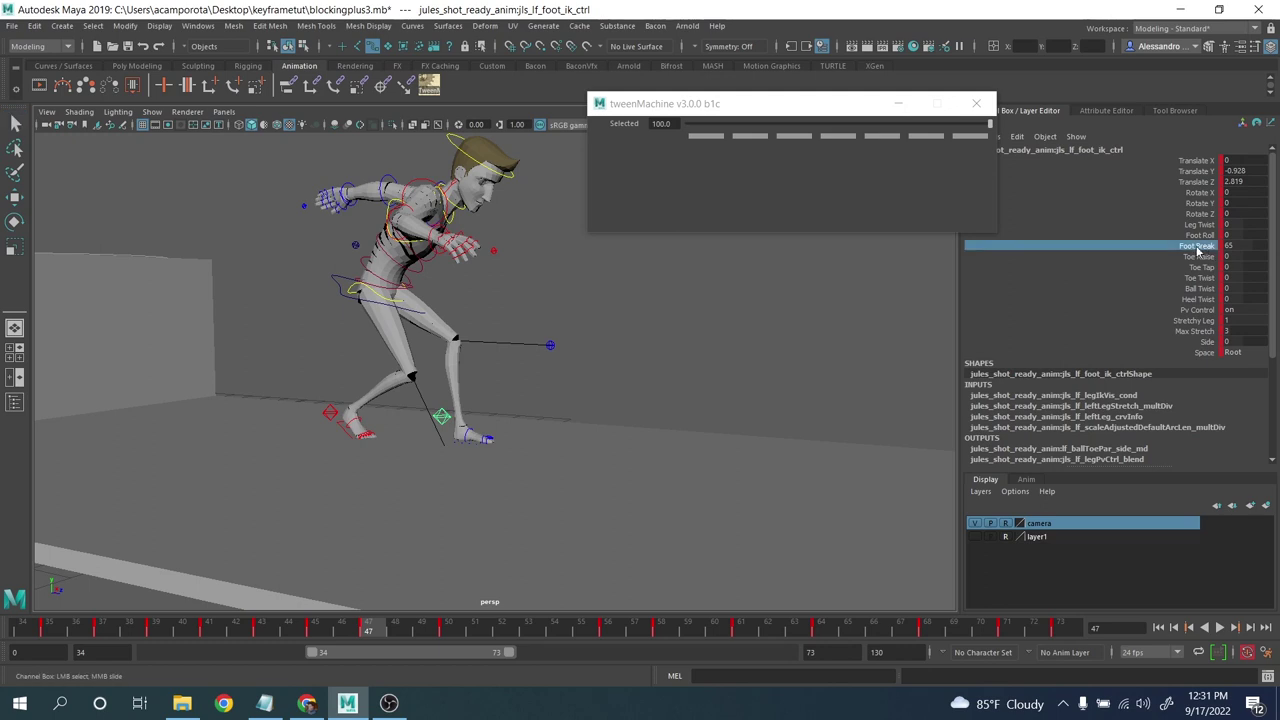
left_click(1198, 236)
middle_click_drag(703, 350, 533, 356)
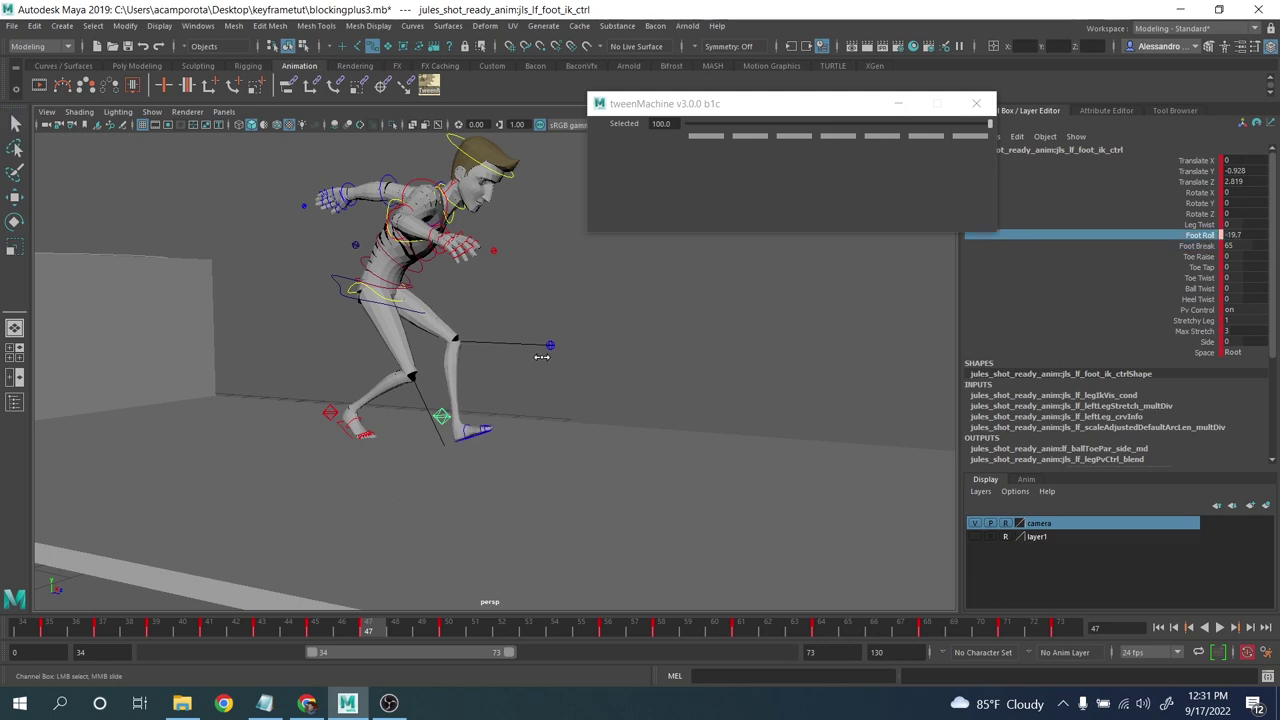
- Create an editable motion trail for the character's COG control
left_click_drag(463, 242, 366, 317, "alt")
left_click_drag(390, 367, 390, 367)
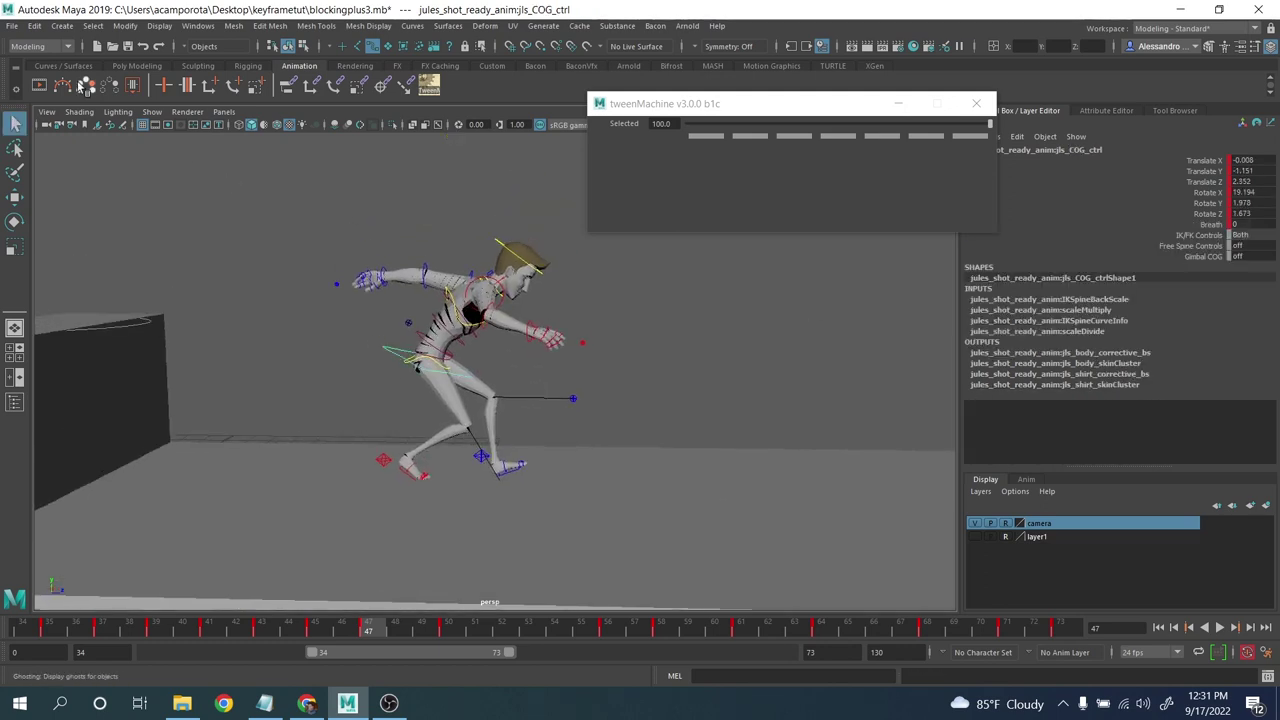
left_click(63, 87)
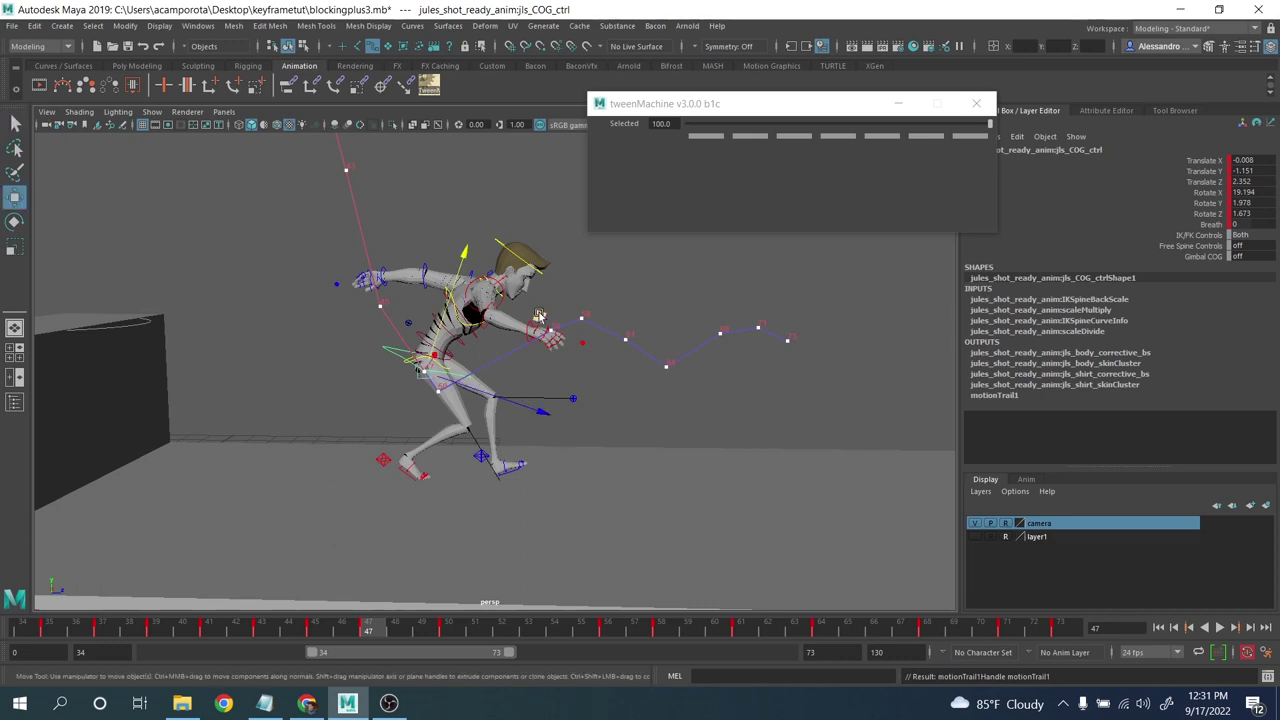
- Move the COG control back and slightly down to about Translate Y -1.18 and Translate Z 2.29
middle_click_drag(538, 316, 528, 320)
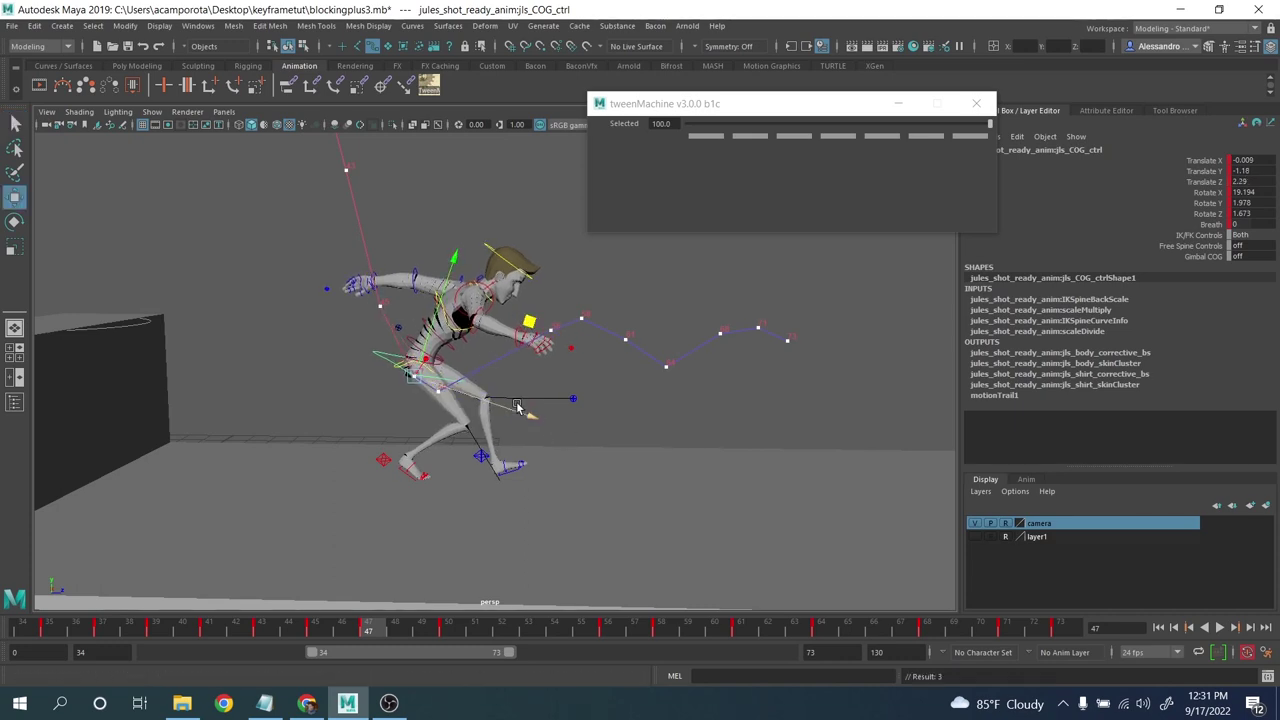
key("comma")
key("period")
key("q")
- Rotate the spine FK shoulder control backward to about -4.1 in Rotate X to straighten the torso
left_click(464, 342)
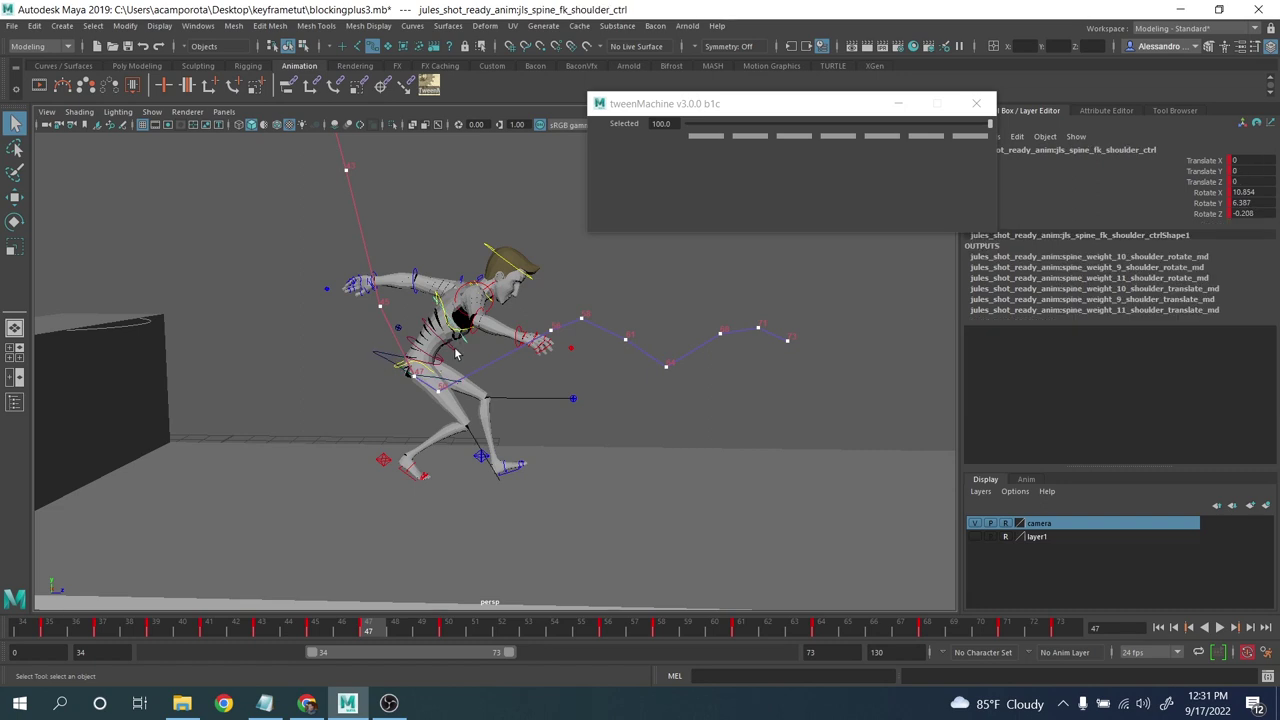
left_click(458, 350)
key("e")
left_click_drag(490, 232, 478, 292)
key("q")
left_click(468, 347)
key("e")
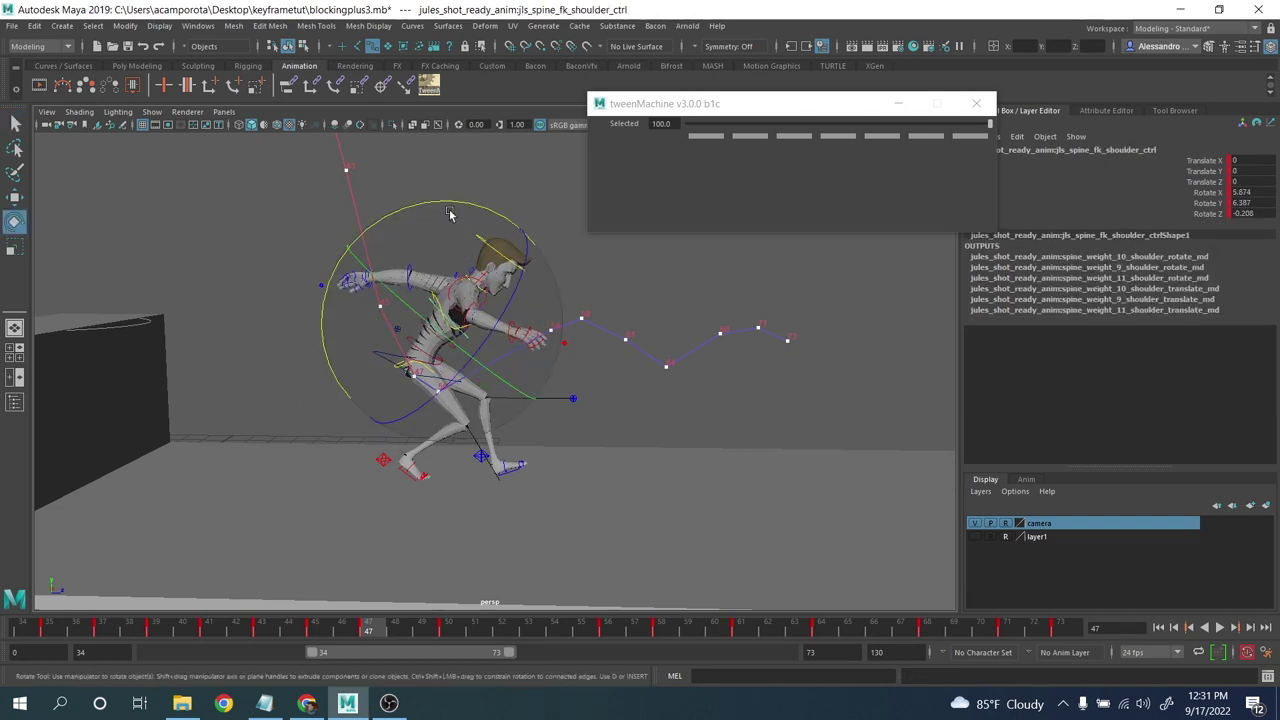
left_click_drag(450, 212, 420, 193)
left_click_drag(494, 283, 313, 285, "alt")
key("q")
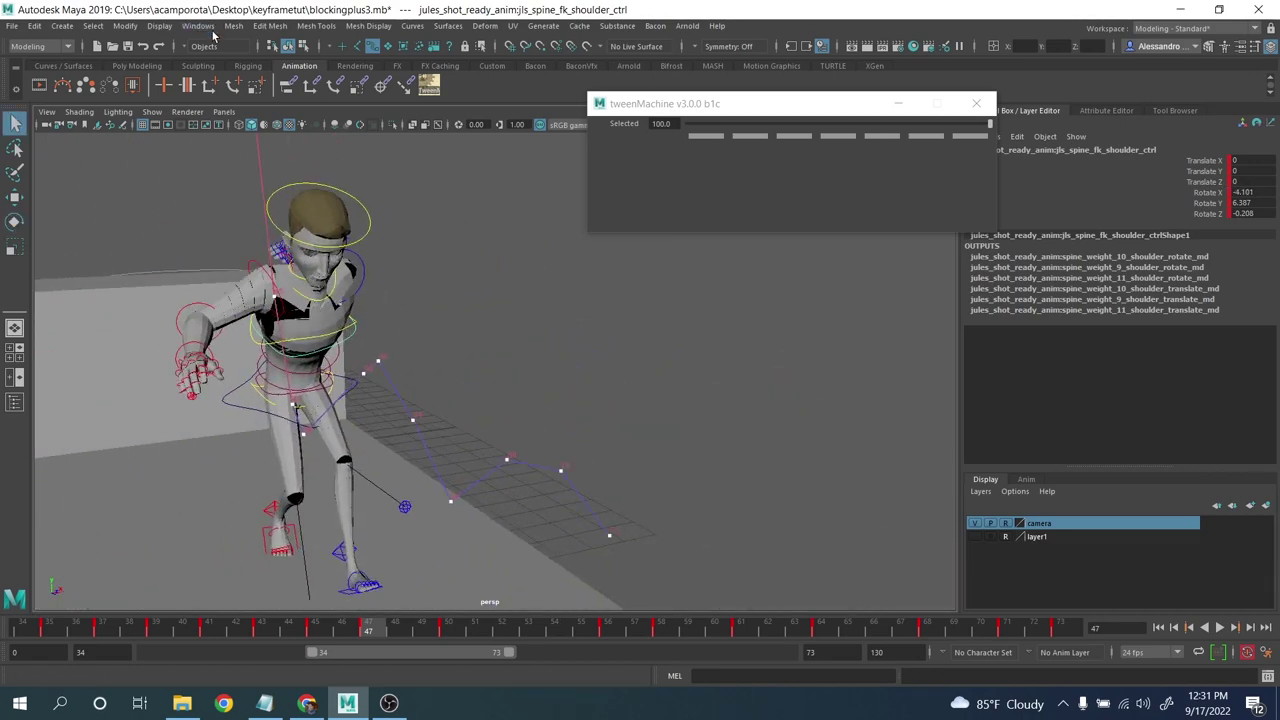
- Delete the COG's motion trail handle through the Outliner
left_click(199, 26)
left_click(234, 169)
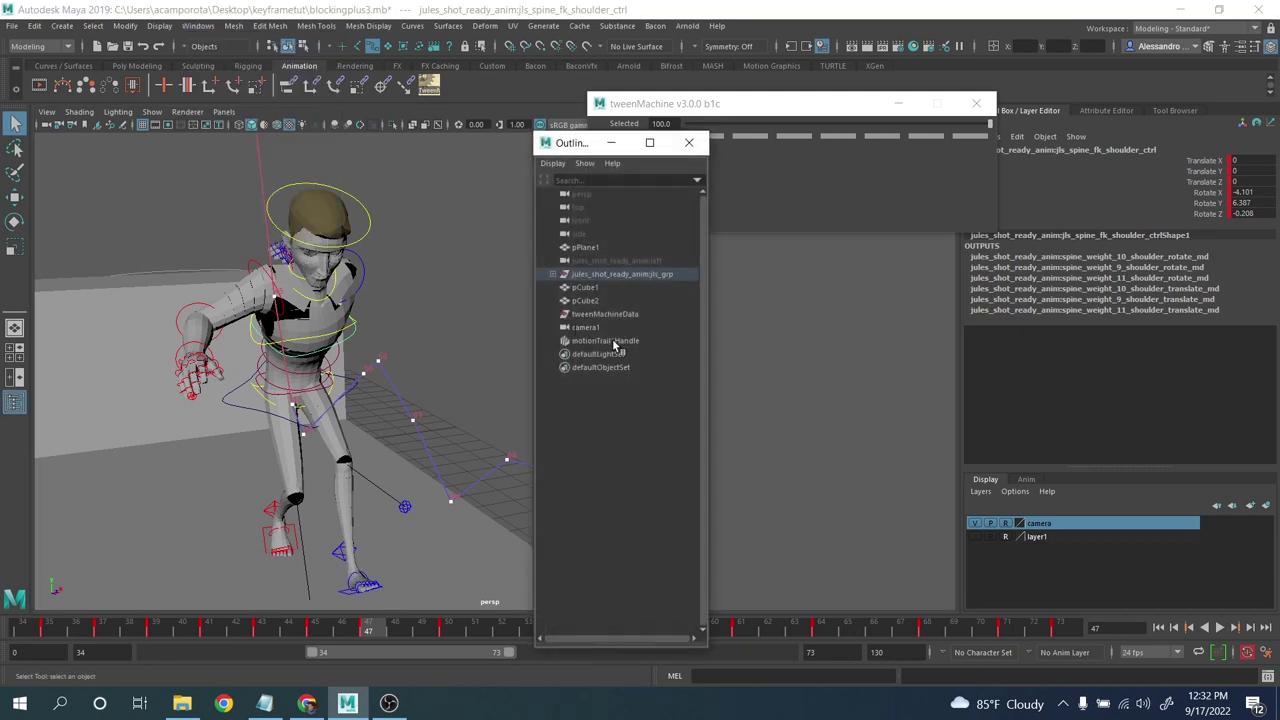
left_click(614, 341)
left_click(614, 353)
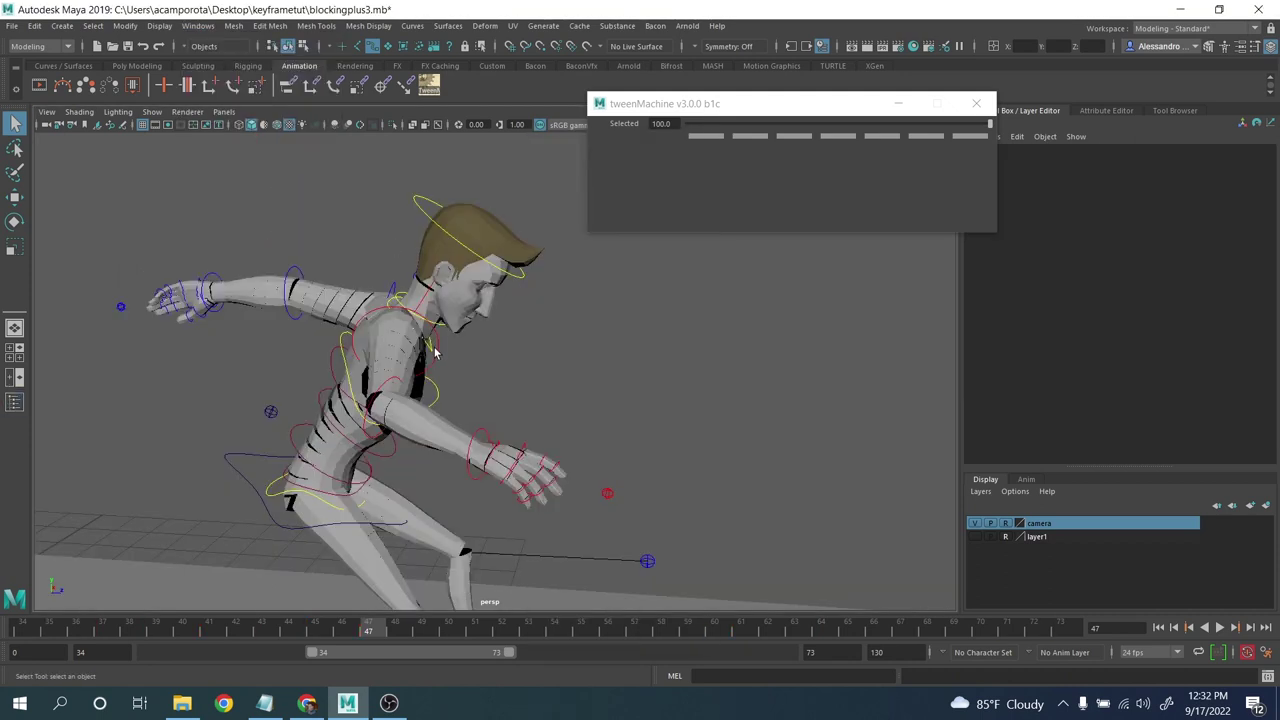
- Rotate the neck_2 control to 2.81 in Rotate X
left_click(441, 327)
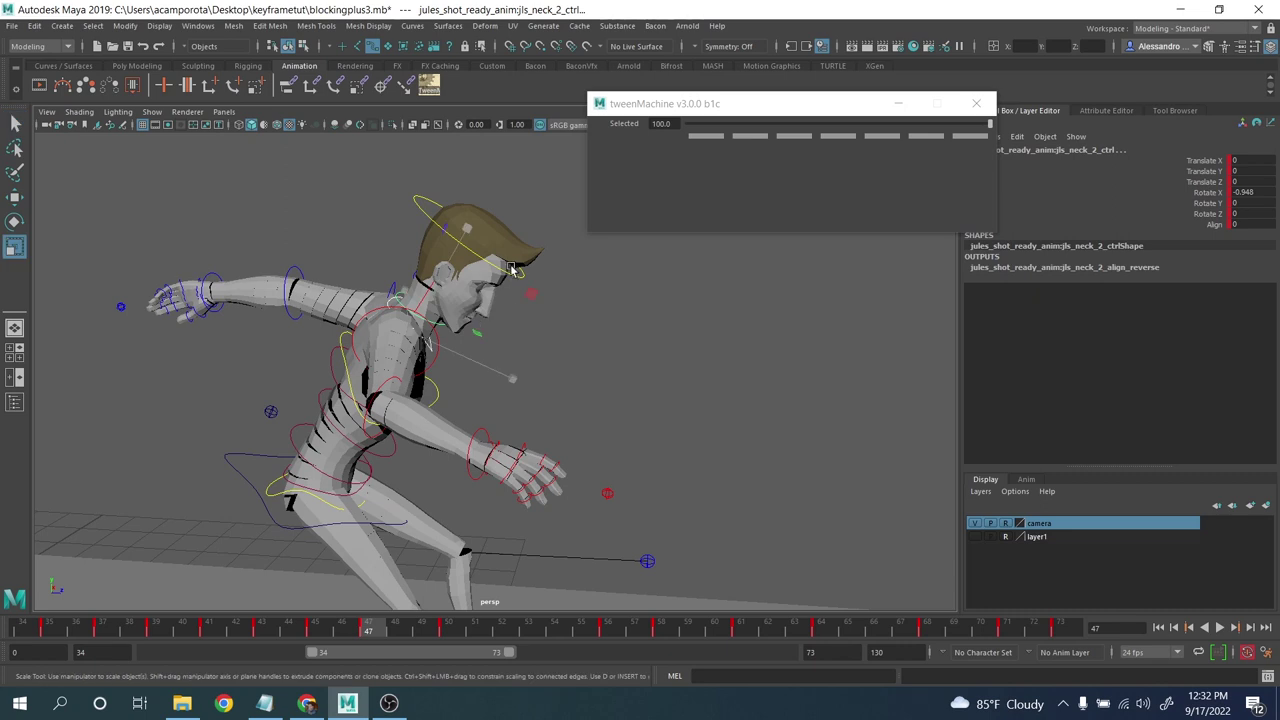
key("e")
left_click_drag(518, 262, 531, 249)
key("q")
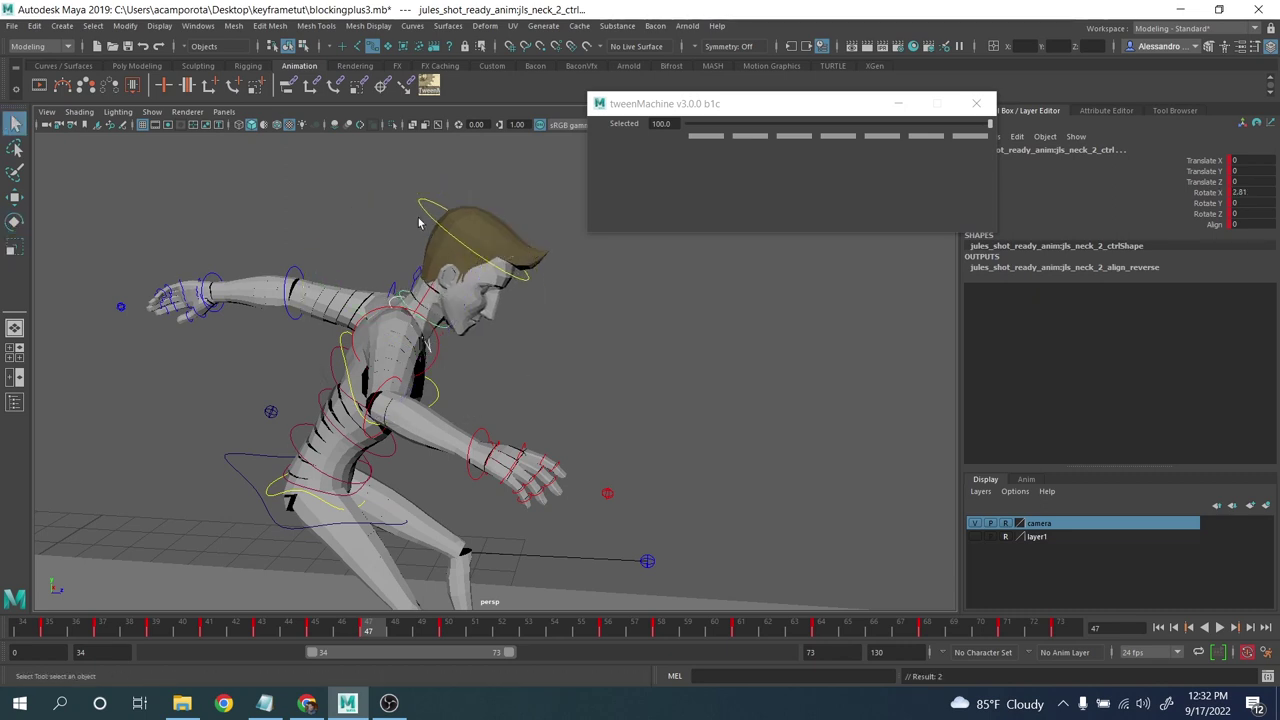
- Rotate the head together with the neck to lift the character's gaze, and play back the landing
left_click(427, 220)
left_click(447, 332)
key("e")
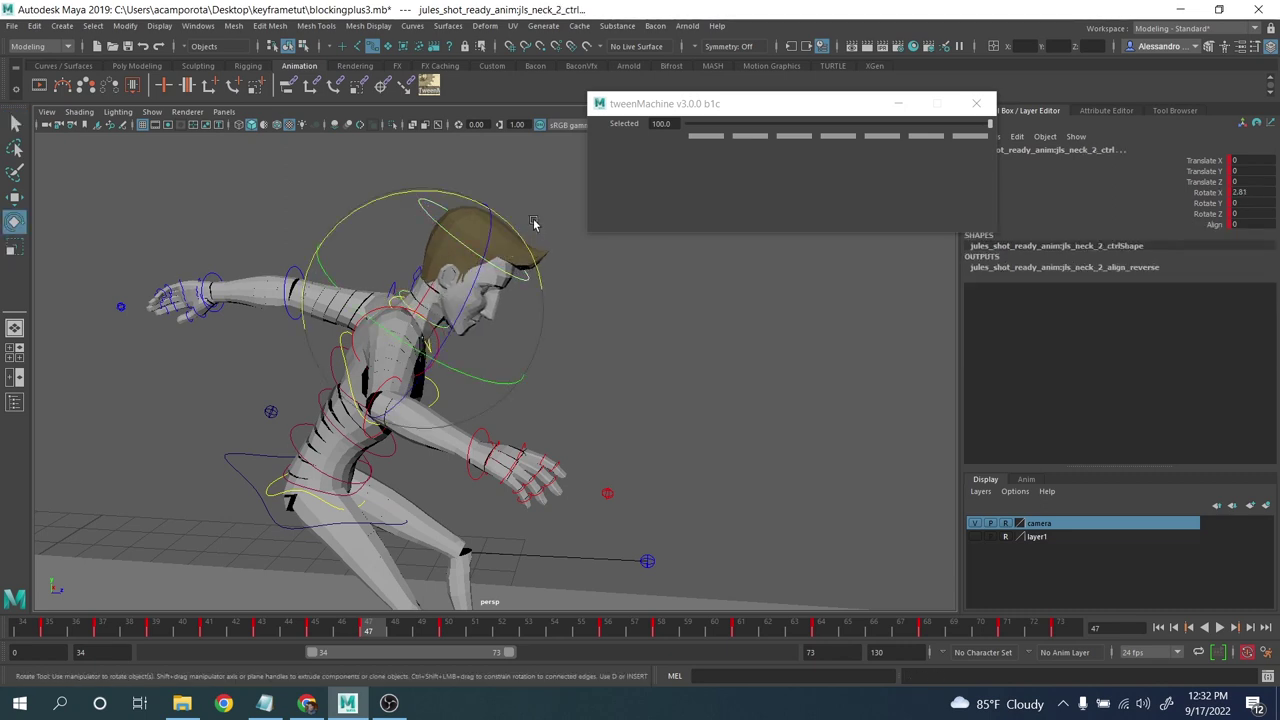
left_click_drag(513, 232, 534, 283)
left_click(418, 247)
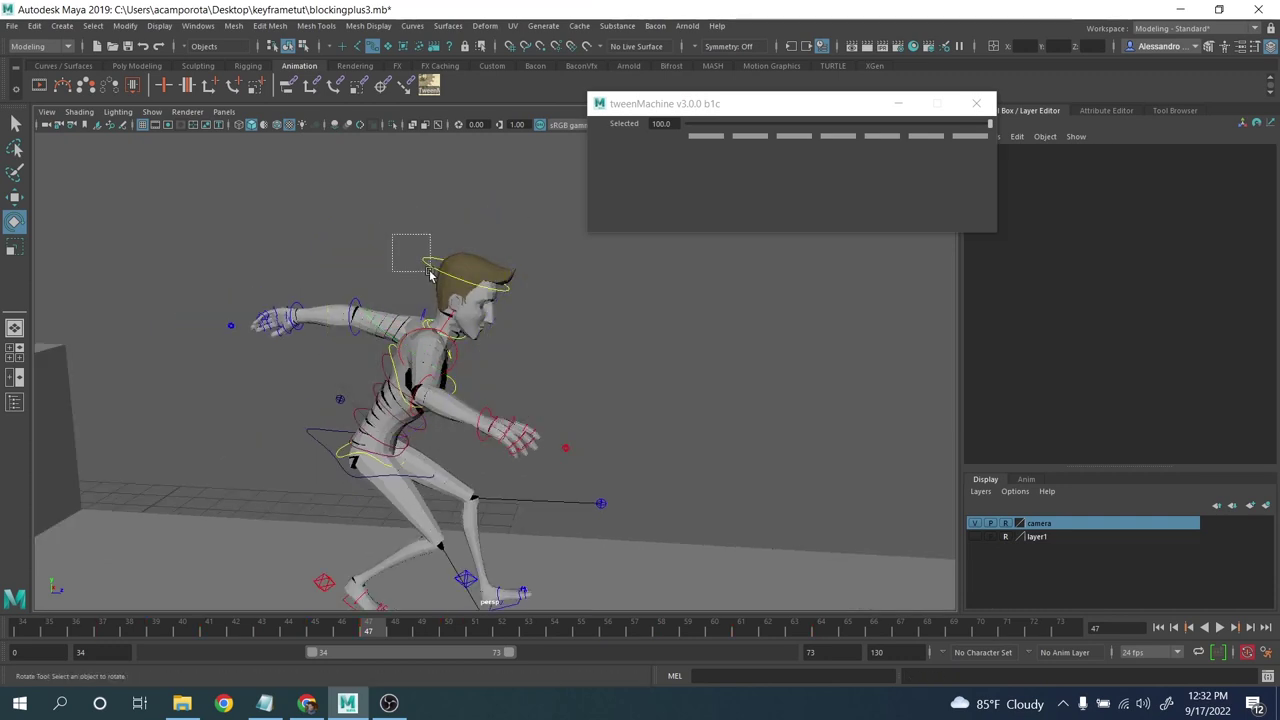
left_click_drag(429, 272, 430, 272)
scroll(527, 349, "down", 3)
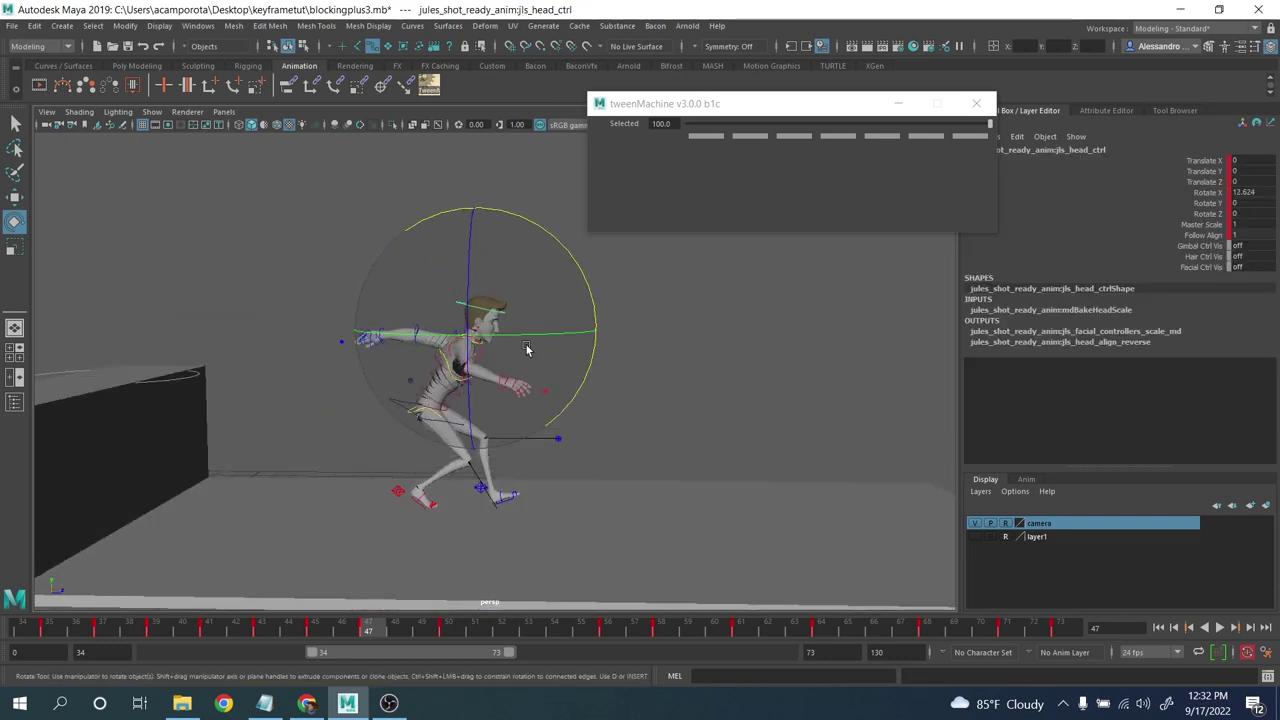
middle_click_drag(527, 349, 530, 345, "alt")
left_click_drag(341, 632, 330, 631)
key("alt+v")
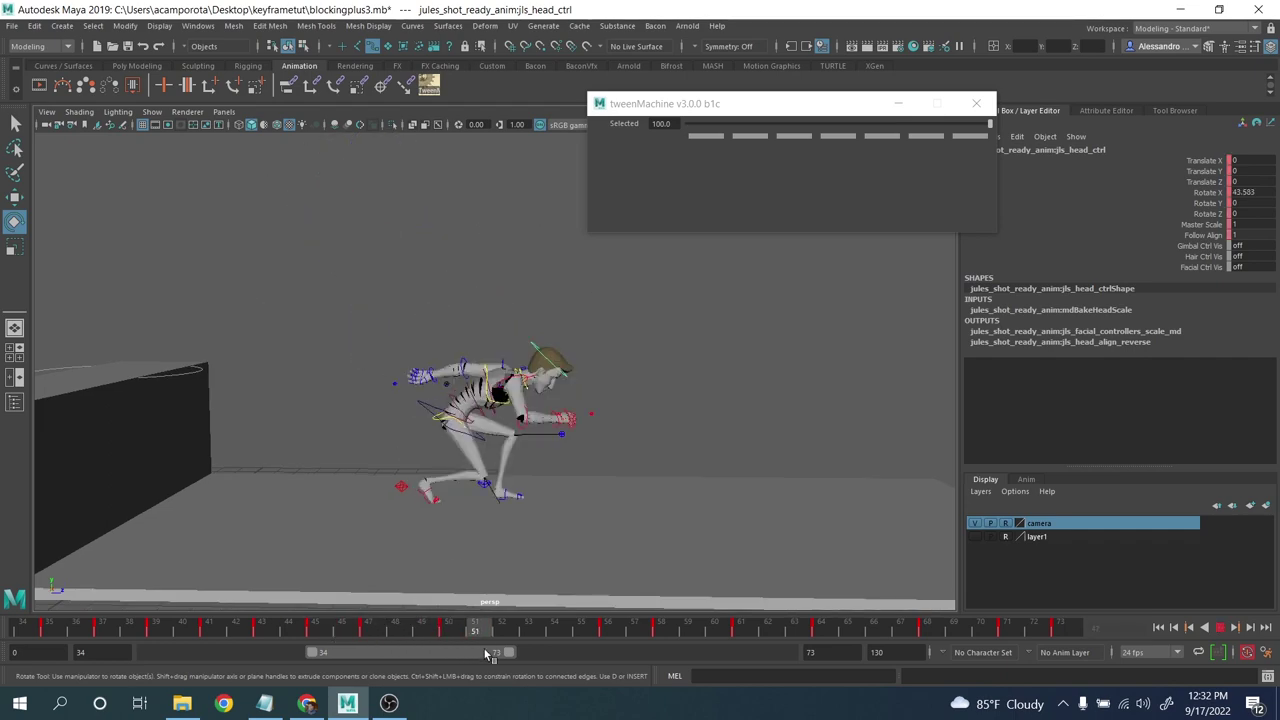
- At frame 47, rotate the right clavicle control to about Rotate Y 22.5 and Rotate Z 15.1
left_click_drag(416, 626, 357, 612)
left_click_drag(500, 458, 300, 522, "alt")
right_click_drag(410, 418, 520, 430, "alt")
middle_click_drag(500, 455, 551, 380, "alt")
left_click(551, 380)
left_click(230, 312)
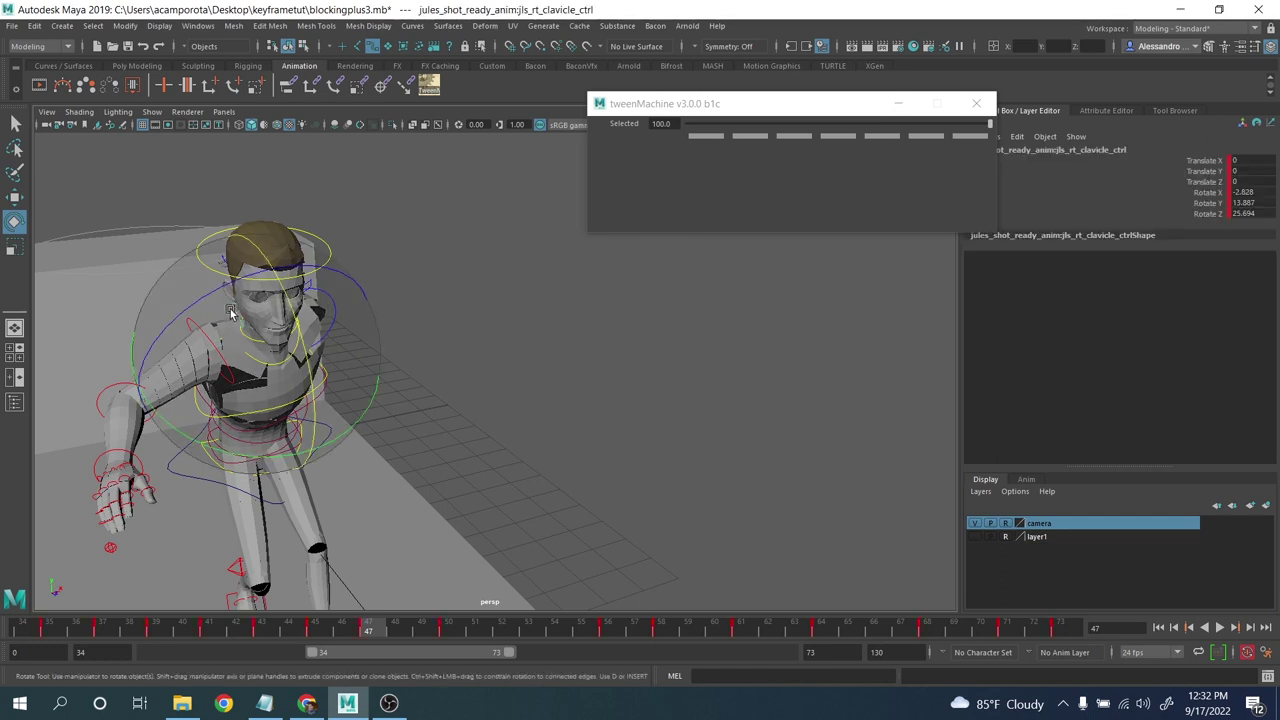
left_click_drag(230, 313, 158, 309)
right_click_drag(310, 345, 231, 357, "alt")
left_click_drag(231, 357, 329, 383, "alt")
middle_click_drag(329, 383, 268, 488, "alt")
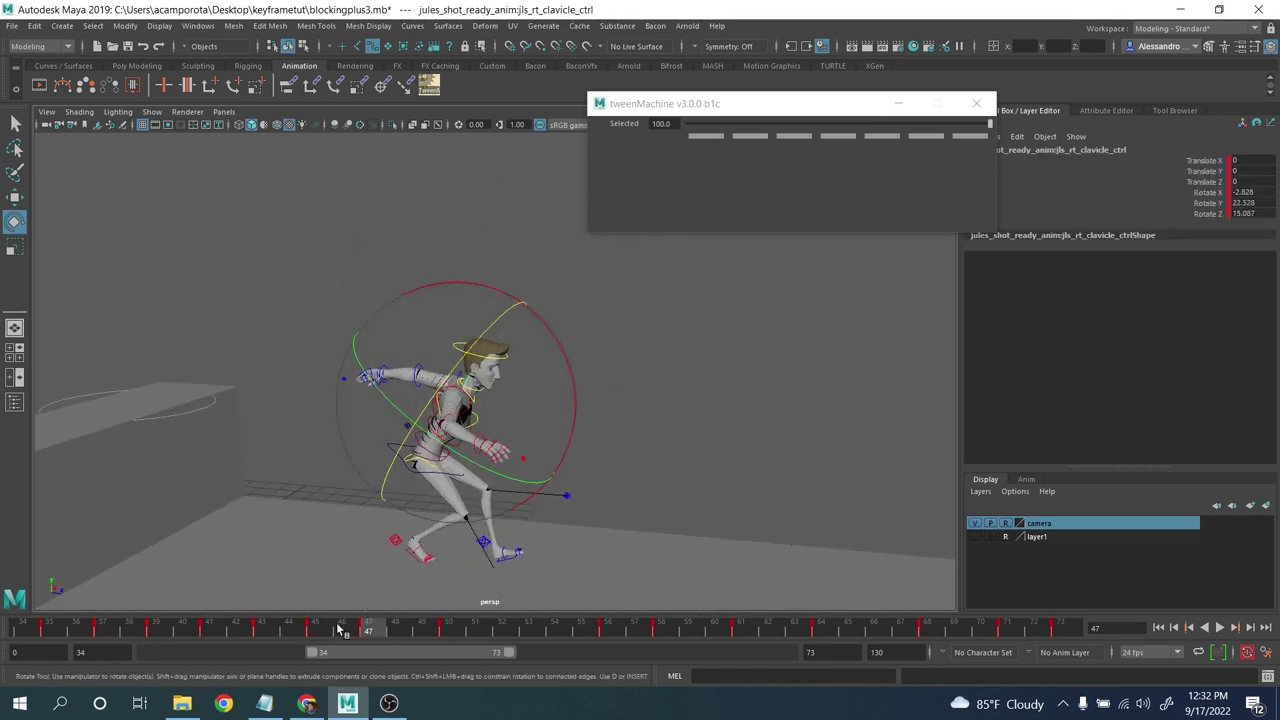
- Rotate the right upper arm FK control at frame 47 to repose the right arm
left_click(370, 630)
left_click(656, 454)
left_click(470, 404)
left_click_drag(488, 456, 437, 408)
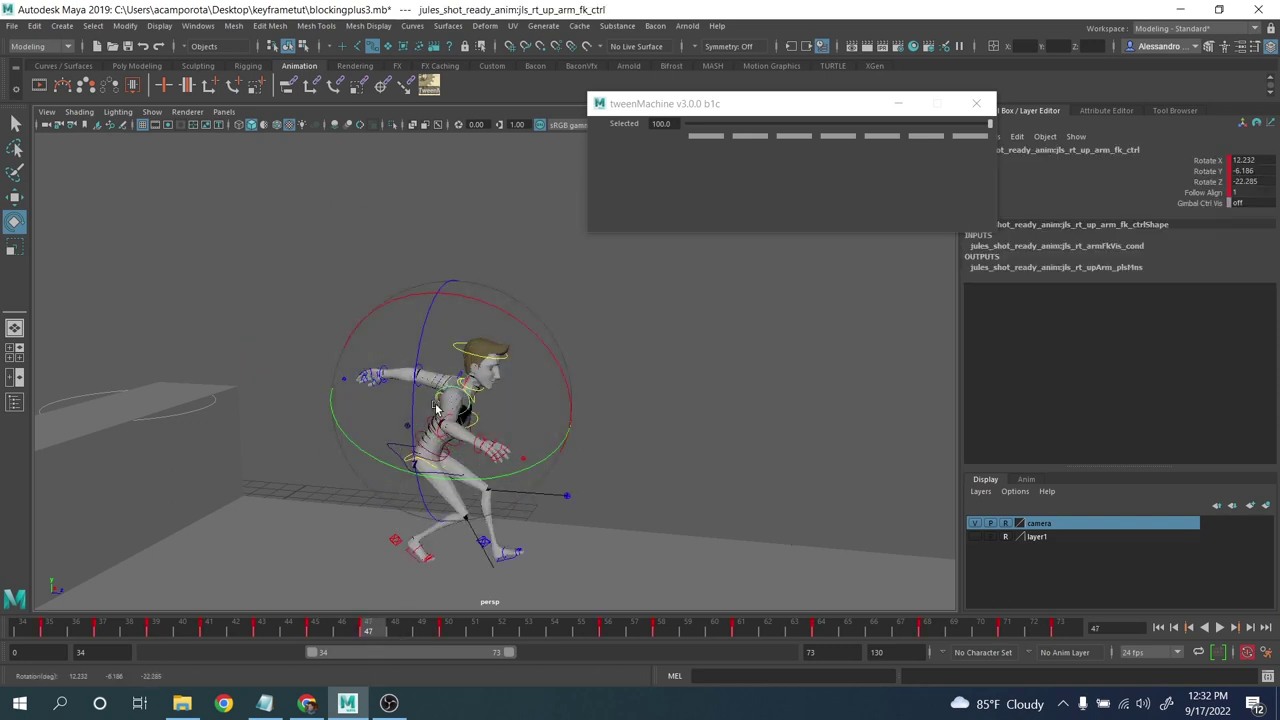
left_click_drag(488, 478, 511, 461)
left_click_drag(559, 357, 530, 296)
left_click_drag(514, 441, 424, 441)
- Pose the right forearm and wrist so the hand is raised in front of the character
key("e")
middle_click_drag(424, 441, 557, 412, "alt")
left_click_drag(363, 310, 507, 469)
left_click(393, 346)
left_click(305, 305)
scroll(516, 460, "up", 5)
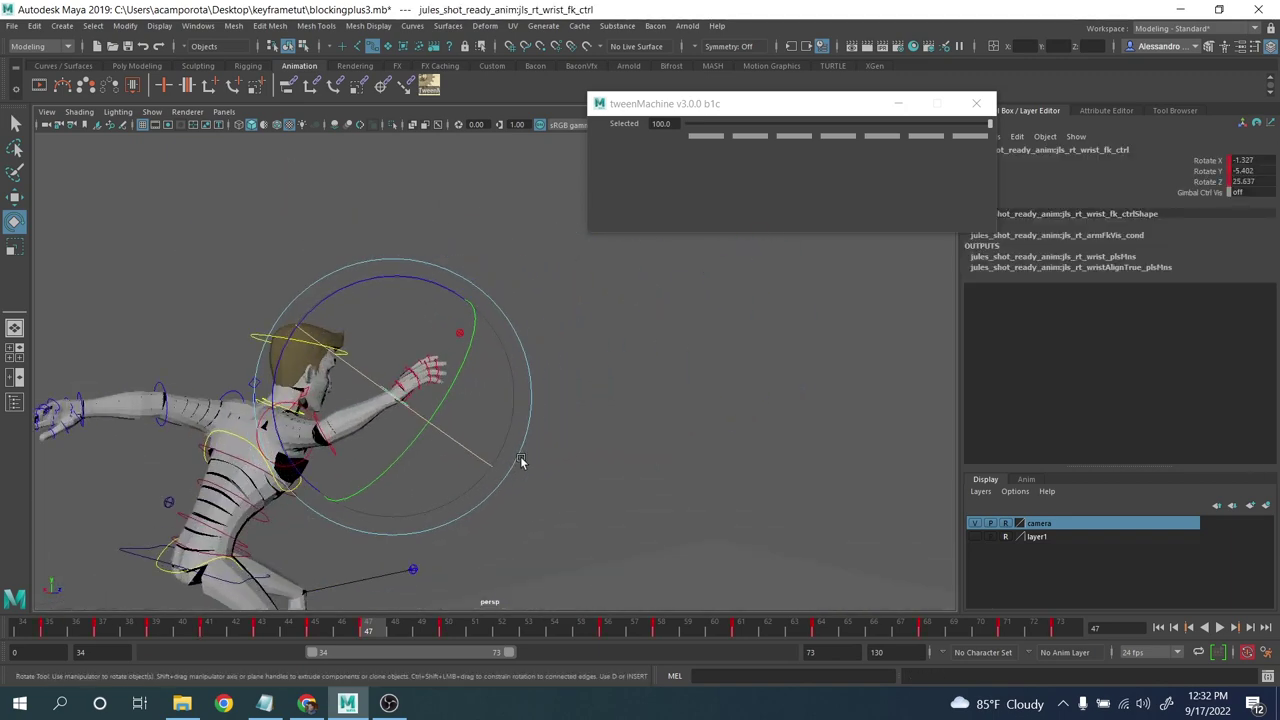
- Select the right hand's finger controls and examine the hand pose up close
key("q")
left_click(444, 377)
key("e")
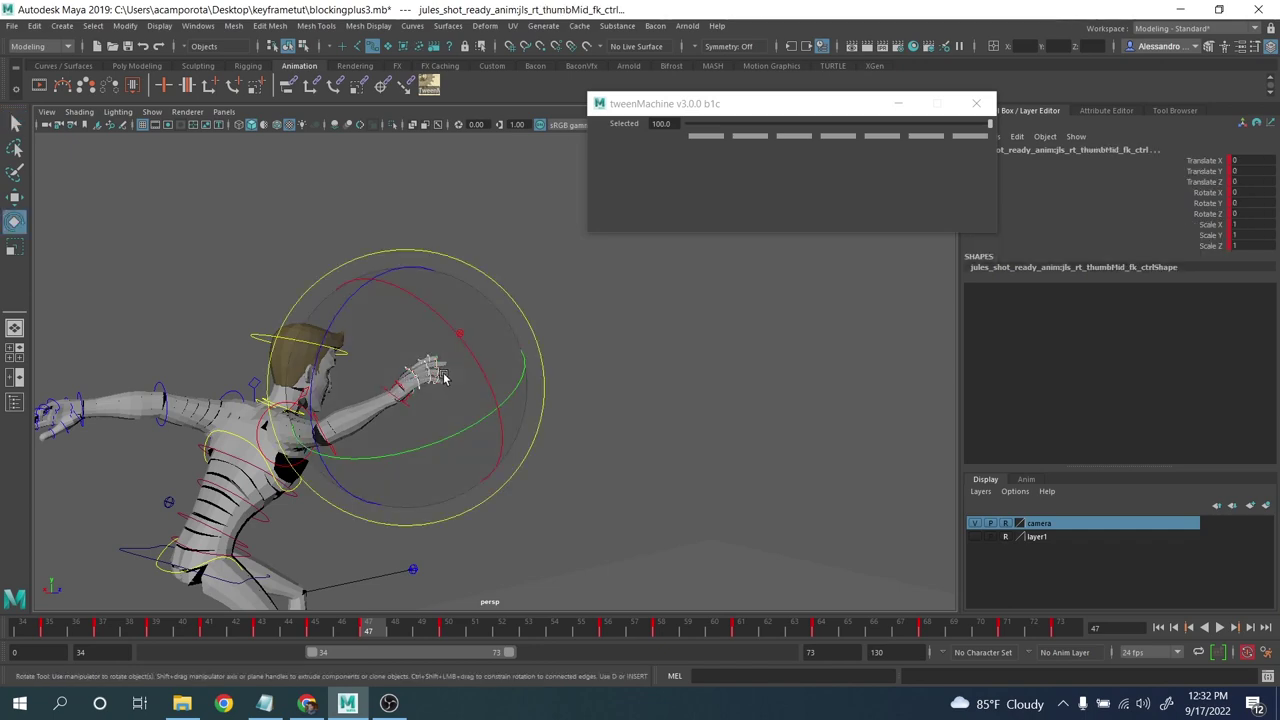
left_click_drag(362, 327, 398, 352, "alt")
key("f")
scroll(429, 417, "down", 3)
left_click_drag(429, 417, 426, 428, "alt")
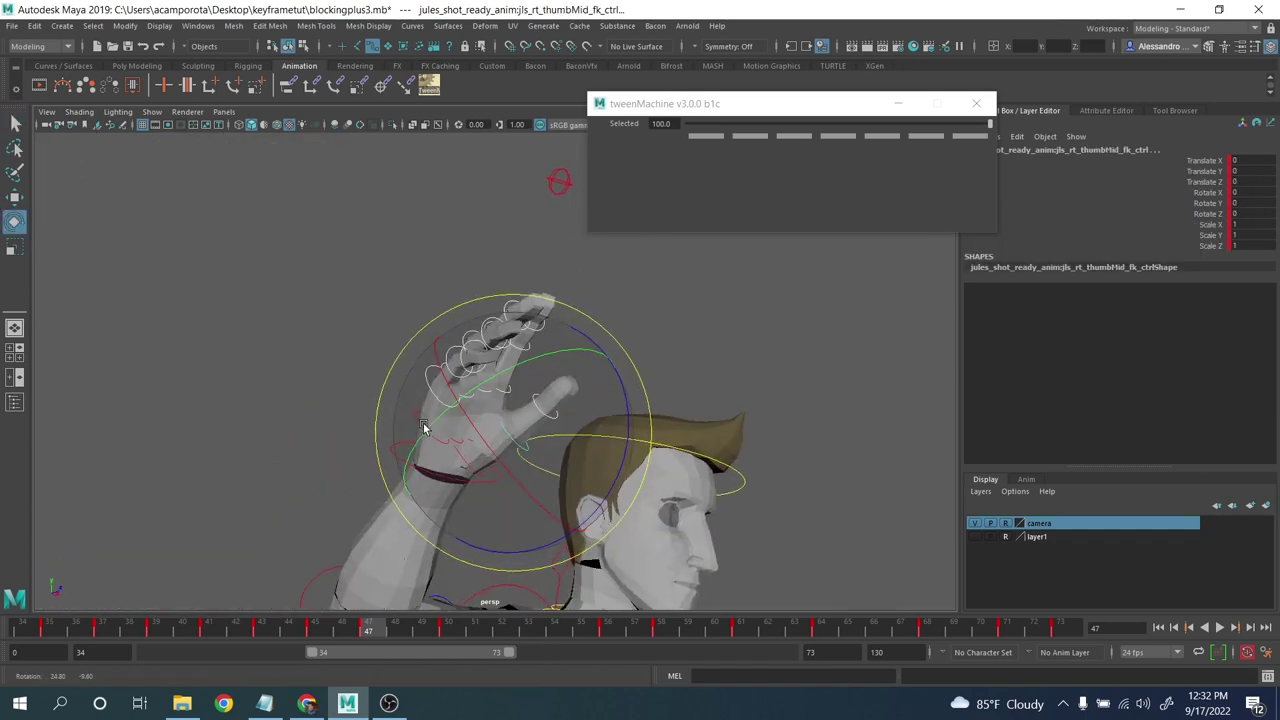
scroll(573, 418, "down", 10)
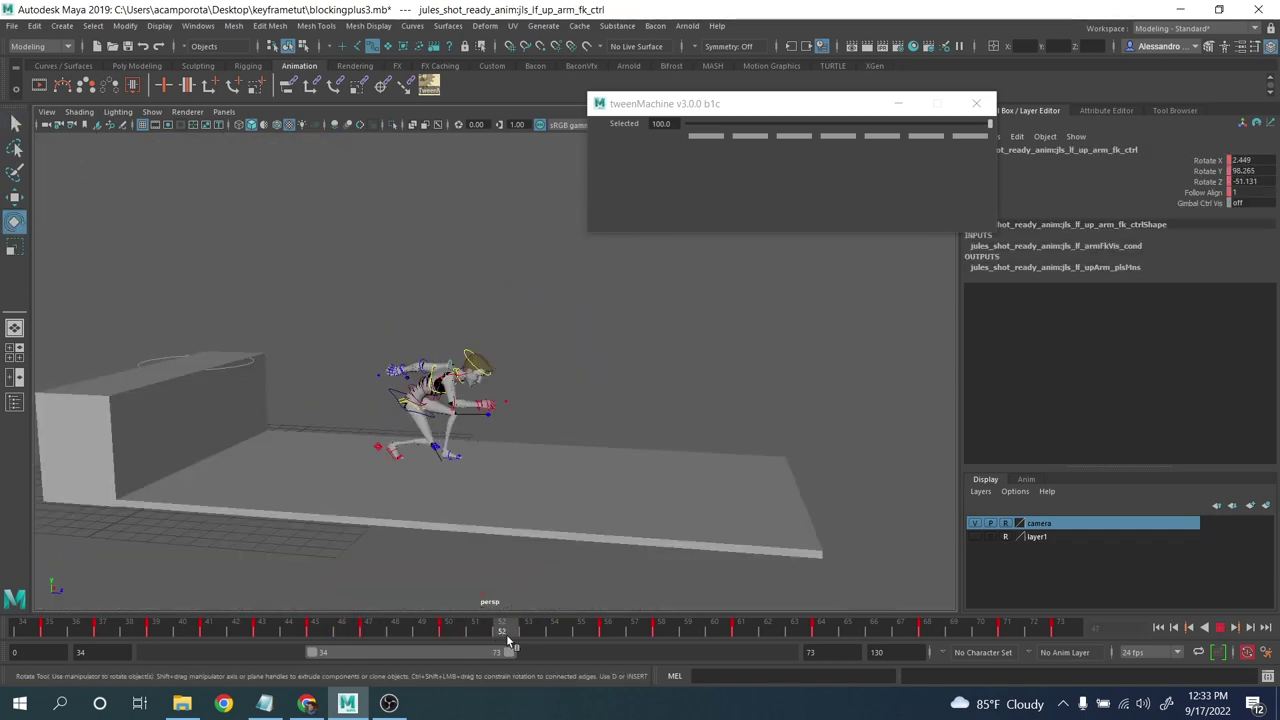
- At frame 47, select the left hand, arm and clavicle controls and blend them to about 67.2 with tweenMachine
key("alt+v")
mouse_move(386, 612)
left_mouse_down()
mouse_move(463, 622)
mouse_move(376, 608)
left_mouse_up()
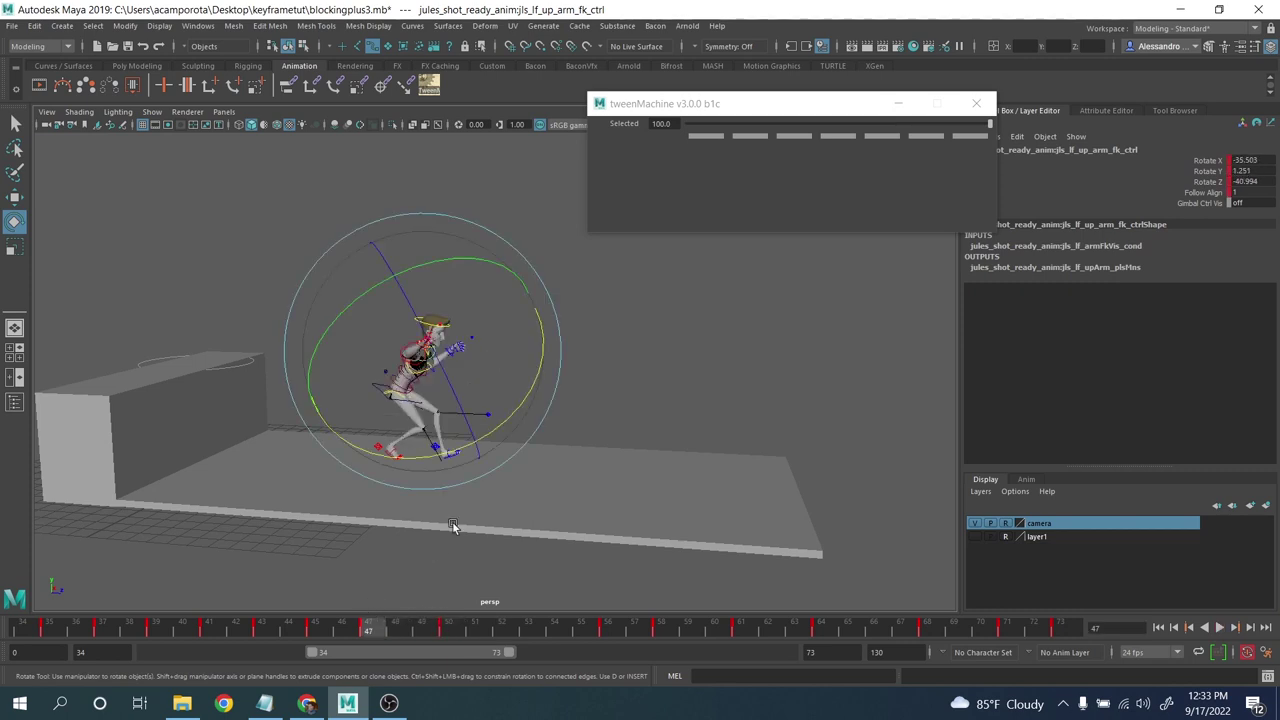
left_click_drag(453, 524, 434, 452, "alt")
key("q")
scroll(571, 389, "up", 4)
left_click_drag(553, 288, 696, 456)
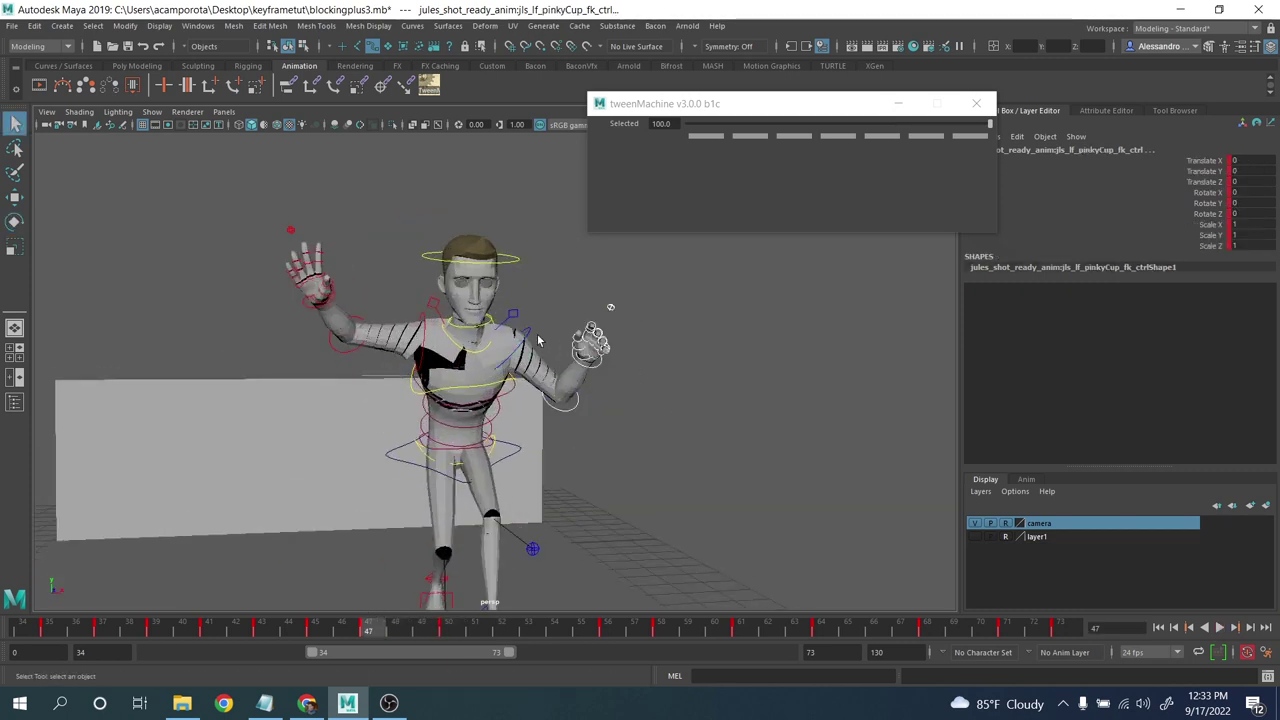
left_click_drag(533, 332, 539, 339)
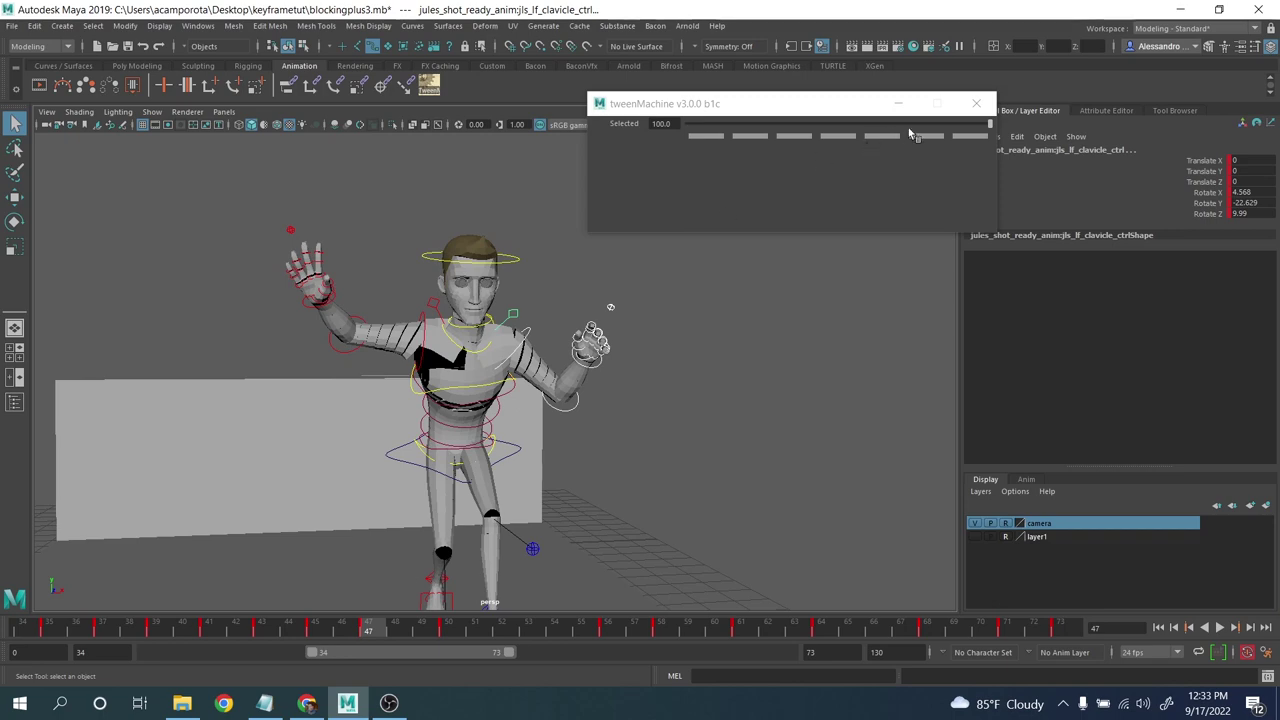
left_click_drag(910, 133, 940, 128)
left_click_drag(369, 423, 521, 463, "alt")
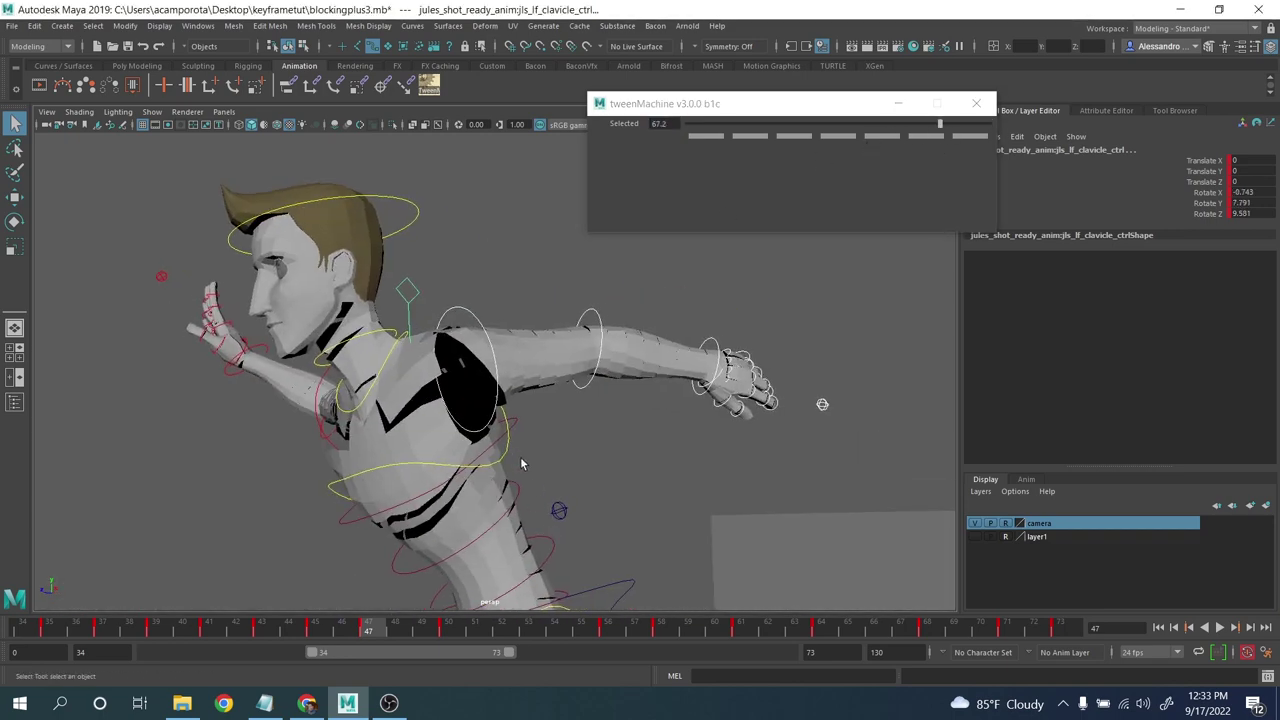
- Lower the left arm at frame 47 by rotating its upper arm and elbow FK controls
left_click(497, 413)
key("e")
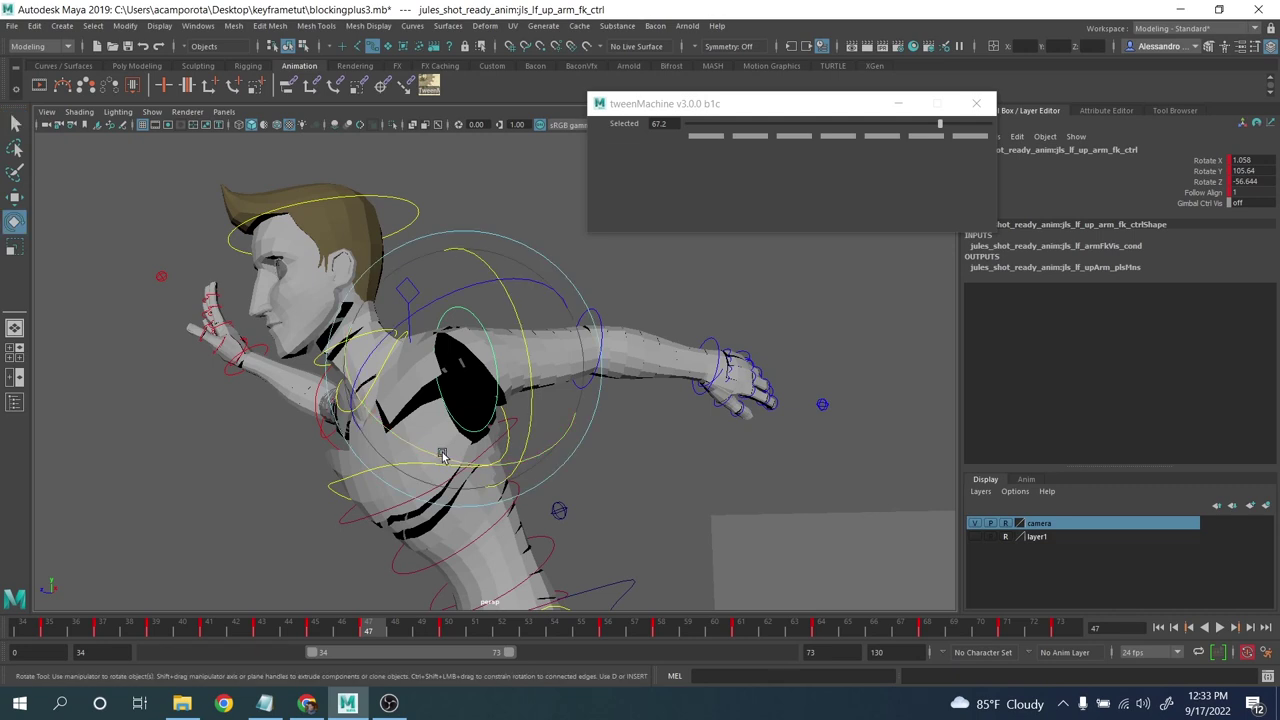
left_click_drag(443, 455, 578, 402)
left_click(582, 402)
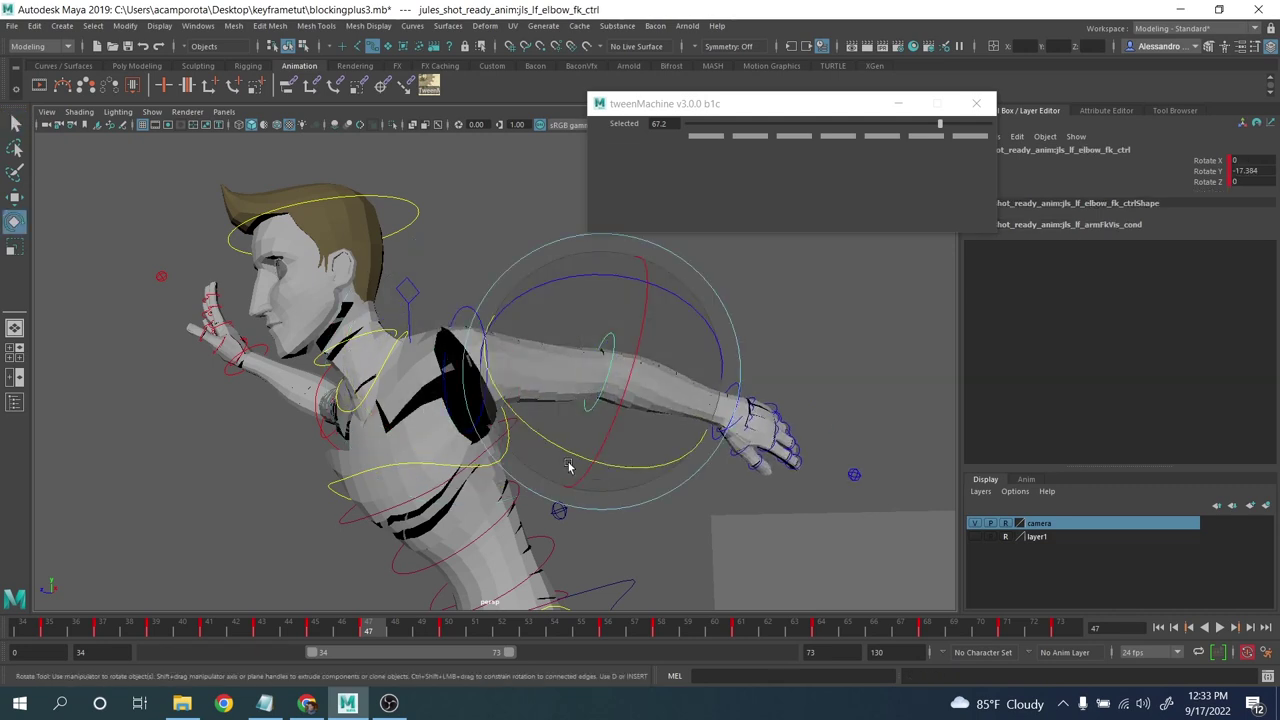
left_click(418, 298)
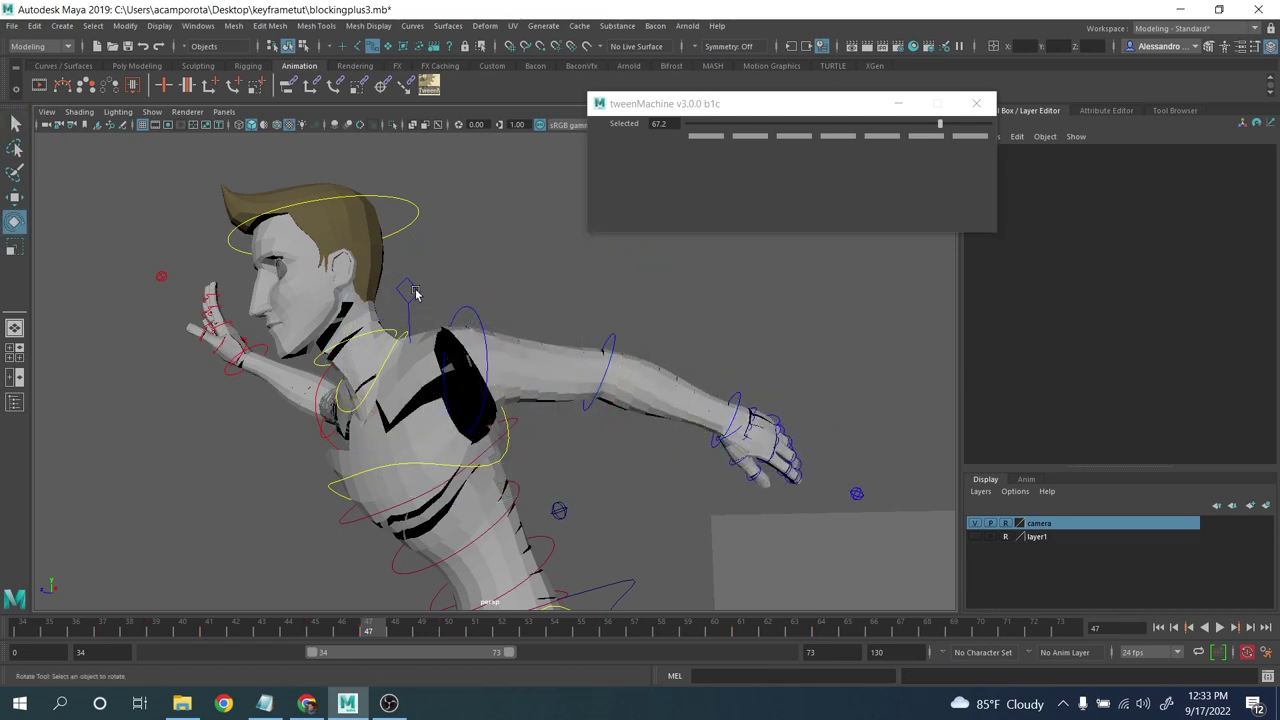
left_click(412, 290)
- Rotate the right upper arm FK control down at frame 47 to about X -9.1, Y -4.5, Z -41.4
left_click_drag(366, 400, 485, 506, "alt")
left_click(315, 634)
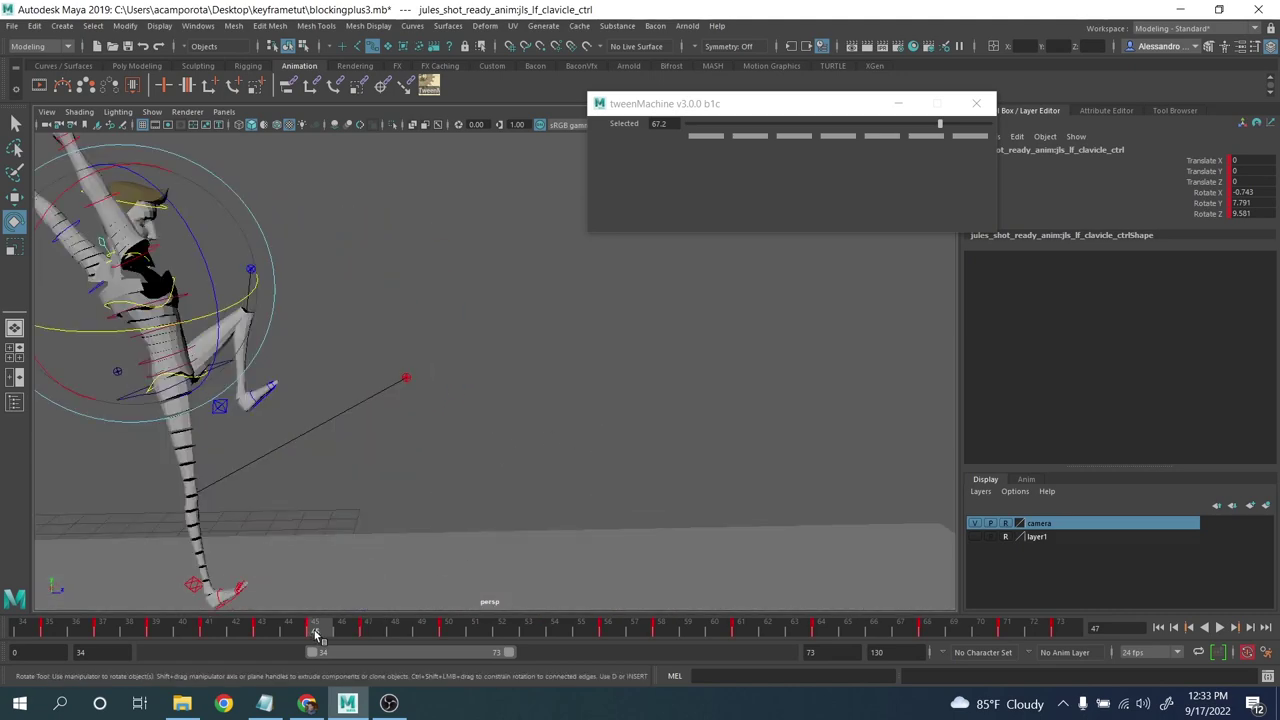
left_click_drag(316, 636, 371, 629)
left_click(566, 429)
left_click(292, 402)
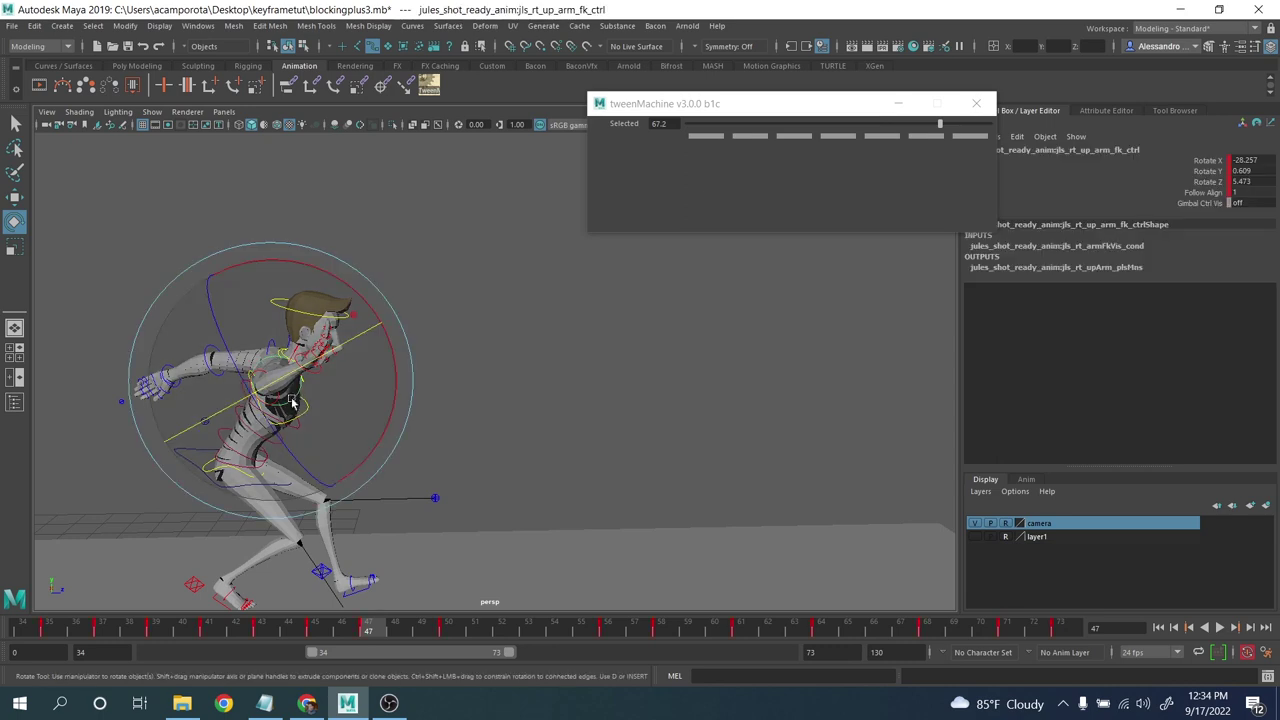
left_click_drag(292, 402, 306, 490)
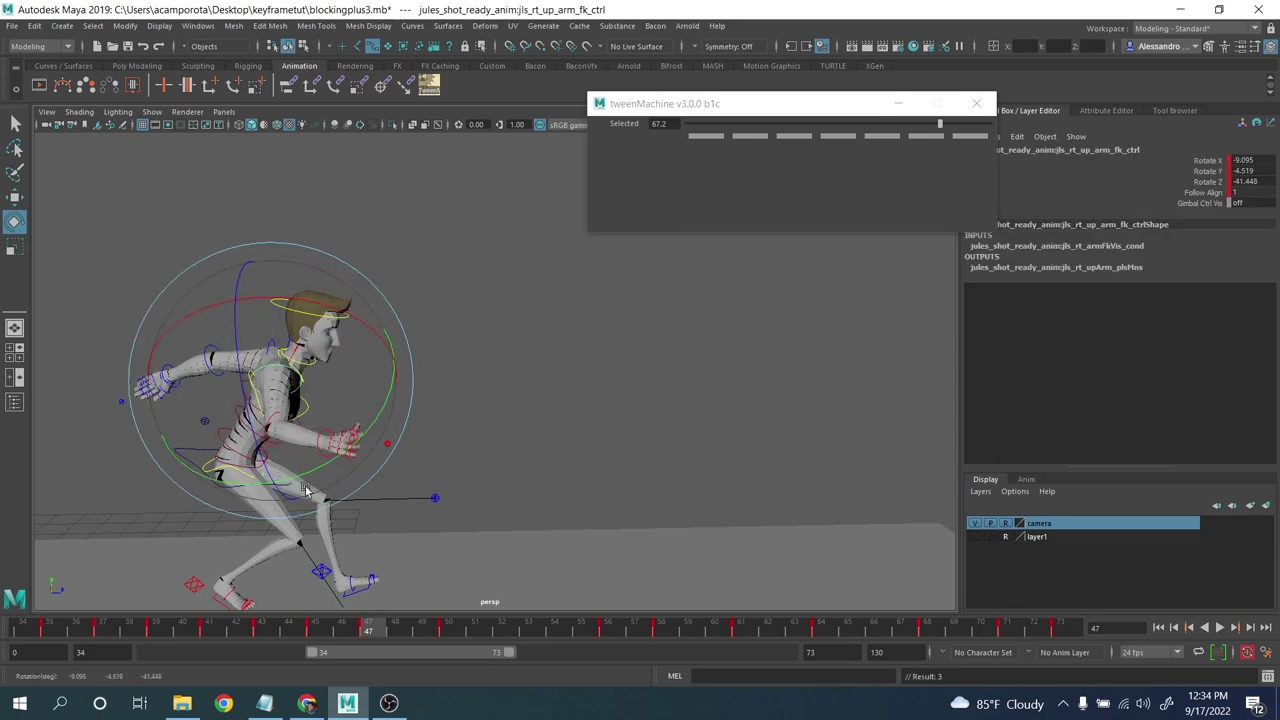
- At frame 50, rotate the right upper arm FK control to about X 16.6, Y -23.3, Z -61.7
key("alt+v")
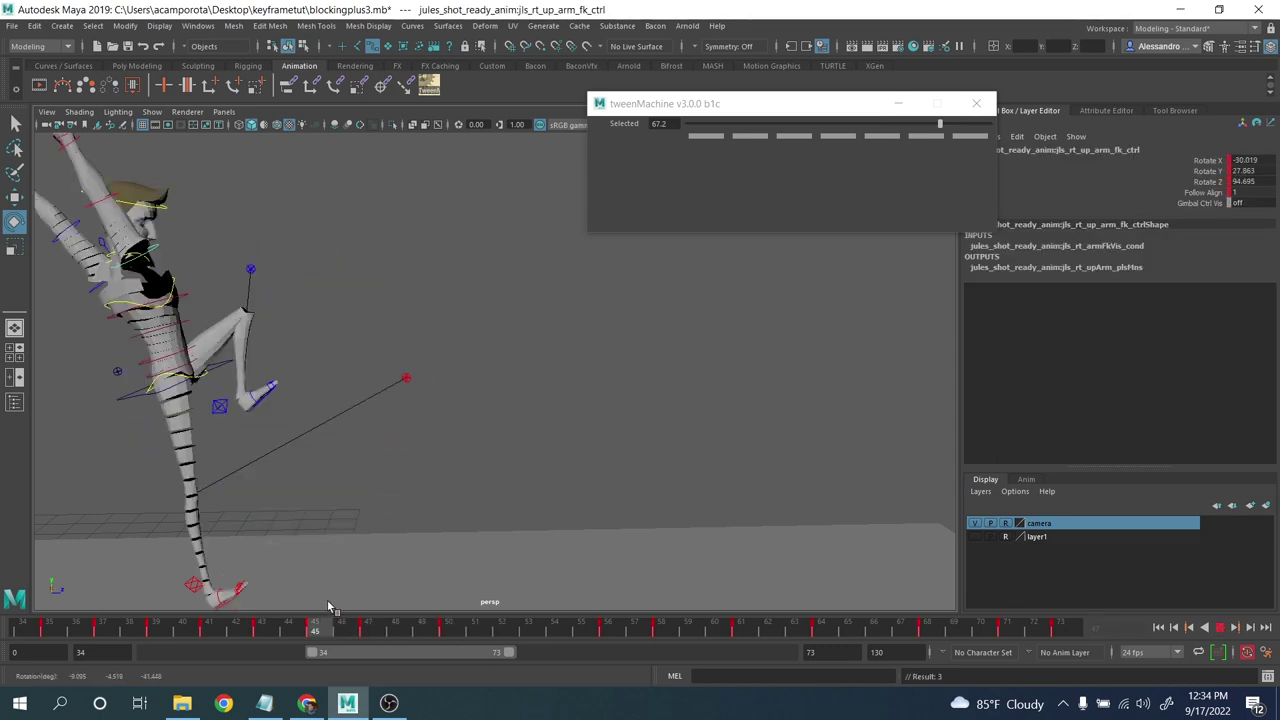
left_click_drag(503, 626, 454, 622)
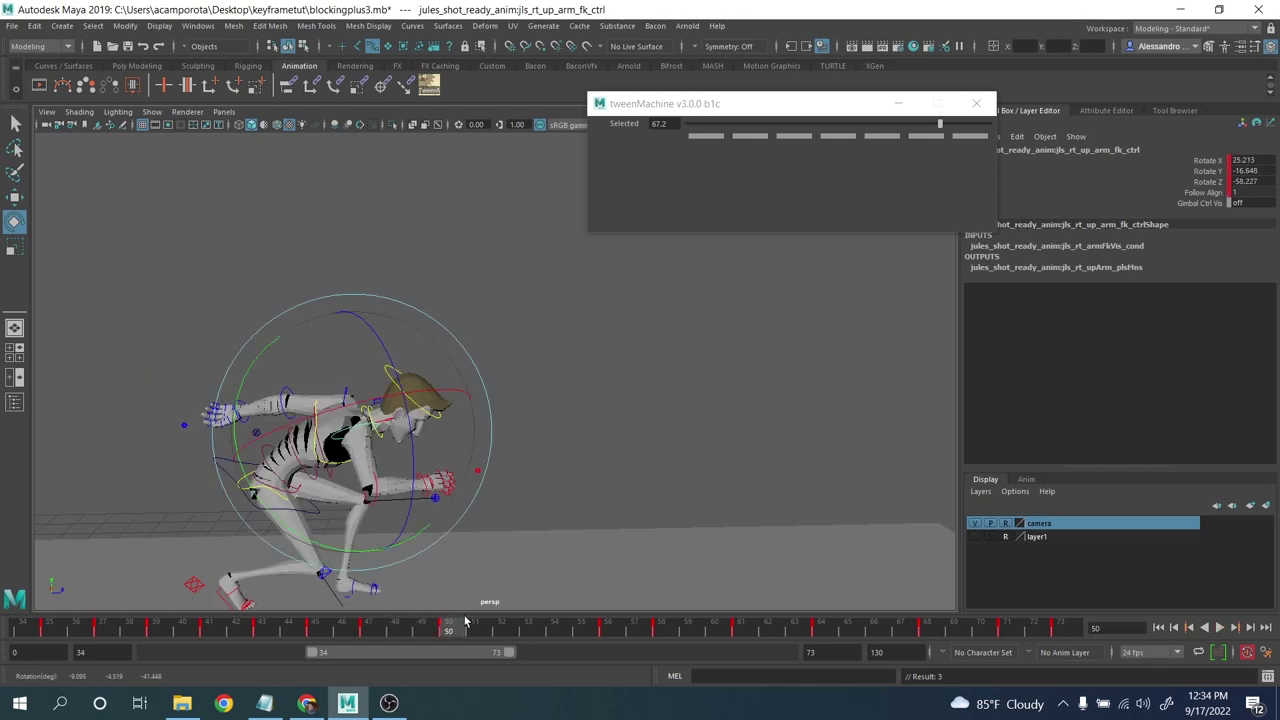
key("q")
key("e")
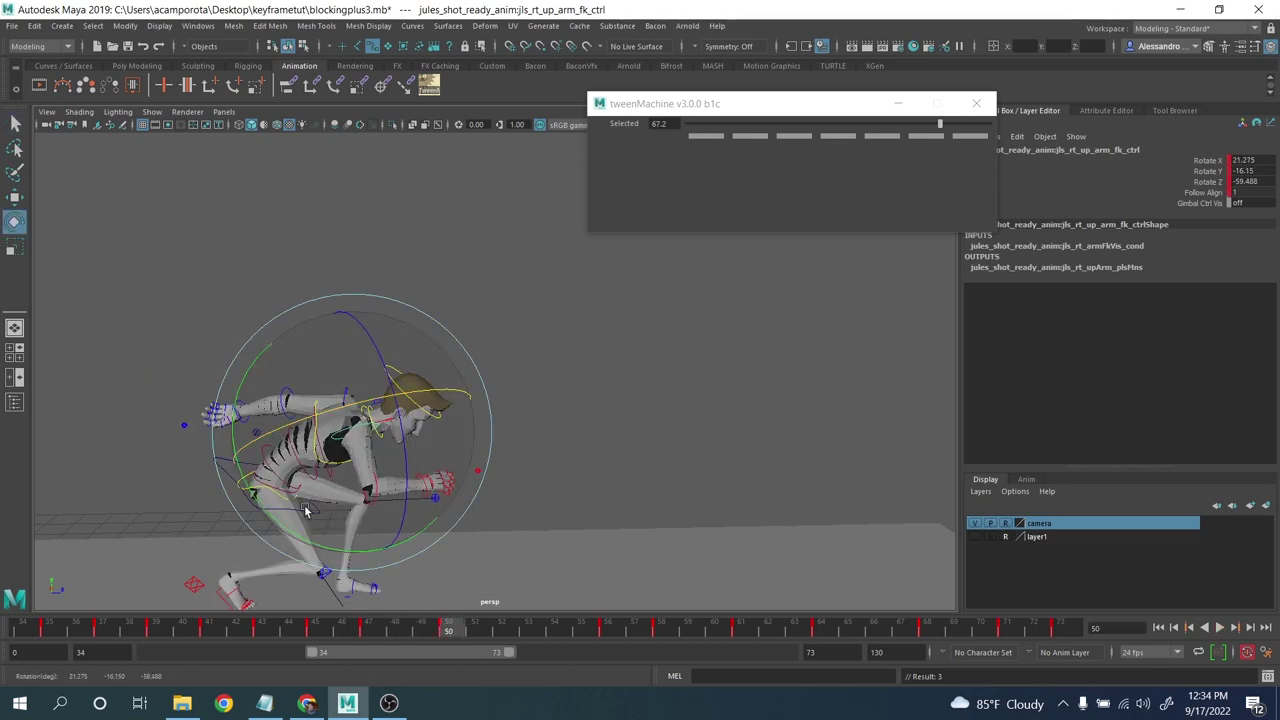
left_click(388, 432)
left_click(355, 430)
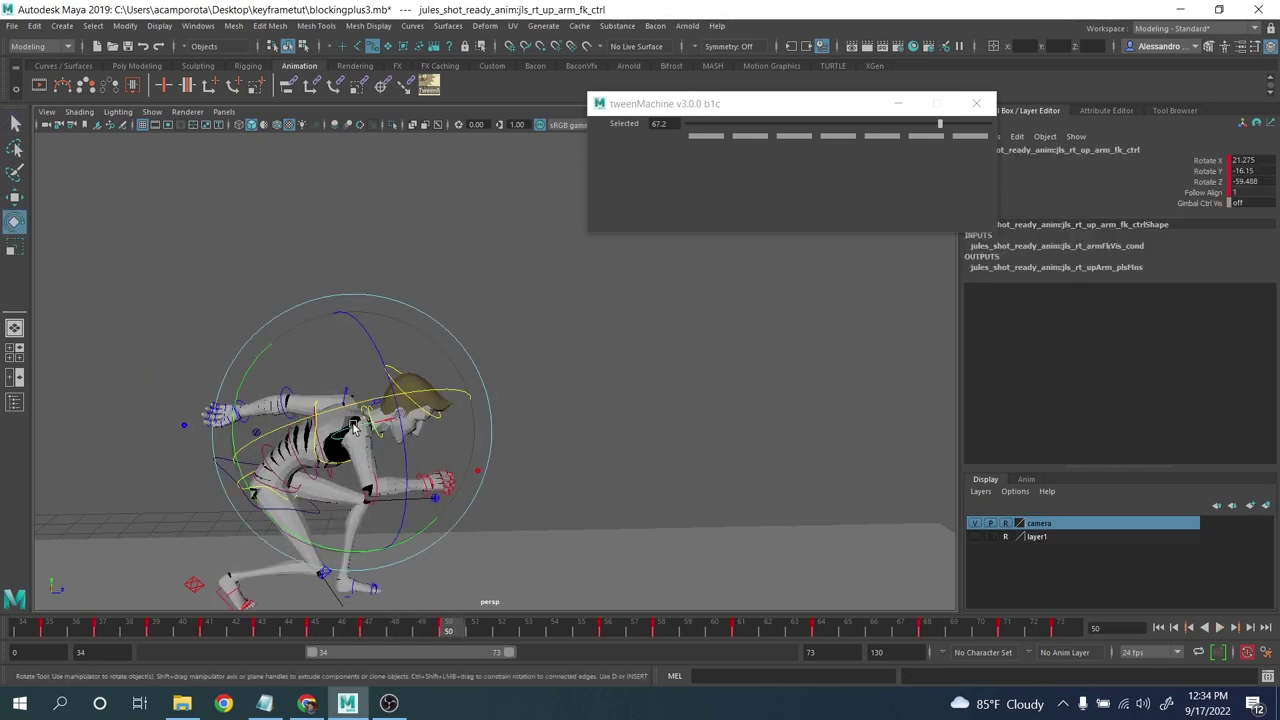
left_click_drag(376, 553, 420, 550)
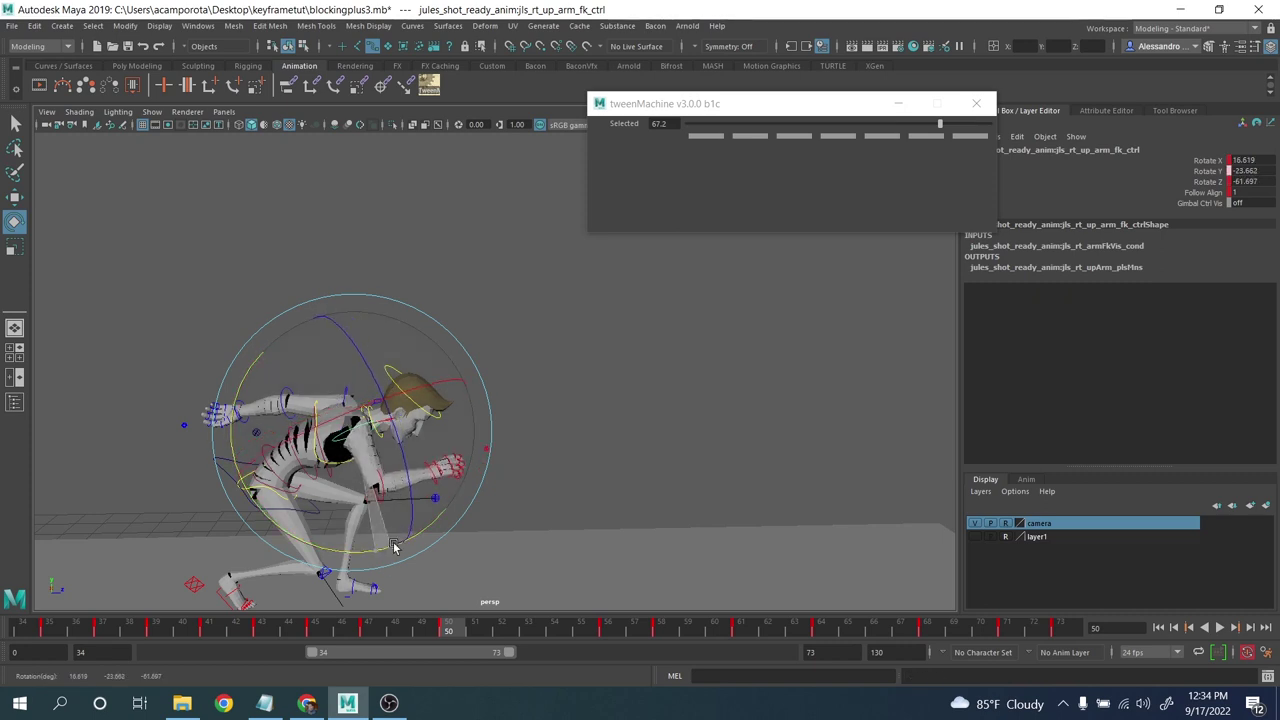
- Select all character controls and add an in-between pose at frame 53 with tweenMachine at about -24.6
scroll(420, 550, "down", 5)
key("q")
left_click_drag(252, 306, 653, 594)
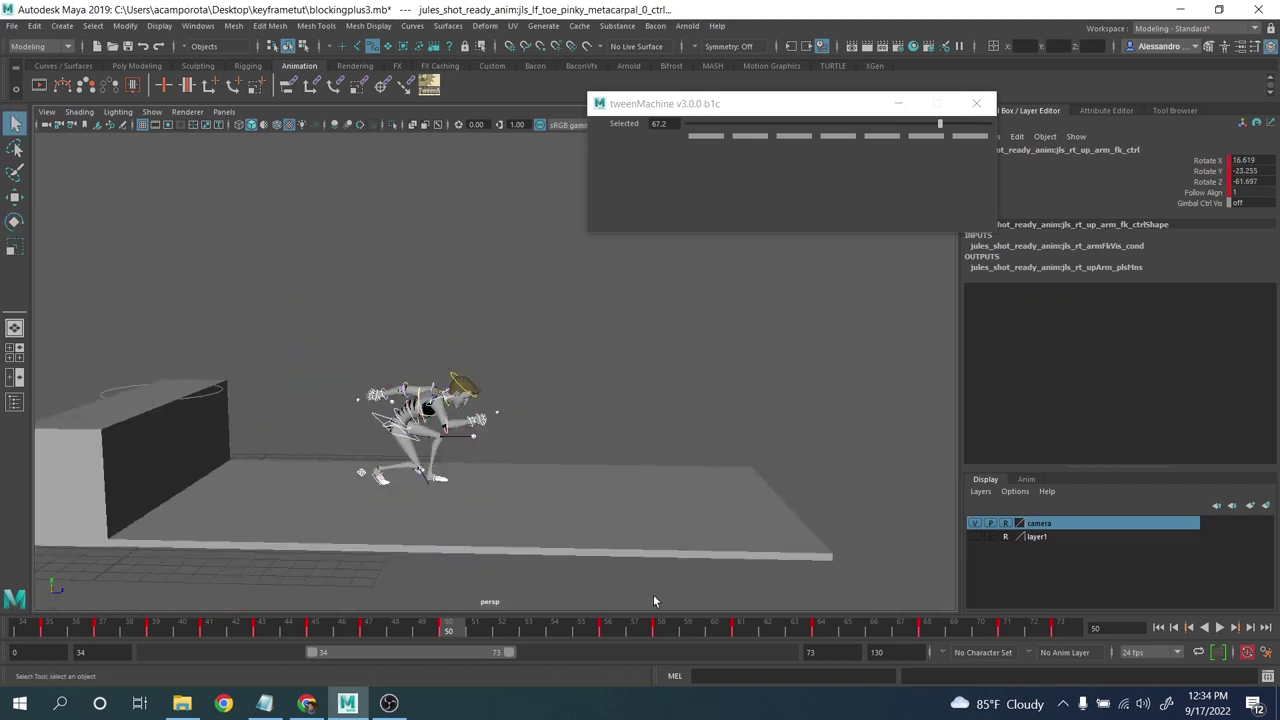
left_click_drag(483, 630, 1006, 628)
left_click_drag(468, 632, 504, 629)
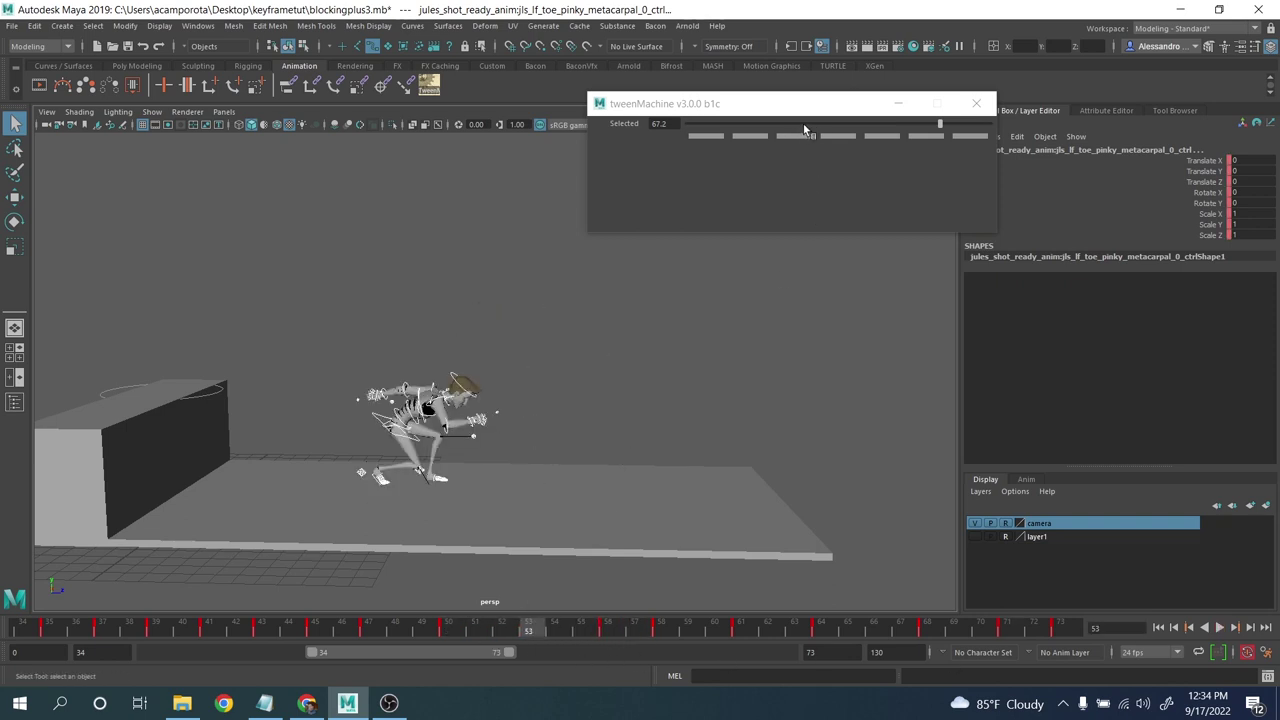
left_click_drag(786, 129, 802, 128)
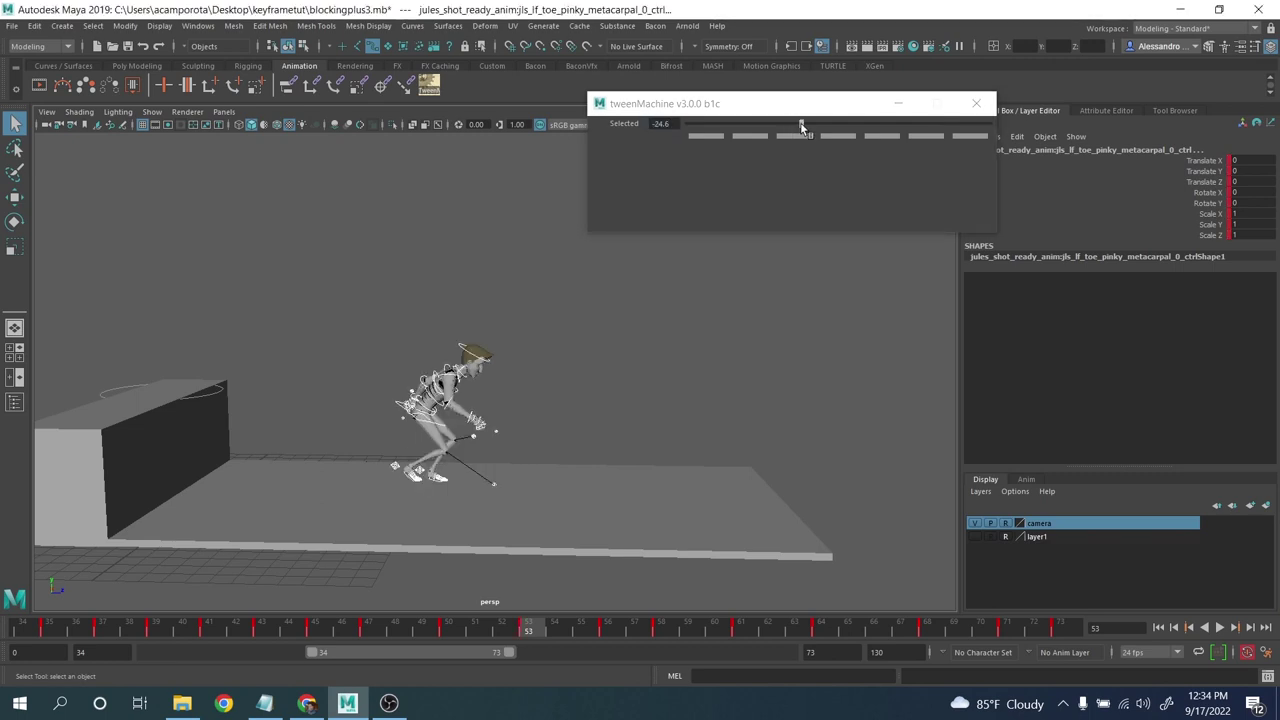
left_click_drag(449, 630, 530, 627)
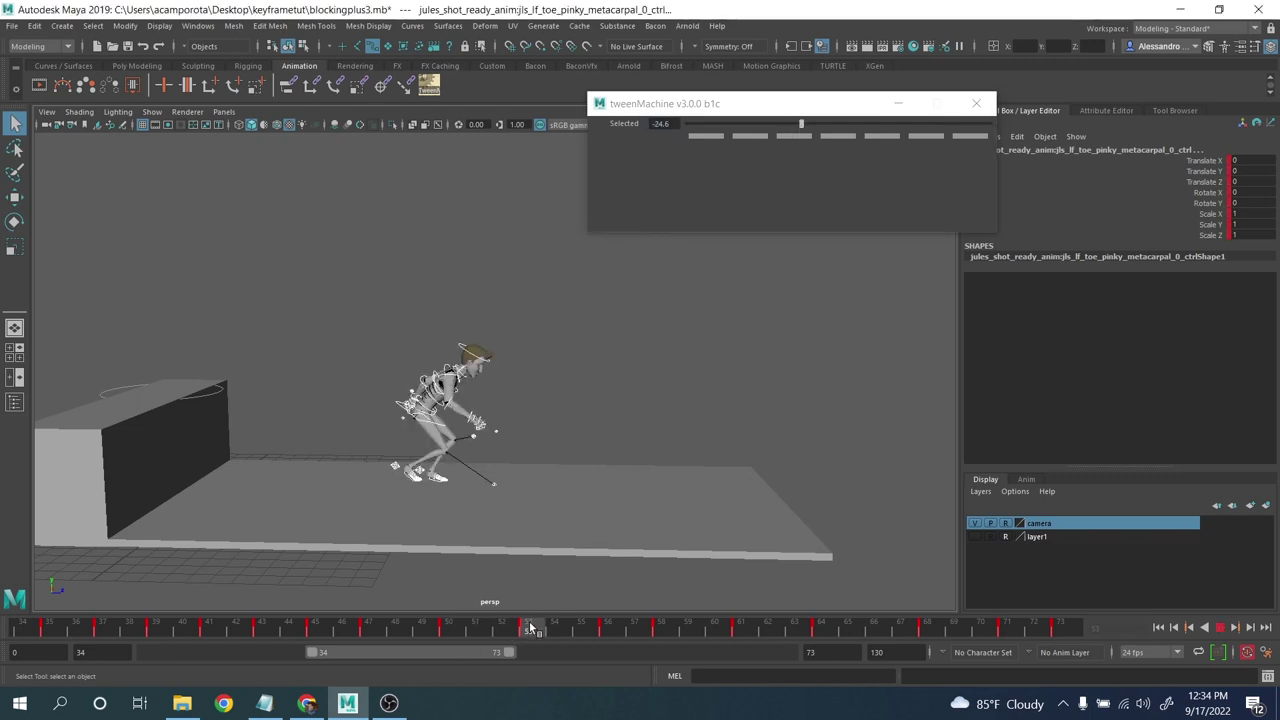
- At frame 53, blend the right foot IK control fully to the previous key at -100 and compare the neighbouring poses
left_click(463, 582)
left_click(395, 467)
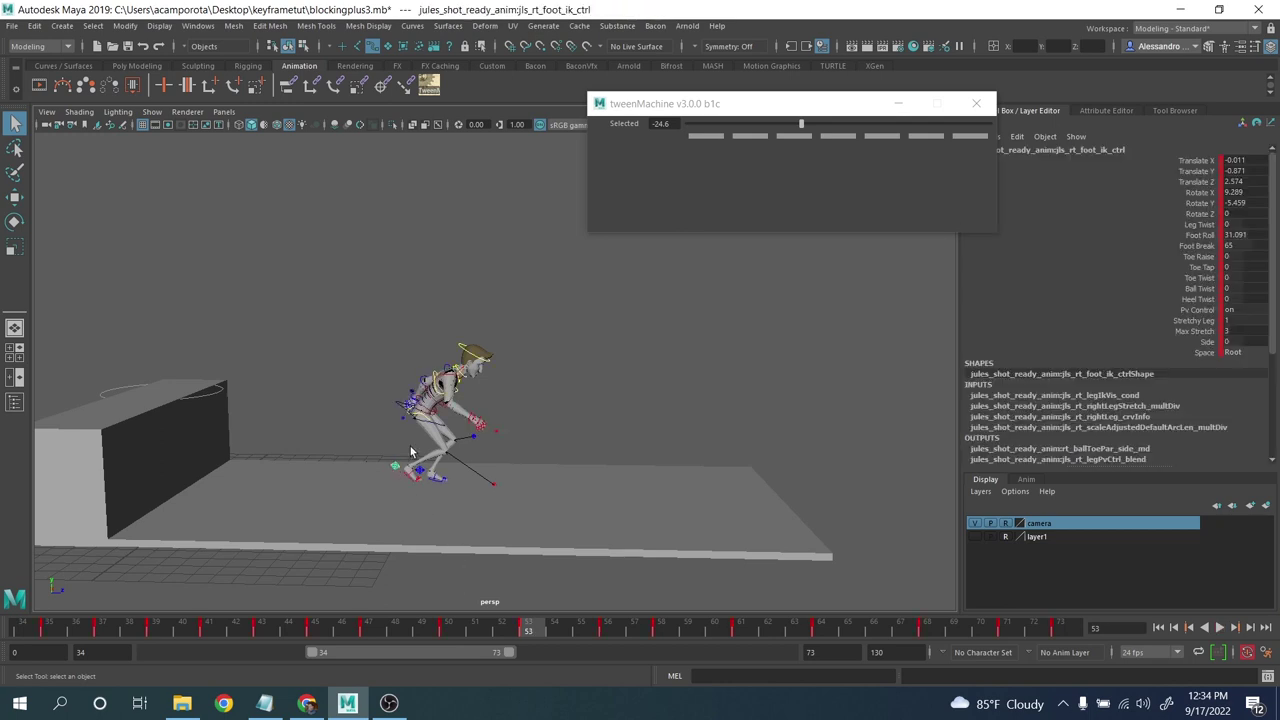
left_click_drag(725, 135, 653, 123)
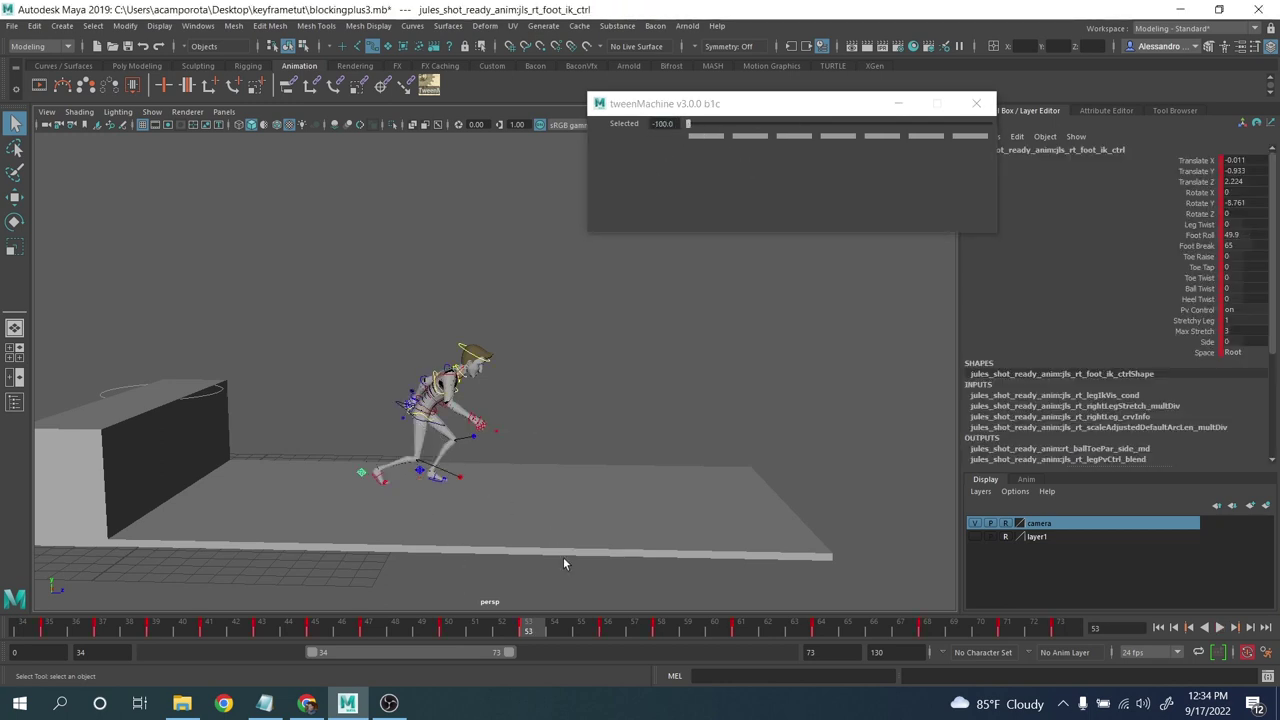
key("comma")
key("period")
key("comma")
key("period")
key("comma")
key("period")
- Blend the left foot IK control at frame 53 to about -65.9 and step through the landing keys to check it
left_click(420, 473)
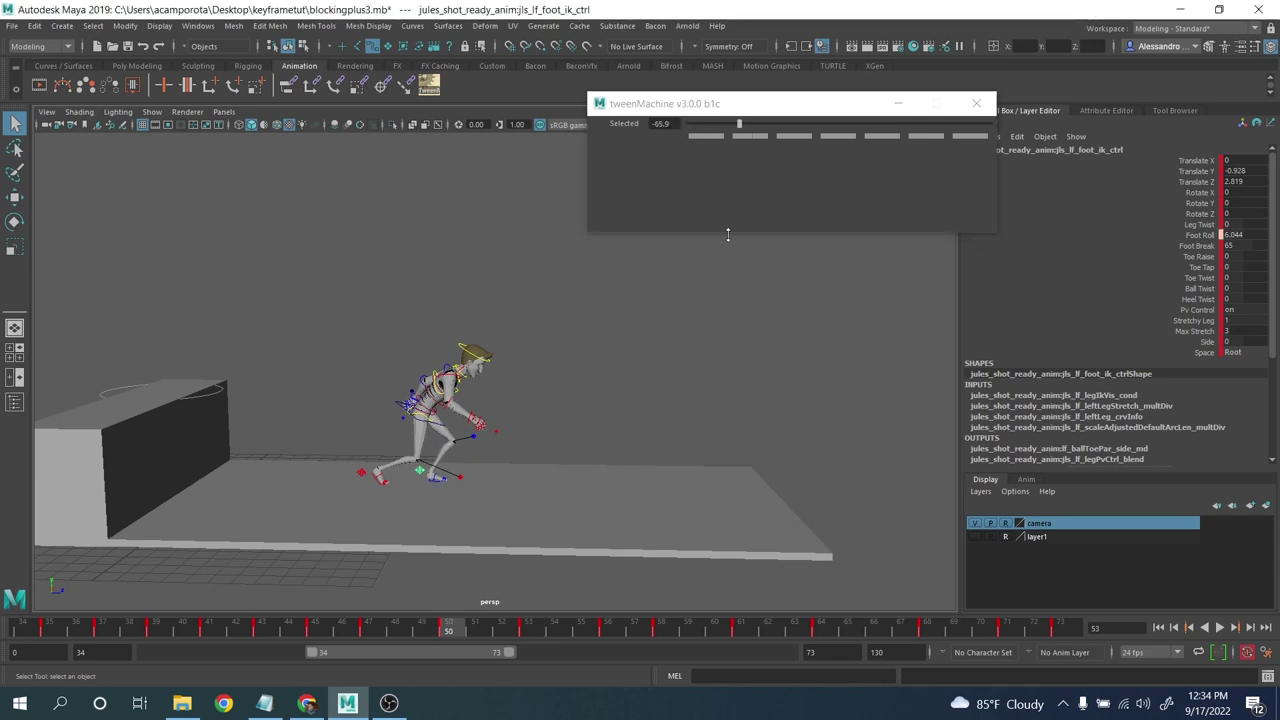
key("period")
key("comma")
key("period")
key("comma")
key("period")
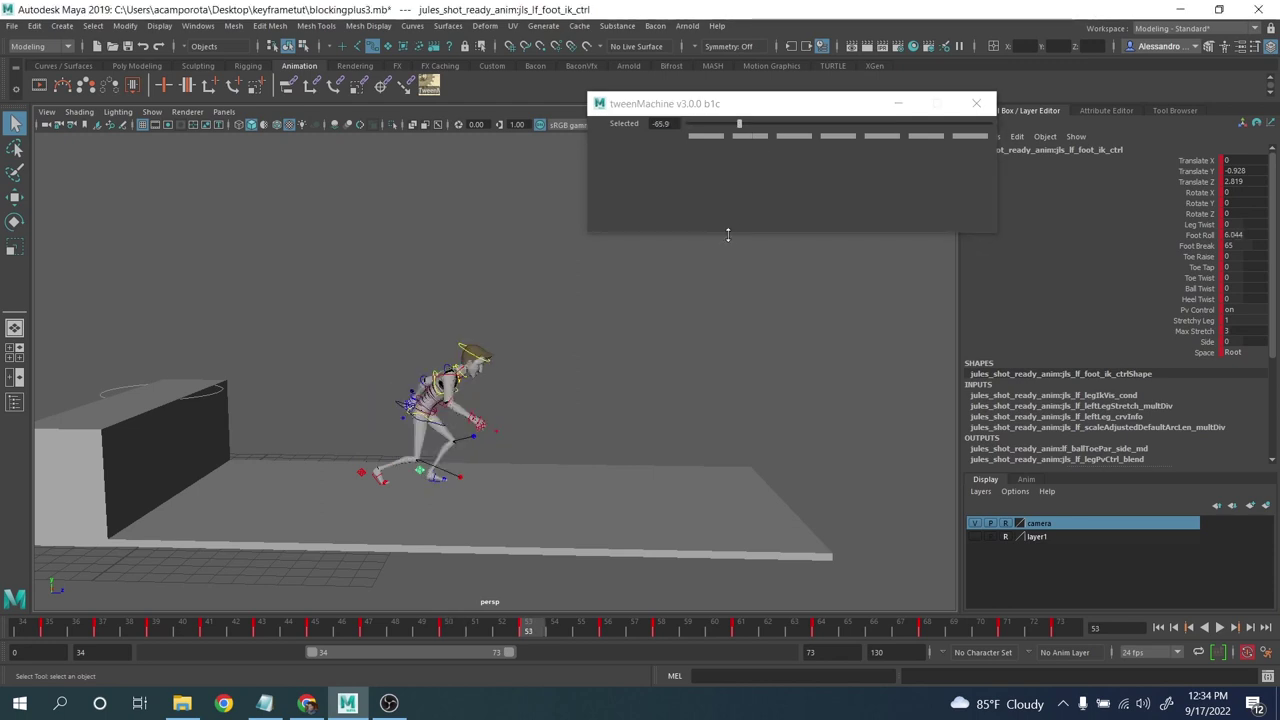
key("period")
key("comma")
key("comma")
key("comma")
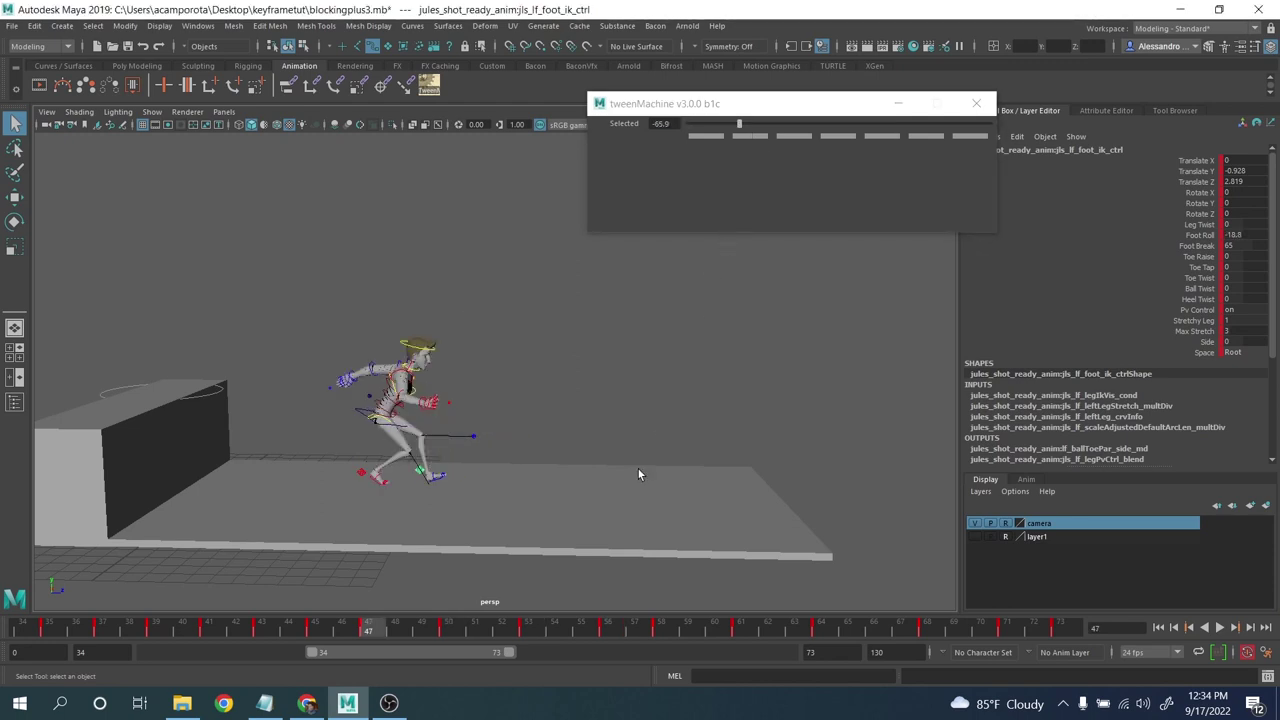
- Play back the jump and create a motion trail for the character's COG control
left_click(1219, 628)
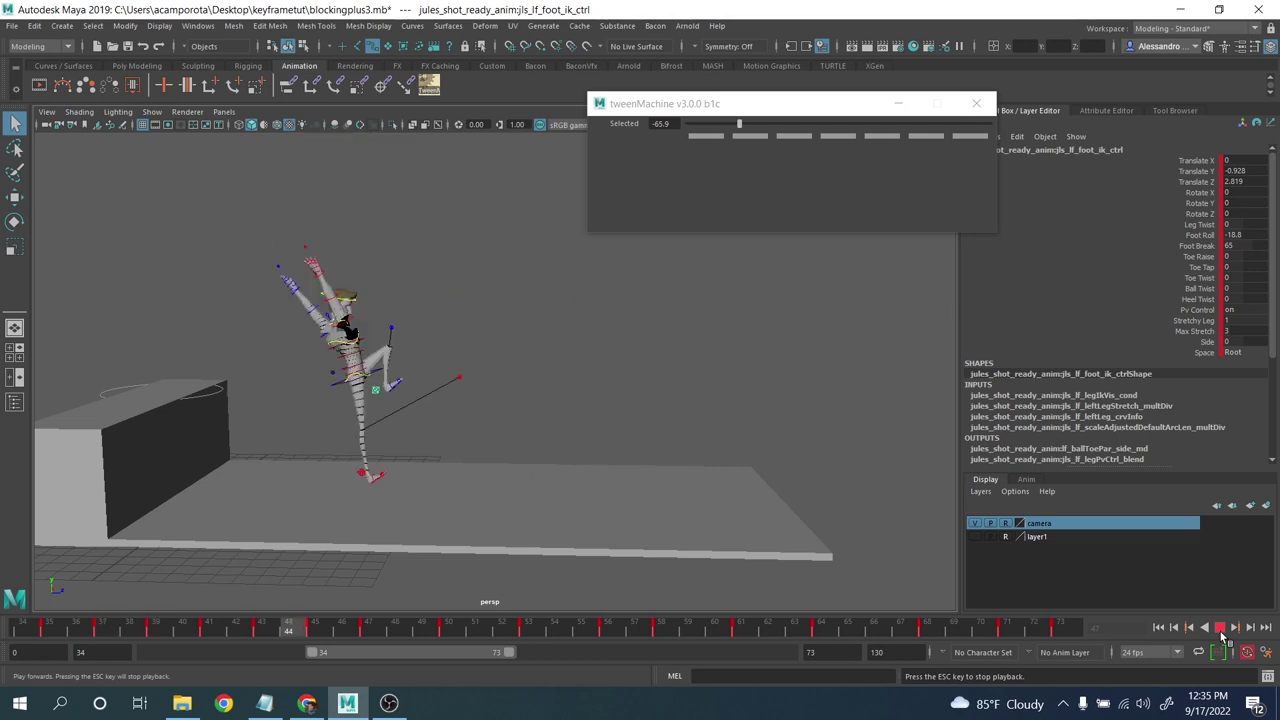
left_click(1220, 630)
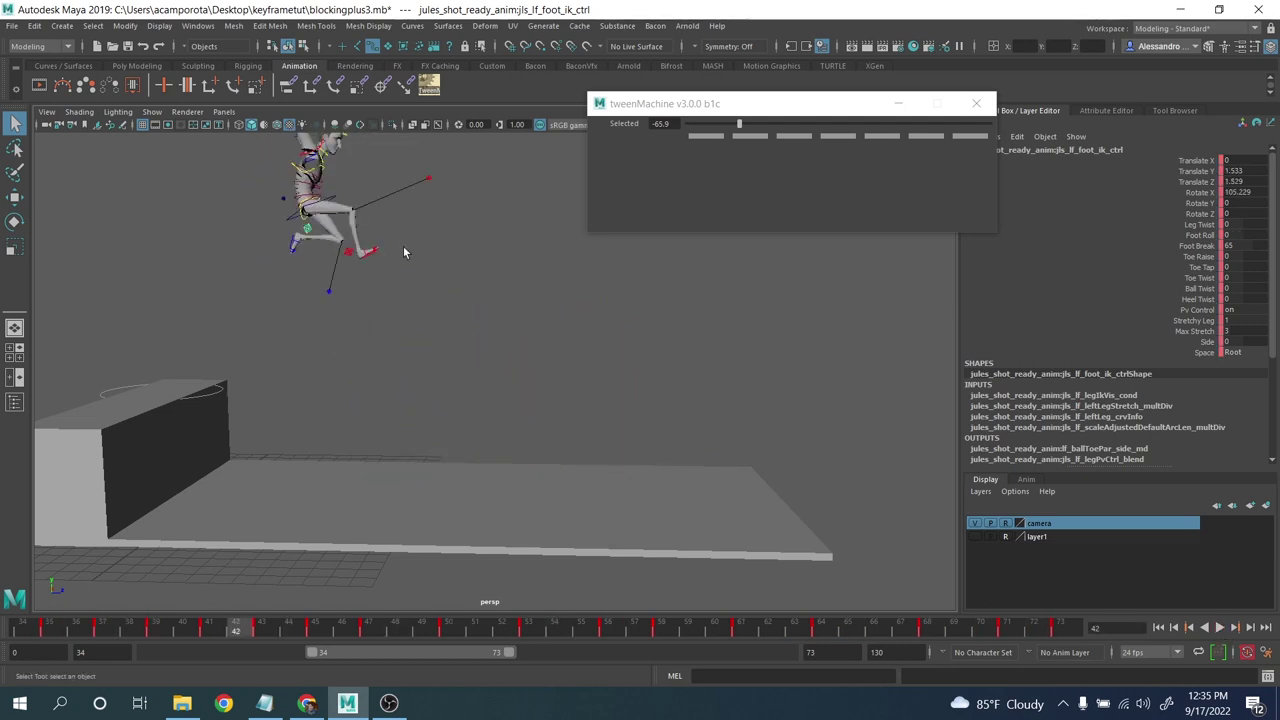
left_click(340, 203)
key("w")
key(".")
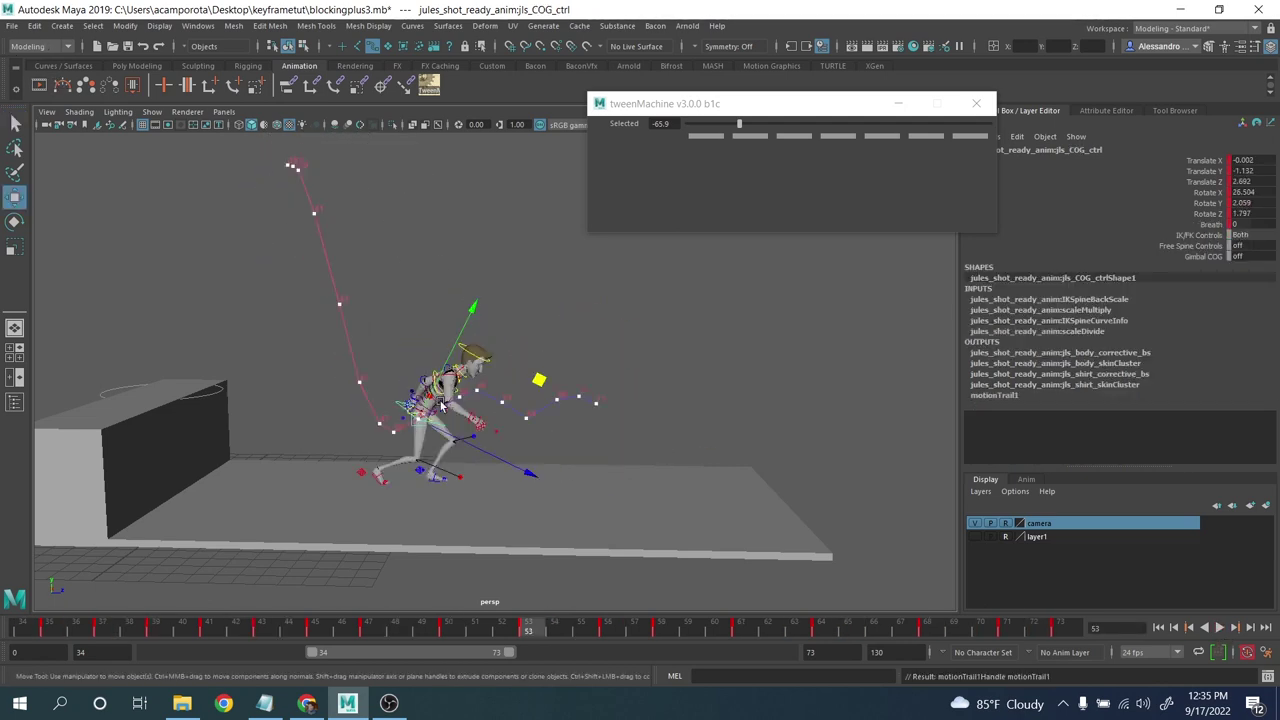
- Switch the move axes to World and lower the COG control at frame 53 to about Translate Y -1.18
left_click(436, 384)
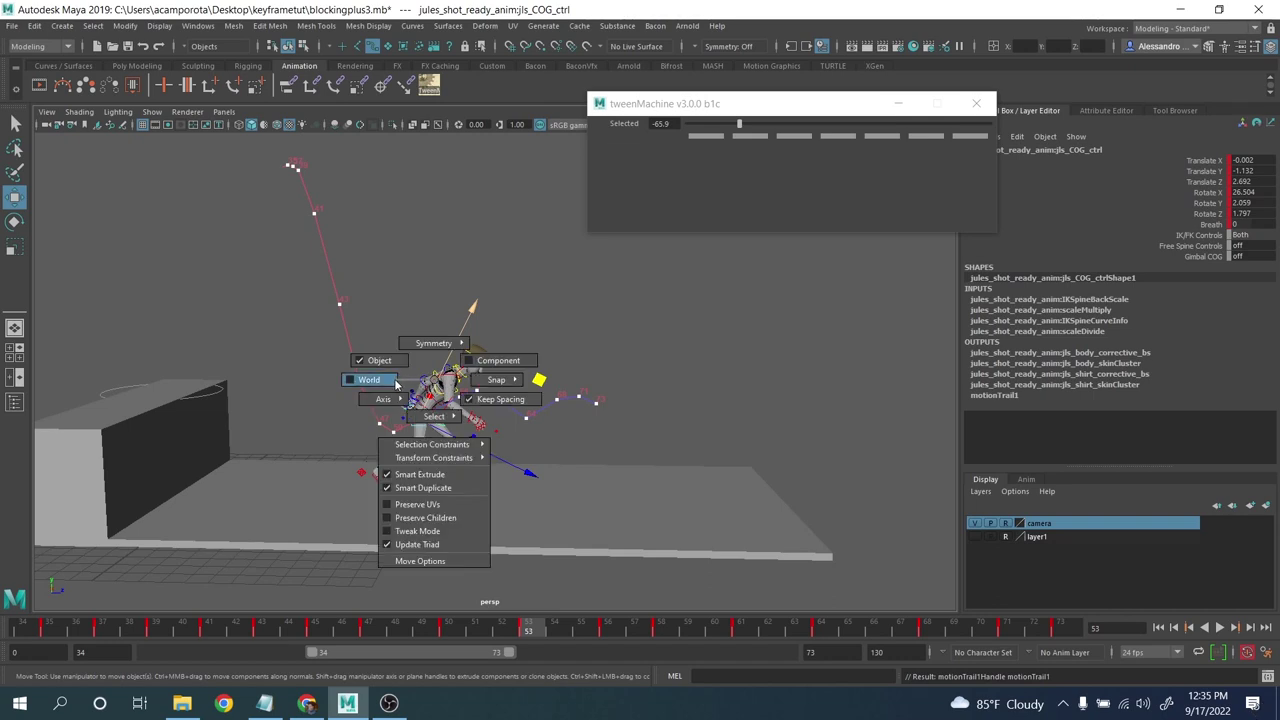
left_click(396, 380)
left_click_drag(416, 380, 417, 382)
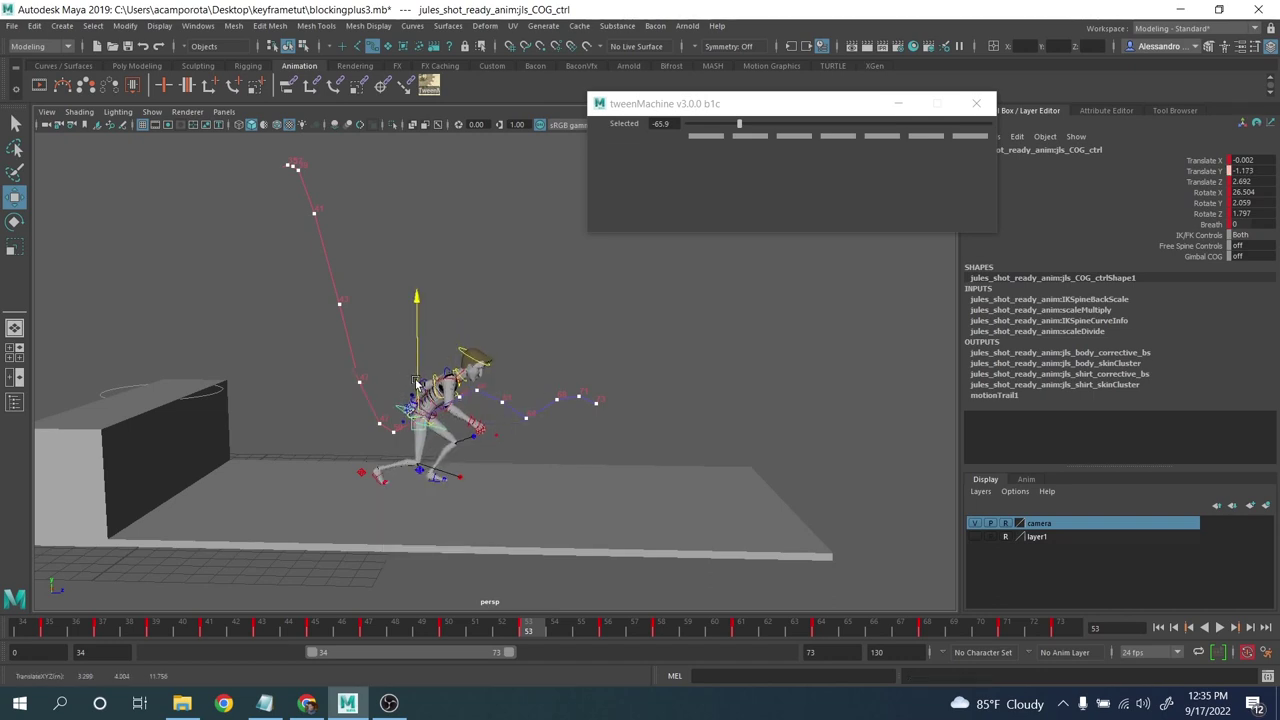
- Raise the COG control at frame 56 to about Translate Y -0.877 and play back the motion
left_click(617, 630)
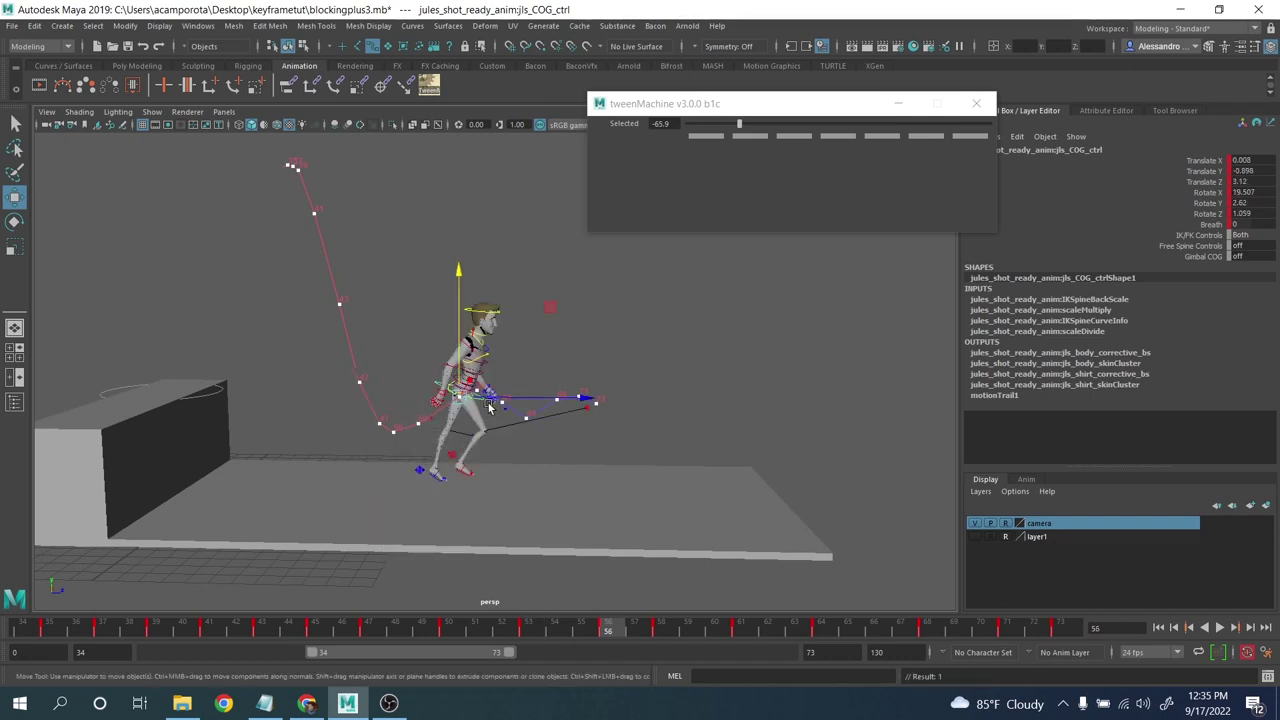
left_click_drag(462, 358, 455, 355)
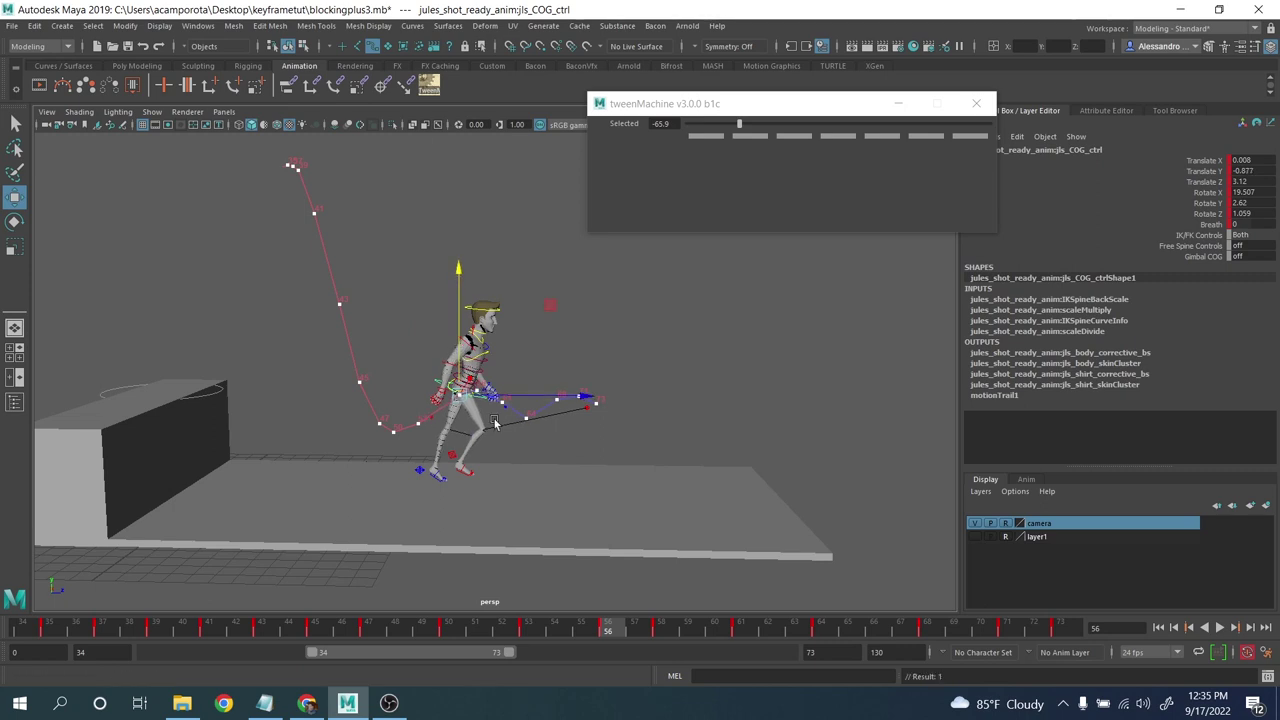
scroll(502, 456, "up", 2)
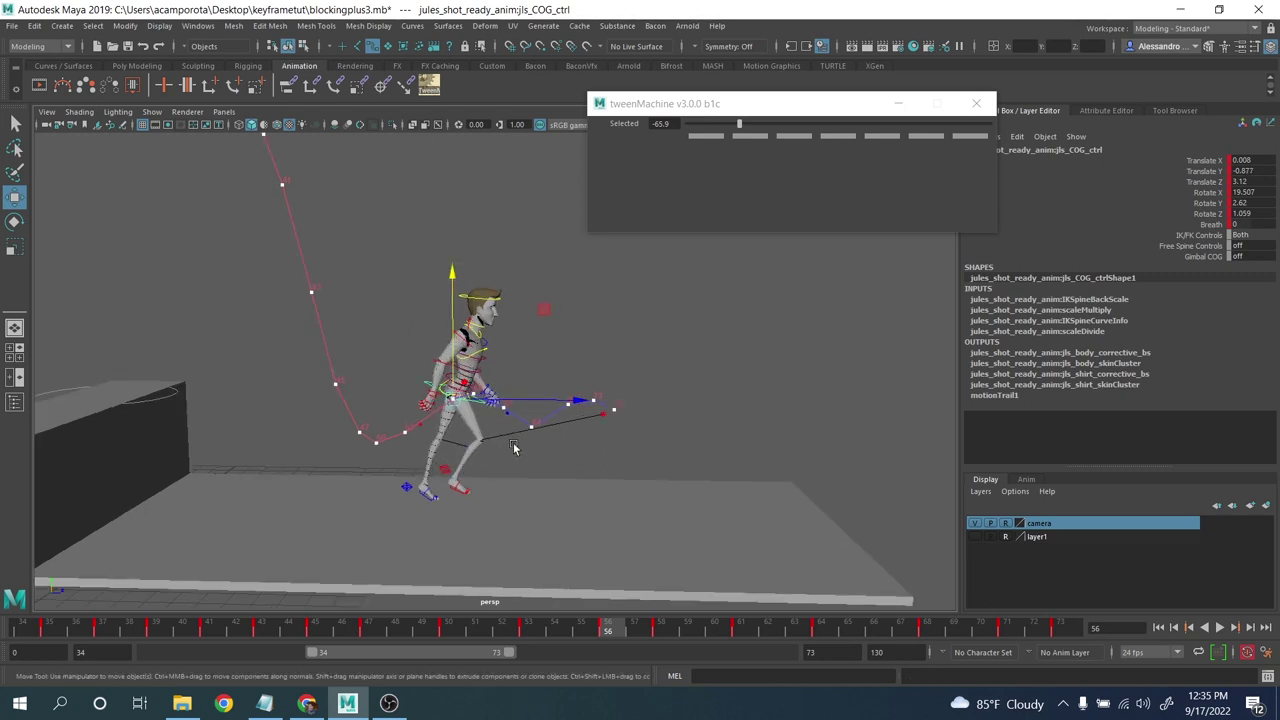
key("alt+v")
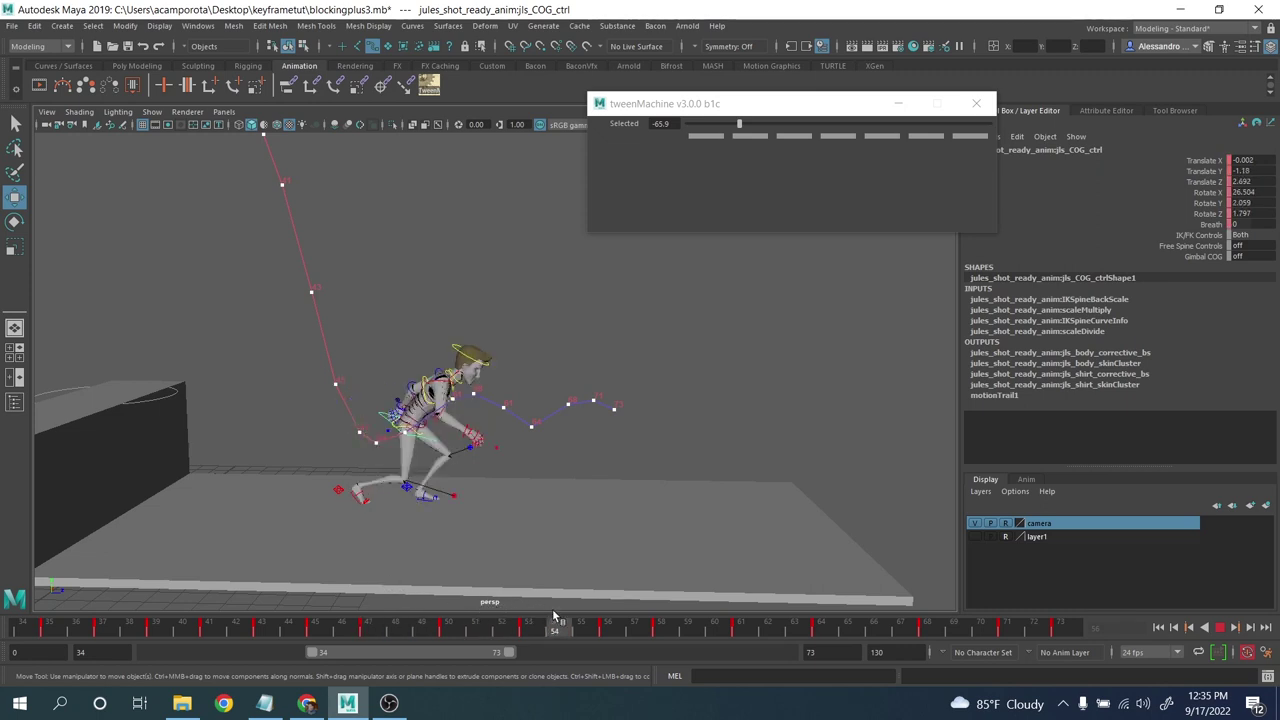
left_click_drag(688, 632, 541, 604)
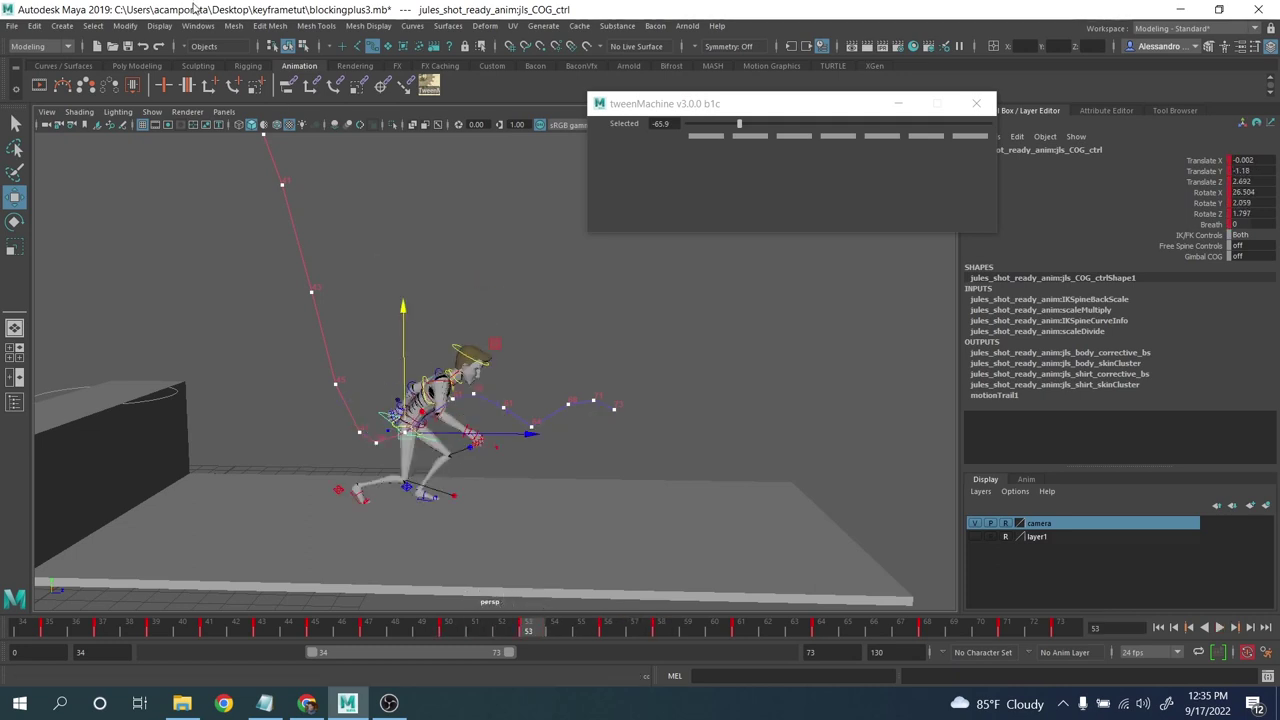
- Delete motionTrail1Handle to remove the COG control's motion trail from the scene
left_click(208, 27)
left_click(232, 158)
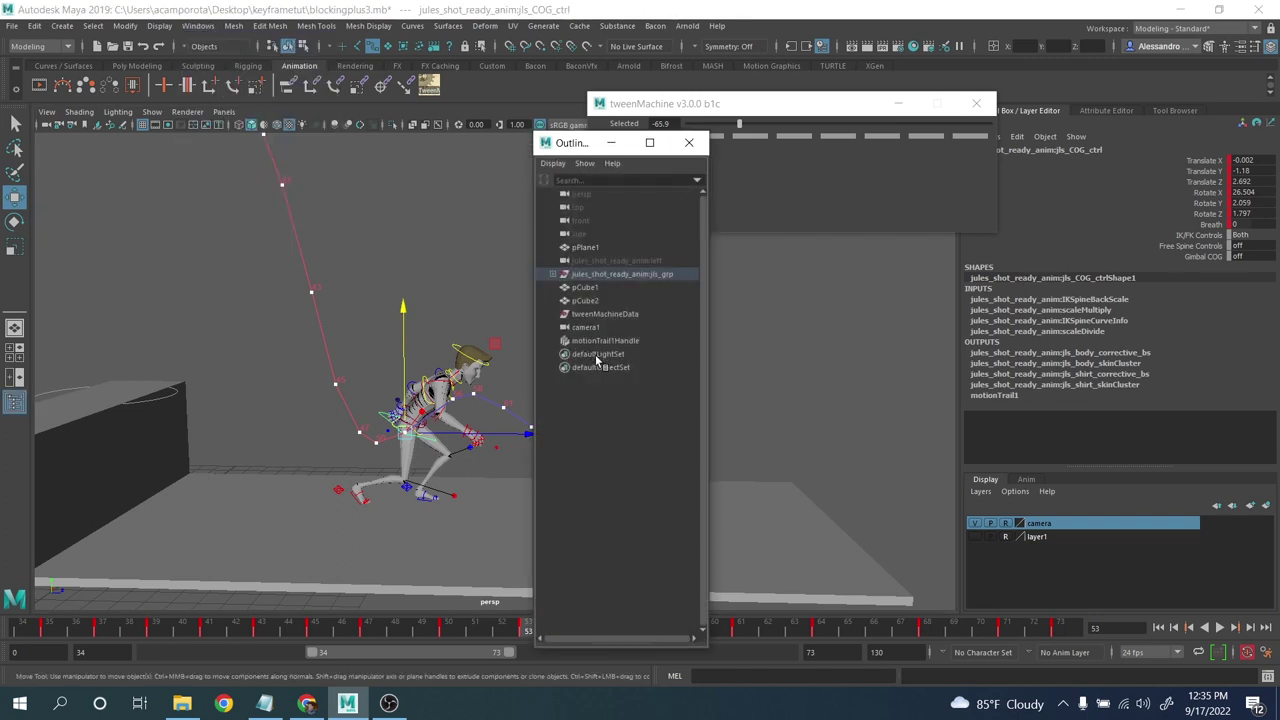
left_click(588, 342)
key("Delete")
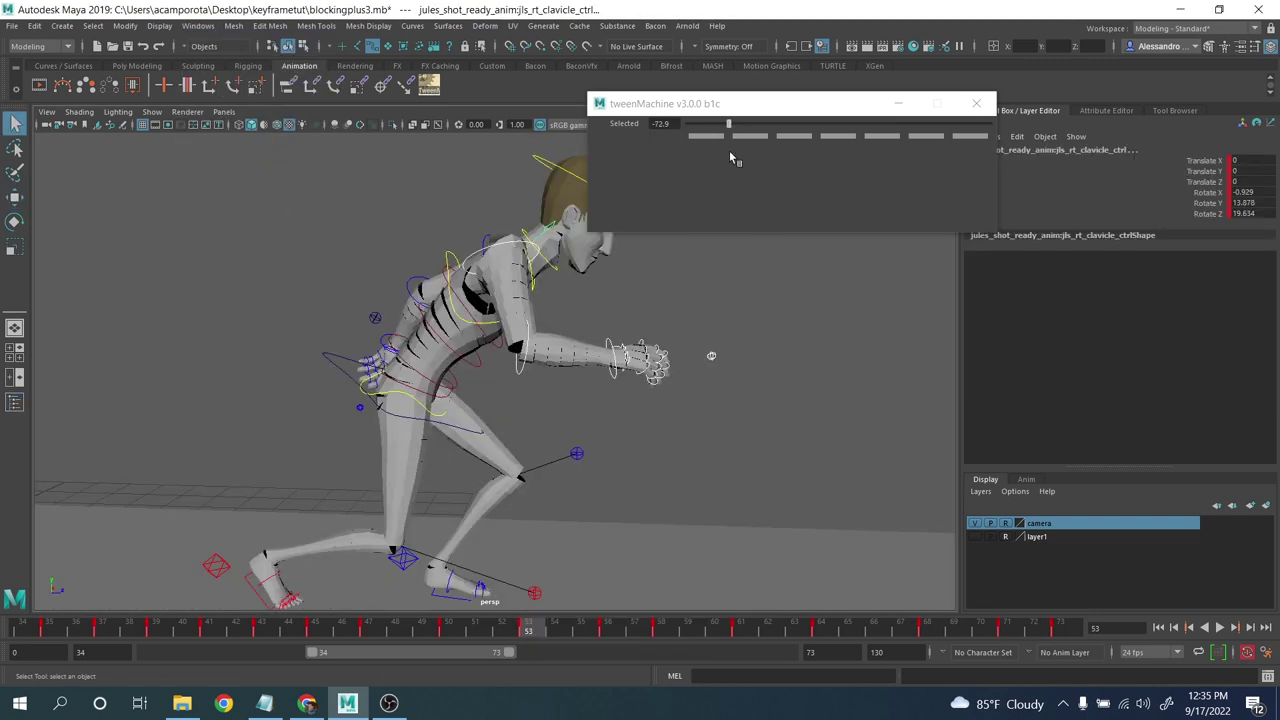
- Compare the neighbouring keys and blend the right arm controls at frame 53 to about -60.1
key("comma")
key("period")
key("period")
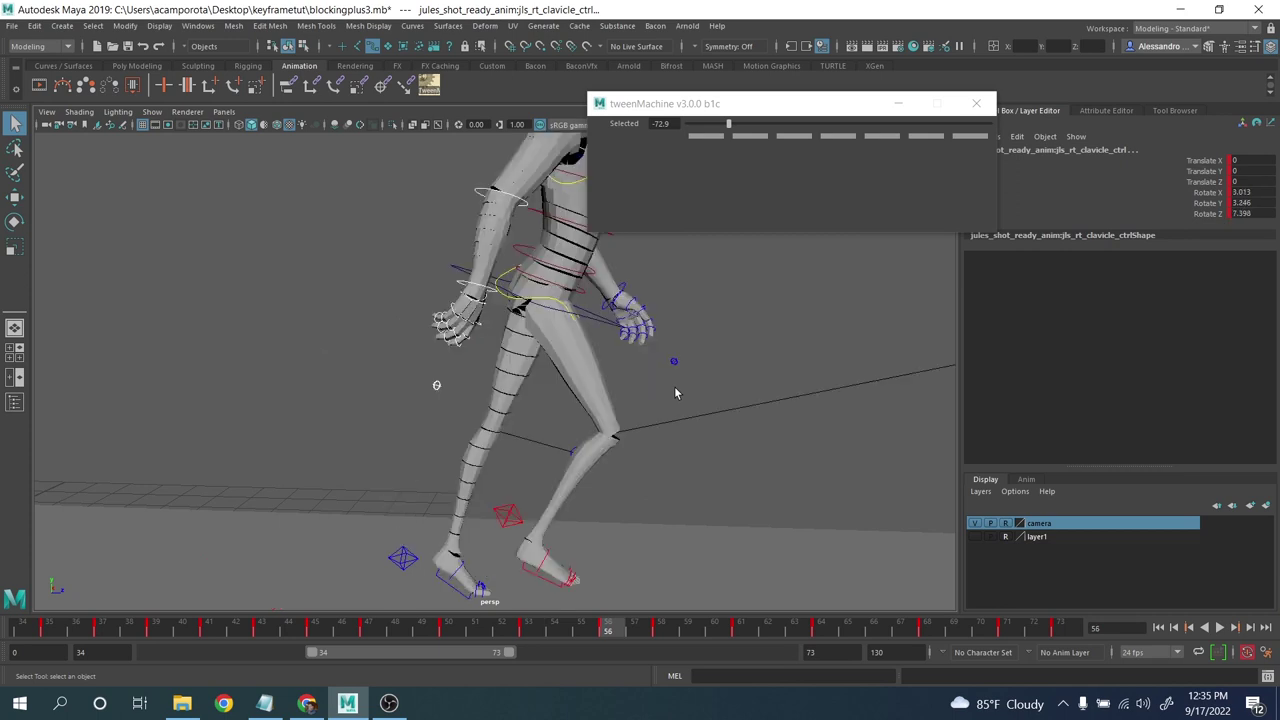
key("comma")
left_click_drag(743, 128, 748, 127)
left_click(717, 347)
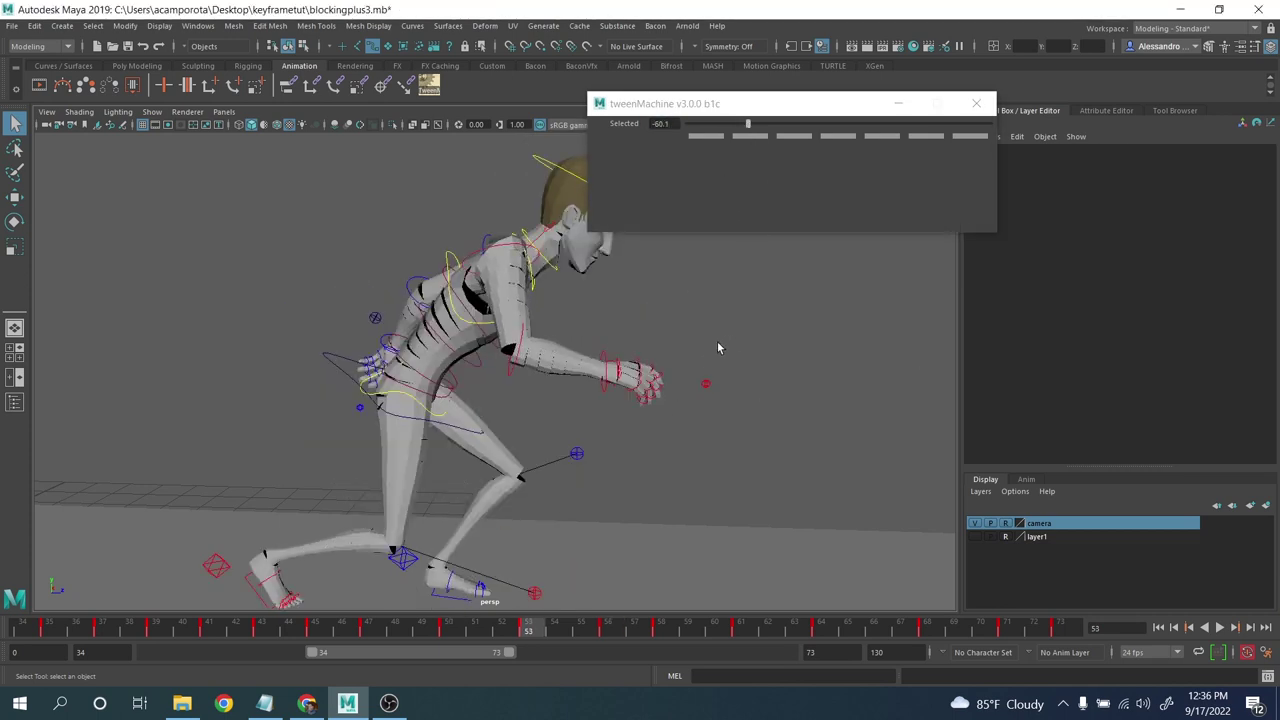
- Bend the right elbow FK control at frame 53 to about Rotate Y -68
left_click(516, 352)
key("e")
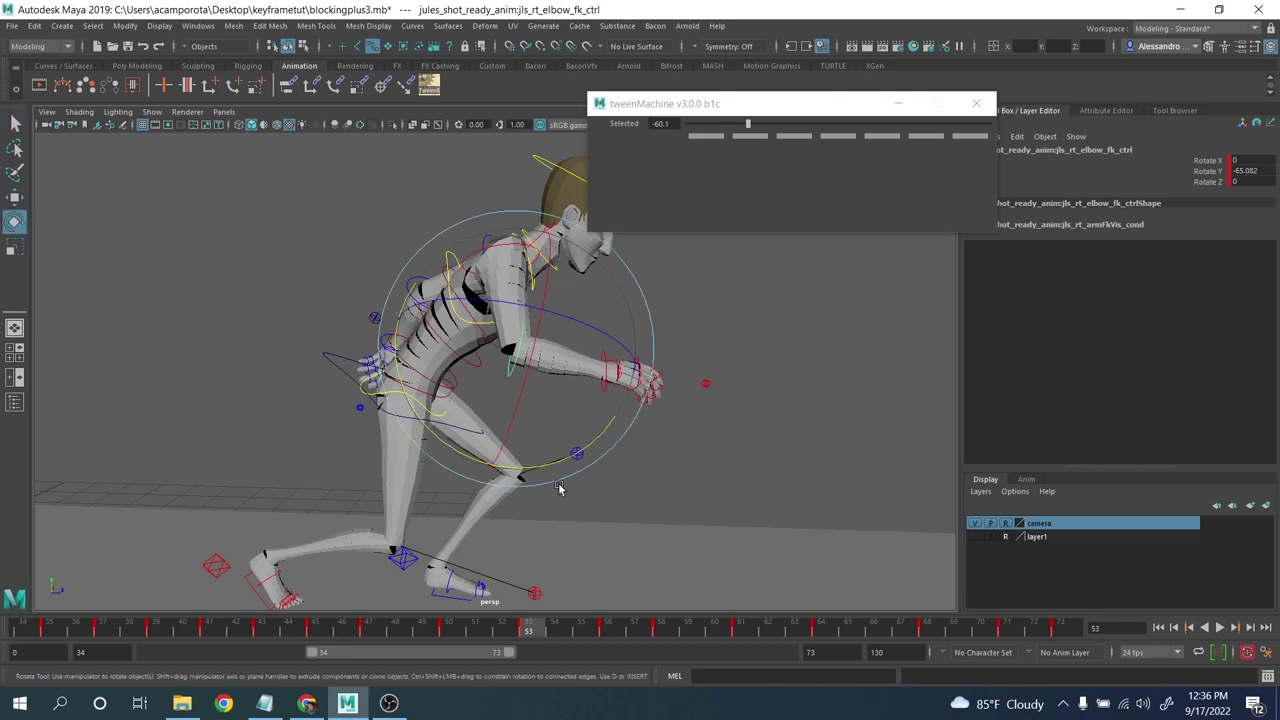
mouse_move(535, 459)
left_mouse_down()
mouse_move(350, 448)
mouse_move(543, 480)
left_mouse_up()
- Select the left arm controls including the clavicle, blend them at frame 53 to about -64.1, and scrub the landing to check
scroll(549, 456, "down", 2)
key("q")
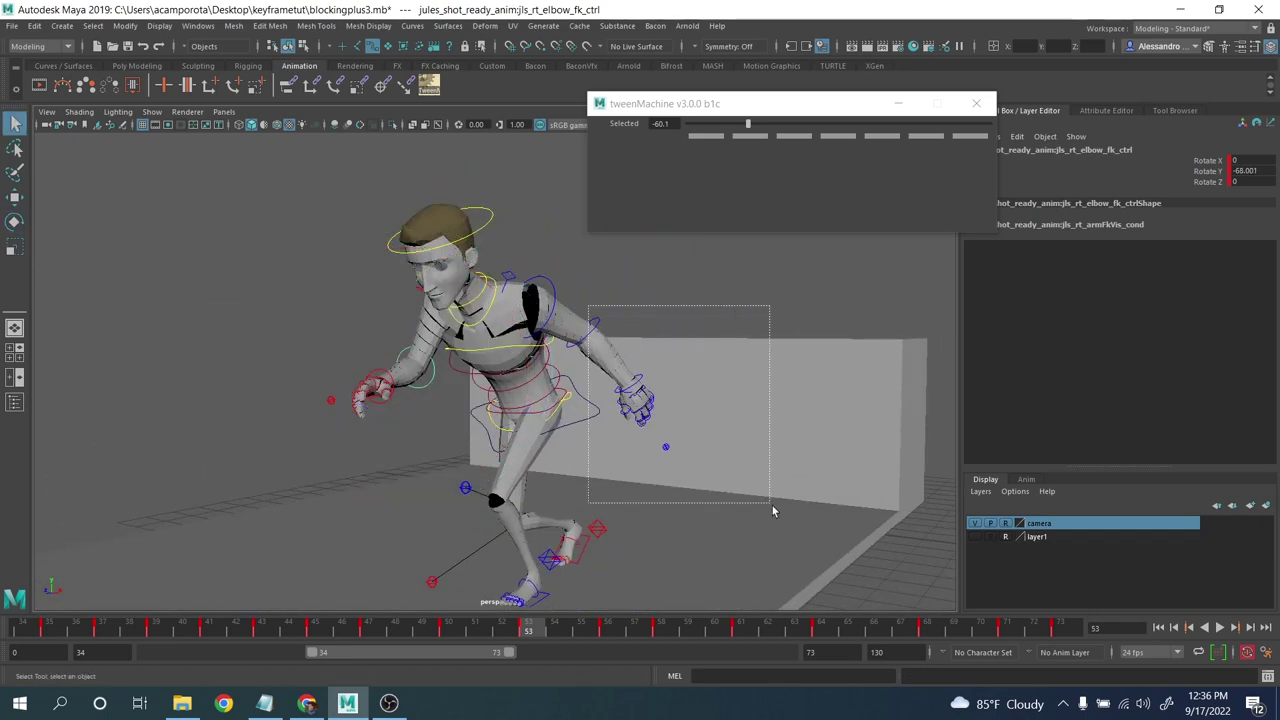
left_click_drag(772, 506, 772, 506)
left_click(519, 413, "shift")
left_click_drag(740, 330, 812, 381, "ctrl")
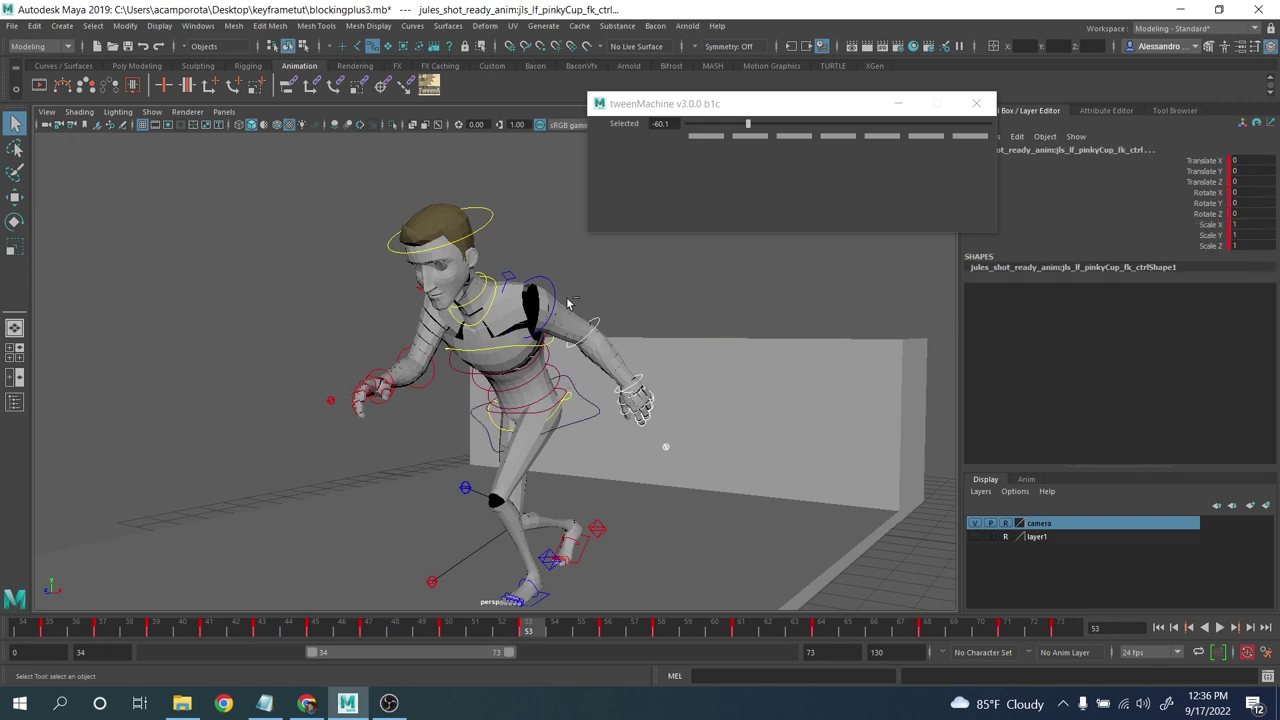
left_click(512, 277)
left_click_drag(513, 278, 575, 316, "alt")
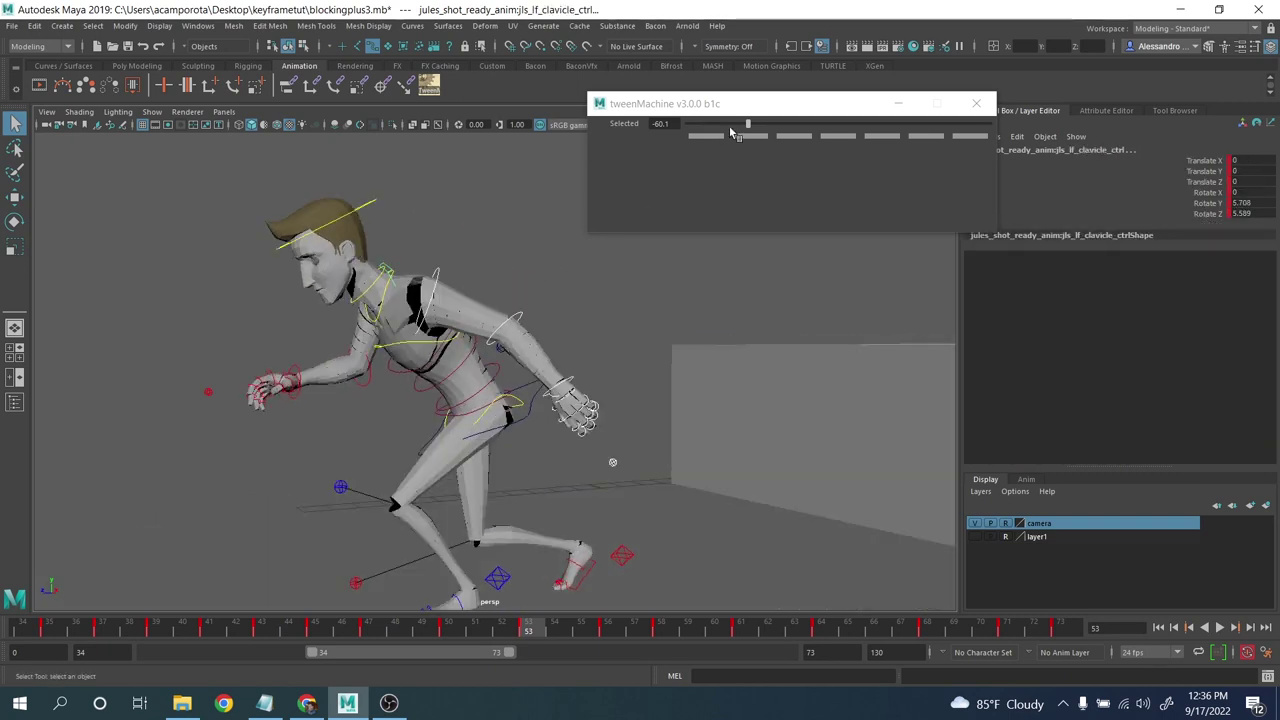
left_click_drag(729, 125, 741, 125)
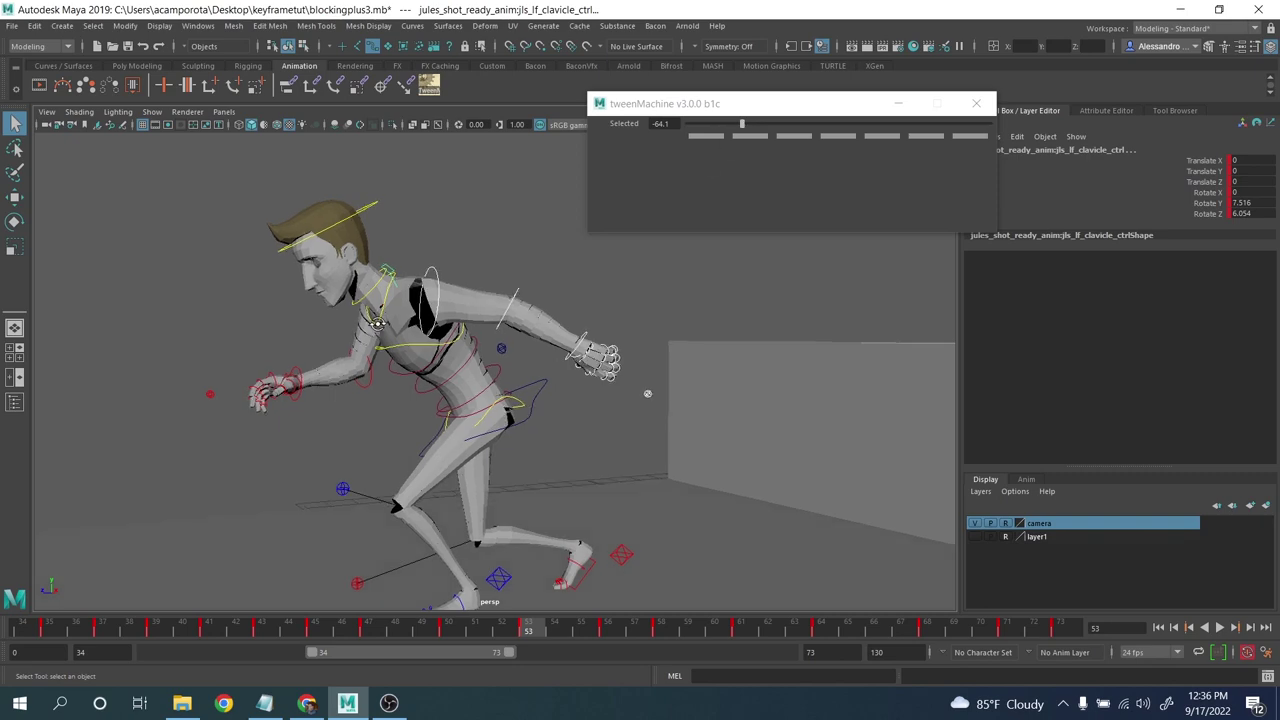
left_click_drag(377, 324, 634, 323, "alt")
middle_click_drag(634, 323, 642, 361, "alt")
left_click_drag(487, 626, 539, 641)
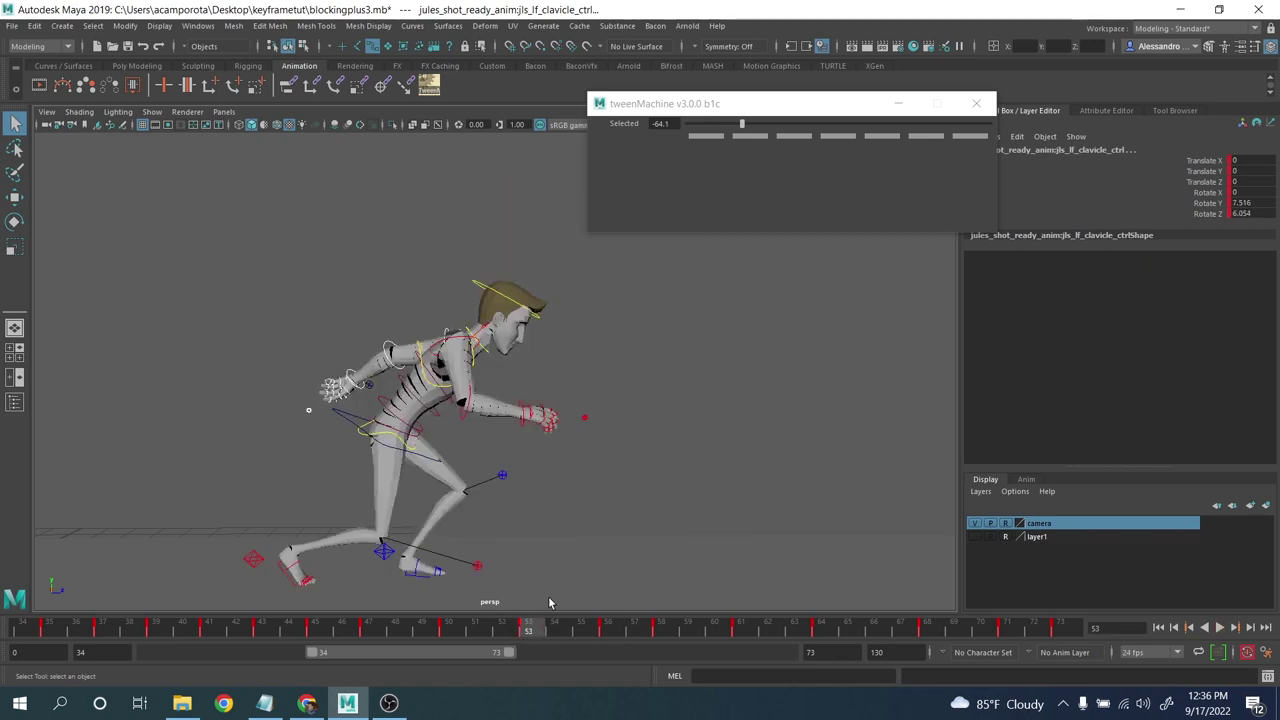
- Straighten the torso at frame 53 by rotating the spine FK controls and setting the COG control to about Rotate X 22.89
left_click(447, 402)
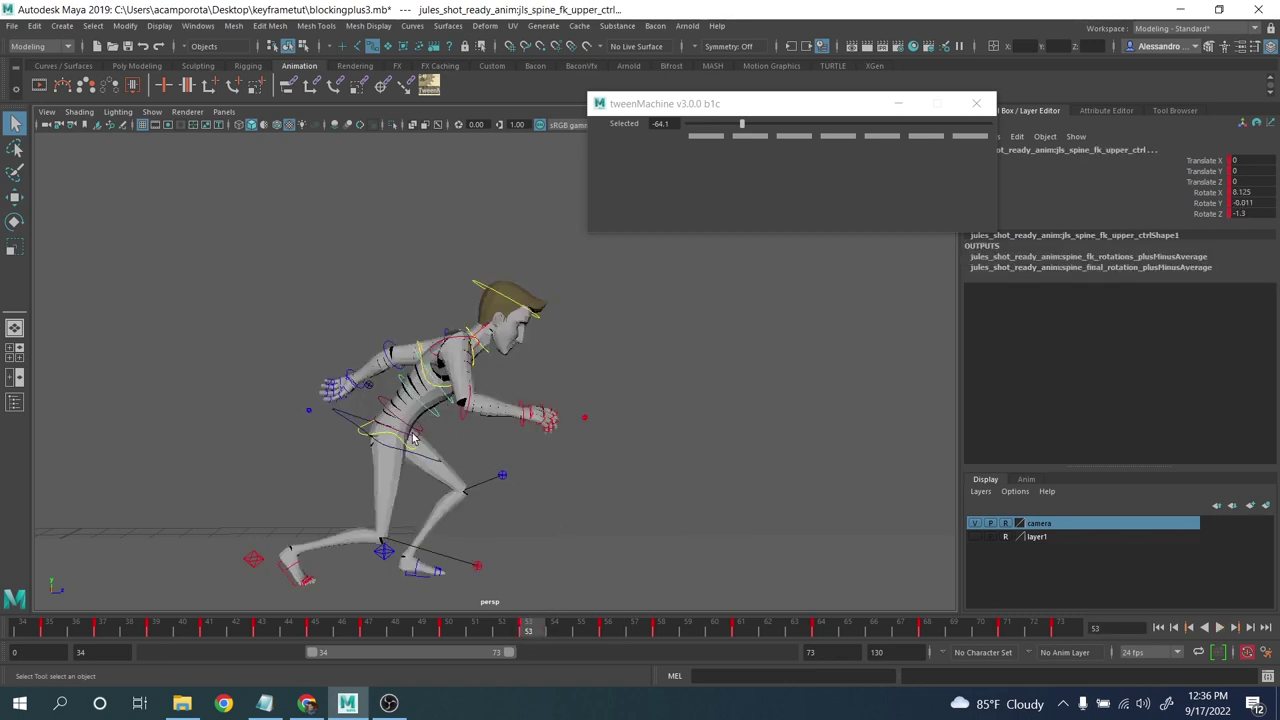
key("e")
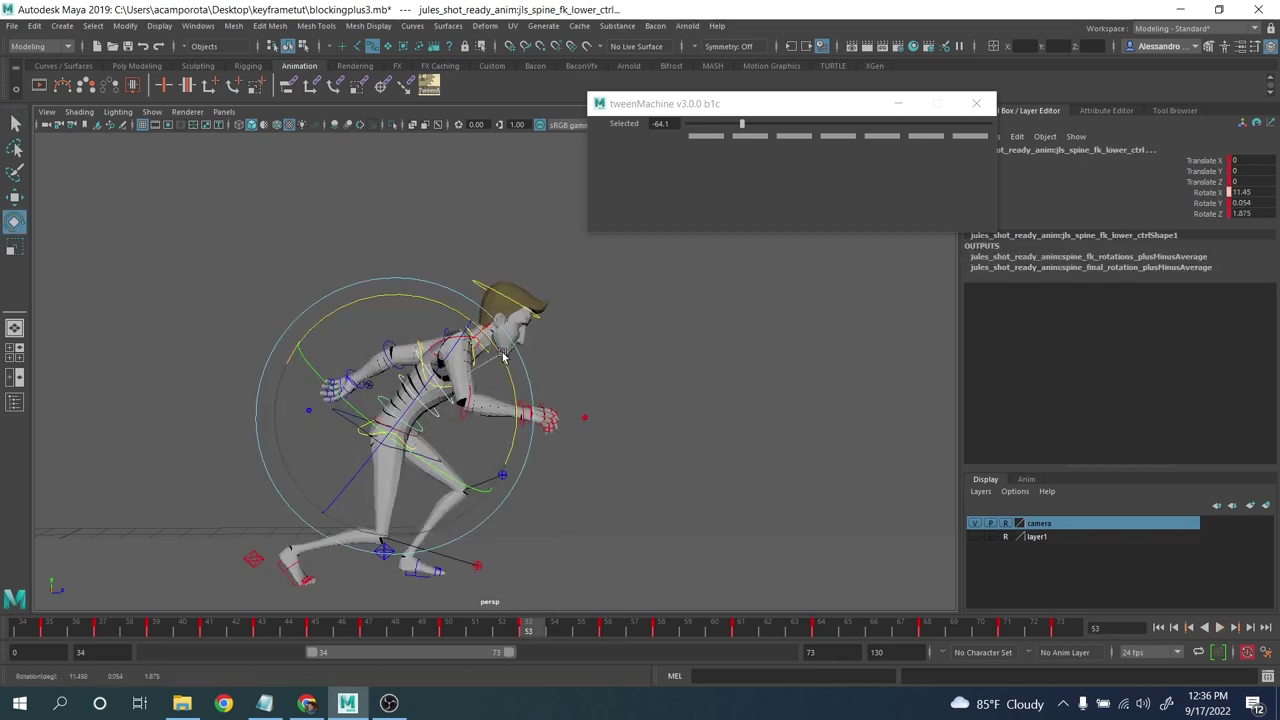
left_click_drag(495, 392, 490, 350)
key("q")
left_click(431, 463)
key("e")
key("q")
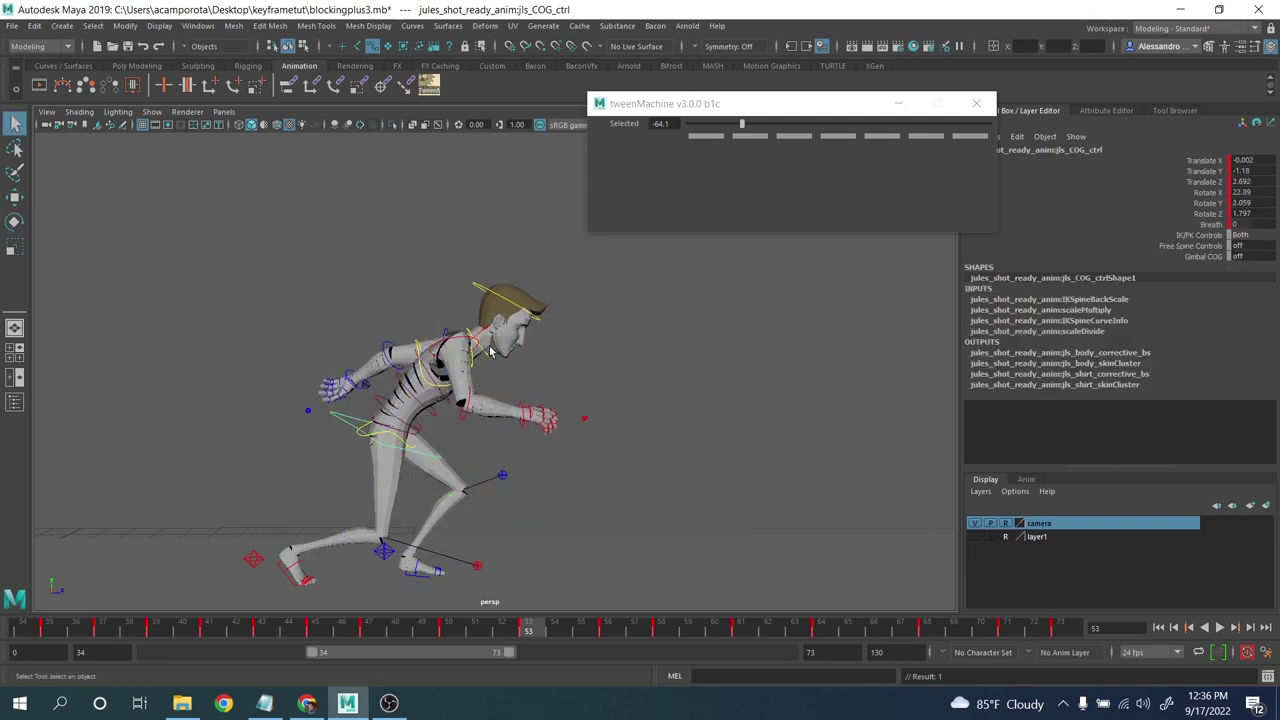
- Tilt the head further down at frame 53 by rotating the head control to about Rotate X 43.6
left_click(490, 352)
left_click(487, 358)
left_click(531, 313)
key("e")
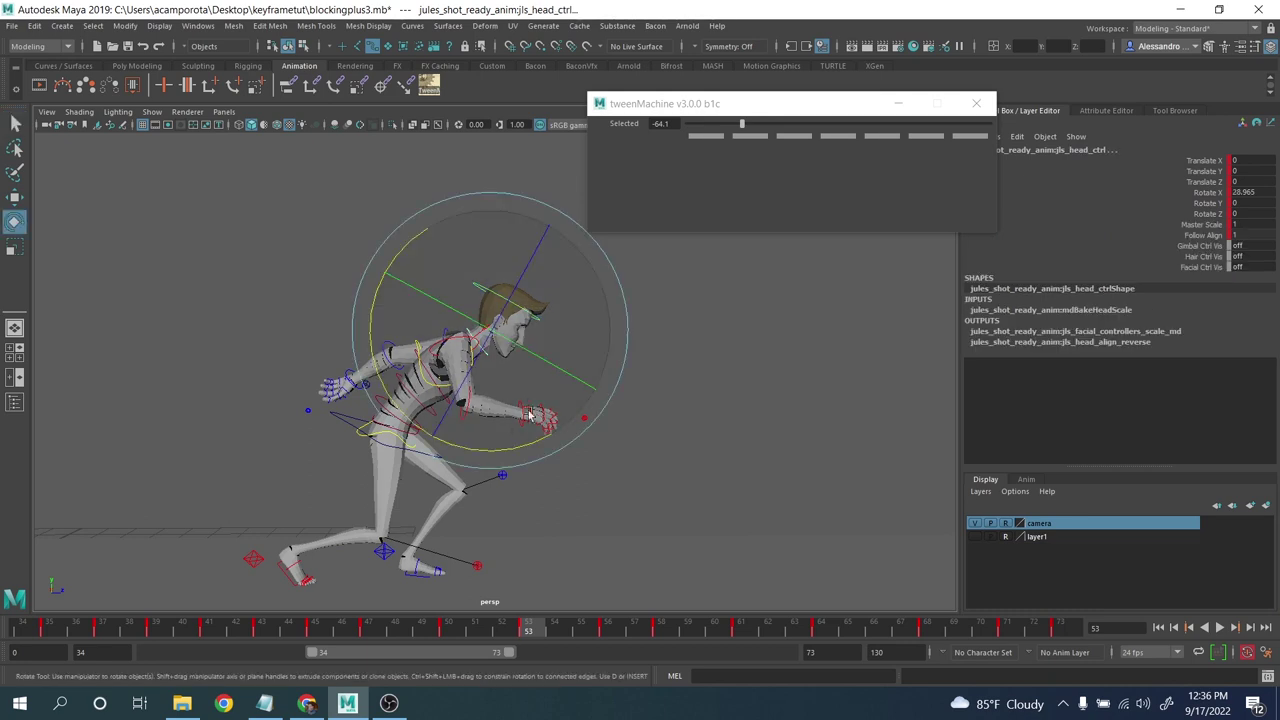
left_click_drag(509, 448, 484, 426)
- At frame 50, lift the head by rotating the head control to about Rotate X 30.4
key("comma")
key("comma")
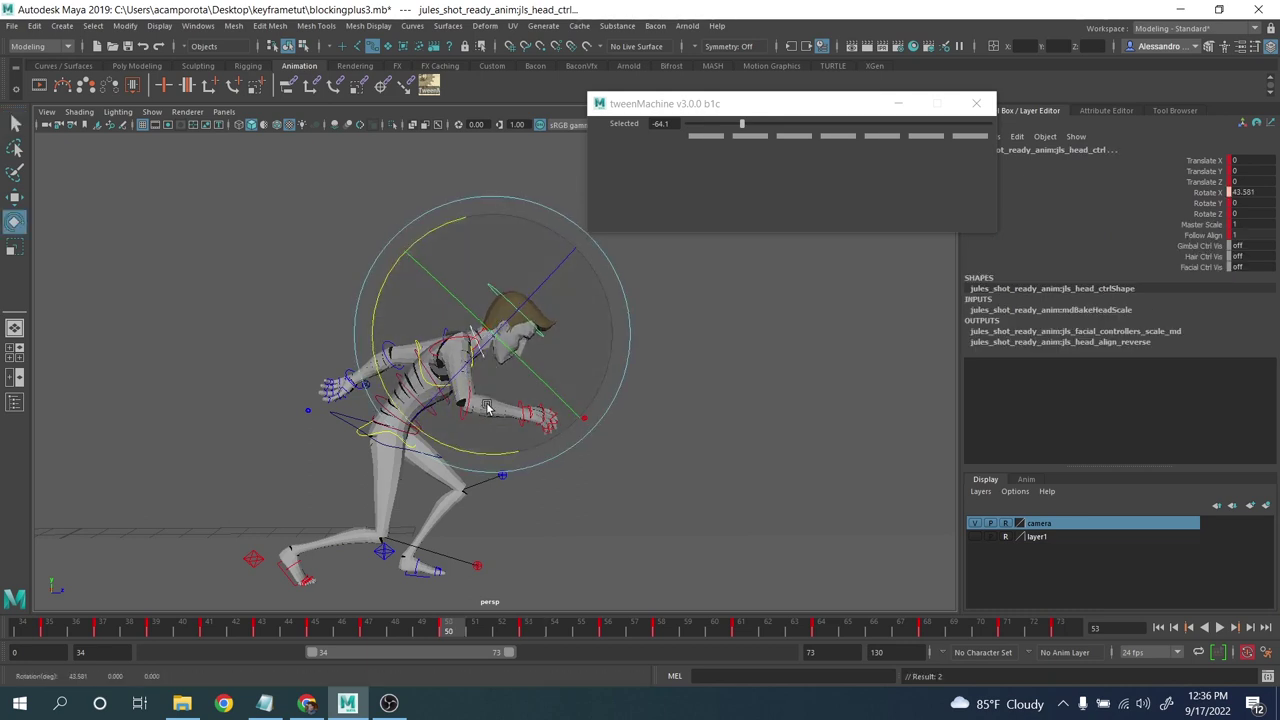
key("period")
left_click_drag(552, 332, 538, 310)
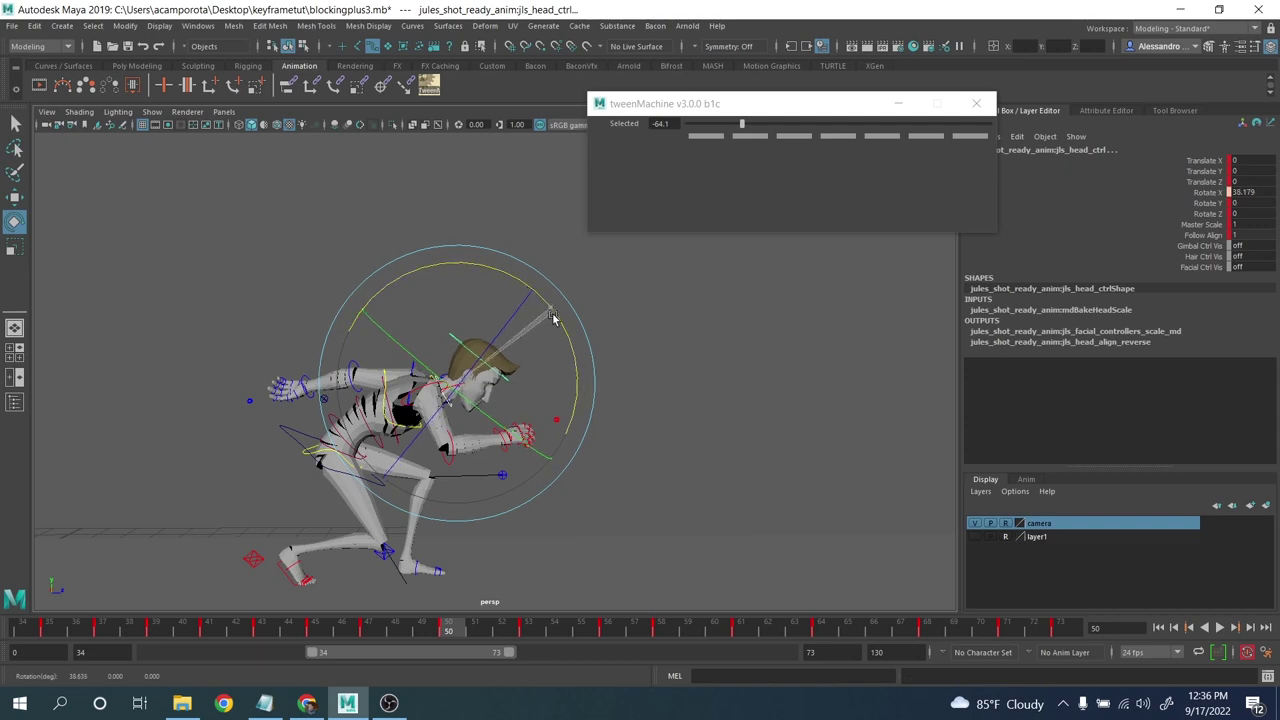
left_click(605, 317)
left_click(466, 346)
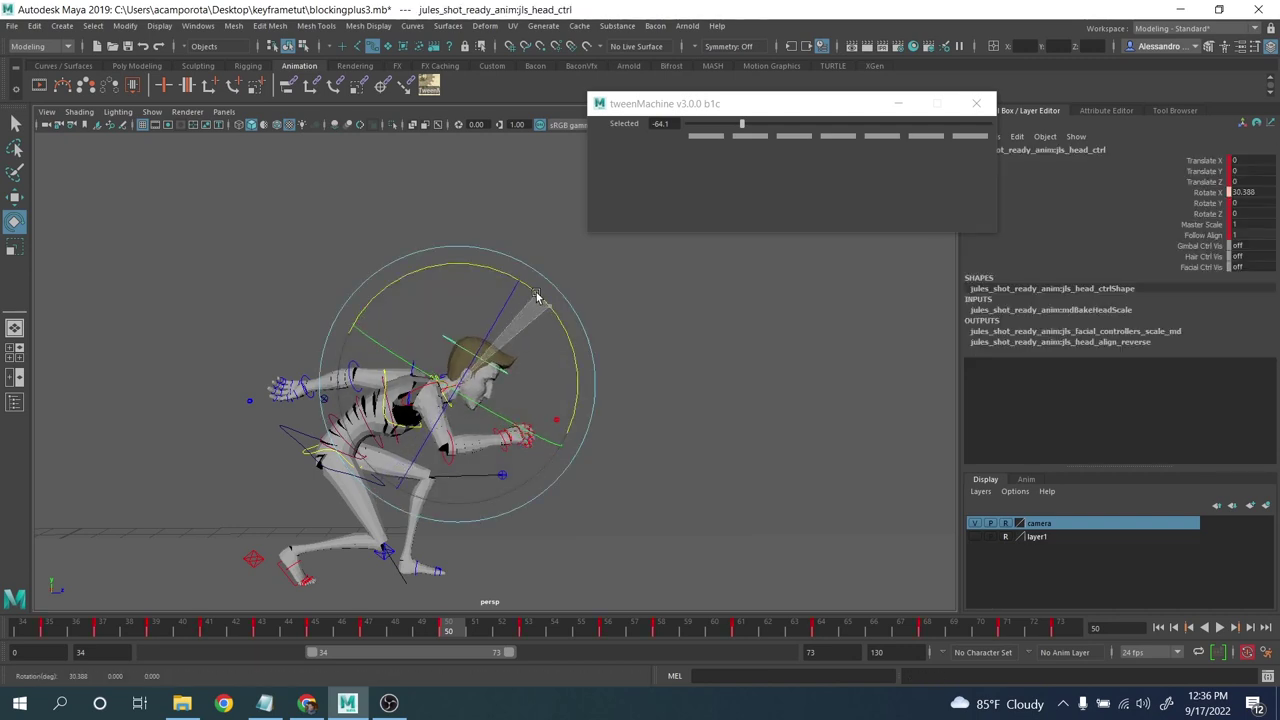
left_click_drag(534, 306, 534, 294)
- Rotate the head control to about Rotate X 45.24 at frame 53 and about 9.73 at frame 56
key("alt+period")
key("alt+period")
key("alt+period")
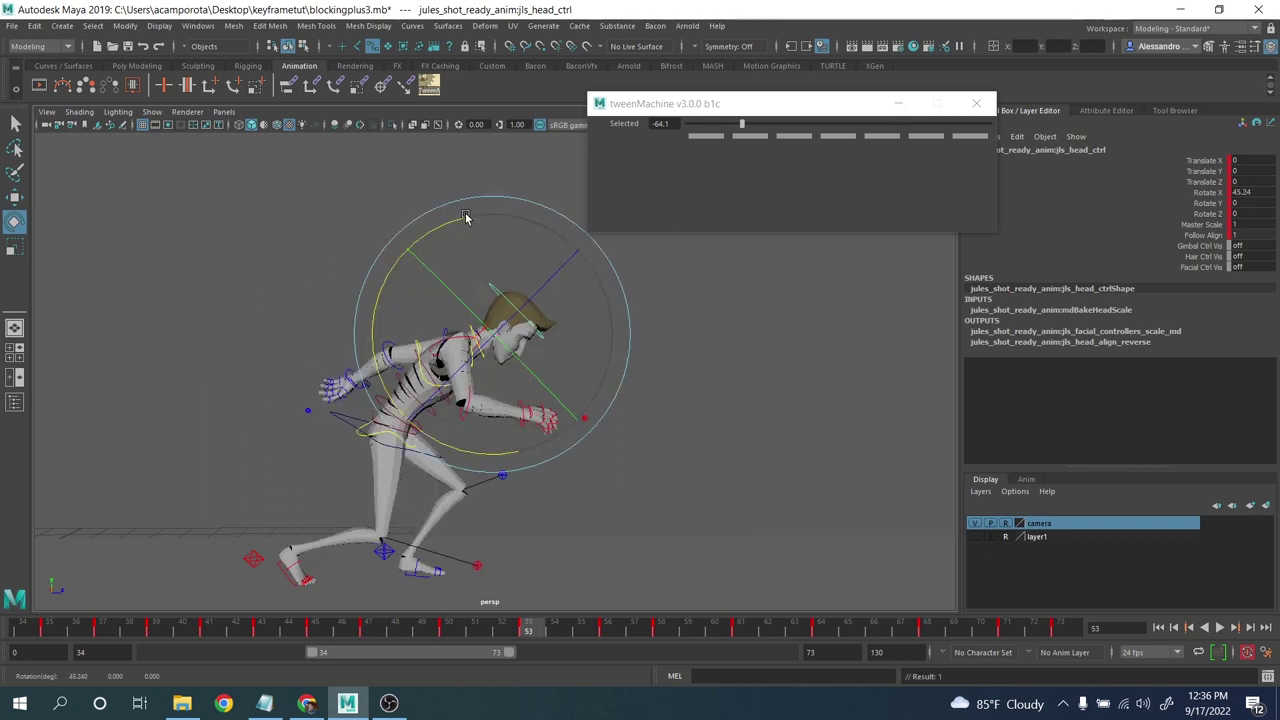
key("period")
left_click_drag(571, 333, 560, 332)
key("period")
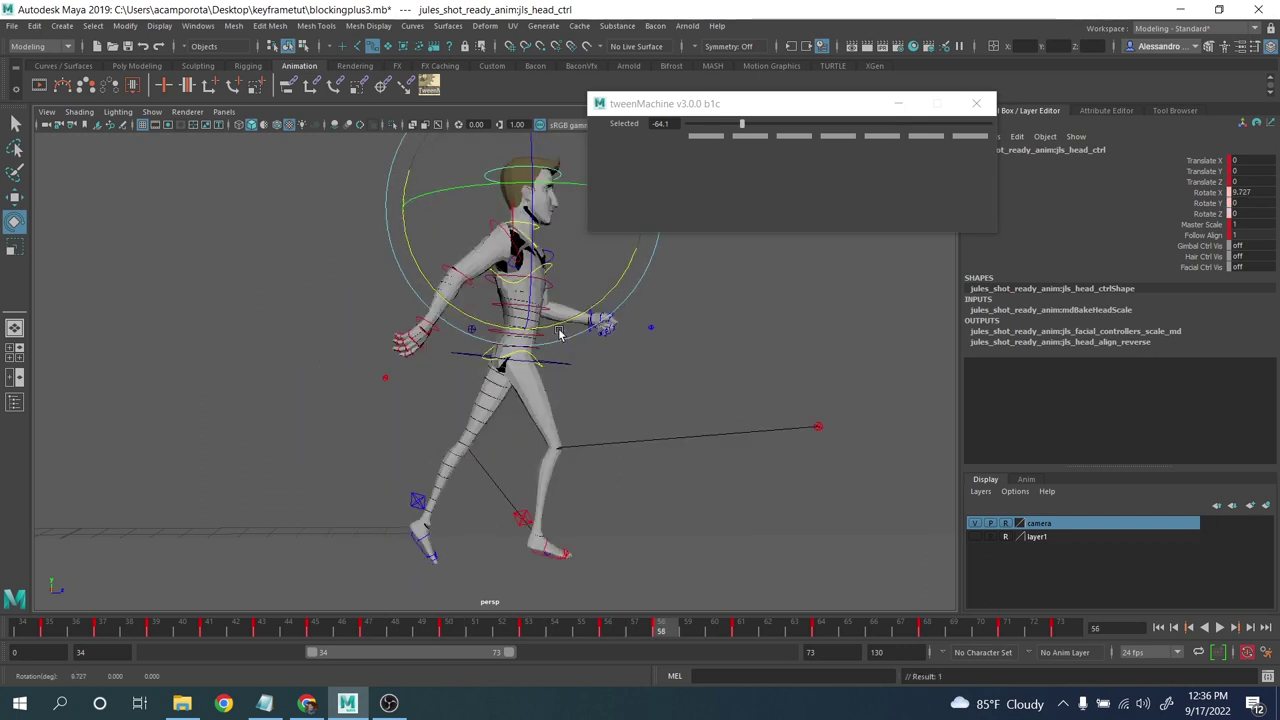
- Step through the keys after the landing and play back the jump to check the head motion
key("period")
key("period")
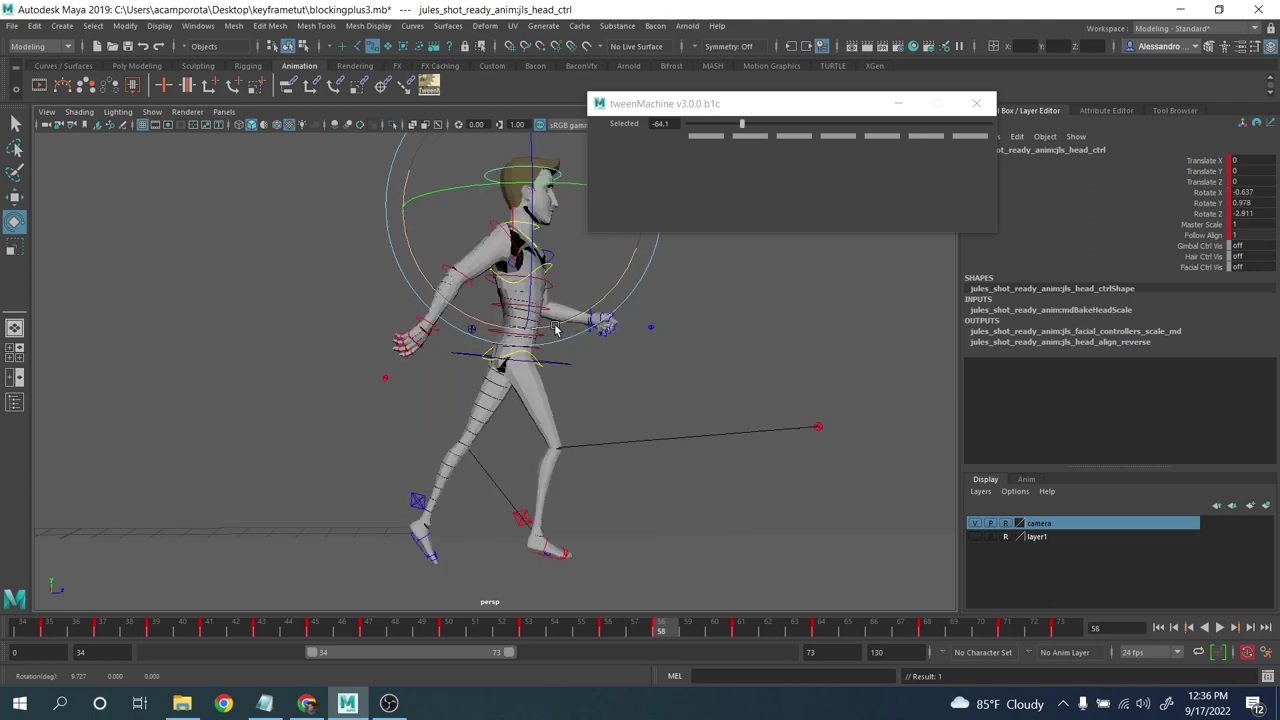
key("comma")
key("comma")
key("comma")
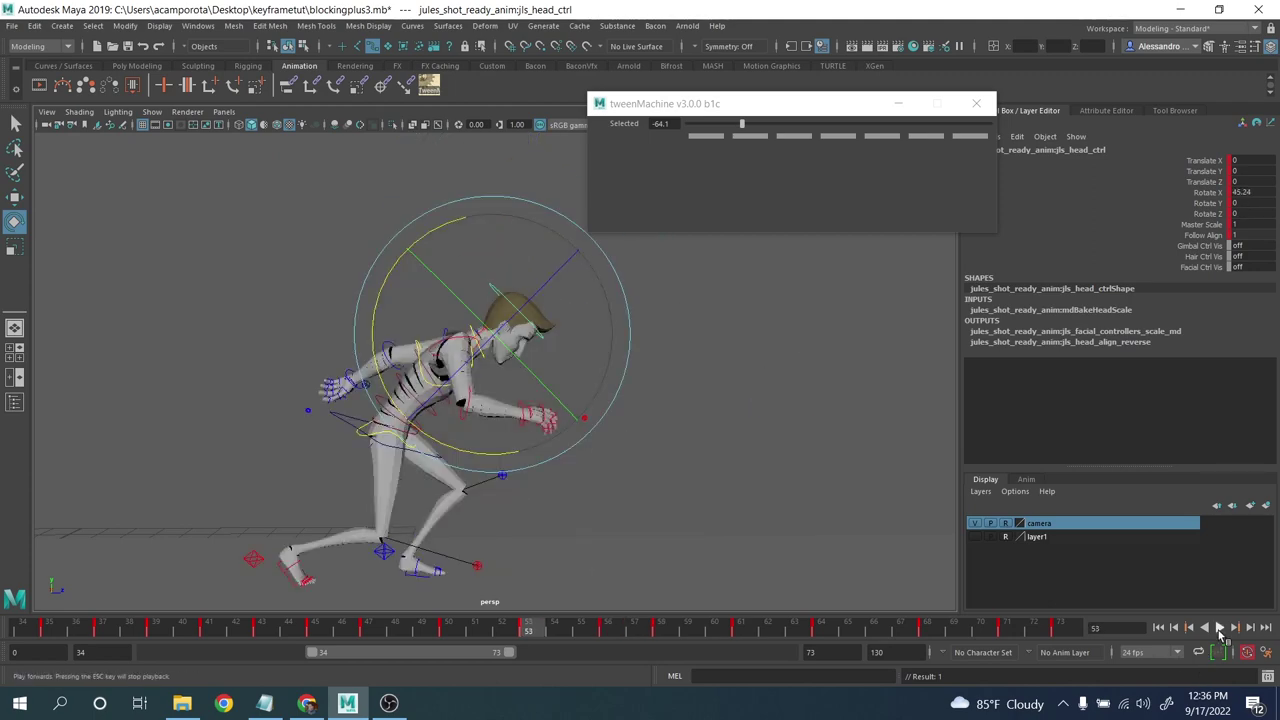
left_click(1220, 628)
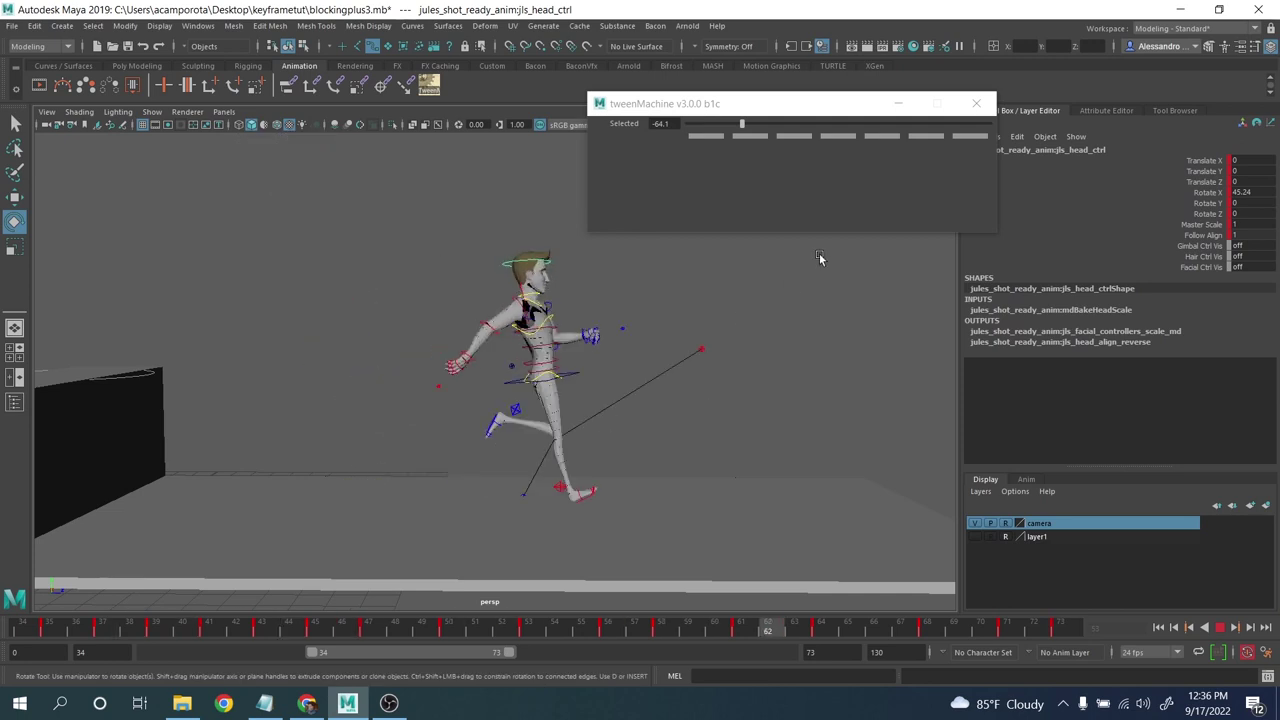
- Select all the character's controls and convert their jump keys through frame 73 to auto tangents in the Graph Editor
left_click_drag(200, 194, 520, 523)
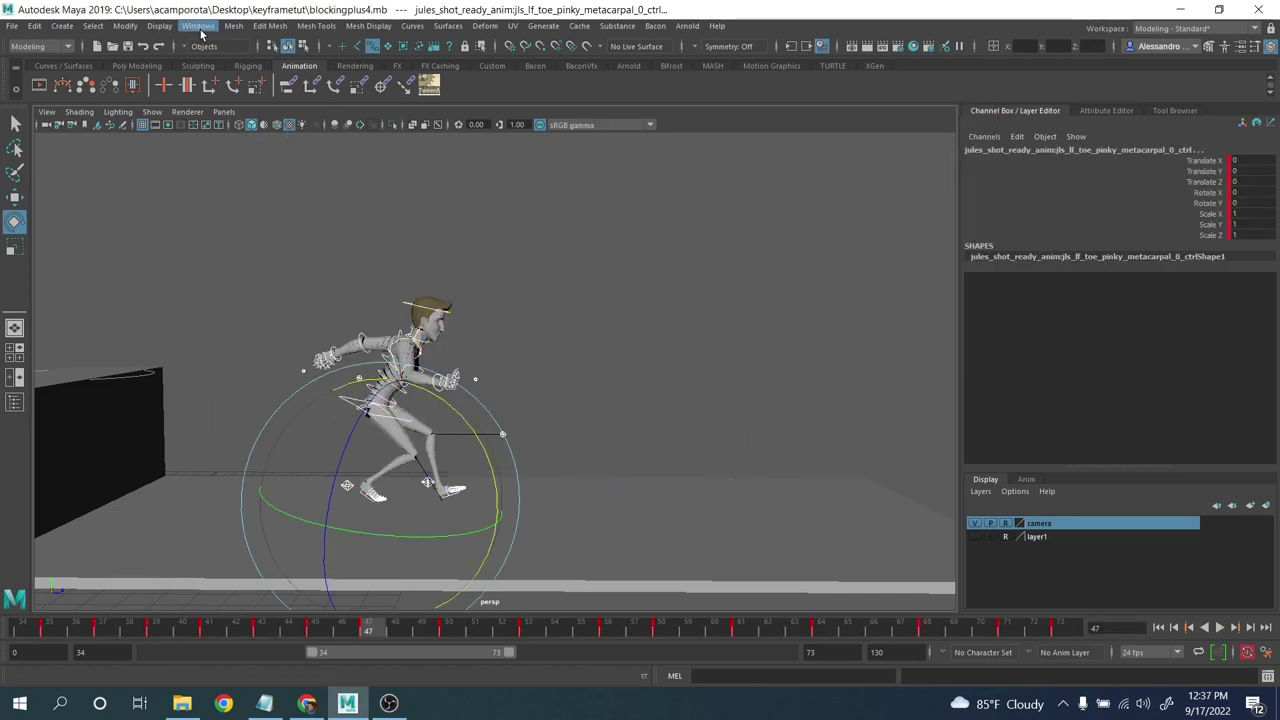
left_click(198, 26)
mouse_move(240, 99)
left_click(400, 106)
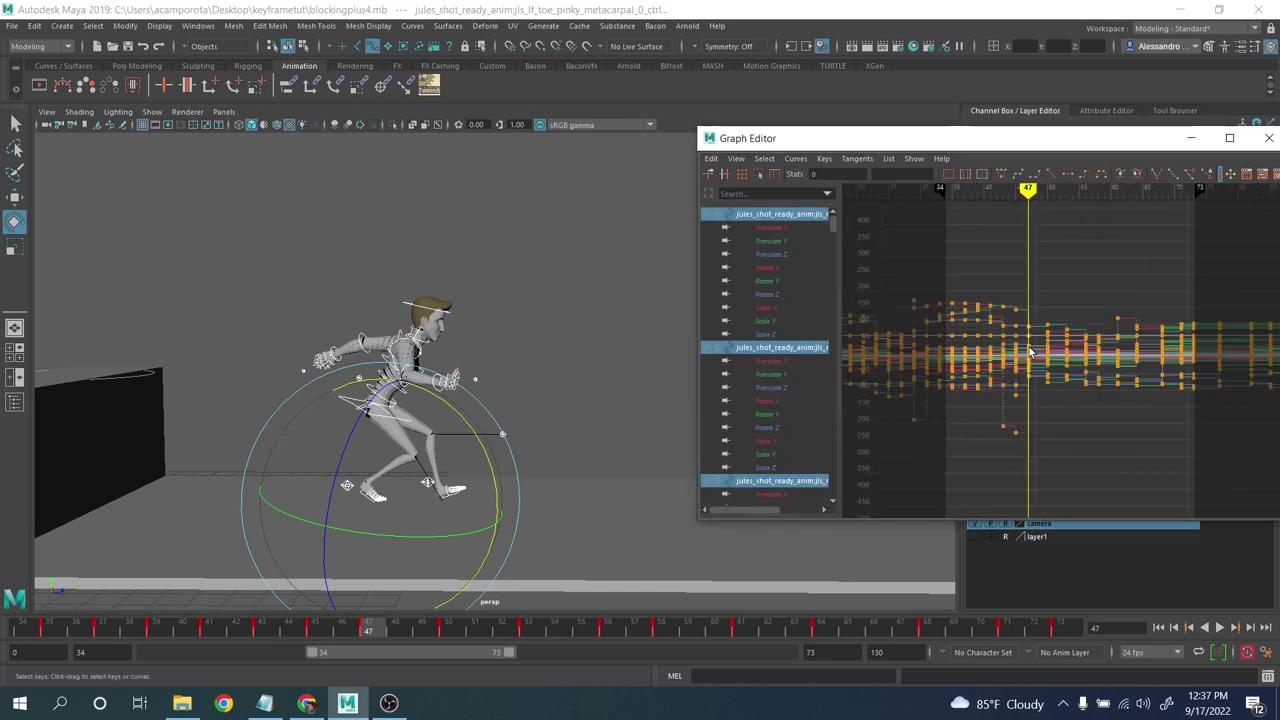
scroll(1020, 348, "down", 2)
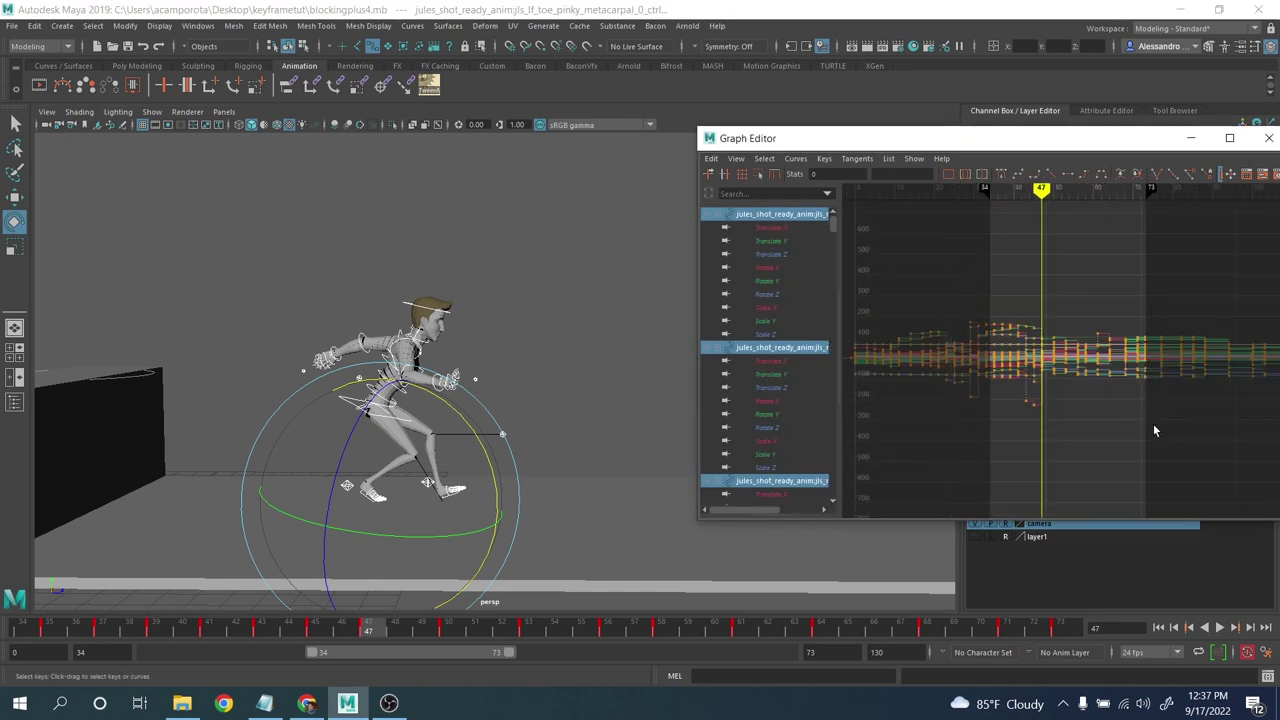
left_click_drag(1154, 431, 950, 315)
left_click(1002, 174)
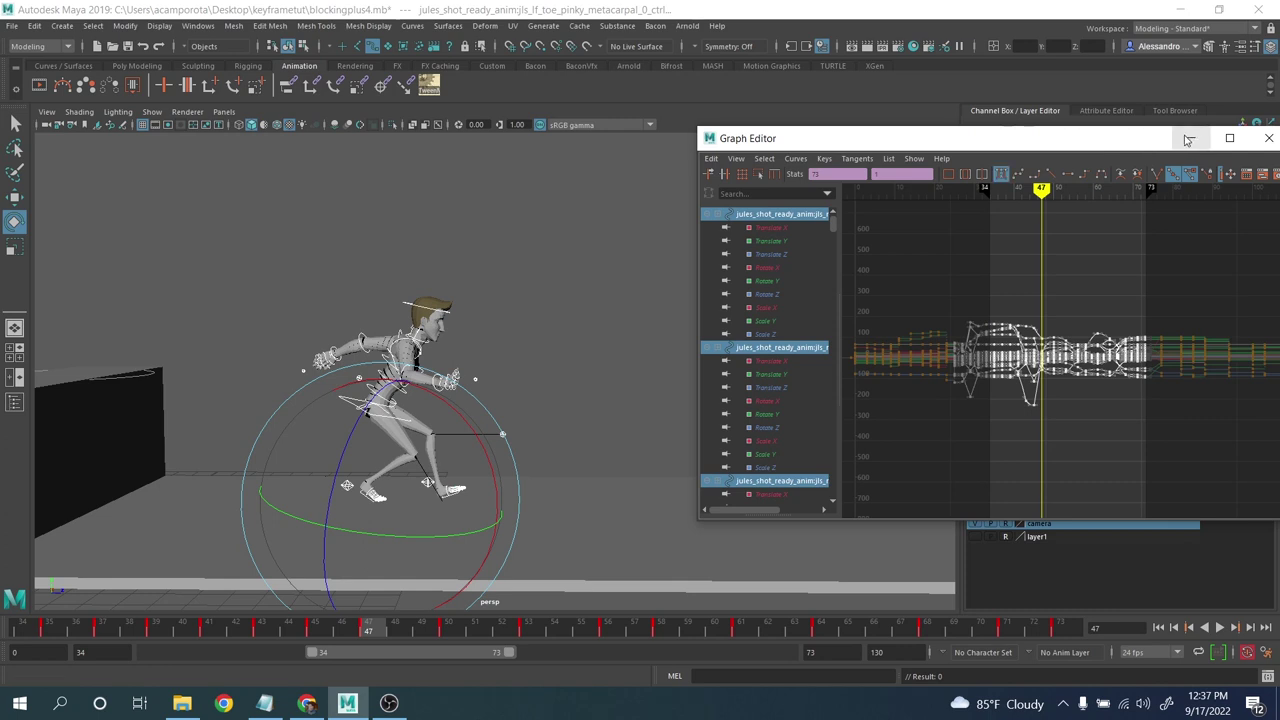
left_click(1188, 139)
- Deselect the controls and play back the jump with the smoothed curves
left_click(728, 194)
left_click(1219, 628)
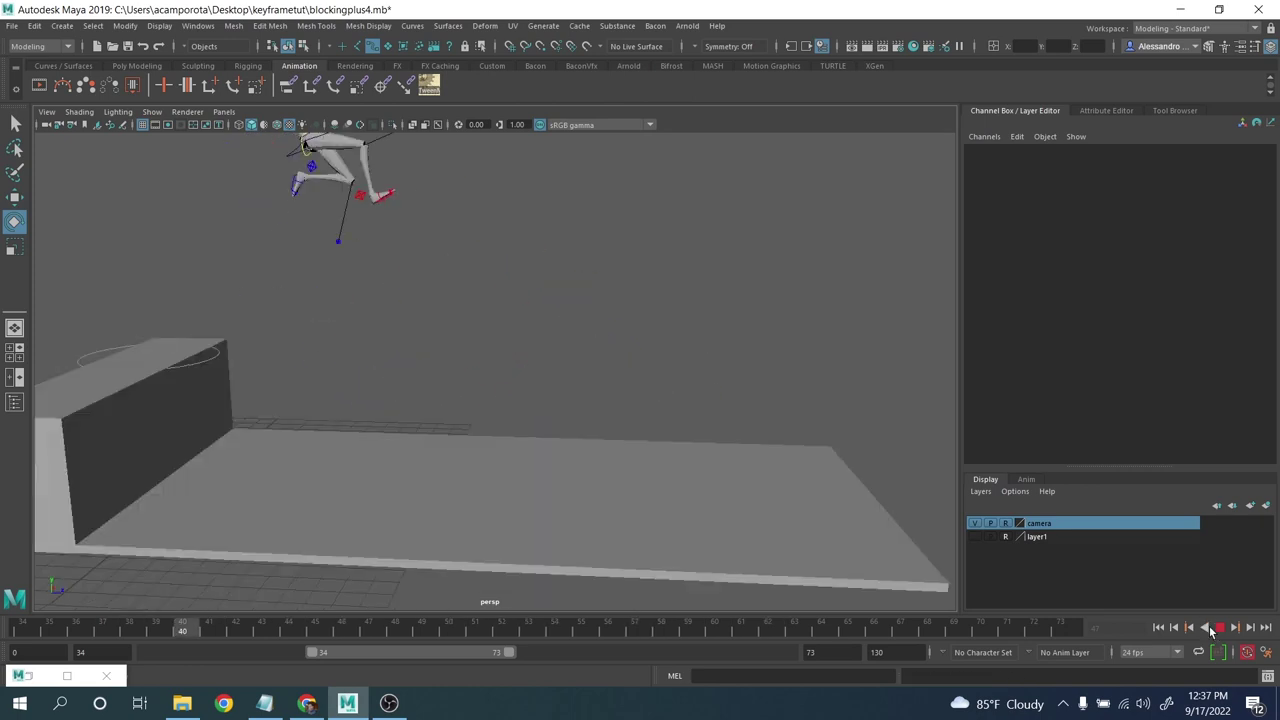
left_click(1219, 628)
- Create a motion trail for the character's COG control and frame the landing from the side
left_click(415, 392)
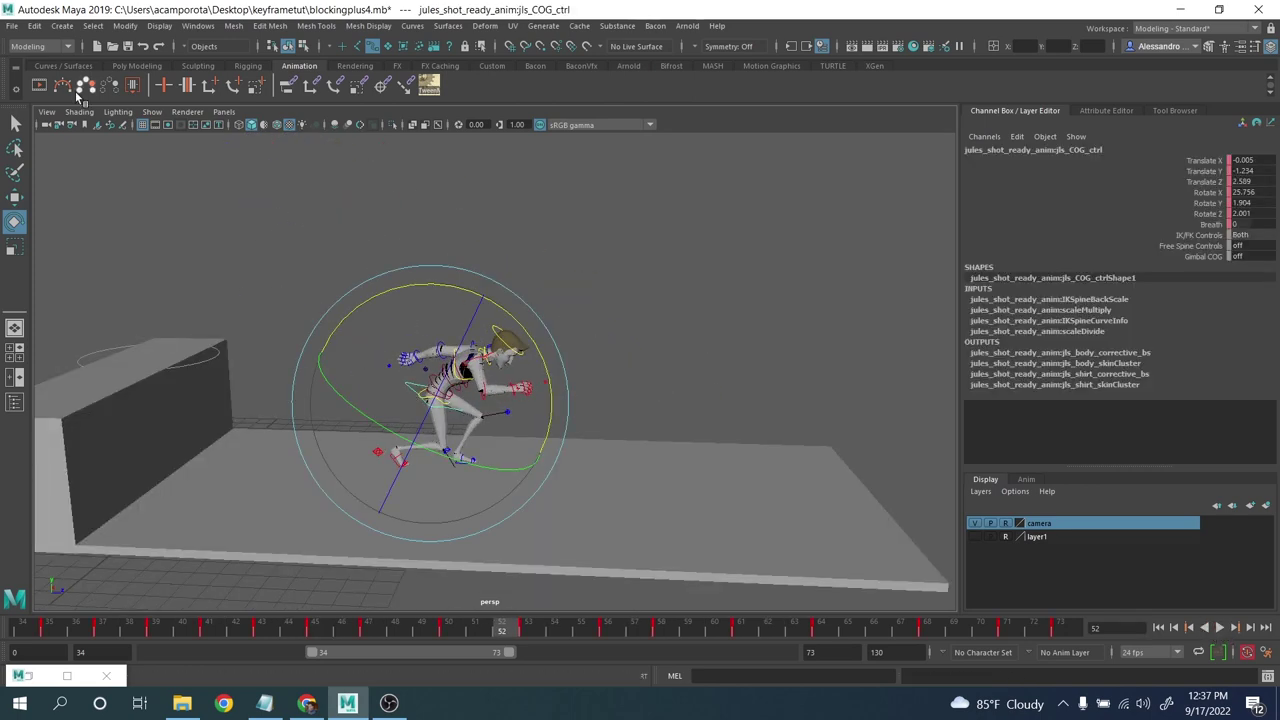
left_click(68, 92)
left_click_drag(340, 372, 389, 330, "alt")
right_click_drag(389, 330, 428, 402, "alt")
middle_click_drag(428, 402, 524, 354, "alt")
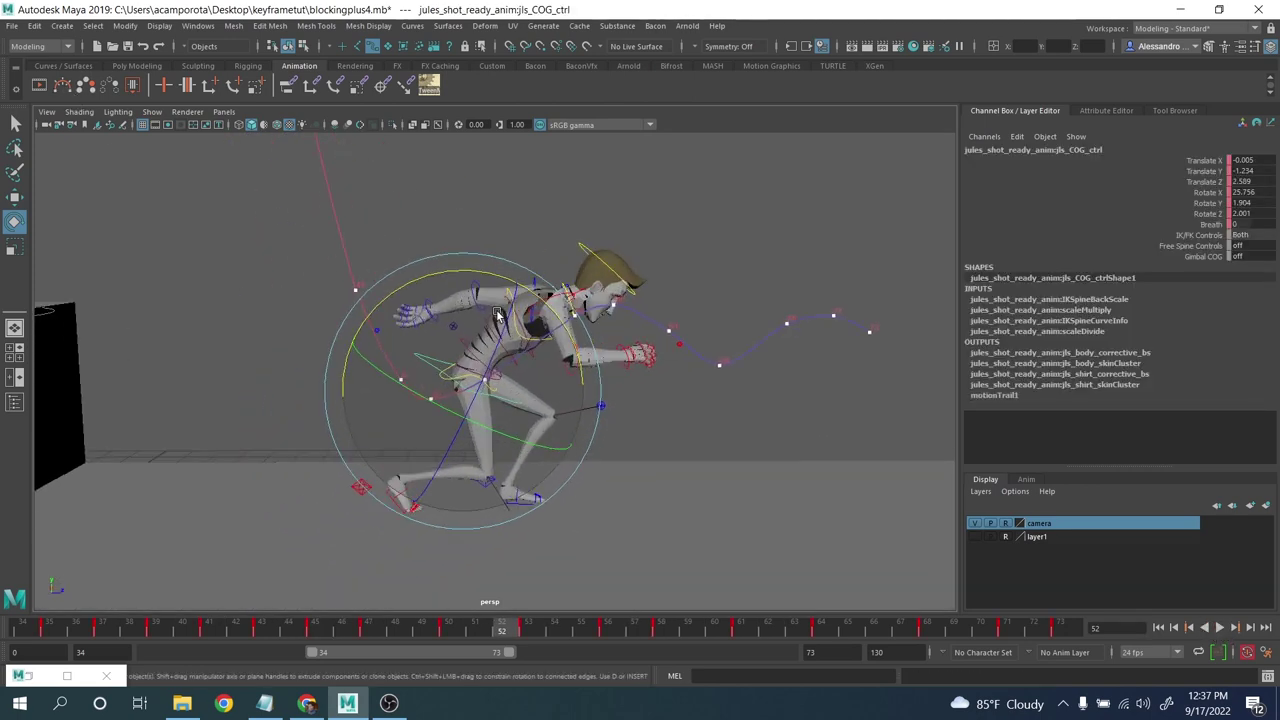
- Smooth the COG's landing arc by moving it forward at frame 50 and to about Translate Y -1.199, Z 2.721 at frame 53
key("w")
key("comma")
key("comma")
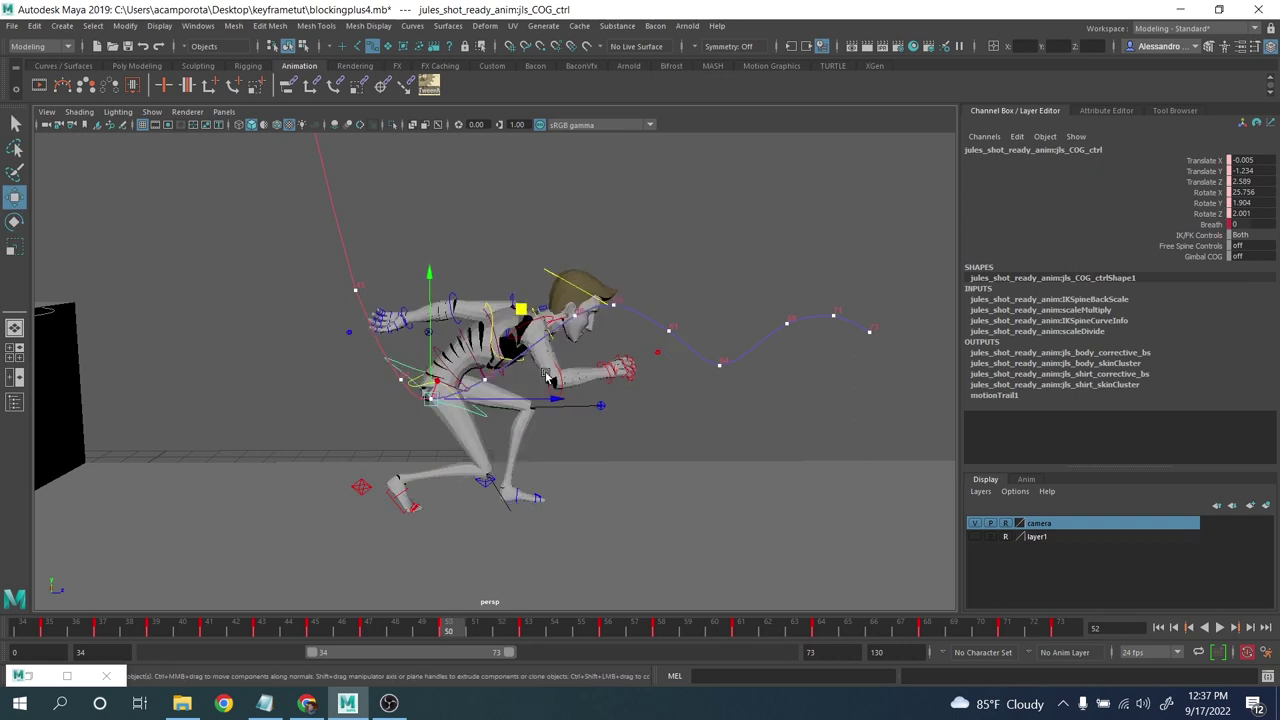
key("period")
left_click_drag(547, 401, 560, 404)
key("period")
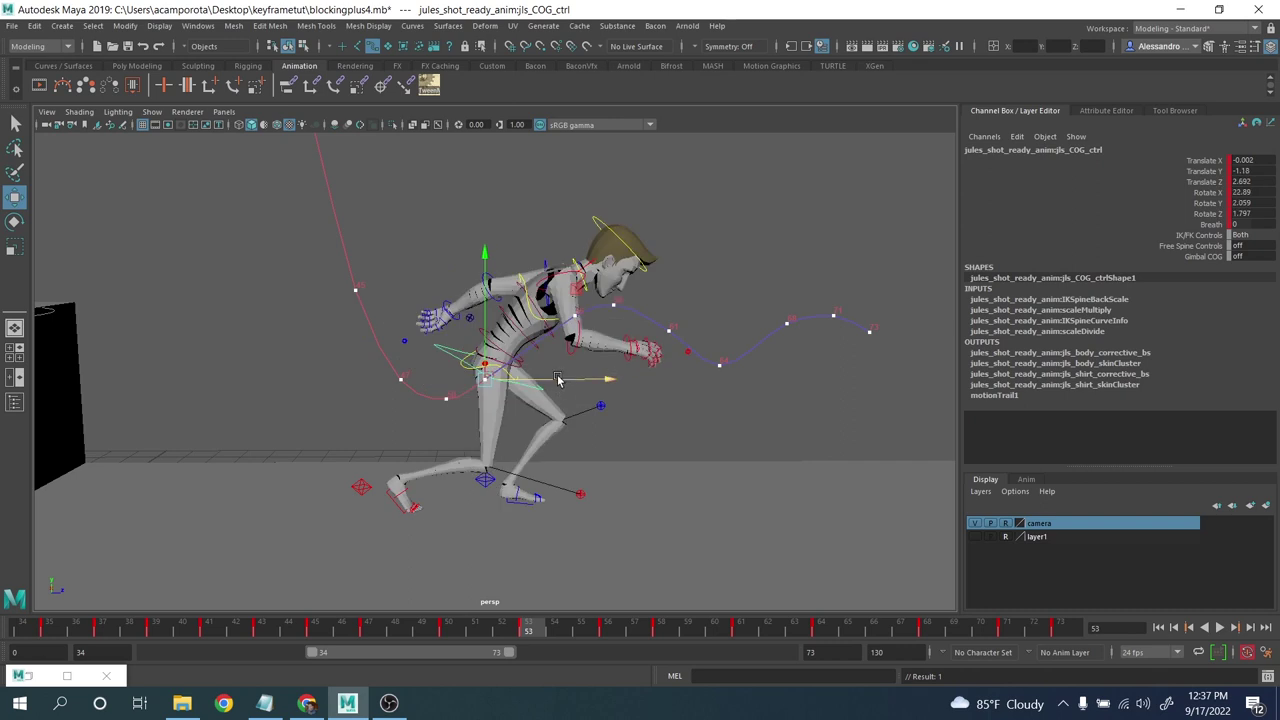
left_click_drag(587, 305, 587, 297)
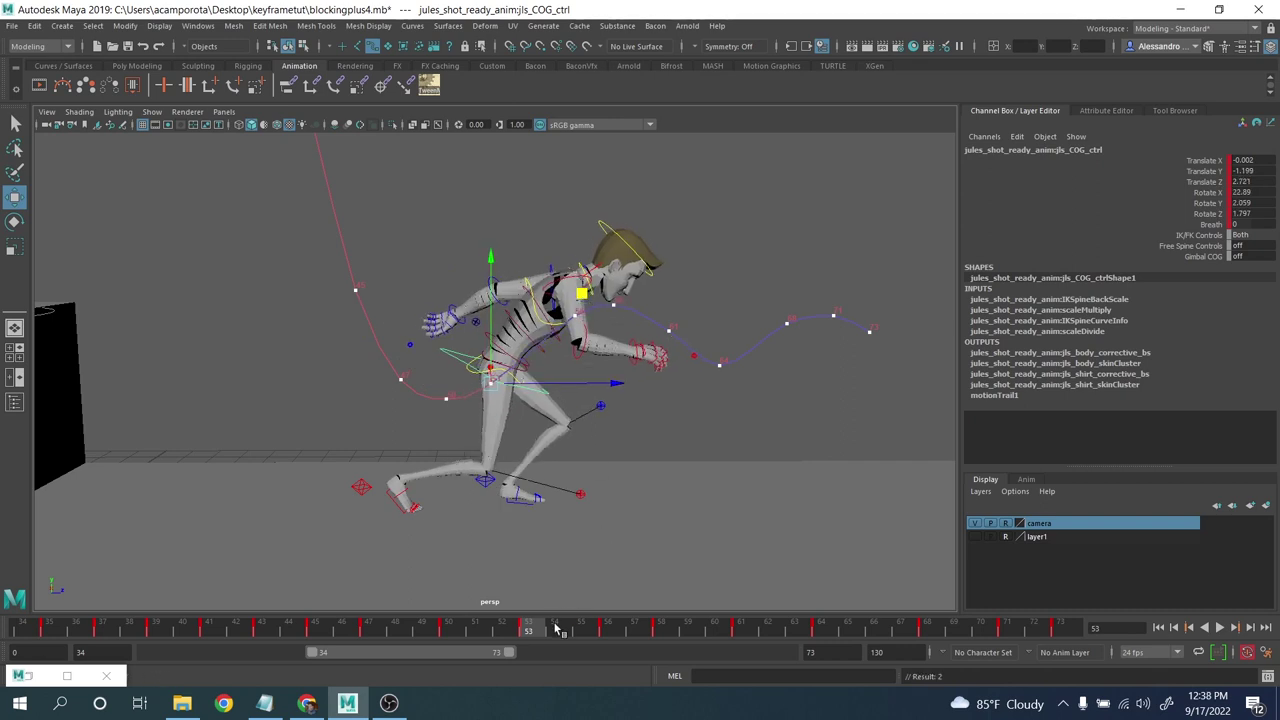
left_click_drag(558, 628, 609, 630)
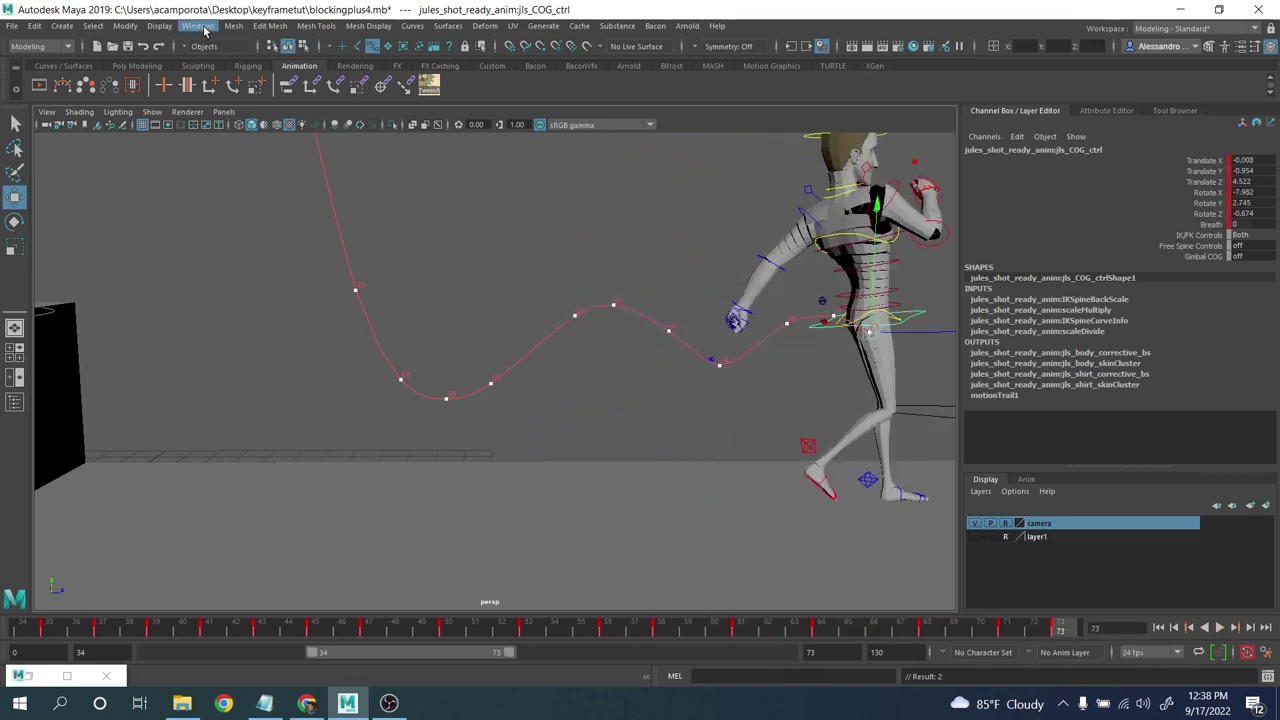
- Remove the COG's motion trail by deleting motionTrail1Handle, and close the Outliner
left_click(202, 27)
left_click(229, 166)
left_click(598, 341)
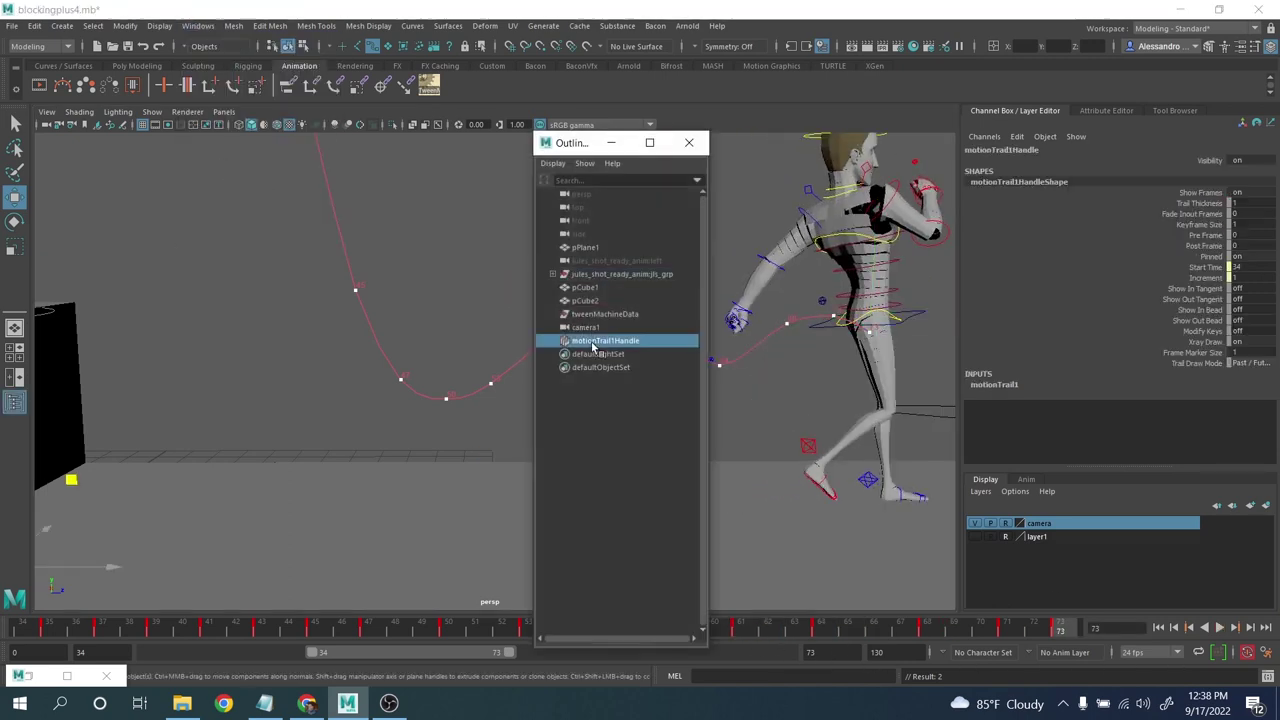
key("Delete")
left_click(689, 143)
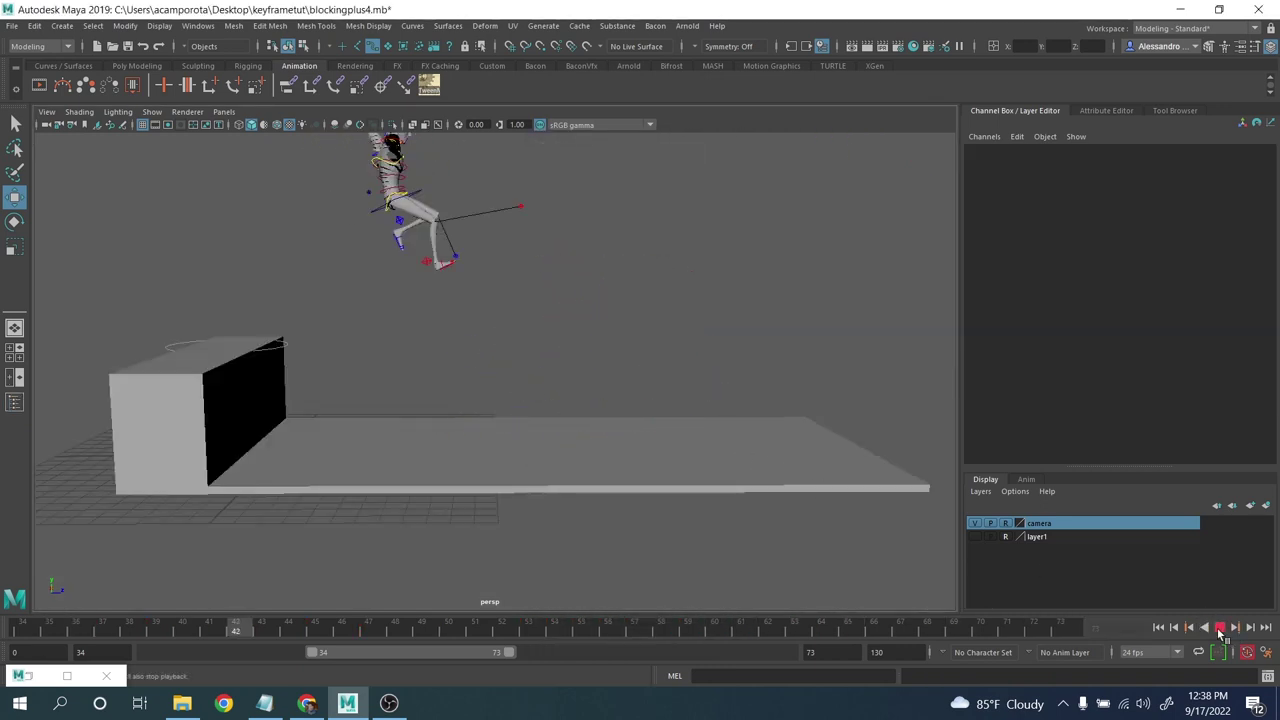
- Stop playback and rotate the COG control on the landing pose ahead of frame 53, keying the new rotation
left_click(1220, 629)
left_click(393, 256)
key("e")
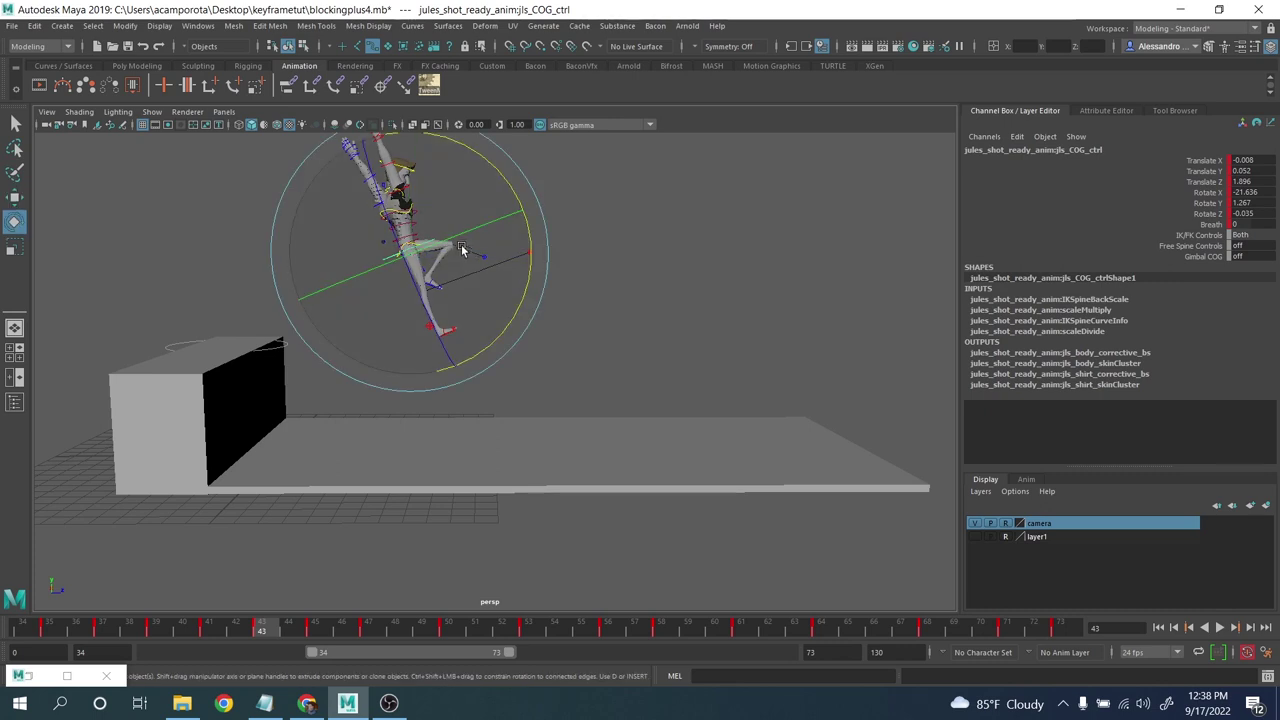
key("period")
key("period")
key("period")
key("period")
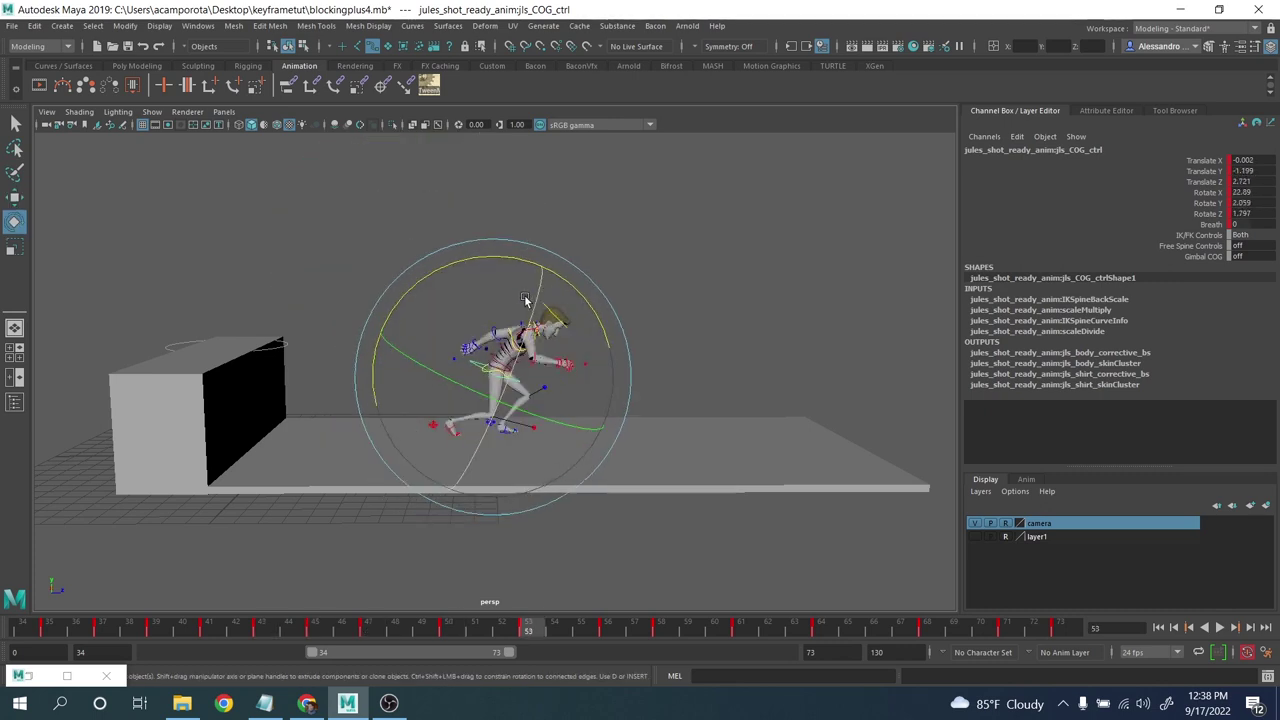
key("comma")
key("comma")
mouse_move(528, 296)
left_mouse_down()
mouse_move(525, 285)
mouse_move(553, 296)
left_mouse_up()
key("s")
- Lean the COG control further forward at frame 53 to about Rotate X 24.121 and check it against the neighbouring key poses
key("period")
key("s")
key("period")
key("comma")
key("period")
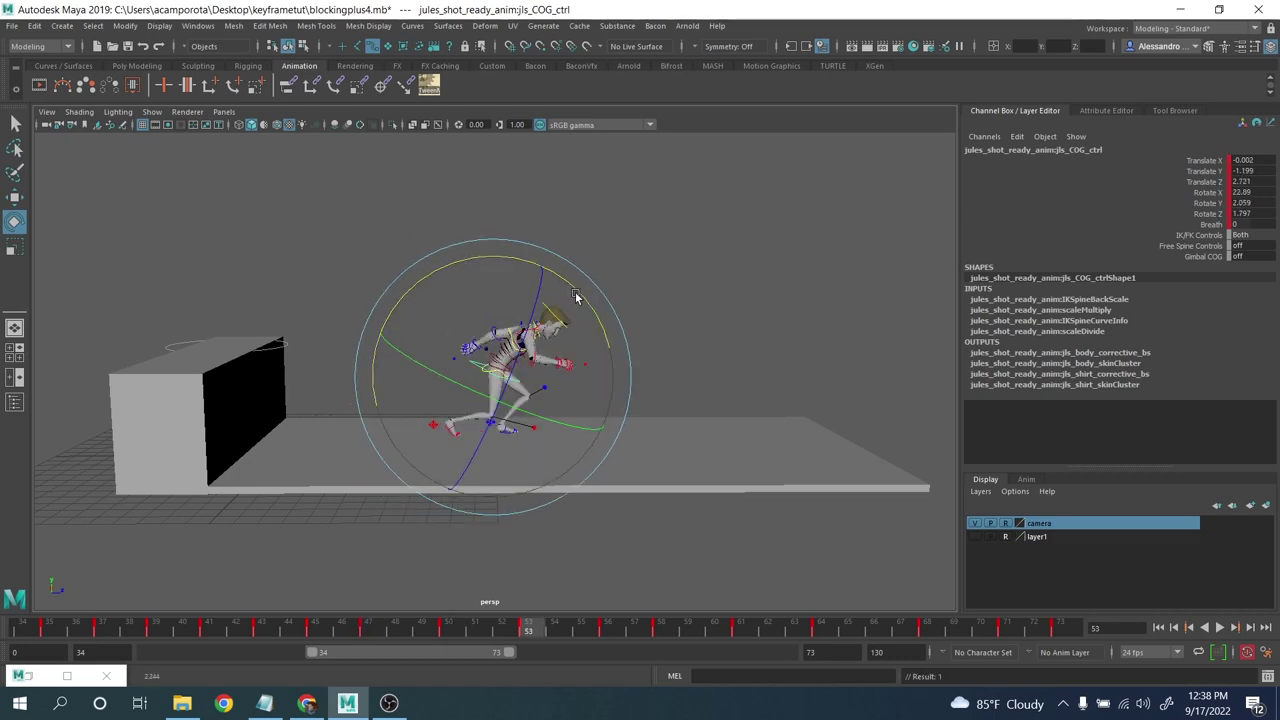
scroll(576, 305, "up", 3)
key("q")
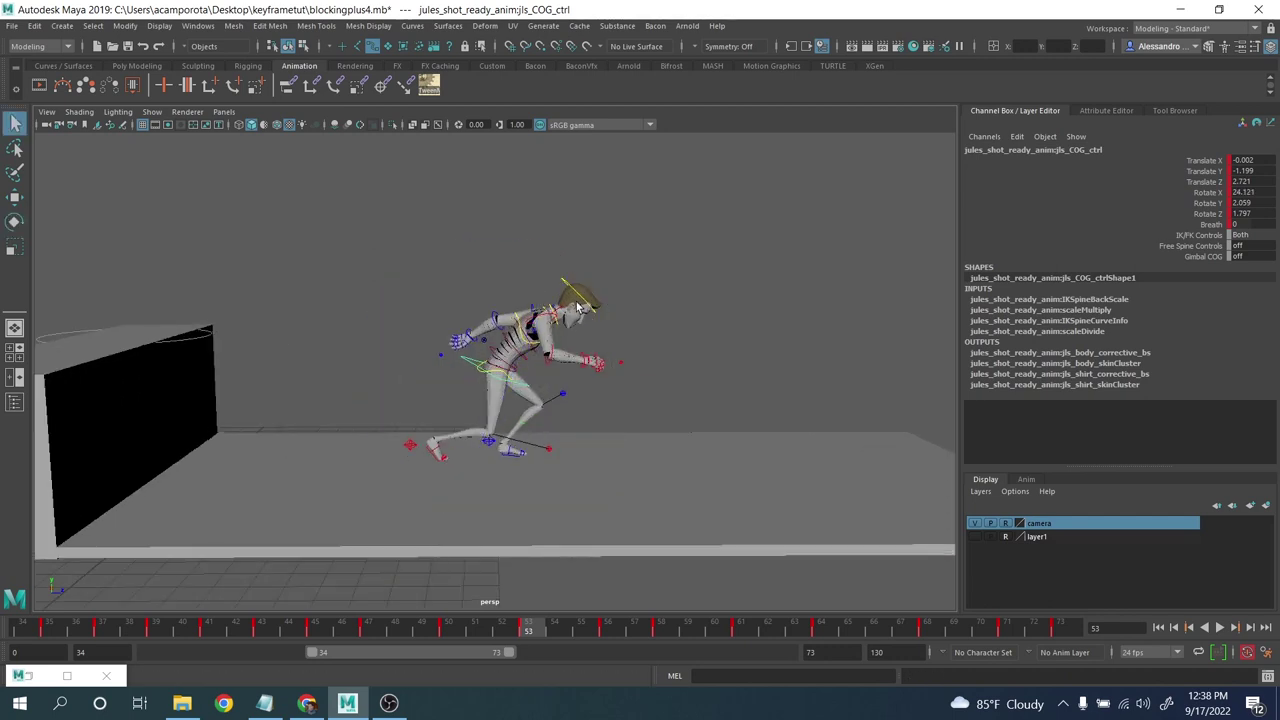
- Bend the lower spine FK control to about Rotate X 16.058 at frame 53, key it, and play back the jump
left_click(537, 352)
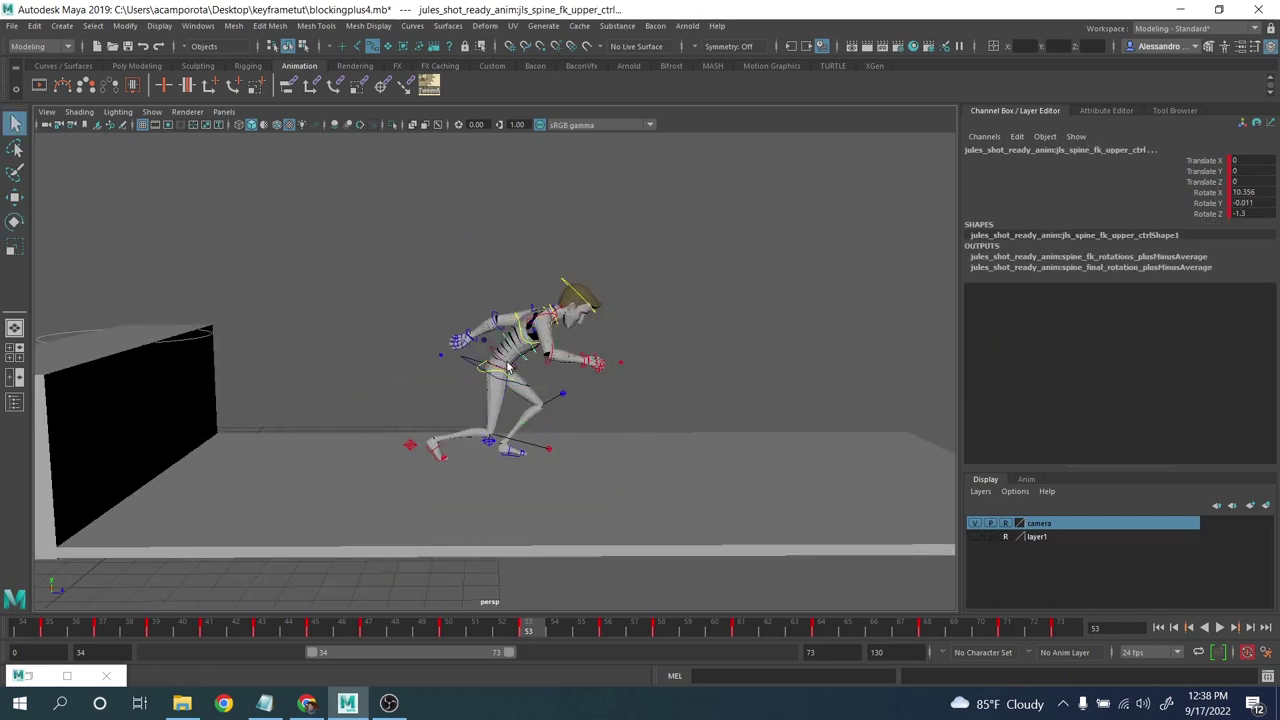
key("e")
left_click_drag(556, 250, 560, 257)
key("s")
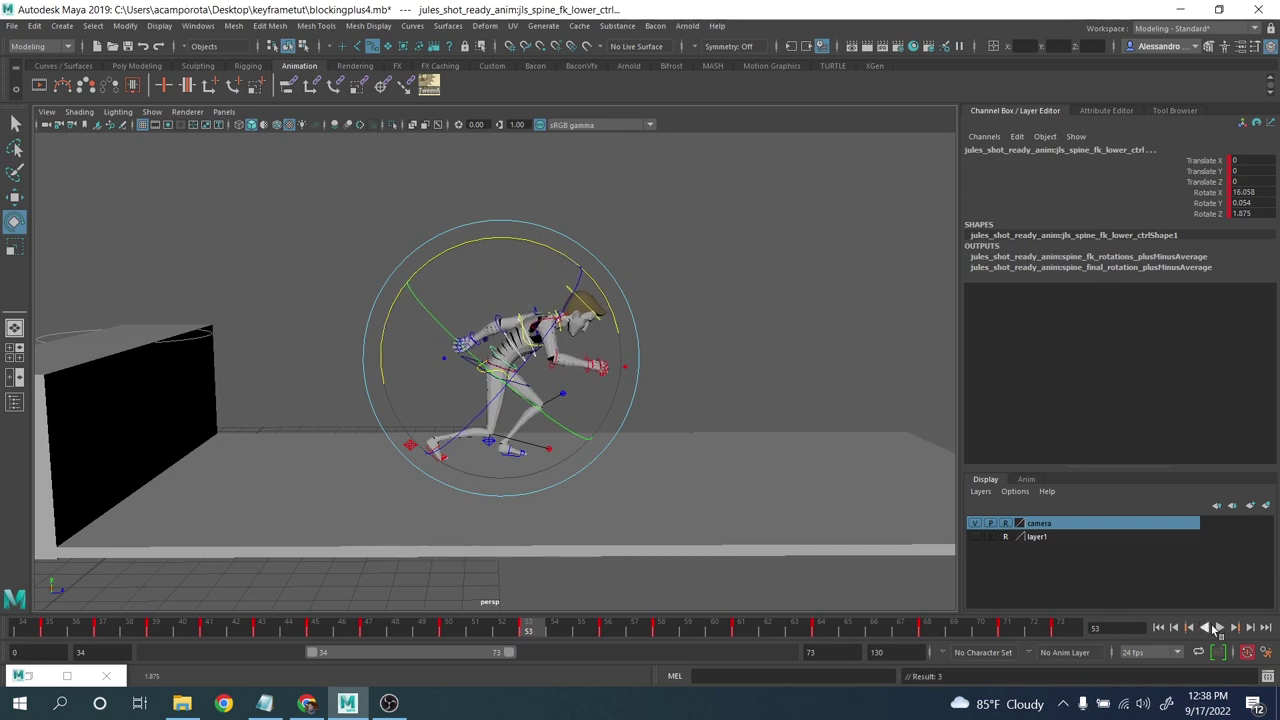
left_click(1216, 627)
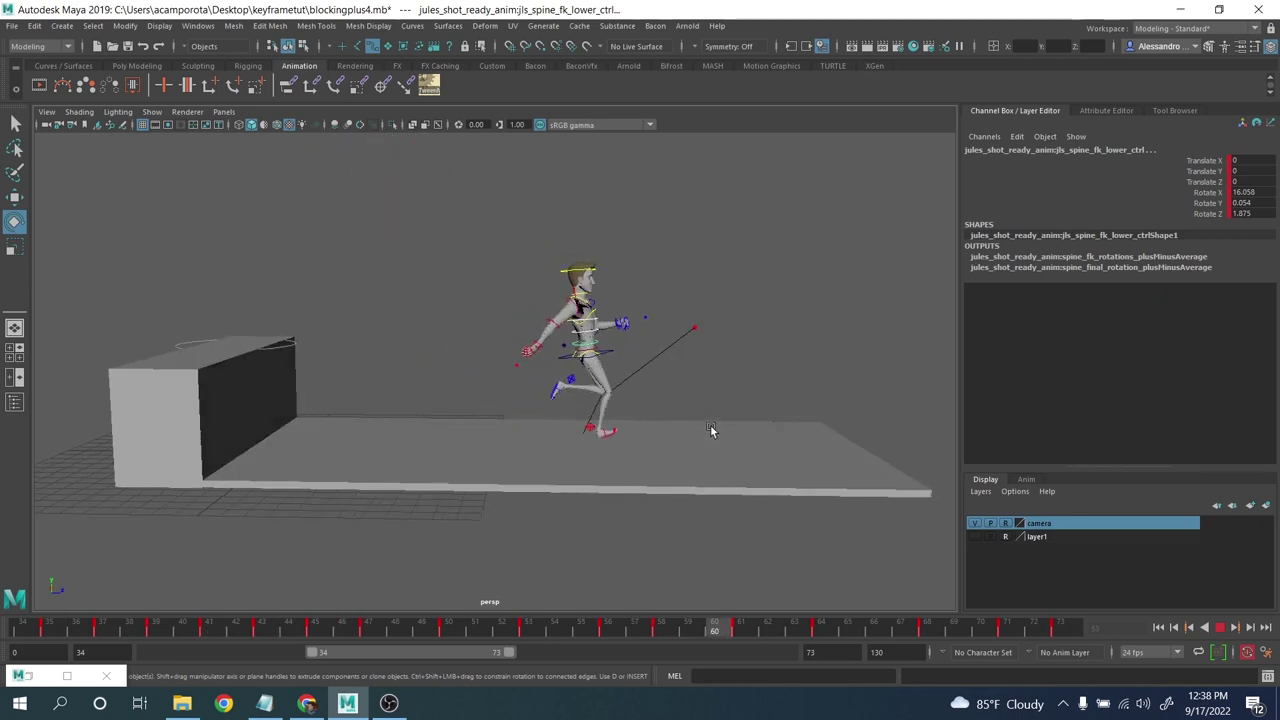
left_click(1220, 629)
- Rotate the lower spine FK control to about Rotate X 6.436 at frame 56 and 1.481 at frame 58, and play back the result
key("period")
key("period")
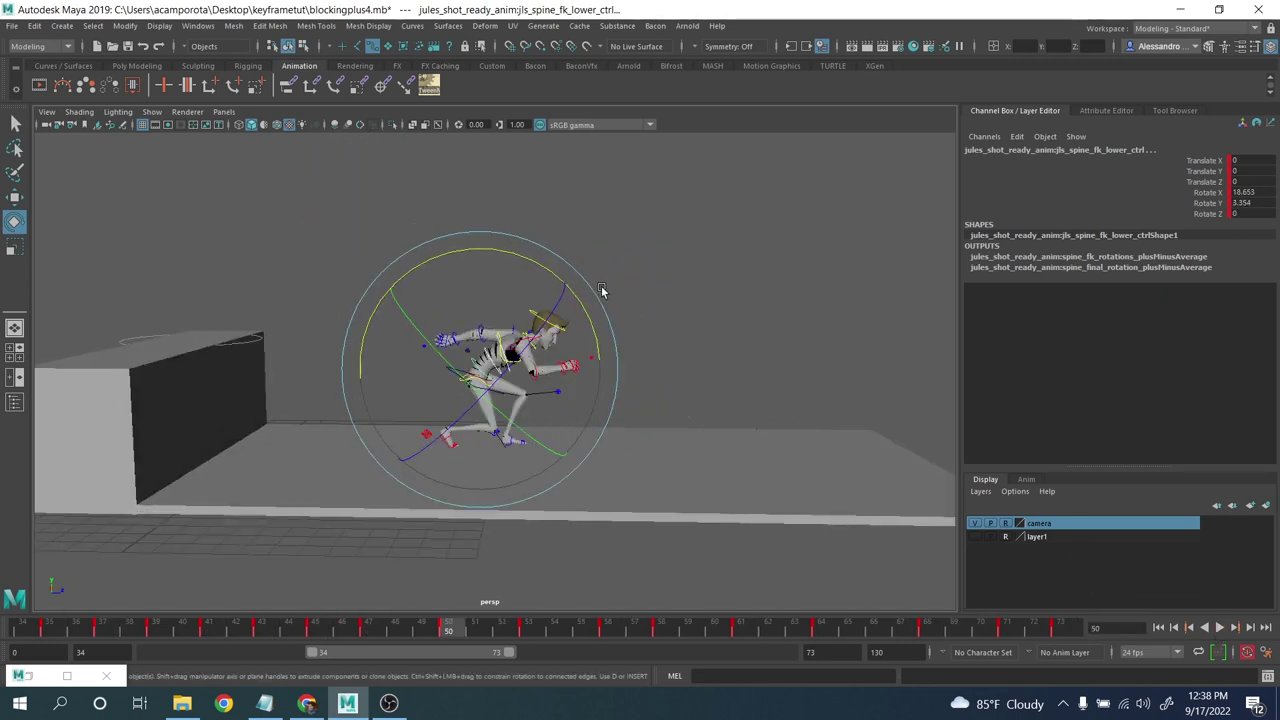
key("period")
key("period")
left_click_drag(632, 239, 641, 260)
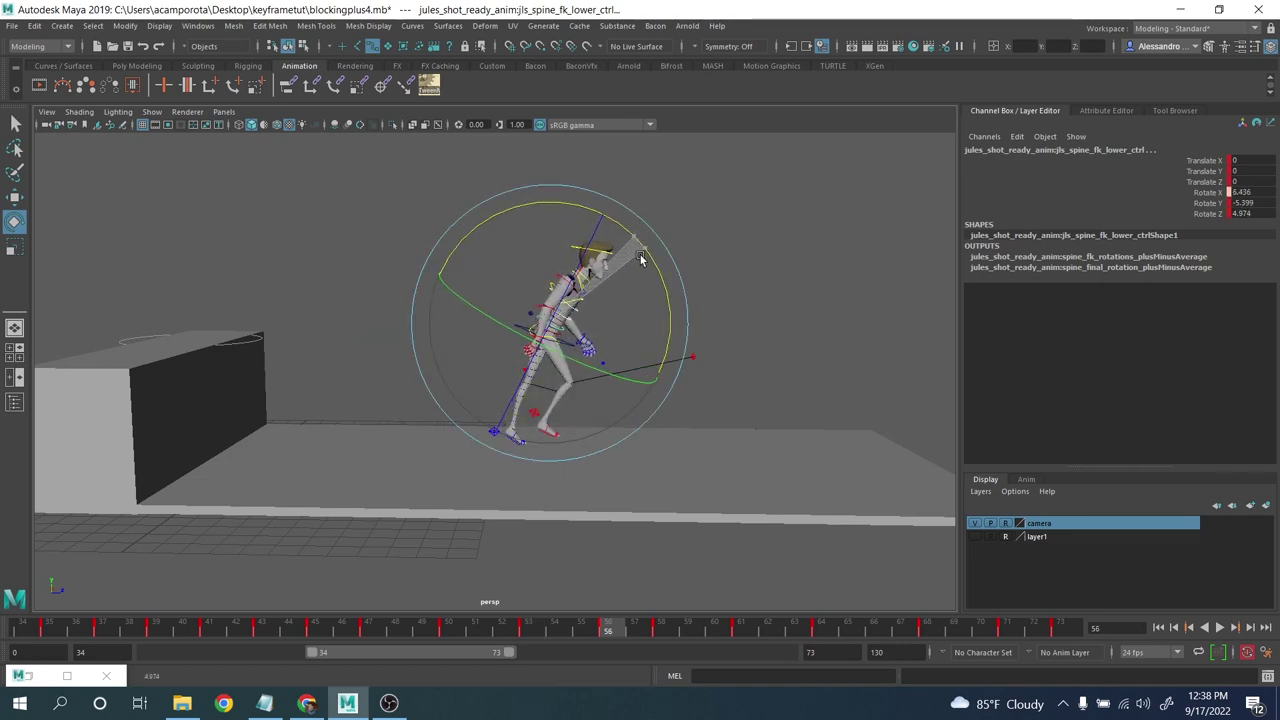
key(".")
key(".")
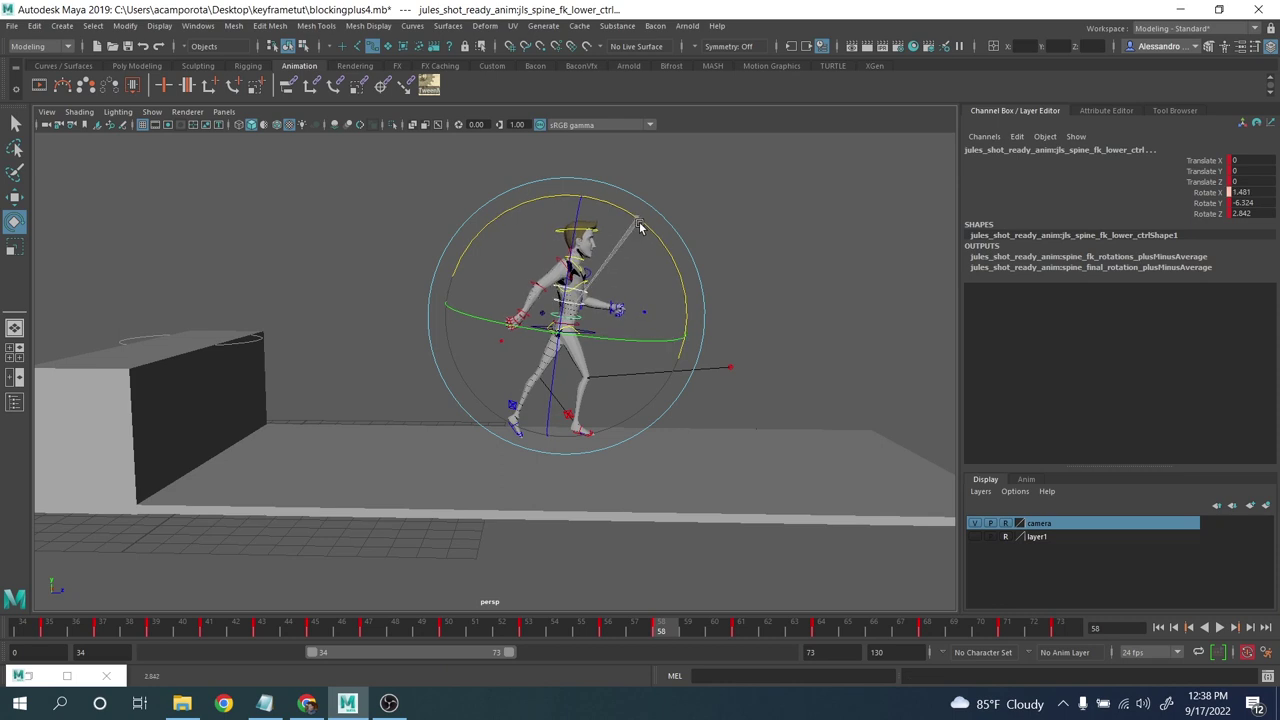
key(".")
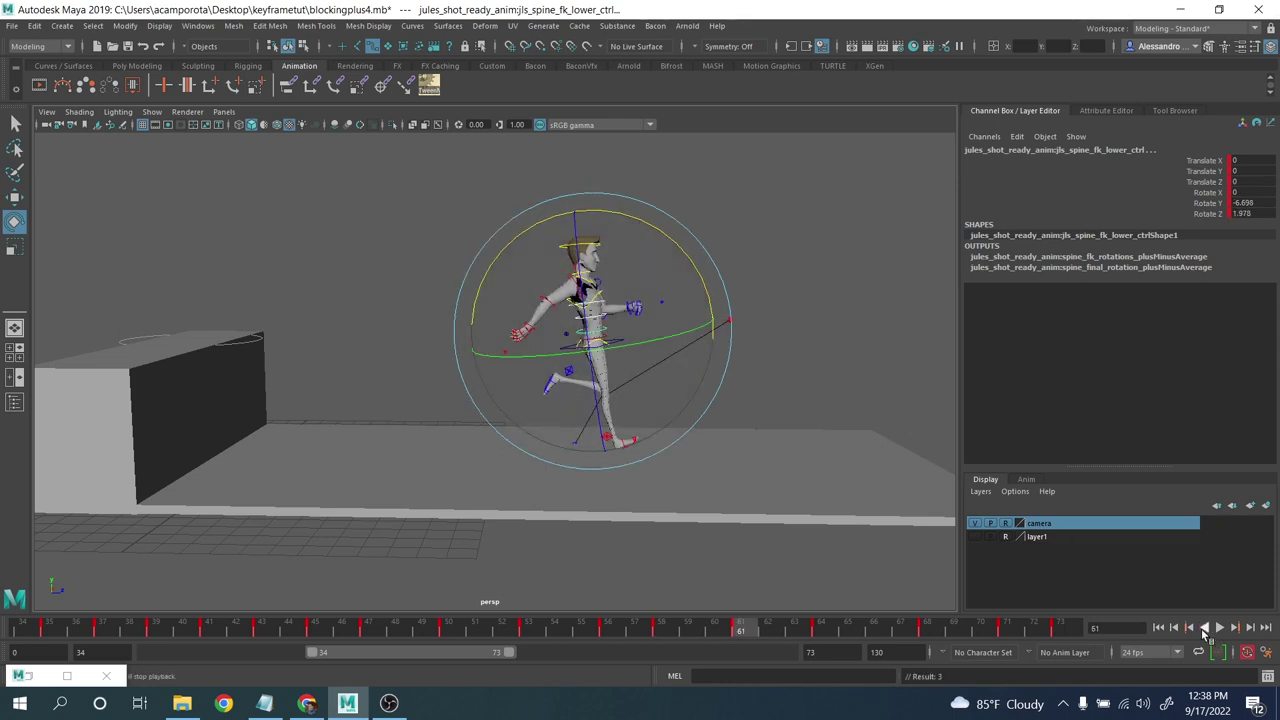
left_click(1227, 633)
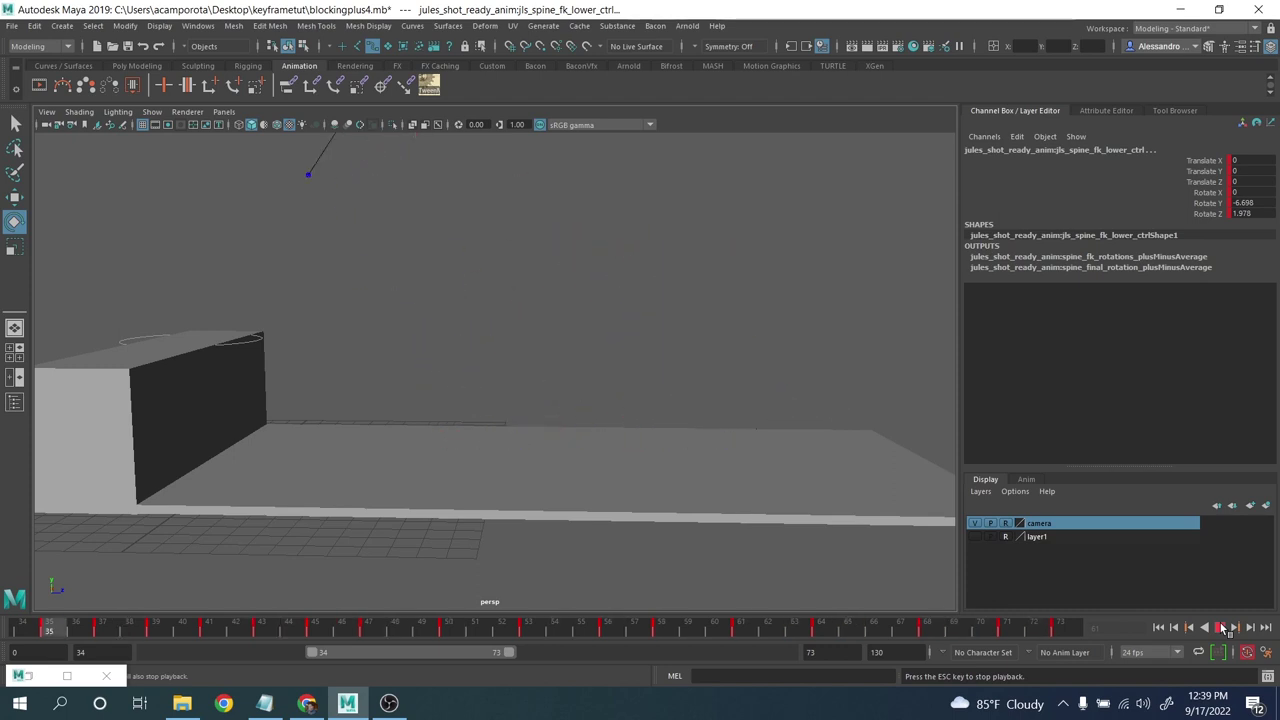
key("Escape")
- Go through the head control's landing poses and tilt the head down to about Rotate X 14.162 at frame 58
key("period")
key("period")
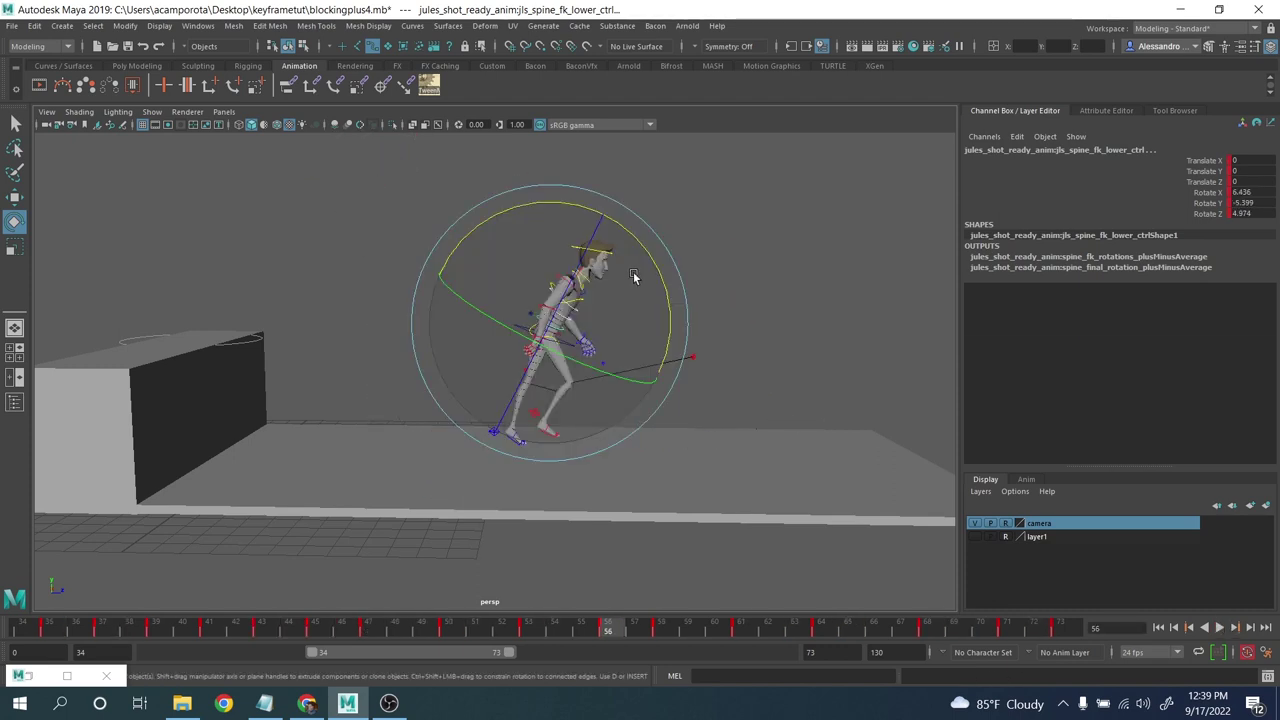
key("period")
key("period")
key("period")
key("period")
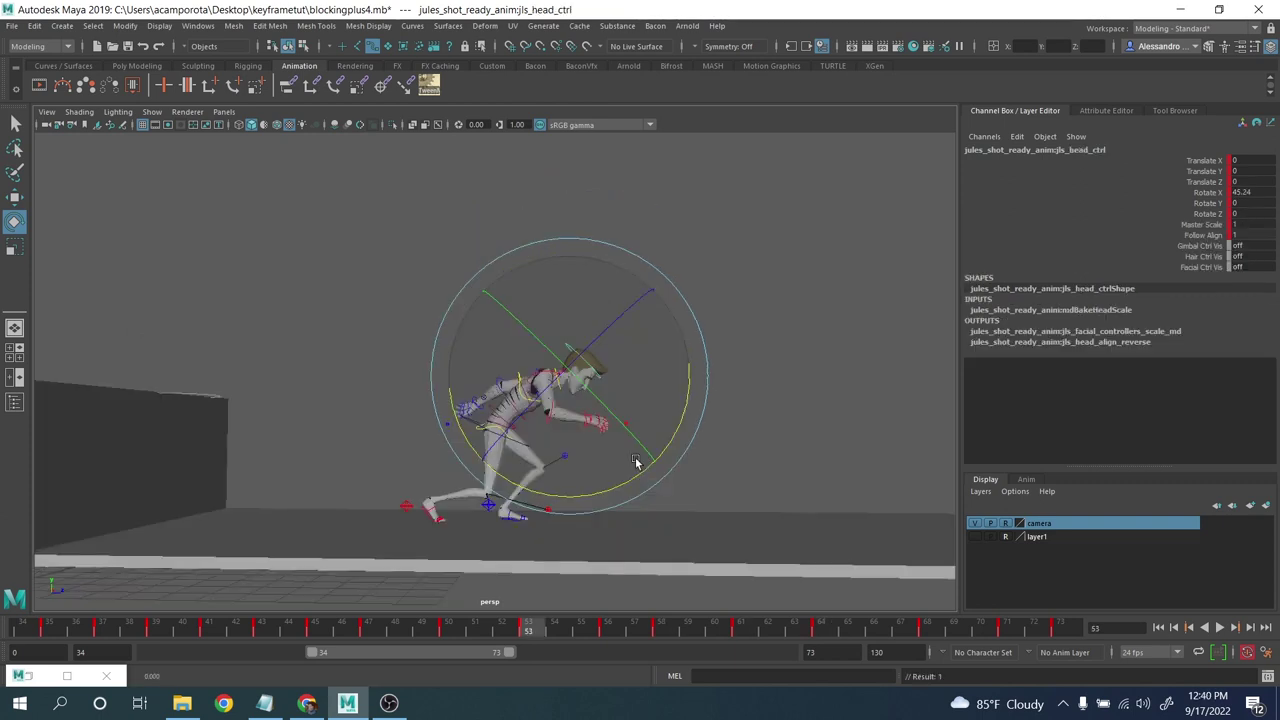
key("period")
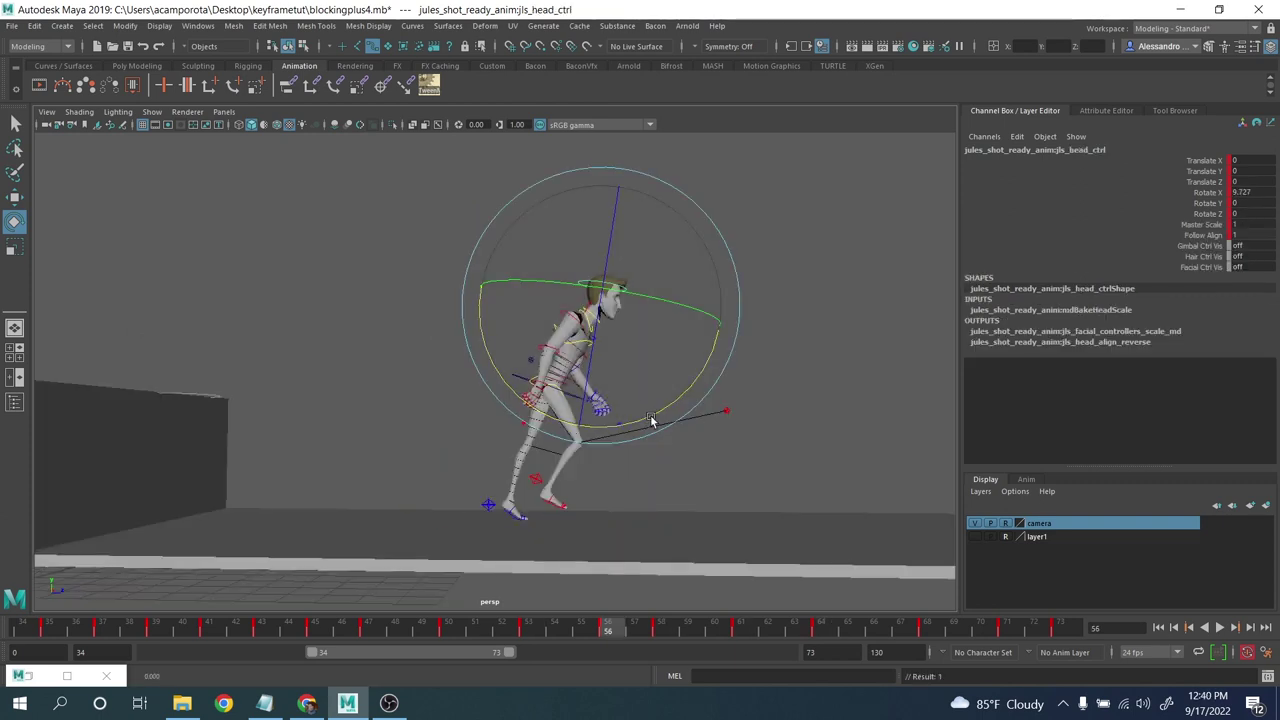
key("period")
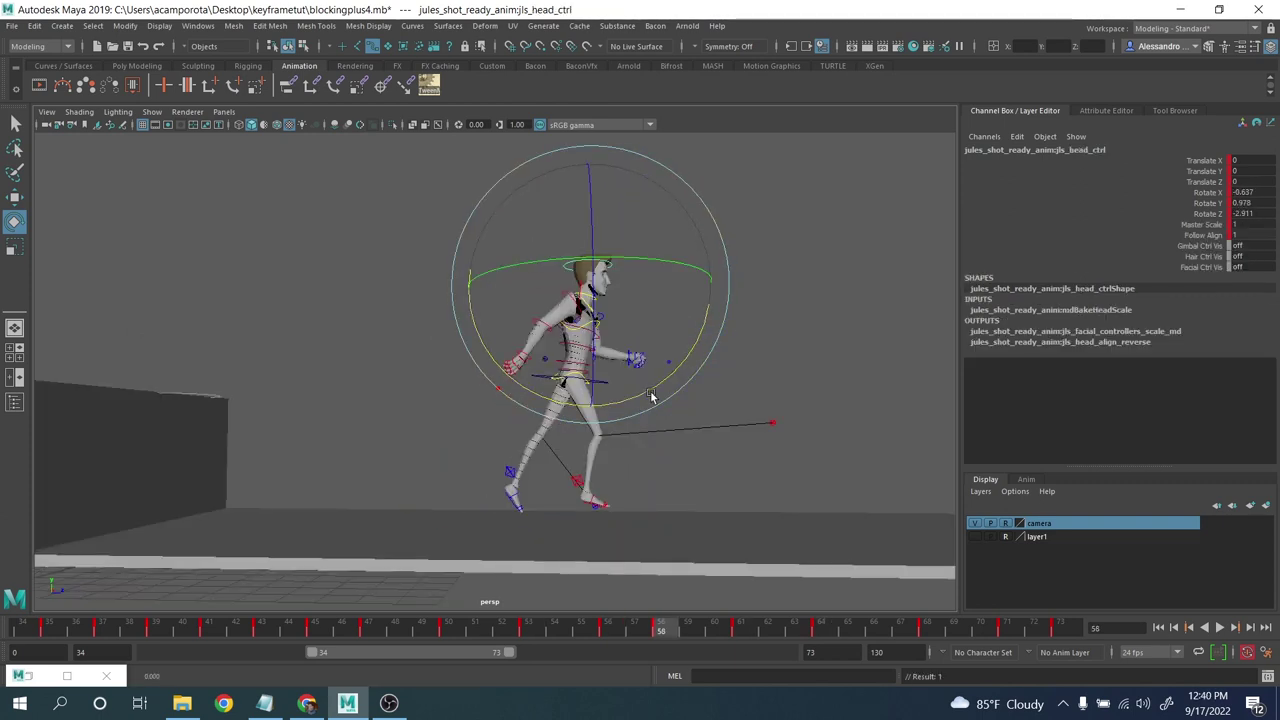
key("period")
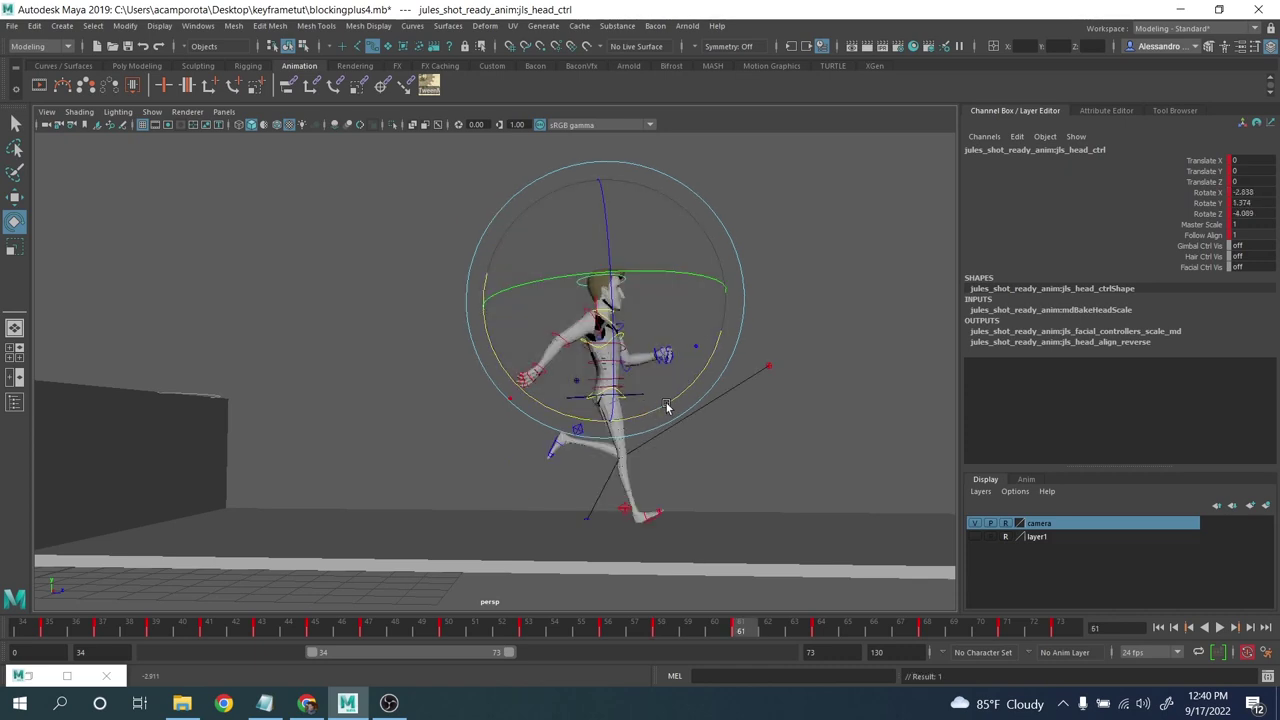
key("comma")
key("comma")
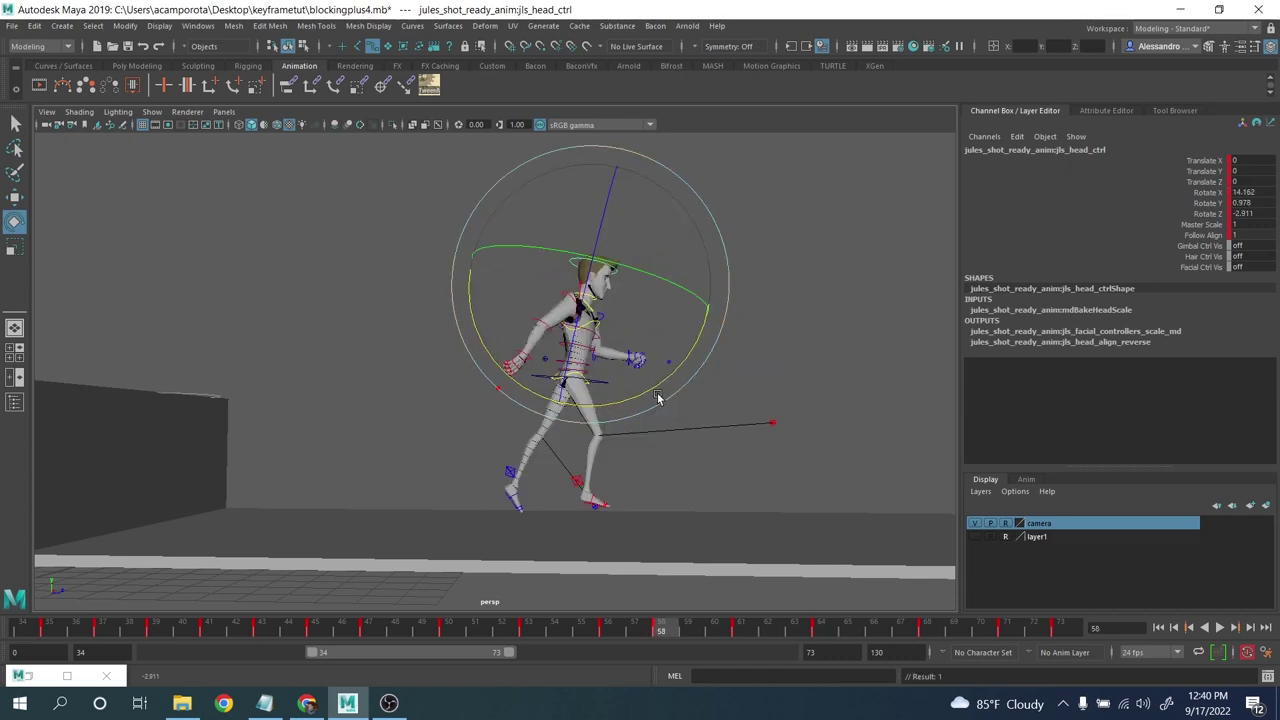
- Rotate the head control to about Rotate X 6.263 at frame 61 and -7.531 at frame 64
key("period")
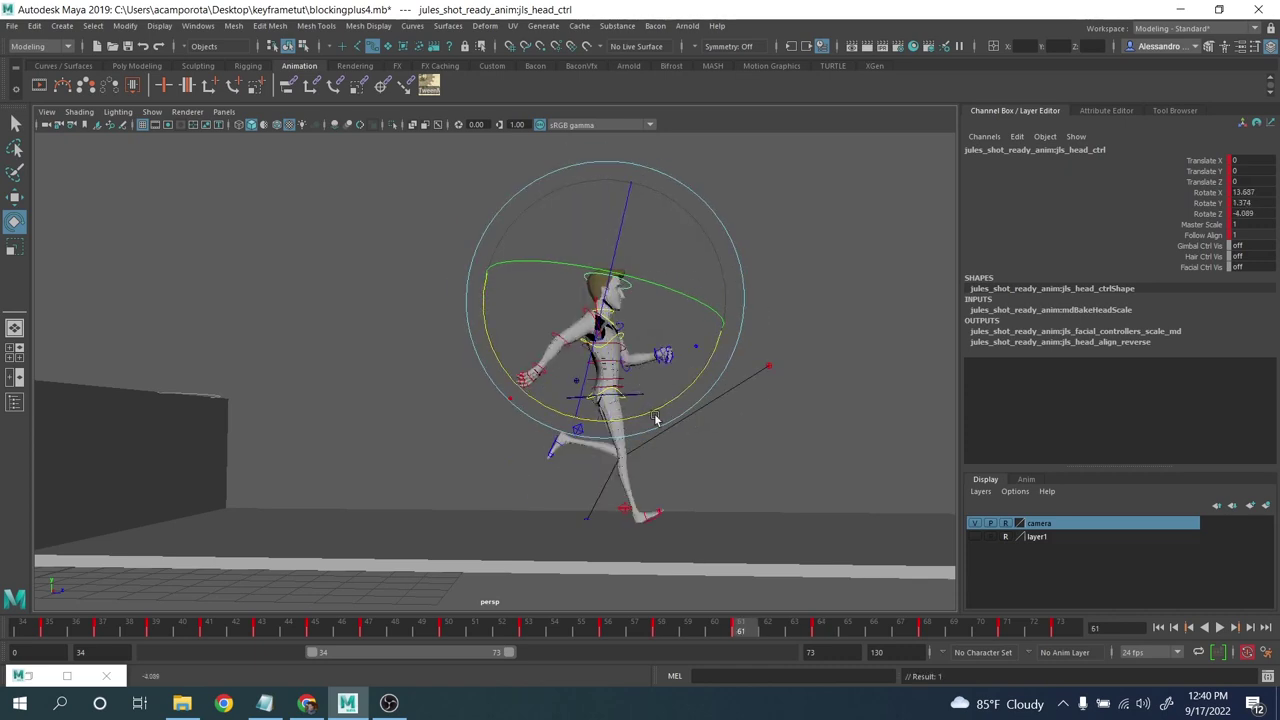
key("ctrl+z")
mouse_move(655, 416)
left_mouse_down()
mouse_move(670, 422)
mouse_move(683, 398)
mouse_move(663, 408)
left_mouse_up()
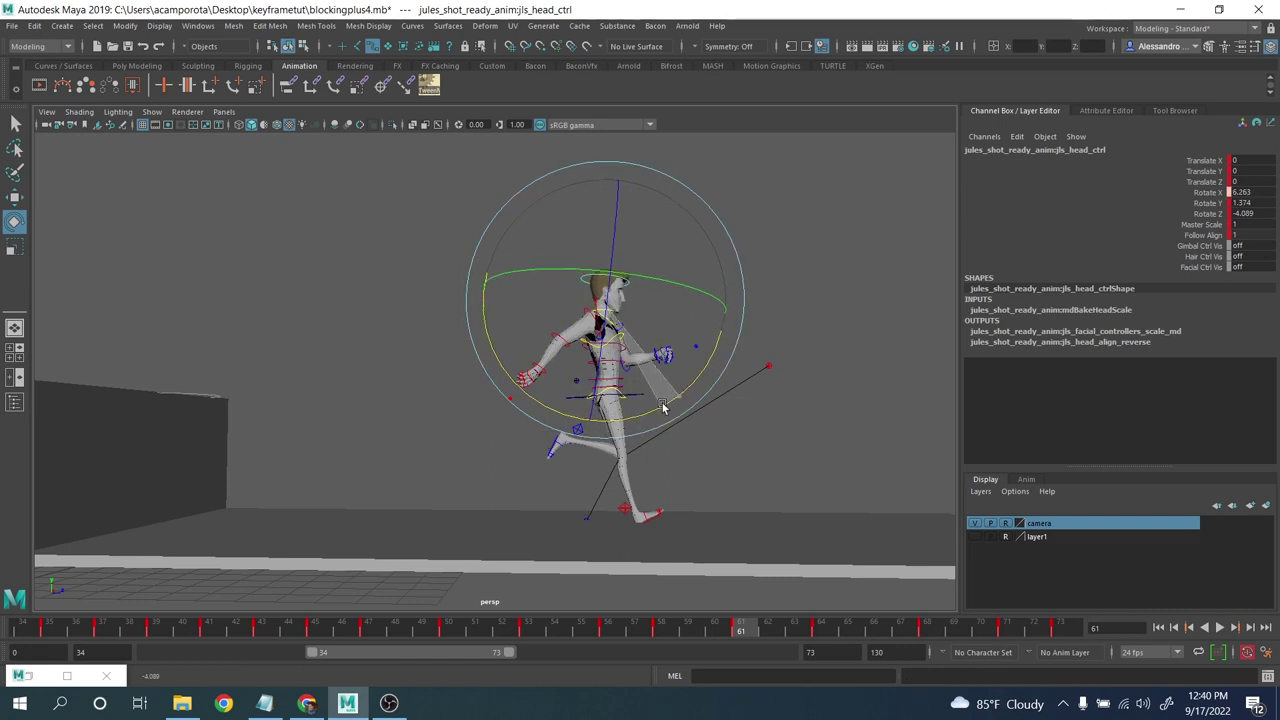
left_click(843, 630)
left_click_drag(668, 456, 674, 441)
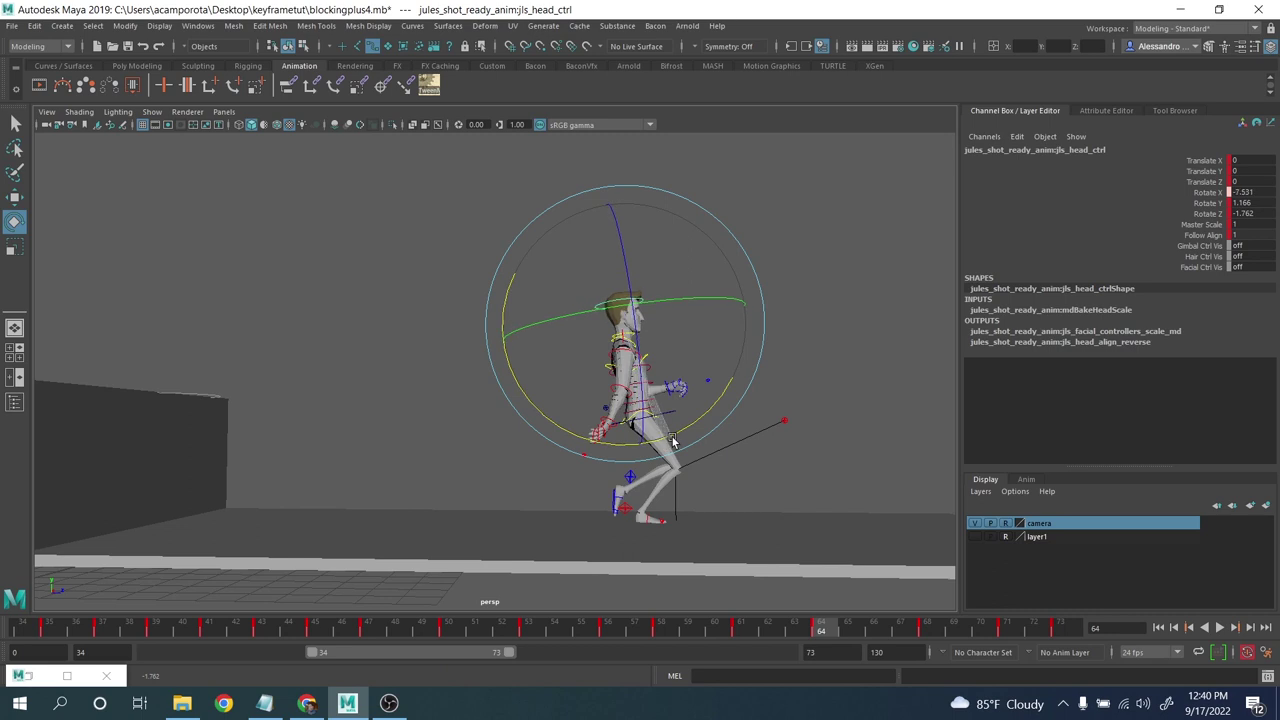
- Play back the jump with the revised head poses and clear the selection
left_click(1220, 628)
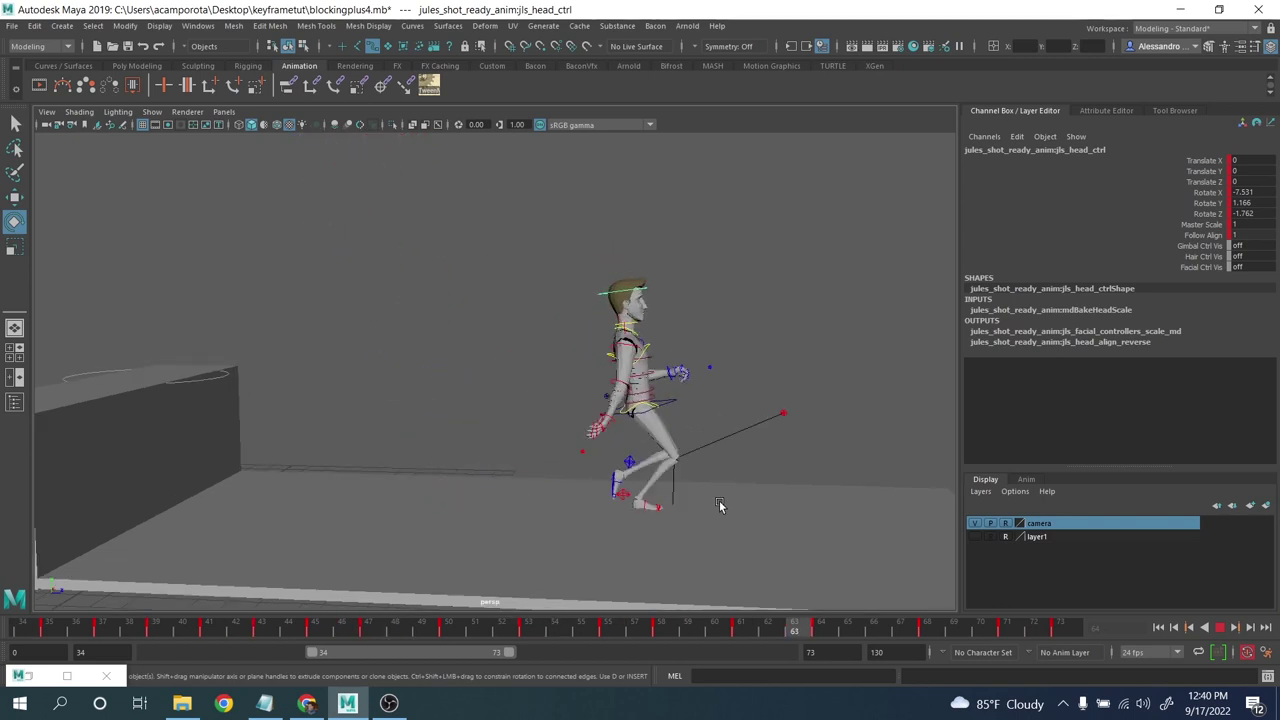
left_click(657, 476)
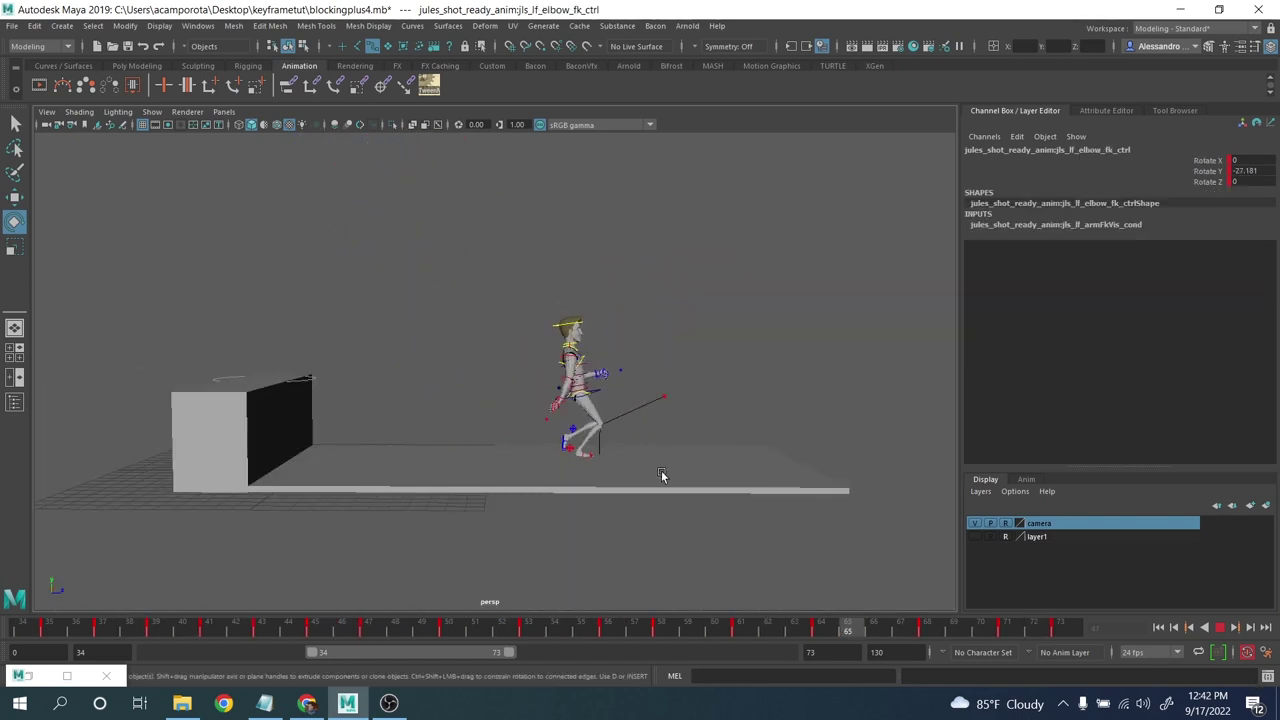
left_click(1224, 629)
left_click(428, 250)
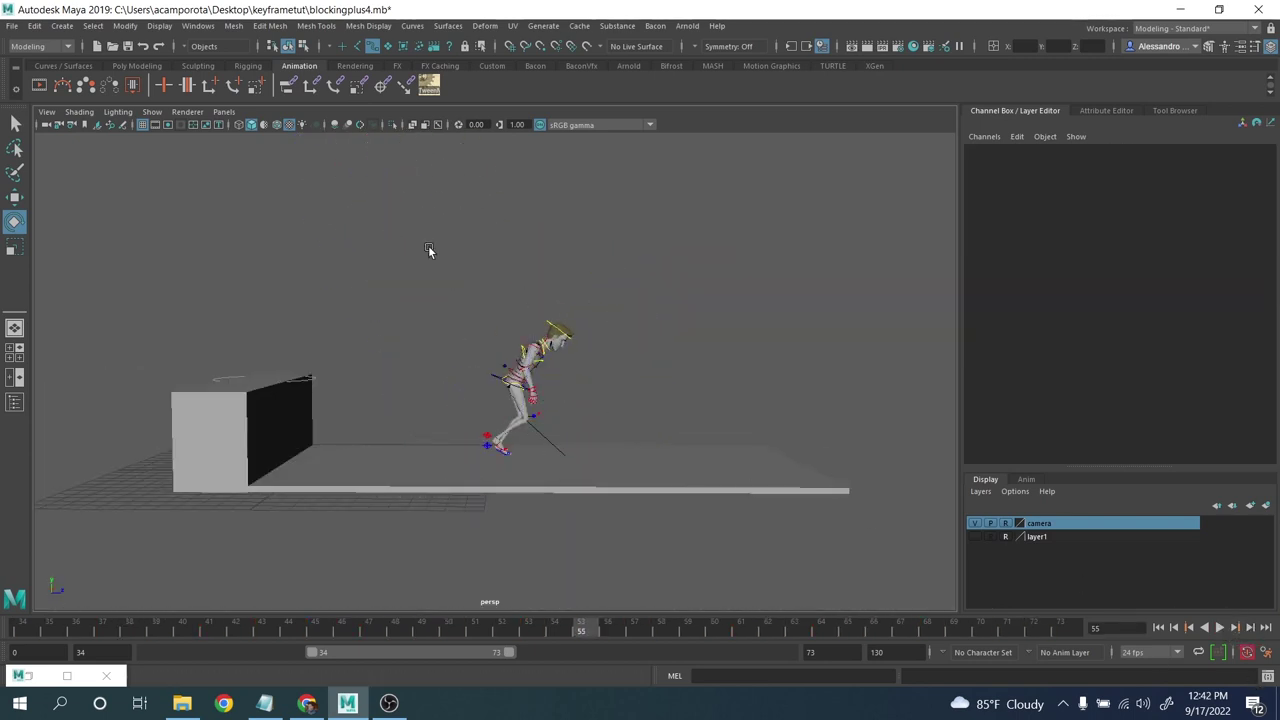
- Select all of the character's controls, scrub back to frame 37, and play back the jump
left_click_drag(510, 328, 856, 543)
mouse_move(456, 625)
left_mouse_down()
mouse_move(586, 626)
mouse_move(623, 640)
mouse_move(377, 623)
mouse_move(447, 629)
left_mouse_up()
left_click_drag(440, 630, 105, 634)
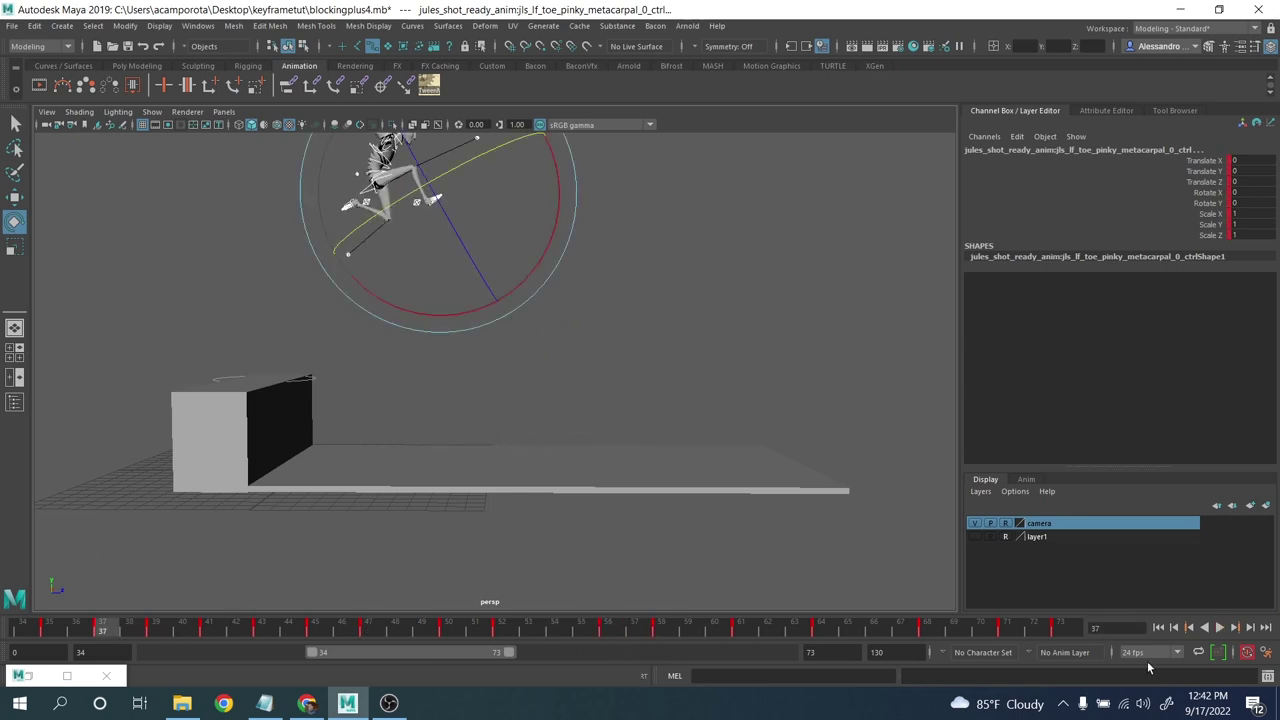
left_click(1219, 628)
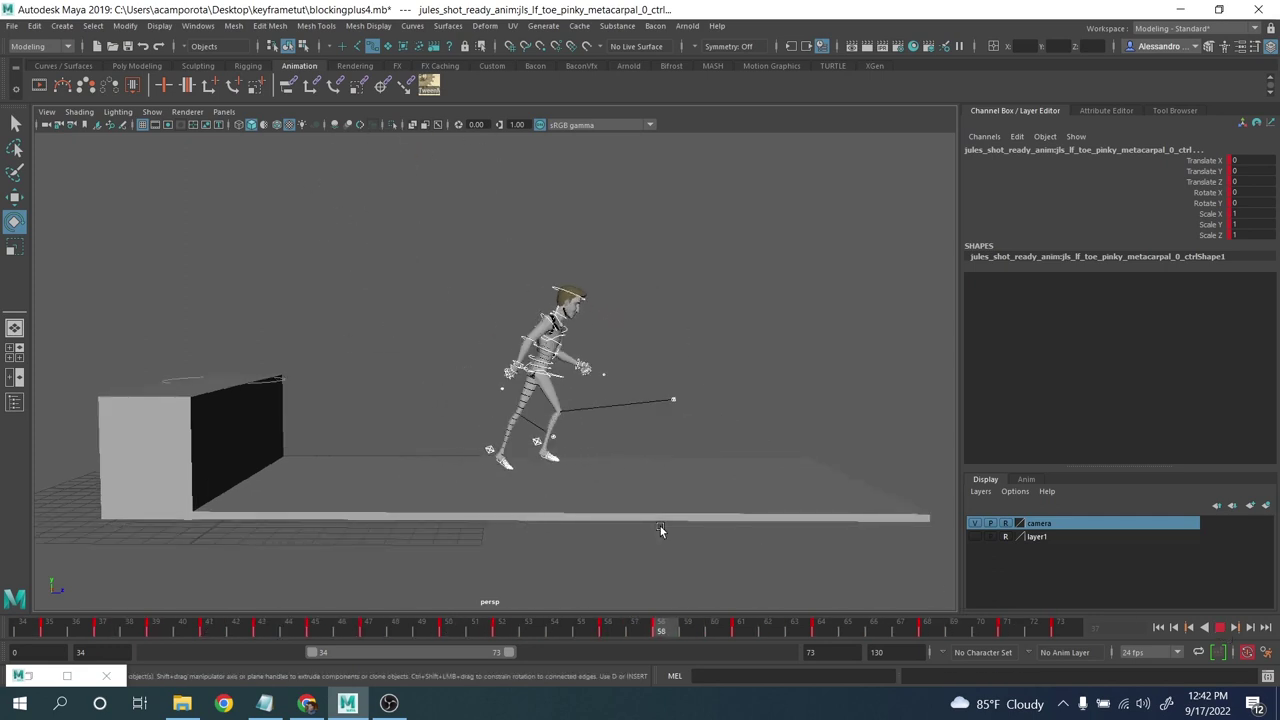
- Tighten the landing timing by moving the frame 50 keys to frame 49 and the keys from frame 56 onward one frame earlier
left_click_drag(562, 628, 594, 627)
mouse_move(404, 632)
left_mouse_down()
mouse_move(340, 628)
mouse_move(440, 628)
mouse_move(428, 628)
left_mouse_up()
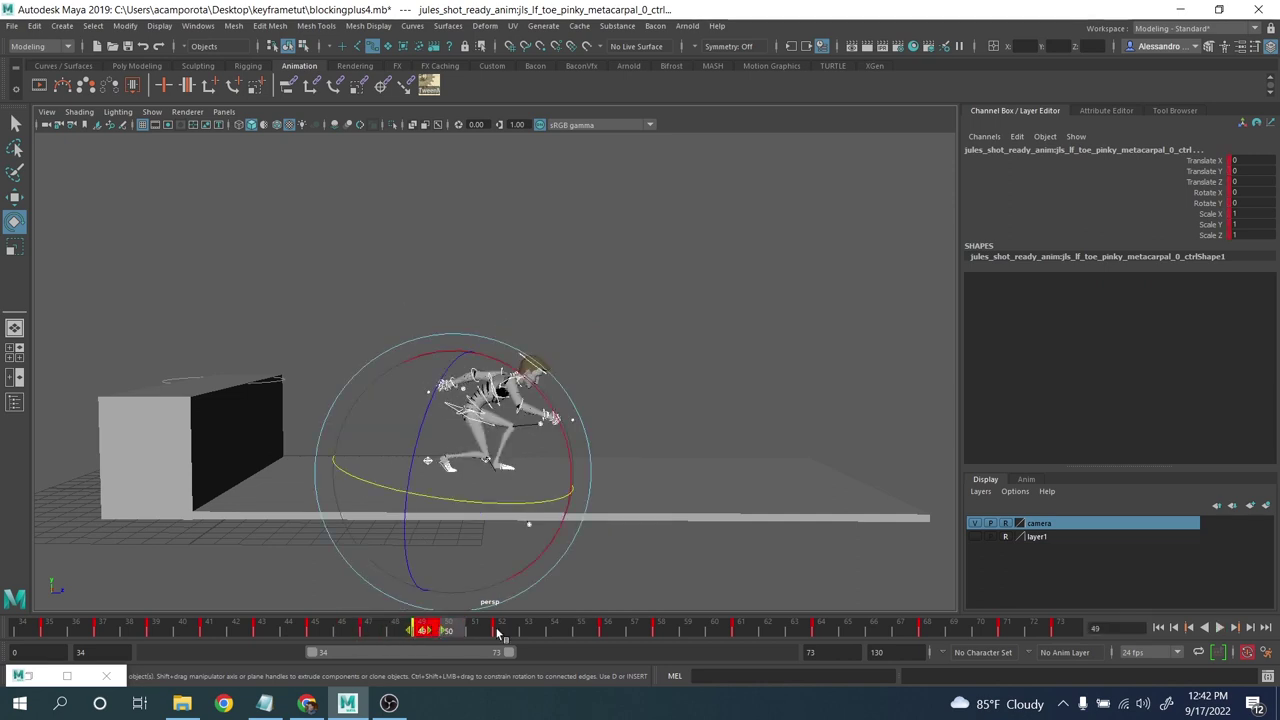
left_click_drag(540, 629, 334, 605)
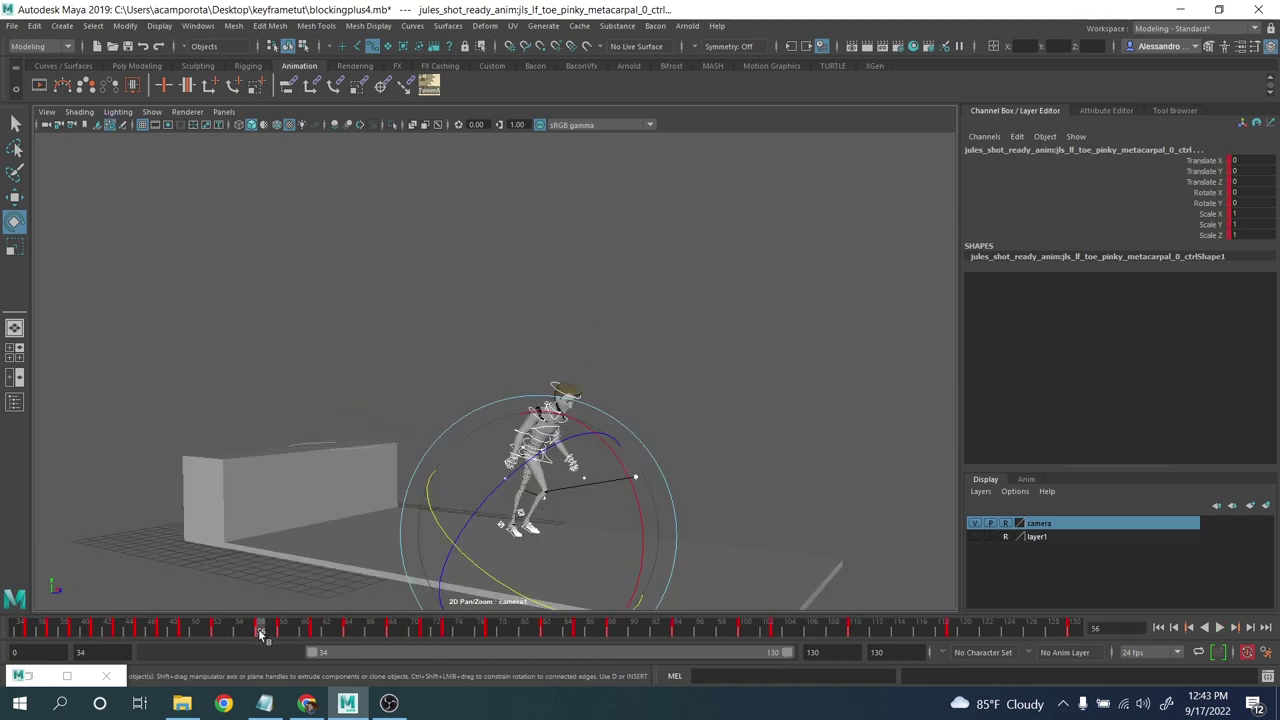
left_click_drag(260, 631, 1126, 656, "shift")
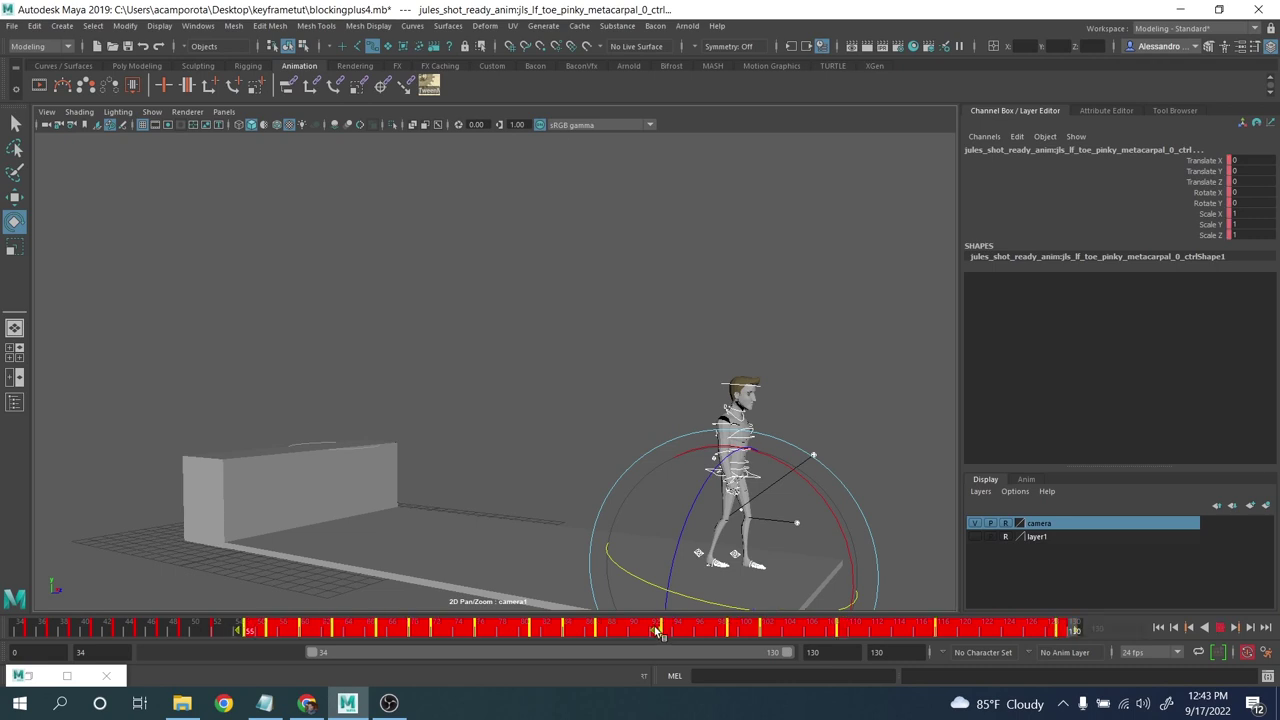
left_click(142, 630)
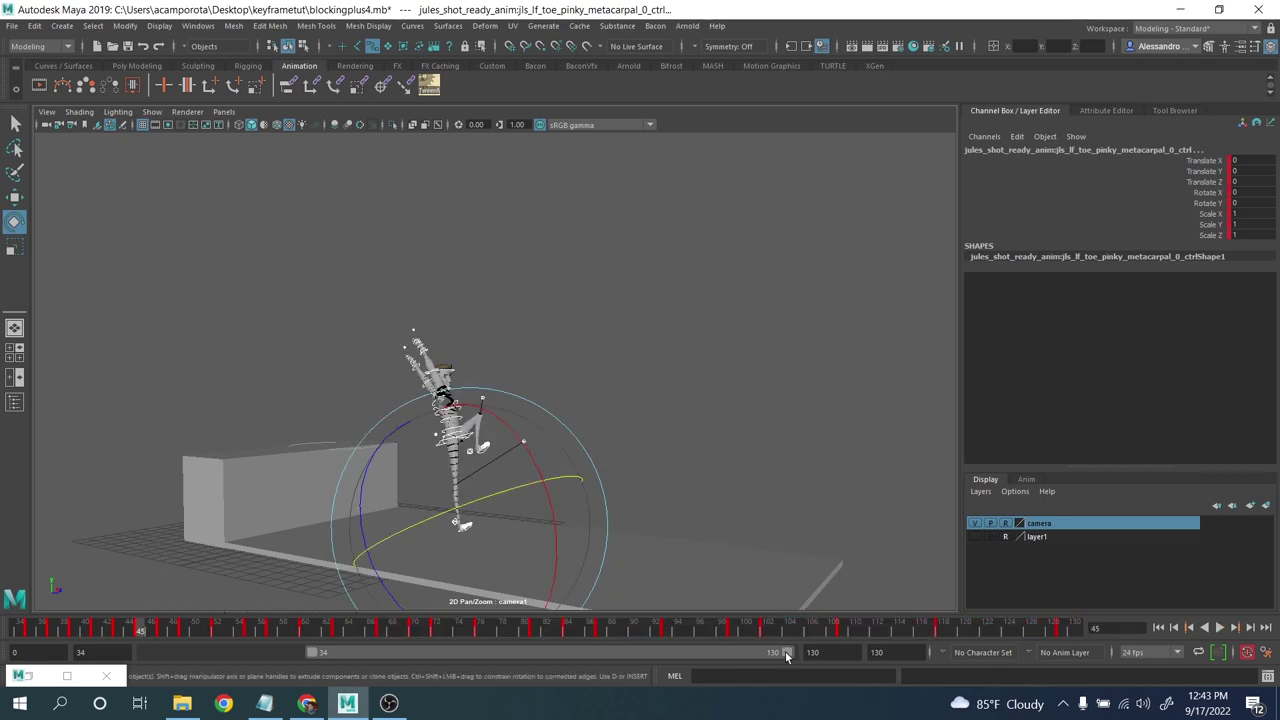
- Extend the playback range to frame 130 and shift all keys from frame 45 onward one frame earlier
left_click_drag(785, 651, 476, 652)
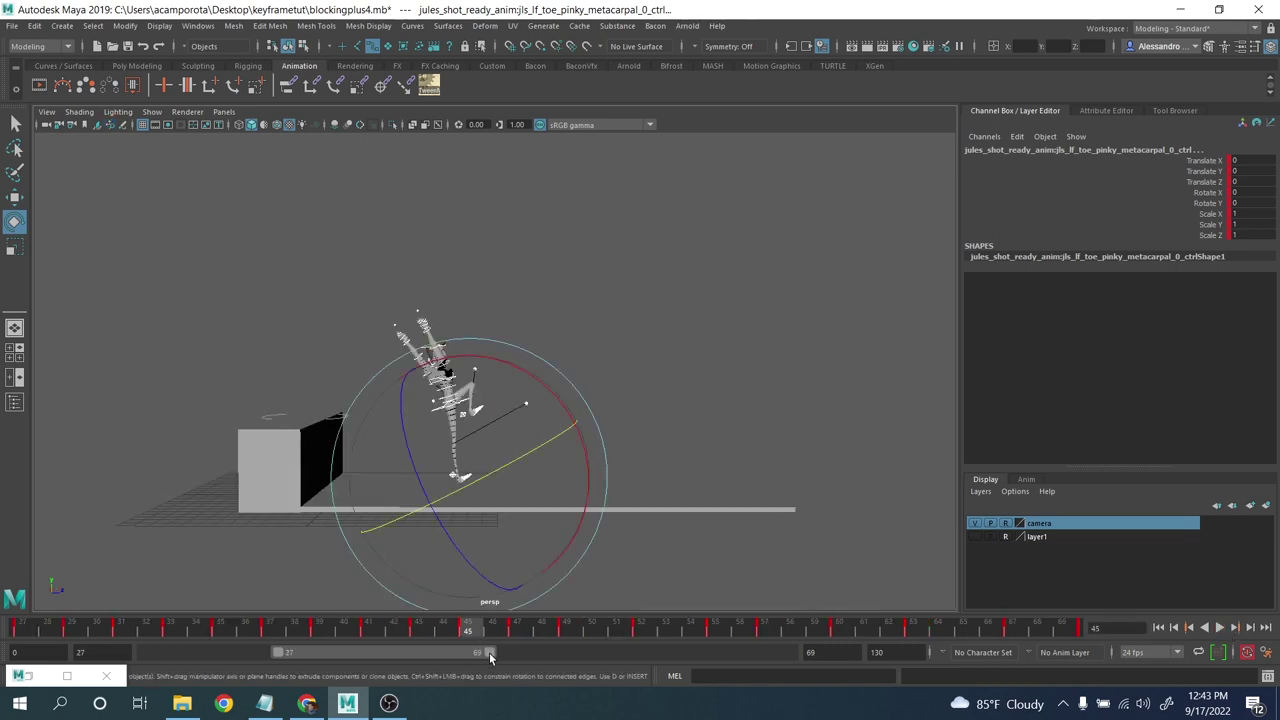
left_click_drag(490, 655, 788, 653)
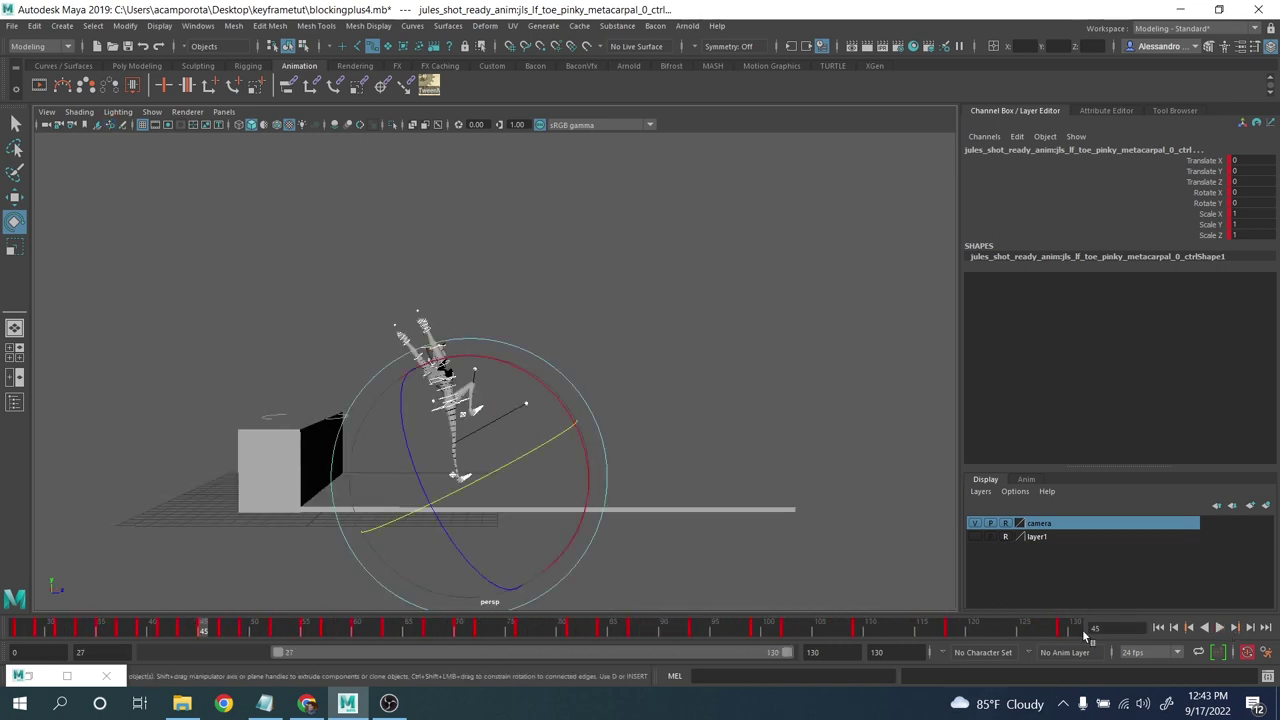
mouse_move(1082, 629)
left_mouse_down("shift")
mouse_move(213, 627)
mouse_move(261, 628)
left_mouse_up("shift")
left_click_drag(632, 634, 626, 634)
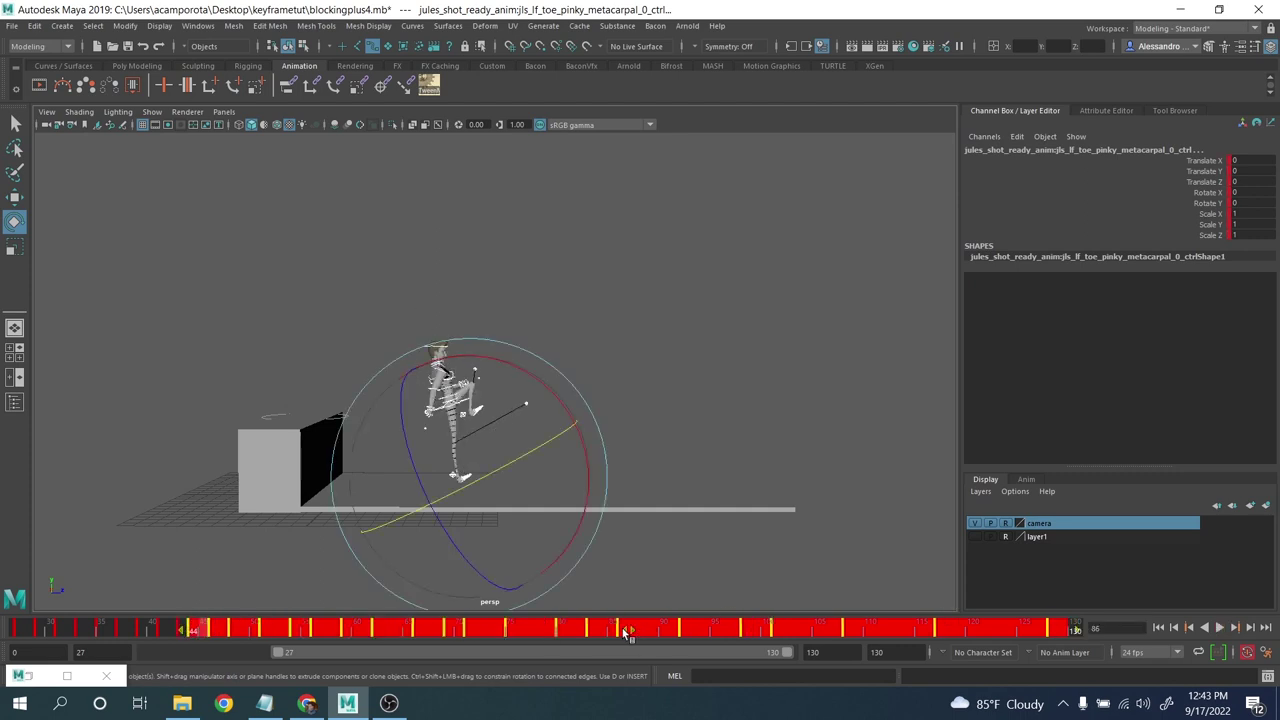
mouse_move(103, 636)
left_mouse_down()
mouse_move(211, 633)
mouse_move(195, 634)
left_mouse_up()
- Limit the playback range to frames 27 to 67 and play back the retimed jump
key("alt+v")
left_click_drag(779, 653, 480, 653)
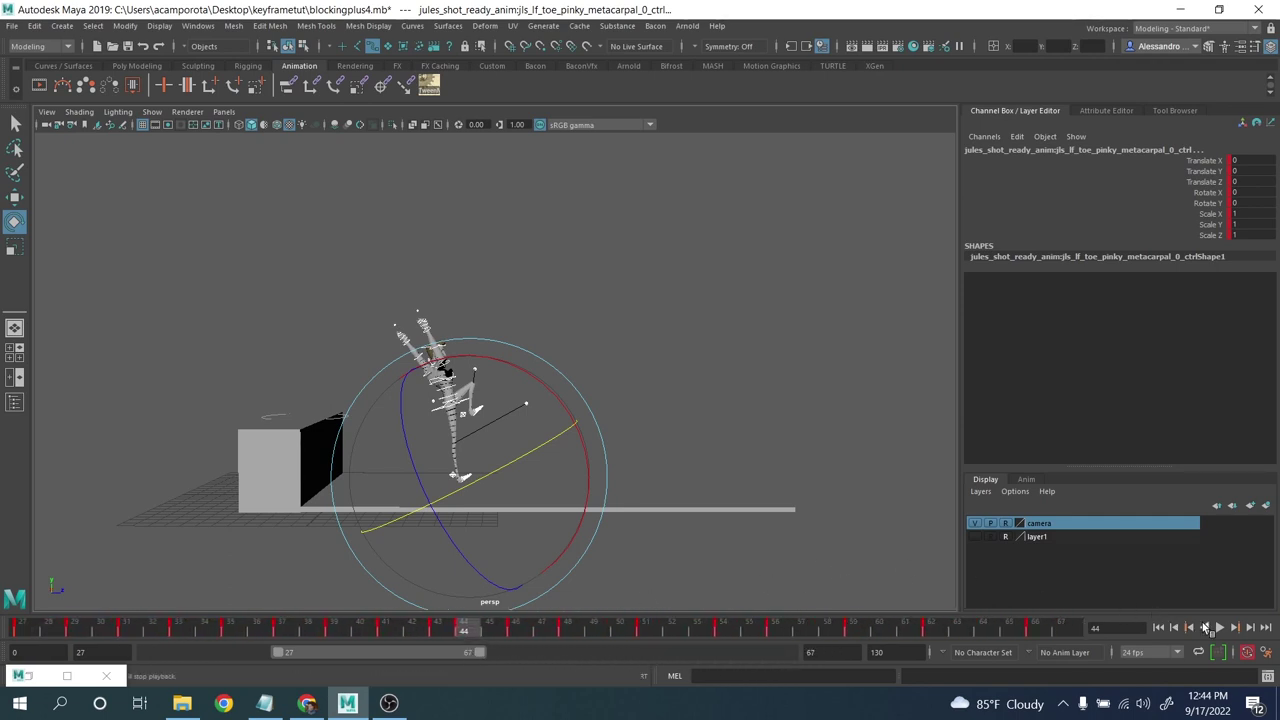
left_click(1219, 627)
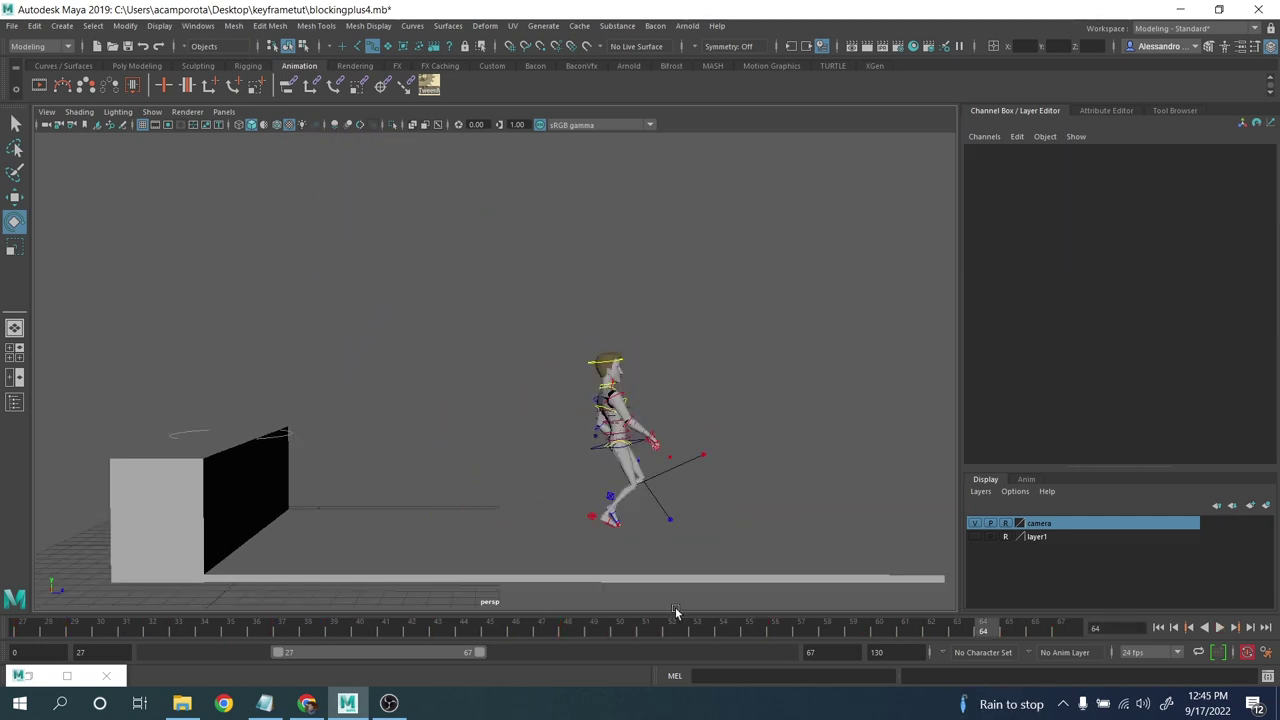
- Extend the playback range to frame 130 and shift all the character's keys from frame 54 onward one frame earlier
left_click_drag(482, 281, 738, 562)
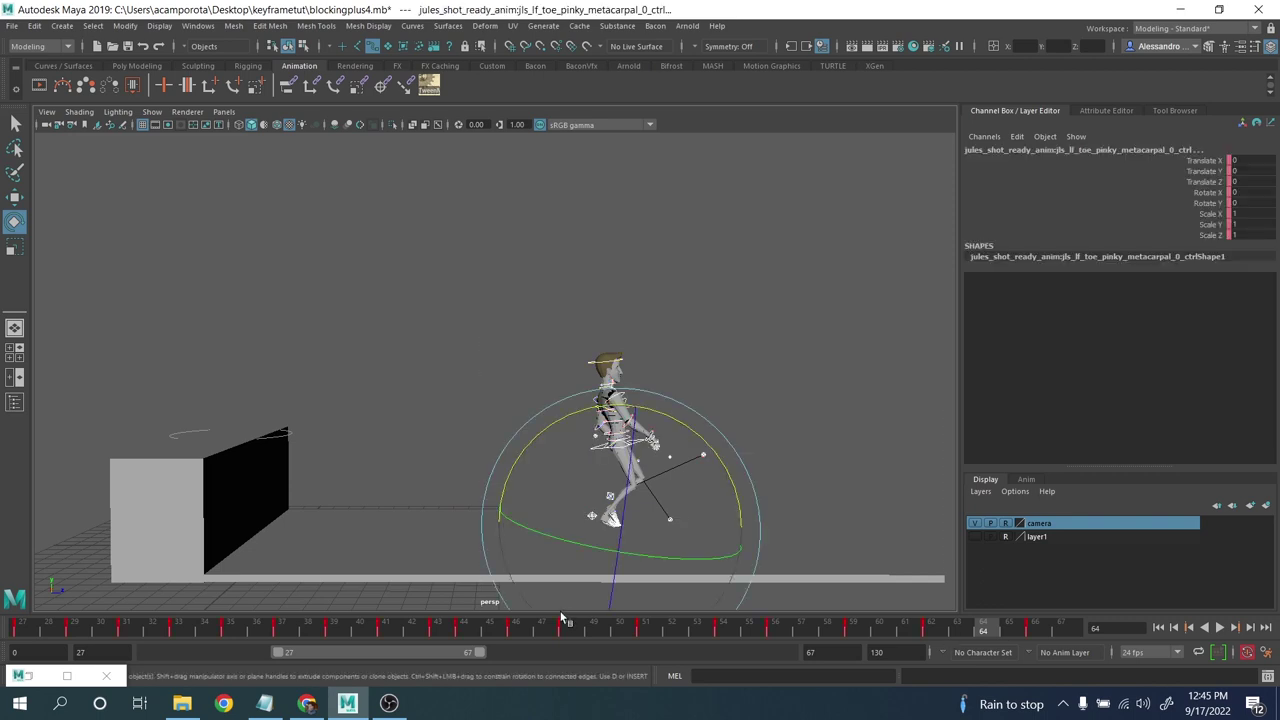
left_click_drag(598, 630, 722, 640)
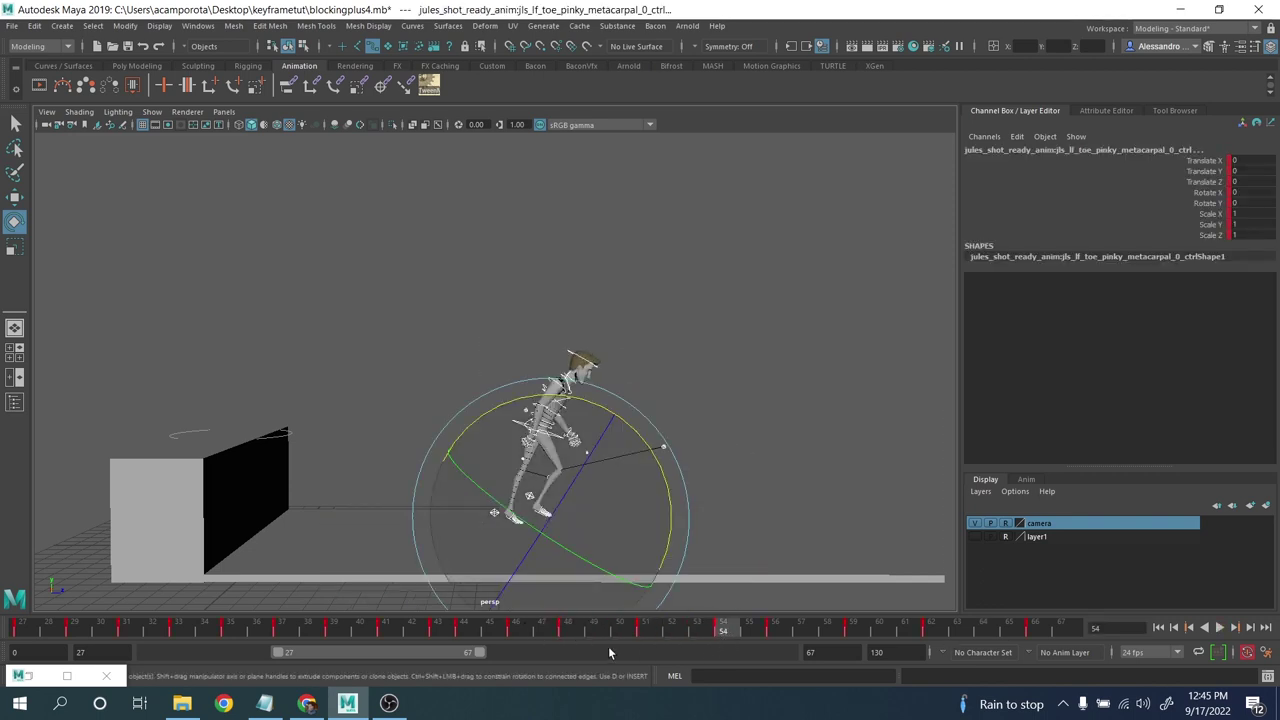
left_click_drag(480, 655, 787, 652)
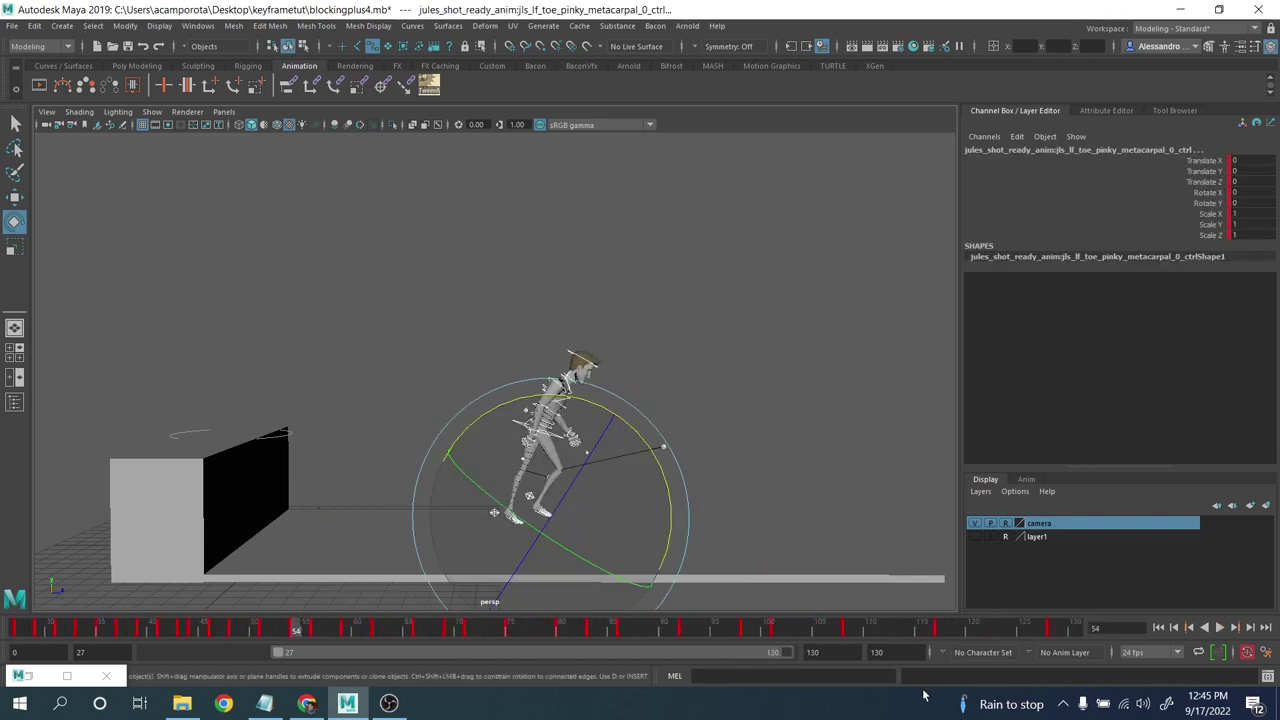
left_click(484, 232)
left_click_drag(448, 236, 817, 551)
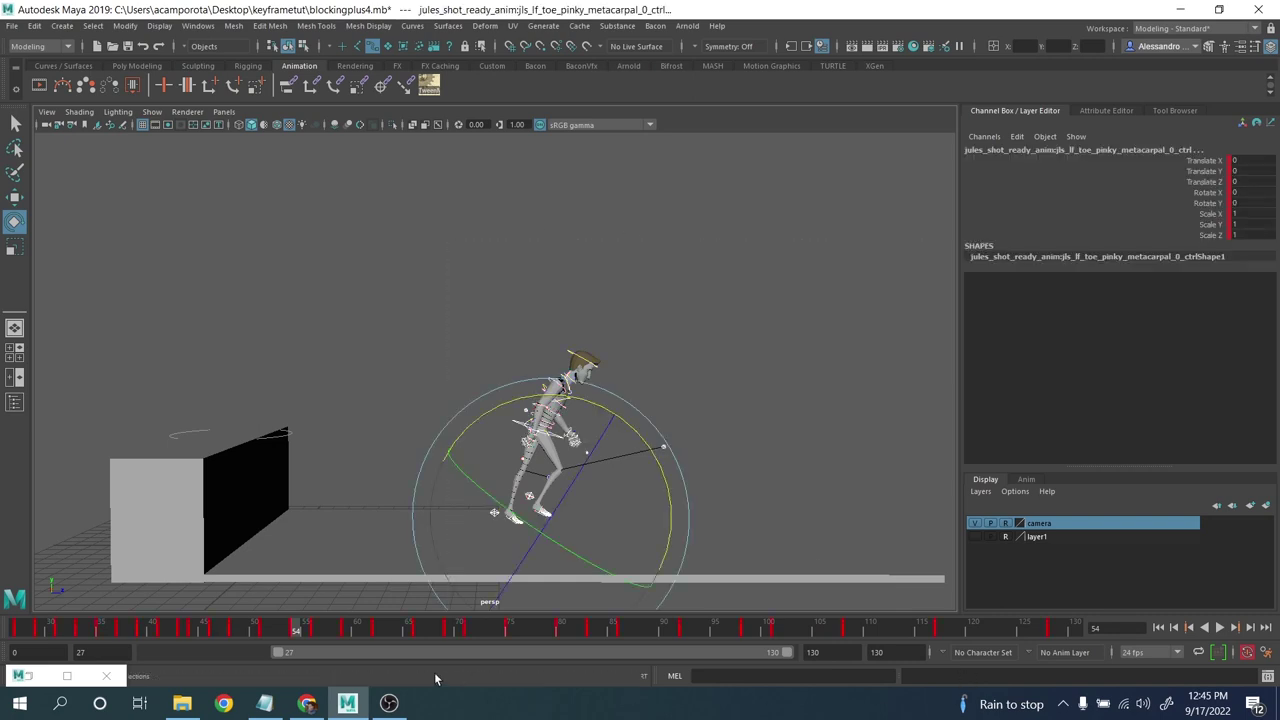
left_click_drag(296, 634, 1050, 657, "shift")
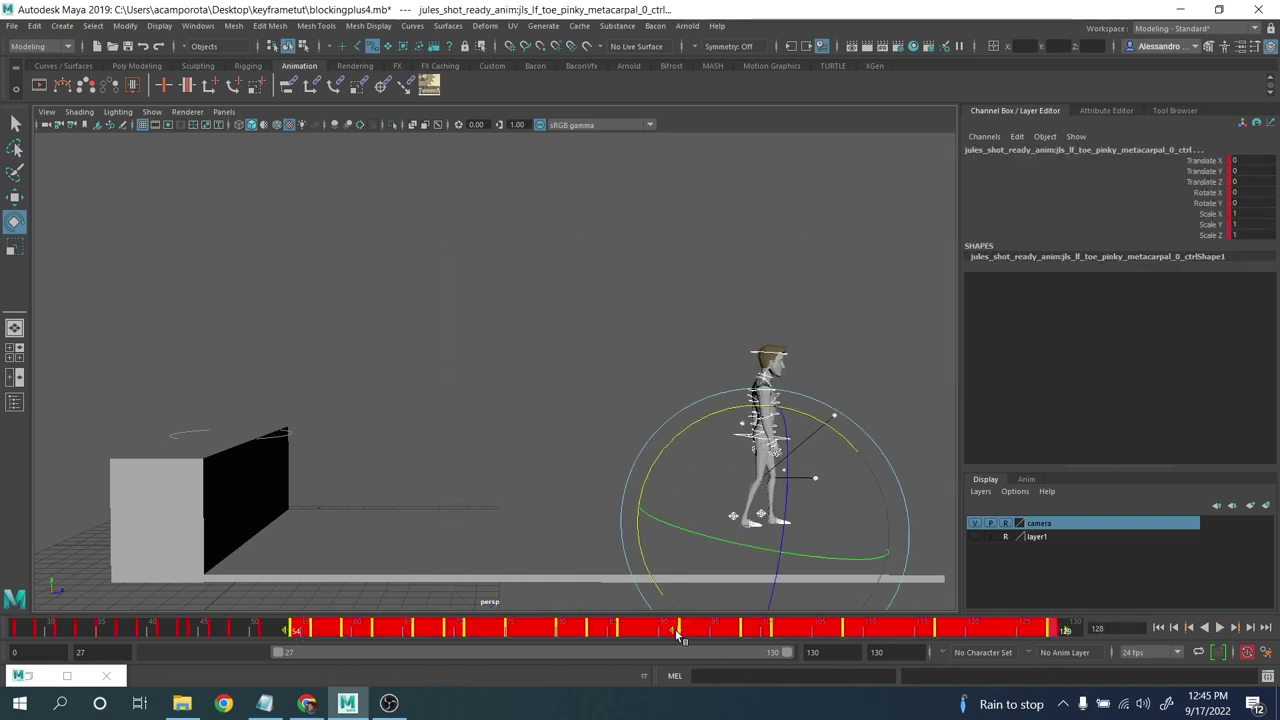
left_click_drag(675, 632, 681, 632)
left_click(574, 266)
- Limit the playback range to frames 27 to 66 and play back the retimed landing
left_click_drag(787, 652, 432, 648)
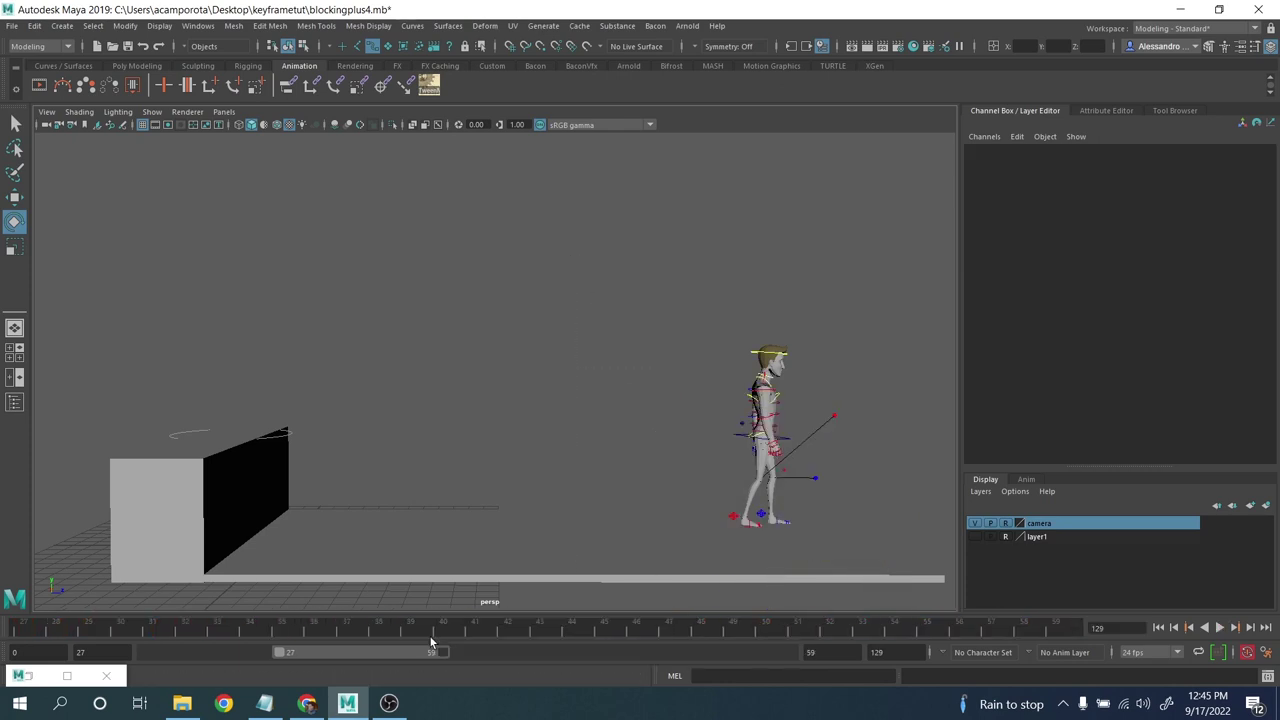
left_click(1219, 627)
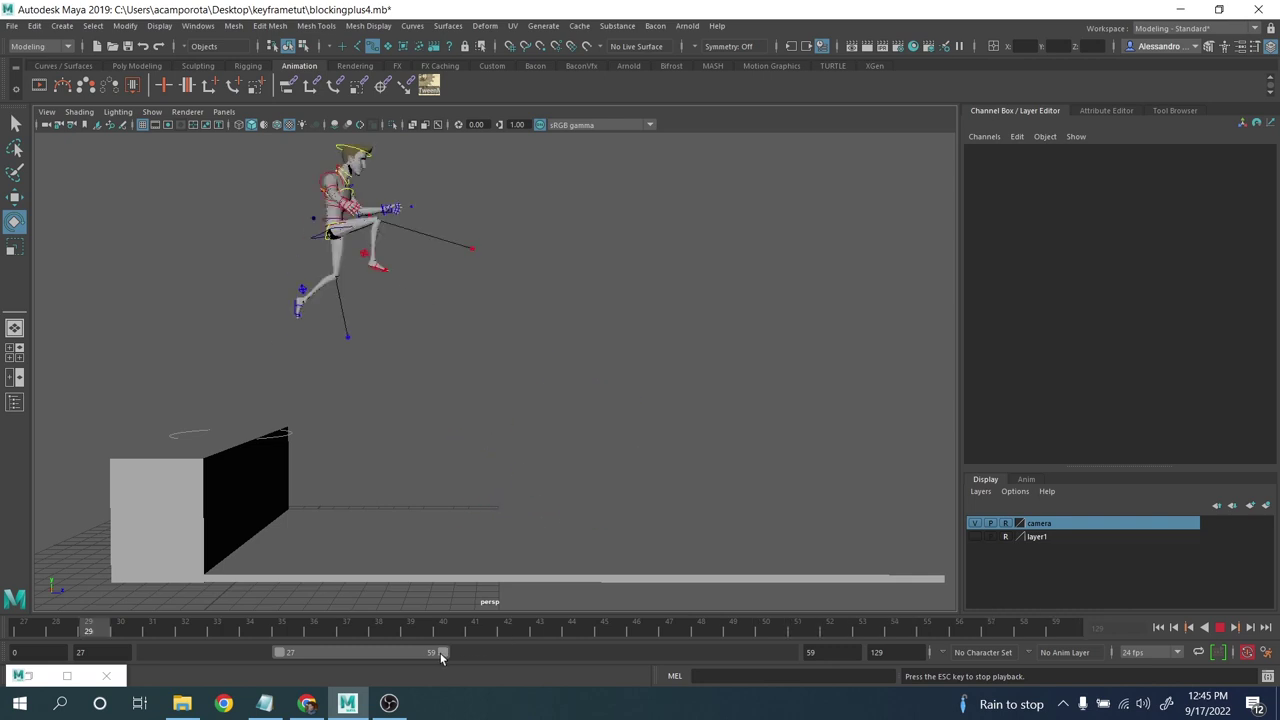
left_click_drag(440, 653, 478, 655)
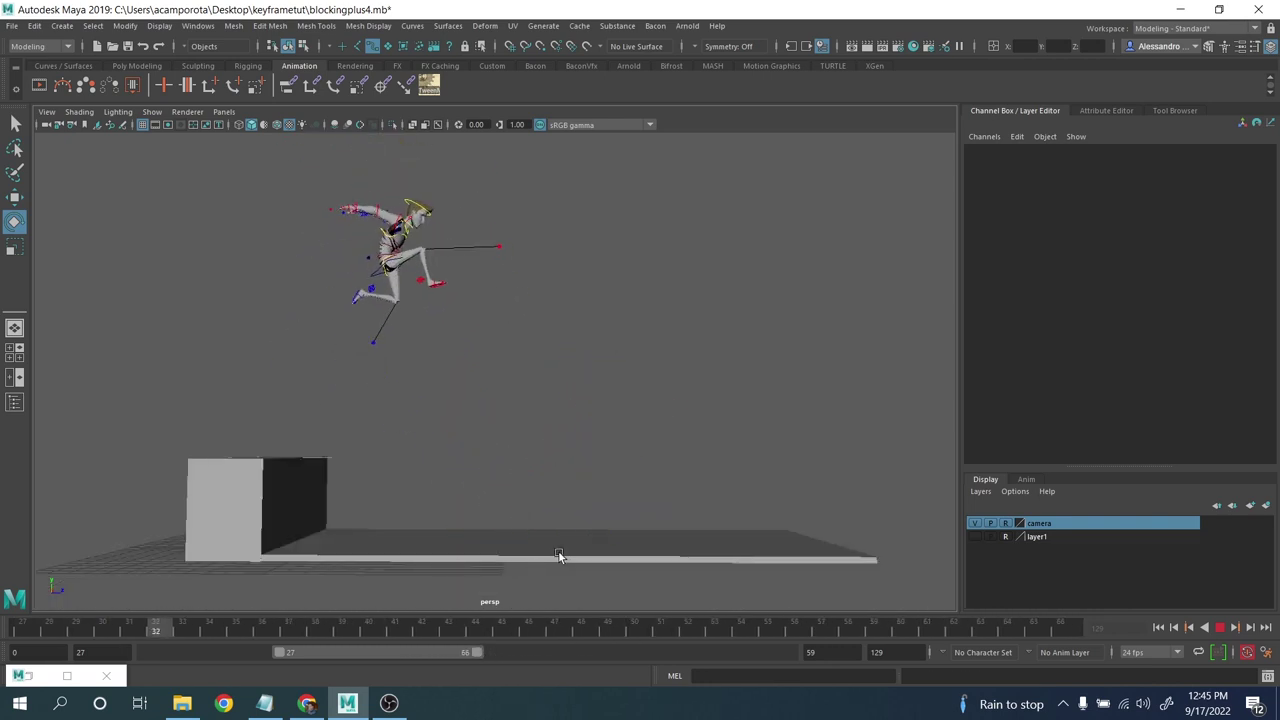
scroll(680, 419, "up", 4)
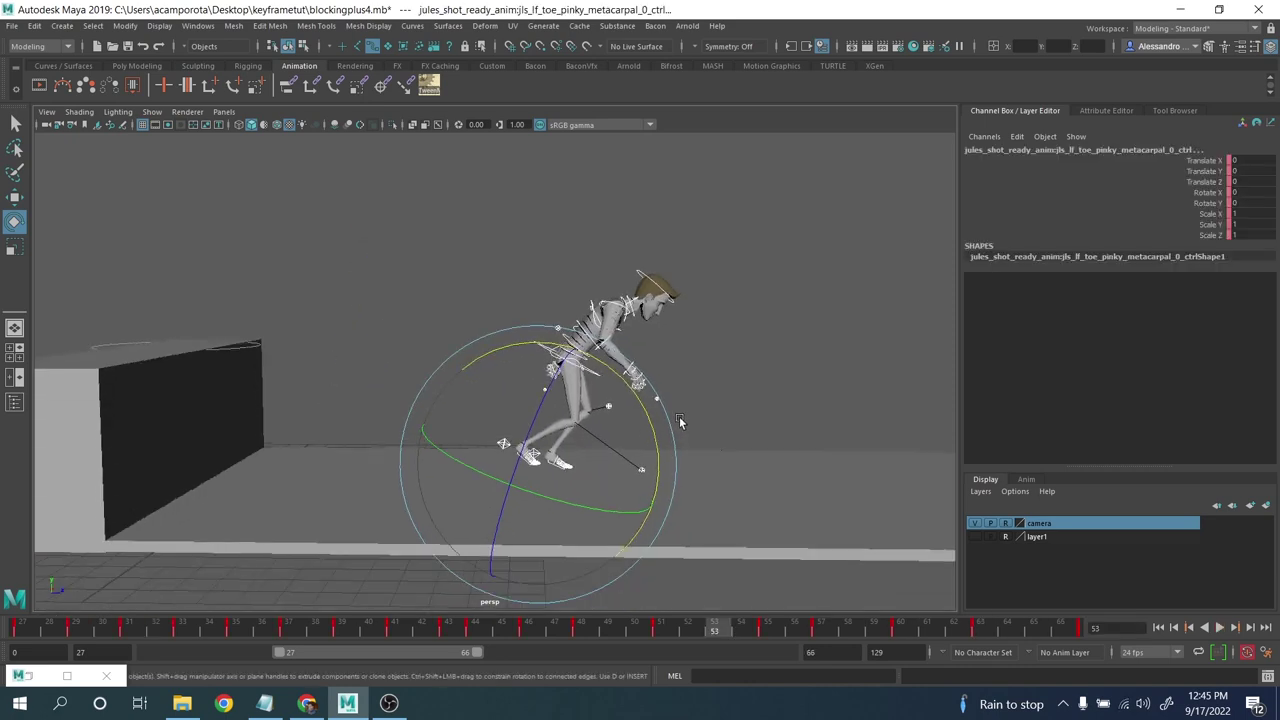
- Favour the previous key in the right foot IK control's frame 53 pose with tweenMachine, using a bias of about -33.9
left_click(796, 422)
mouse_move(472, 446)
left_mouse_down("alt")
mouse_move(556, 470)
mouse_move(489, 446)
left_mouse_up("alt")
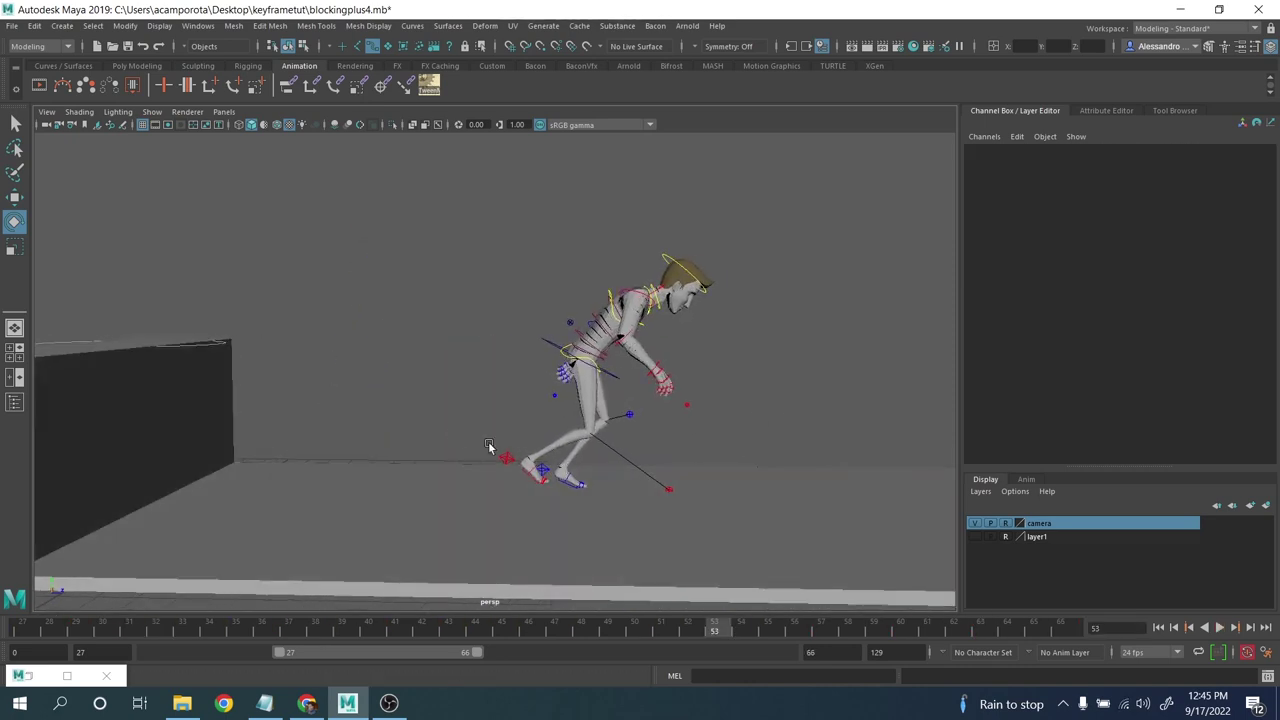
left_click(502, 462)
left_click(429, 85)
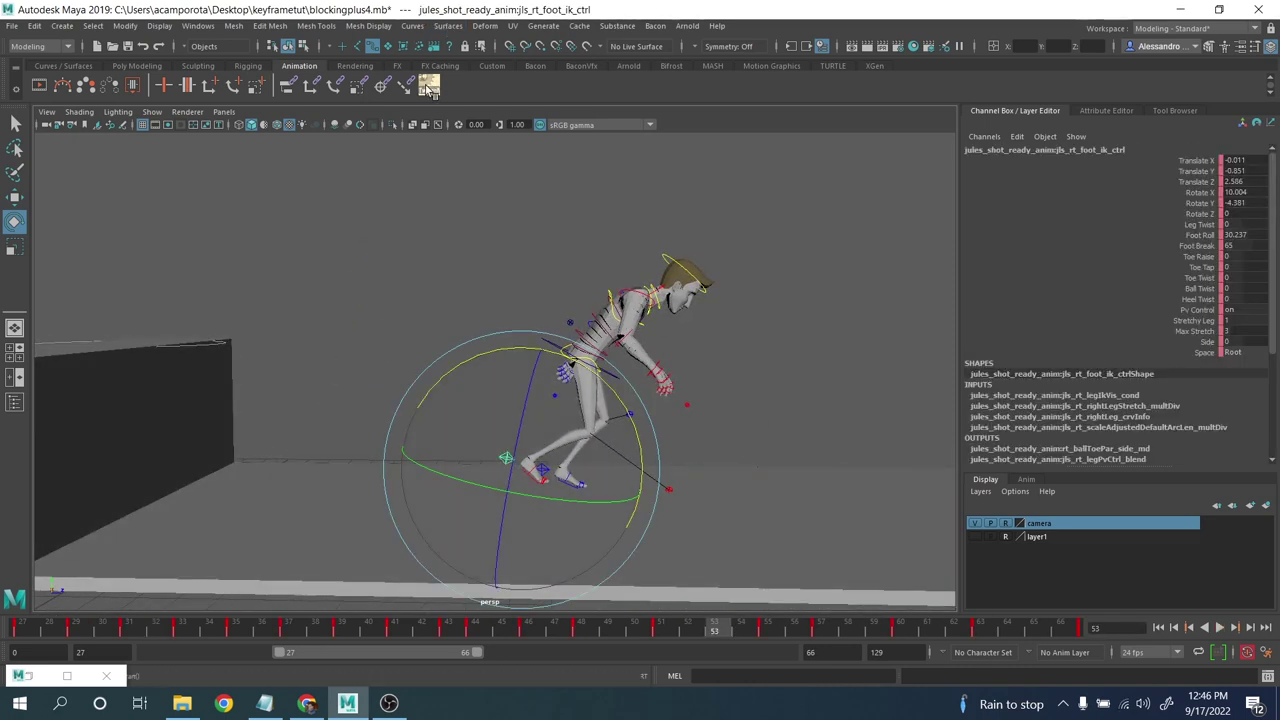
key("Return")
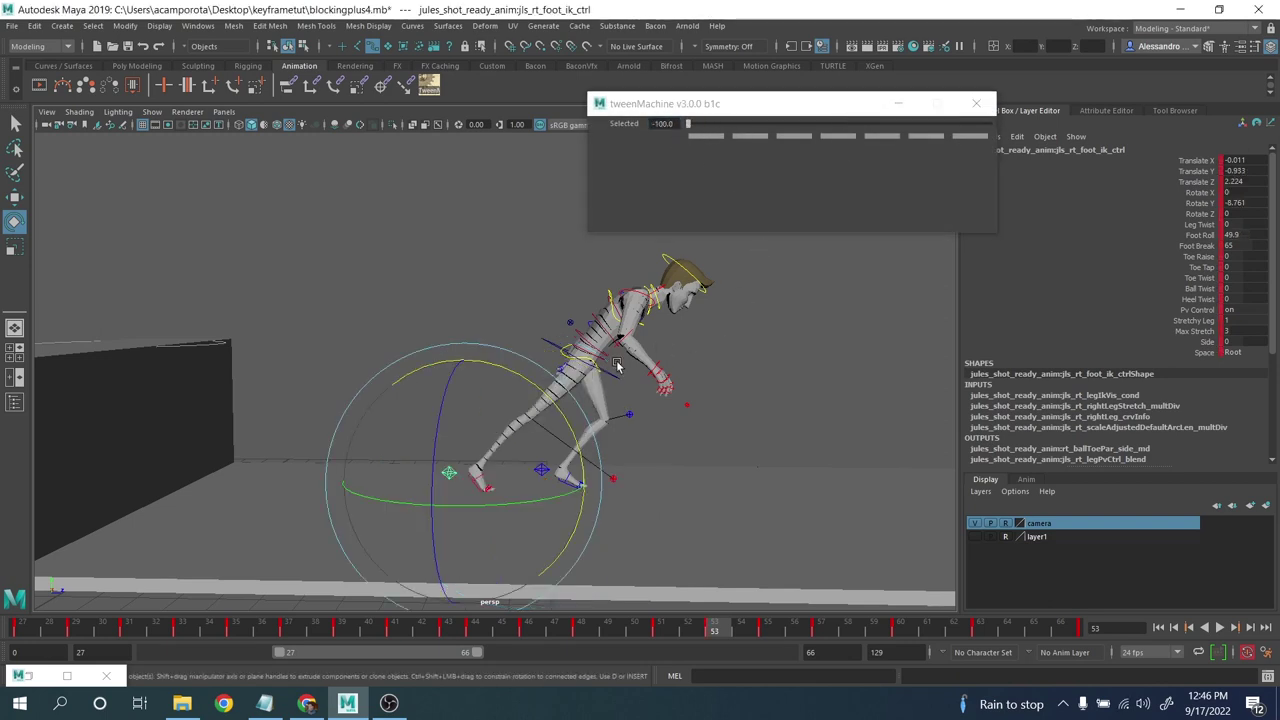
key("comma")
key("period")
key("period")
key("comma")
key("comma")
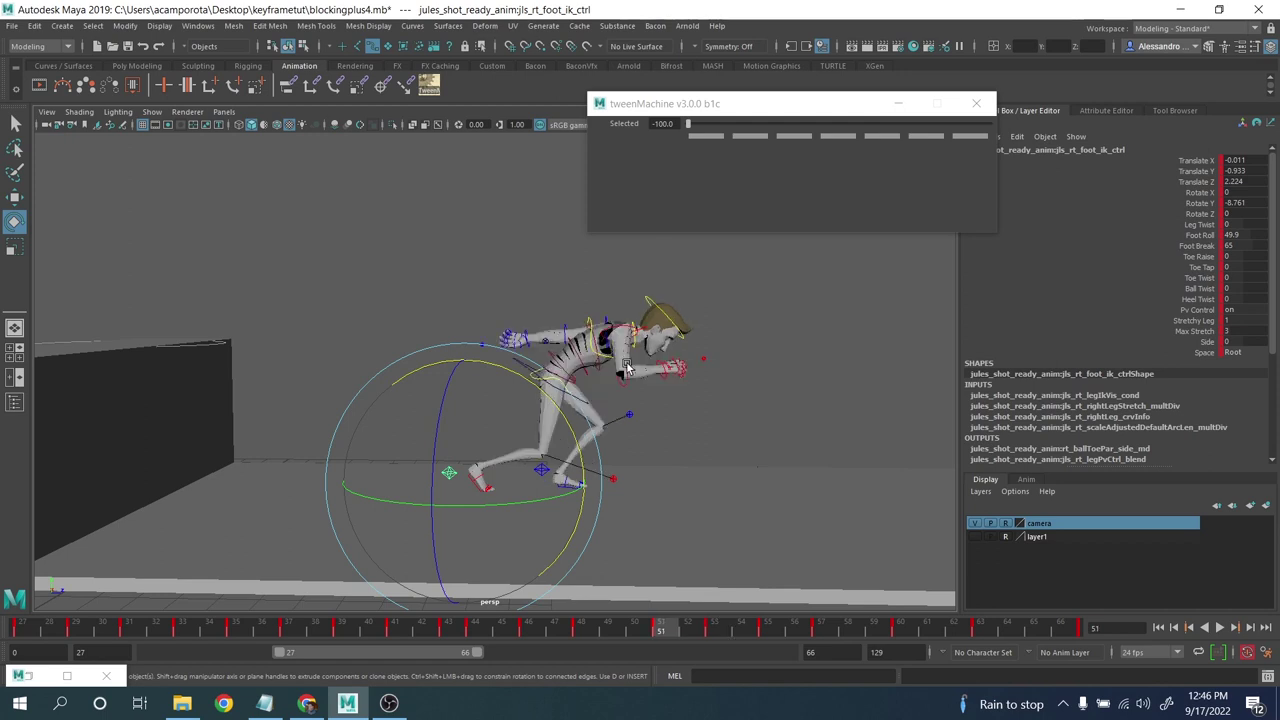
key("period")
left_click_drag(688, 124, 787, 124)
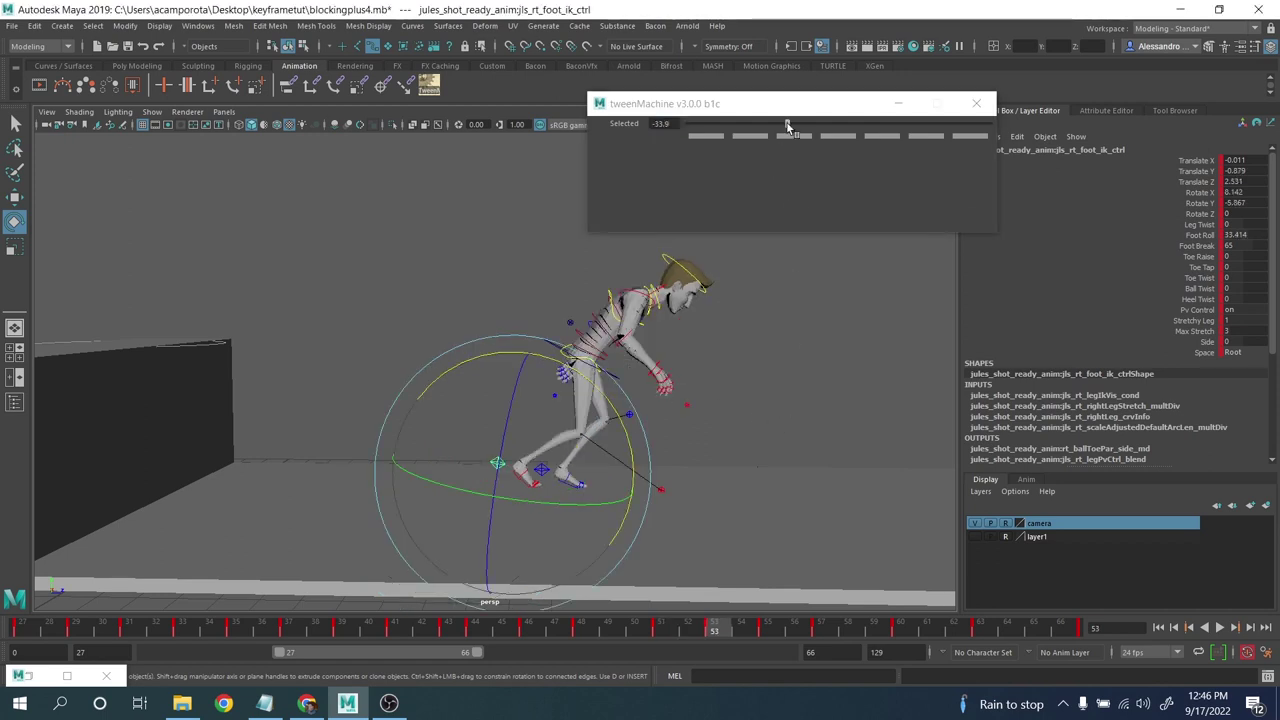
left_click(788, 437)
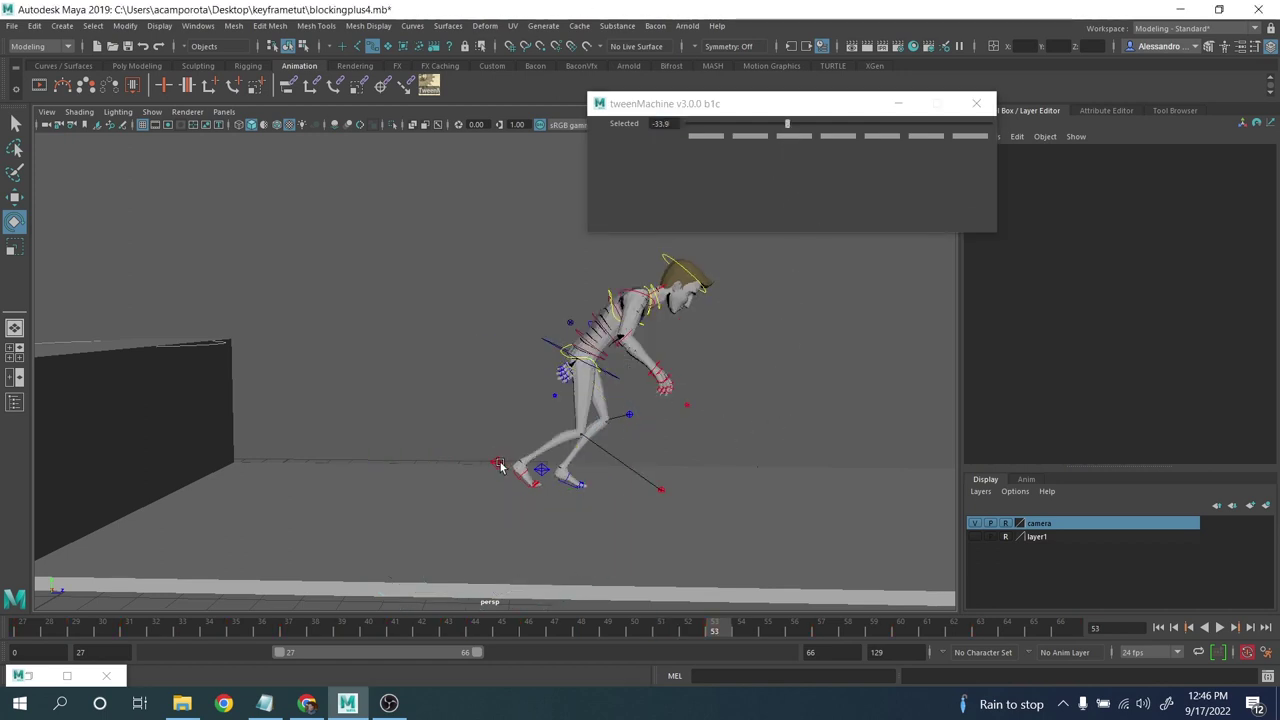
- Set the right foot's Foot Roll to 0 at frame 53, rotate it to about 52.9 in X, and reposition it
left_click(499, 465)
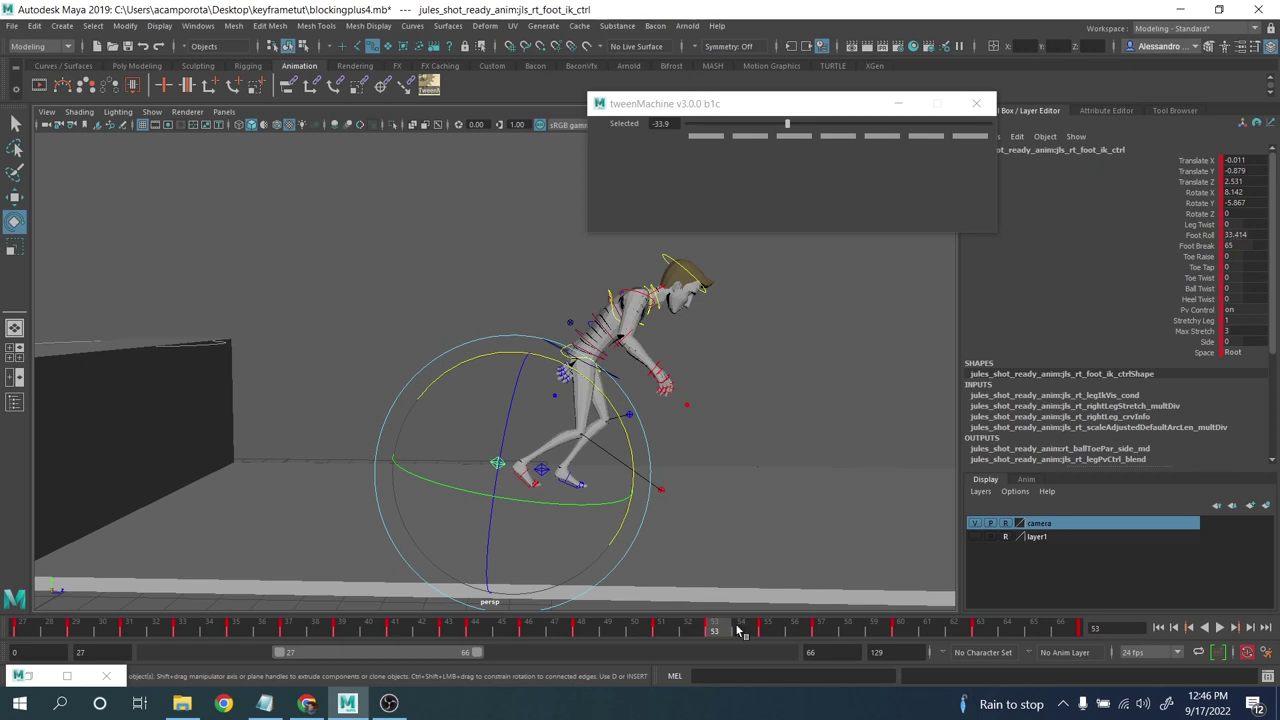
key("alt+v")
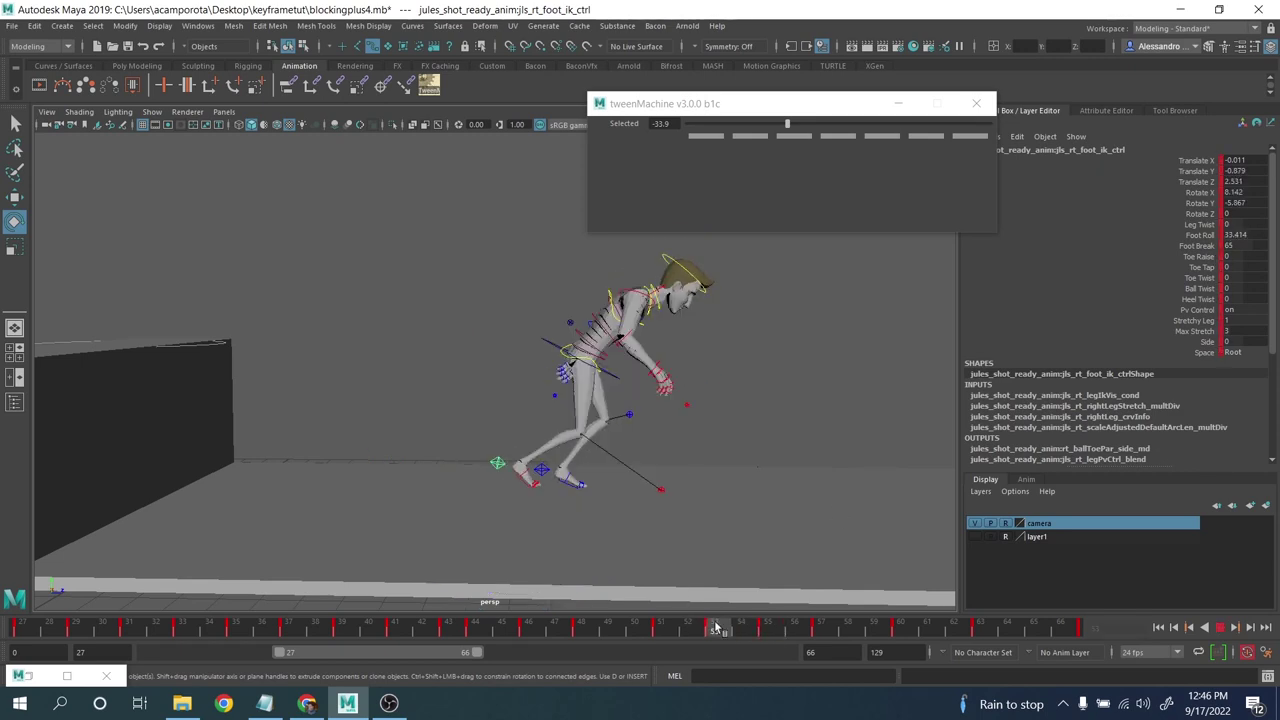
key("alt+v")
double_click(1248, 234)
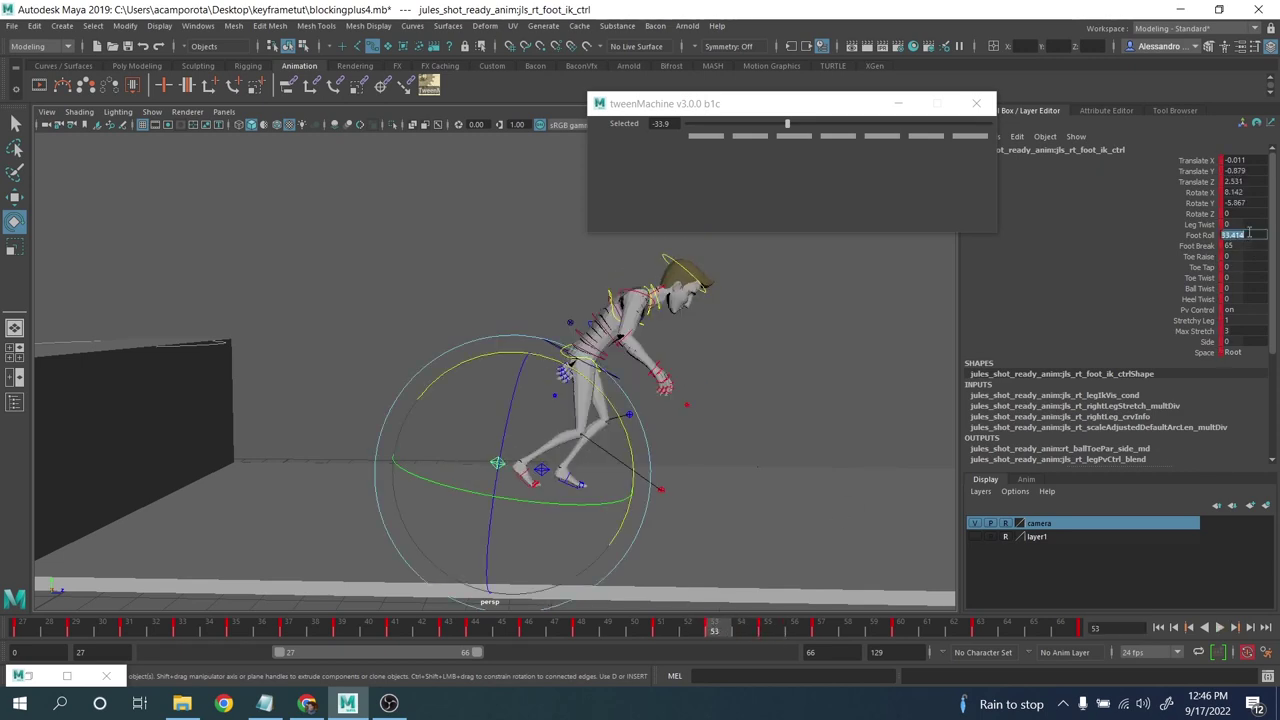
type("0")
key("Return")
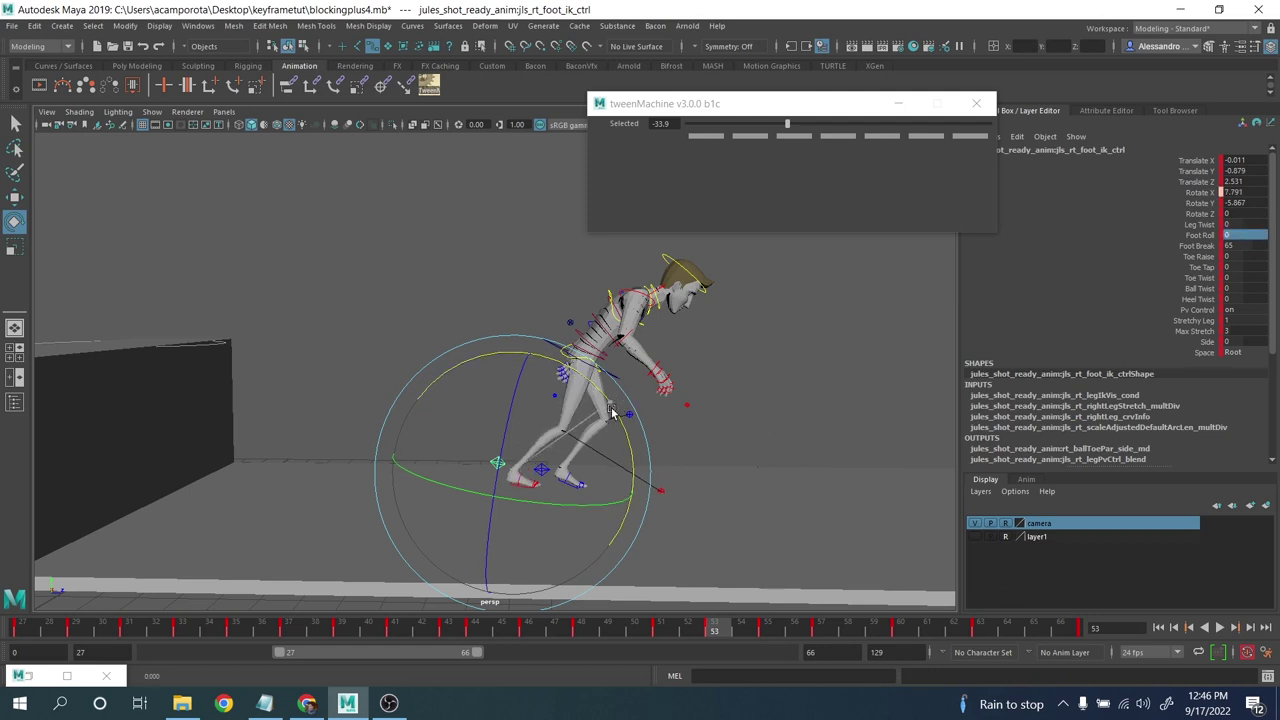
left_click_drag(618, 411, 637, 494)
key("w")
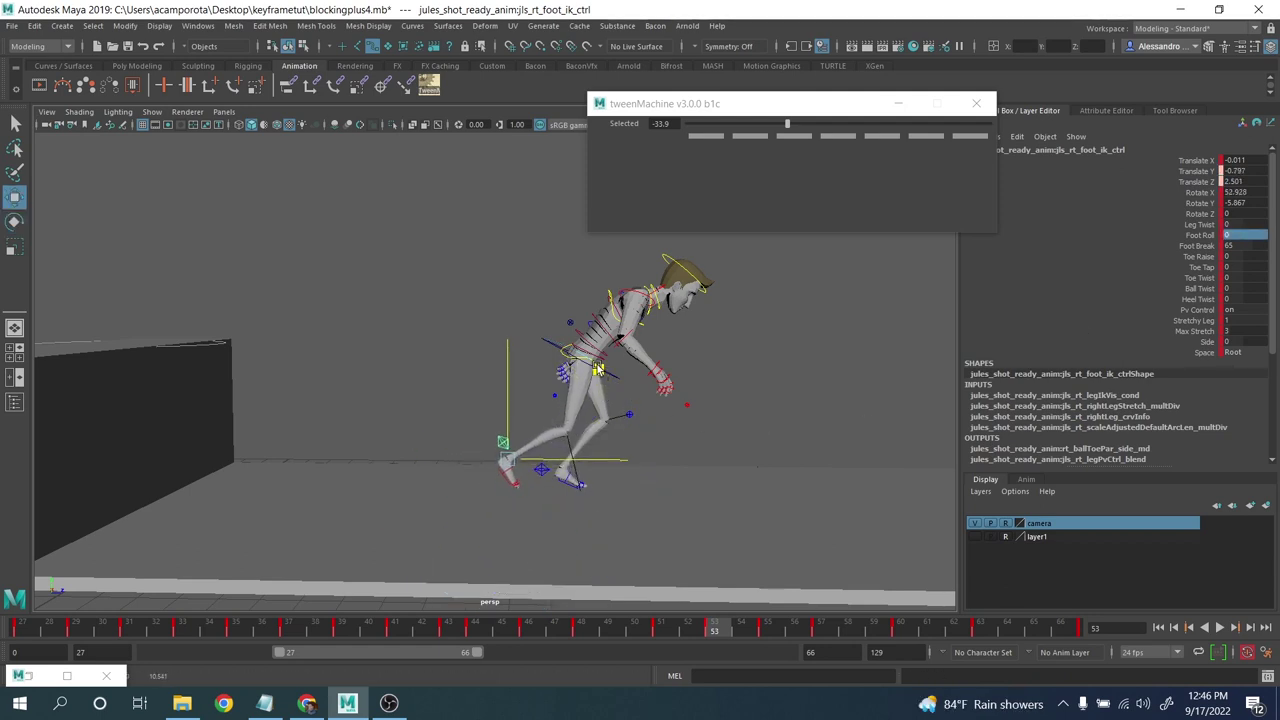
- Tween the left foot at frame 53 toward its previous key by about -94.7 and raise its Foot Roll to about 9.3
key("q")
left_click(558, 435)
left_click_drag(740, 128, 680, 143)
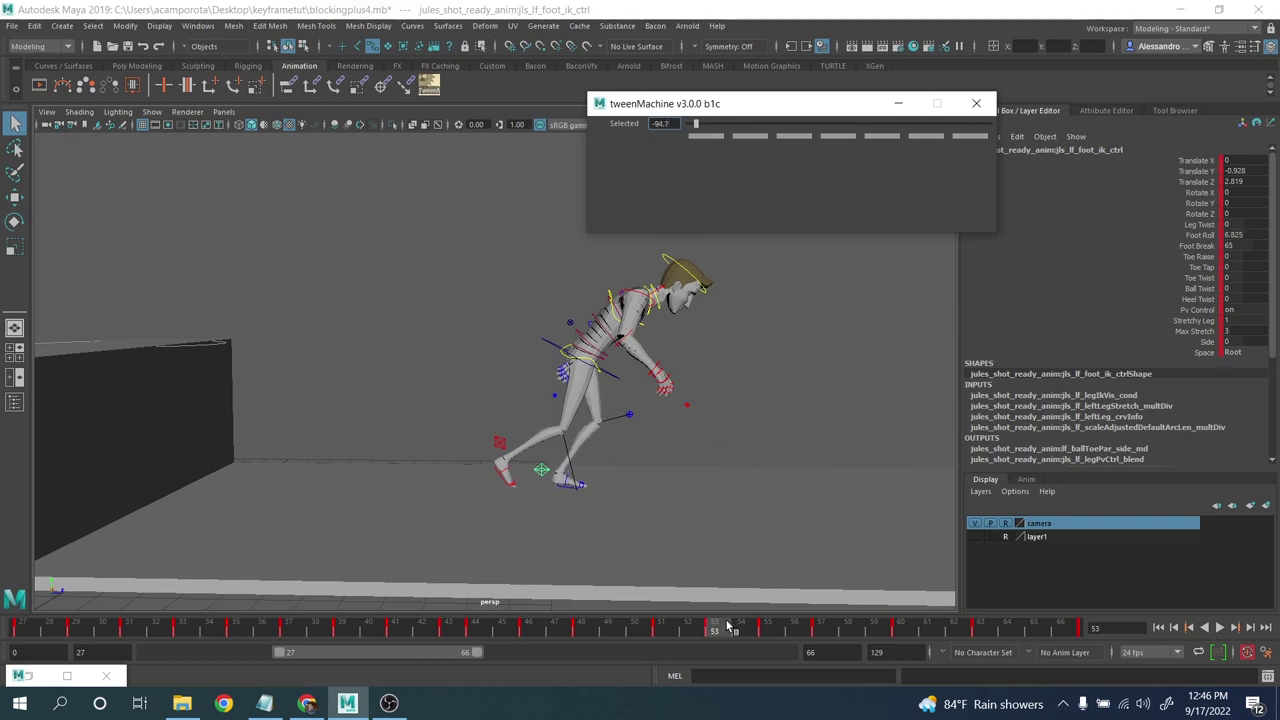
left_click(671, 628)
key("period")
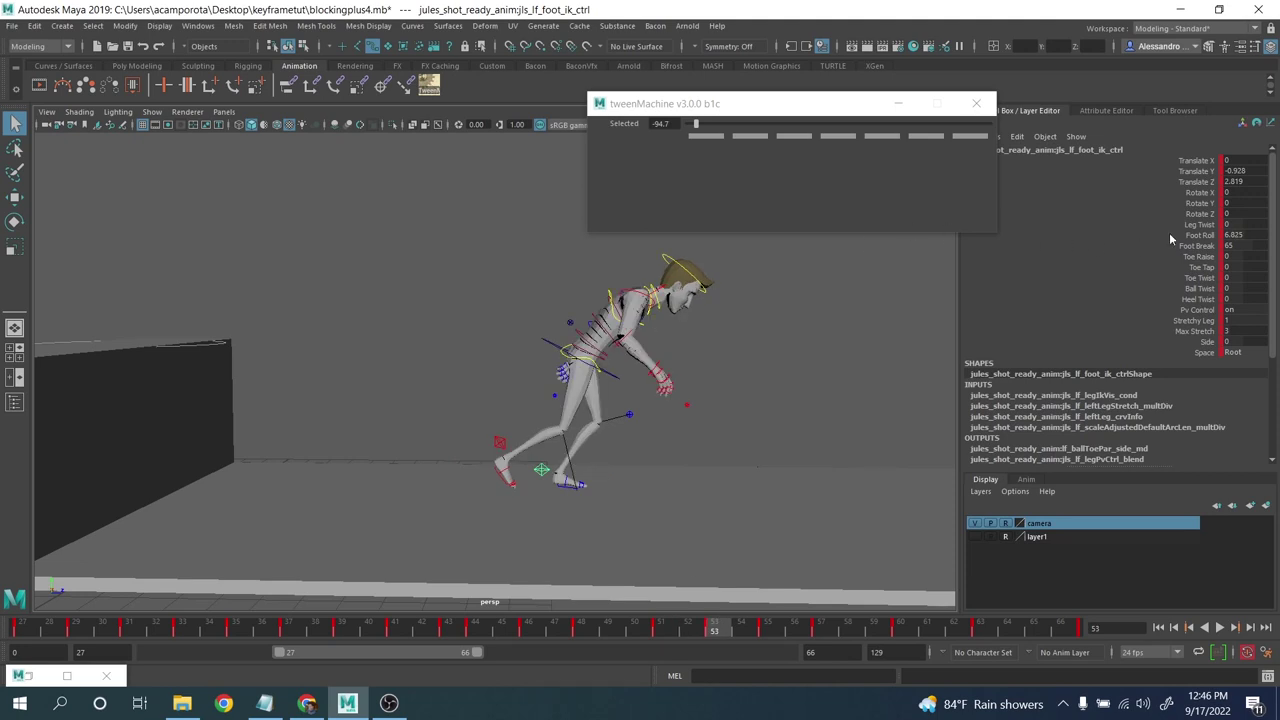
left_click(1192, 238)
middle_click_drag(908, 267, 926, 268)
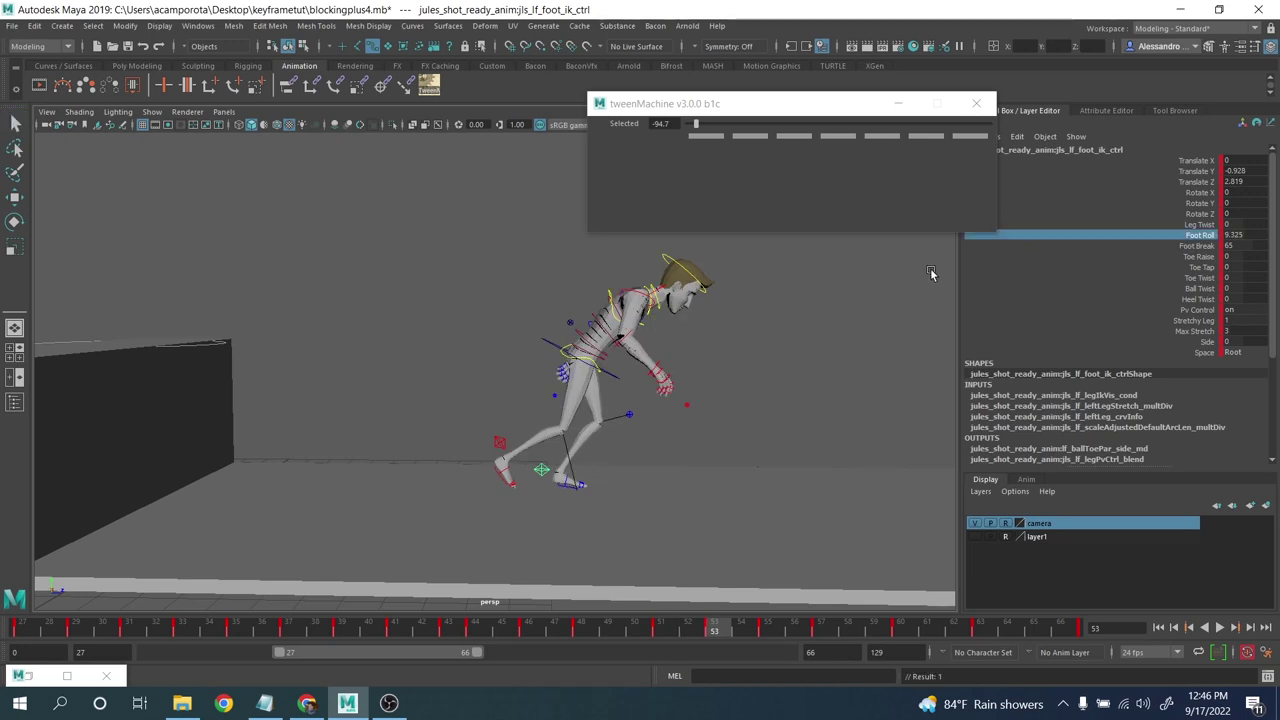
- Show the COG control's motion trail and adjust its frame 53 position to about -1.021 in Translate Y and 2.891 in Z
left_click(610, 378)
left_click(66, 87)
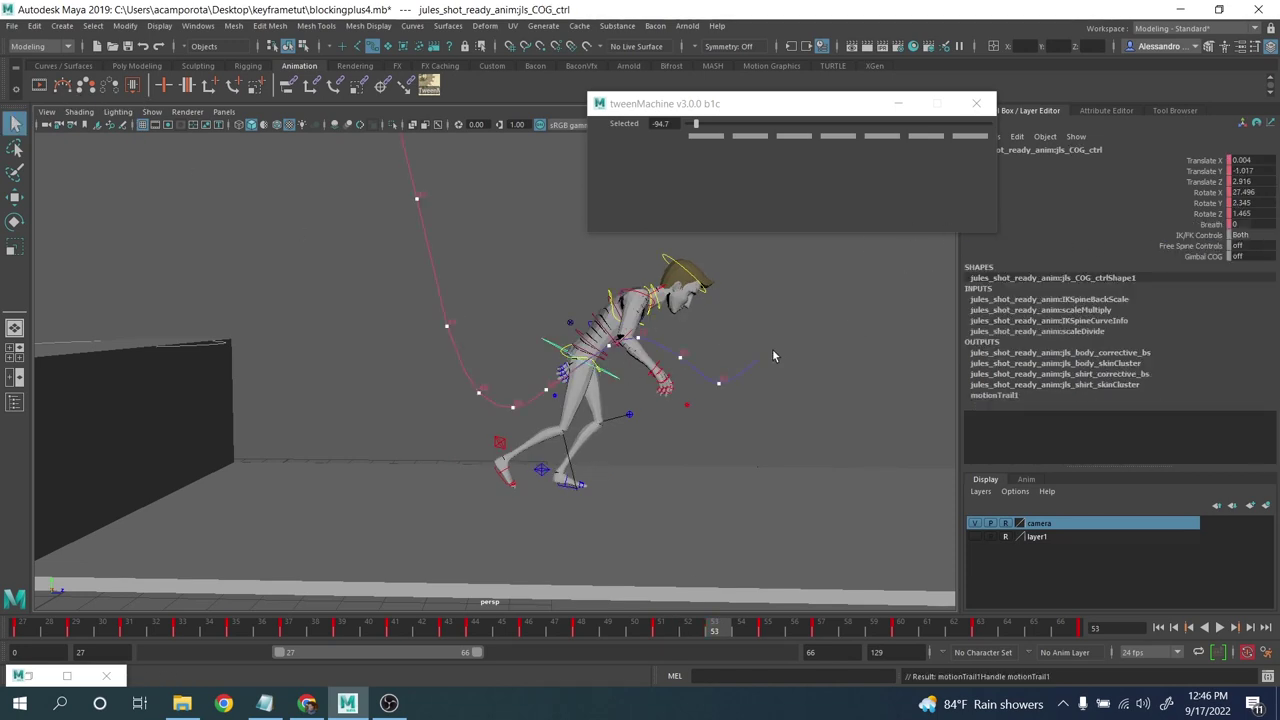
key("s")
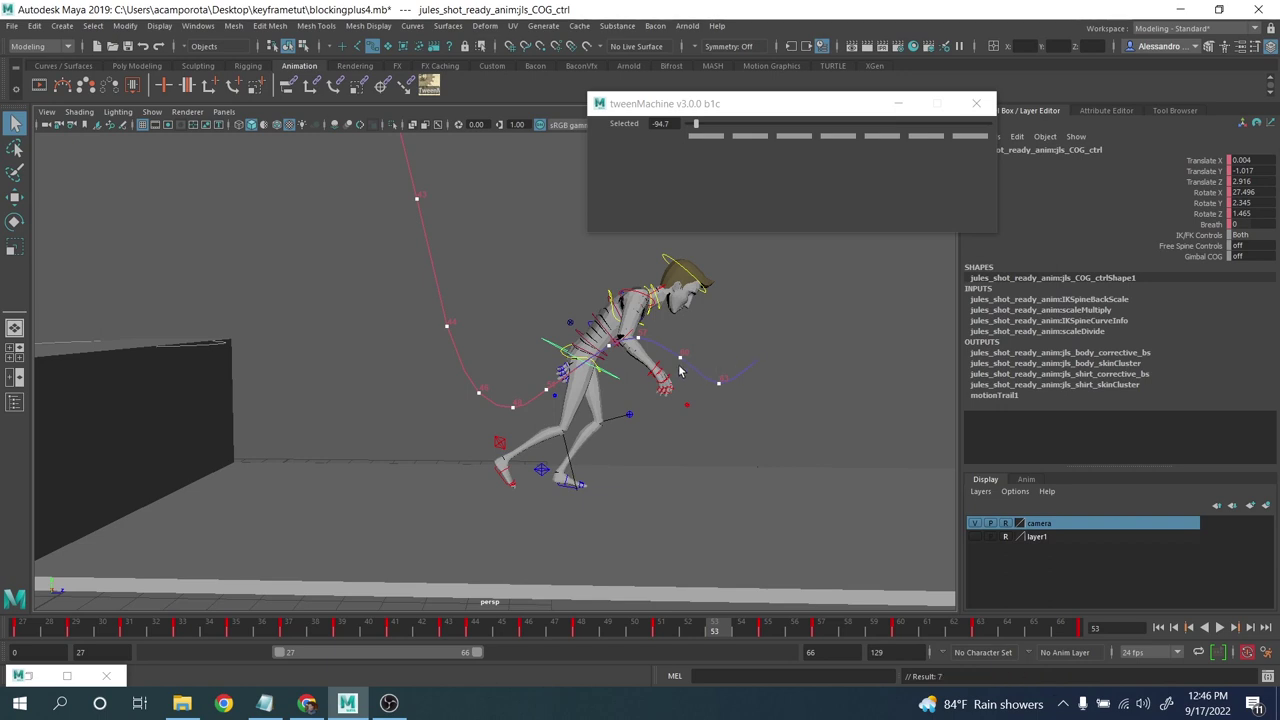
key("w")
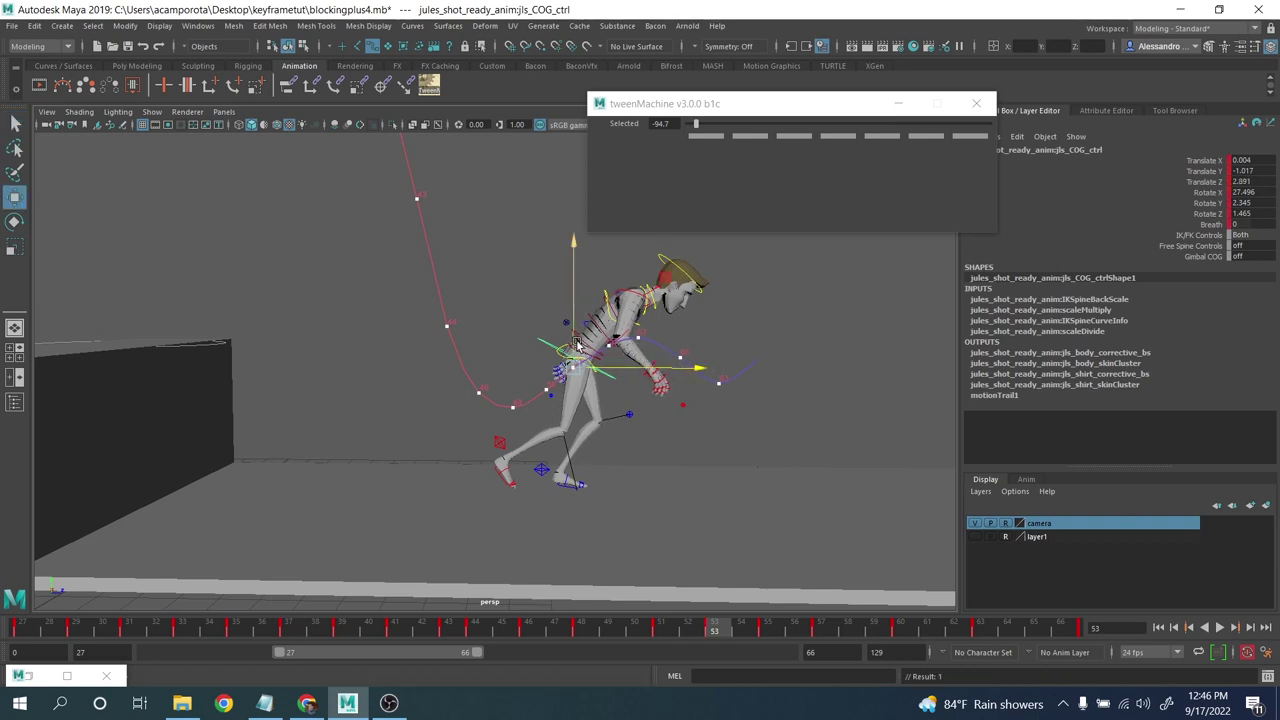
left_click_drag(577, 343, 576, 343)
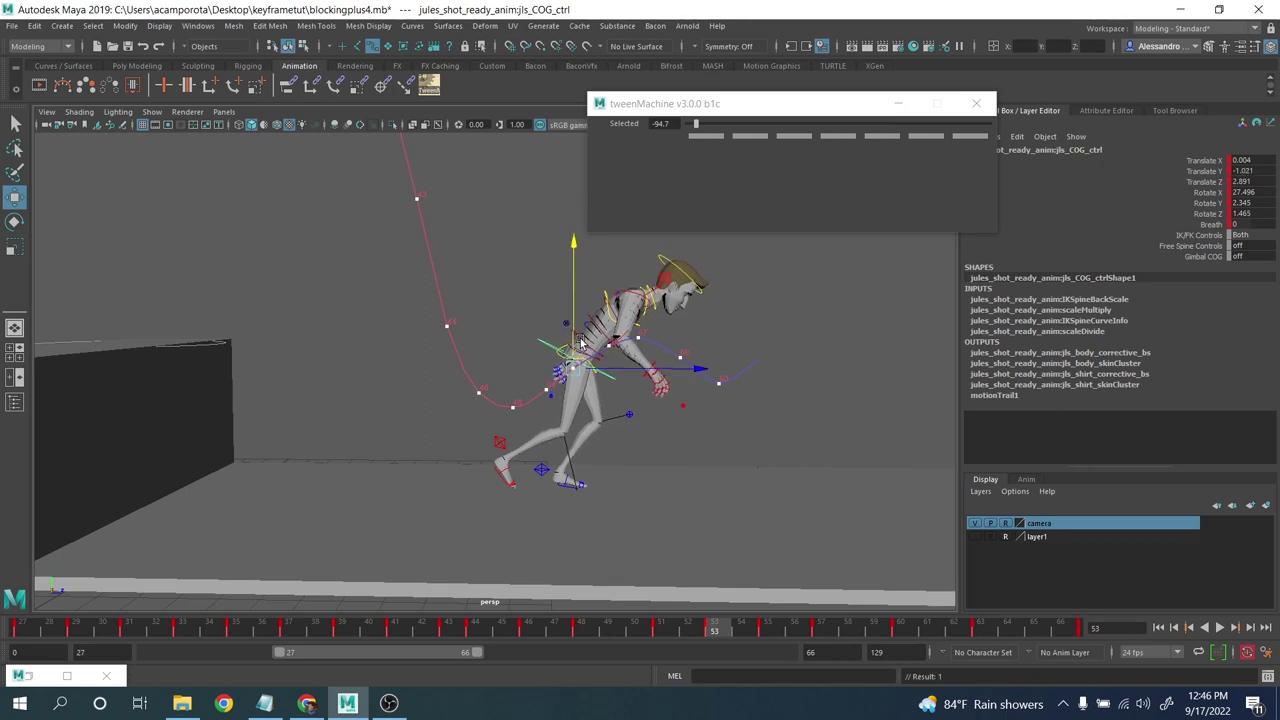
key("period")
left_click_drag(679, 346, 606, 325)
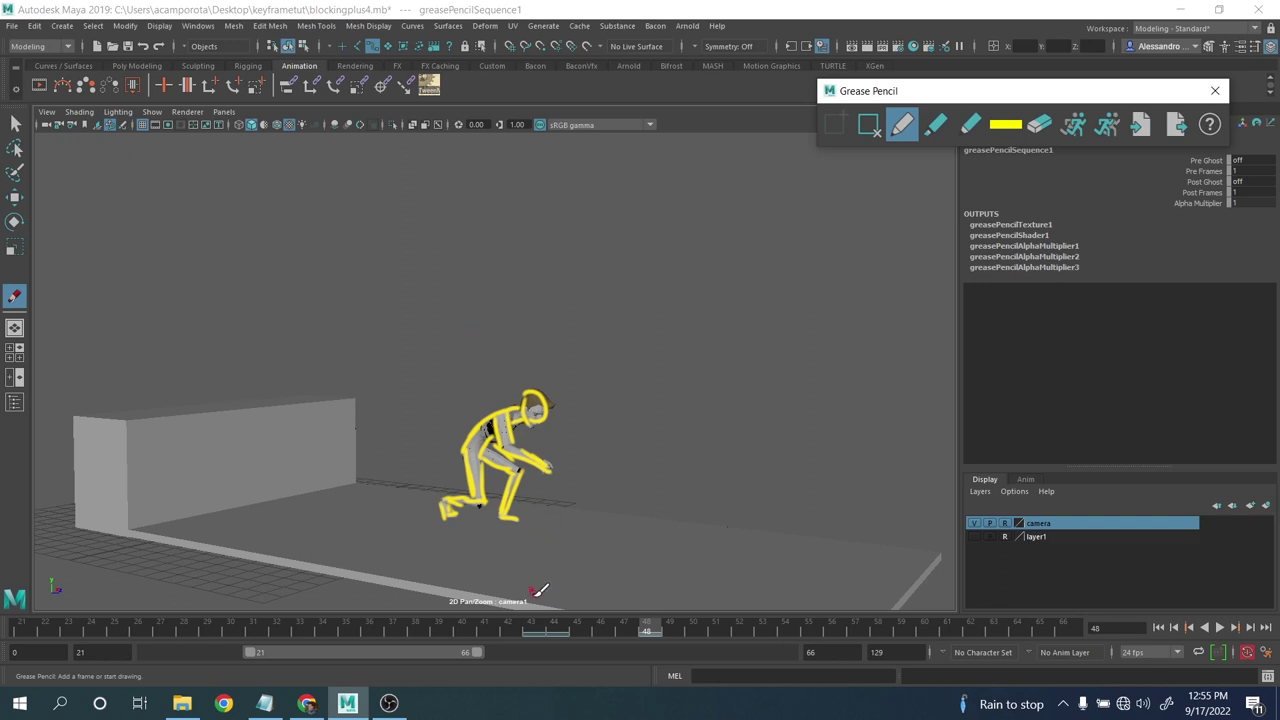
- Turn on grease pencil pre and post ghosting with two frames each, and scrub through the drawn landing poses
left_click_drag(528, 628, 600, 622)
left_click(1074, 146)
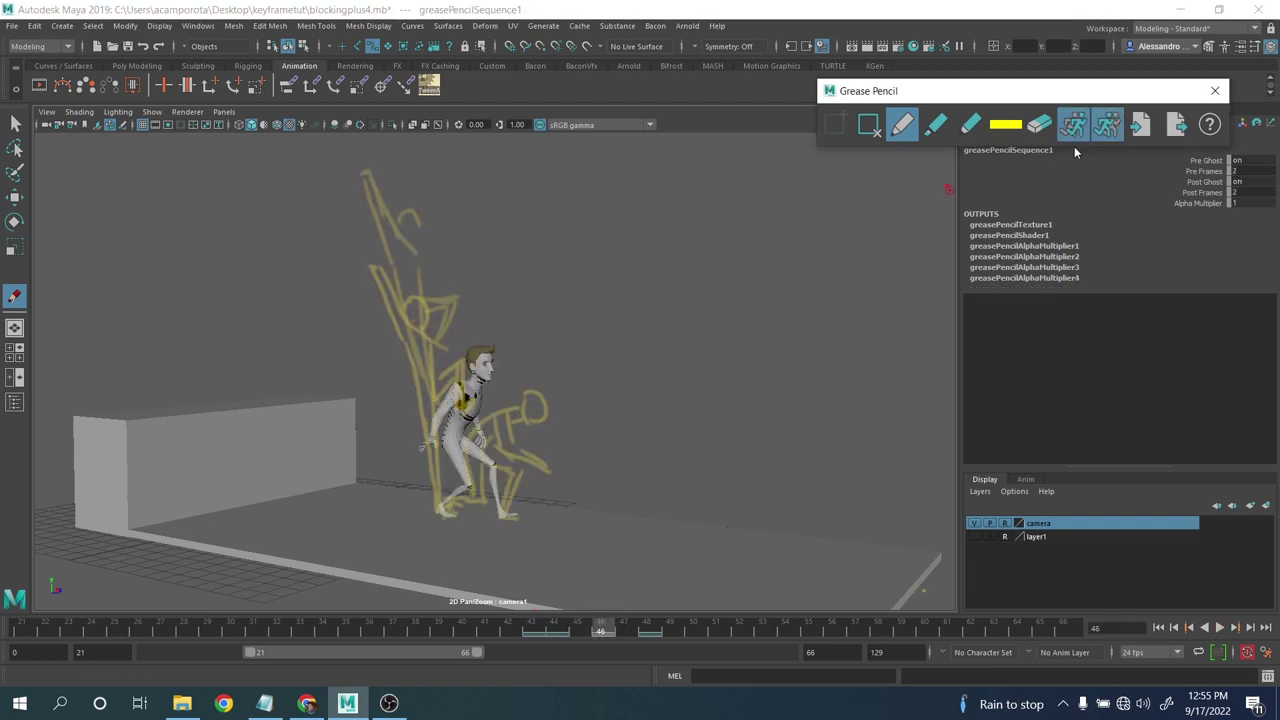
left_click_drag(531, 629, 646, 634)
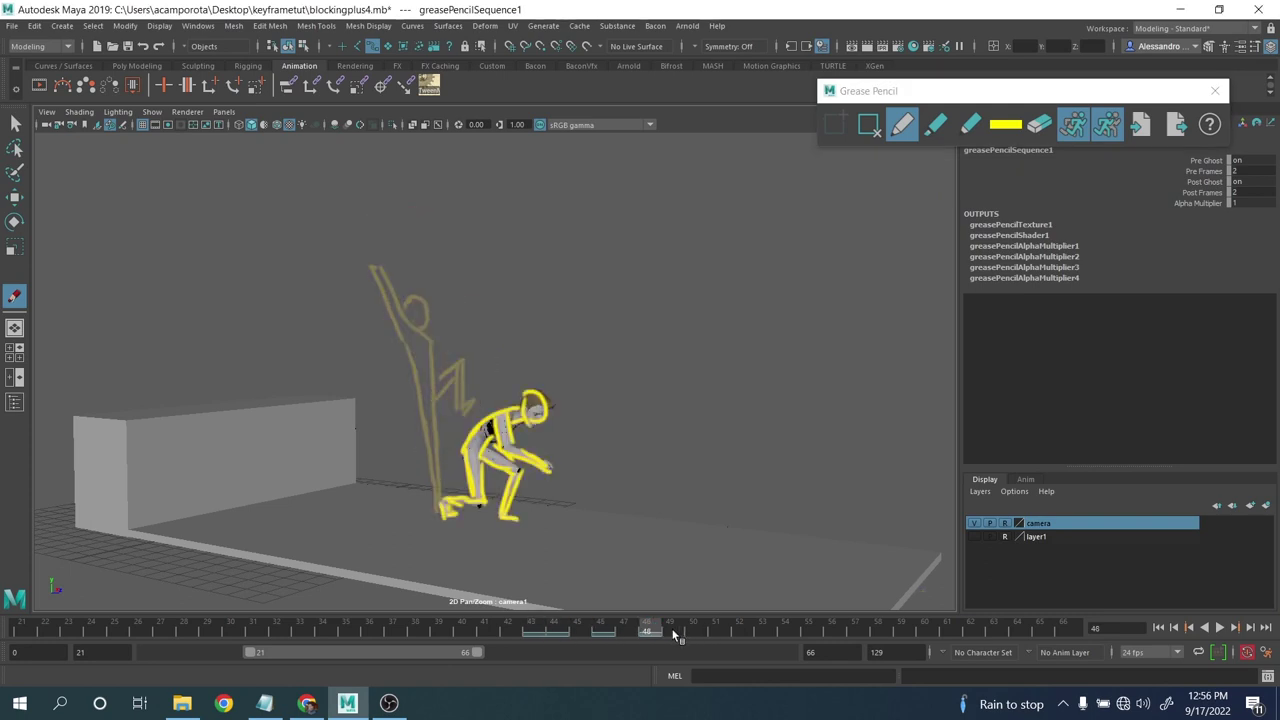
- Trace the character's torso, arm, legs and head at frame 51 with yellow grease pencil strokes
left_click(714, 628)
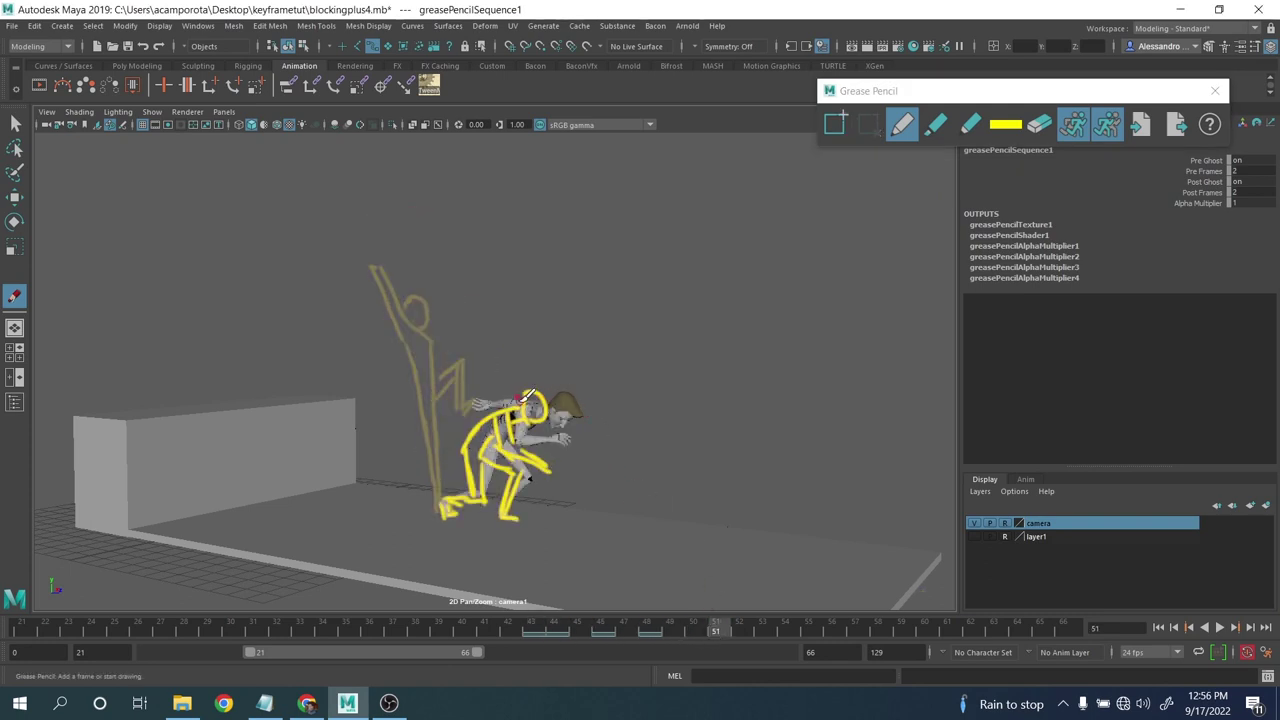
left_click(520, 407)
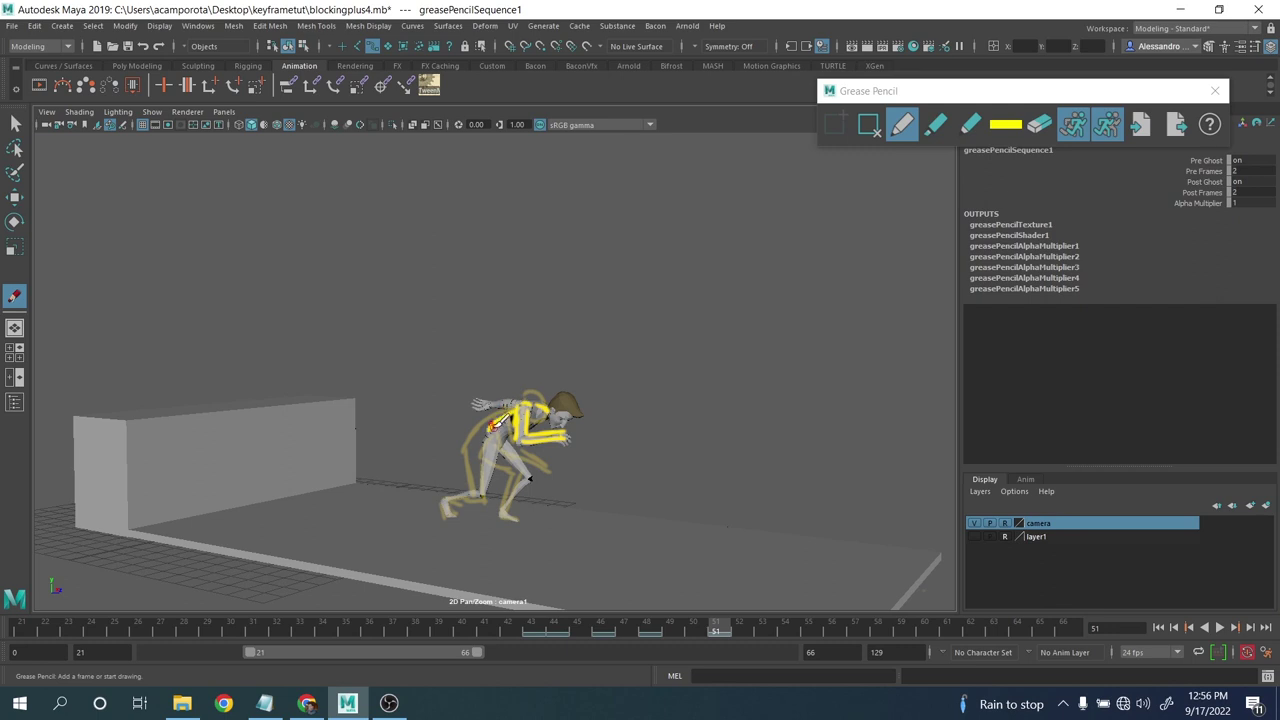
mouse_move(478, 486)
left_mouse_down()
mouse_move(452, 514)
mouse_move(473, 497)
left_mouse_up()
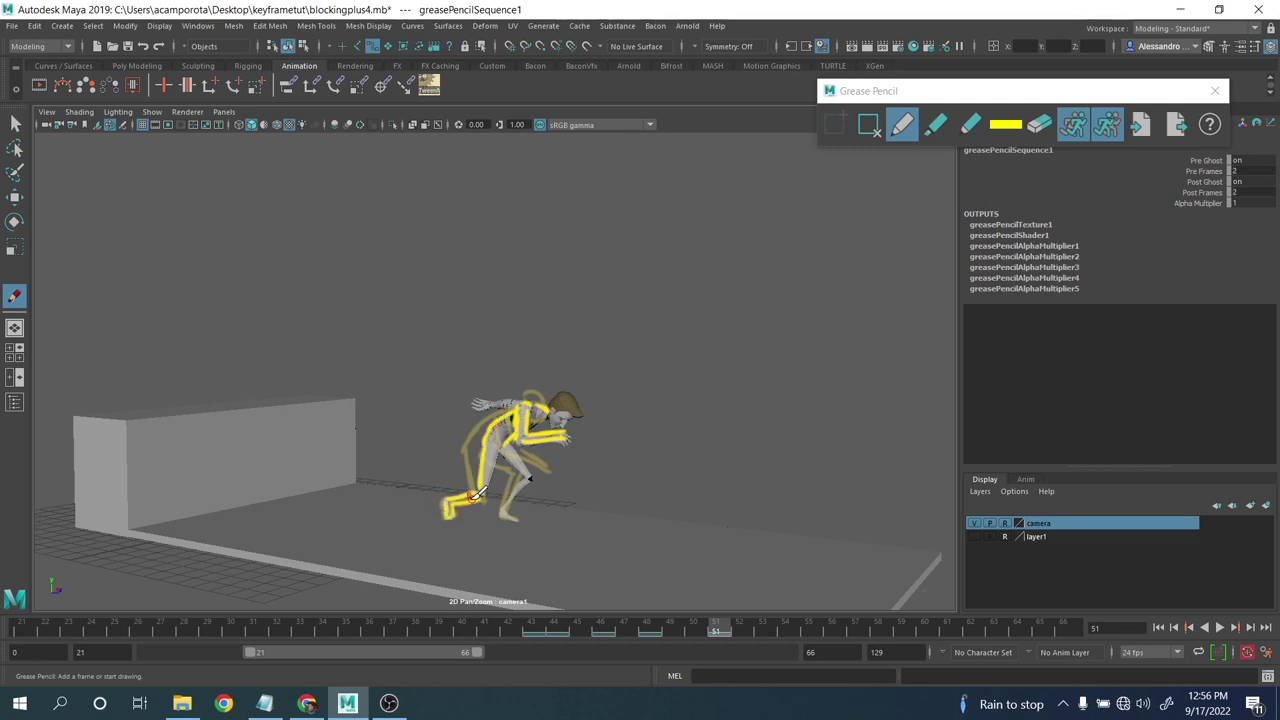
left_click_drag(507, 445, 484, 498)
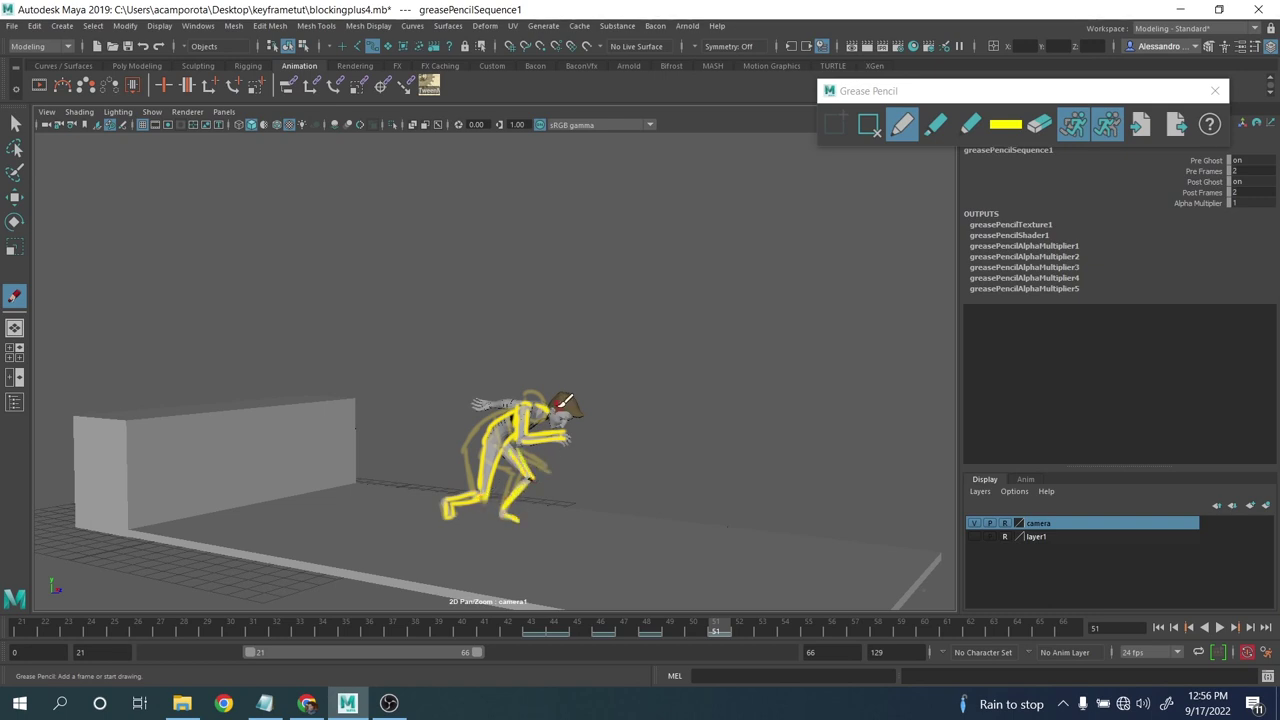
mouse_move(565, 401)
left_mouse_down()
mouse_move(548, 414)
mouse_move(556, 396)
mouse_move(572, 400)
mouse_move(560, 410)
left_mouse_up()
- Switch the grease pencil to green and mark the hand's position on the drawings at frames 43, 44, 48 and 51
left_click(1008, 125)
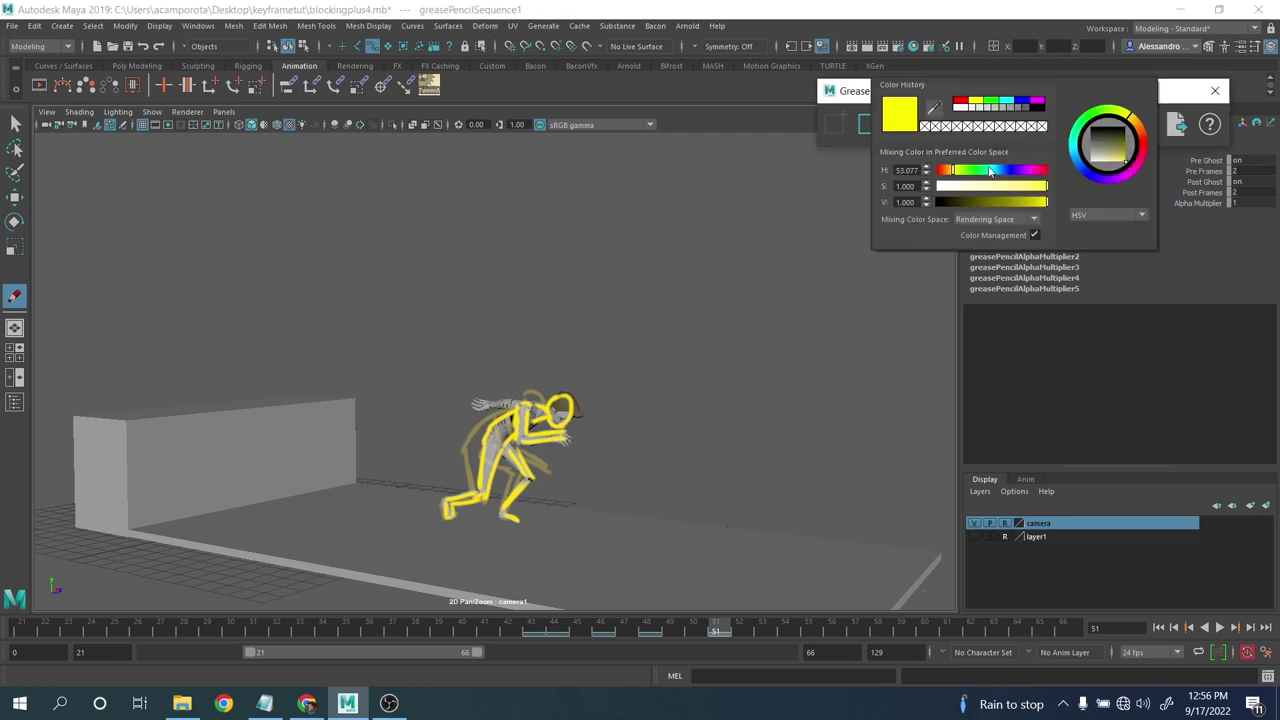
left_click_drag(990, 172, 980, 172)
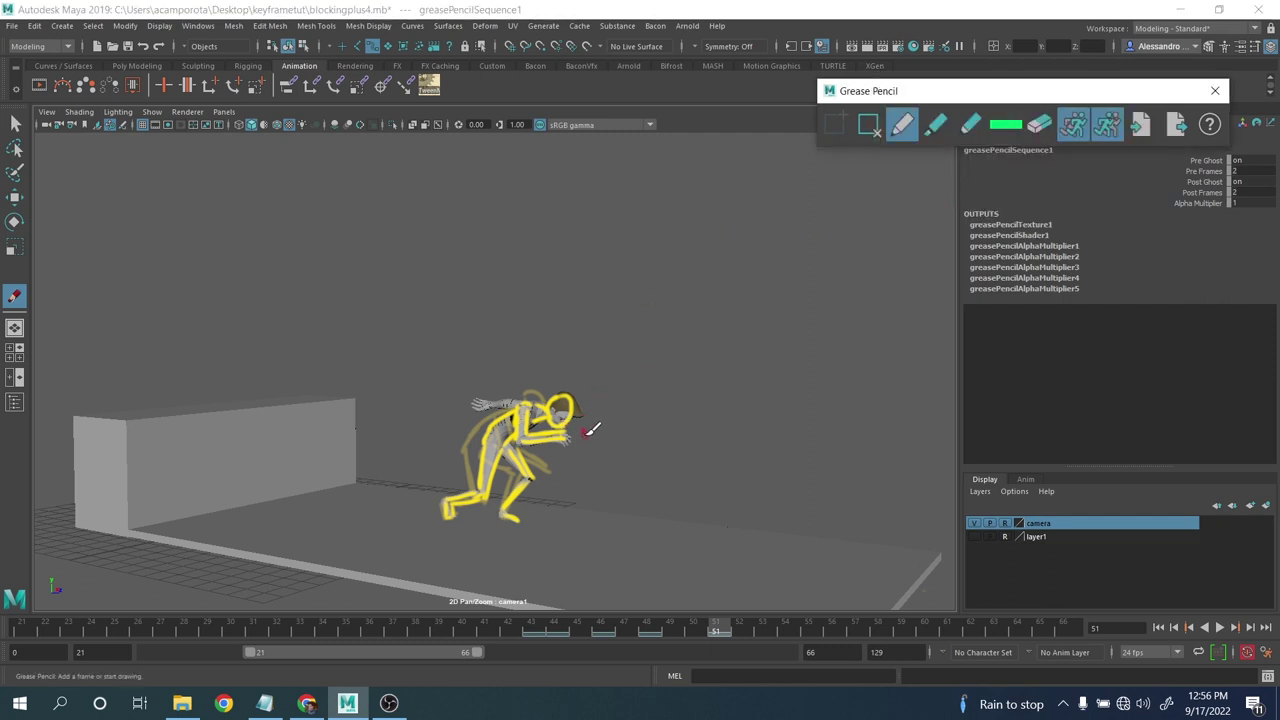
left_click(531, 630)
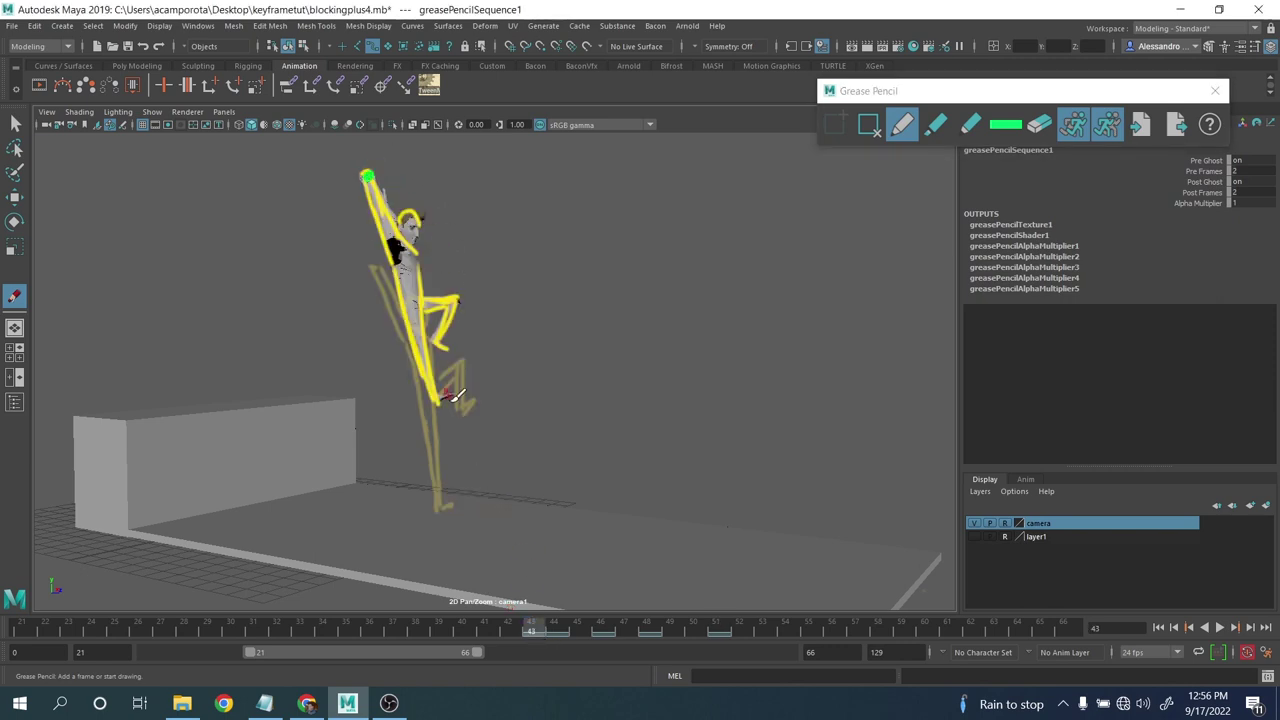
left_click(555, 630)
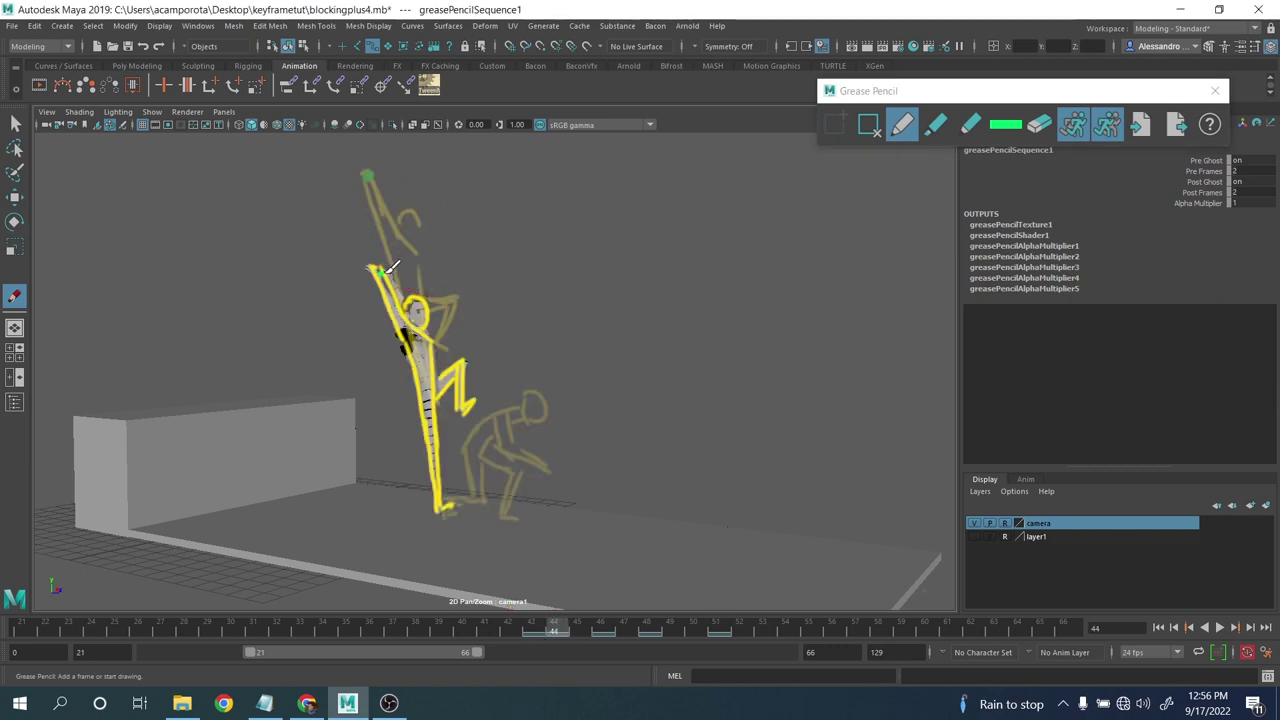
left_click(603, 626)
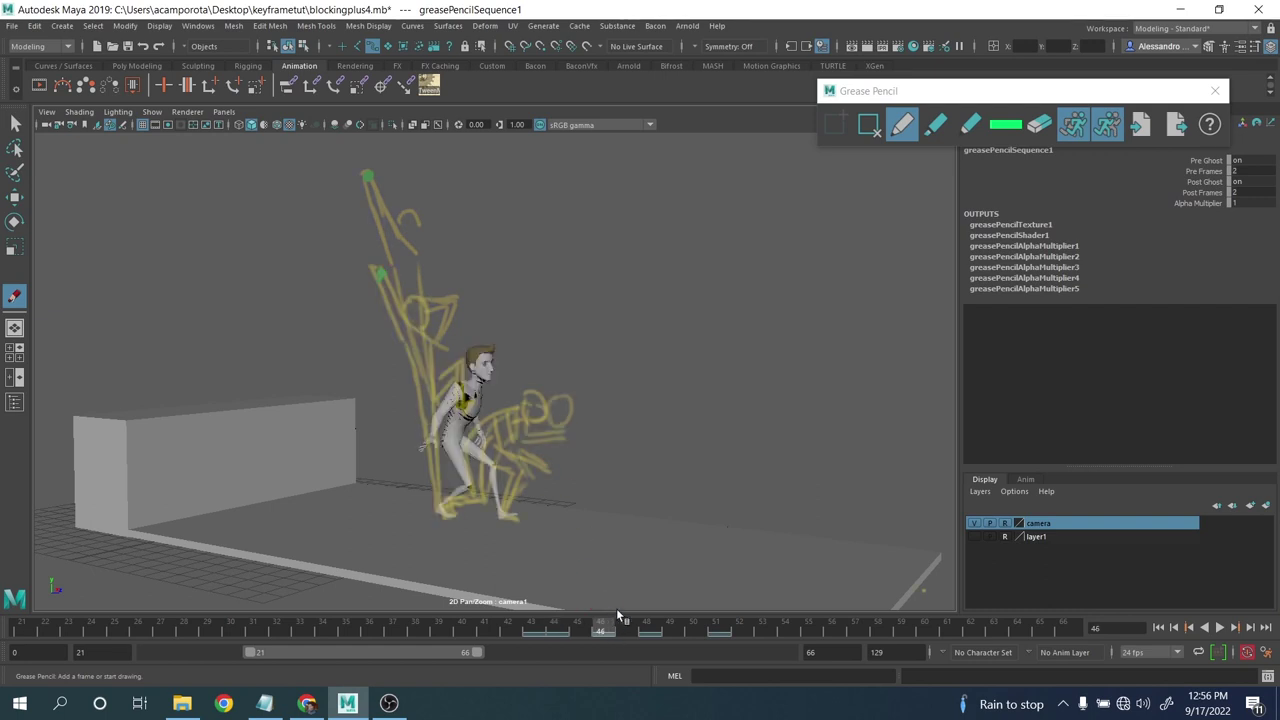
left_click(658, 632)
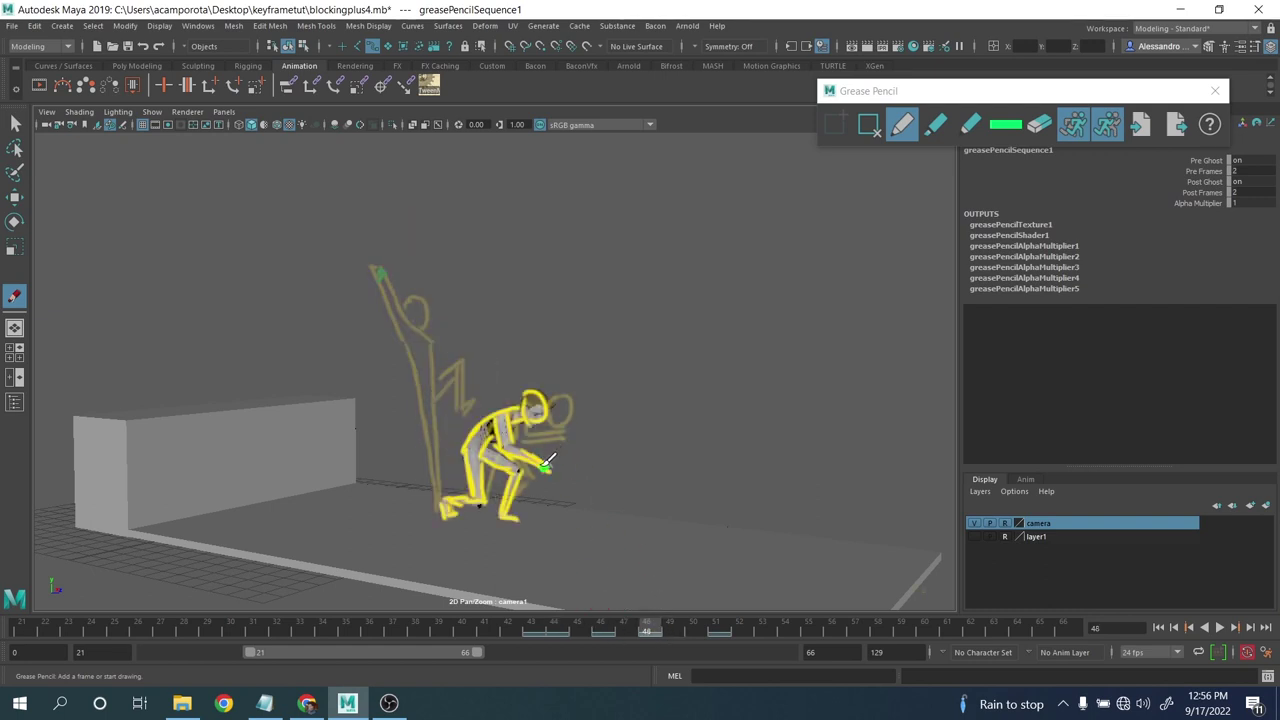
left_click(718, 632)
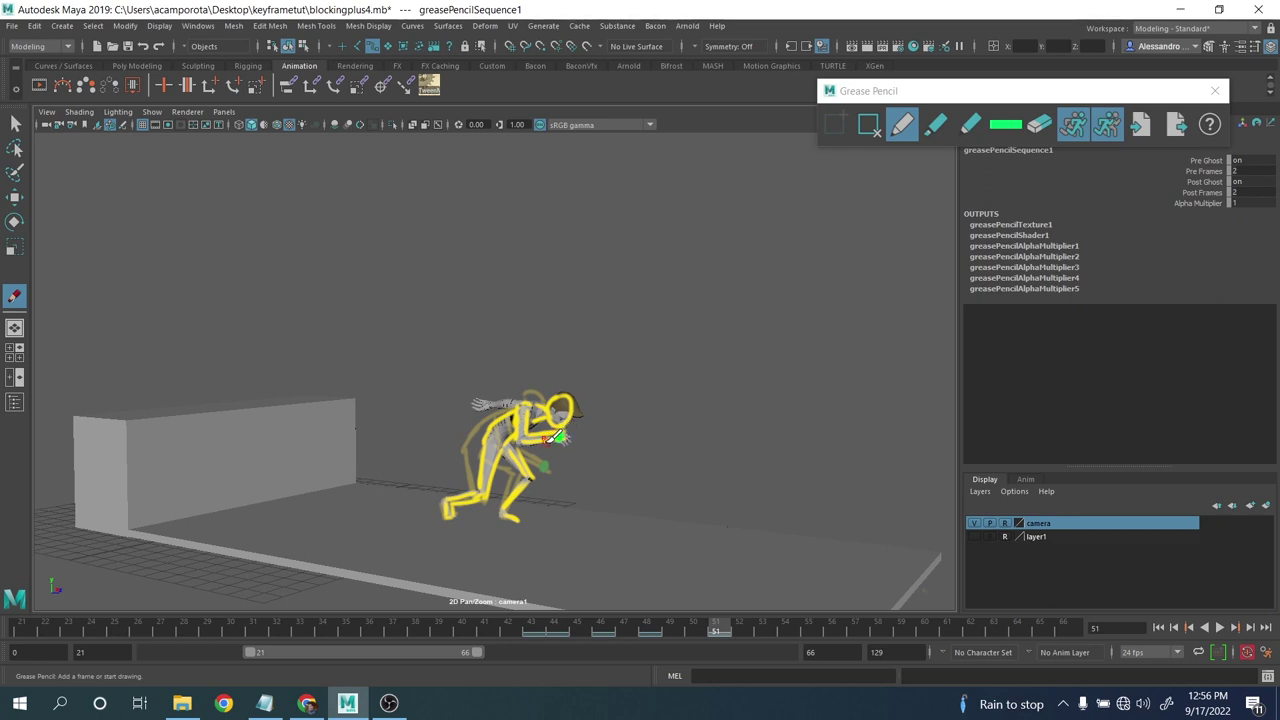
- At frame 46, draw a green arc through the ghosted hand marks and sketch the arm reaching a hand marker on it
left_click(600, 631)
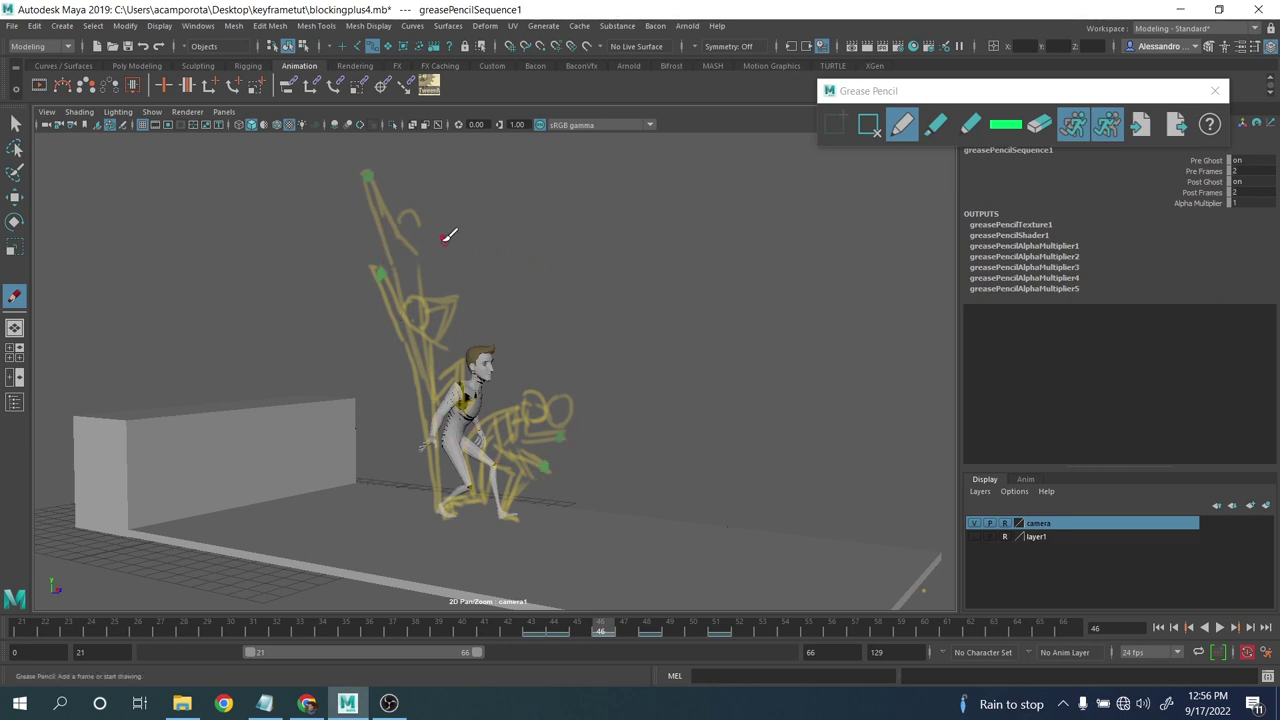
left_click_drag(371, 178, 375, 222)
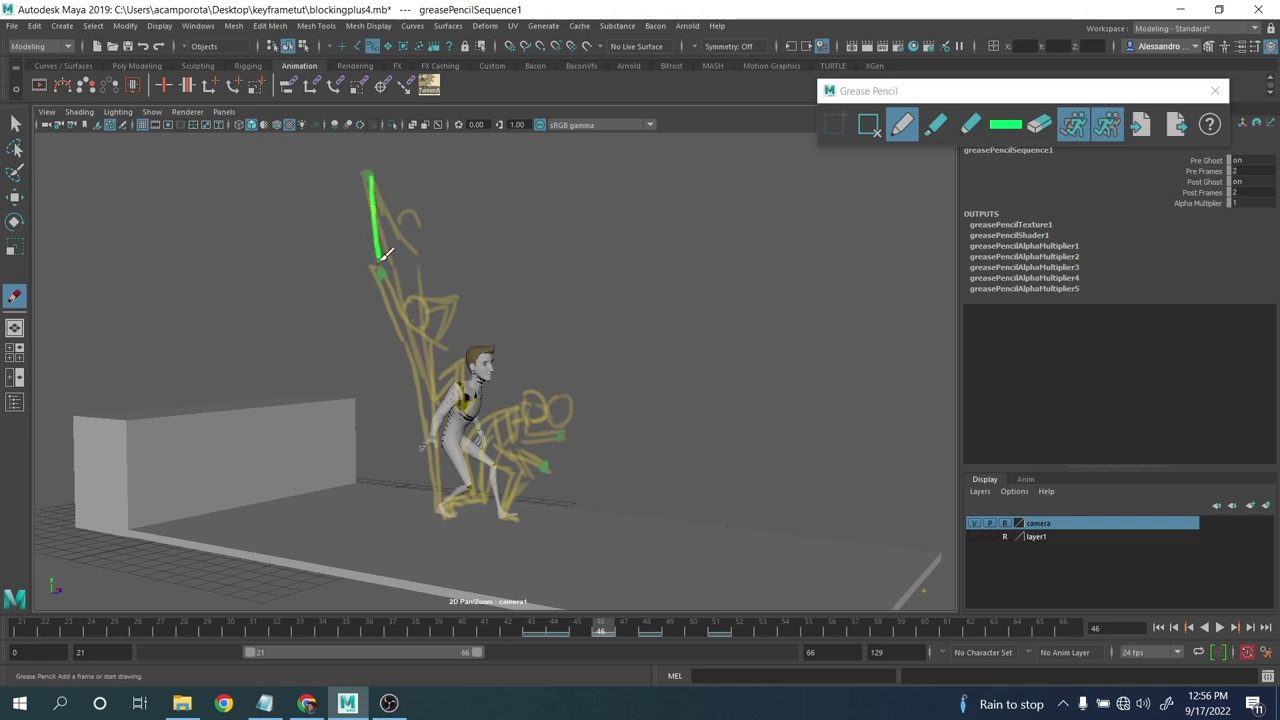
mouse_move(390, 280)
left_mouse_down()
mouse_move(450, 436)
mouse_move(504, 469)
left_mouse_up()
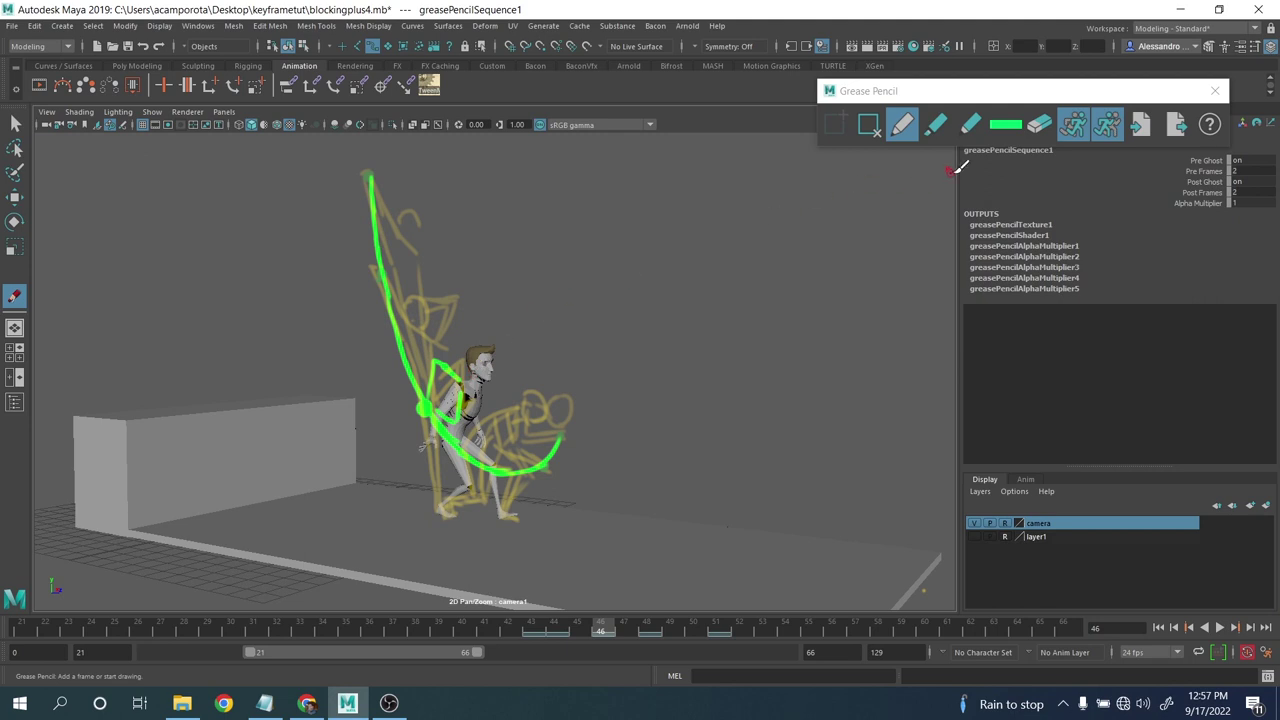
- Erase the green arc at frame 46, leaving the hand marker and lower arm lines
left_click(1038, 125)
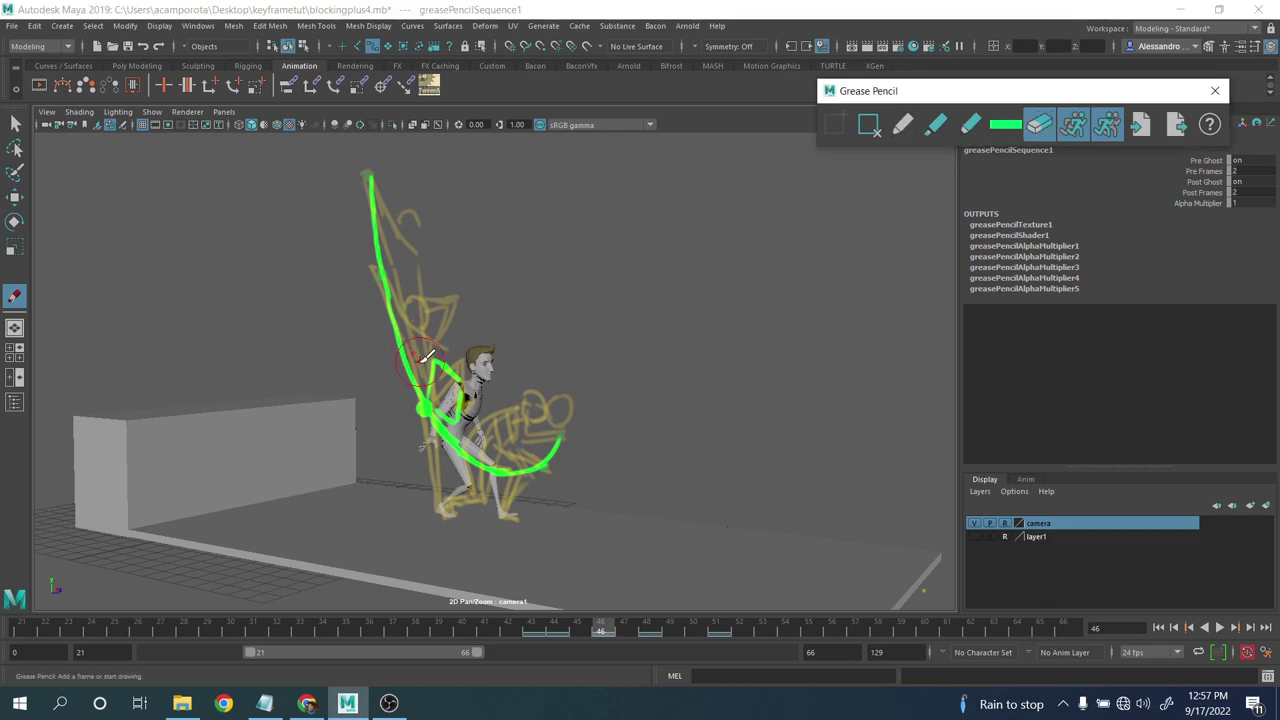
left_click_drag(423, 362, 430, 362)
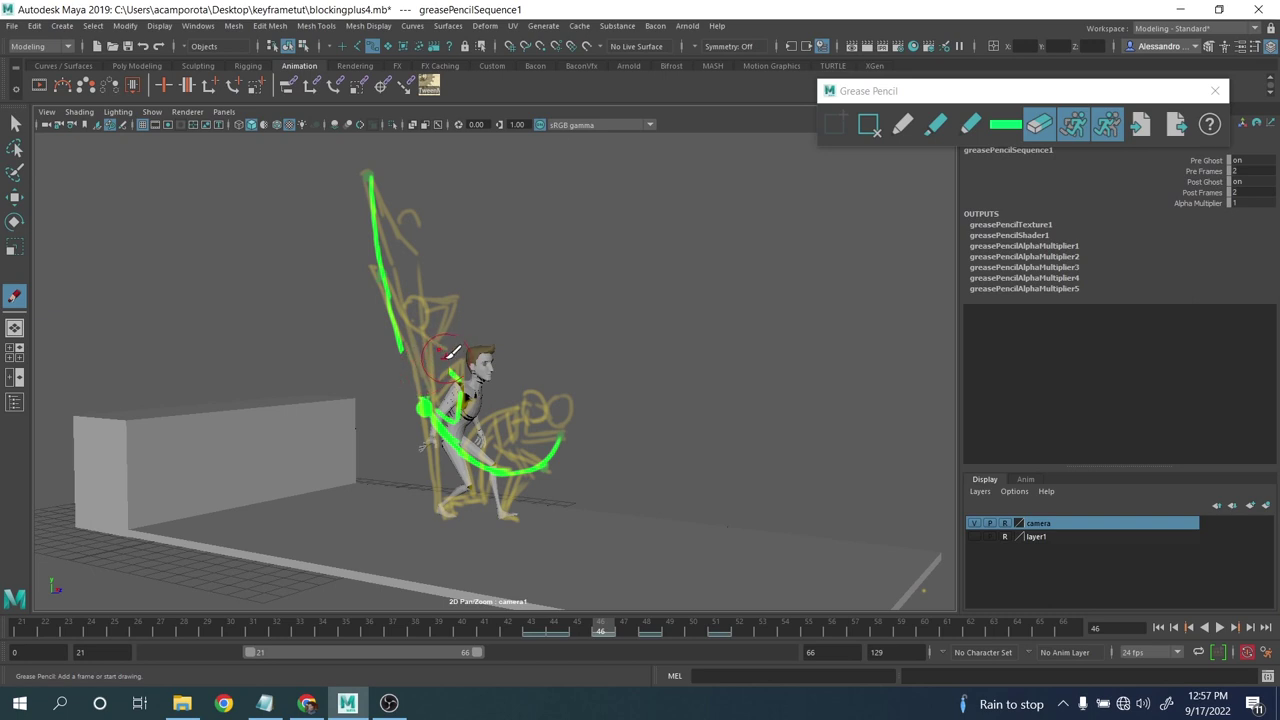
left_click_drag(370, 178, 378, 262)
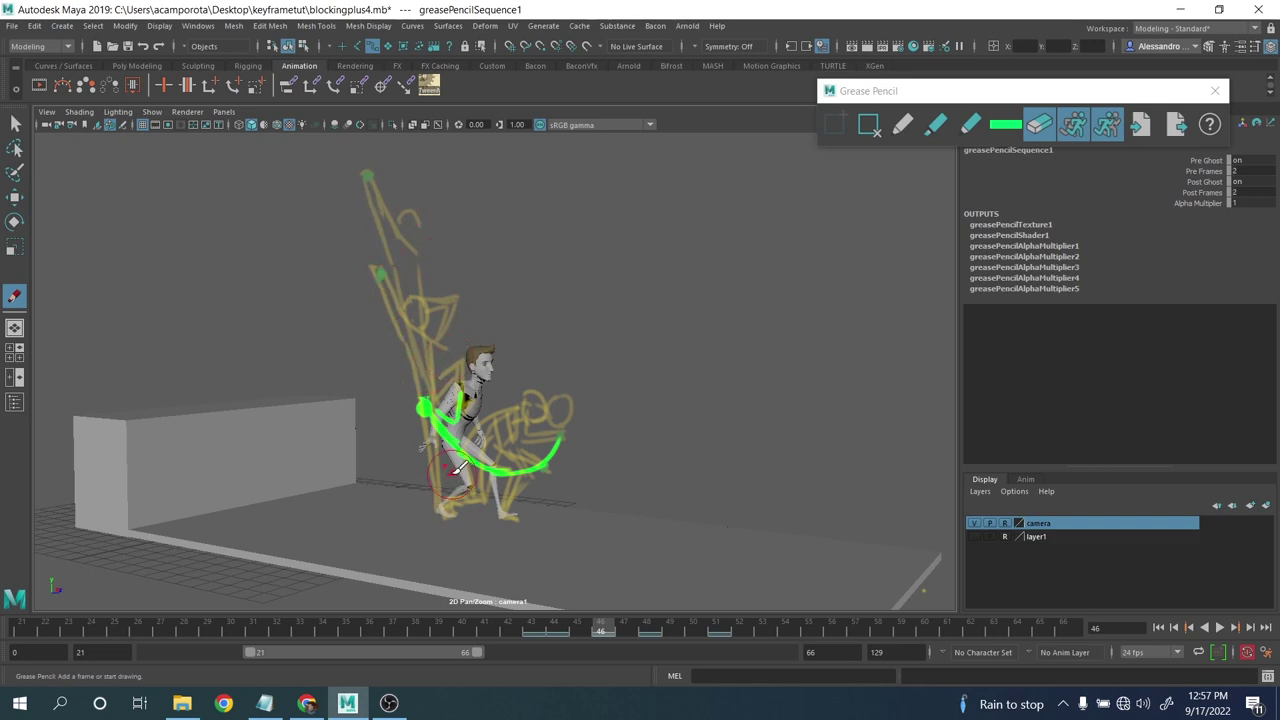
left_click_drag(440, 442, 577, 423)
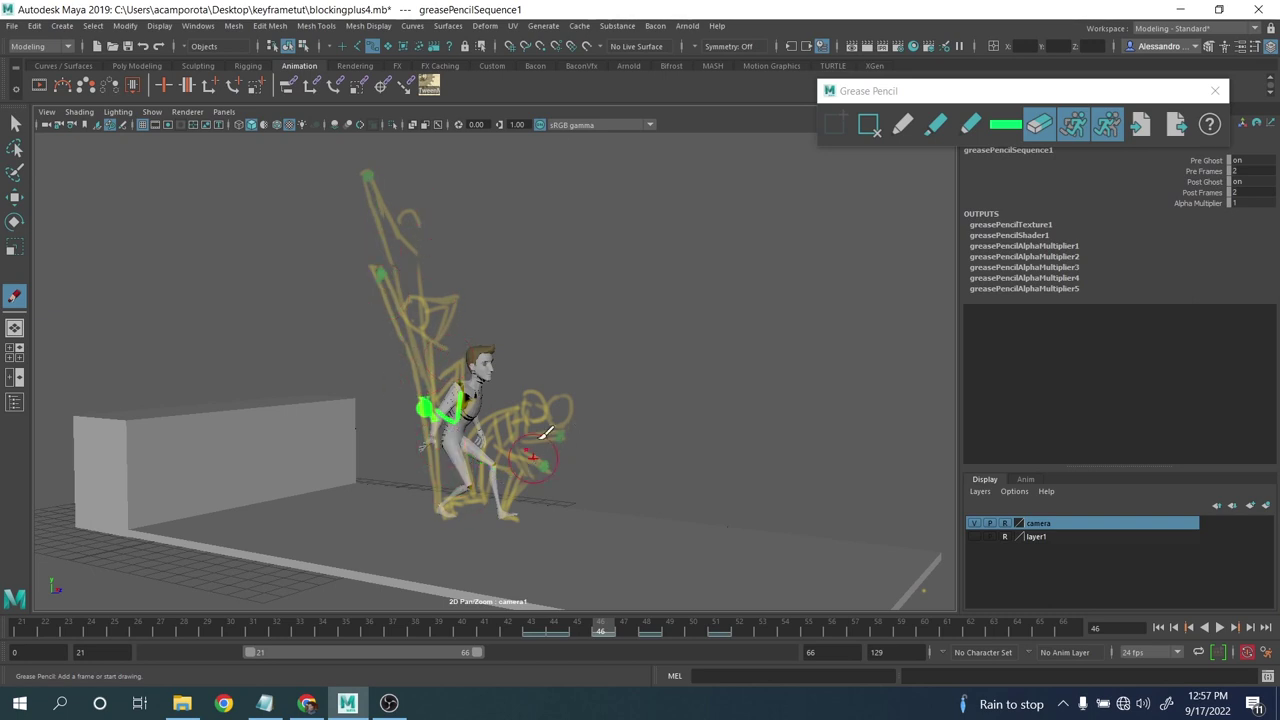
- Set the pencil color to yellow, erase the remaining green arm lines at frame 46, and redraw the arm
left_click(1005, 125)
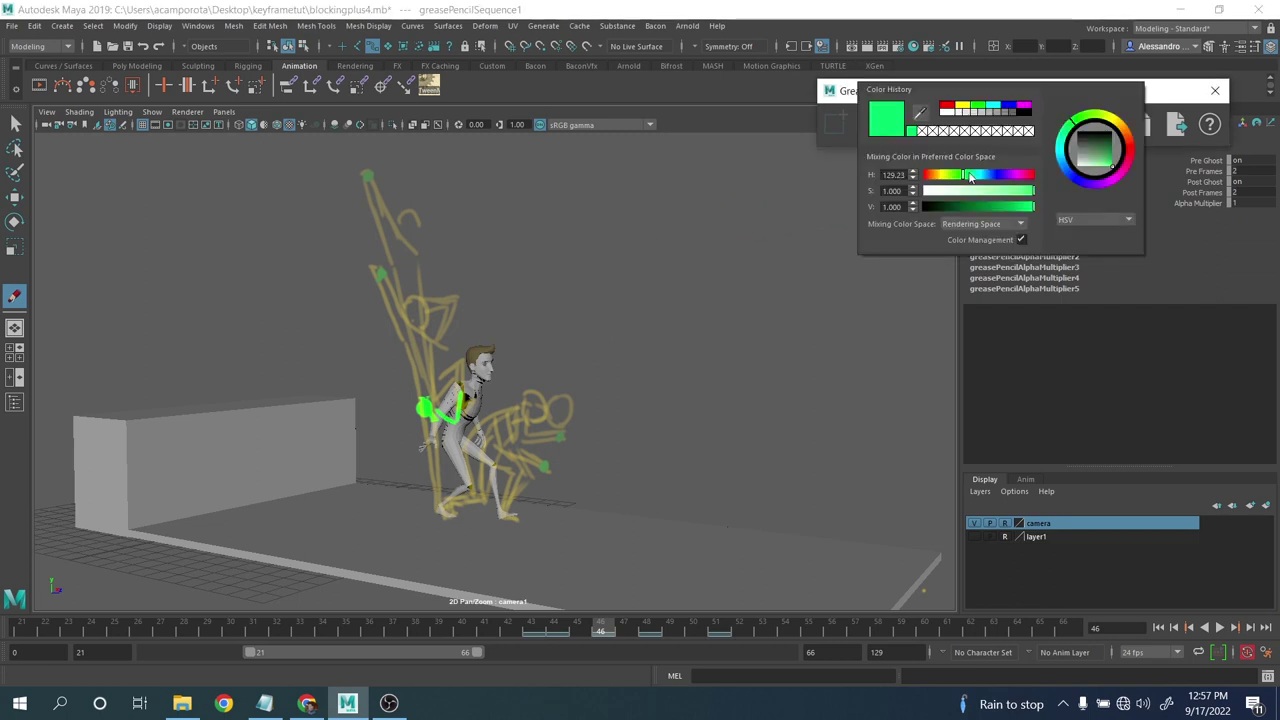
left_click(950, 178)
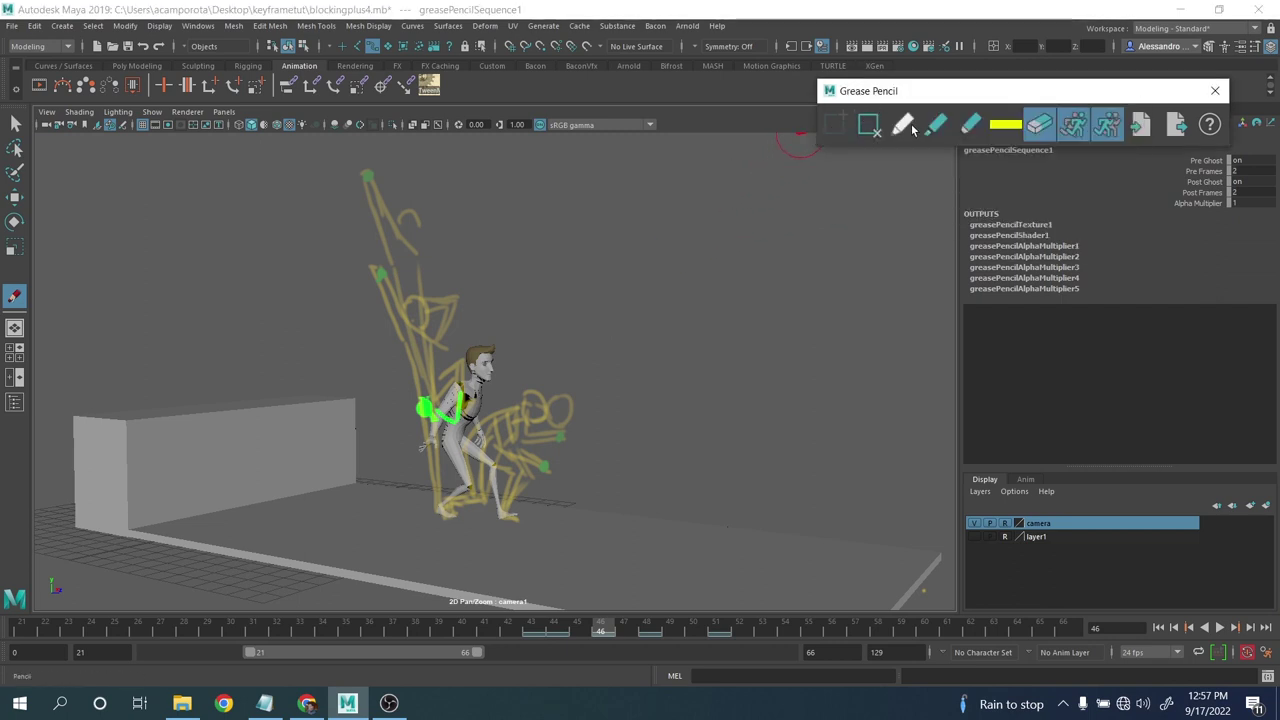
left_click(898, 125)
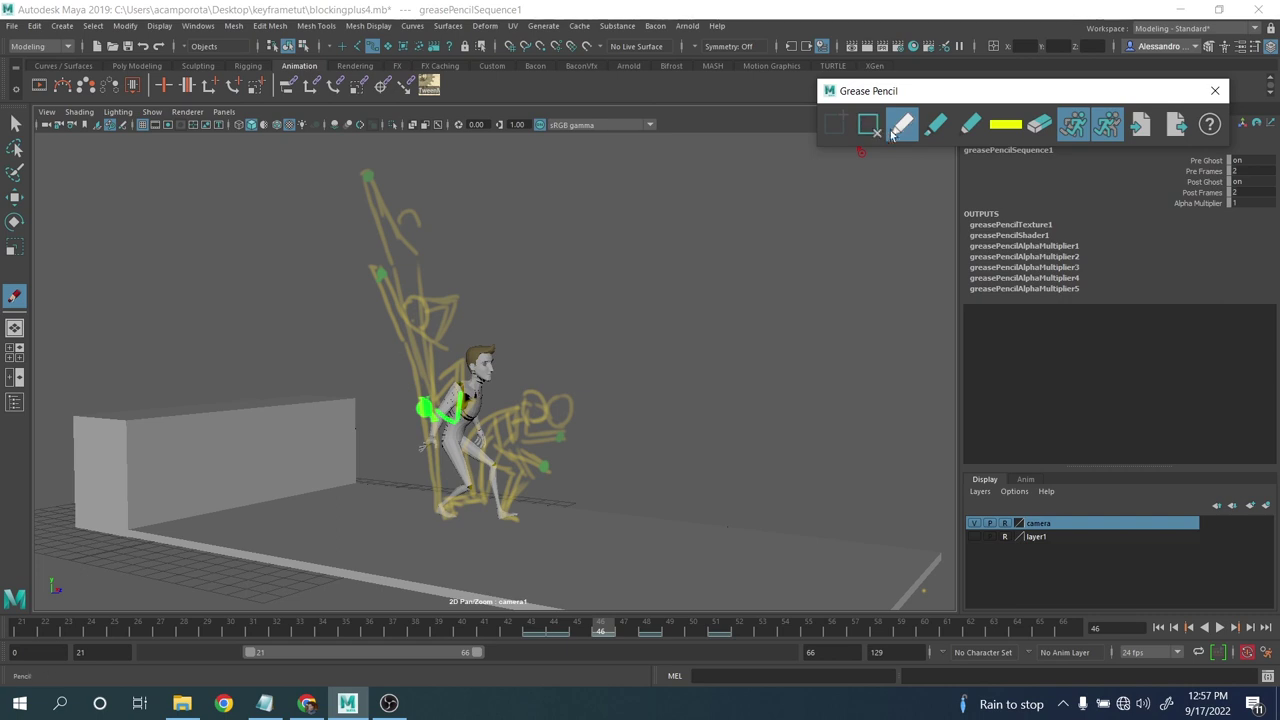
left_click(1040, 127)
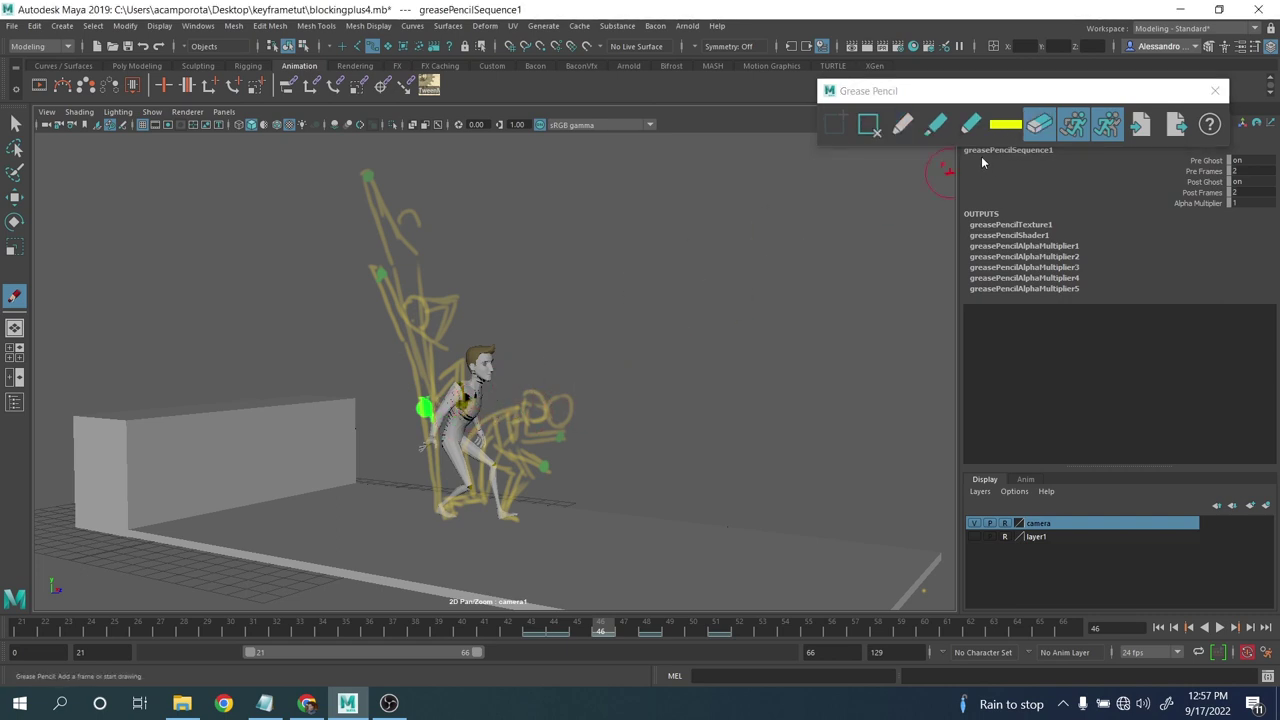
left_click(901, 124)
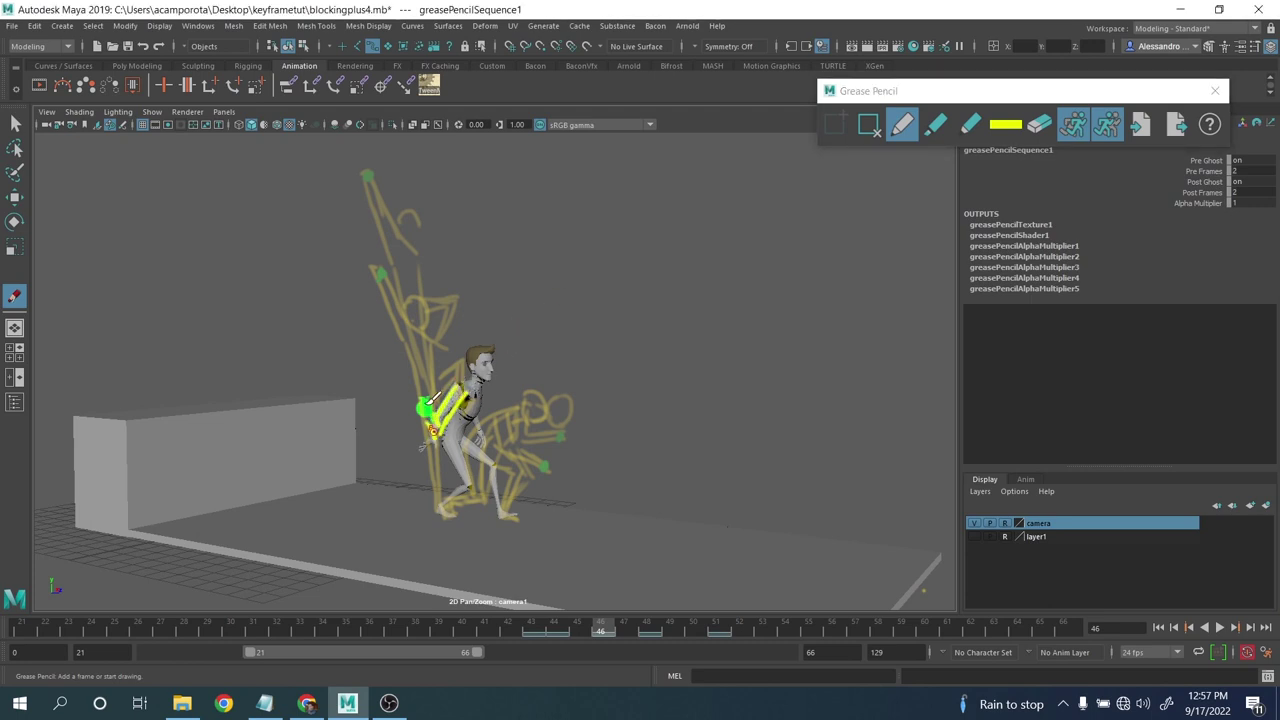
- Erase the round green hand marker at frame 46 and sketch the trailing forearm and hand in yellow
left_click(1040, 125)
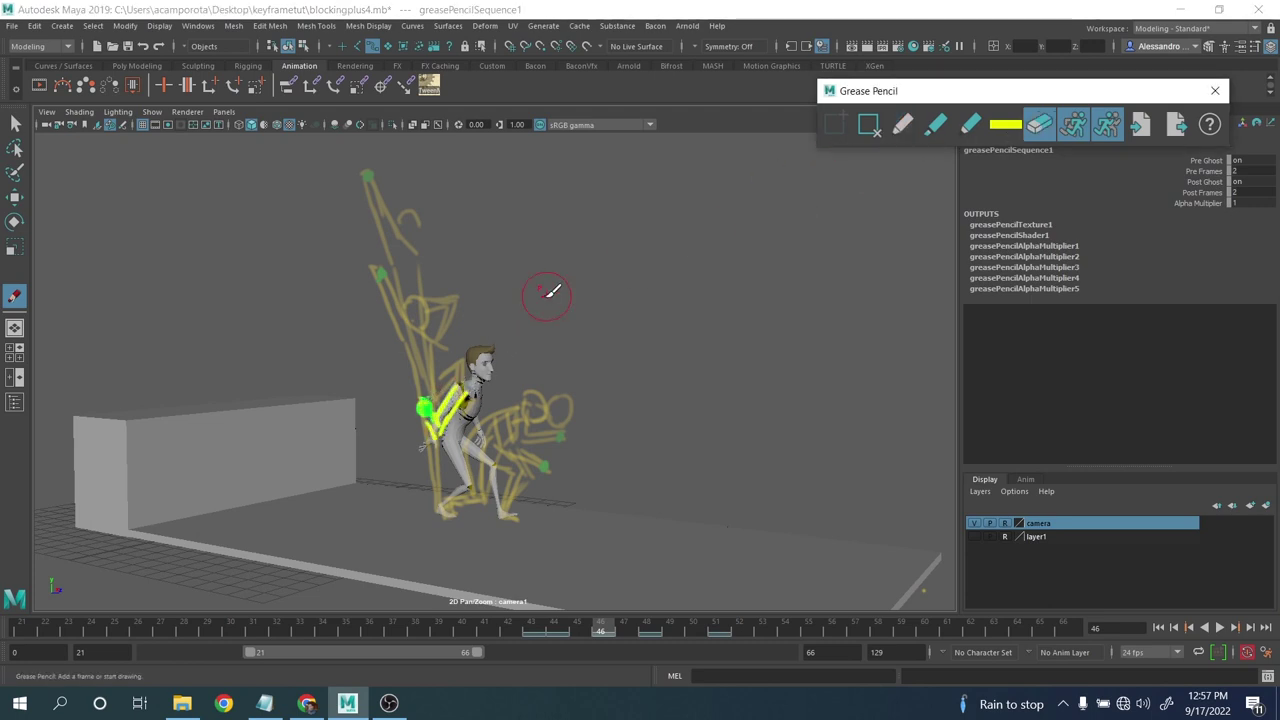
left_click_drag(412, 385, 418, 389)
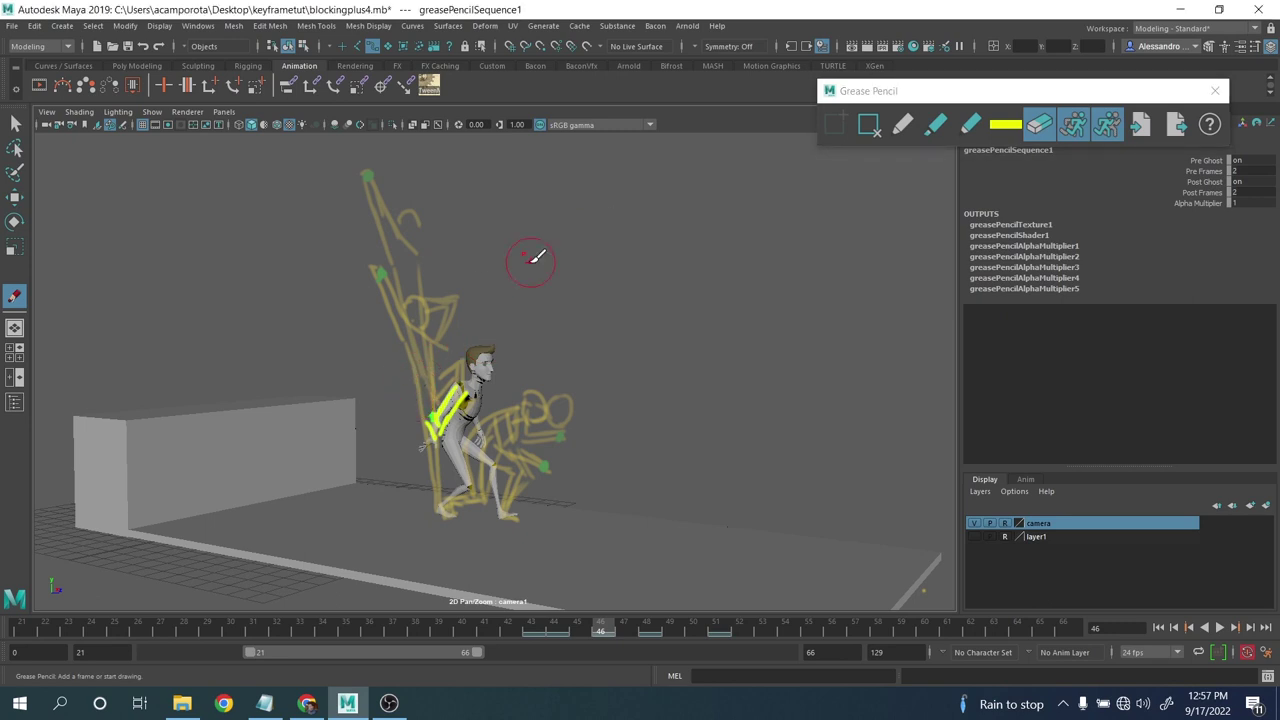
left_click(901, 124)
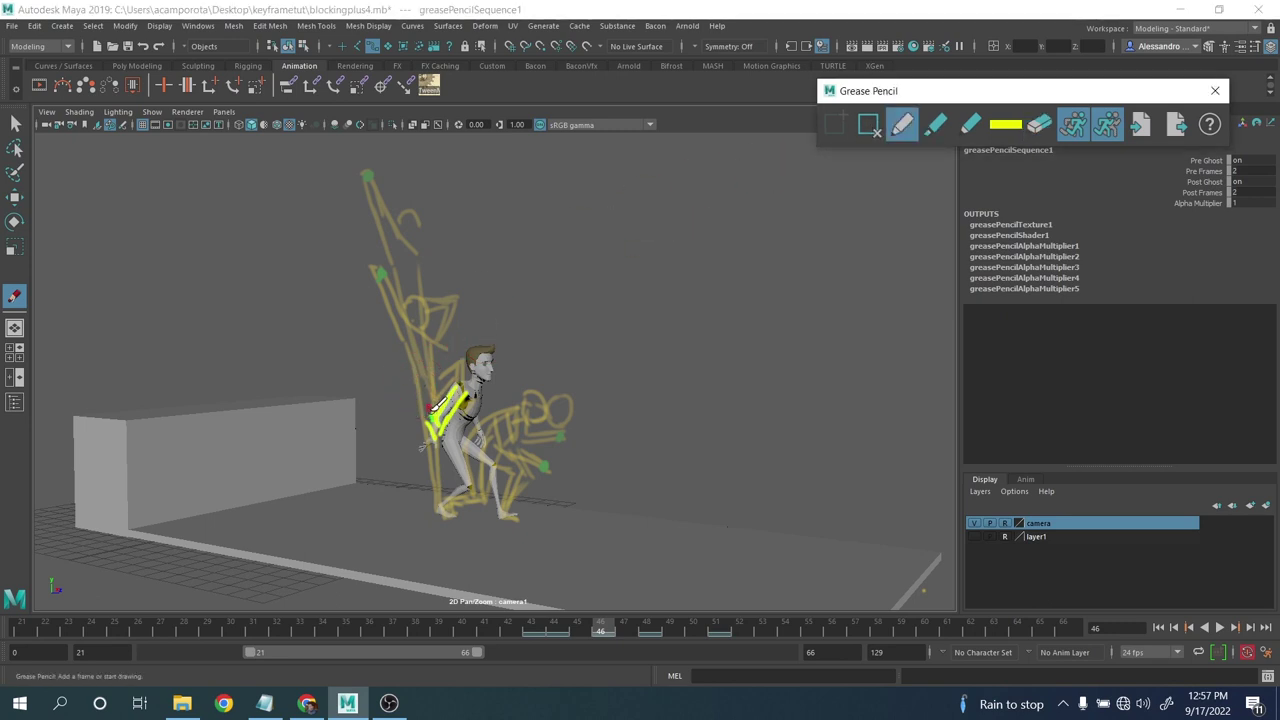
mouse_move(432, 408)
left_mouse_down()
mouse_move(440, 401)
mouse_move(429, 425)
left_mouse_up()
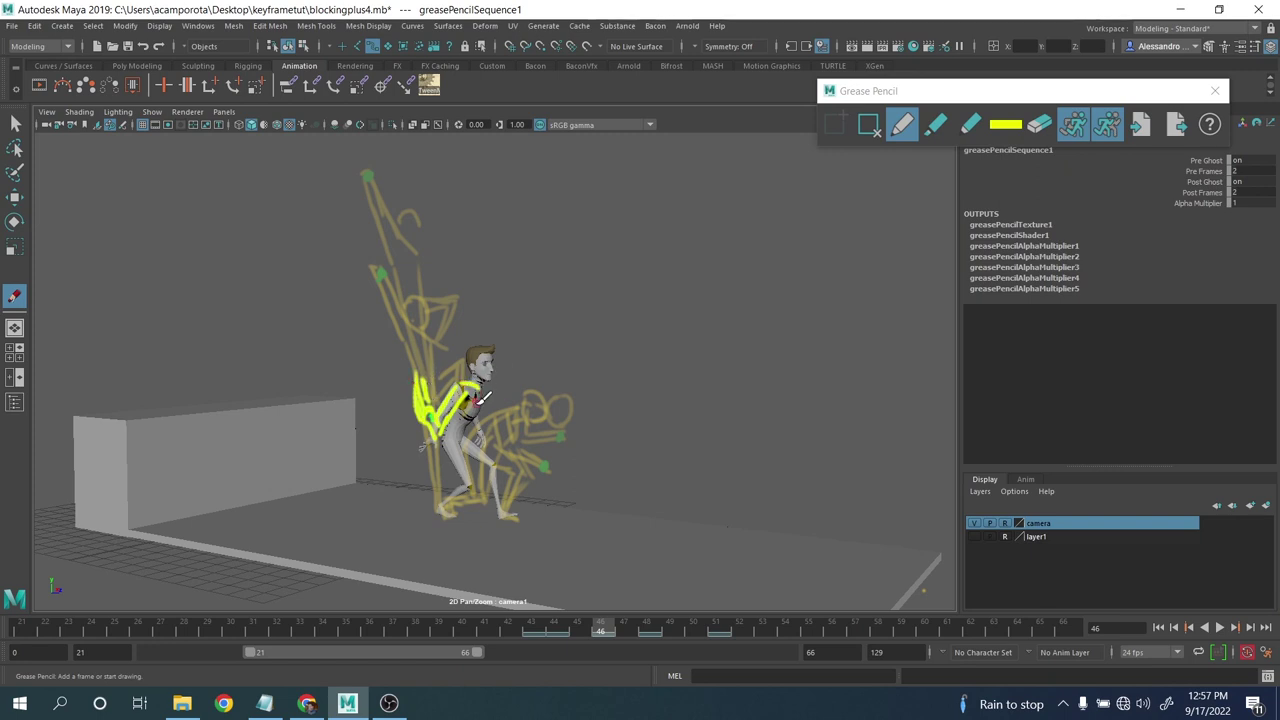
- Trace the torso, legs and head in yellow at frame 46, and compare the drawing with those at frames 44 and 48
mouse_move(476, 384)
left_mouse_down()
mouse_move(465, 486)
mouse_move(443, 513)
mouse_move(455, 508)
left_mouse_up()
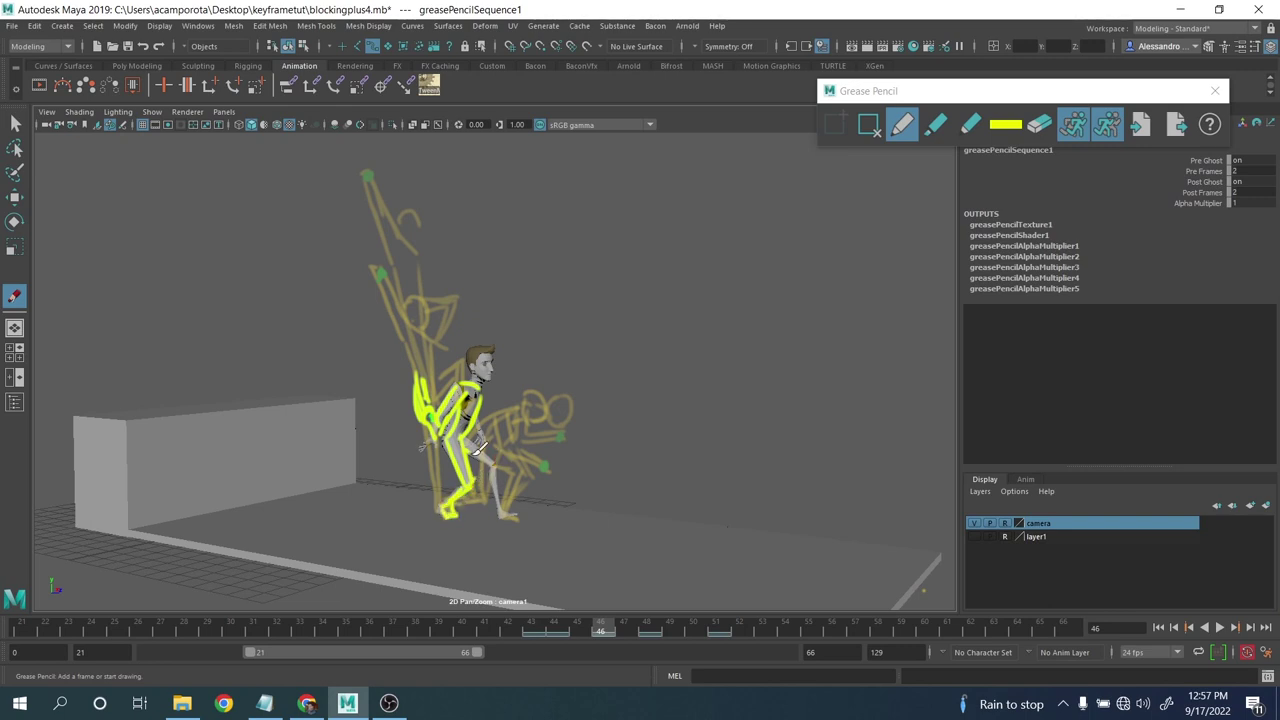
left_click_drag(503, 478, 516, 514)
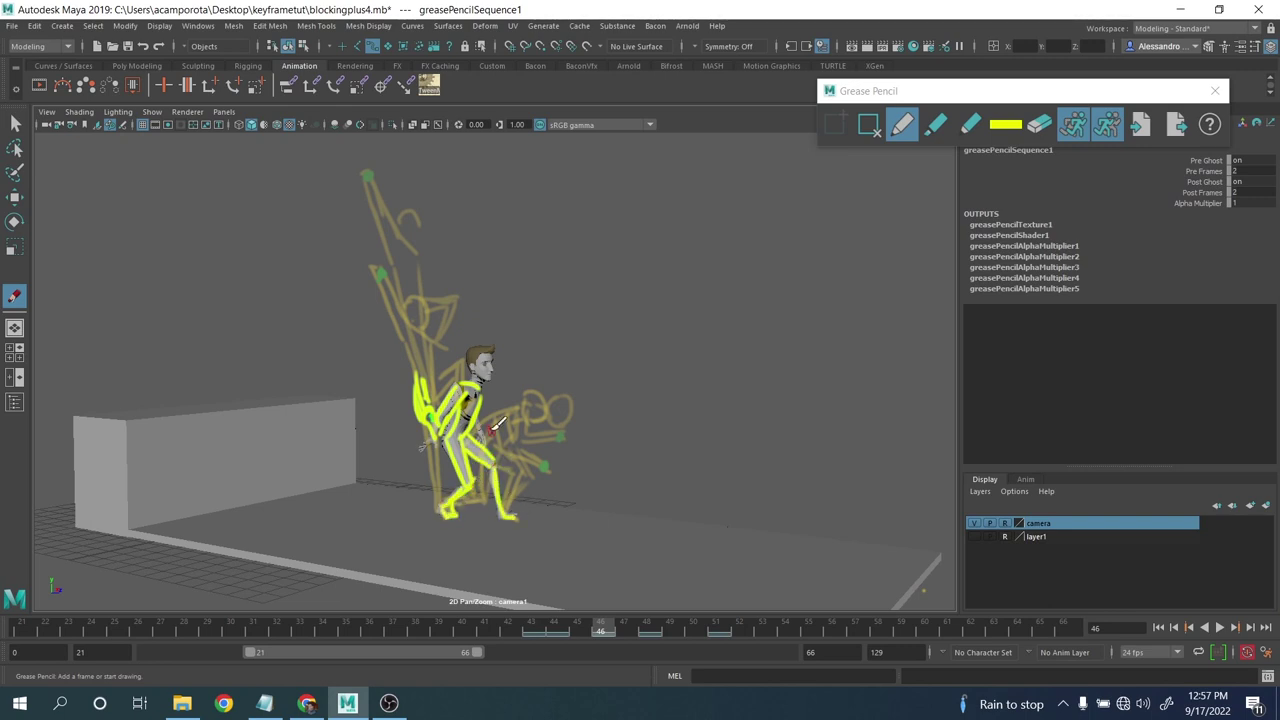
left_click(563, 632)
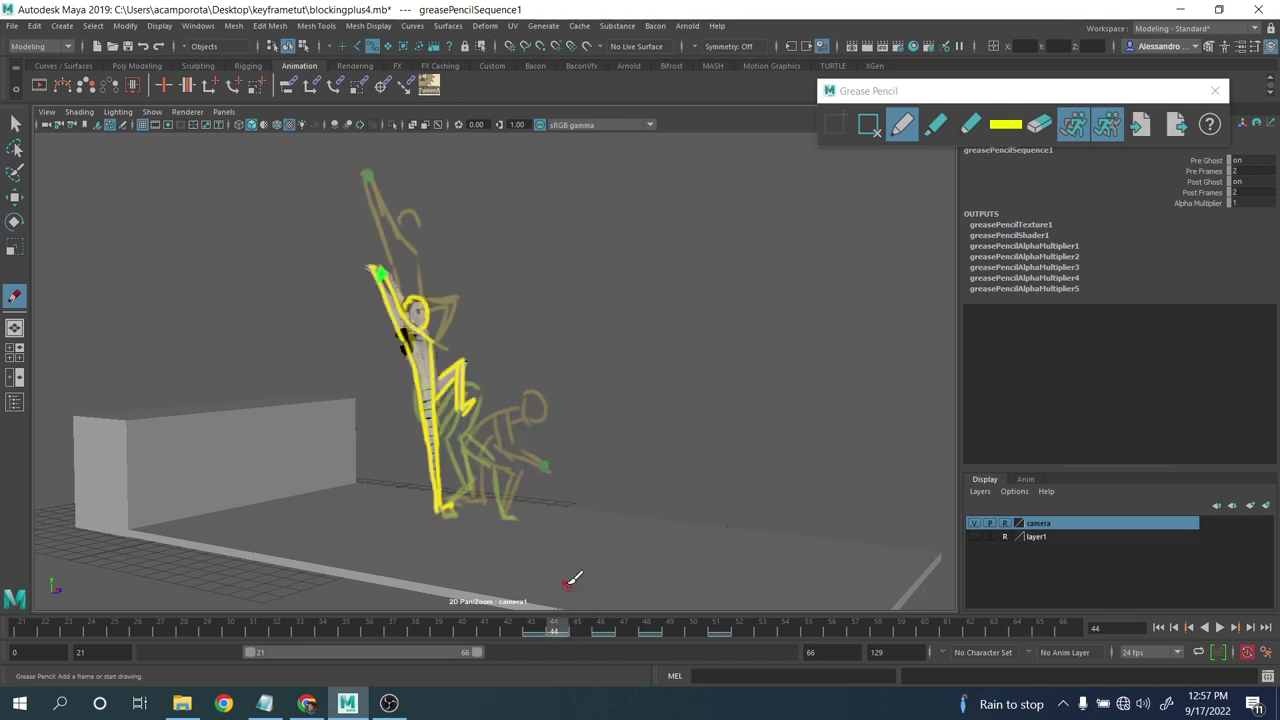
left_click(607, 632)
left_click(648, 633)
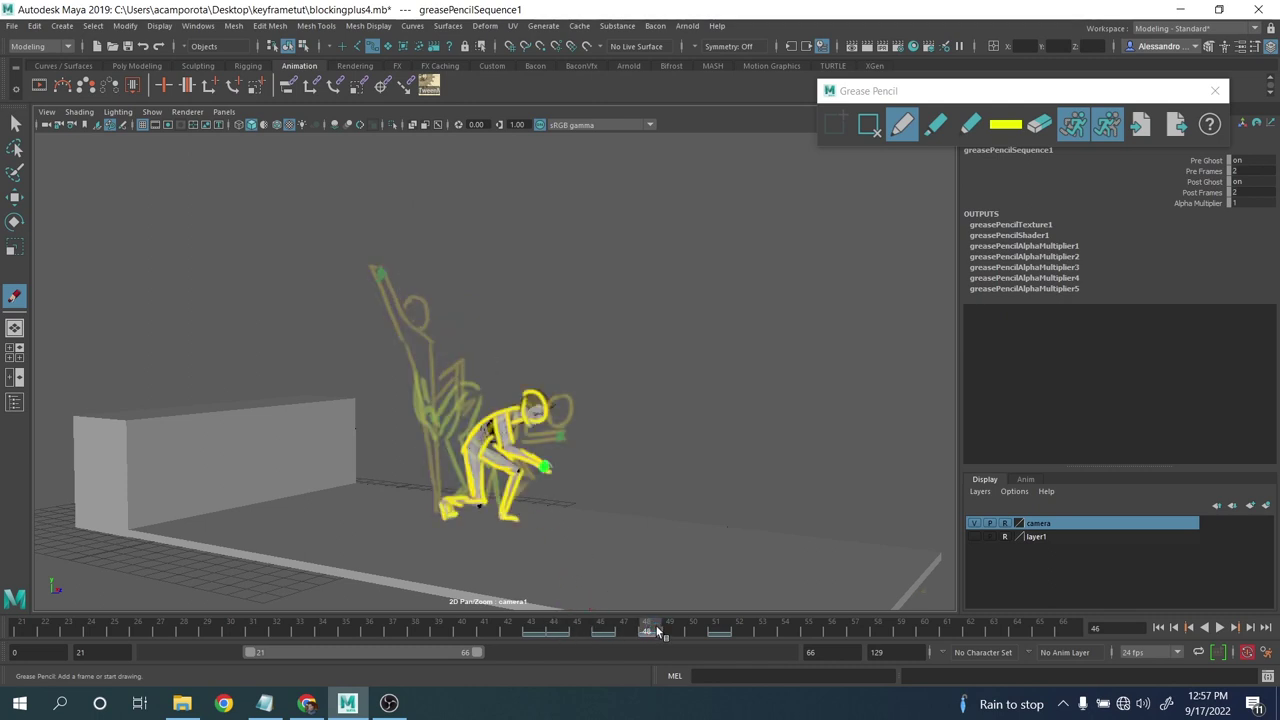
mouse_move(622, 635)
left_mouse_down()
mouse_move(582, 628)
mouse_move(654, 628)
mouse_move(600, 630)
left_mouse_up()
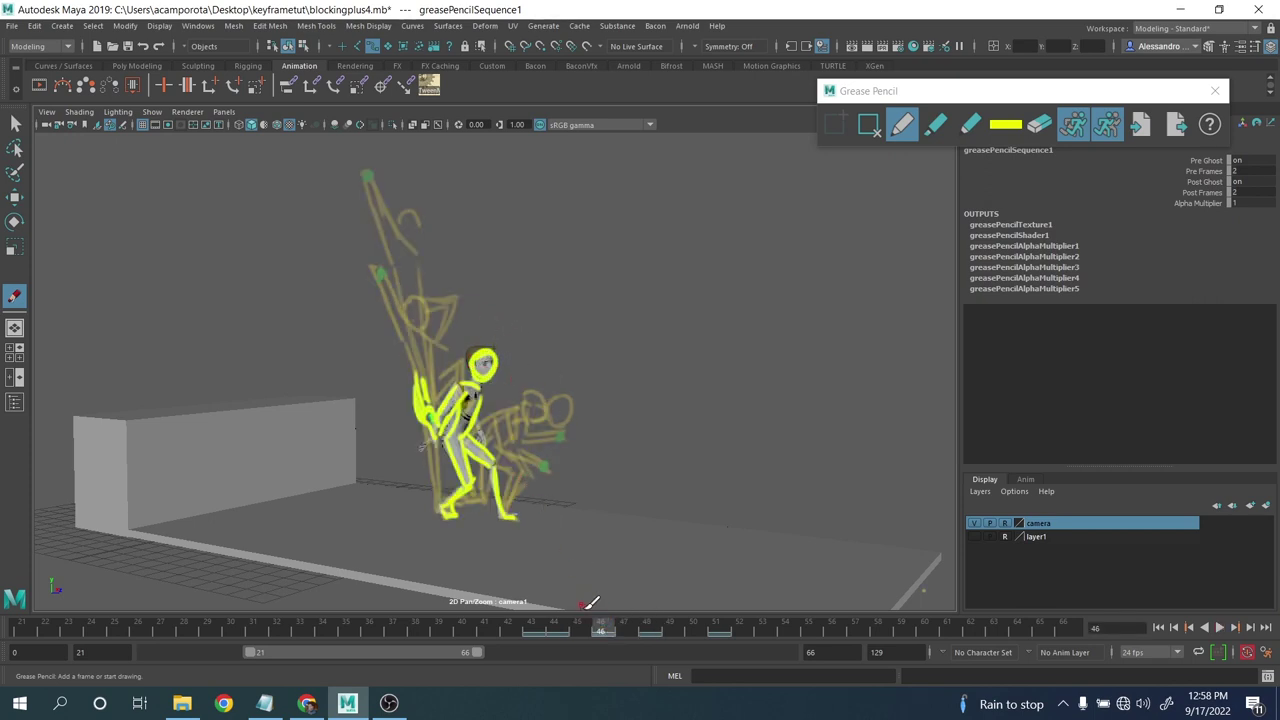
mouse_move(598, 630)
left_mouse_down()
mouse_move(523, 622)
mouse_move(600, 622)
left_mouse_up()
- Close the grease pencil, deselect everything, and frame the character's upper body in the perspective view of the four-view layout
left_click(1215, 90)
key("q")
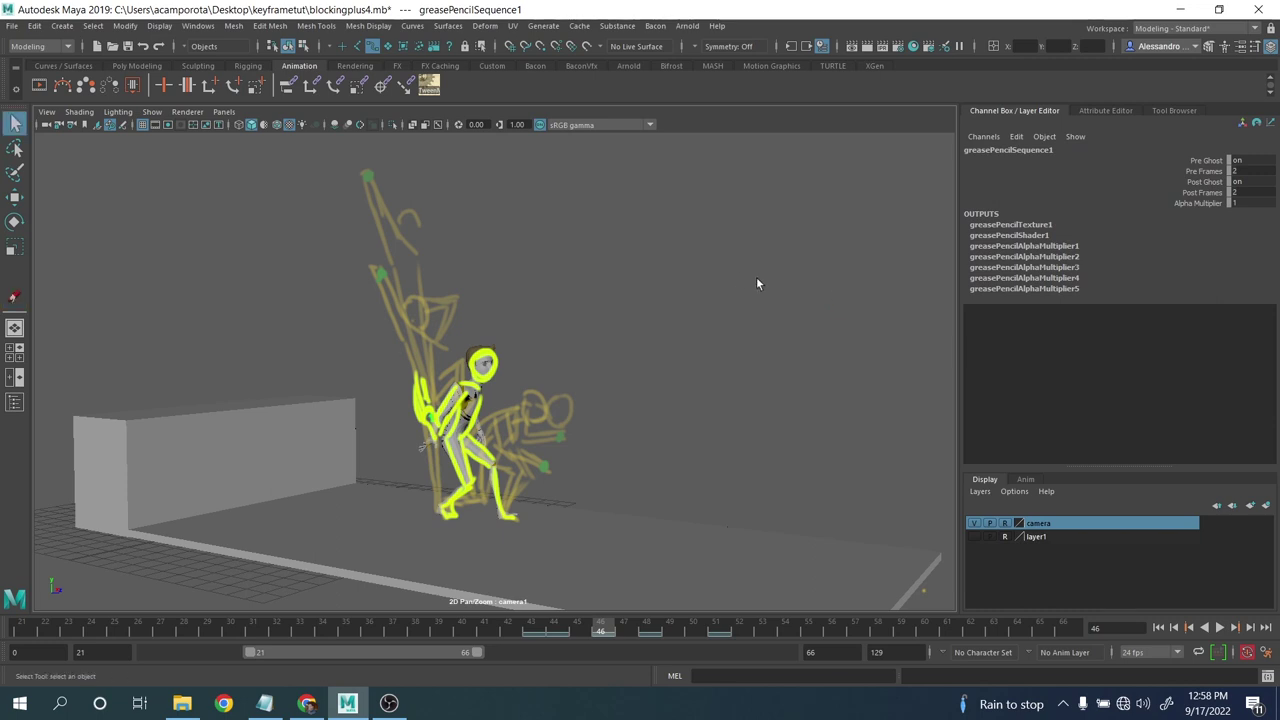
left_click(737, 273)
key("space")
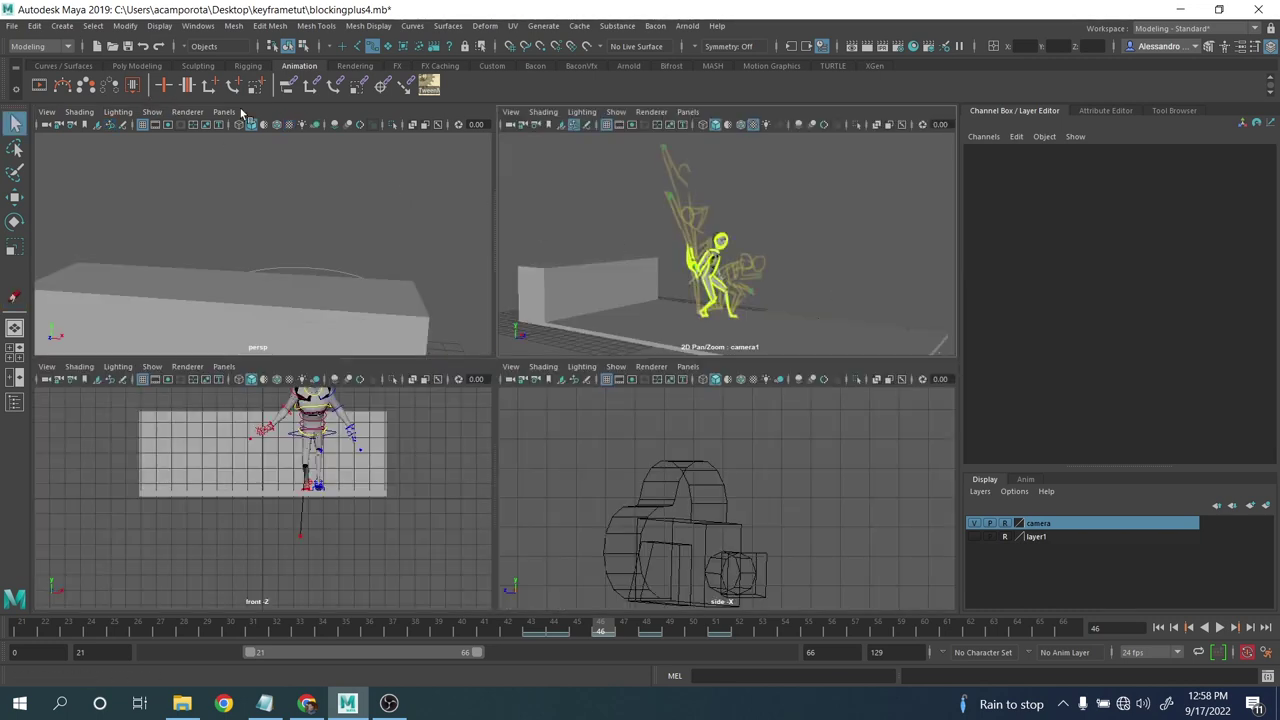
left_click(224, 111)
mouse_move(257, 124)
left_click(400, 137)
right_click_drag(351, 234, 309, 231, "alt")
left_click_drag(309, 231, 340, 152, "alt")
right_click_drag(340, 152, 337, 205, "alt")
left_click_drag(337, 204, 299, 253, "alt")
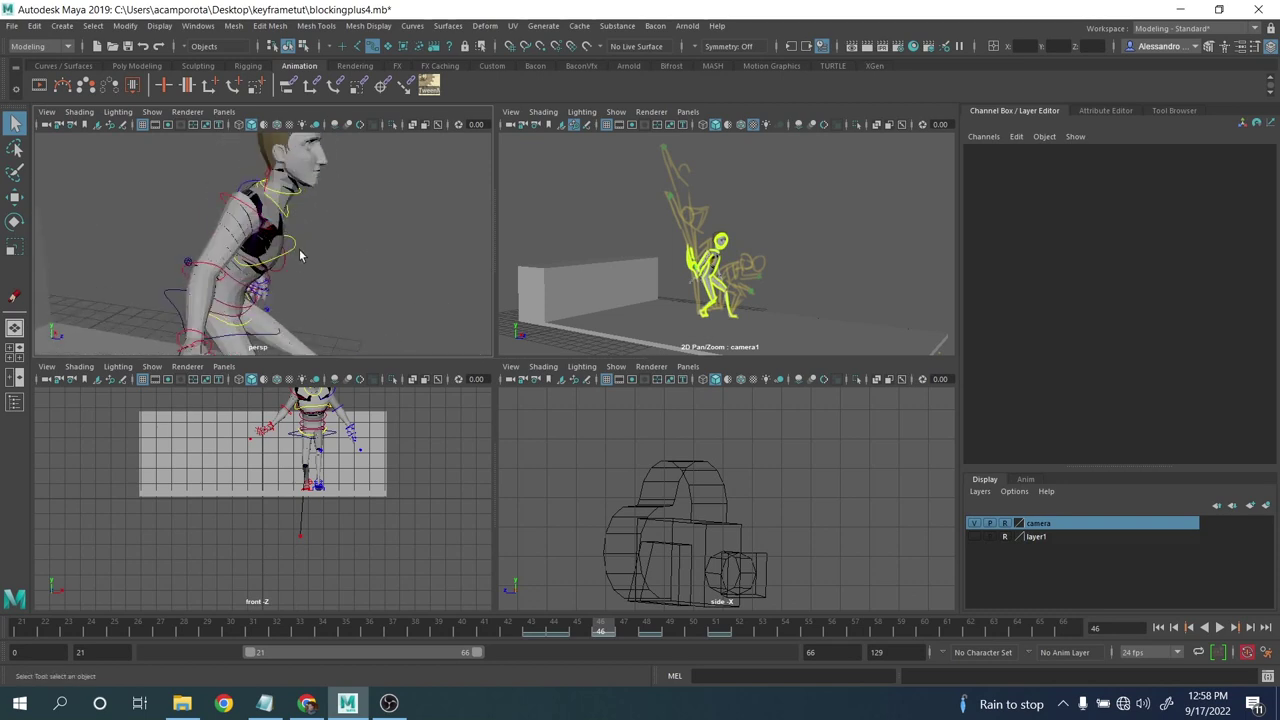
- Rotate the right clavicle control at frame 46 to about -0.4, 13.5, 15.3 so the shoulder follows the yellow drawing
right_click_drag(770, 267, 981, 316)
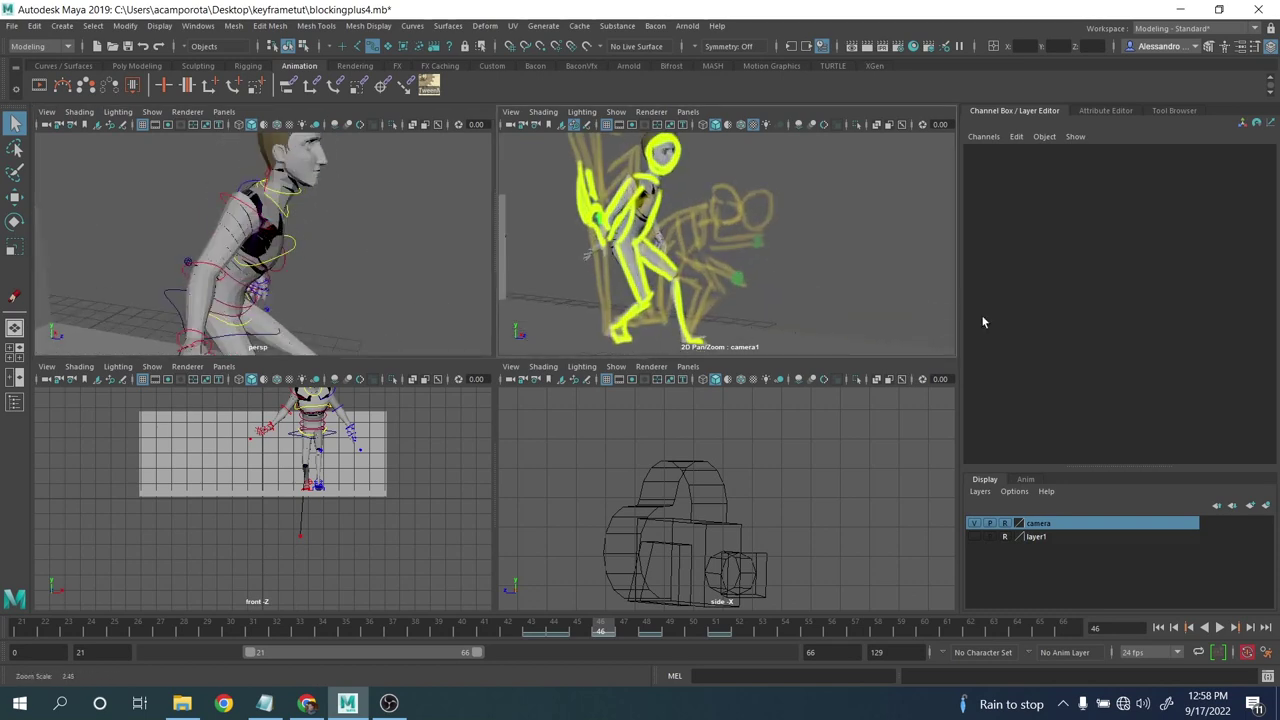
right_click_drag(600, 190, 665, 198)
middle_click_drag(655, 195, 698, 238)
left_click(270, 175)
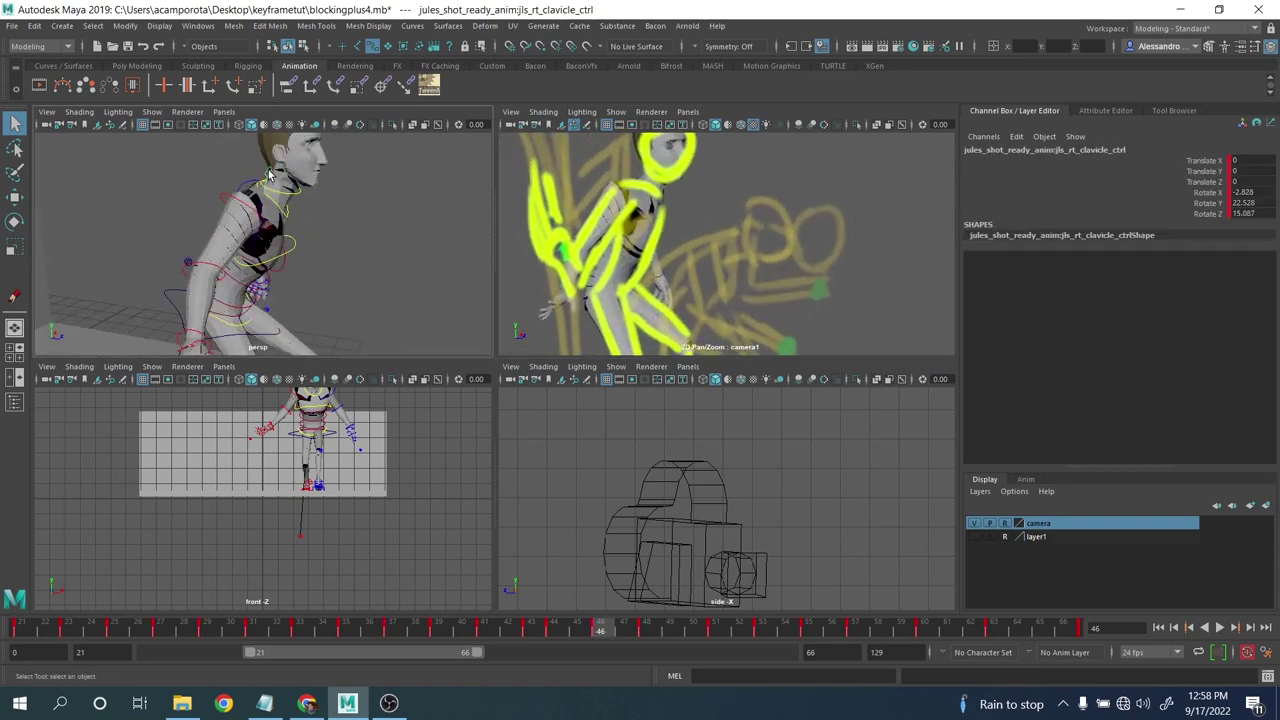
key("space")
key("e")
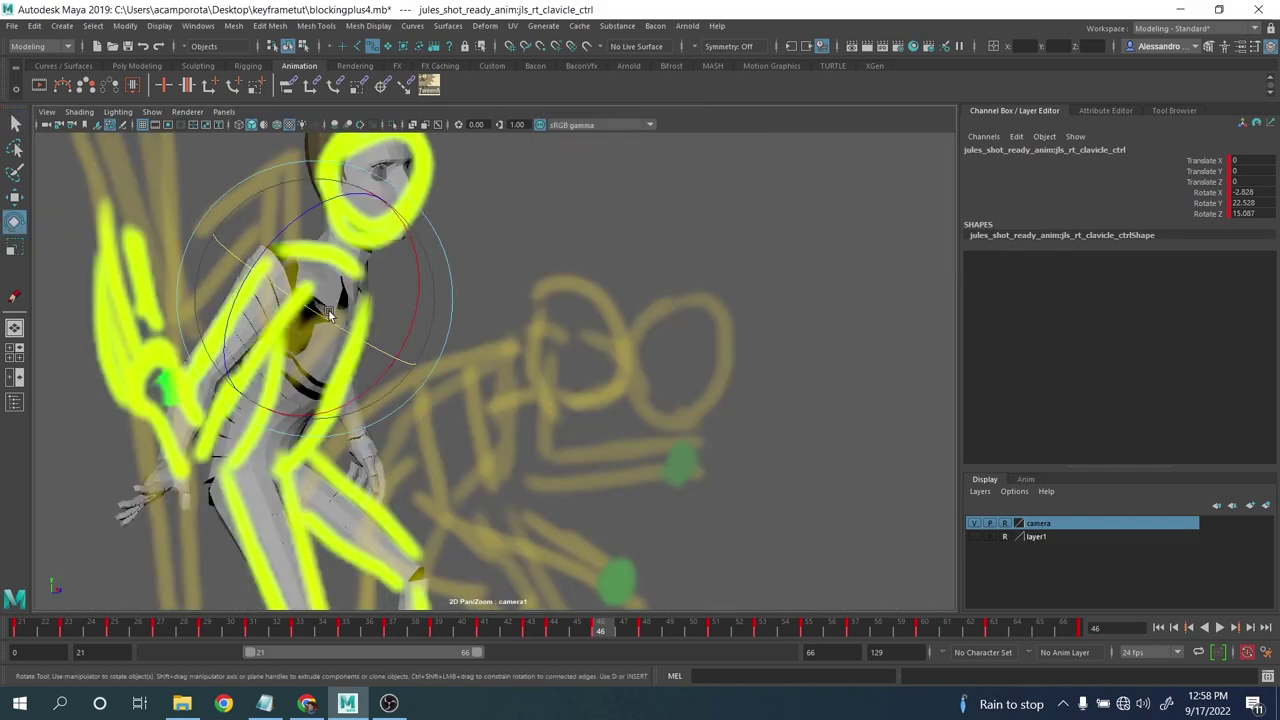
left_click_drag(328, 309, 341, 324)
key("space")
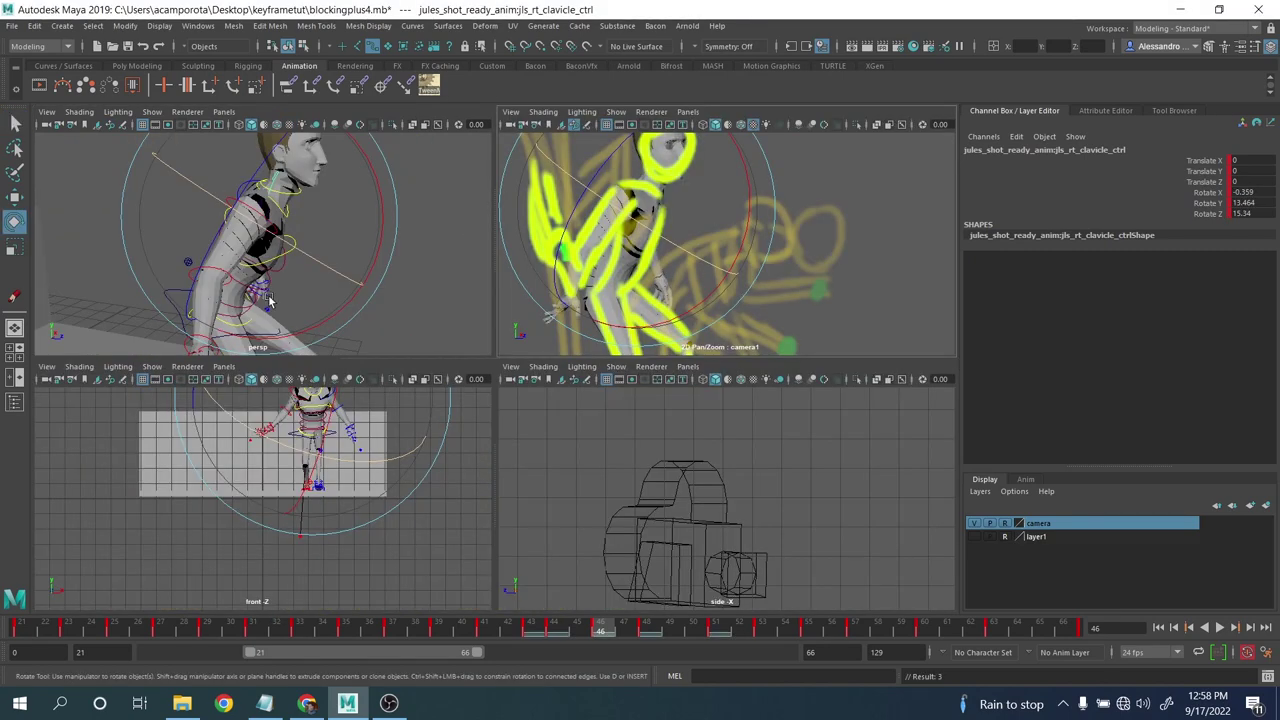
- Bend the right elbow FK control at frame 46 to about -83 in Rotate Y
left_click(424, 288)
left_click(226, 270)
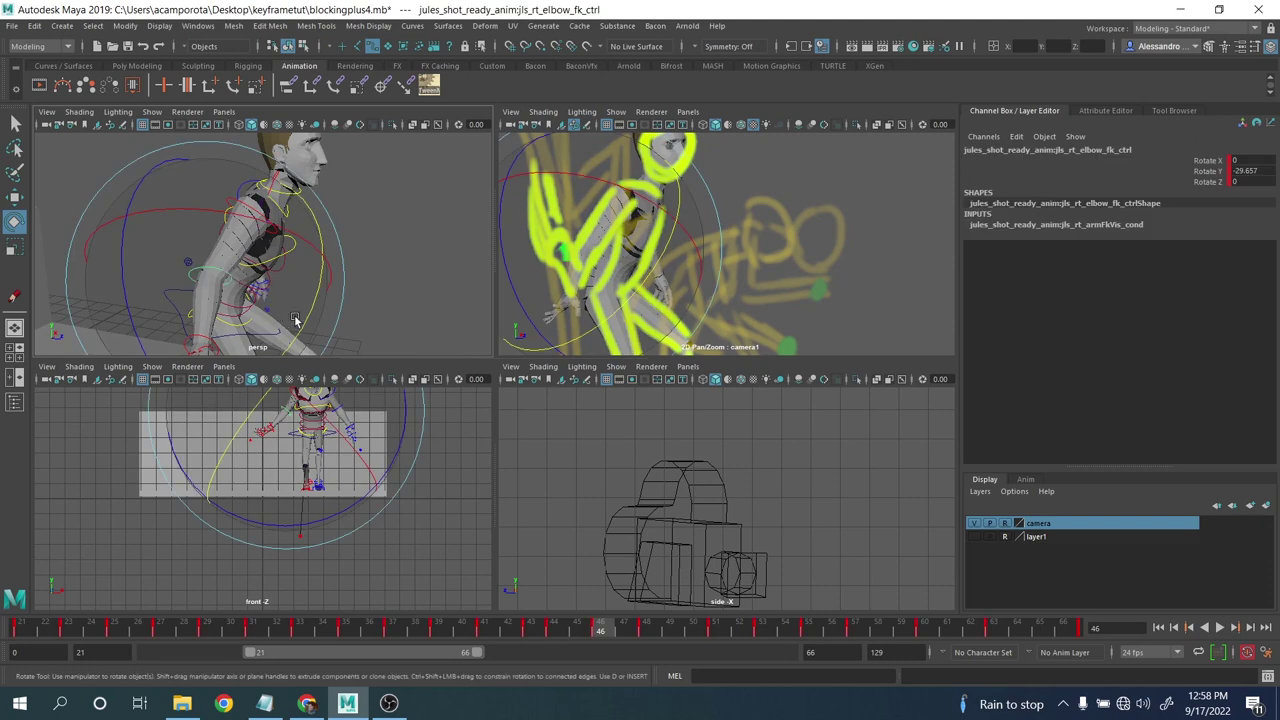
left_click_drag(306, 318, 392, 204)
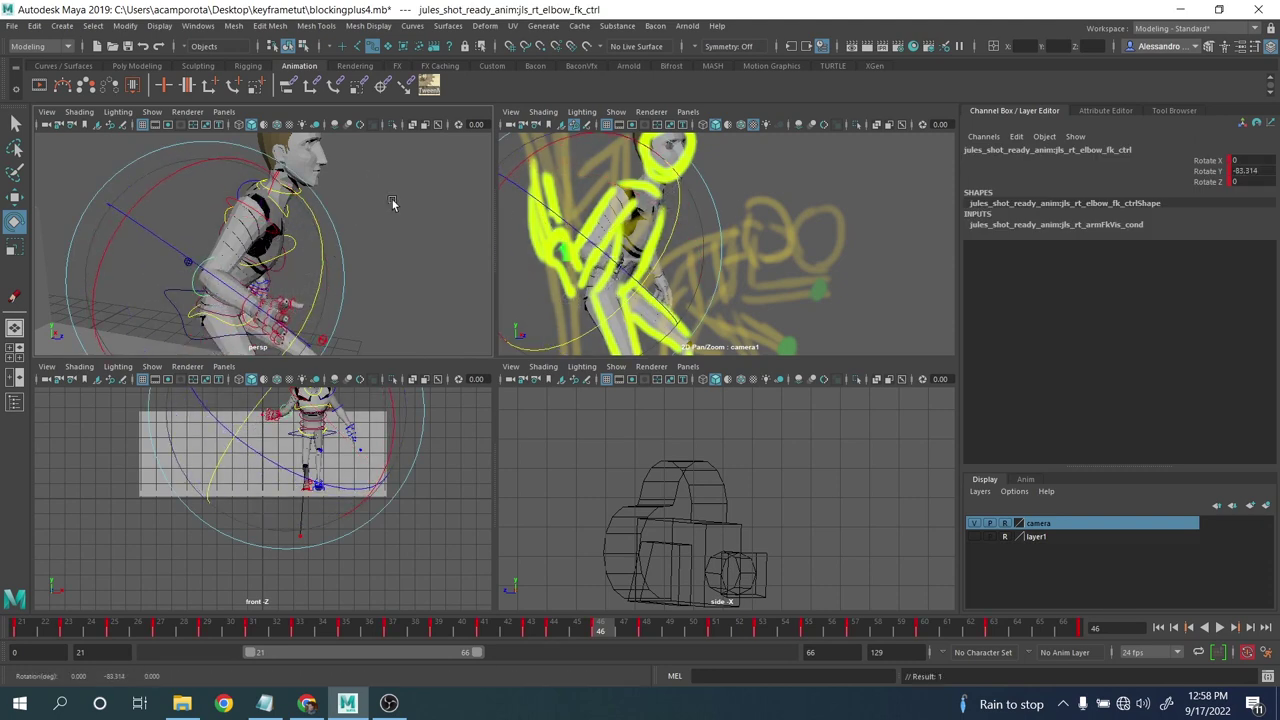
key("q")
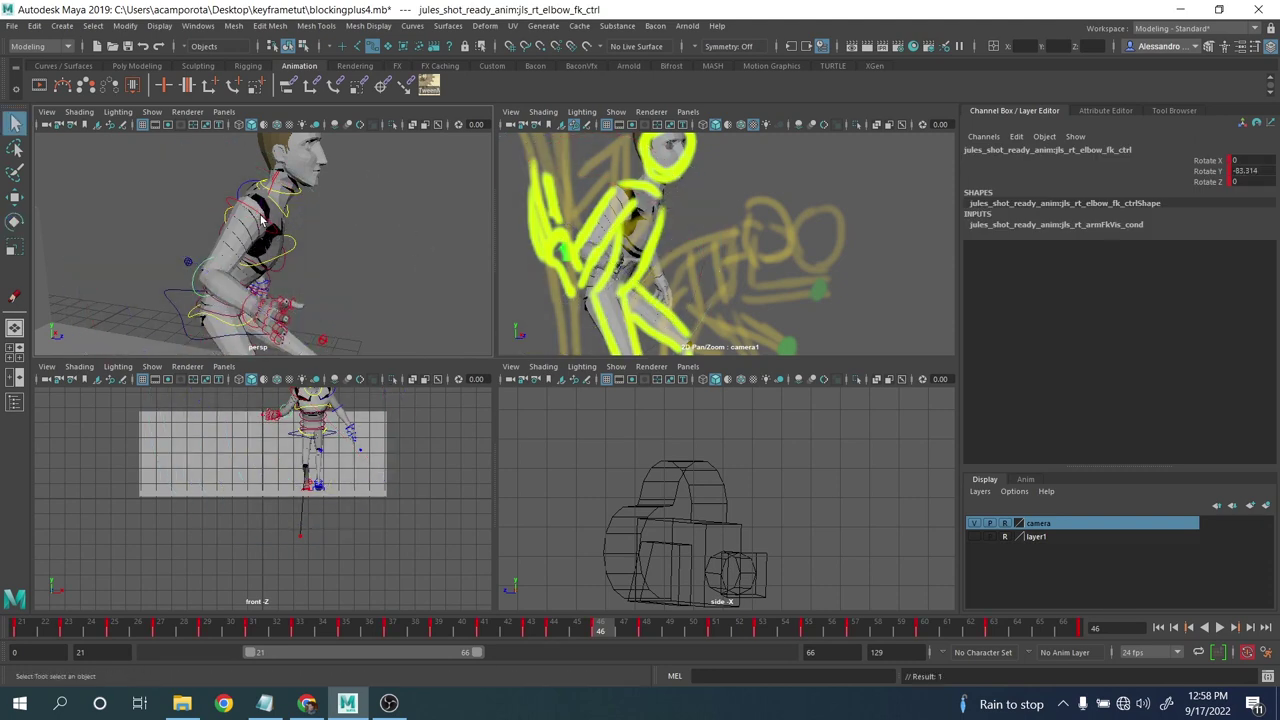
- Rotate the right upper arm FK control to swing the arm back toward the drawn trailing arm
left_click(268, 212)
key("e")
left_click_drag(287, 210, 294, 258)
key("q")
- Adjust the right clavicle and refine the right upper arm's rotation to about -88.3, 126.5, 79.9
left_click(168, 165)
scroll(172, 168, "down", 5)
key("e")
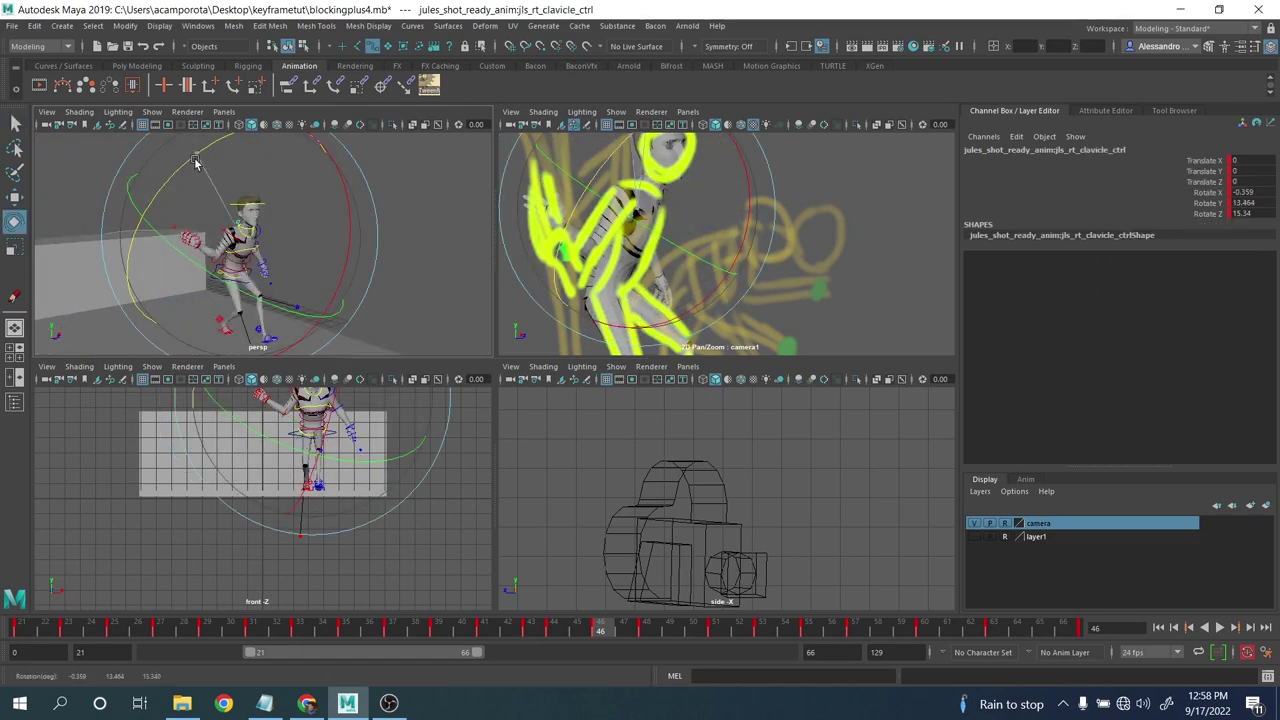
left_click_drag(196, 160, 221, 238)
key("q")
left_click(240, 245)
key("e")
left_click_drag(146, 228, 149, 247)
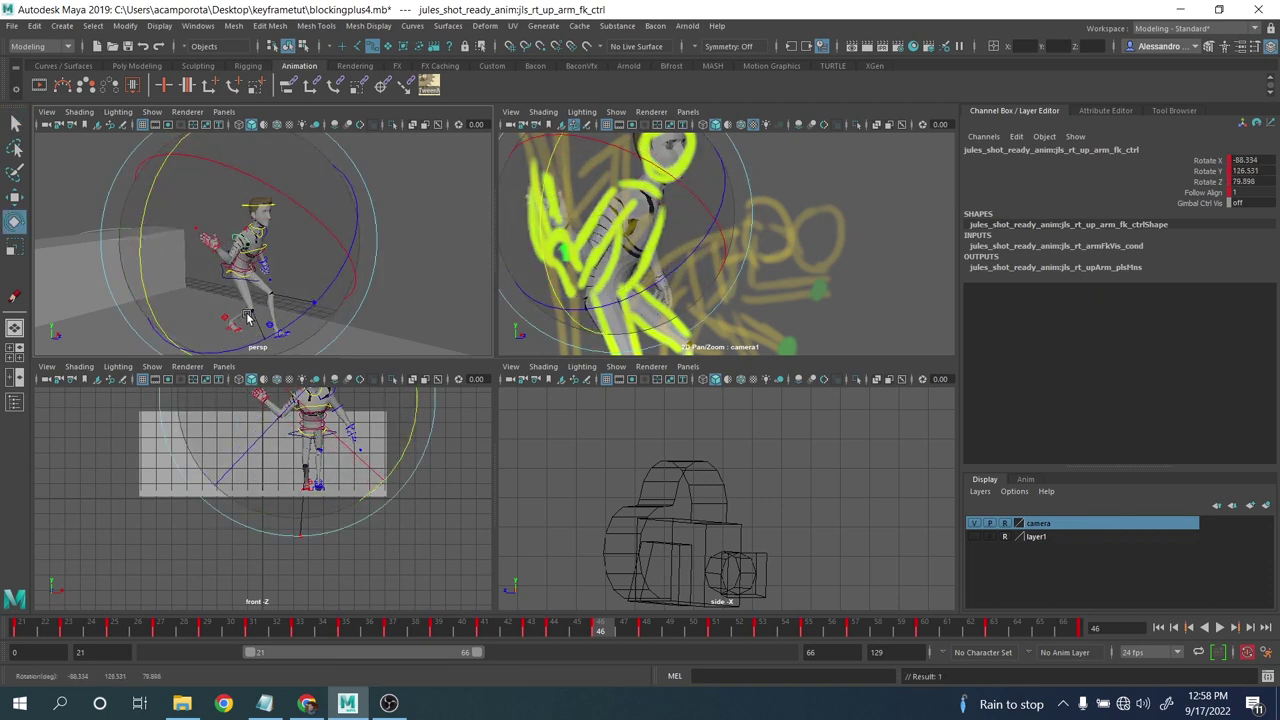
key("q")
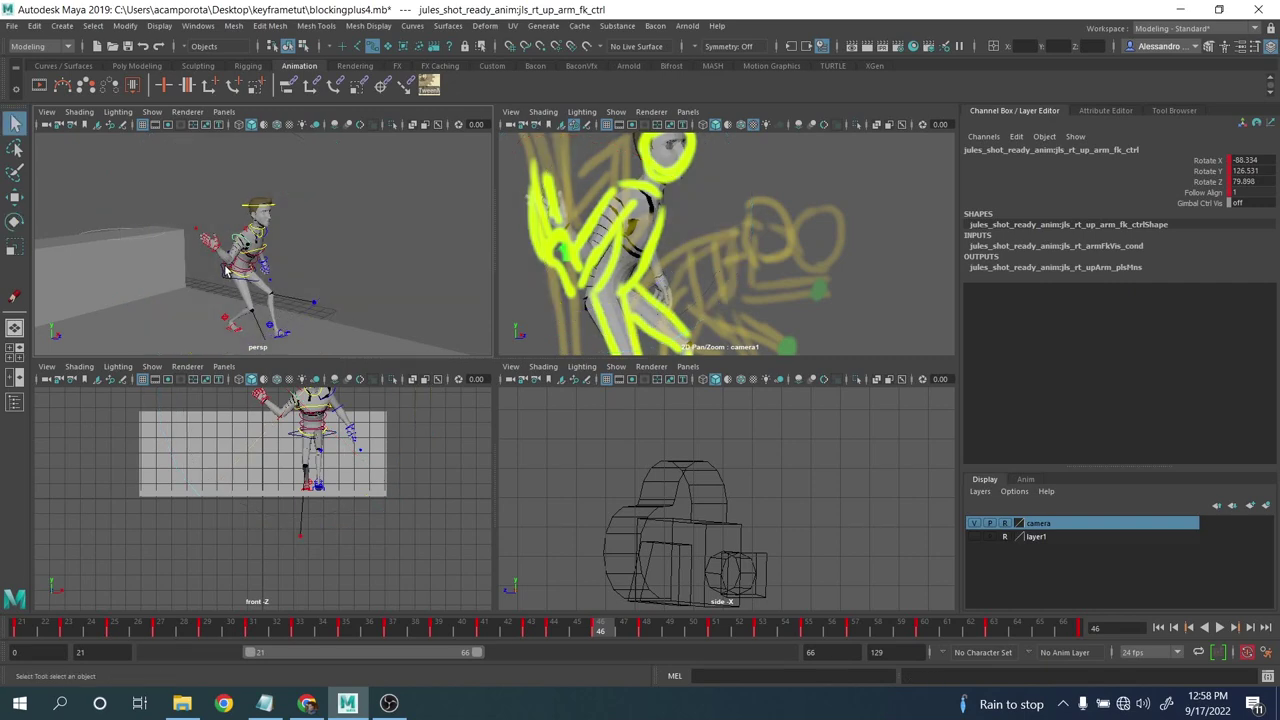
- Rotate the right elbow control to about 8.9, -55.9, -8.0 to lower the forearm, and key it at frame 46
left_click(226, 268)
key("e")
key("space")
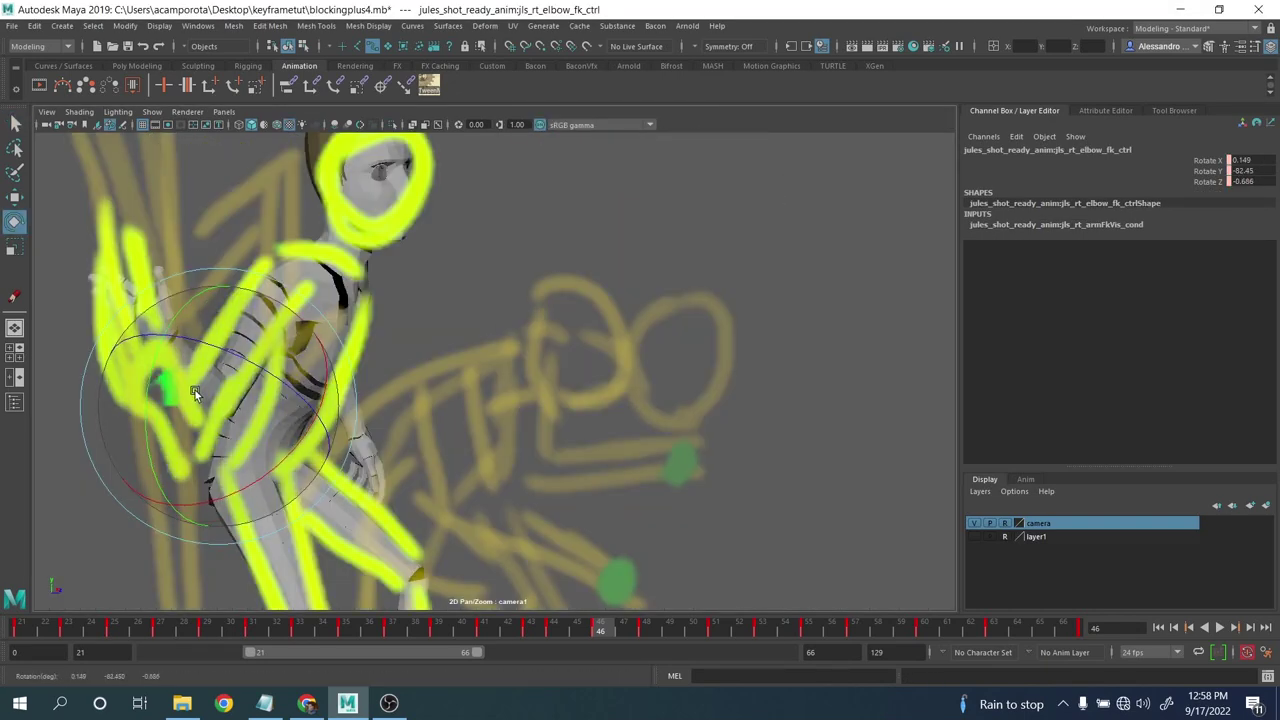
left_click_drag(195, 390, 188, 415)
key("s")
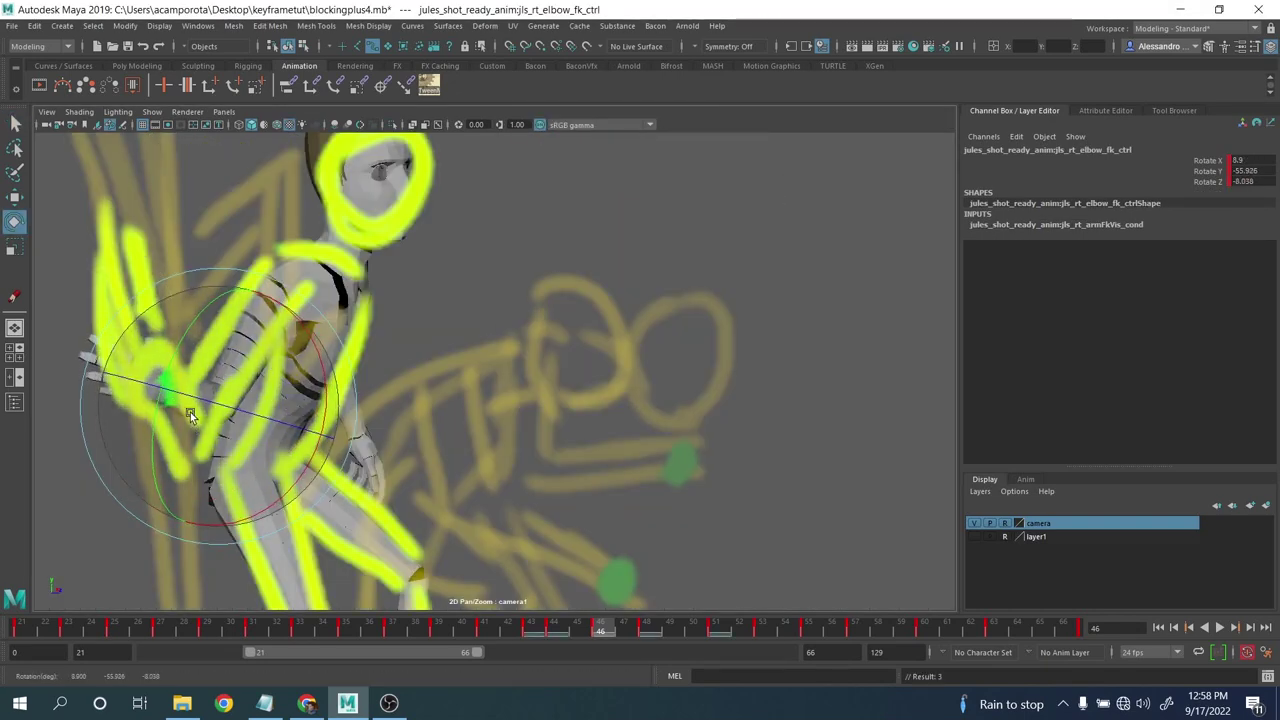
- Rotate the right wrist FK control to about 8.8, -5.7, 12.1 and key it at frame 46
key("space")
left_click(293, 222)
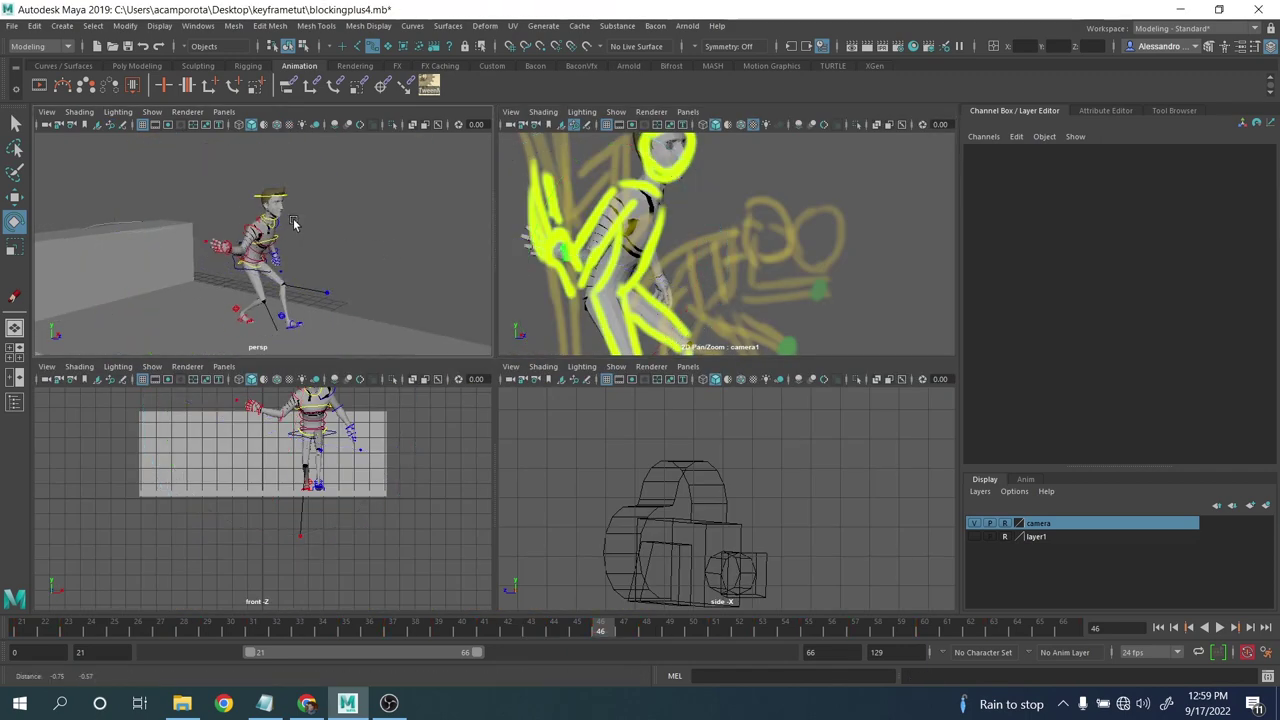
scroll(266, 224, "up", 3)
left_click(293, 186)
left_click_drag(293, 186, 345, 250, "alt")
left_click_drag(252, 290, 268, 280)
key("s")
- Hide the motion trails and the grease pencil drawings in the camera view
left_click(616, 111)
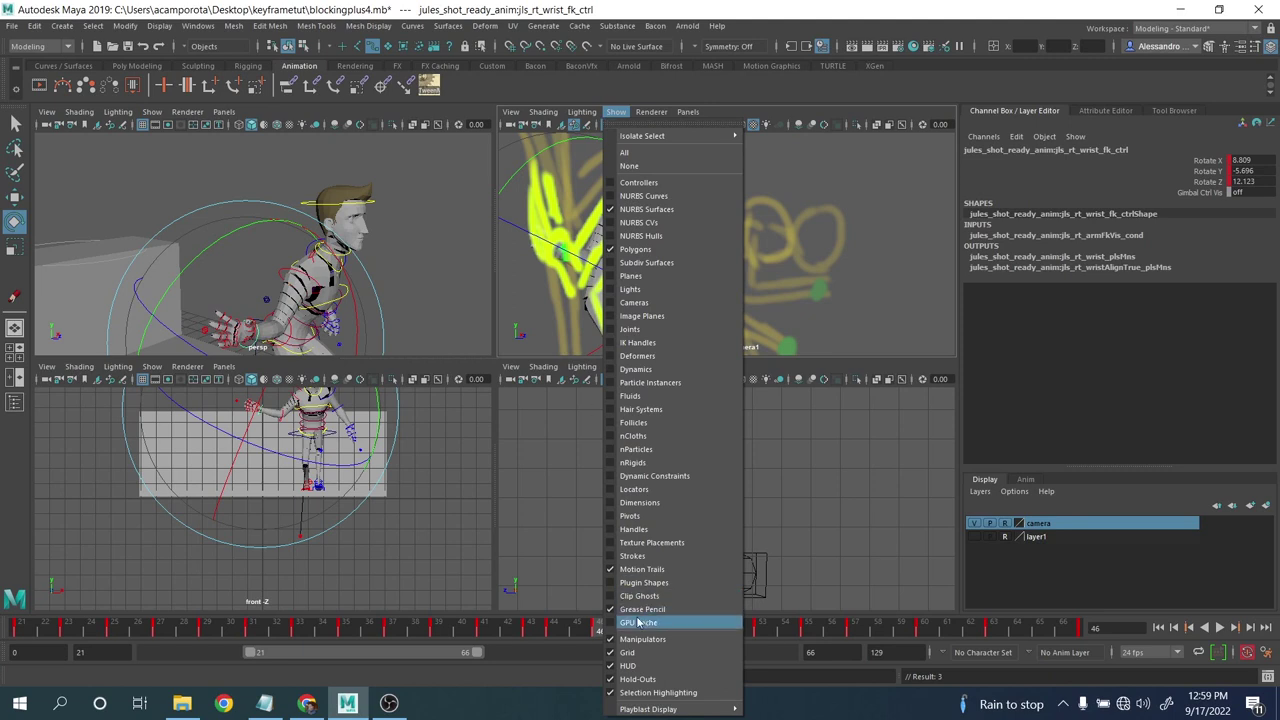
left_click(628, 570)
left_click(616, 111)
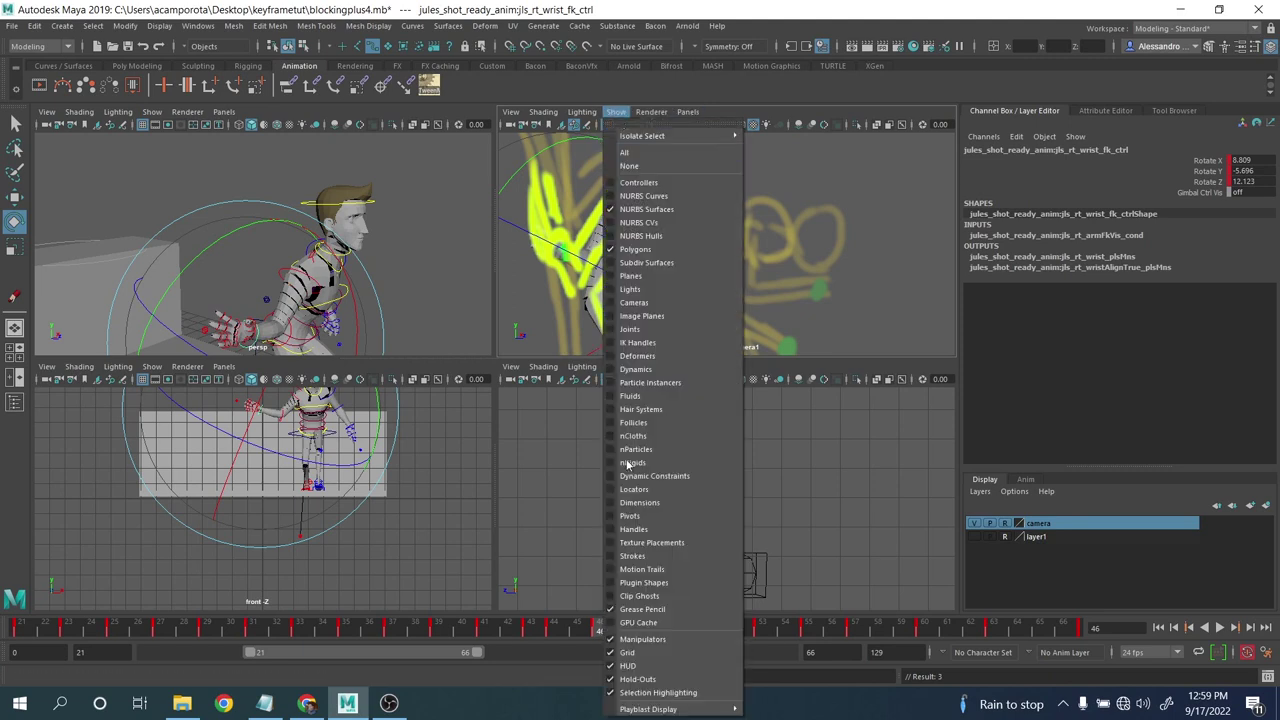
left_click(655, 611)
- Bend the right wrist to about -38.8 in Rotate Y, and rotate the right thumb base to about 25.1 in Rotate Z
left_click_drag(666, 268, 519, 229)
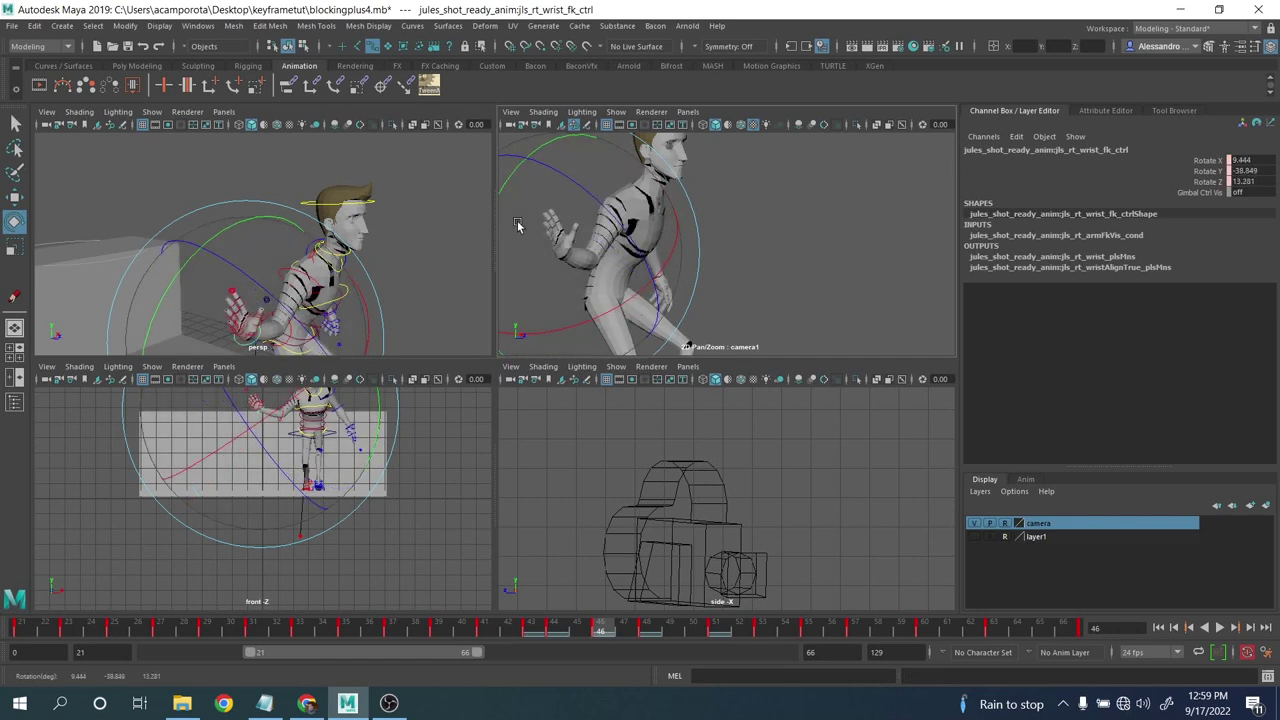
middle_click_drag(277, 305, 300, 205, "alt")
right_click_drag(300, 205, 338, 201, "alt")
key("q")
left_click(283, 227)
key("e")
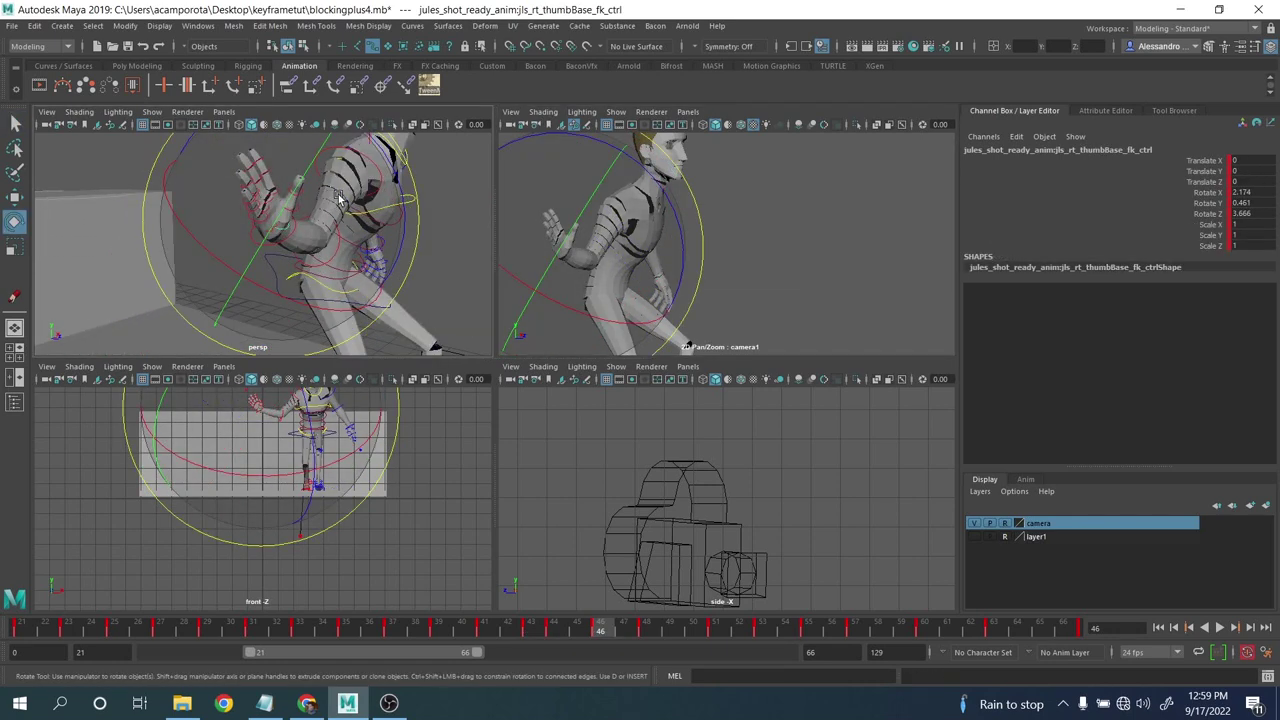
left_click_drag(393, 170, 370, 122)
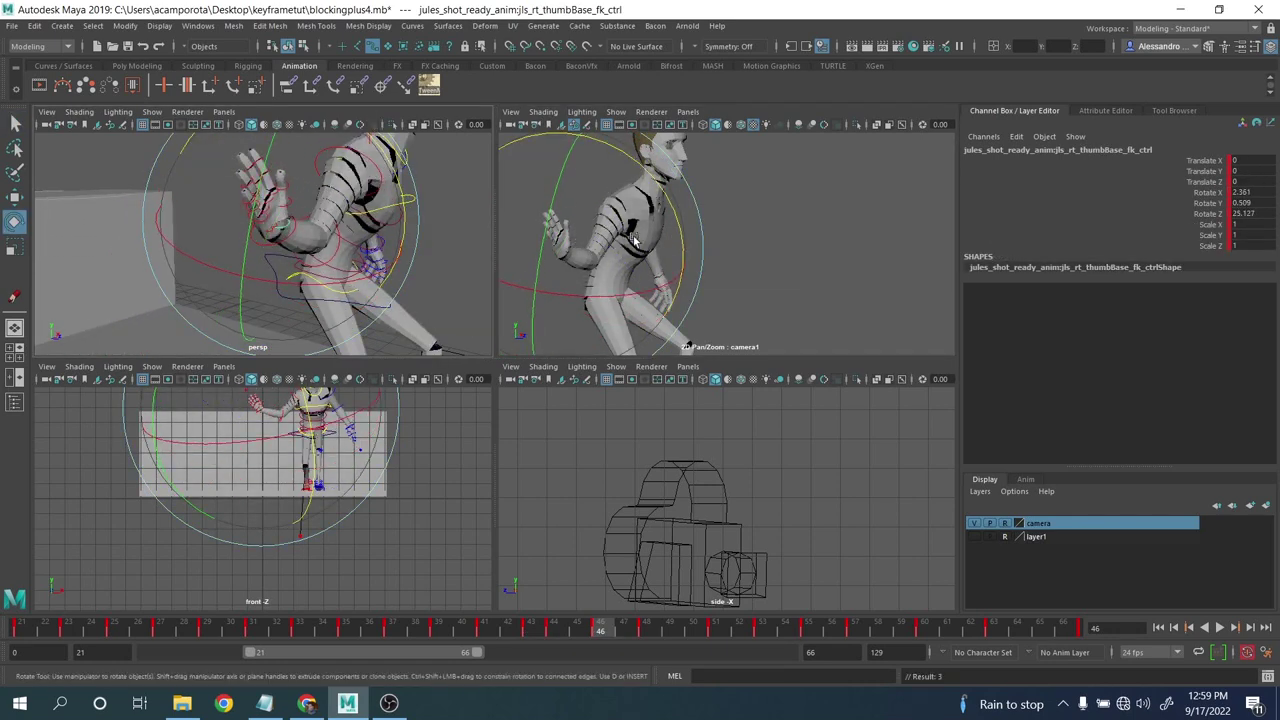
- Step back and forth through the key poses around frames 44, 46 and 48 in the camera view to check the arm's motion
key("space")
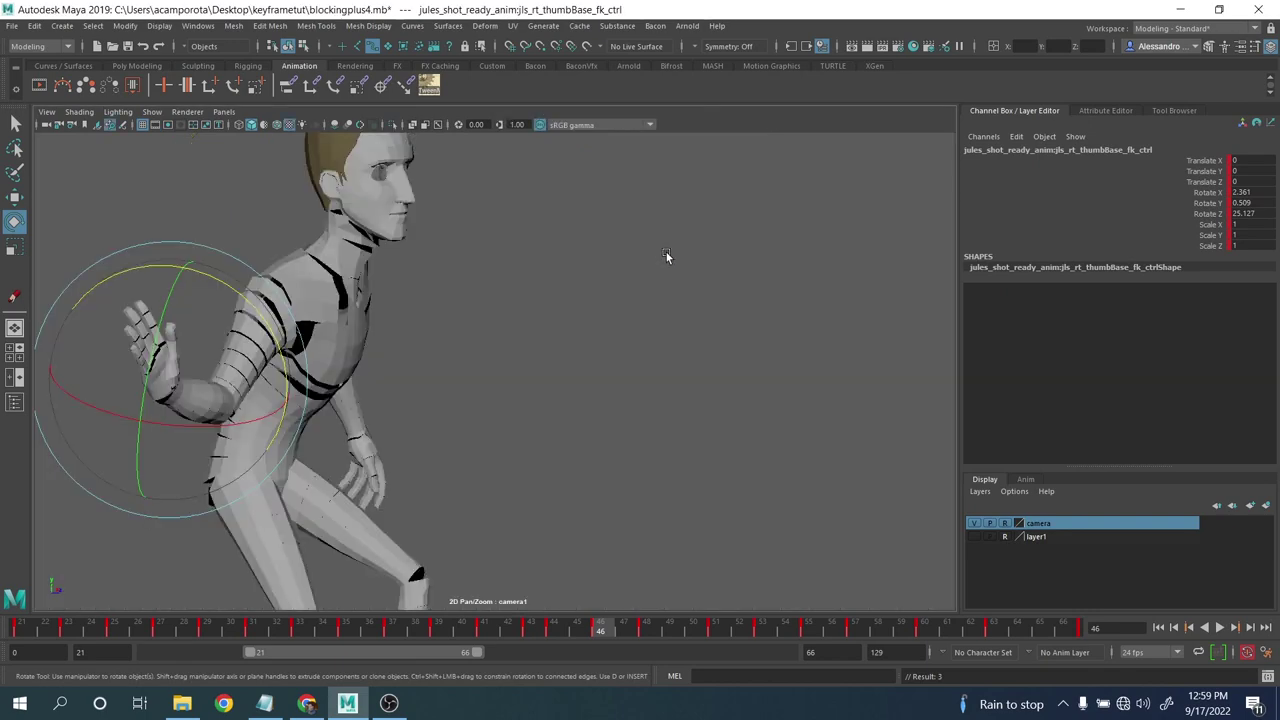
key("backslash")
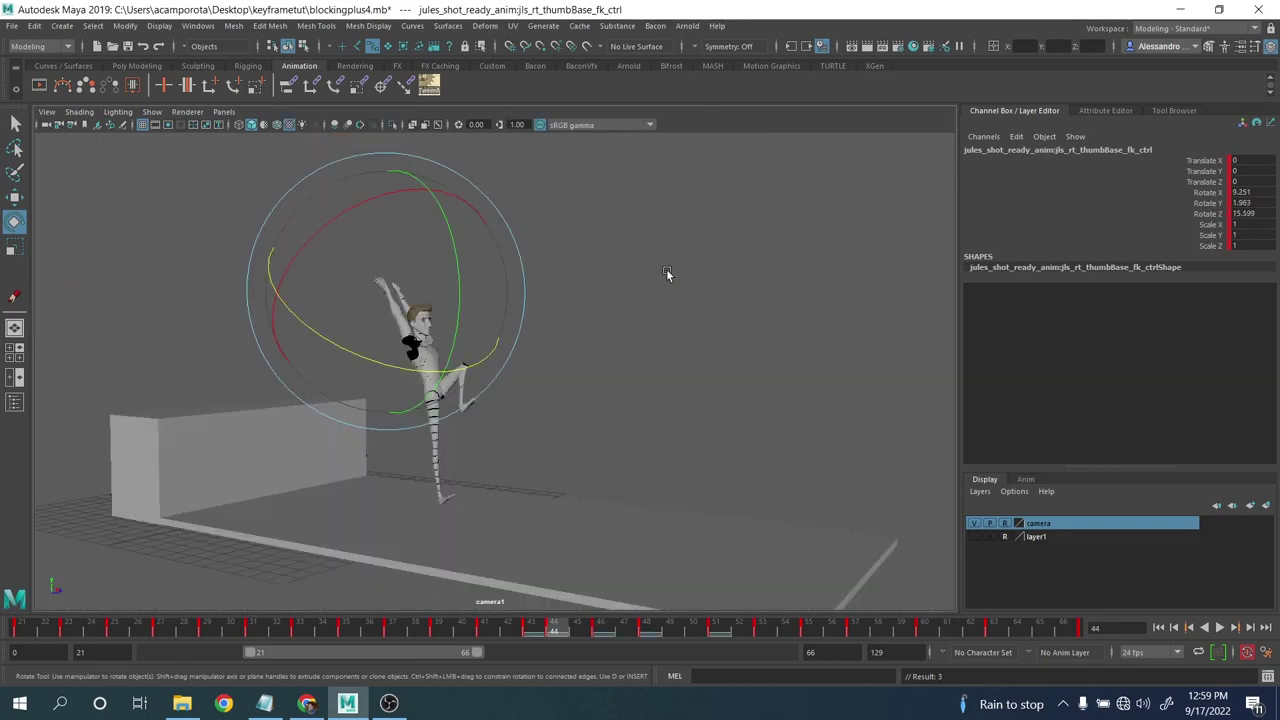
key(".")
key(".")
key(".")
key(".")
key(".")
key(".")
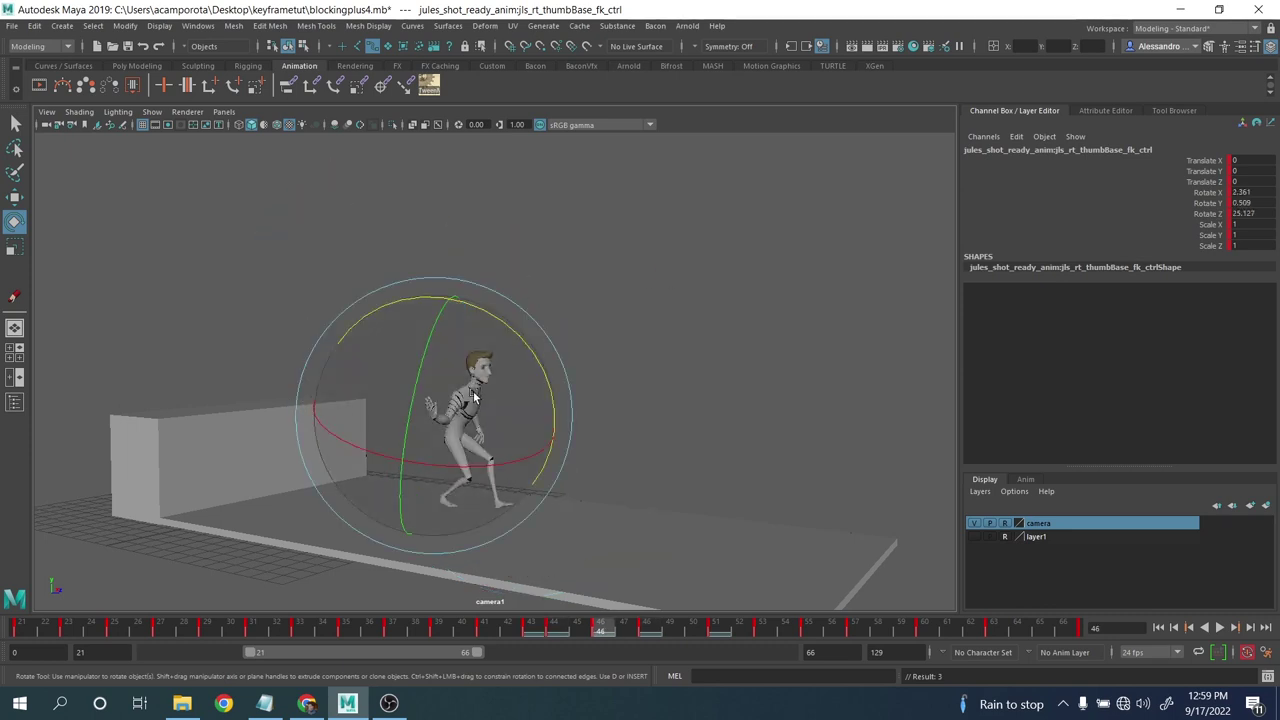
key(".")
key(".")
key(".")
key(".")
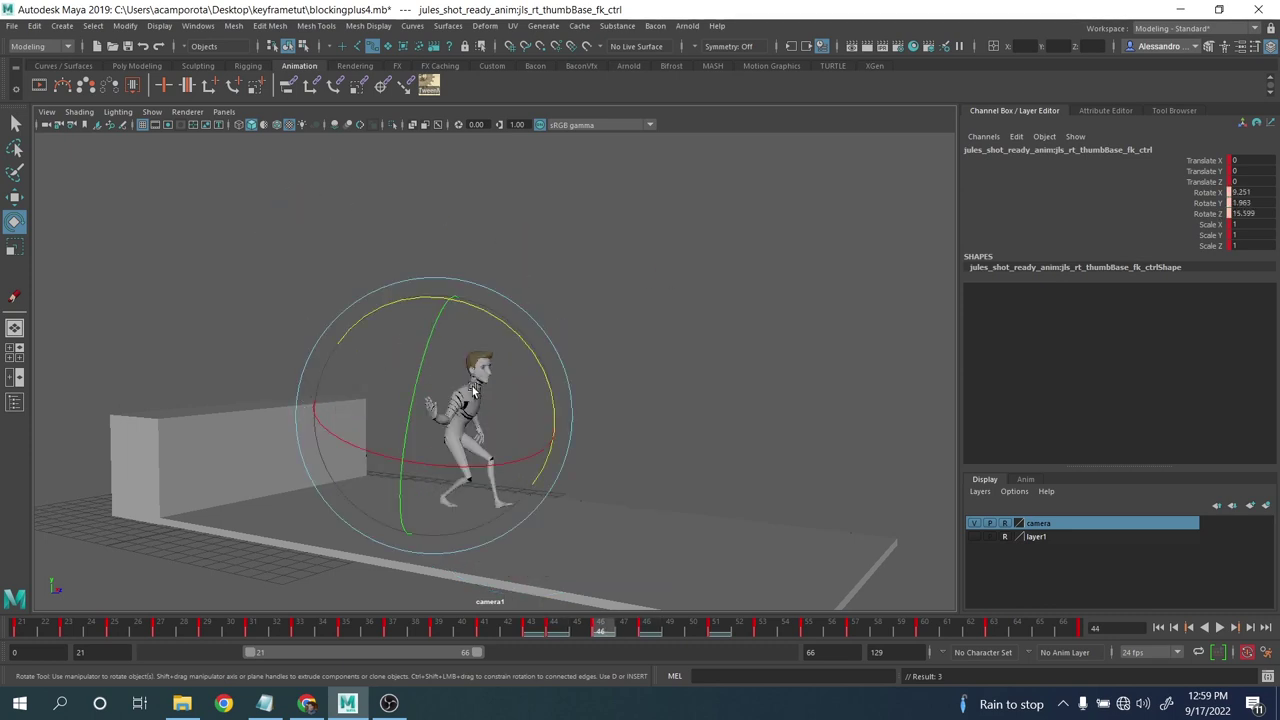
key("period")
key("comma")
key("comma")
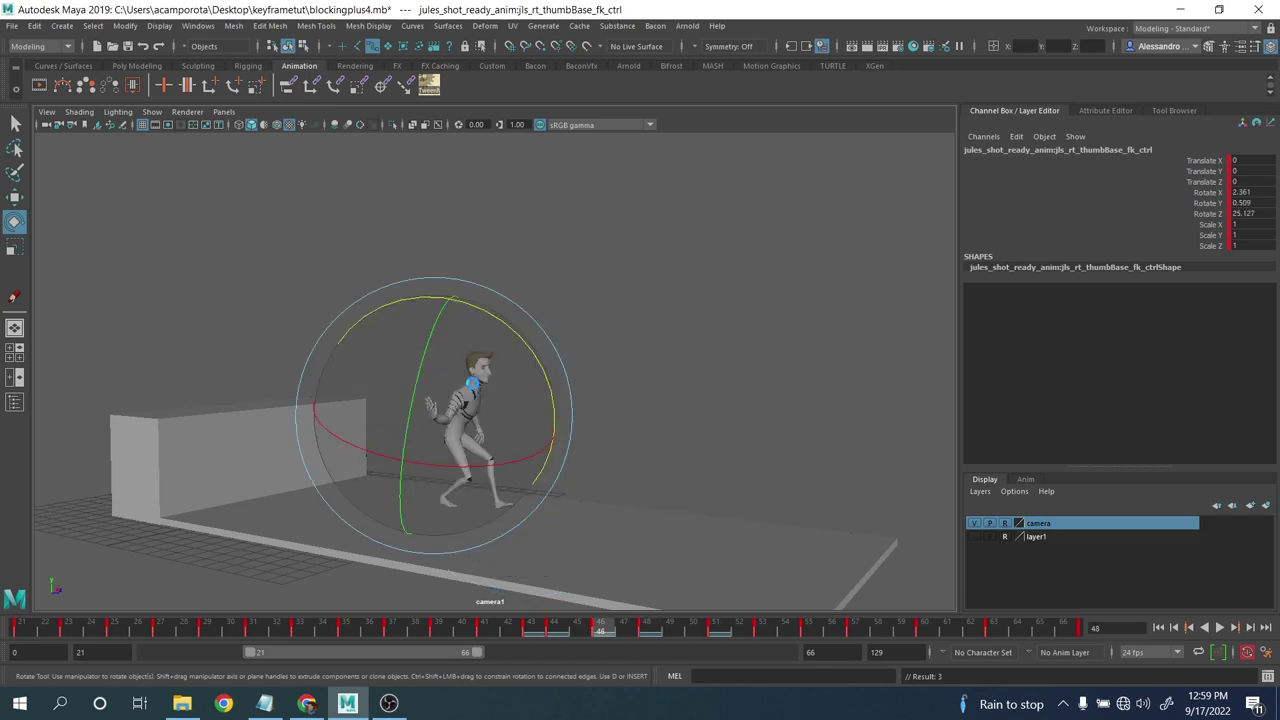
key("comma")
key("period")
key("period")
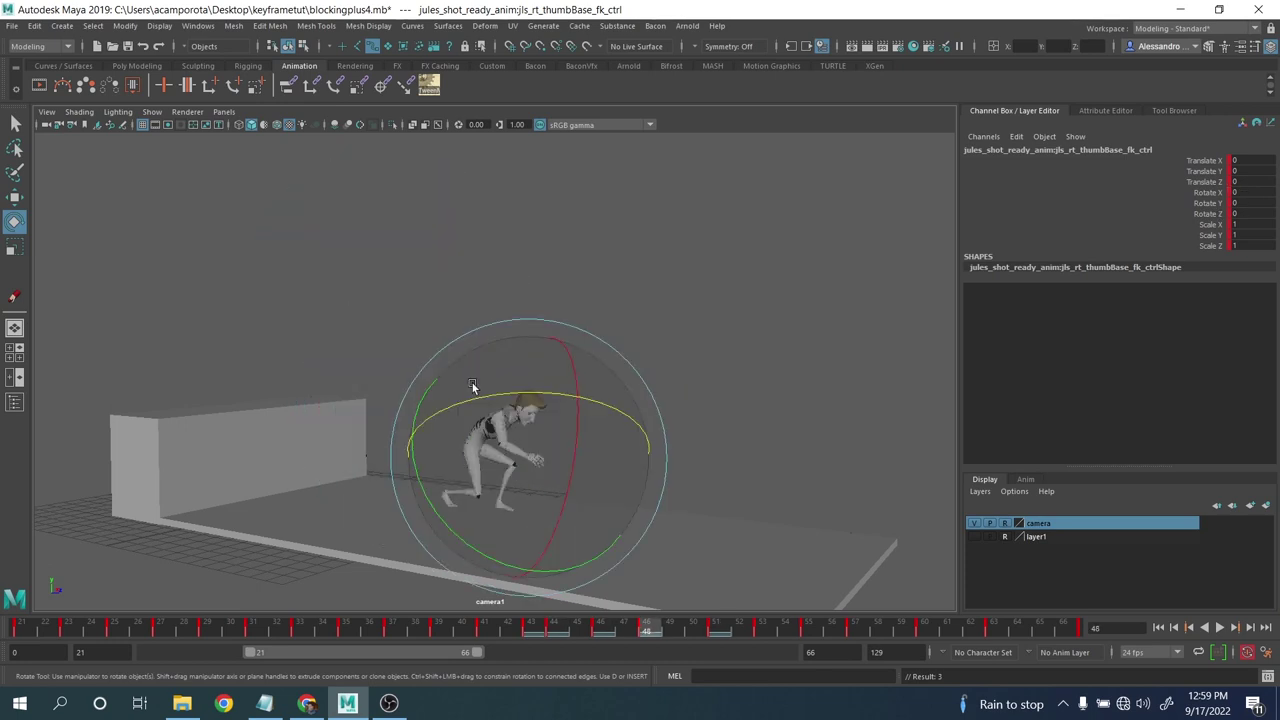
key("period")
key("comma")
key("comma")
key("period")
key("period")
- Rotate the right elbow FK control slightly around its Y axis at frame 51
left_click(766, 354)
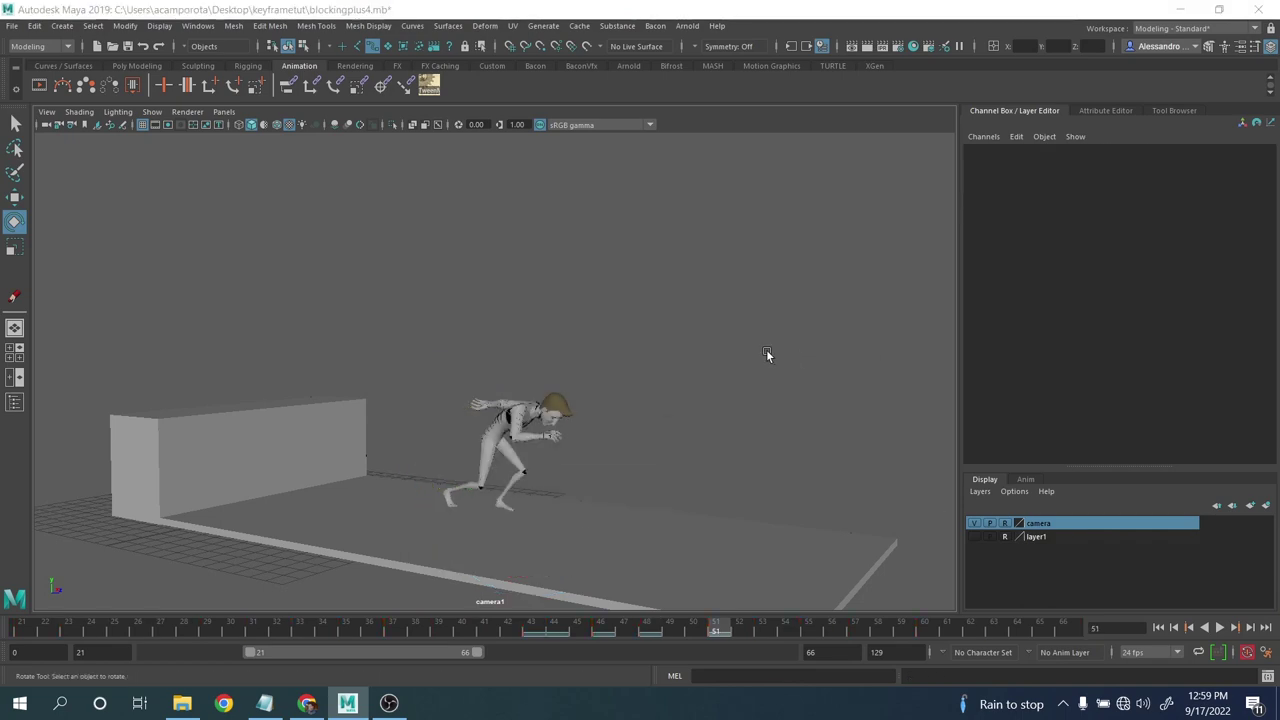
key("space")
mouse_move(326, 250)
left_mouse_down("alt")
mouse_move(432, 287)
mouse_move(343, 257)
left_mouse_up("alt")
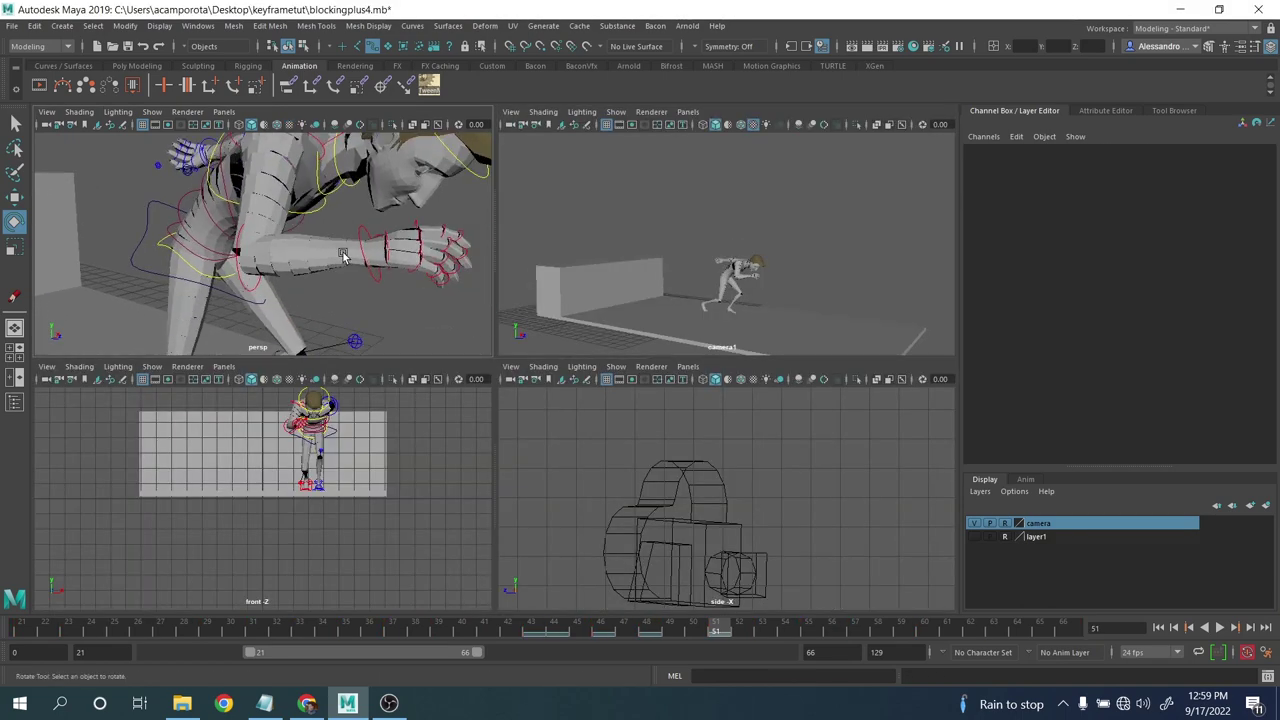
left_click(258, 290)
key("space")
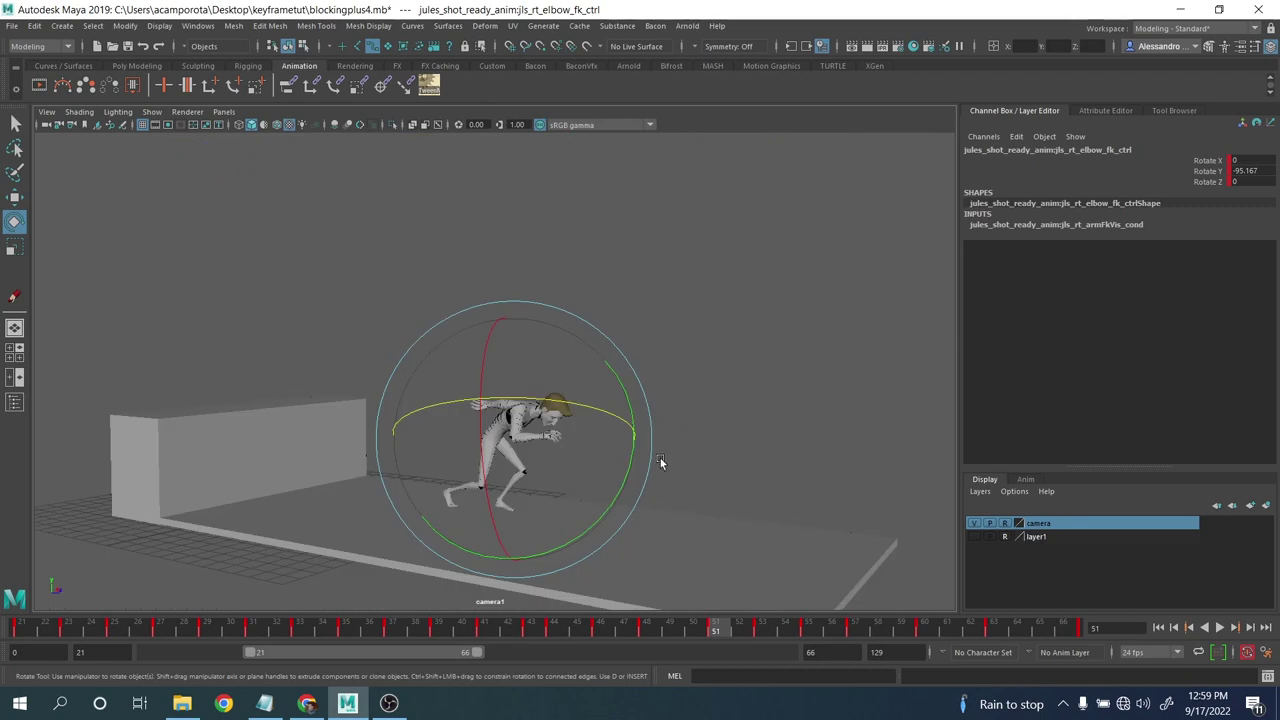
left_click_drag(631, 458, 627, 470)
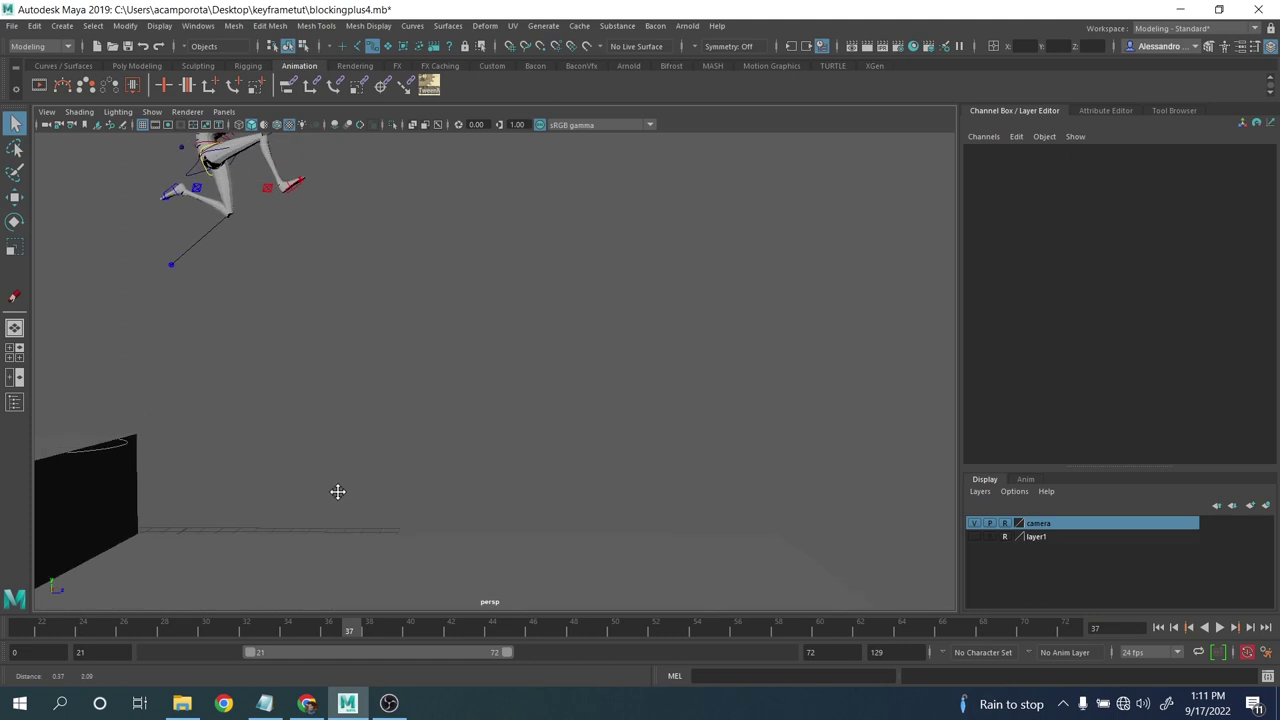
- Frame the whole jump in the perspective view and play back the animation
middle_click_drag(338, 492, 338, 507, "alt")
scroll(374, 458, "down", 3)
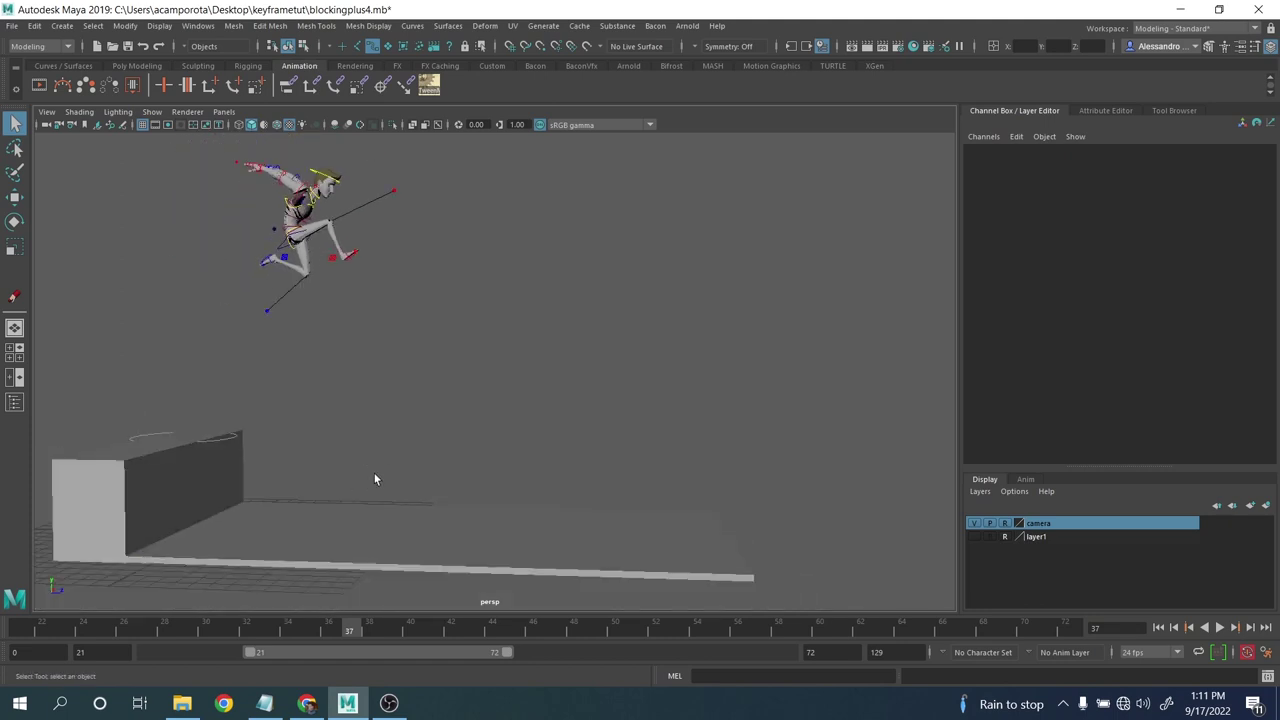
left_click_drag(374, 626, 349, 570)
left_click(393, 470)
left_click(652, 476)
left_click(1219, 627)
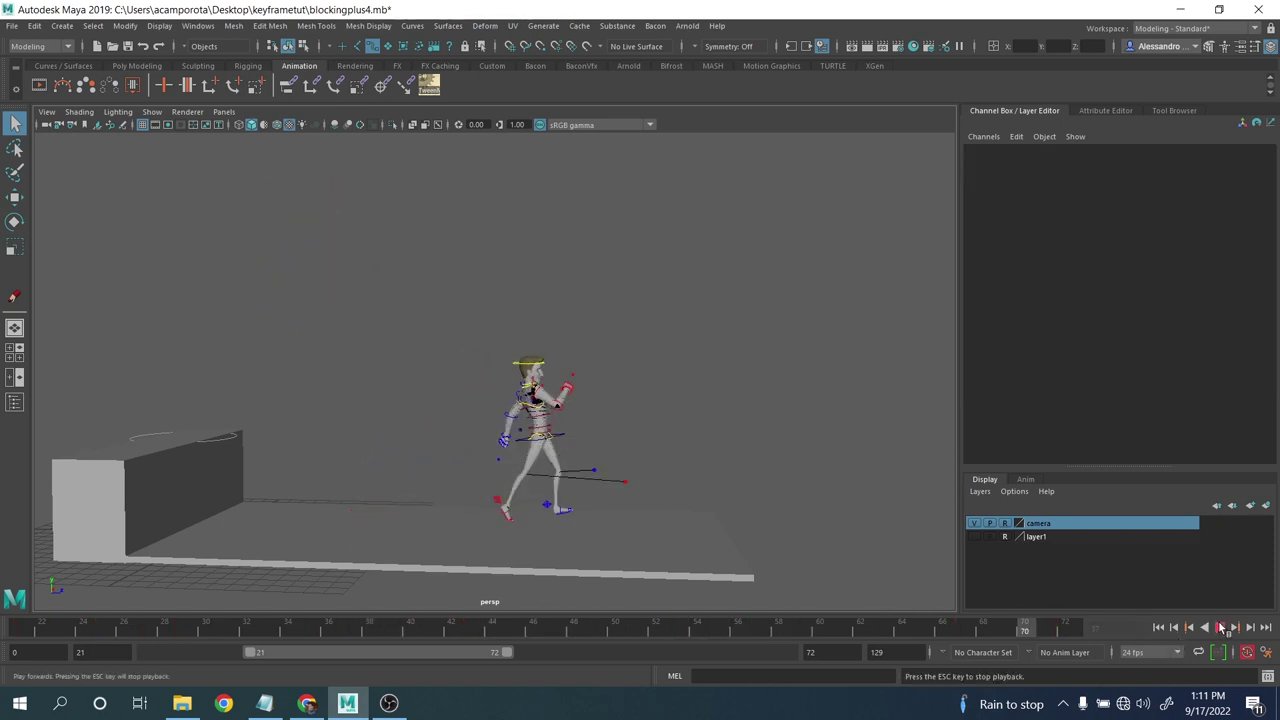
- Keep the viewport on the persp camera, watch the character closer during playback, and stop the animation
left_click(224, 111)
mouse_move(300, 125)
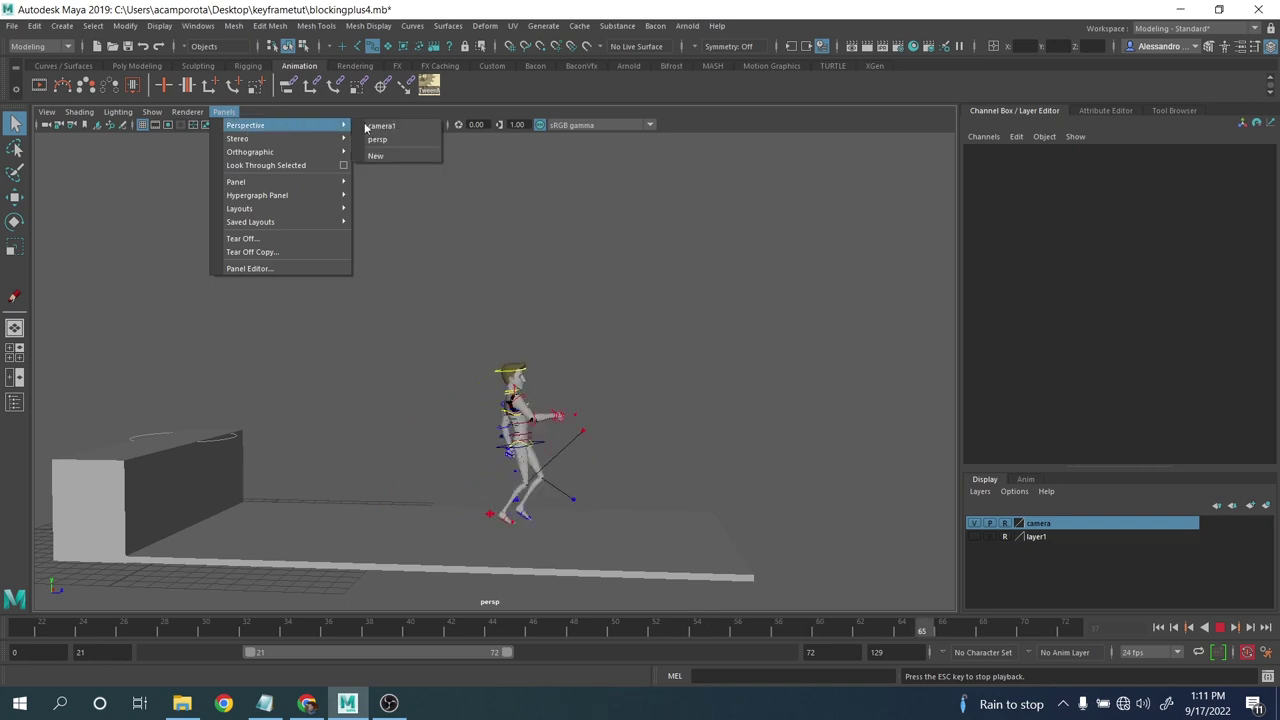
left_click(383, 140)
left_click_drag(512, 342, 496, 365, "alt")
scroll(490, 372, "up", 3)
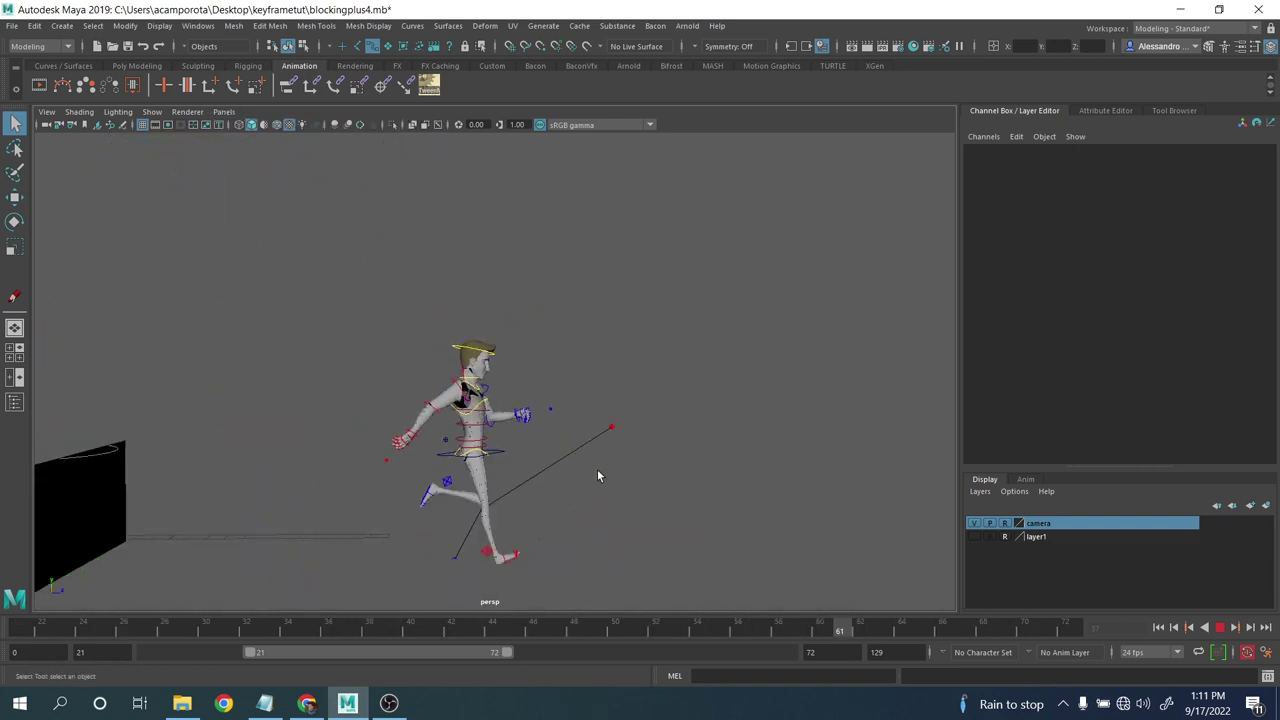
left_click(1222, 629)
mouse_move(526, 450)
middle_mouse_down("alt")
mouse_move(571, 474)
mouse_move(509, 457)
middle_mouse_up("alt")
- Scrub to frame 46 and examine the crouched landing pose up close, leaving nothing selected
left_click_drag(408, 626, 532, 634)
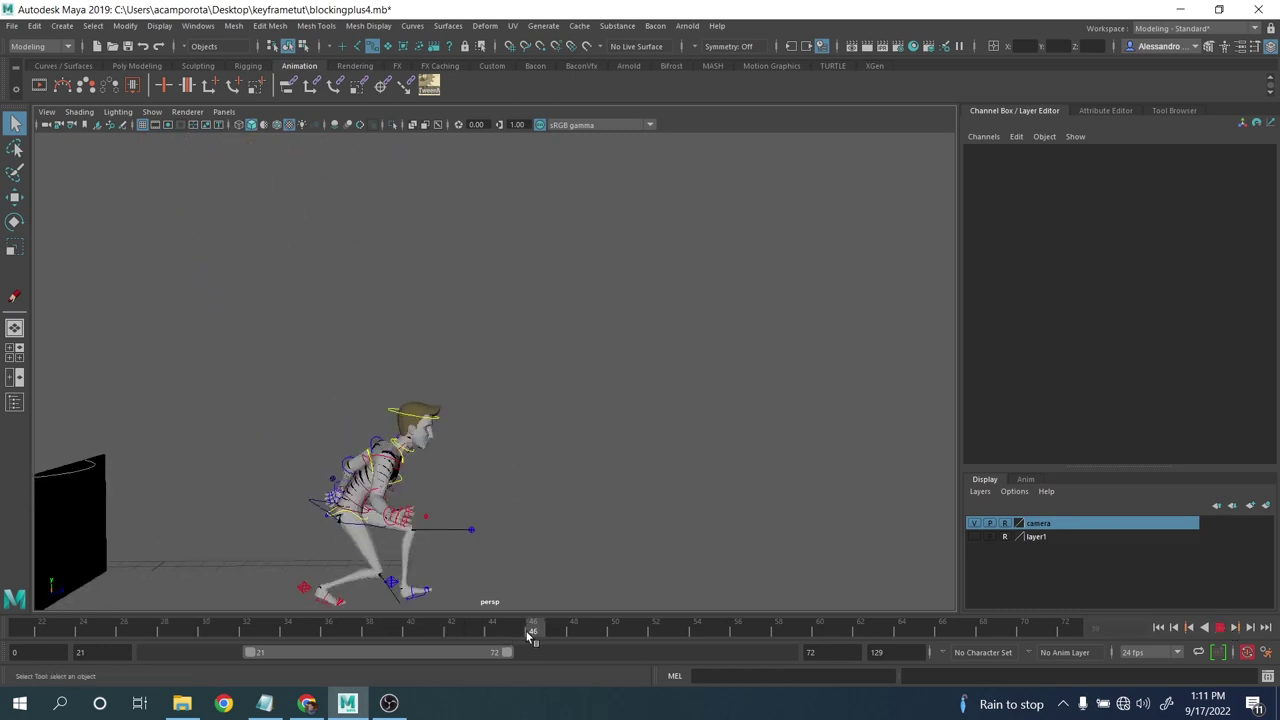
middle_click_drag(536, 557, 557, 463, "alt")
scroll(558, 462, "up", 3)
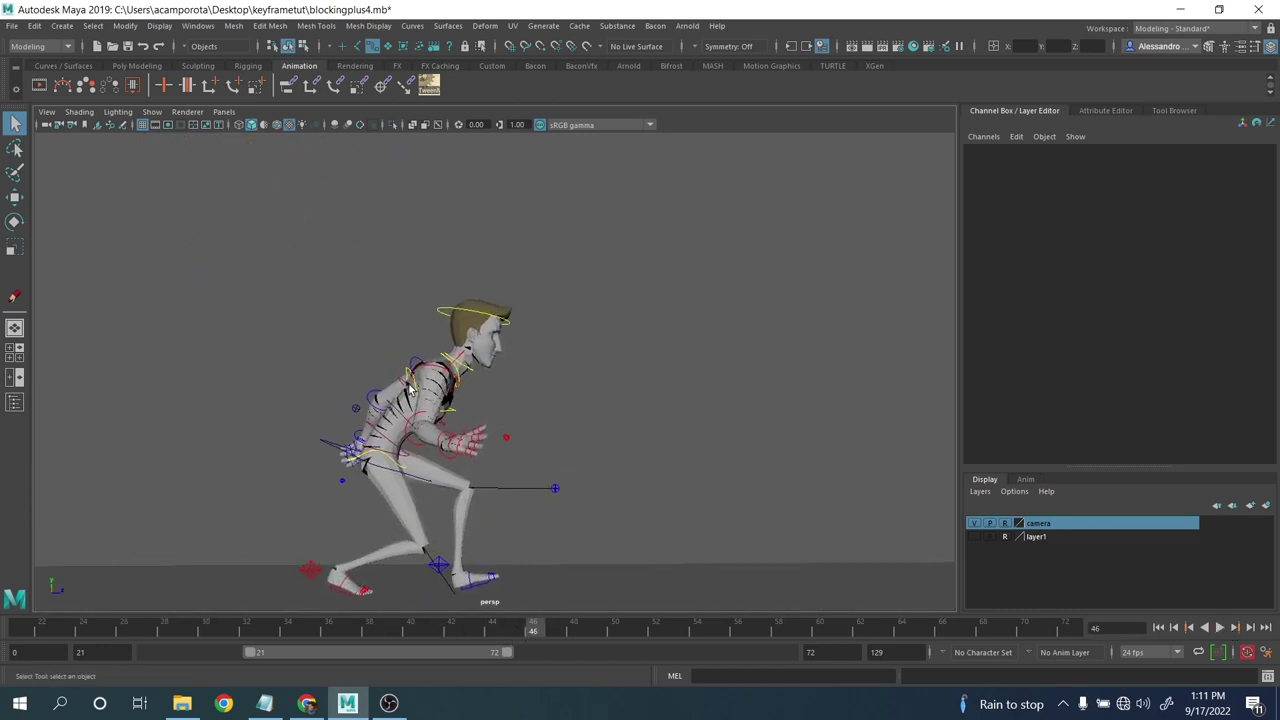
left_click(409, 387)
left_click(500, 499)
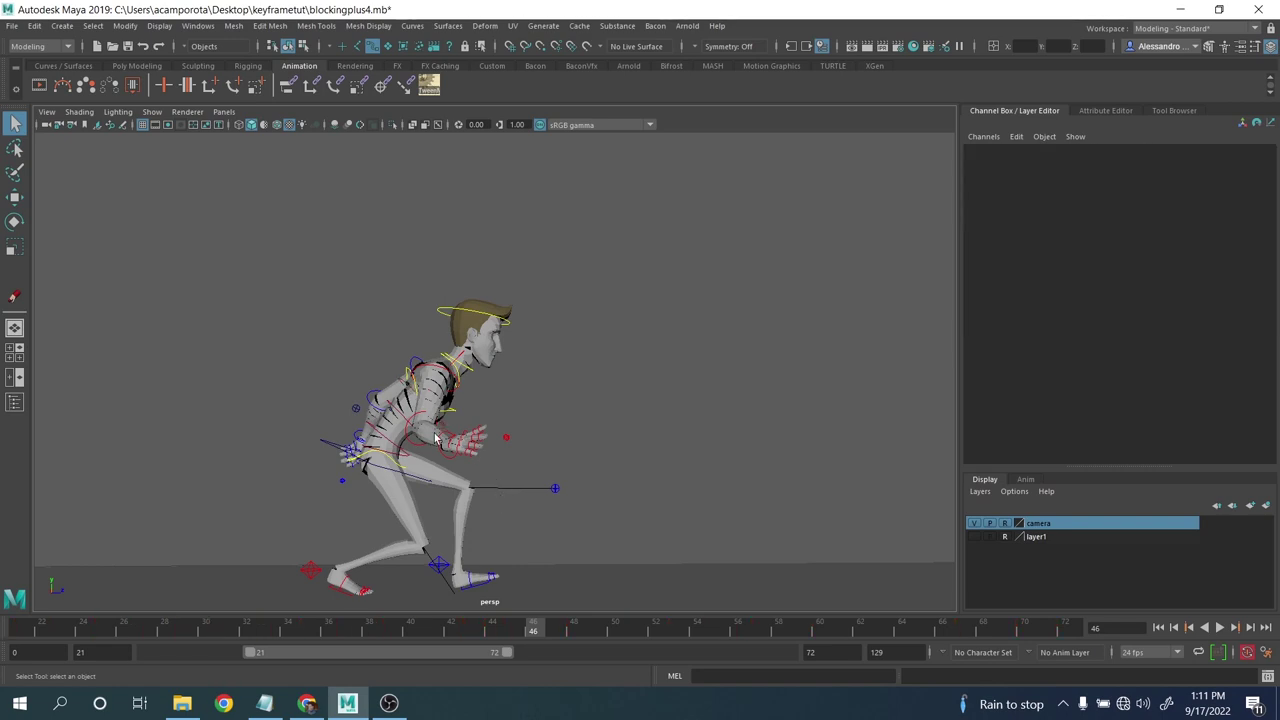
- Rotate the upper spine FK control backward around X to about -11.8 at frame 45
left_click(411, 387)
left_click_drag(552, 628, 512, 628)
key("e")
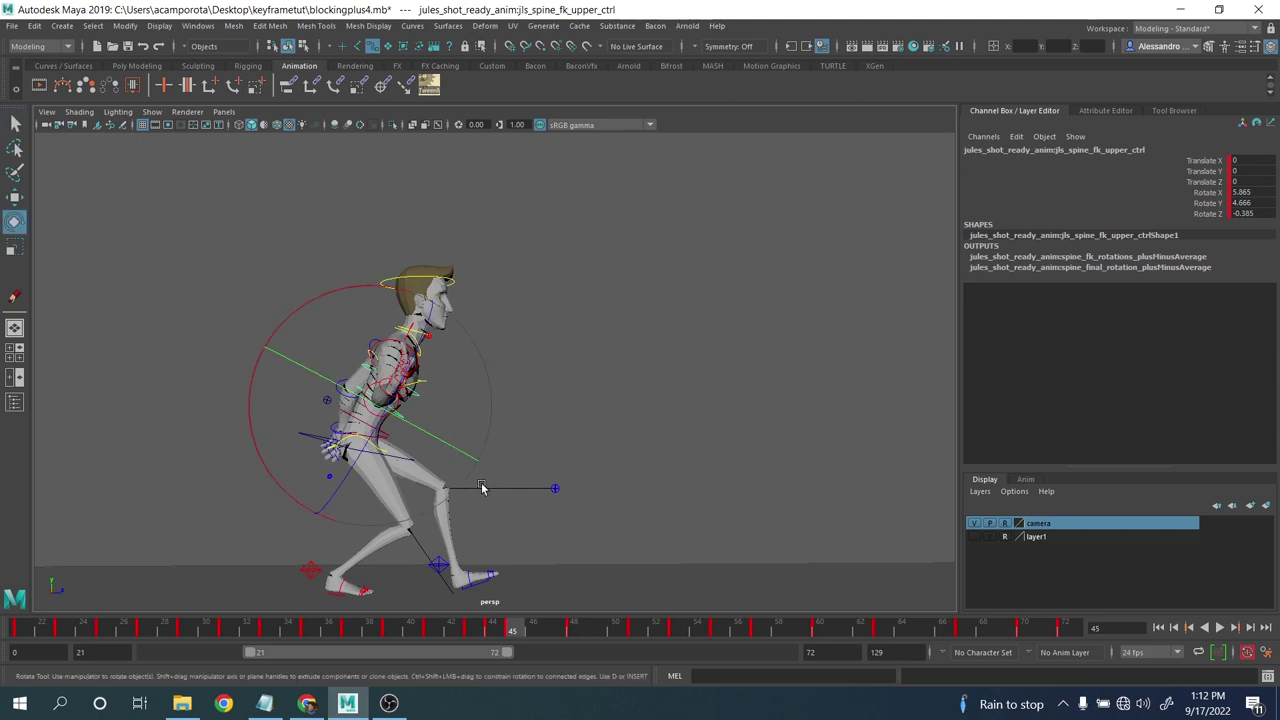
mouse_move(297, 491)
left_mouse_down()
mouse_move(279, 483)
mouse_move(291, 457)
mouse_move(309, 469)
left_mouse_up()
left_click(443, 421)
- Rotate the spine's FK shoulder control forward around X to about 14.6 at frame 48
left_click(417, 402)
left_click_drag(528, 628, 586, 639)
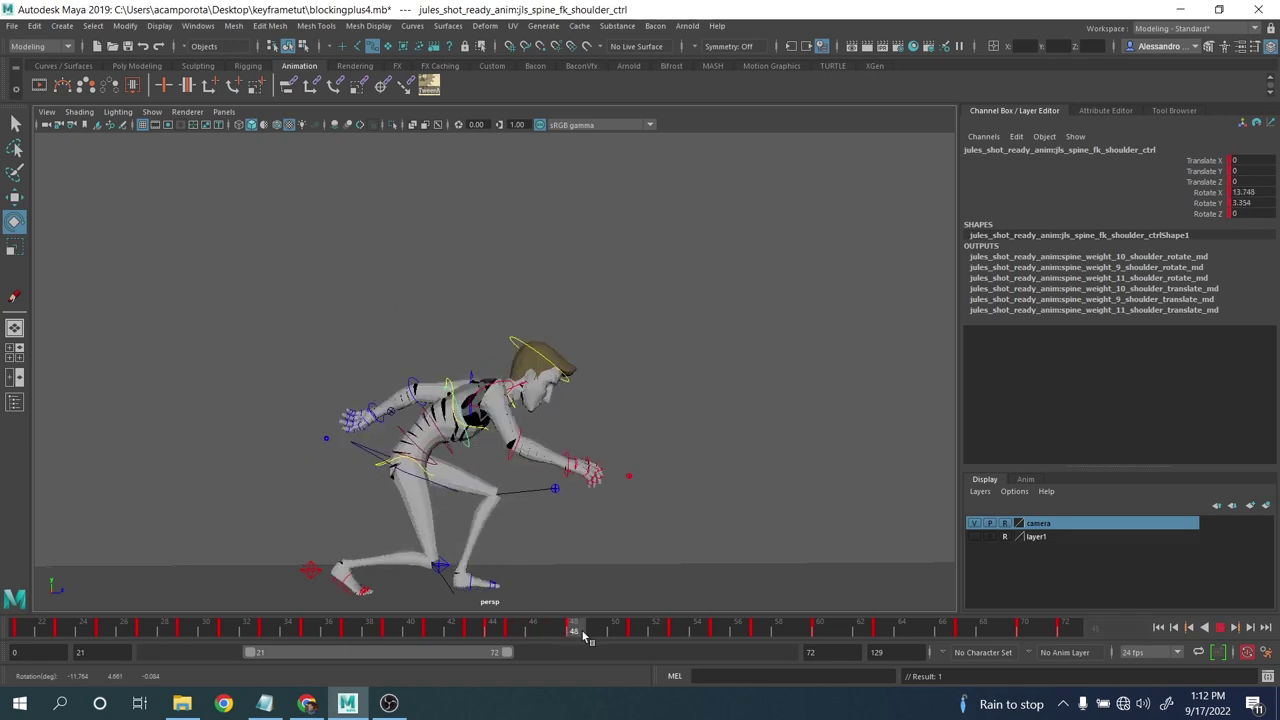
left_click_drag(363, 507, 358, 502)
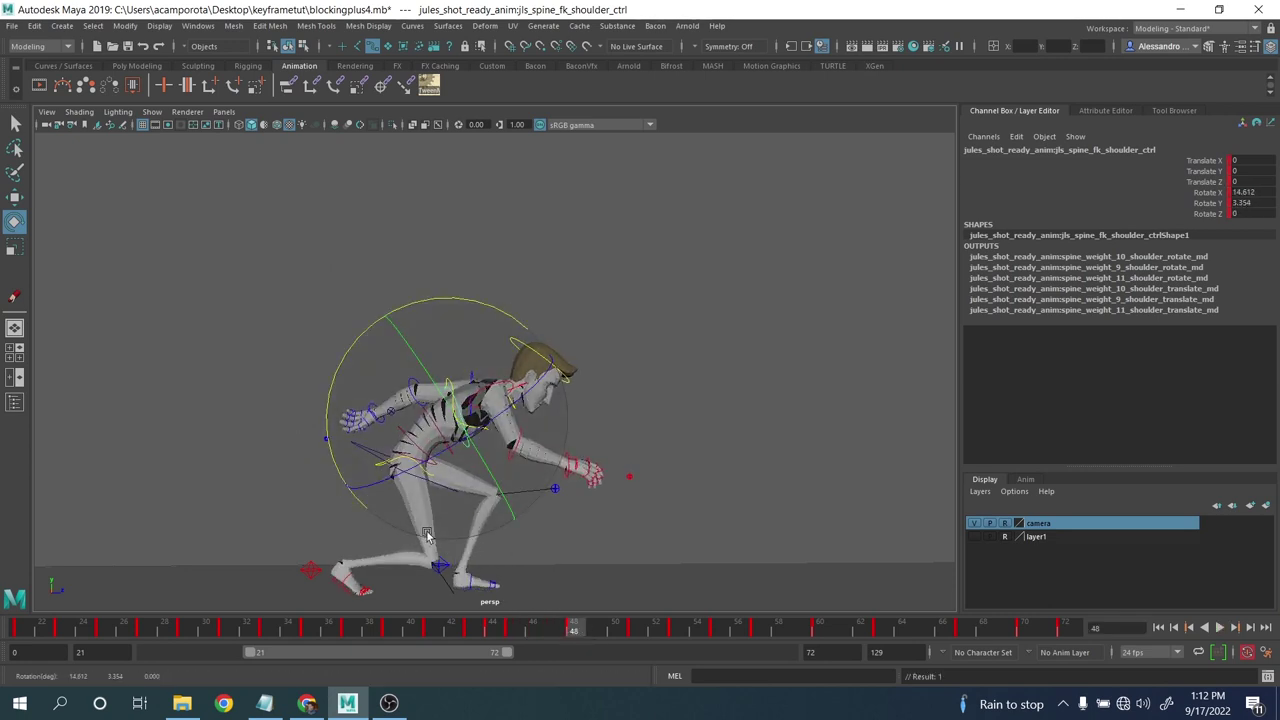
left_click_drag(598, 629, 635, 634)
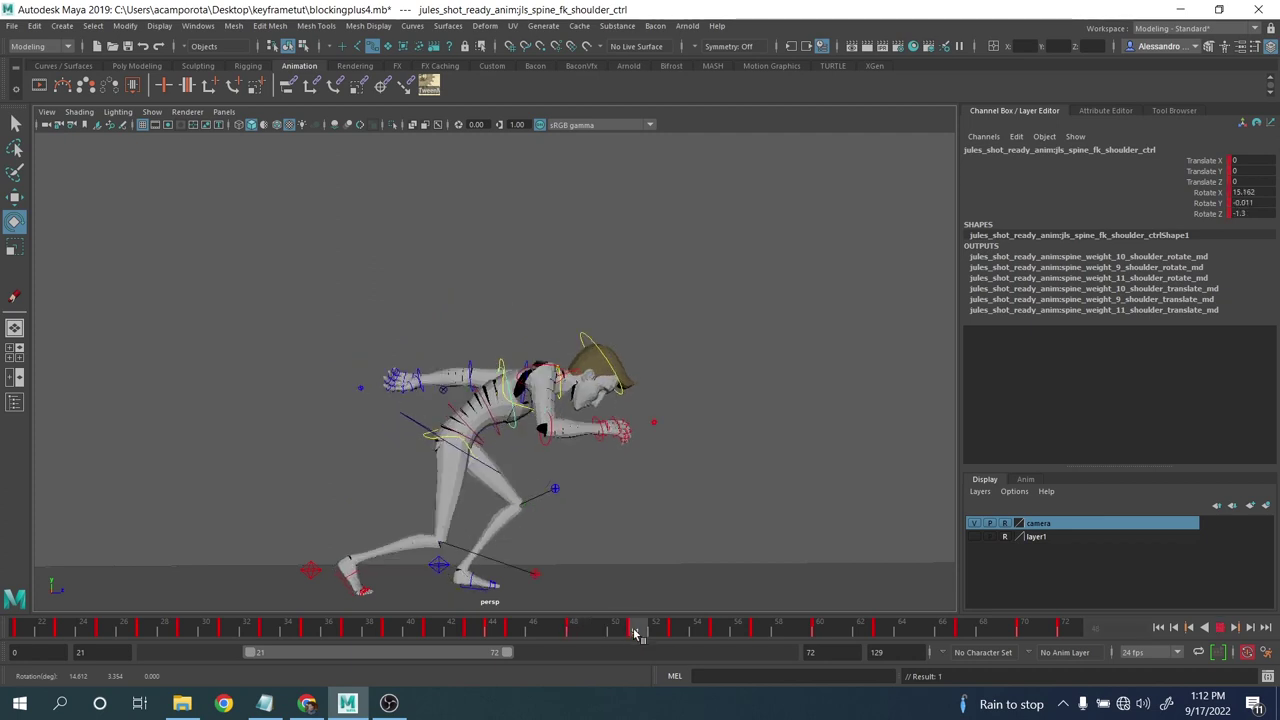
- Rotate the spine's IK shoulder control forward around X to about 10.6 at frame 51
key("q")
left_click(525, 410)
key("e")
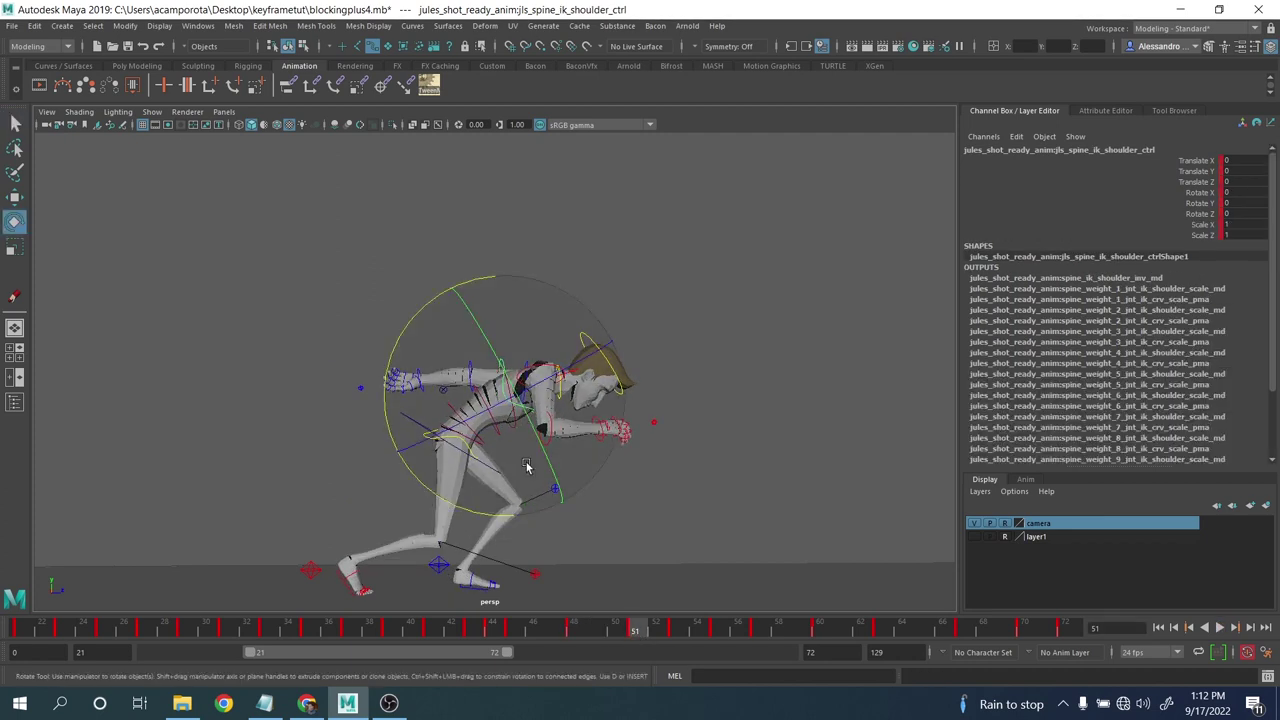
left_click_drag(449, 500, 432, 488)
key("ctrl+z")
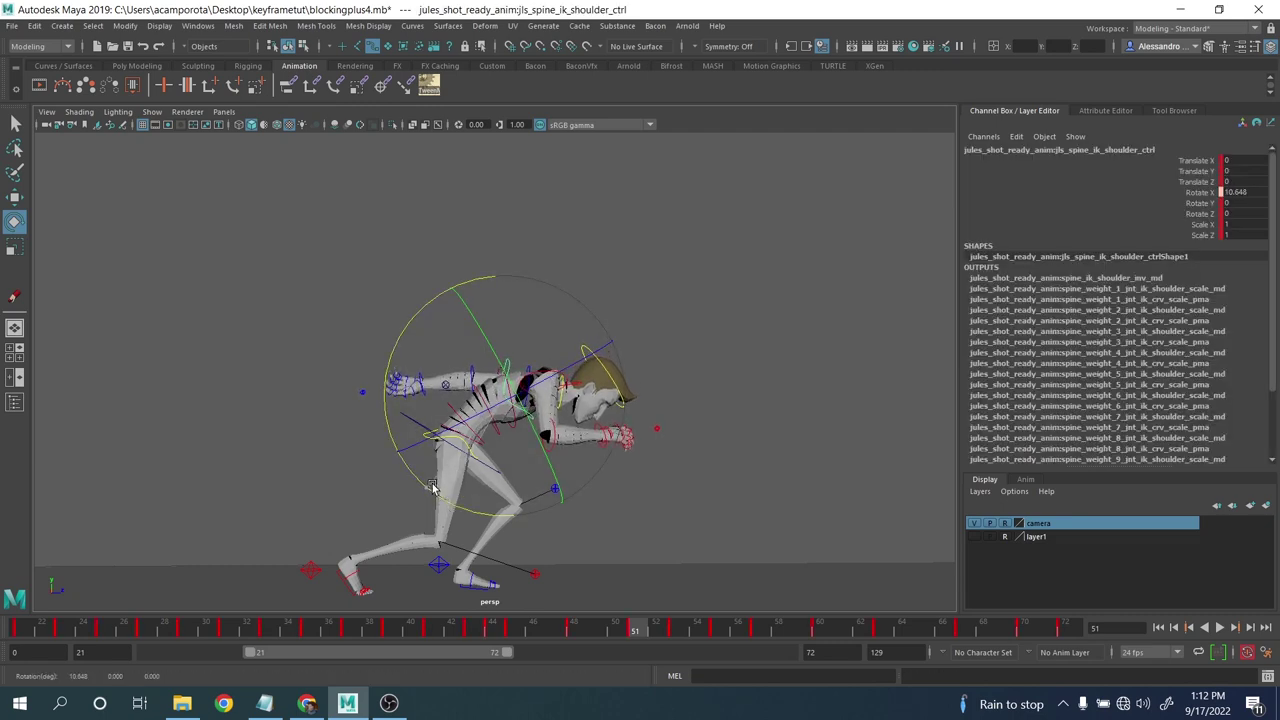
left_click_drag(602, 629, 560, 610)
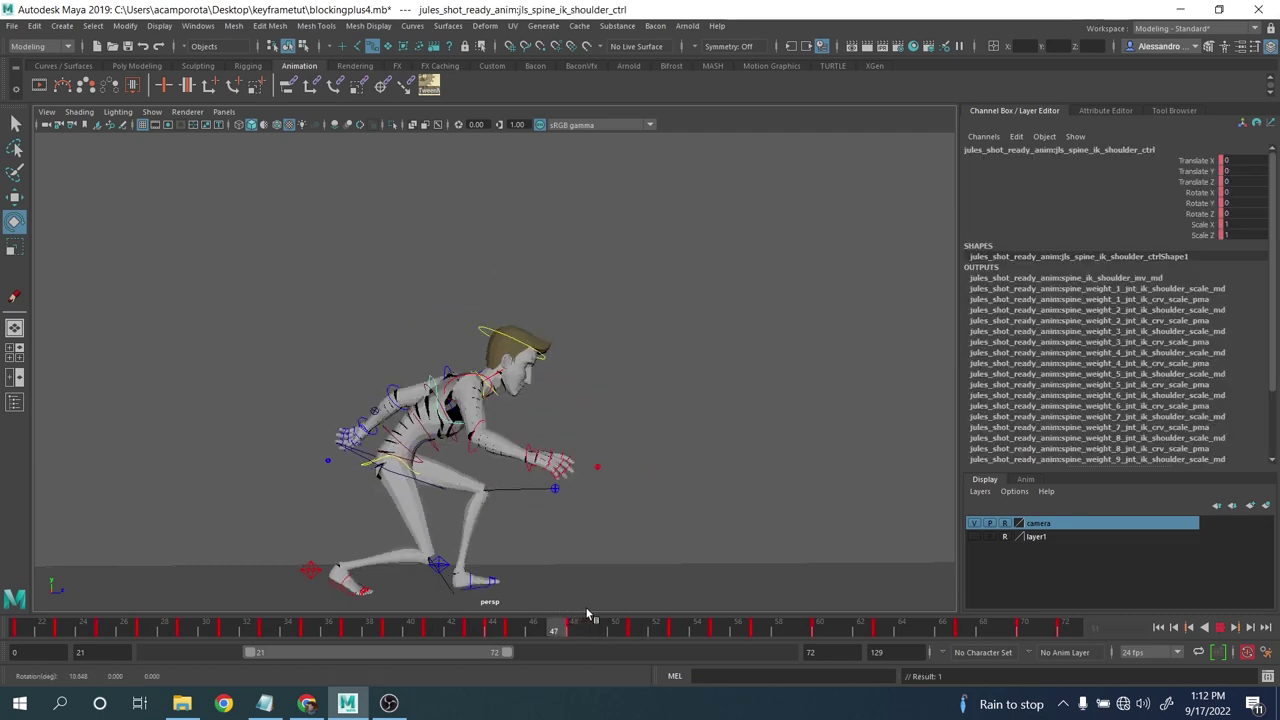
- Rotate the IK shoulder control forward around X to about 11.3 at frame 53, 10.2 at frame 55 and 3.3 at frame 57
left_click(673, 625)
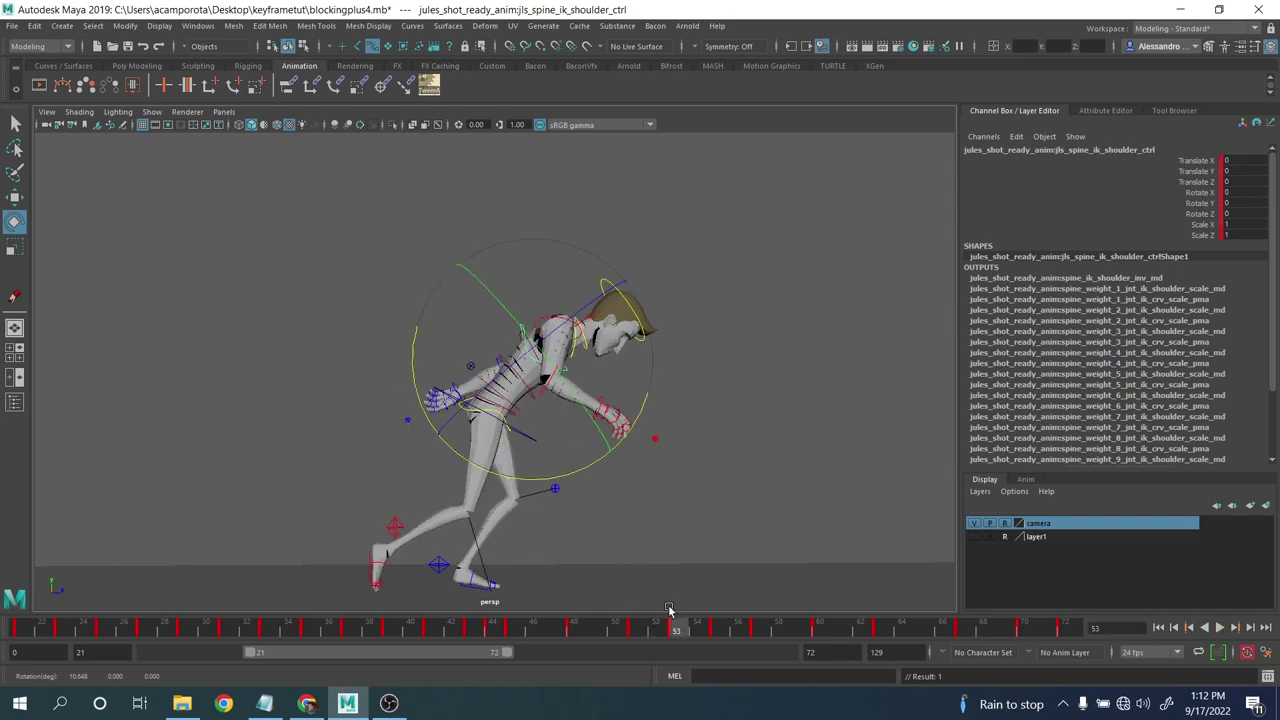
left_click_drag(491, 467, 486, 461)
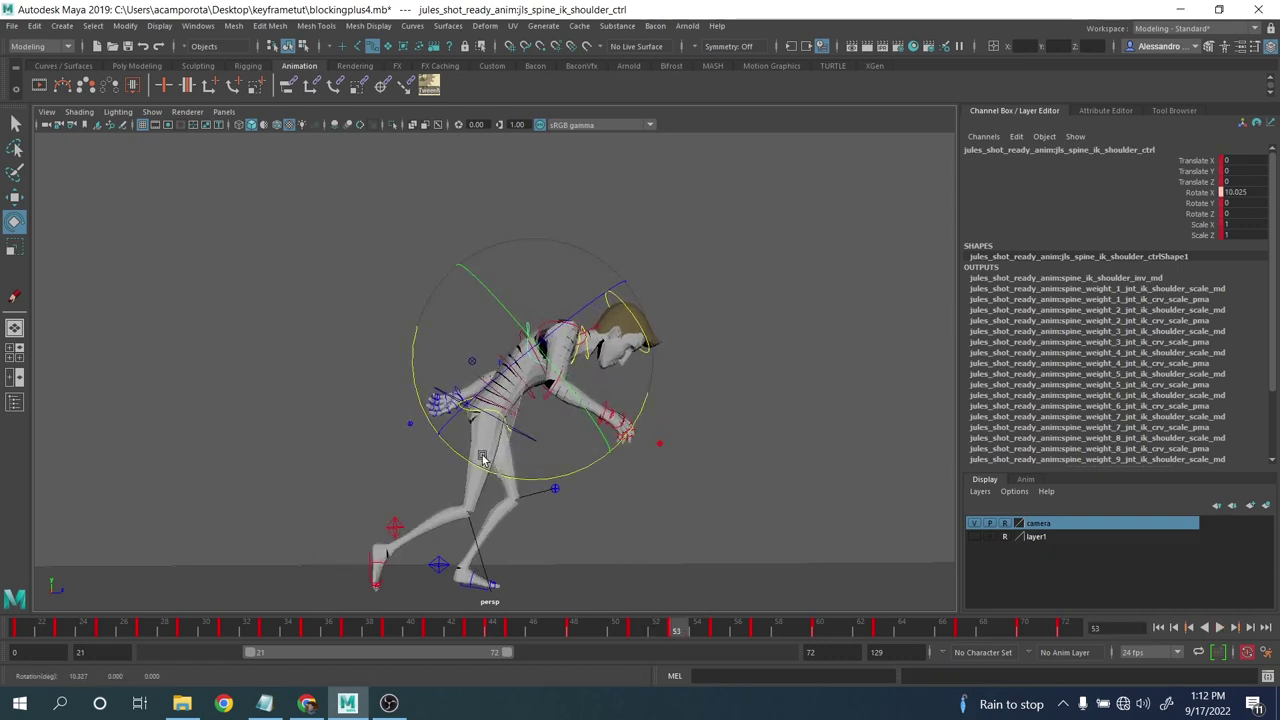
left_click_drag(686, 632, 720, 632)
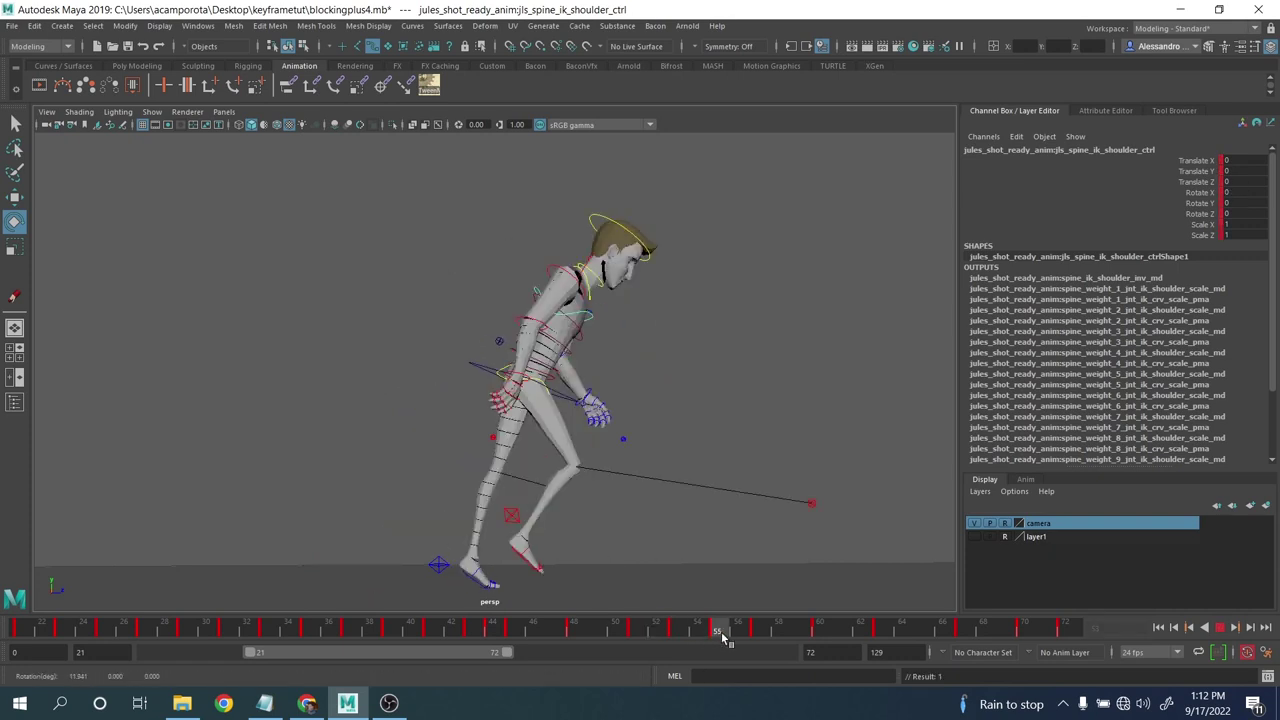
left_click_drag(609, 430, 588, 432)
left_click_drag(745, 635, 759, 633)
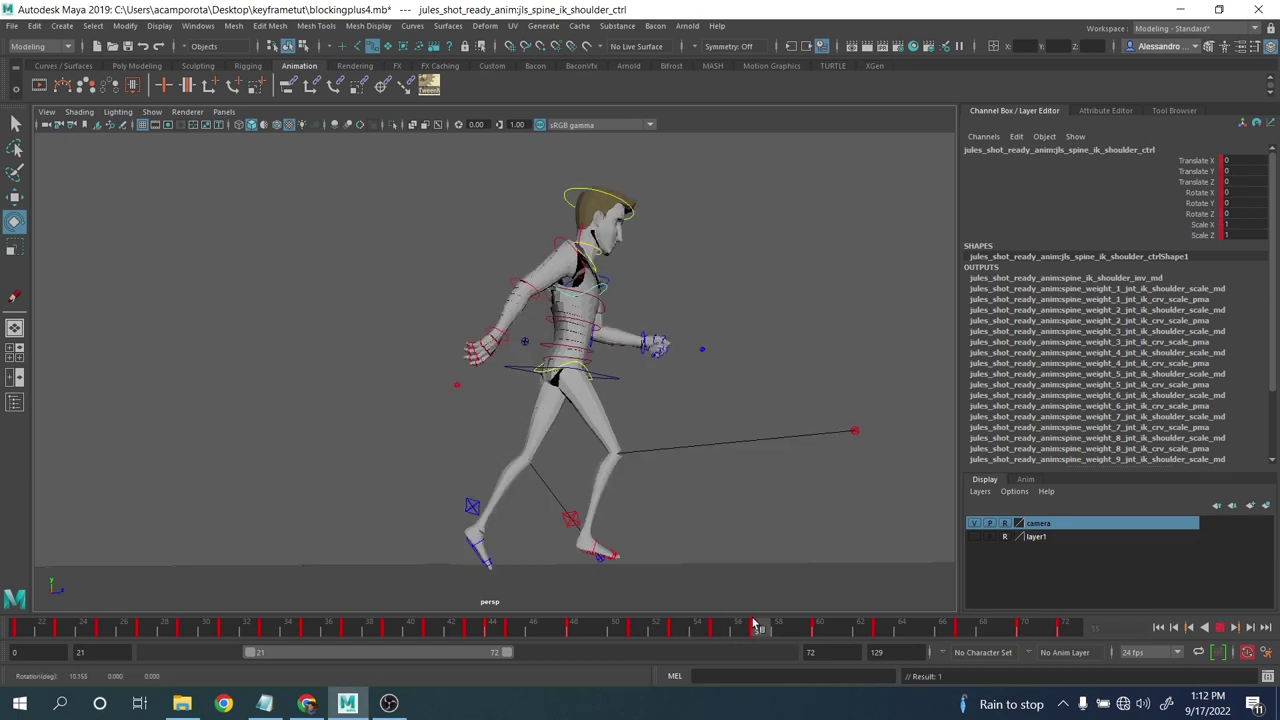
left_click_drag(651, 397, 648, 397)
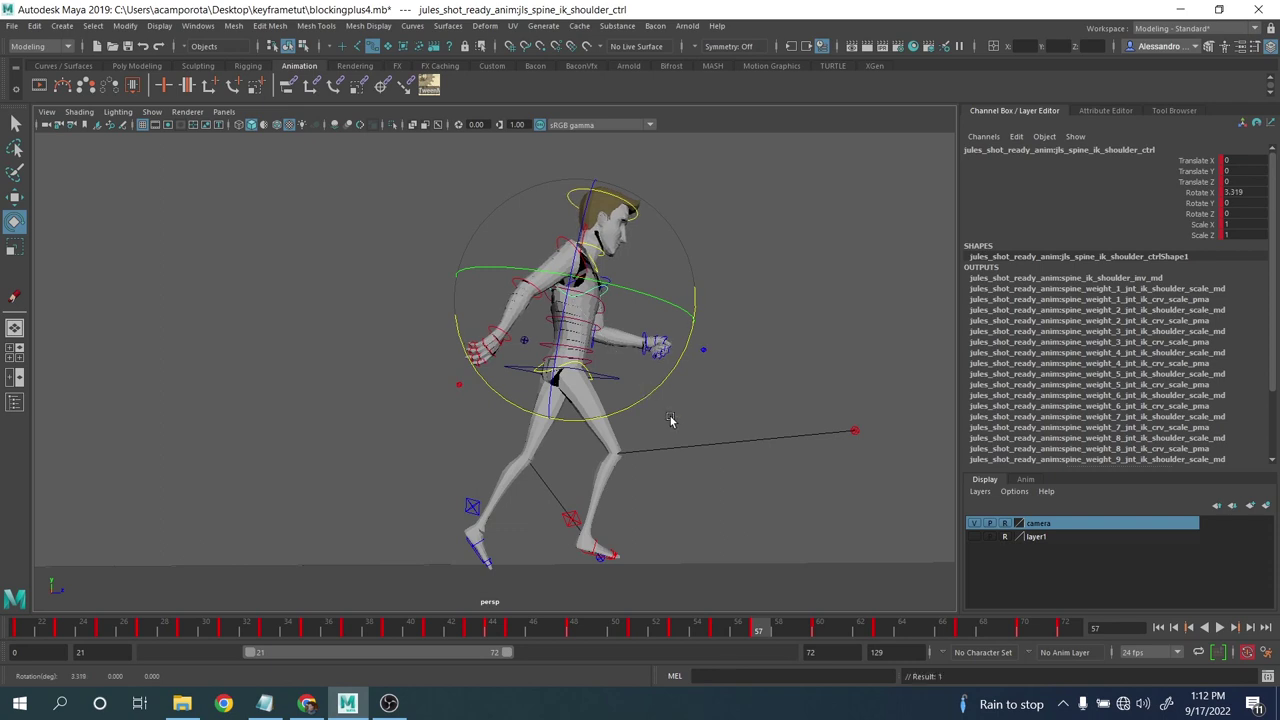
- Scrub to frame 60, frame the platform and landing area, and play back the jump to review the torso motion
left_click_drag(787, 636, 706, 515)
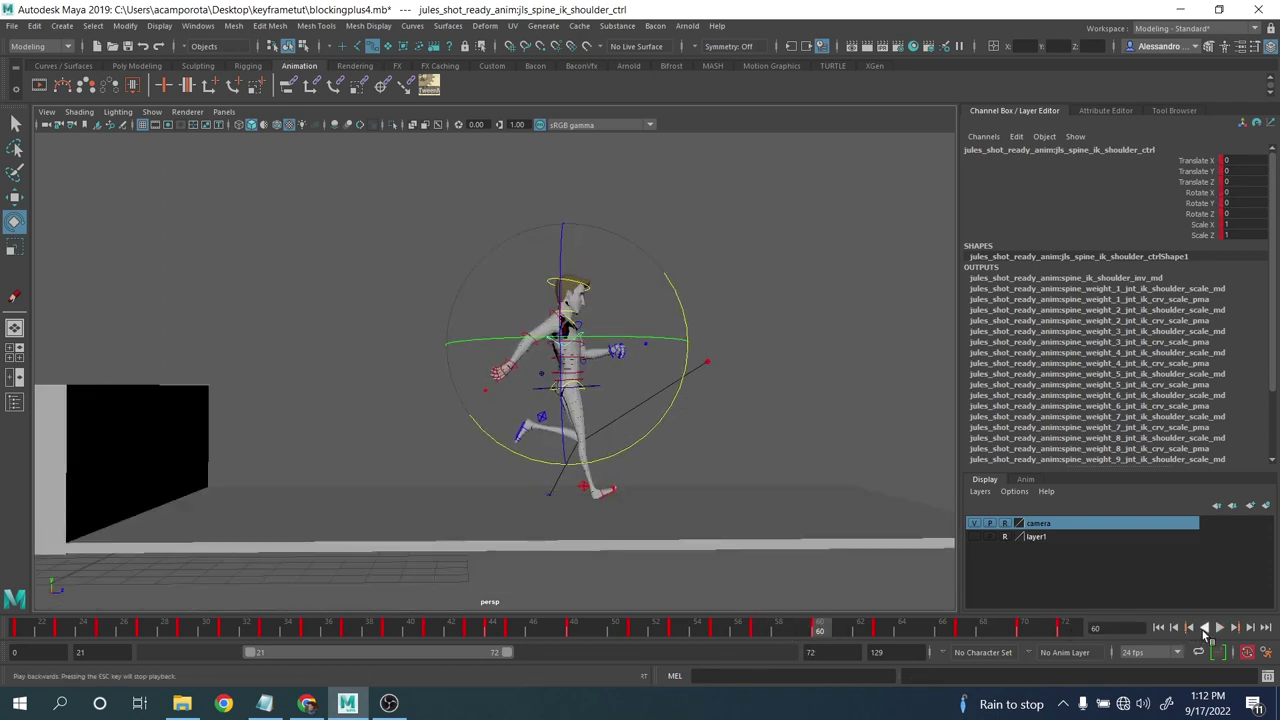
left_click(1221, 628)
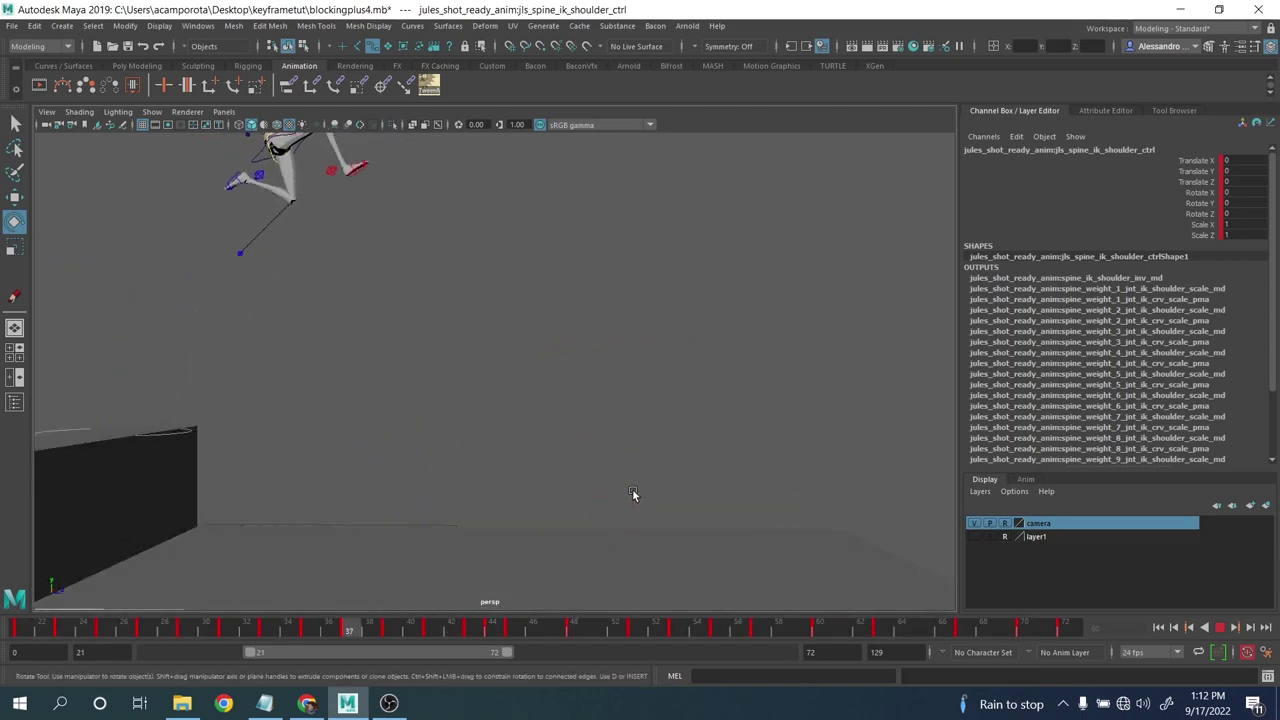
left_click(1220, 629)
- Compare the lower neck control's poses on the keys around frame 48, and rotate it around X to about -12.1 at frame 48
key("q")
scroll(536, 497, "up", 3)
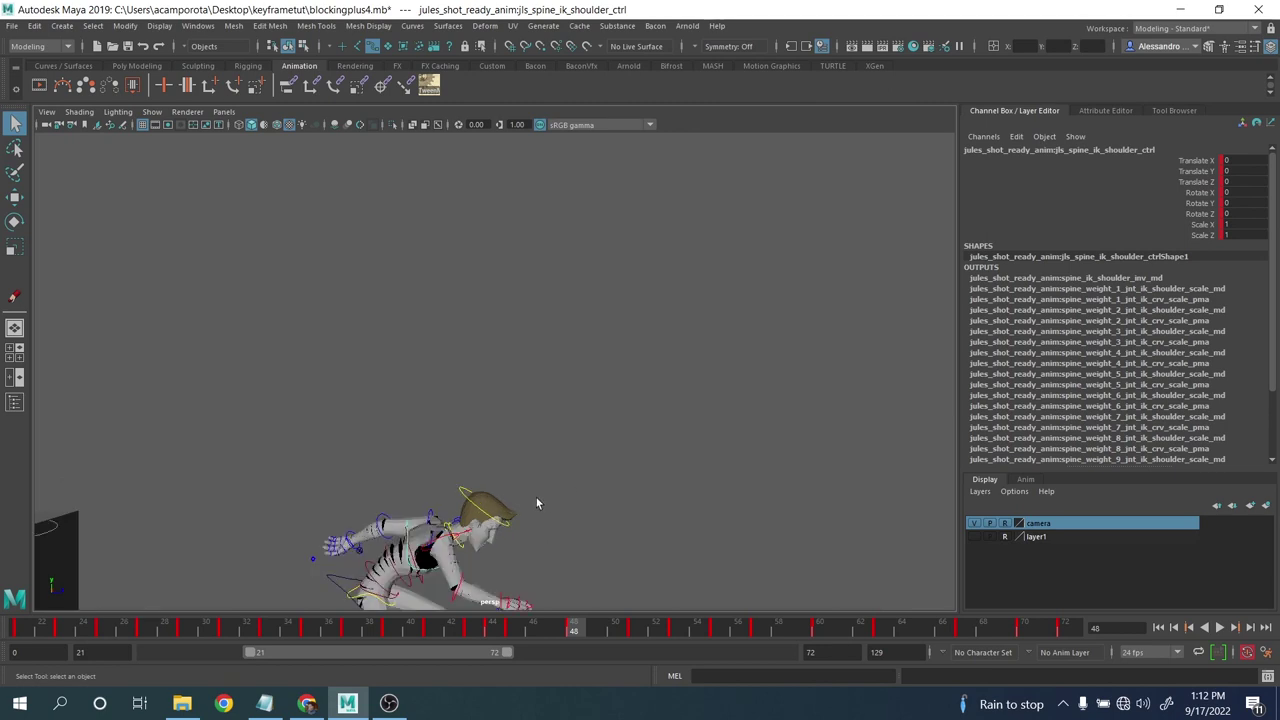
middle_click_drag(536, 500, 541, 430, "alt")
scroll(541, 430, "up", 4)
left_click(428, 455)
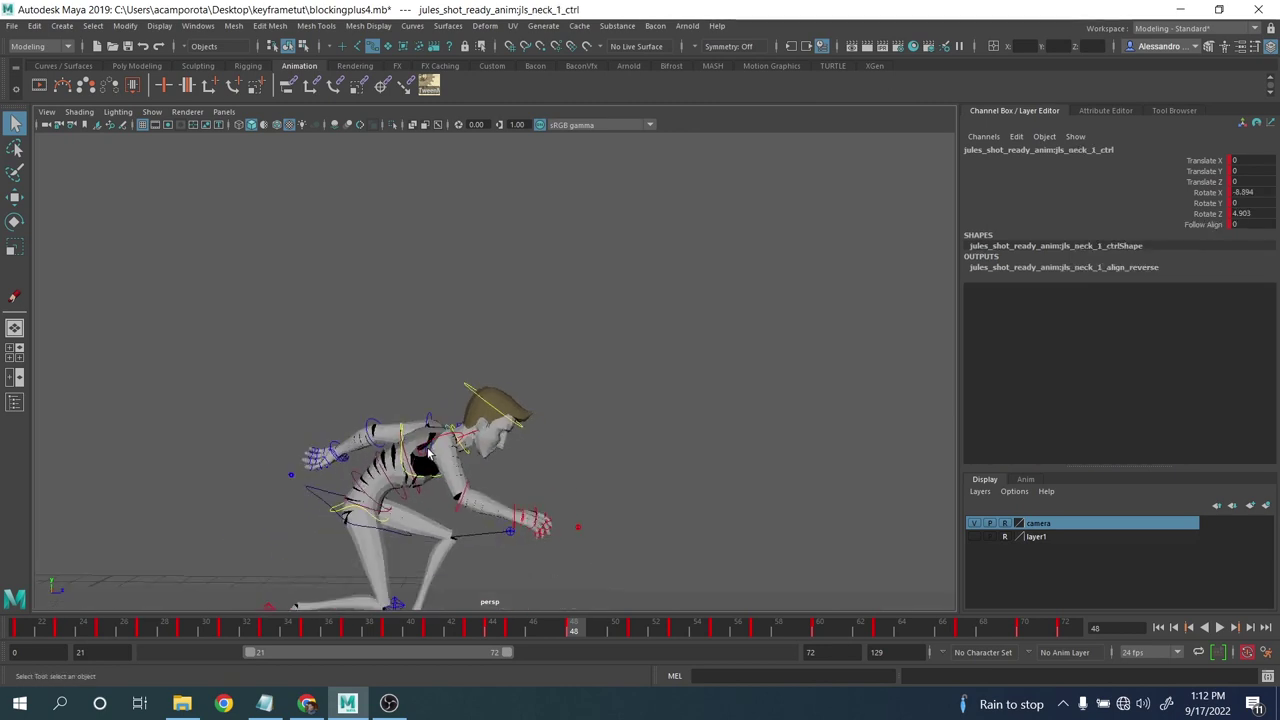
key("e")
key("comma")
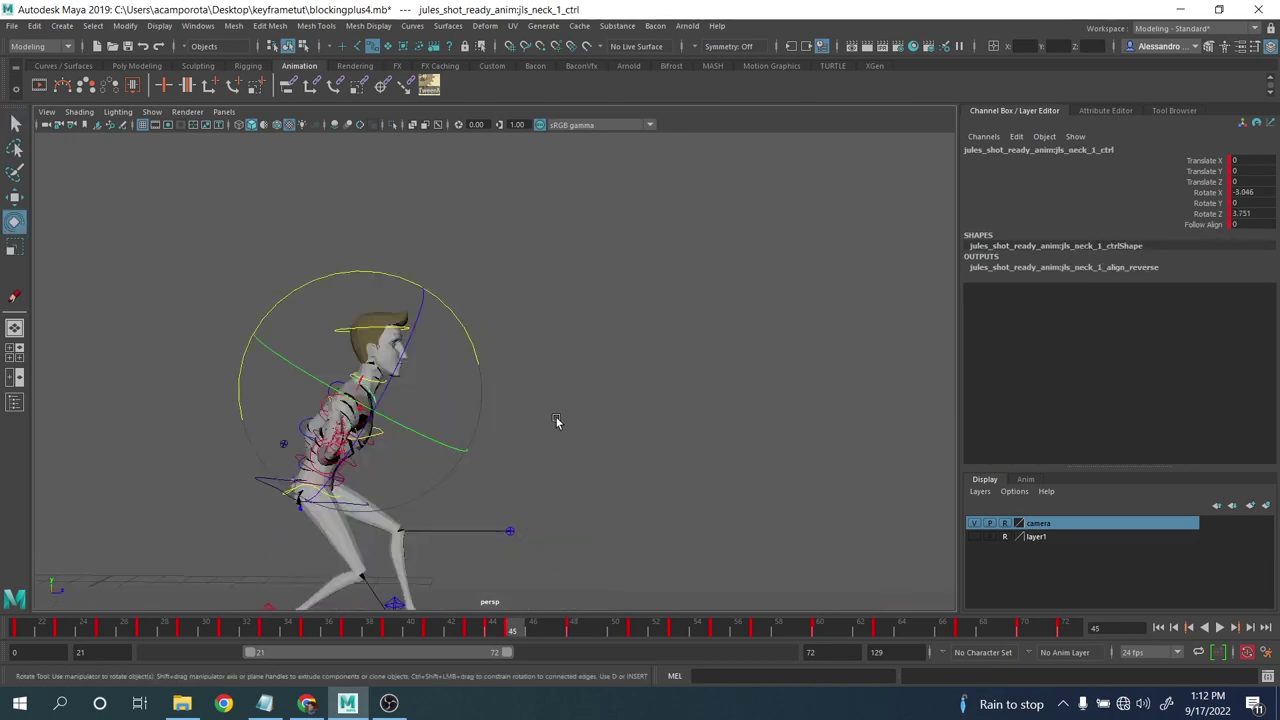
key("period")
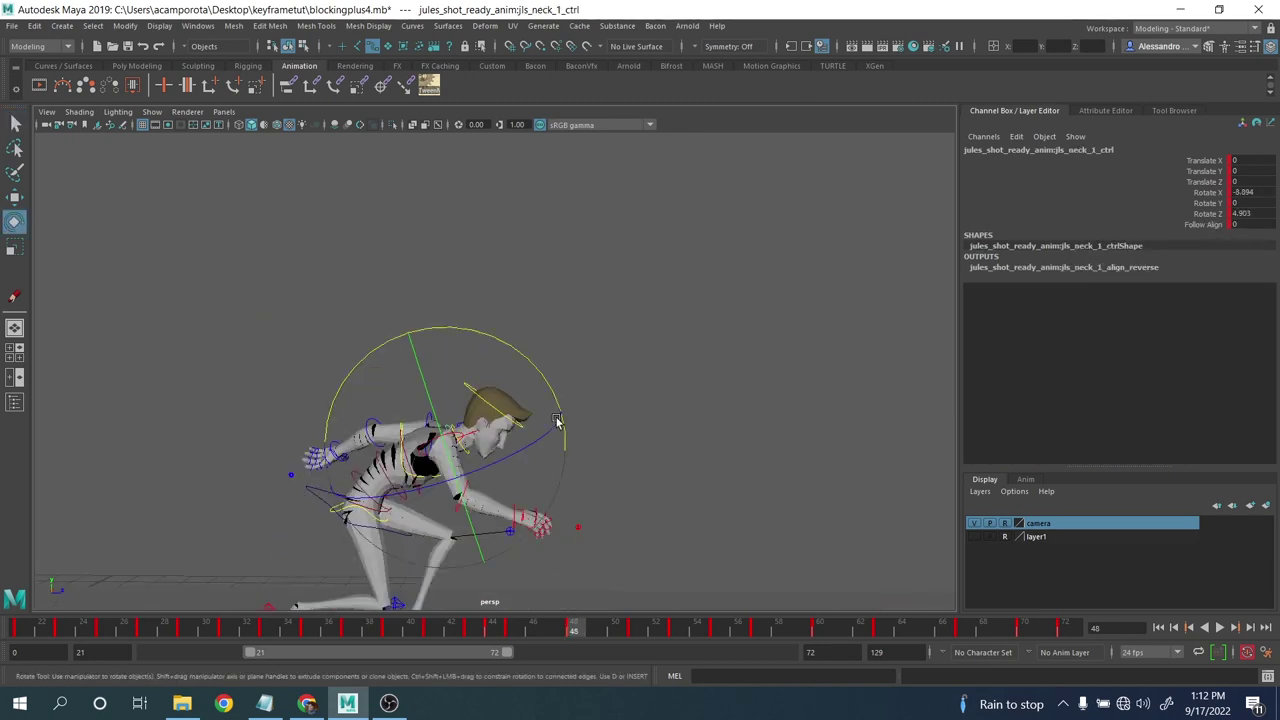
key("period")
key("comma")
key("comma")
key("period")
left_click_drag(532, 366, 529, 374)
- Adjust the lower neck control's X rotation at frame 51, and set it to about 1.3 at frame 53, 12.1 at 57 and 10.9 at 60
key("period")
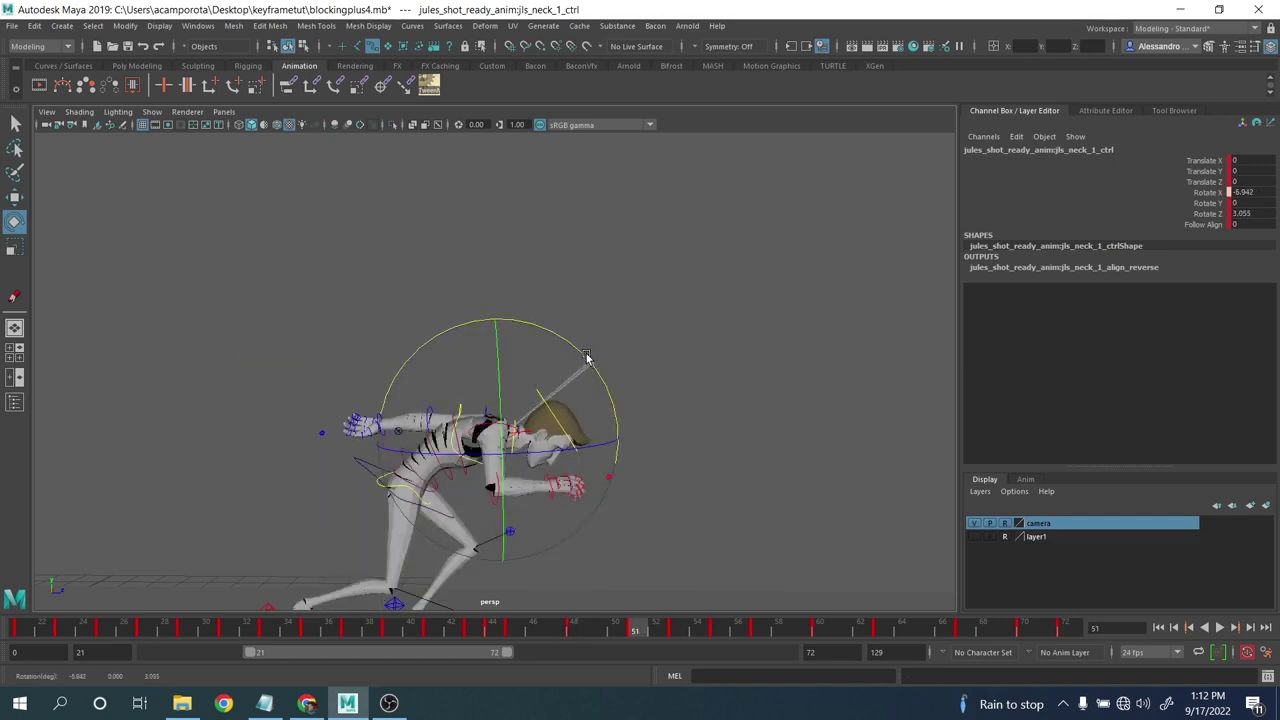
key("period")
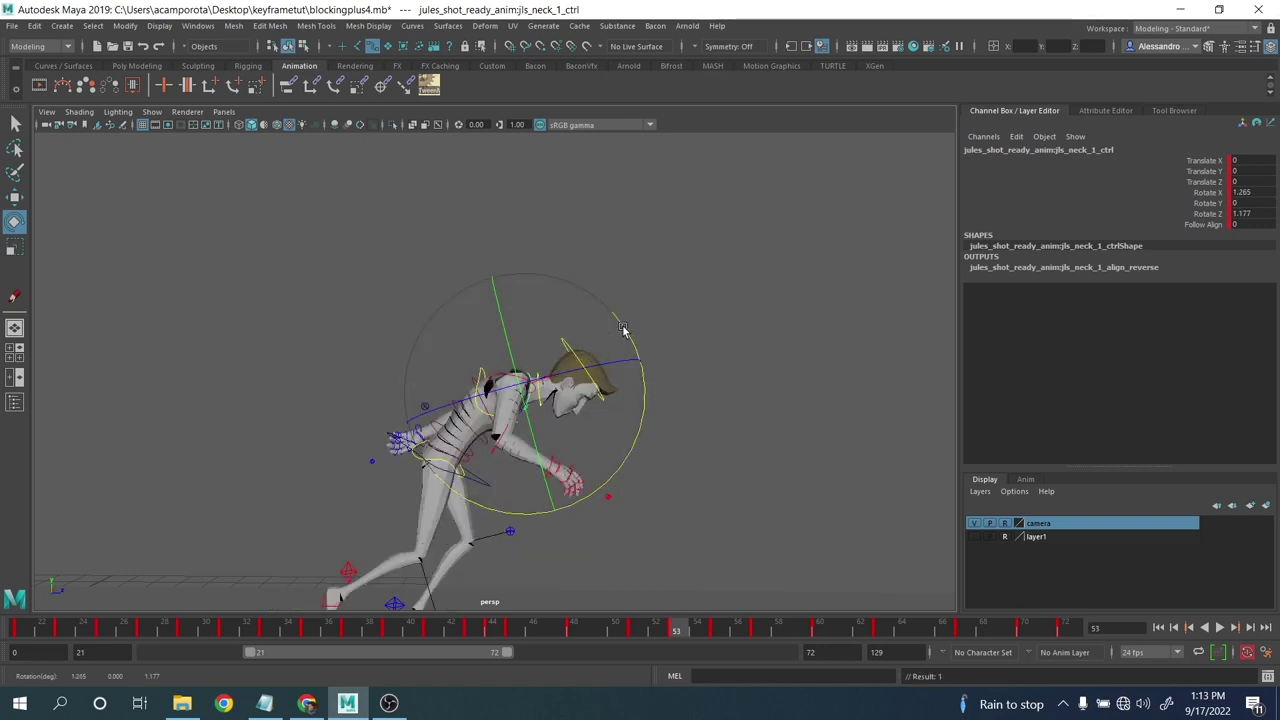
key("period")
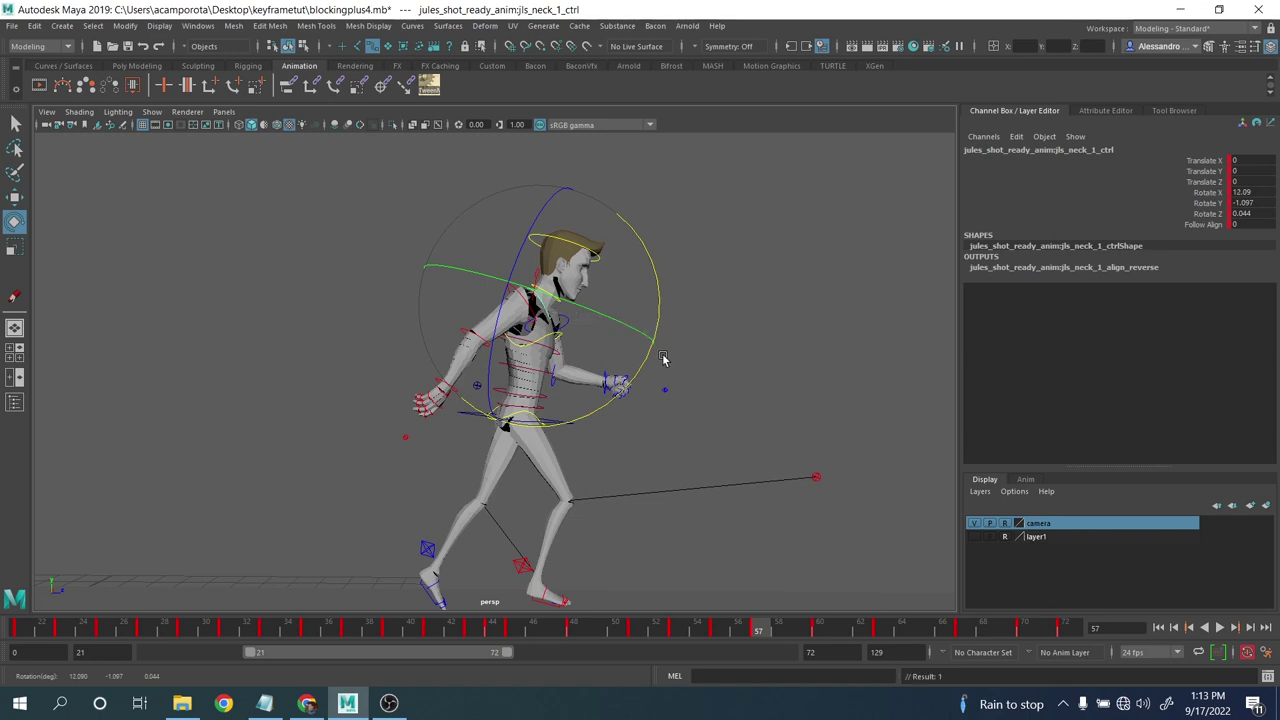
key("period")
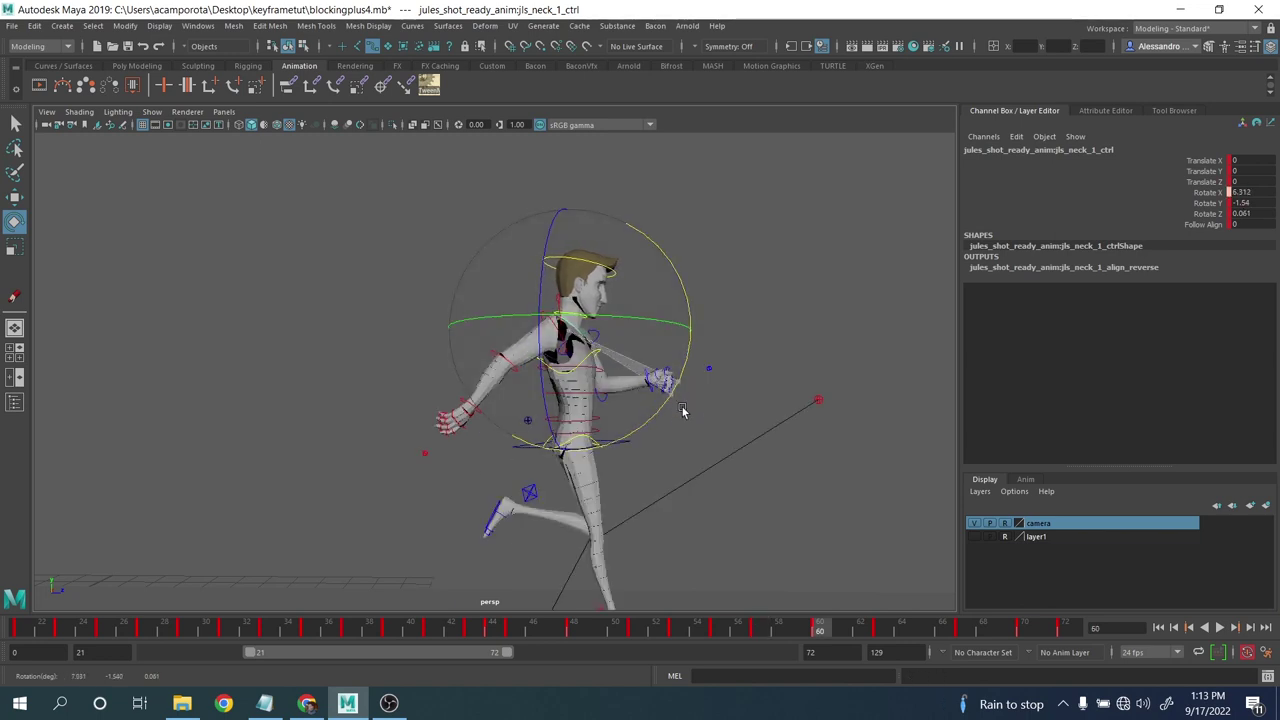
key("period")
key("period")
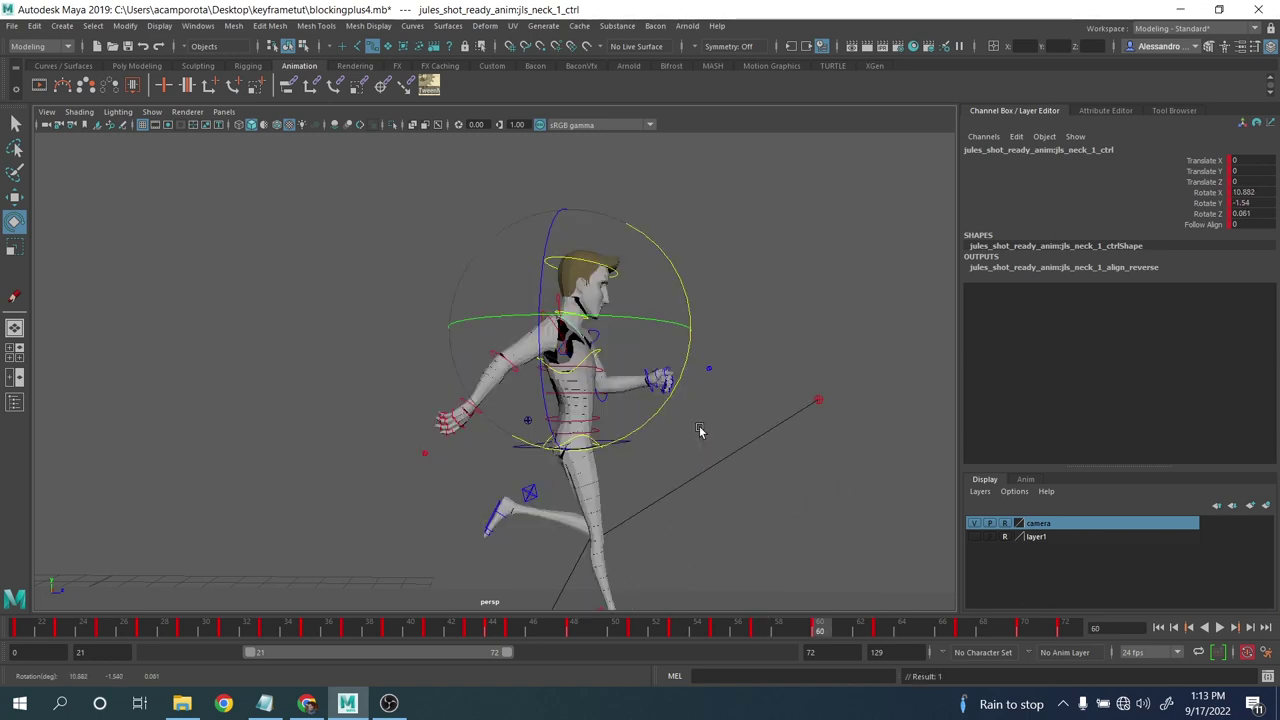
- Step through the neighbouring keyframes and play back the whole jump to review the neck motion
key("period")
key("period")
key("comma")
key("comma")
key("comma")
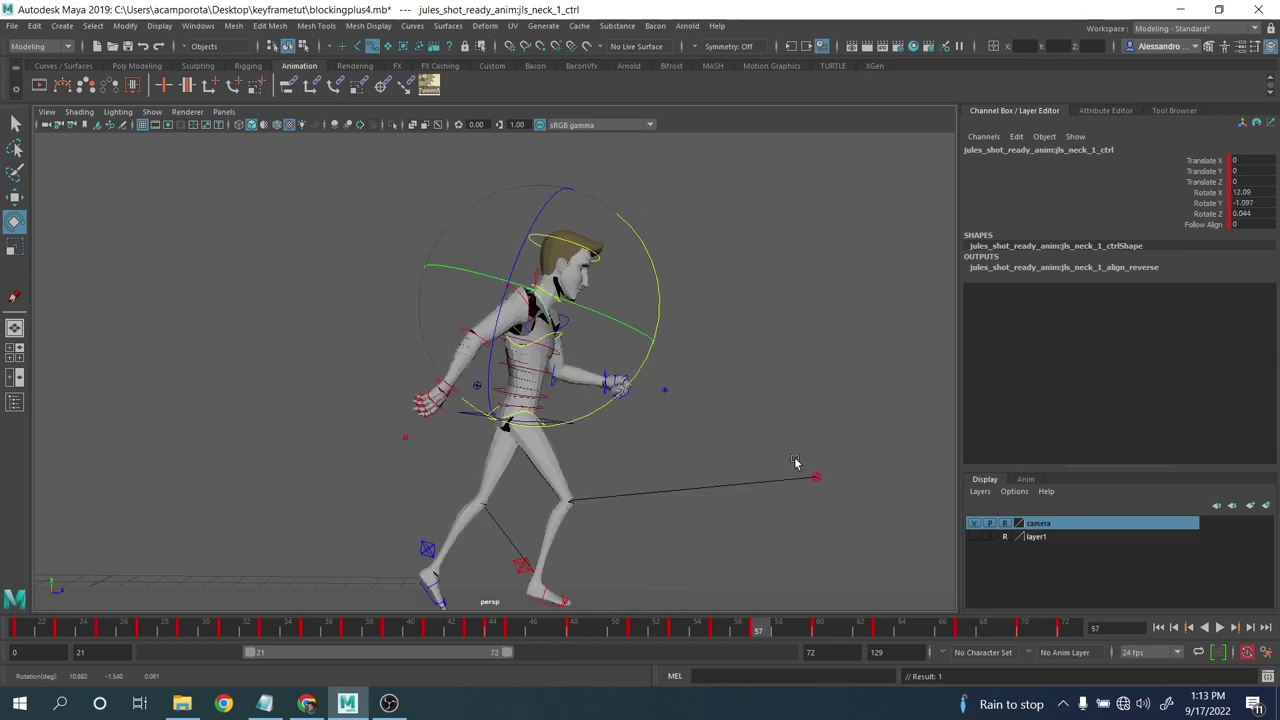
scroll(794, 463, "down", 3)
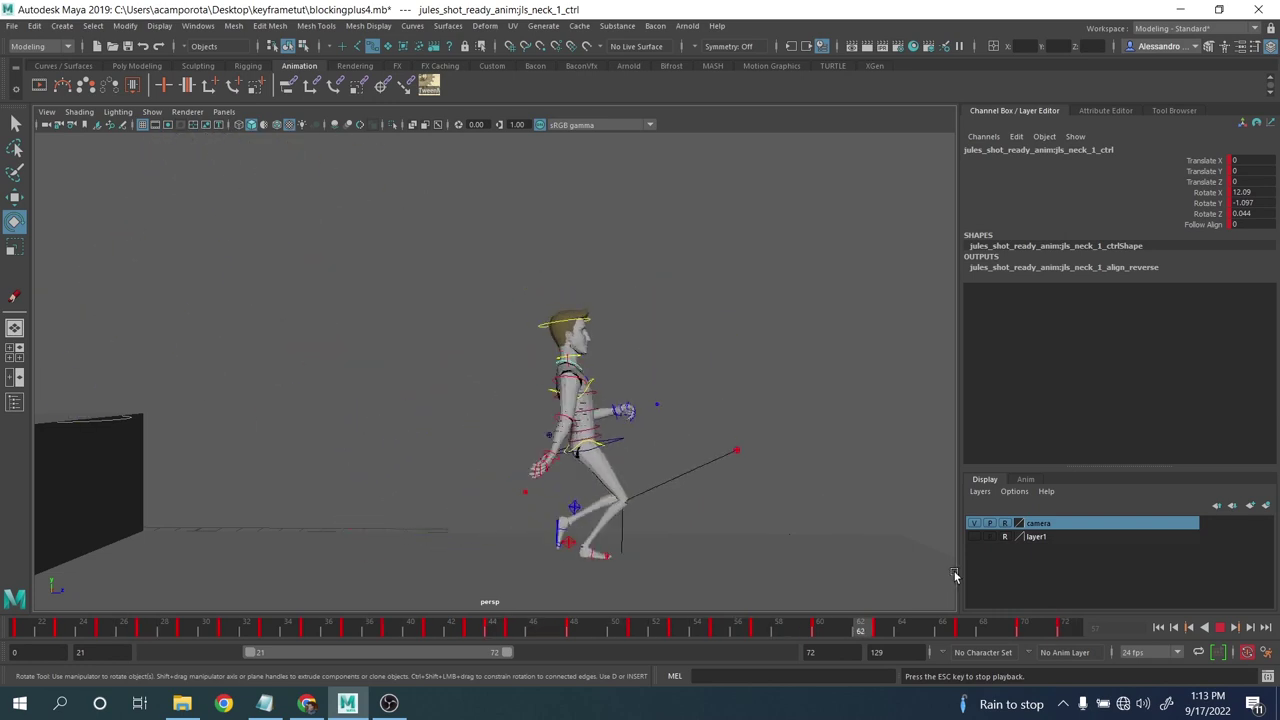
left_click(1220, 628)
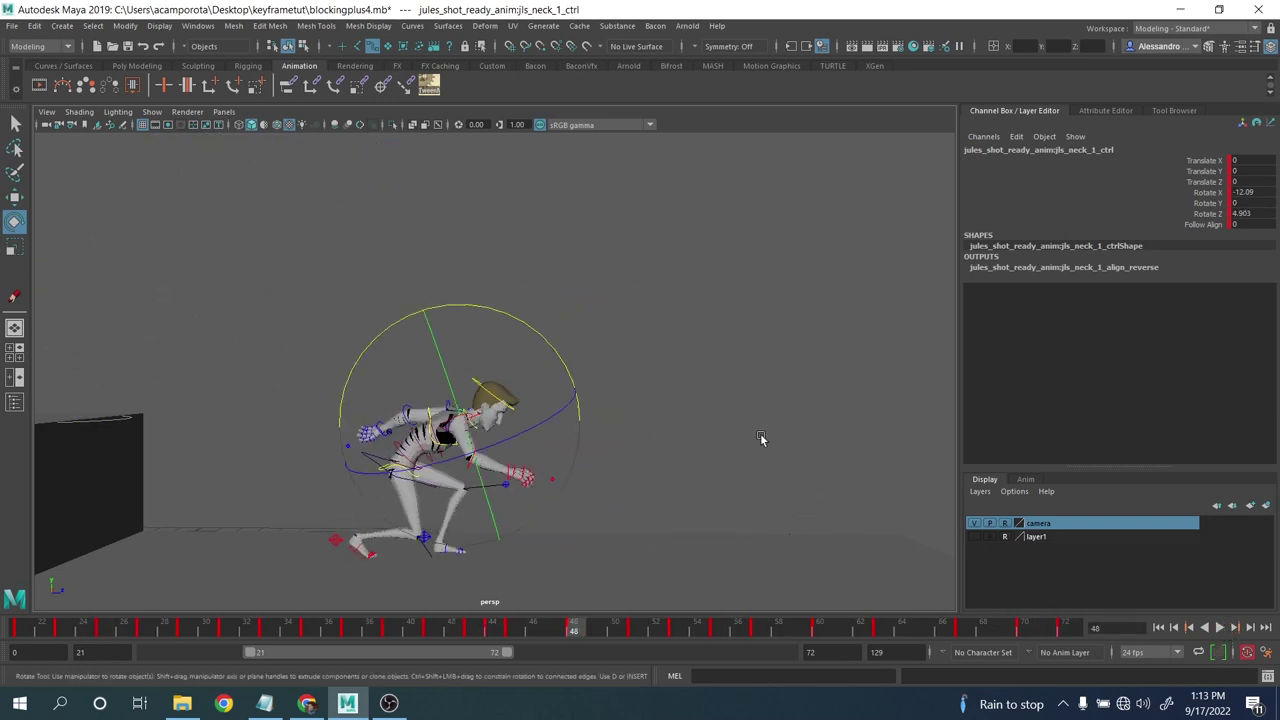
- Rotate the head control around X to about 27.8 at frame 48 so the face tilts up
left_click(554, 440)
scroll(480, 450, "up", 3)
left_click(465, 452)
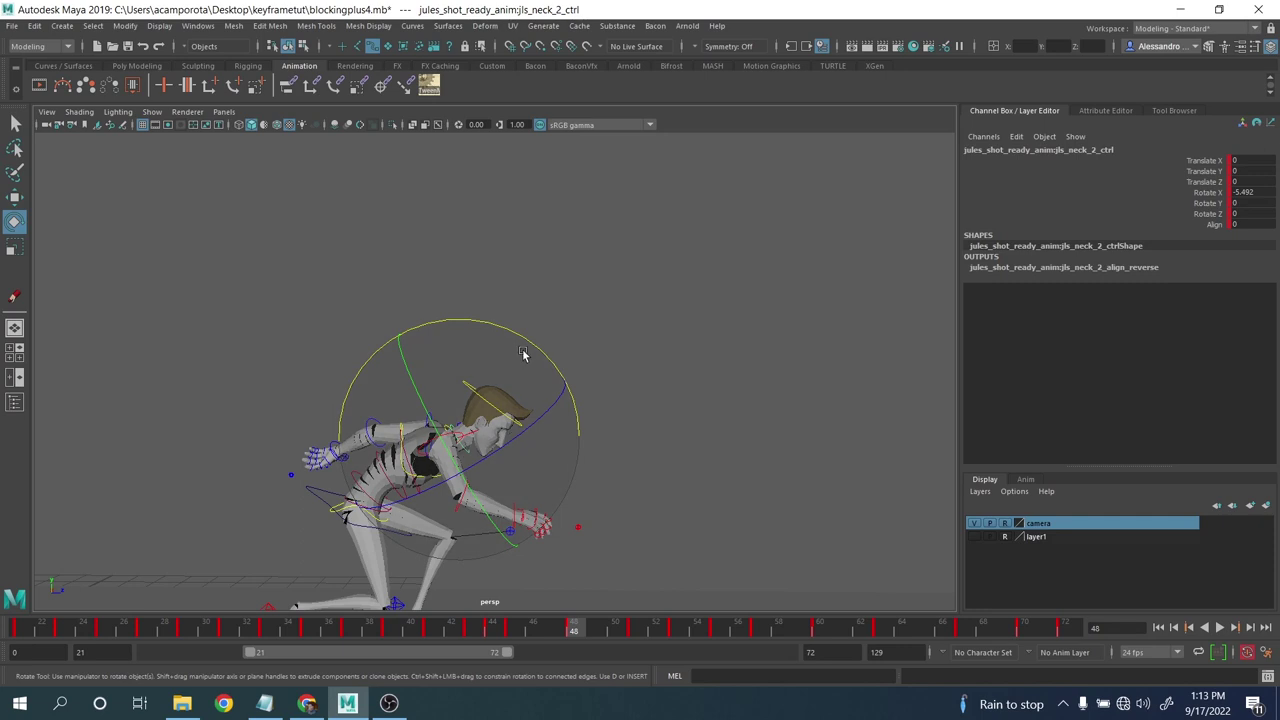
left_click(501, 369)
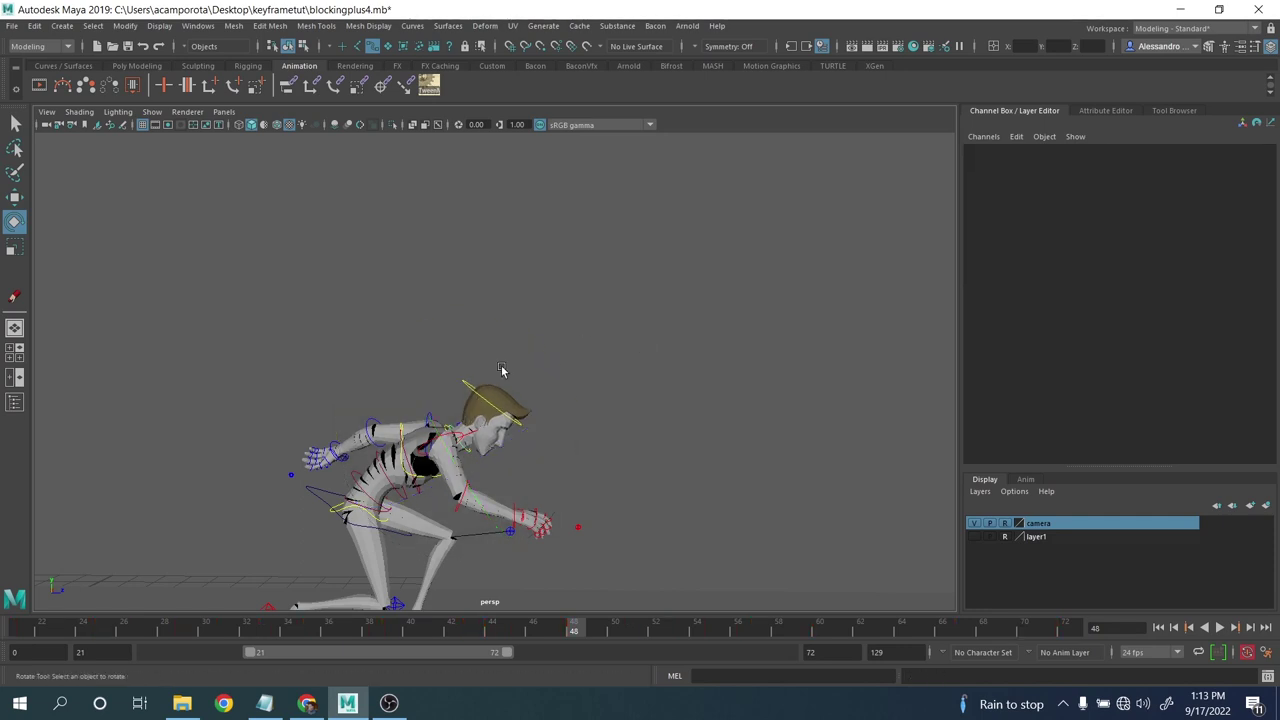
left_click_drag(462, 381, 463, 382)
left_click_drag(518, 322, 518, 322)
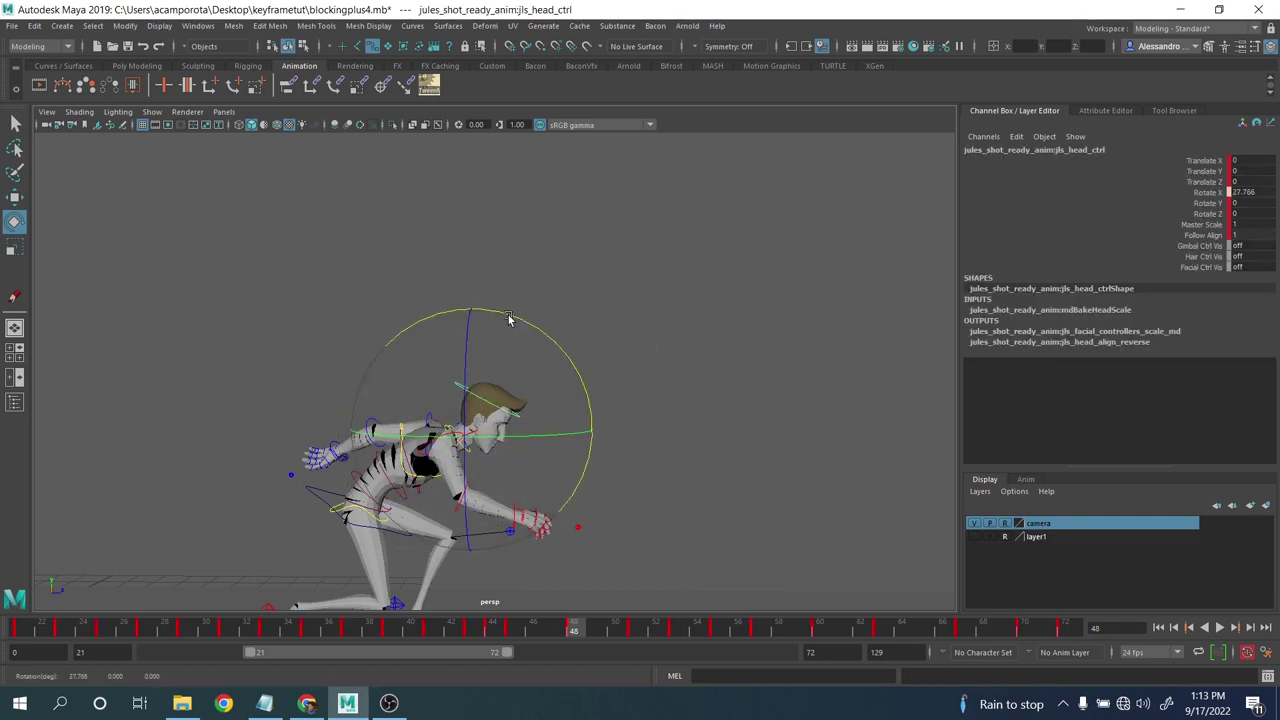
- Rotate the upper neck control slightly upward around X at frame 51
key(".")
left_click(578, 458)
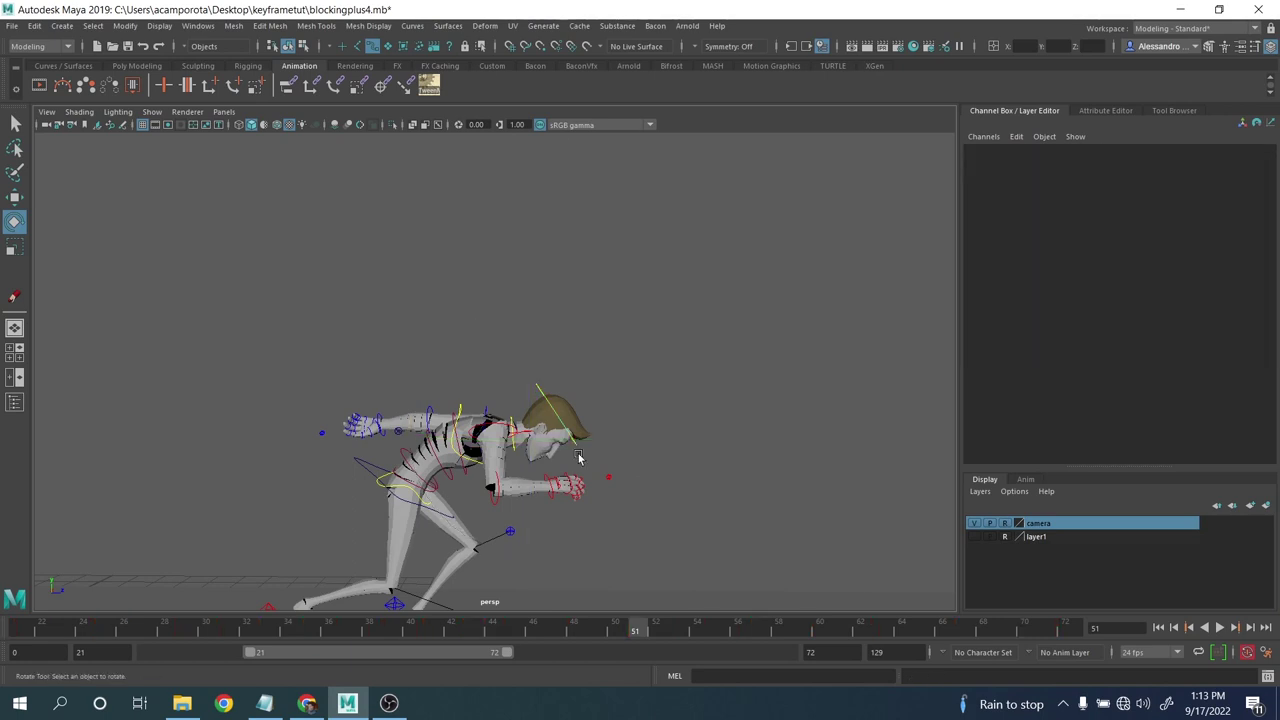
left_click(516, 450)
left_click_drag(590, 352, 563, 333)
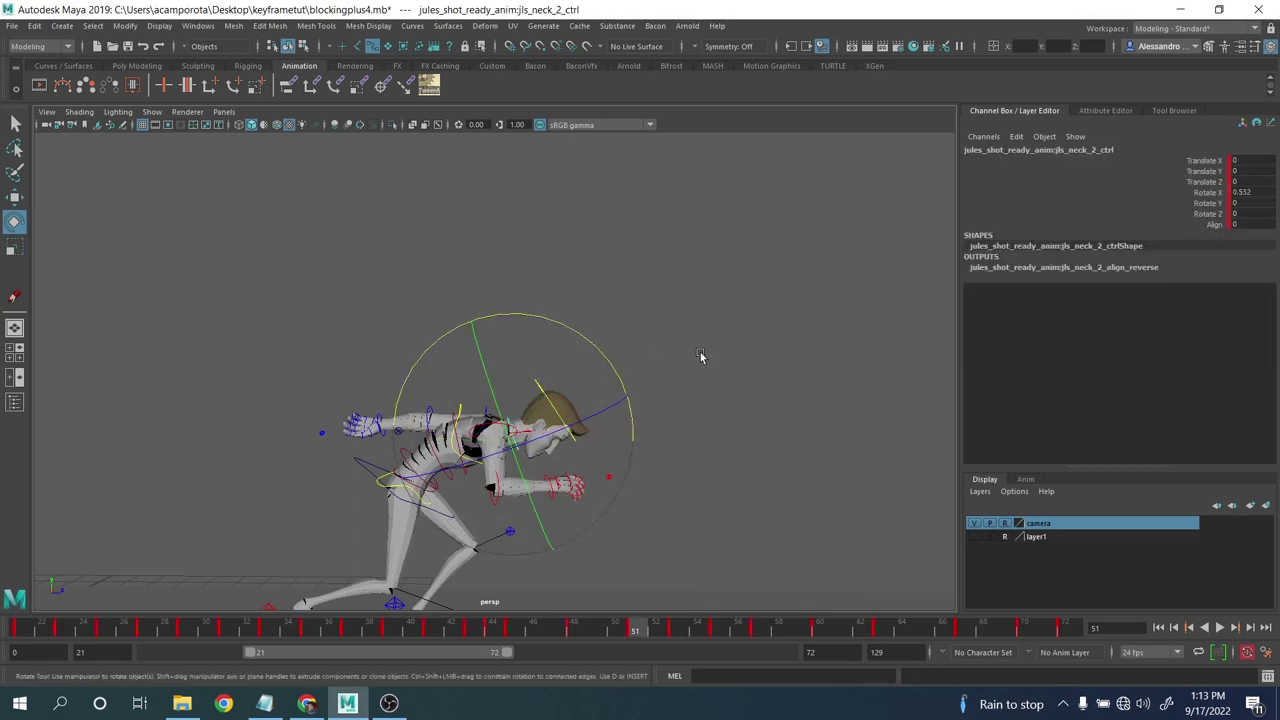
left_click(703, 357)
- Rotate the head control around X to about 45.6 at frame 51, and advance to frame 53 with nothing selected
left_click_drag(511, 371, 547, 390)
left_click_drag(614, 346, 585, 327)
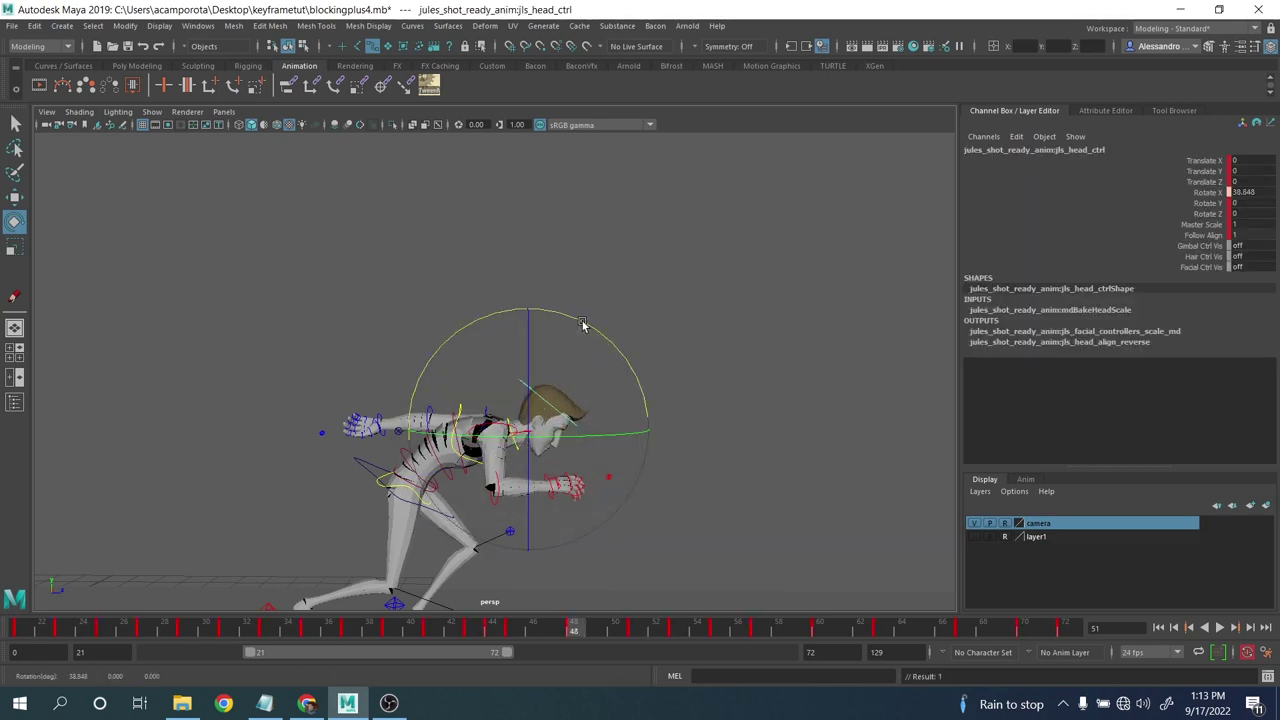
key("period")
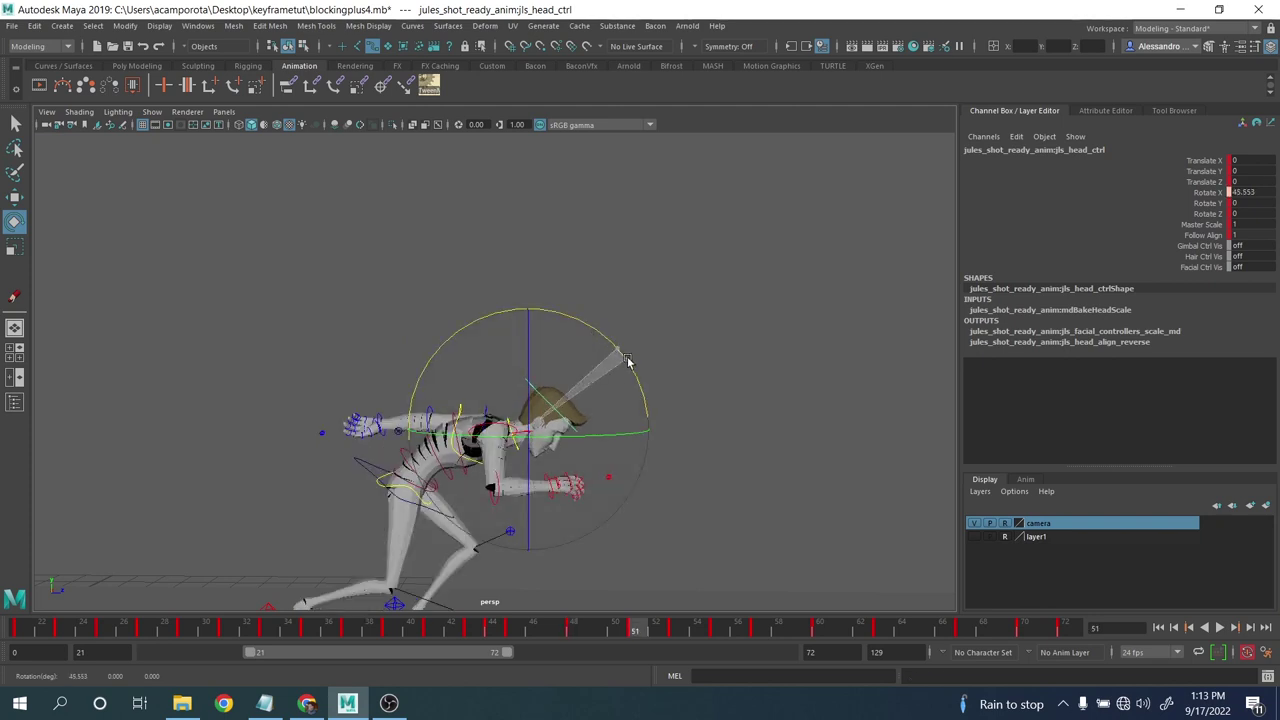
key("period")
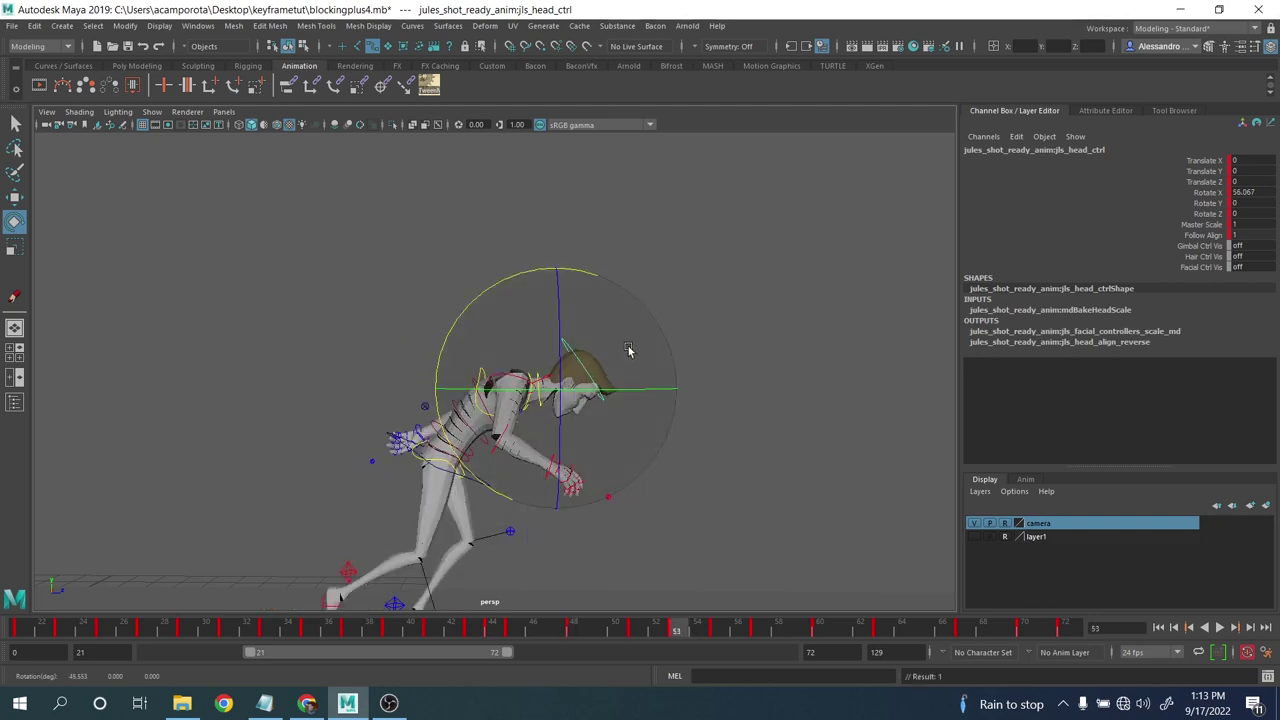
left_click(690, 354)
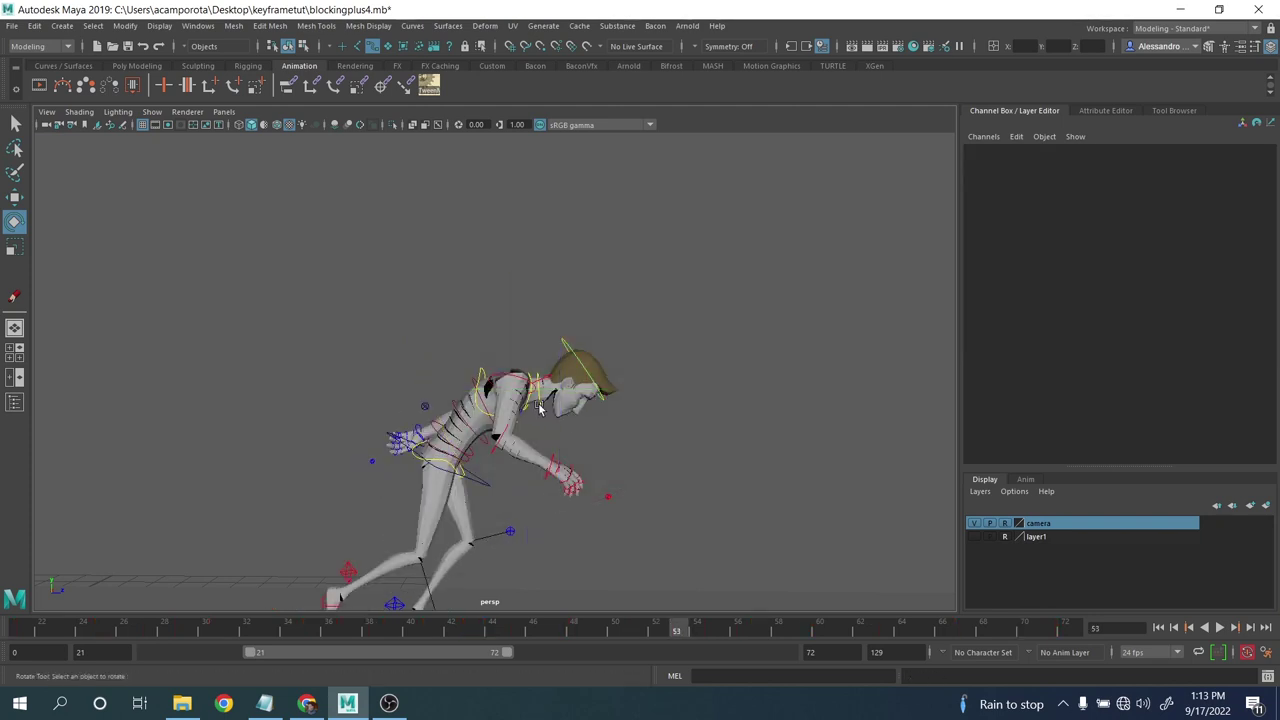
- Rotate the upper neck control around X to about -2.7 at frame 53 and compare it with the previous keyframe
left_click(540, 405)
left_click(658, 372)
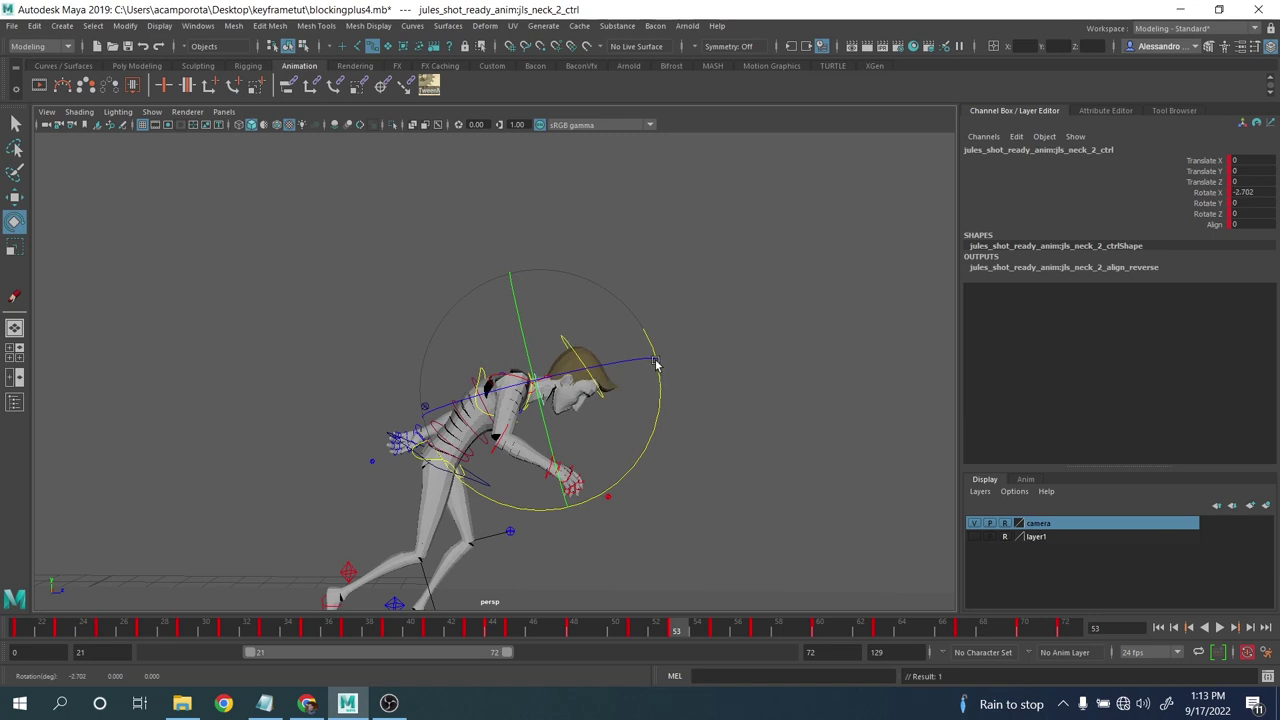
key("comma")
key("period")
left_click(677, 374)
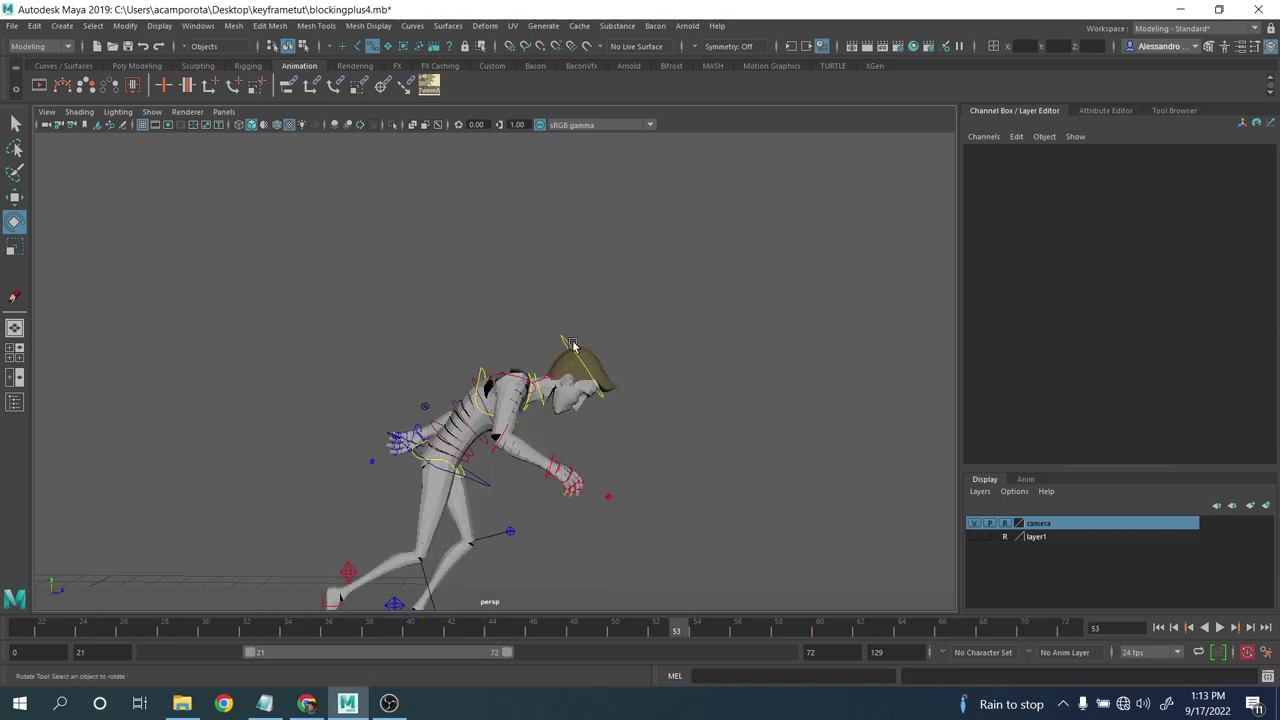
- Rotate the head control around X to about 48.7 at frame 53 and compare it with the previous keyframe
left_click(572, 345)
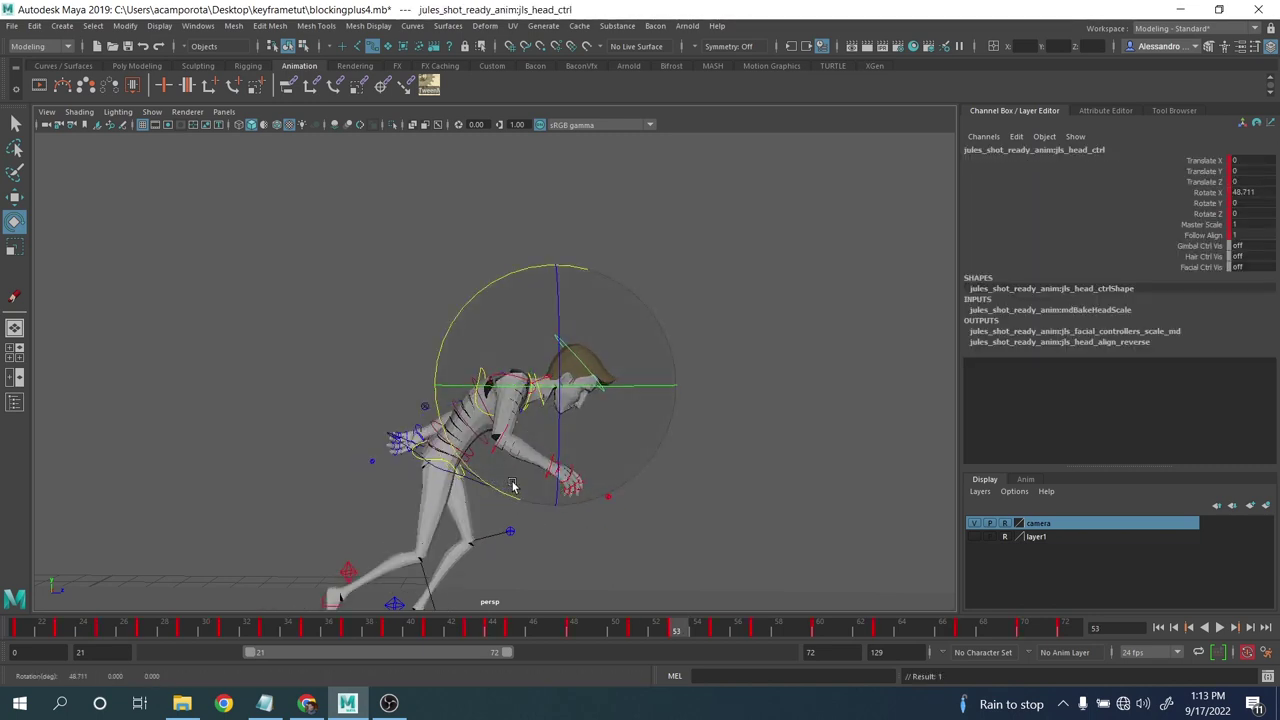
key("comma")
key("period")
- Set the upper neck control's Rotate X to 0 at frame 55
key("period")
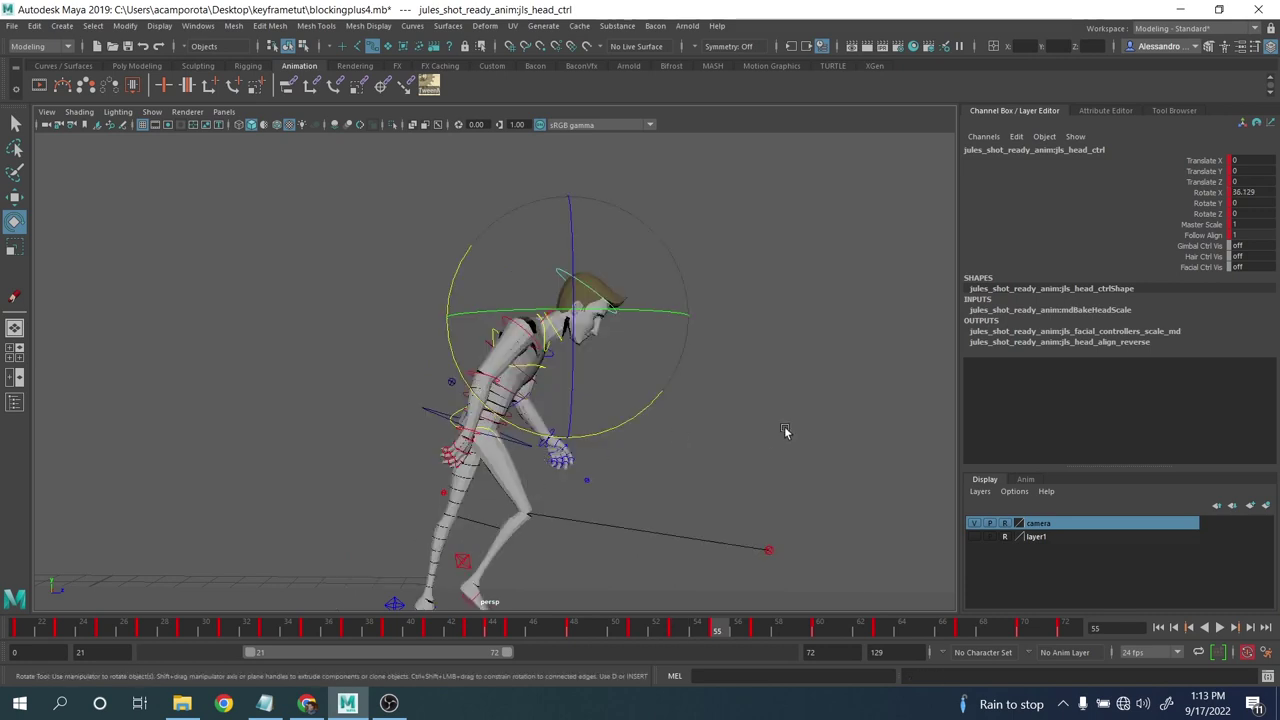
left_click(784, 431)
left_click(595, 376)
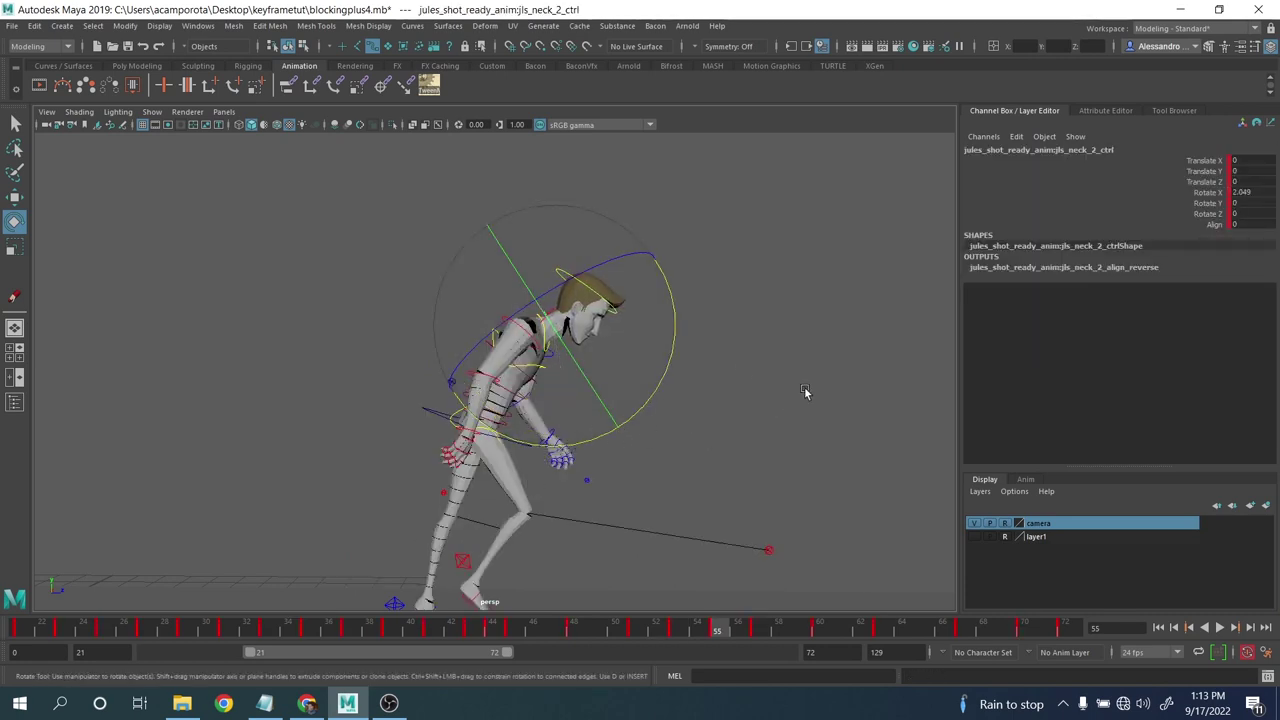
left_click(806, 391)
left_click(668, 398)
left_click(800, 430)
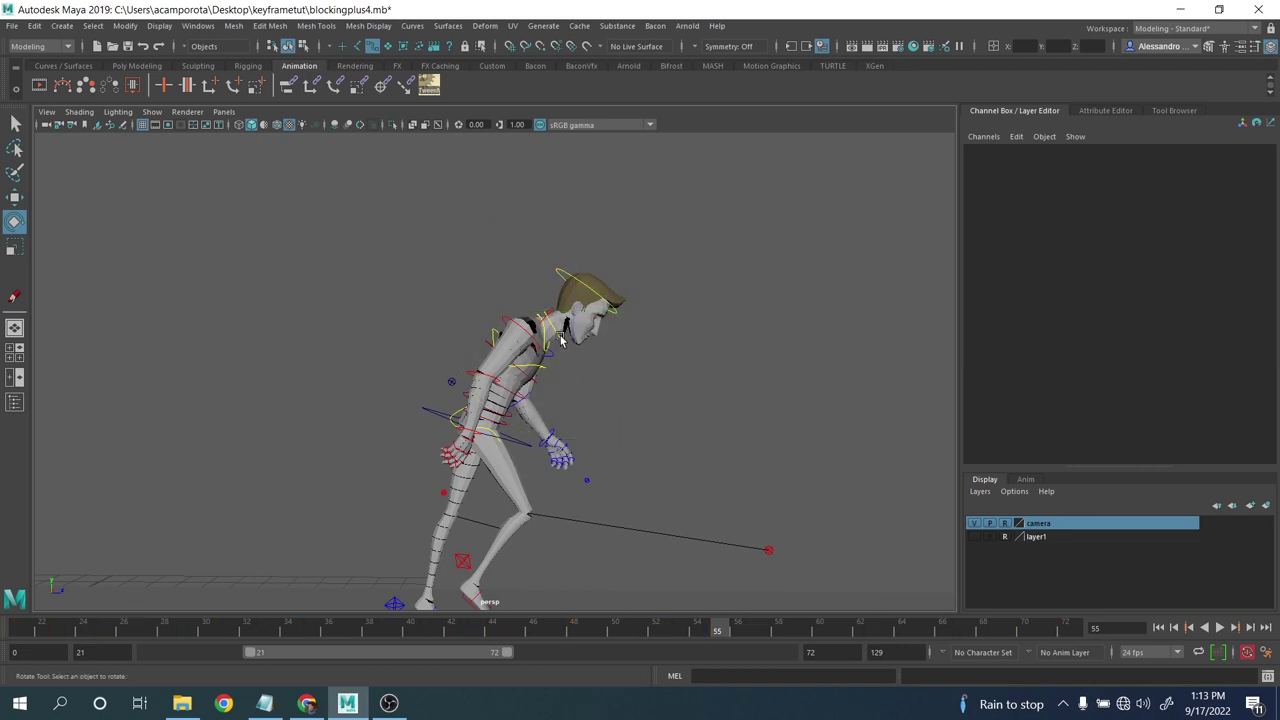
left_click(595, 376)
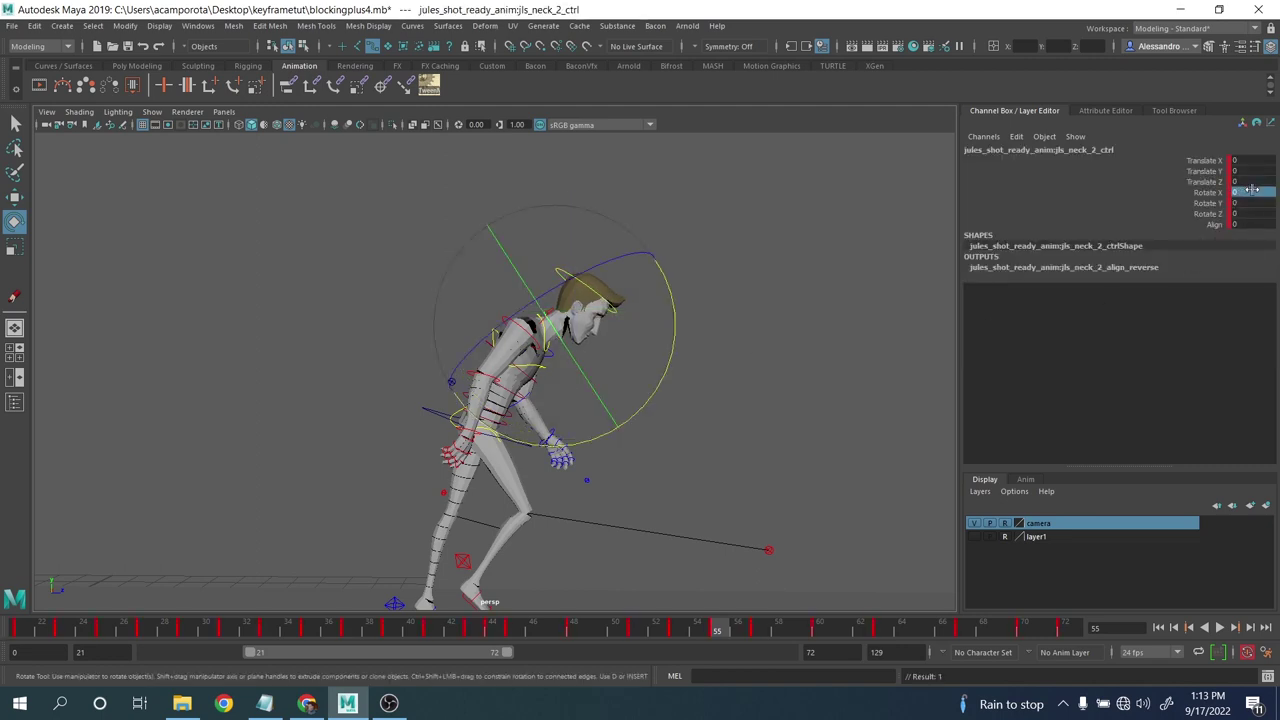
left_click(801, 412)
- Rotate the lower neck control slightly upward and tilt the head control up around X at frame 55
left_click(545, 340)
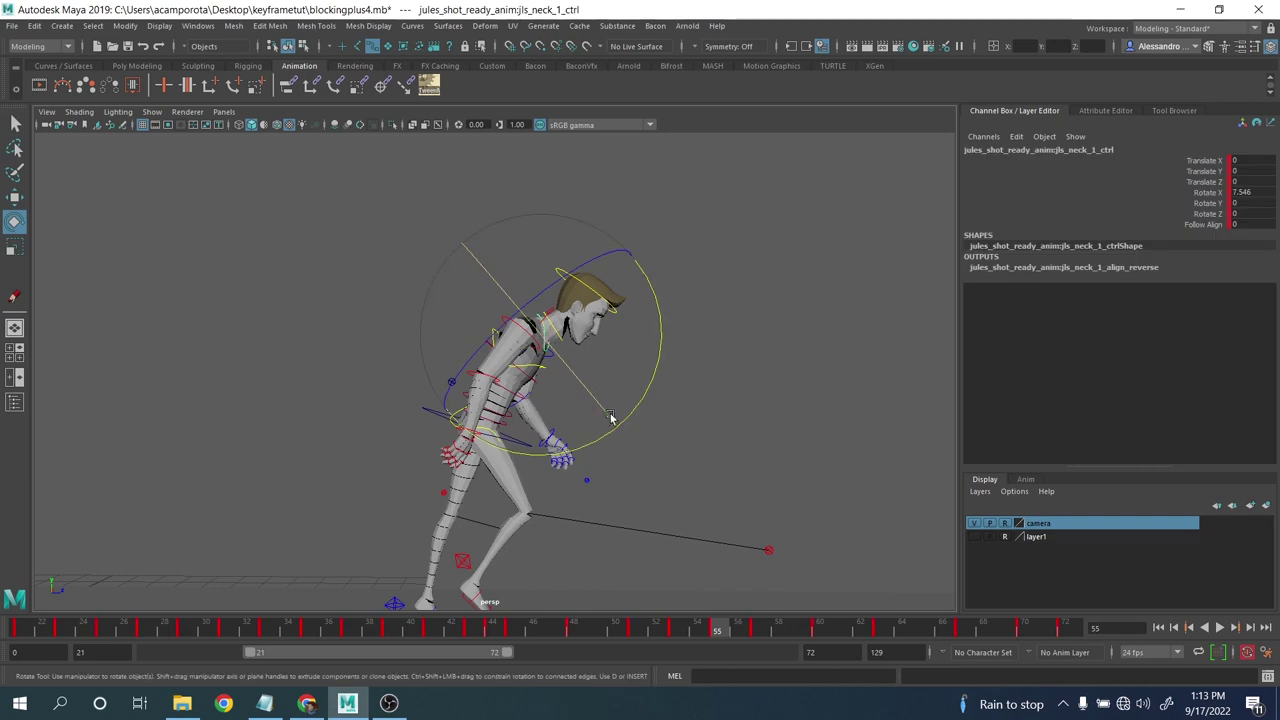
left_click_drag(612, 412, 639, 398)
left_click(631, 301)
left_click(612, 306)
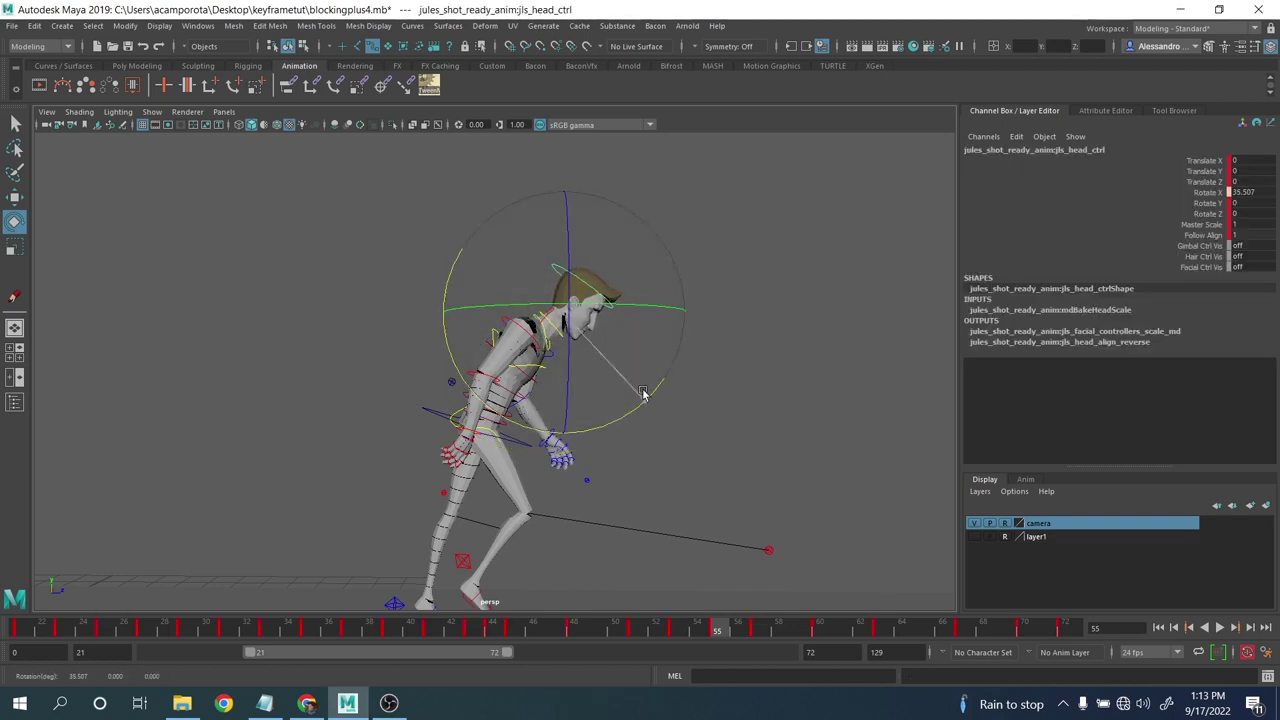
key("comma")
key("period")
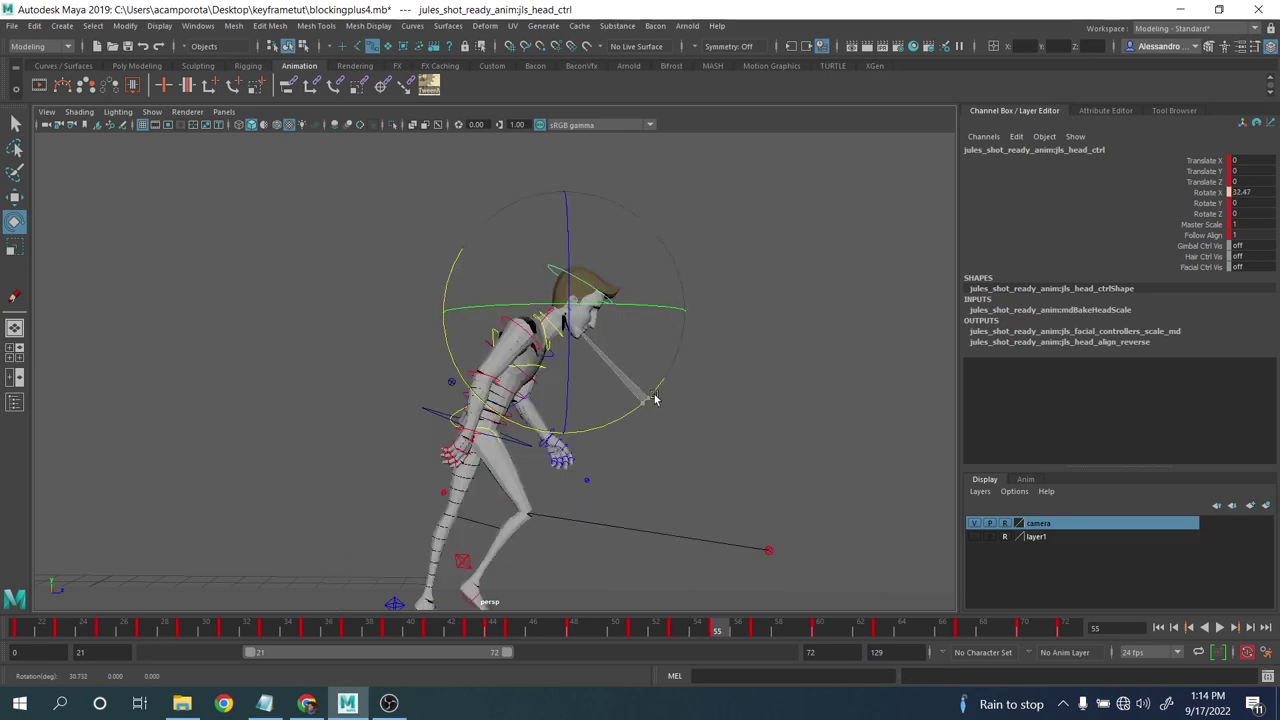
- Rotate the head control around X to about 13.8 and slightly adjust the lower neck control's X rotation at frame 57
key("period")
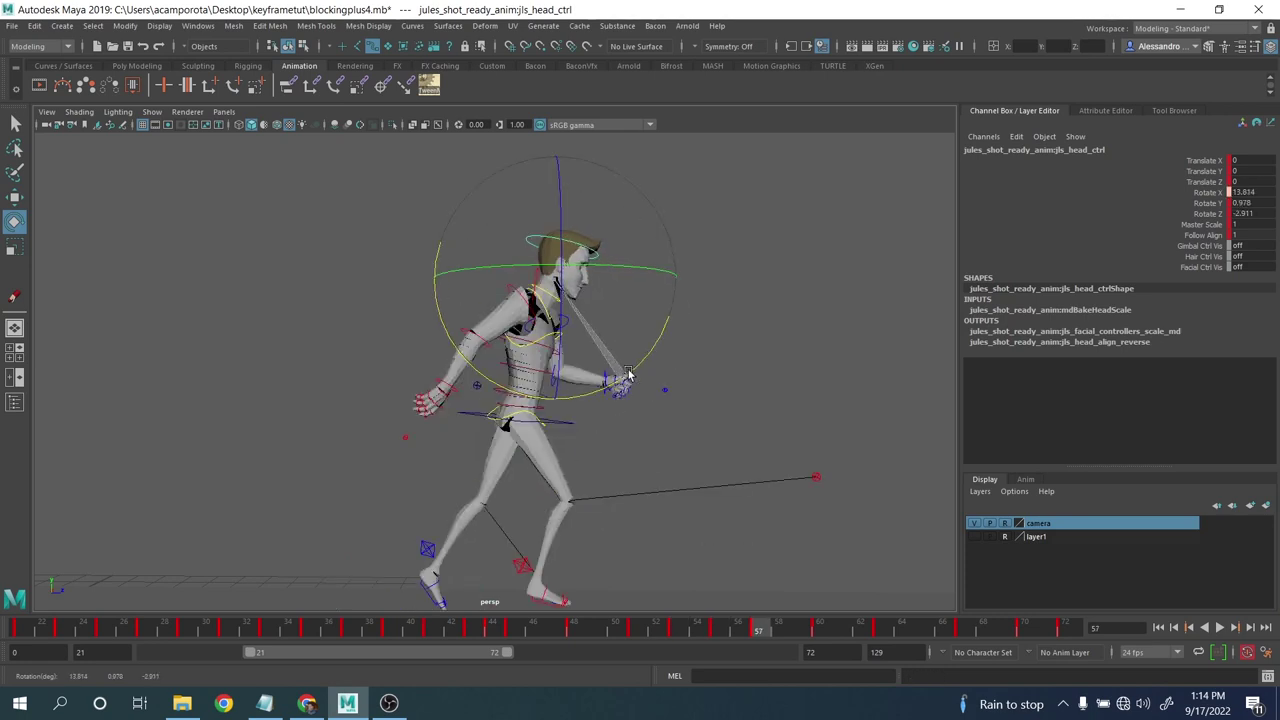
left_click(755, 395)
left_click(553, 312)
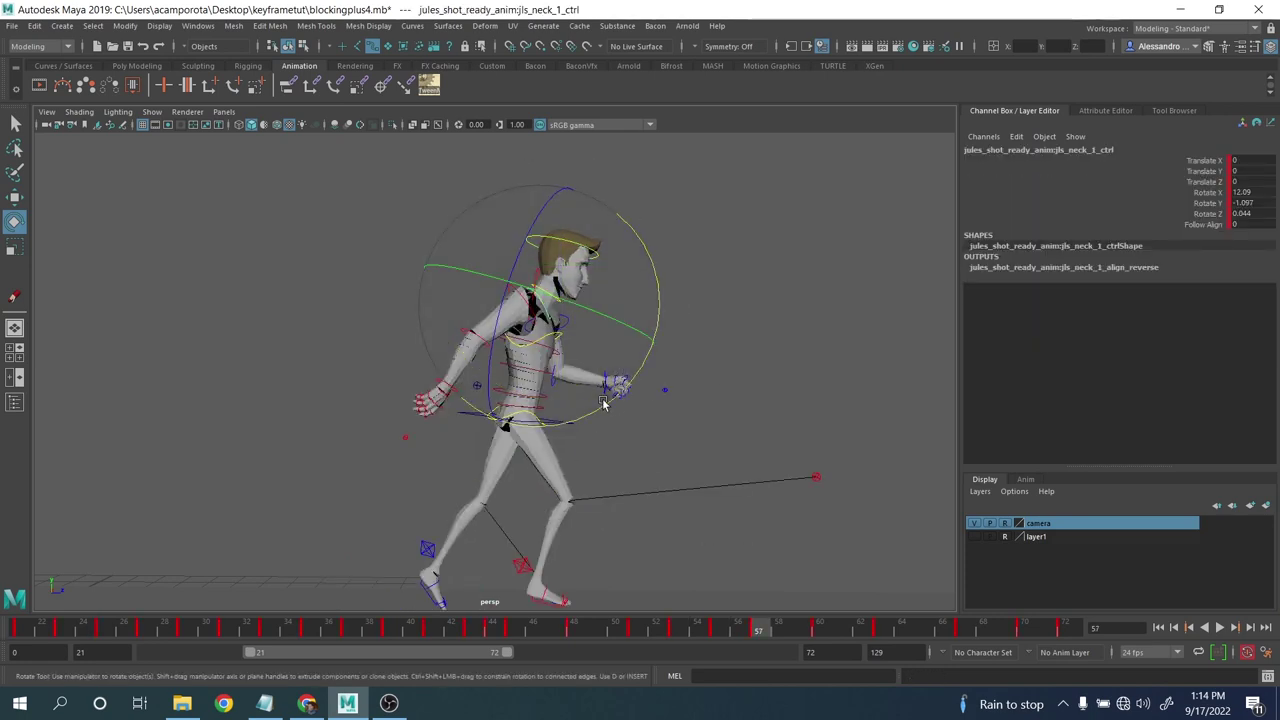
left_click_drag(604, 392, 612, 398)
key("period")
- Rotate the head control around X to about 7.5 at frame 60, and play back the jump
left_click(708, 337)
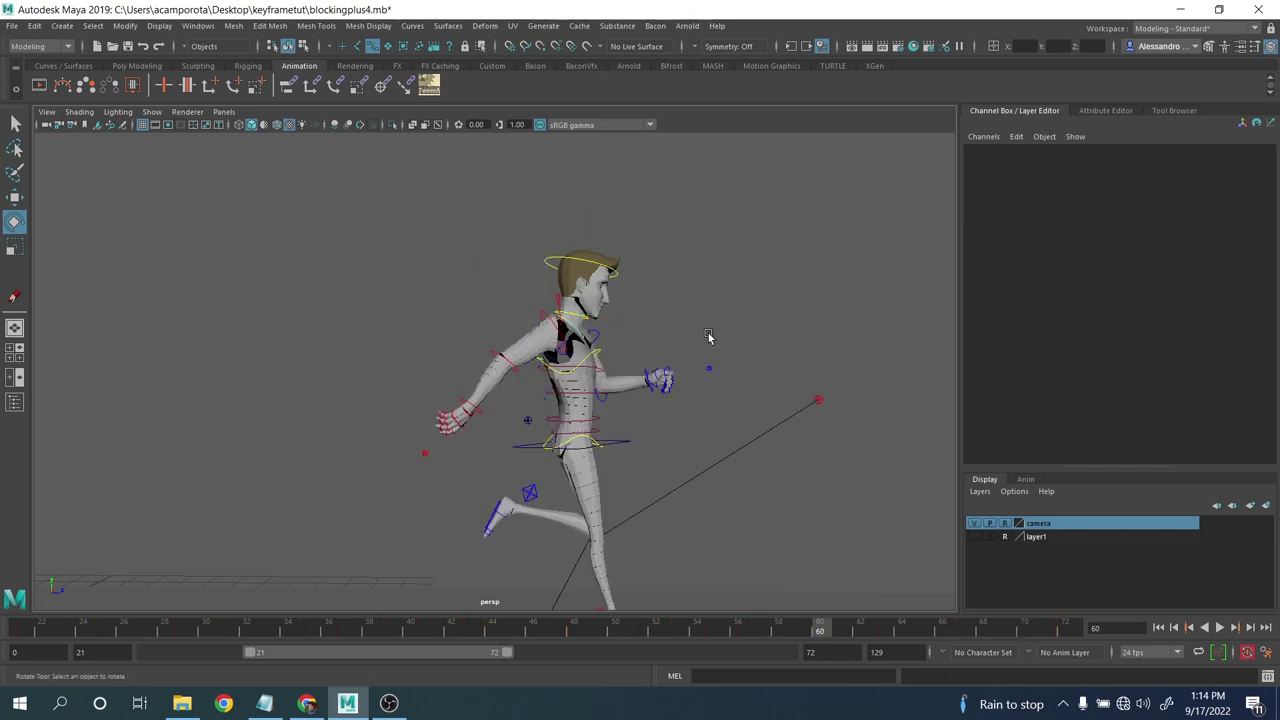
left_click(617, 277)
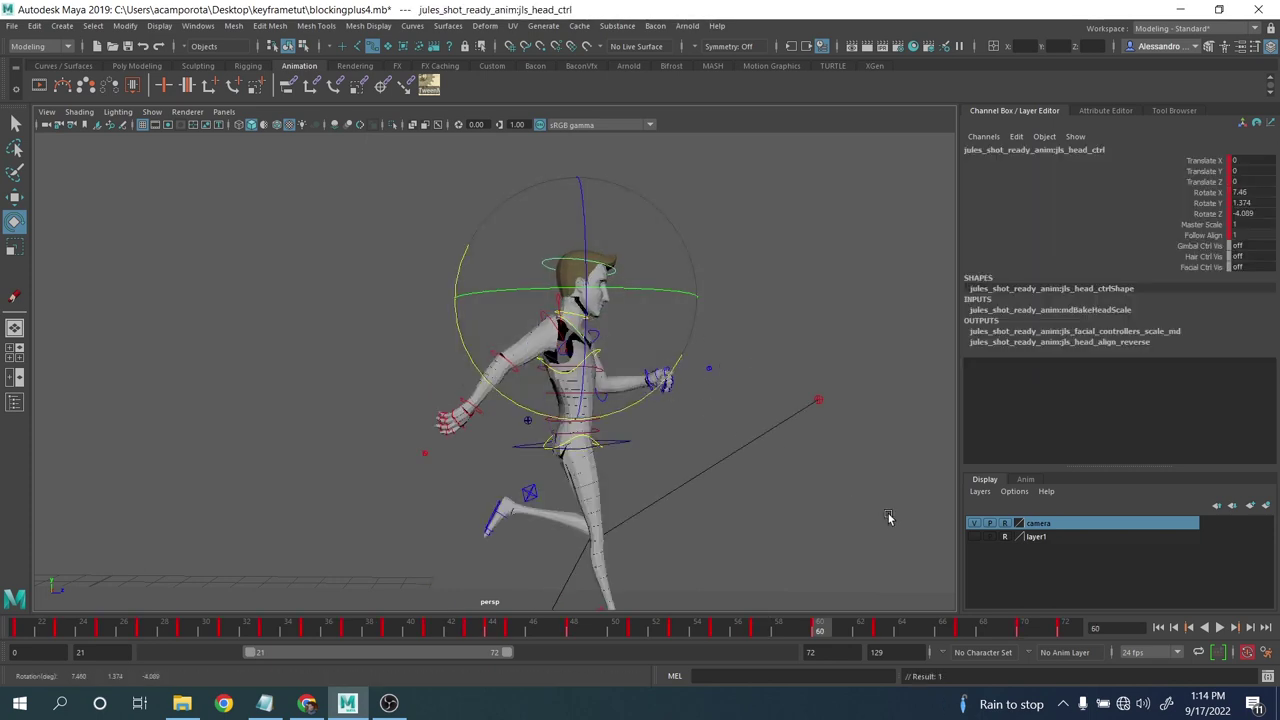
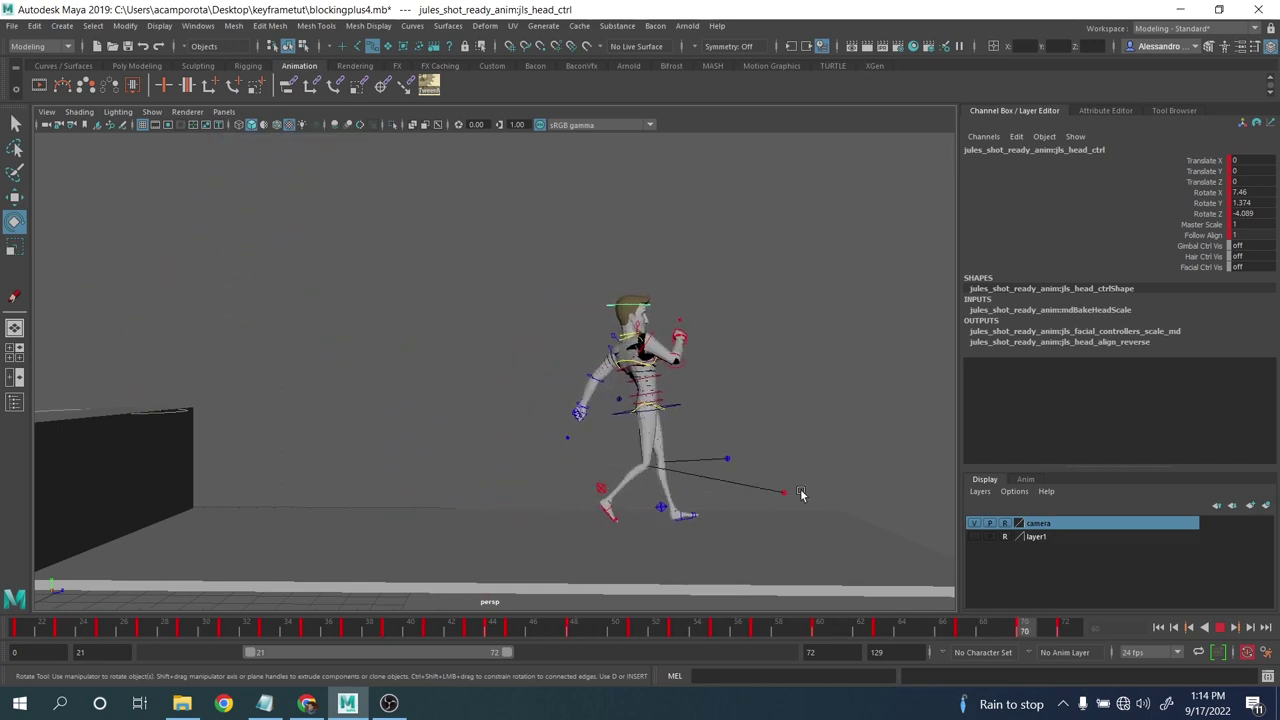
left_click(1219, 628)
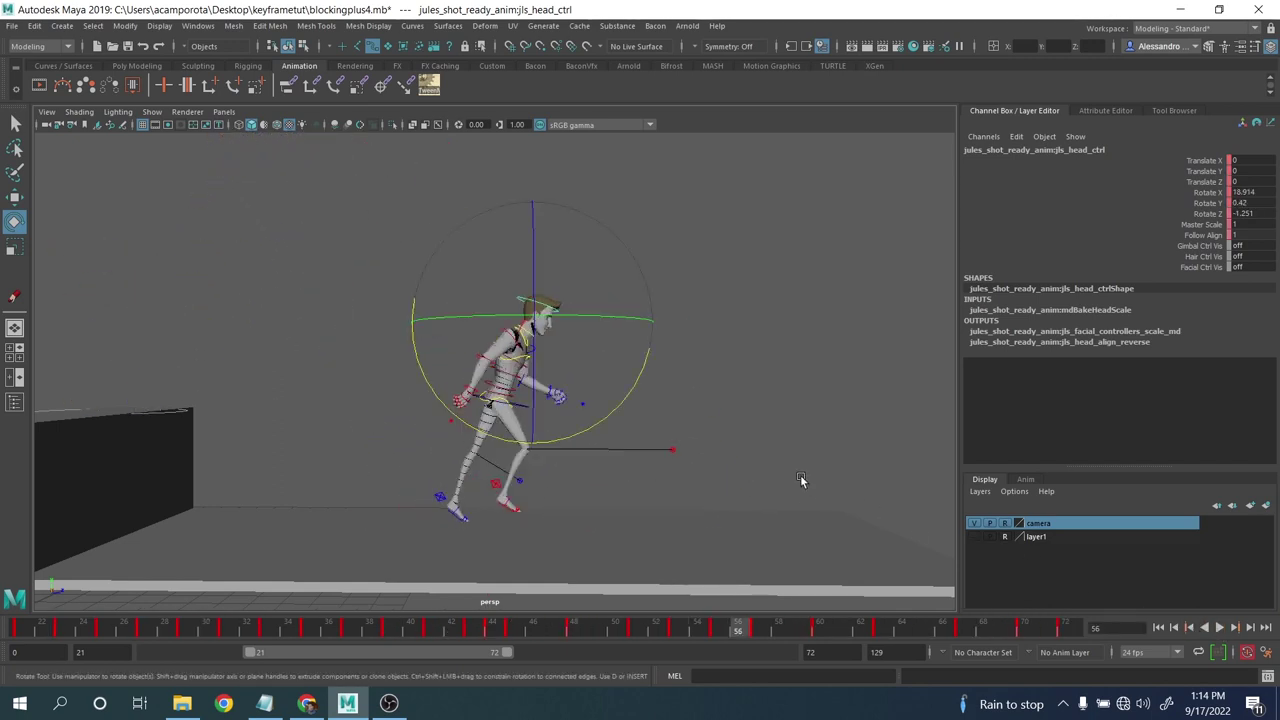
- Select the COG control and step through the keyframes around frames 53 to 57 to examine the body's forward lean
left_click(800, 472)
left_click(558, 407)
key("comma")
key("comma")
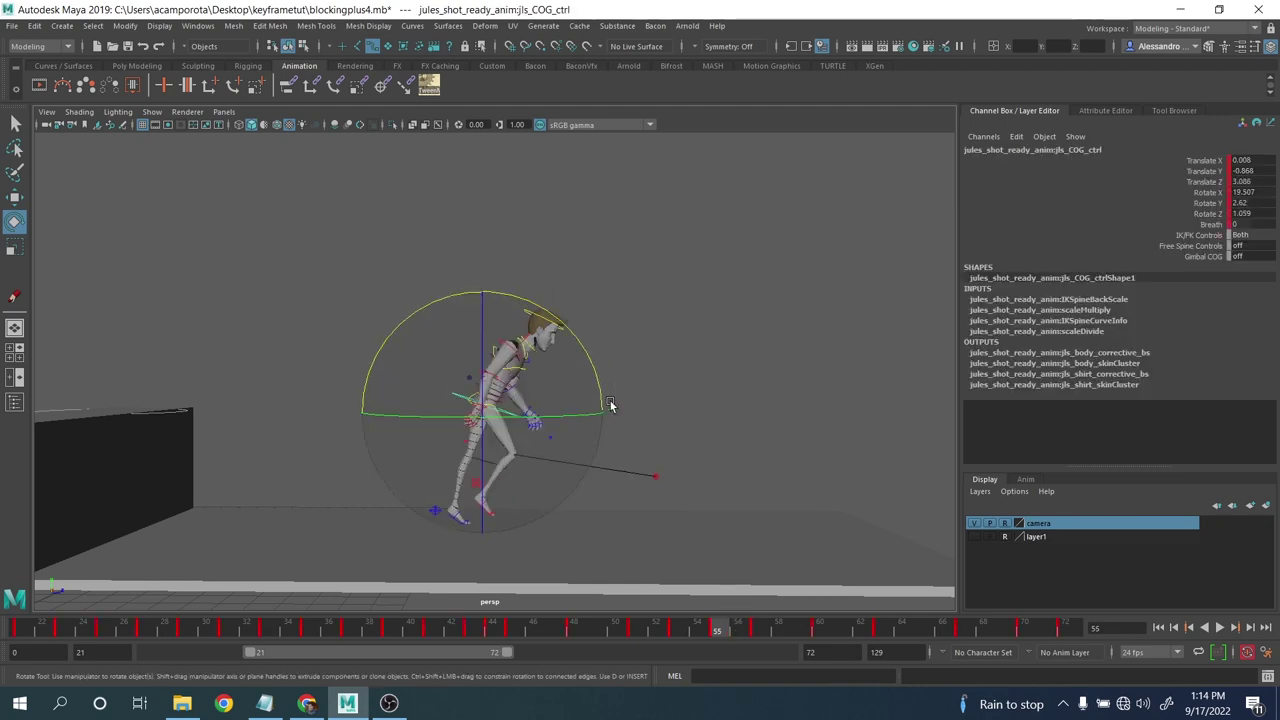
key("period")
key("period")
key("comma")
key("comma")
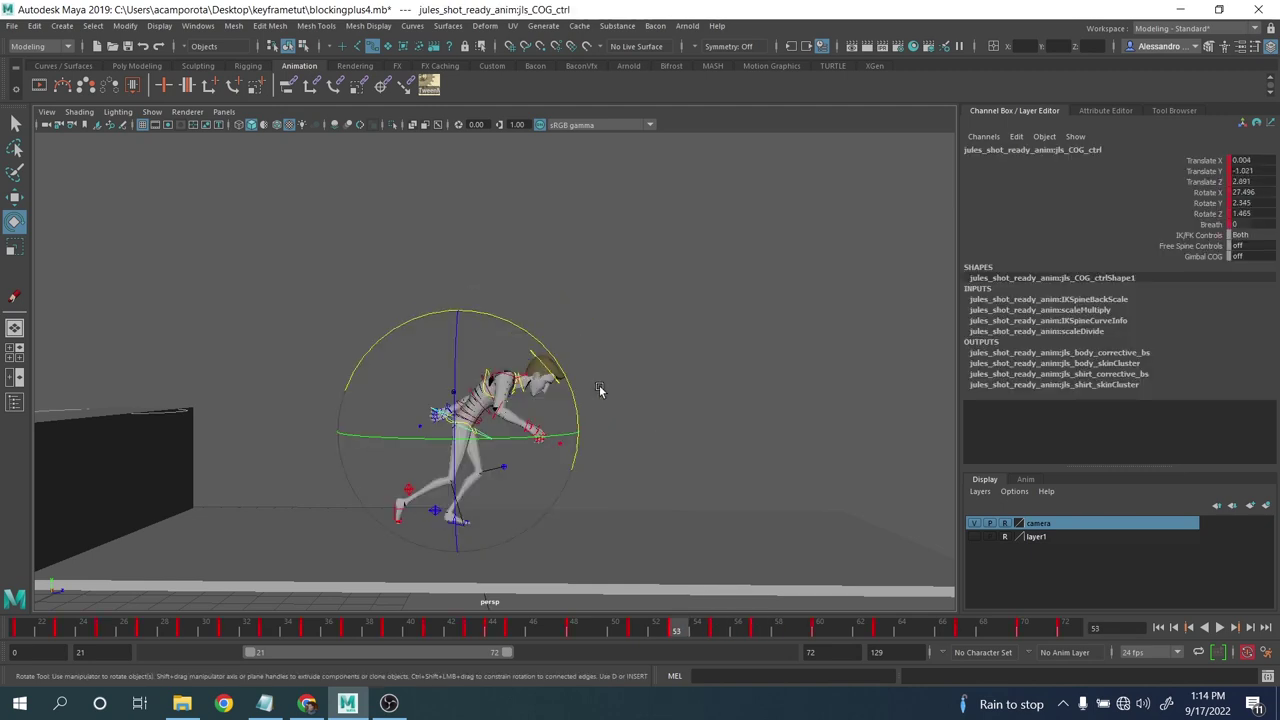
key("period")
- Rotate the COG control around X to about 24.2 at frame 53, and advance to frame 57
key("alt+comma")
key("alt+comma")
key("alt+comma")
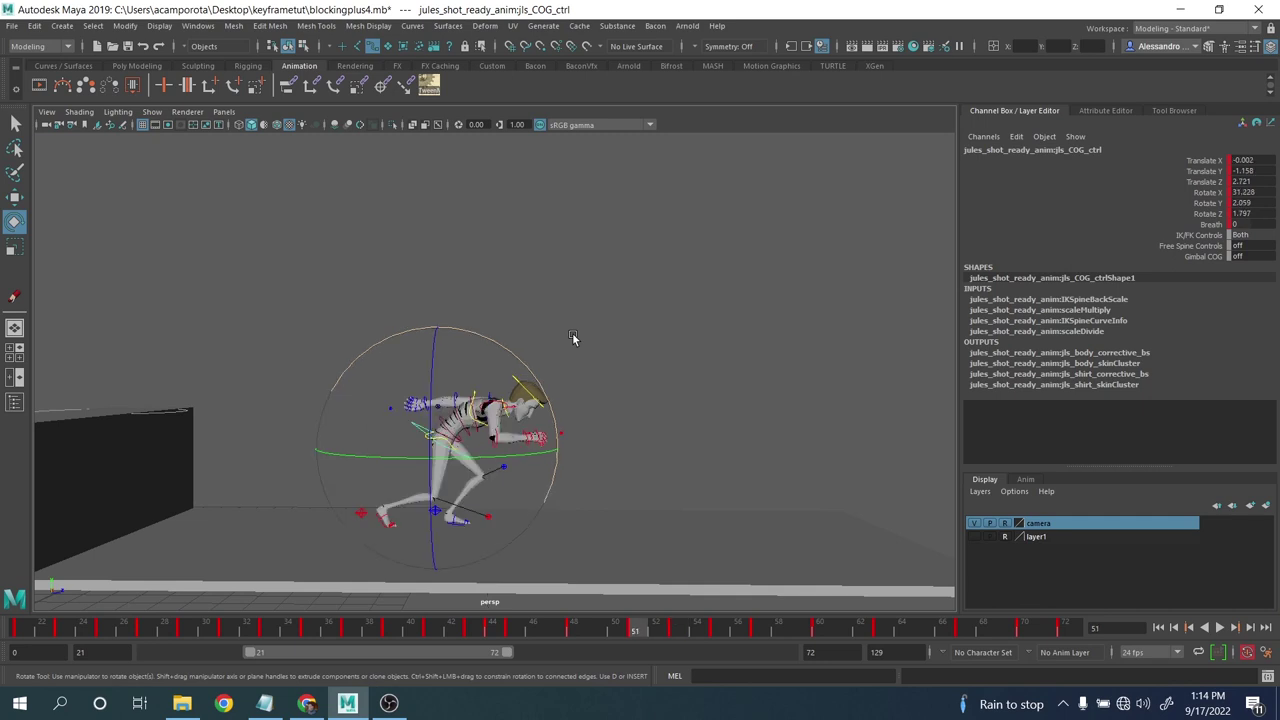
key("alt+period")
left_click_drag(547, 344, 540, 343)
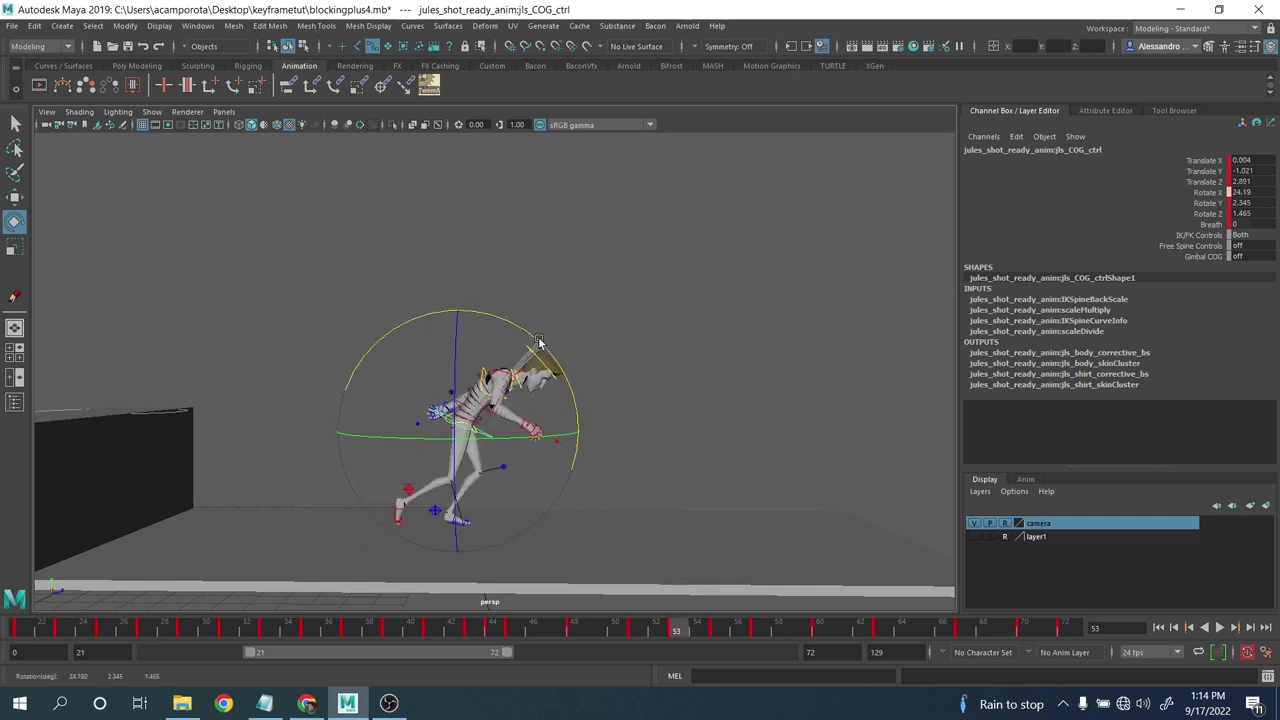
key("alt+period")
key("alt+period")
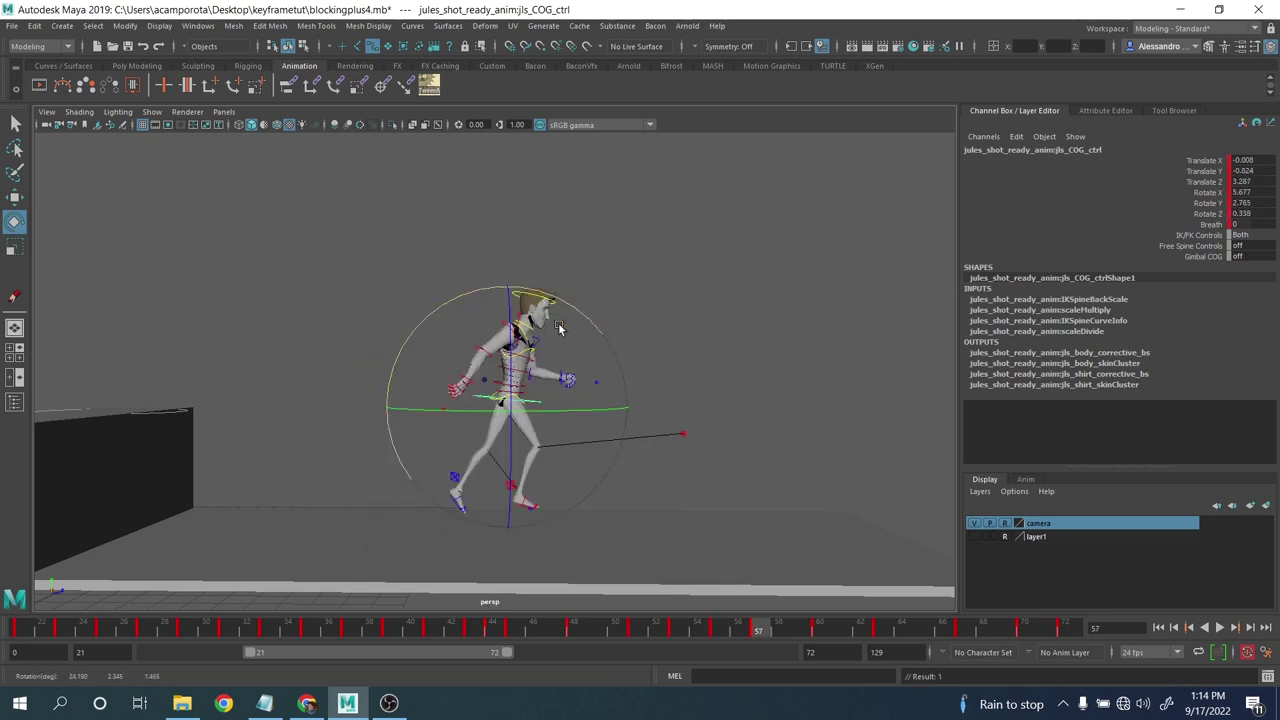
- Rotate the FK shoulder and upper spine controls together around X to about 8 at frame 57
left_click(578, 383)
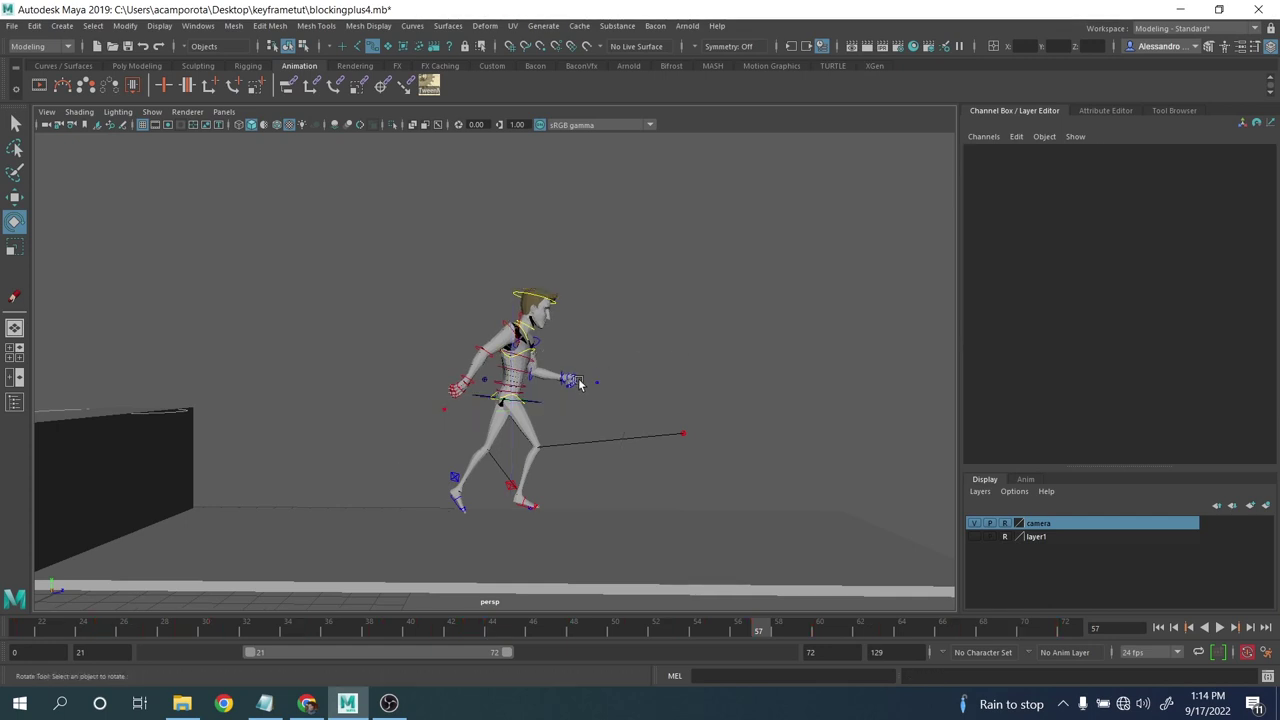
scroll(527, 374, "up", 2)
left_click(543, 370)
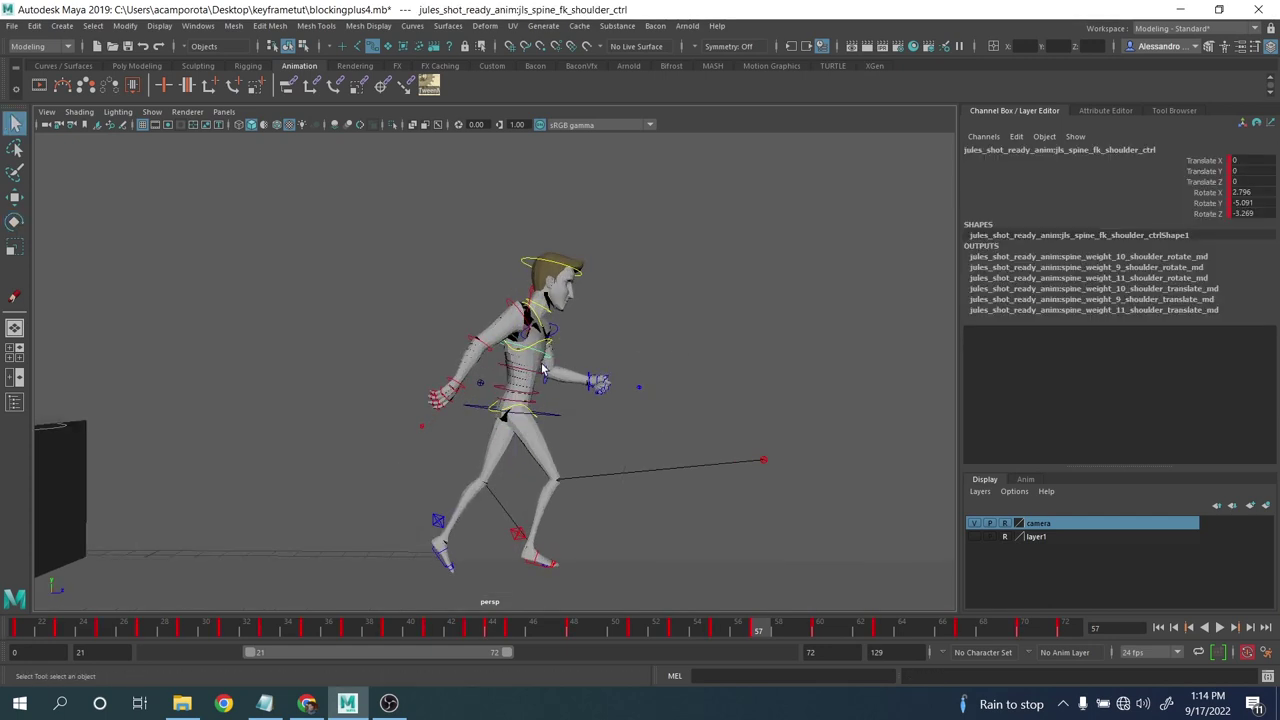
left_click(537, 375)
key("e")
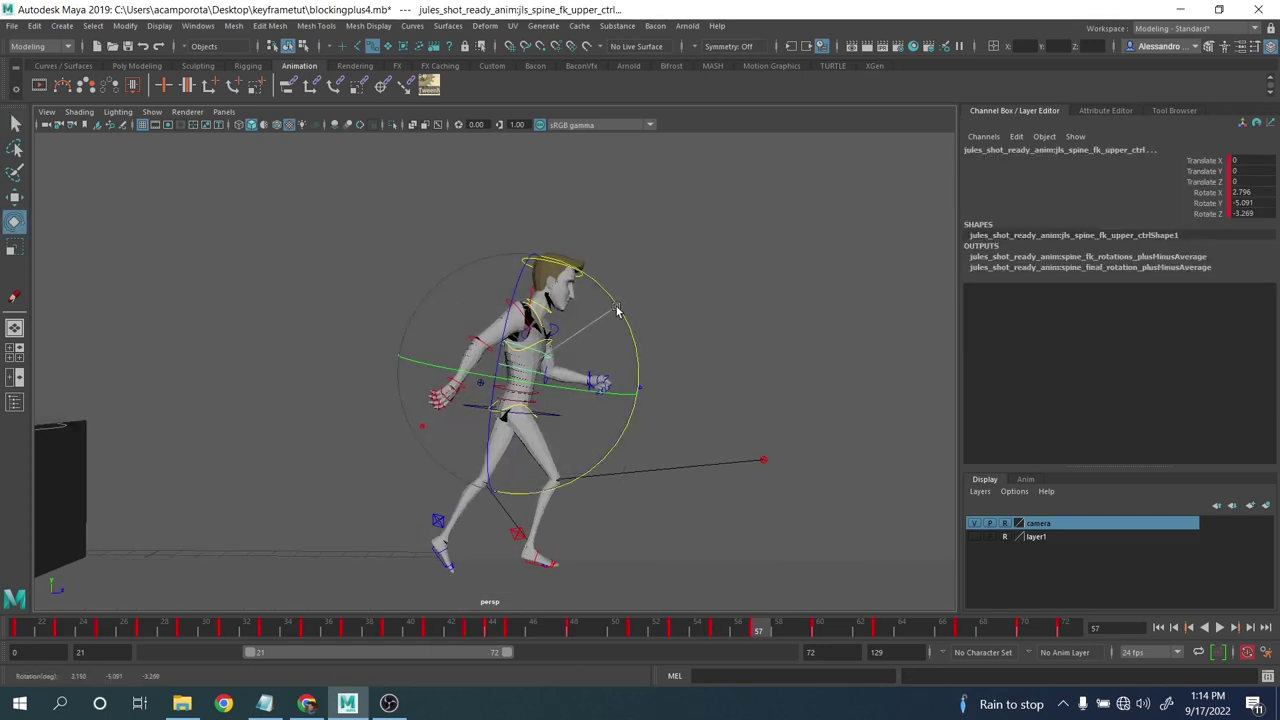
left_click_drag(614, 303, 618, 314)
scroll(736, 404, "down", 2)
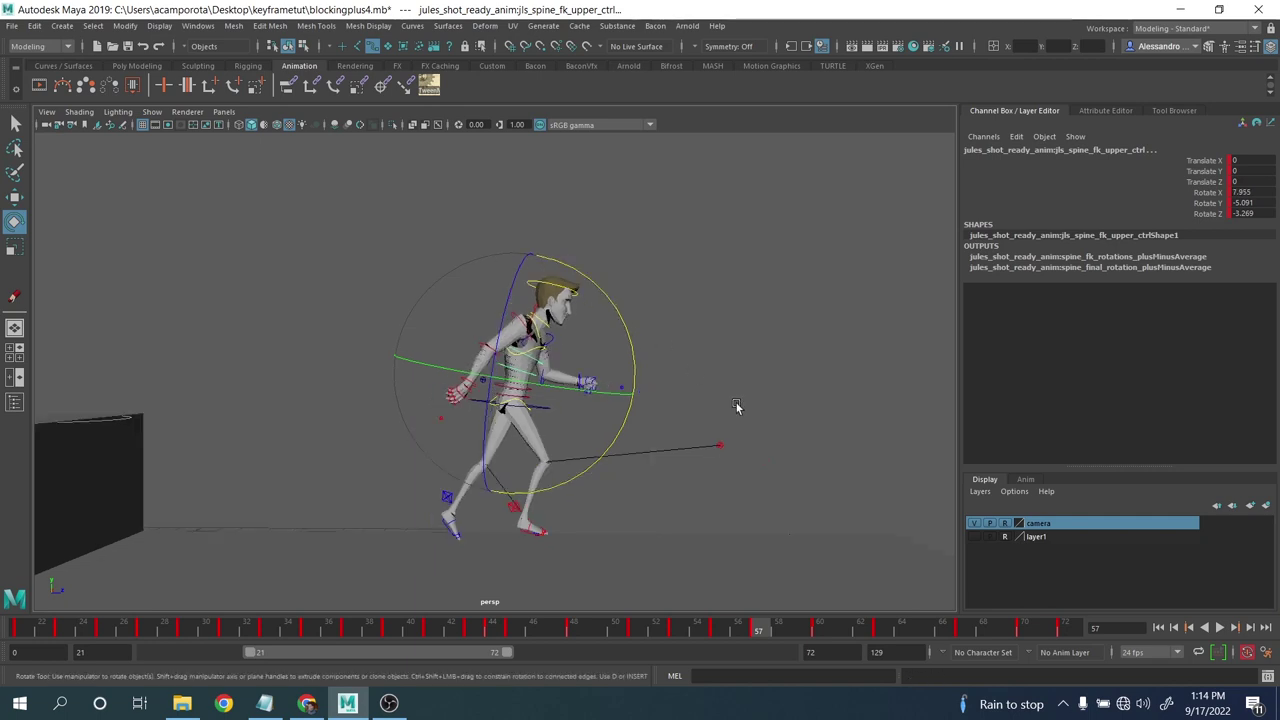
- Rotate the FK shoulder and upper spine controls around X to about 3.2 at frame 60, and play back the whole jump
key(".")
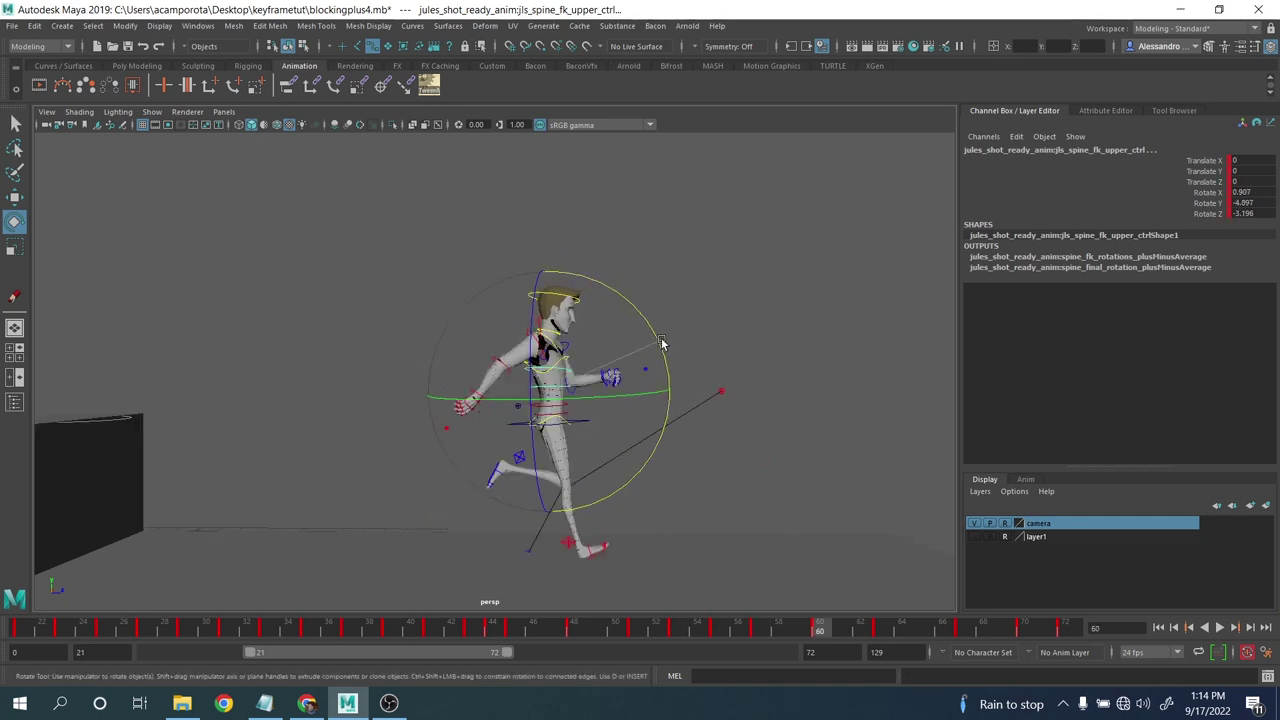
left_click_drag(663, 343, 667, 345)
key(".")
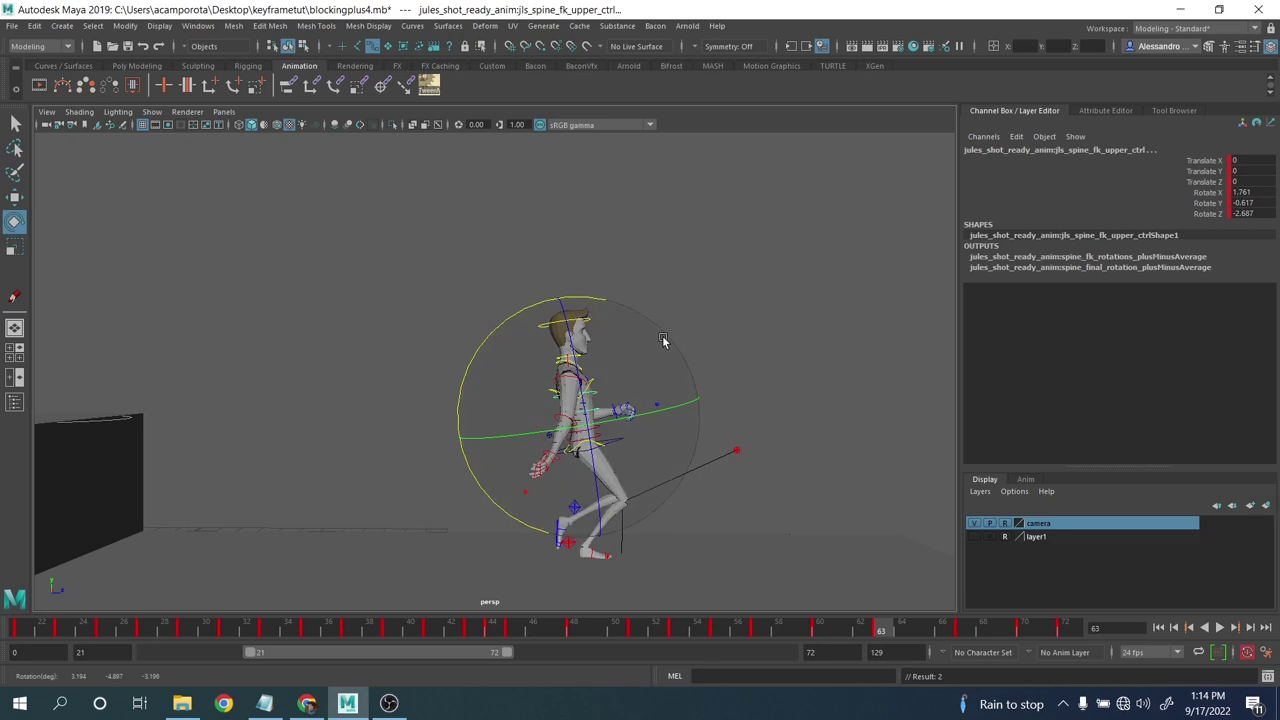
key(".")
left_click(1220, 627)
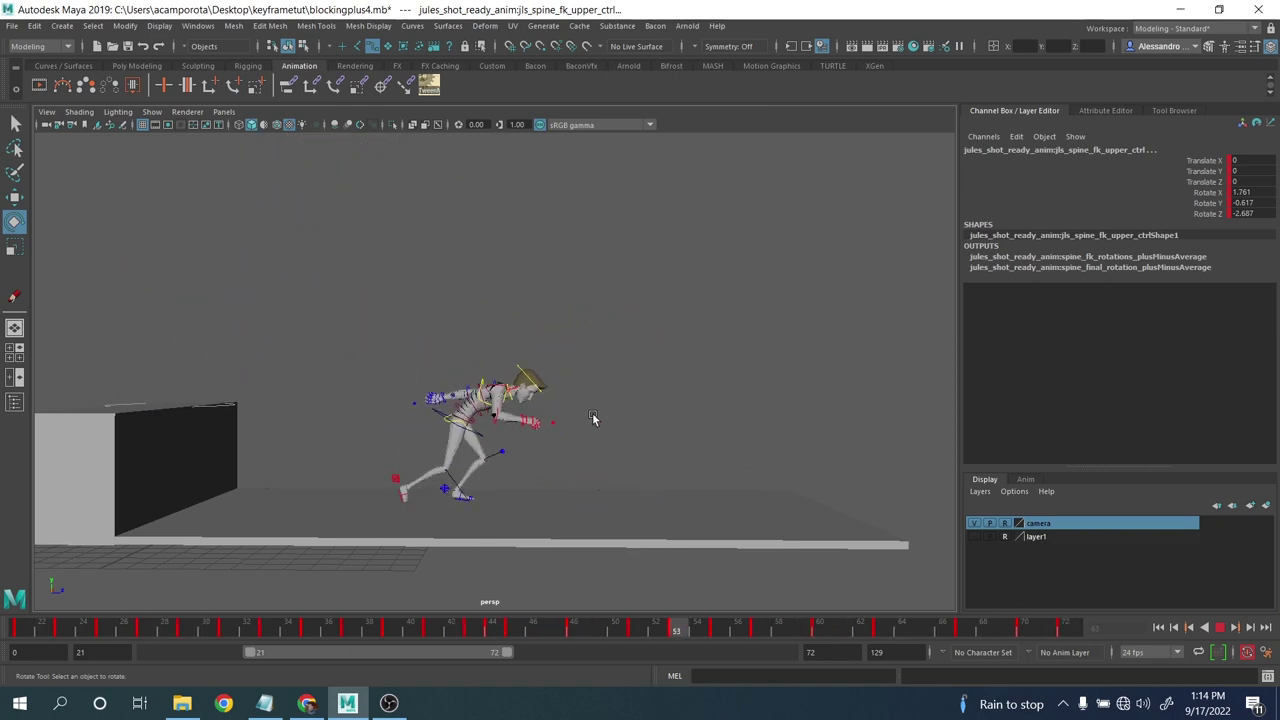
left_click(1219, 628)
- Select all the character's controls and switch their animation curves to stepped tangents in the Graph Editor
left_click_drag(656, 435, 656, 472)
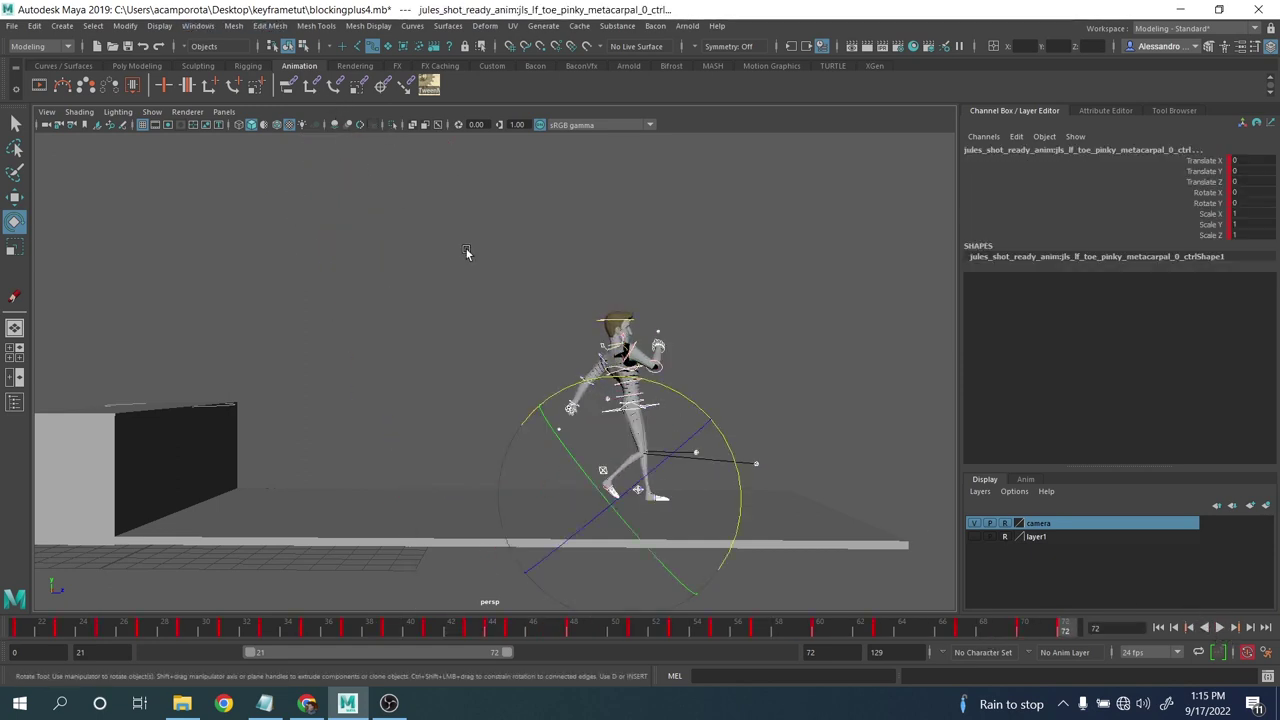
left_click(197, 27)
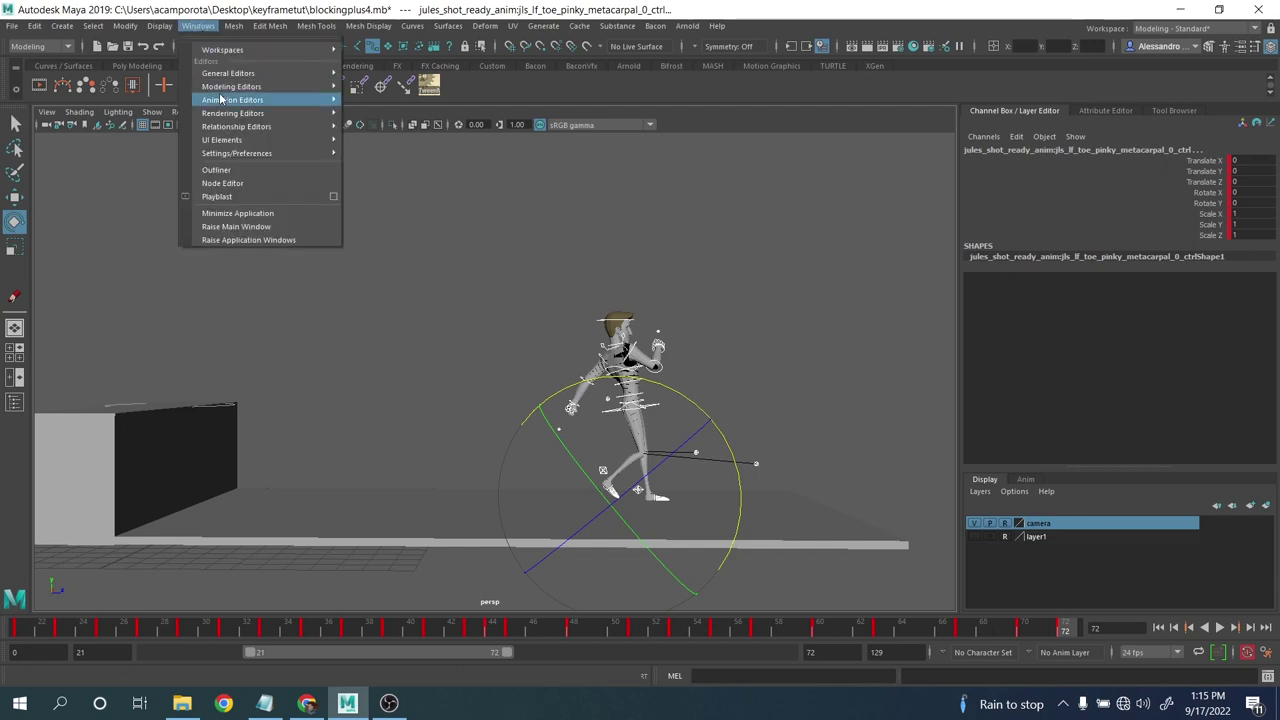
mouse_move(220, 99)
left_click(381, 110)
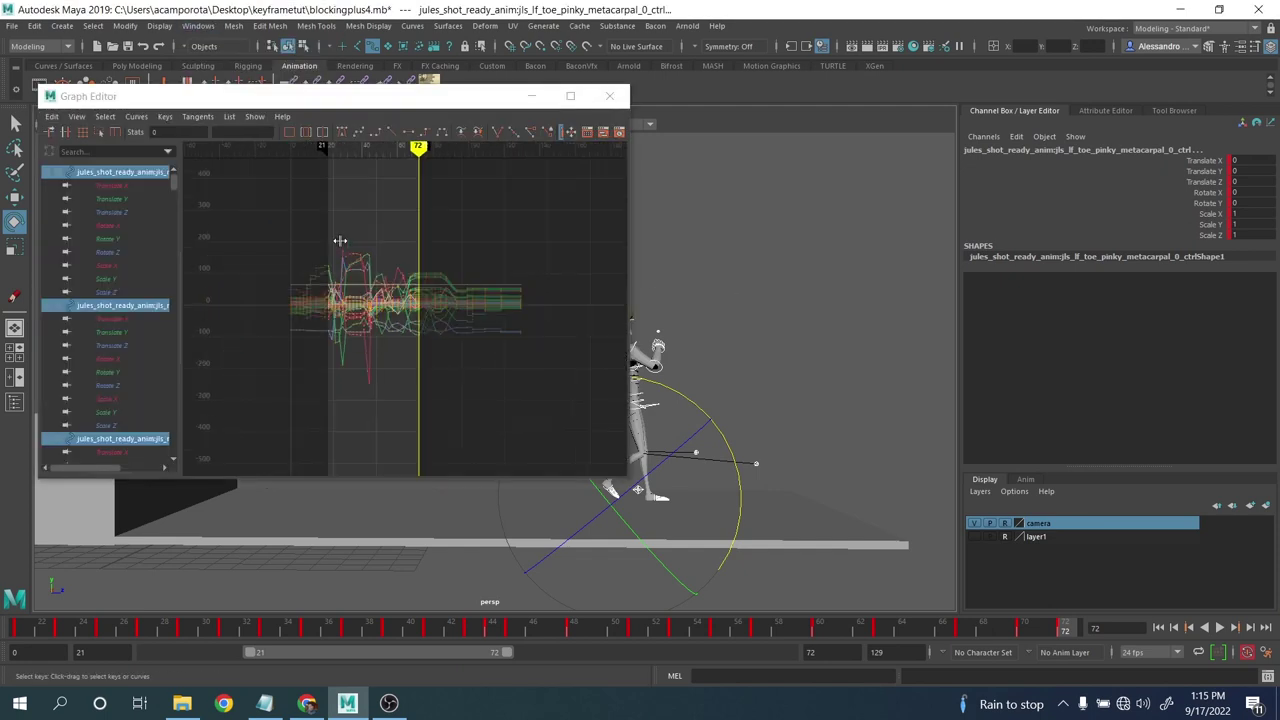
left_click(424, 133)
left_click(609, 96)
left_click(780, 277)
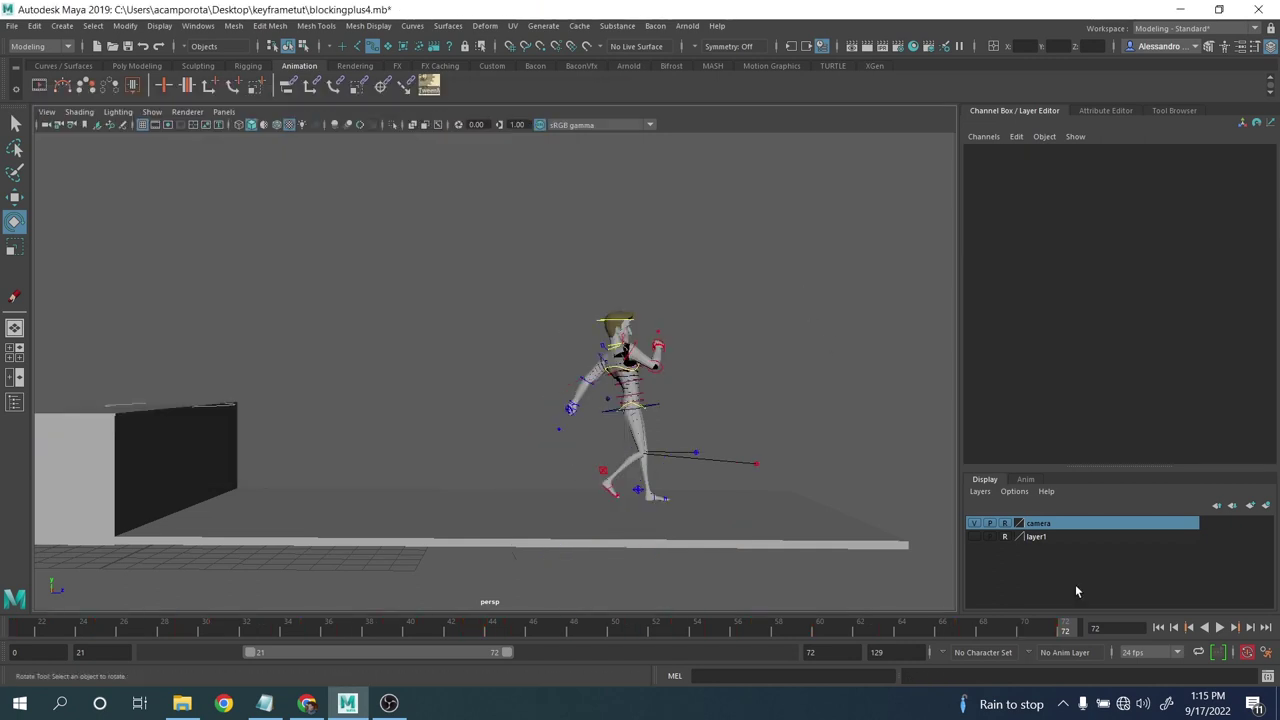
- Play back the stepped animation and scrub through the landing and recovery poses to examine their timing
left_click(1220, 628)
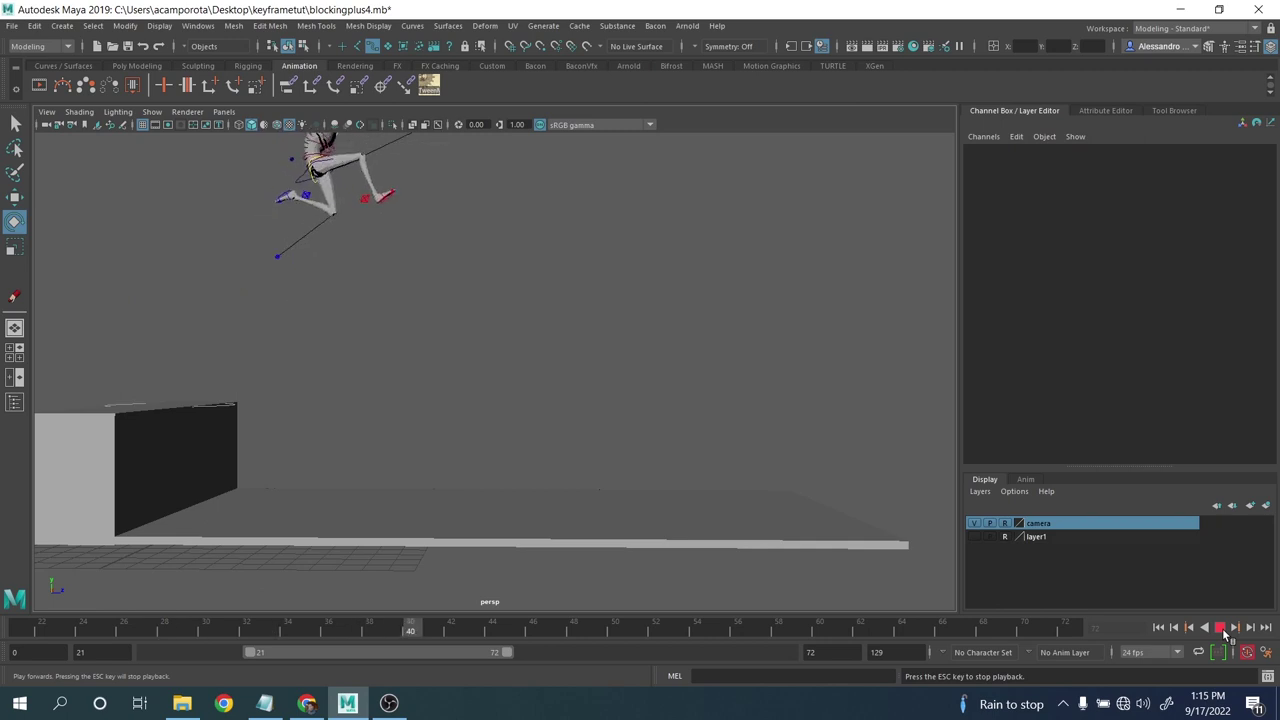
key("Escape")
left_click_drag(774, 608, 783, 607)
mouse_move(664, 633)
left_mouse_down()
mouse_move(736, 646)
mouse_move(969, 640)
mouse_move(844, 620)
left_mouse_up()
- Create an in-between pose for all the character's controls at frame 65 with tweenMachine at about -1.1, and compare it with the neighbouring keys
mouse_move(931, 632)
left_mouse_down()
mouse_move(1106, 653)
mouse_move(846, 623)
mouse_move(975, 628)
mouse_move(845, 627)
mouse_move(915, 633)
left_mouse_up()
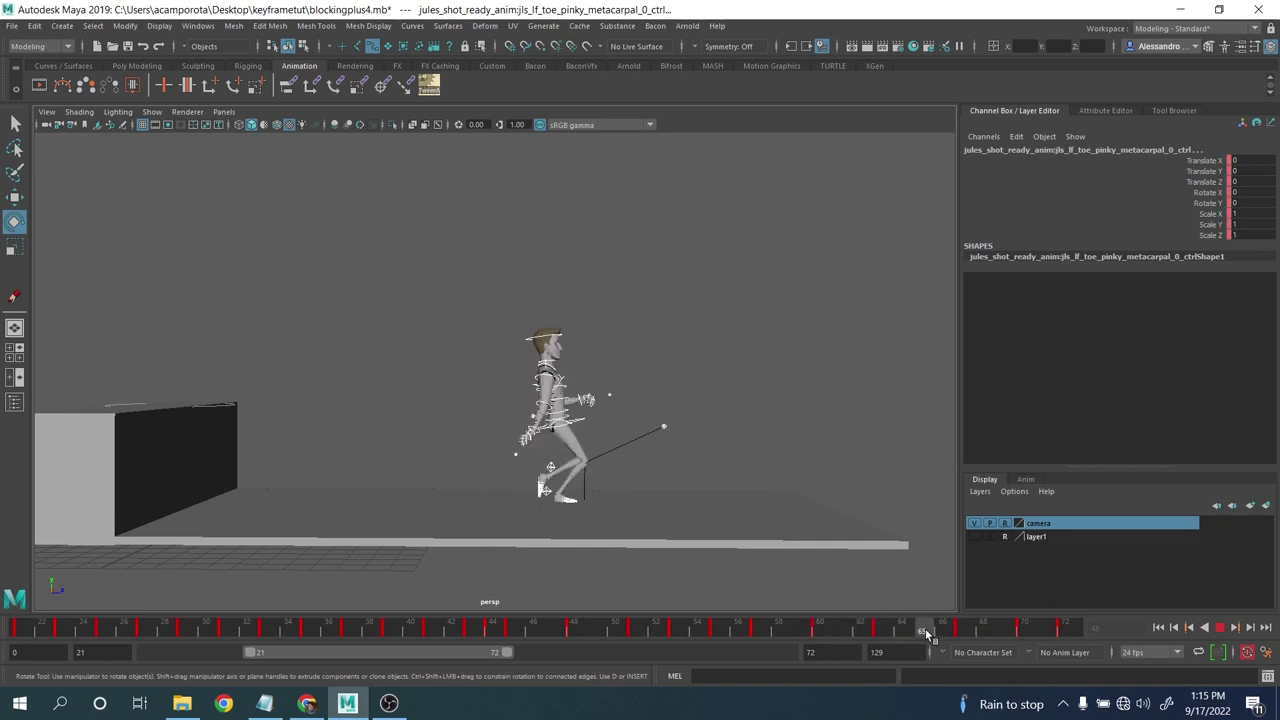
left_click(786, 414)
left_click_drag(444, 252, 734, 535)
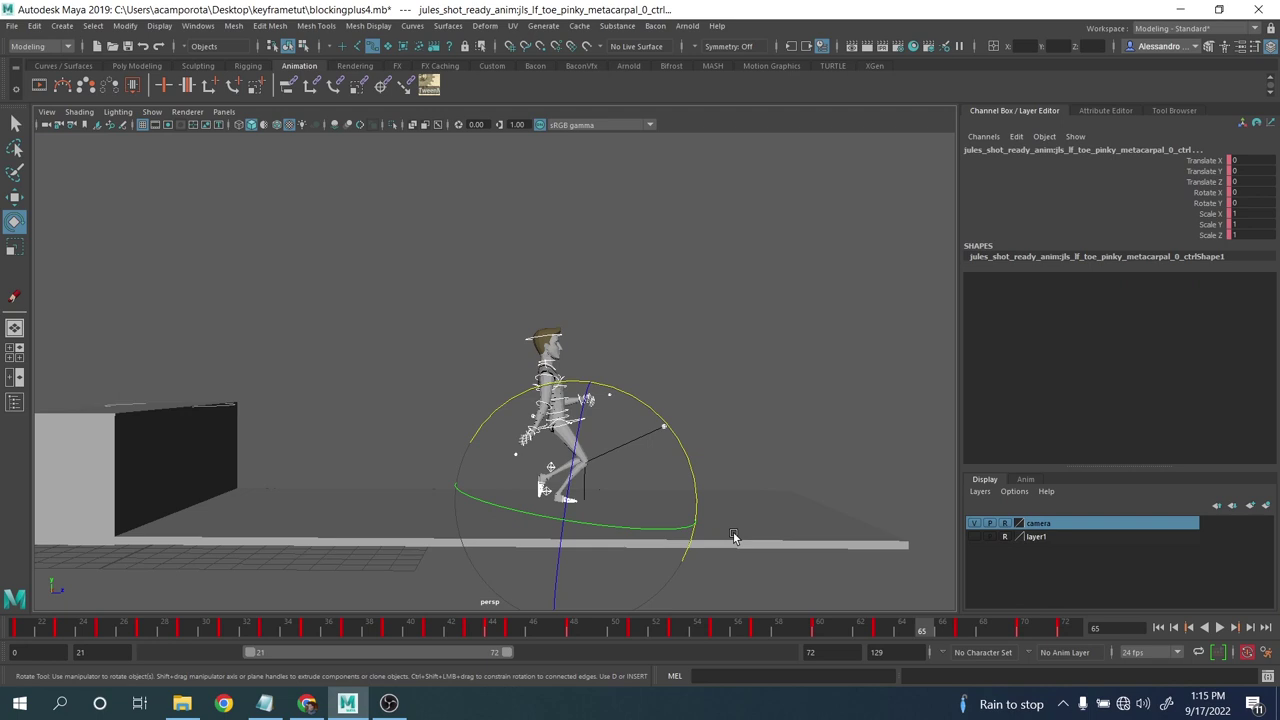
left_click(428, 86)
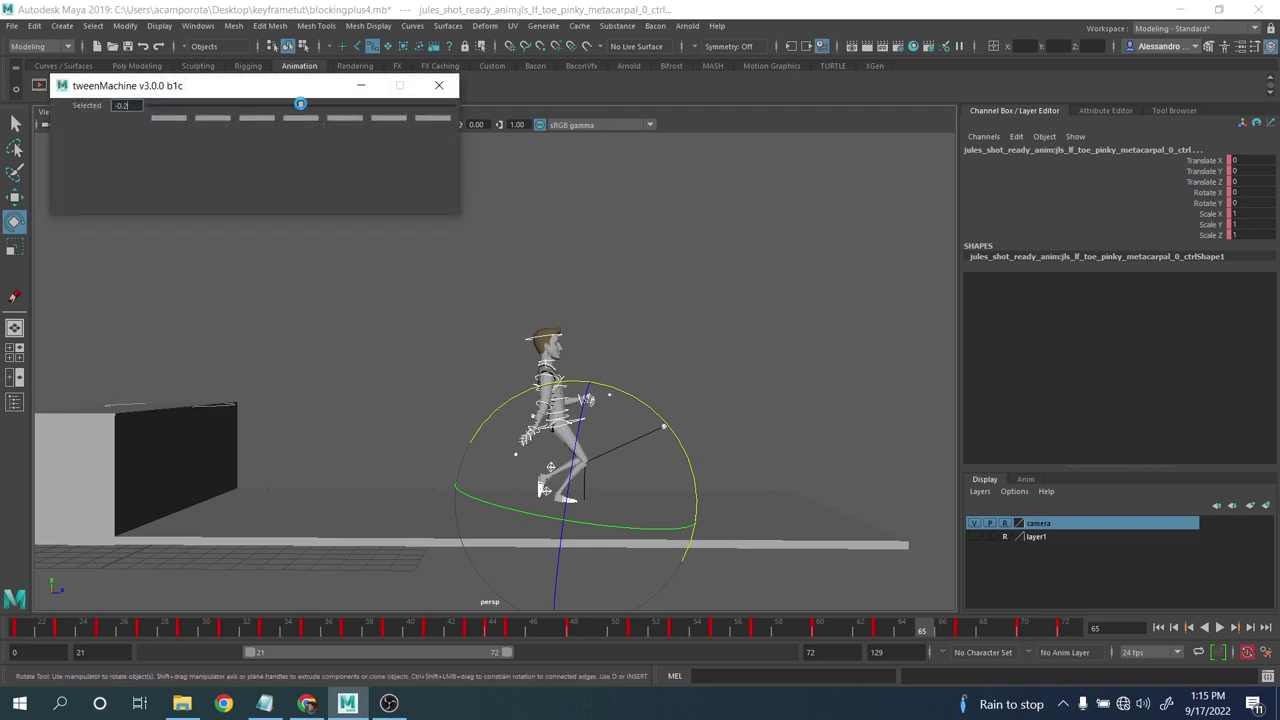
left_click_drag(300, 103, 298, 103)
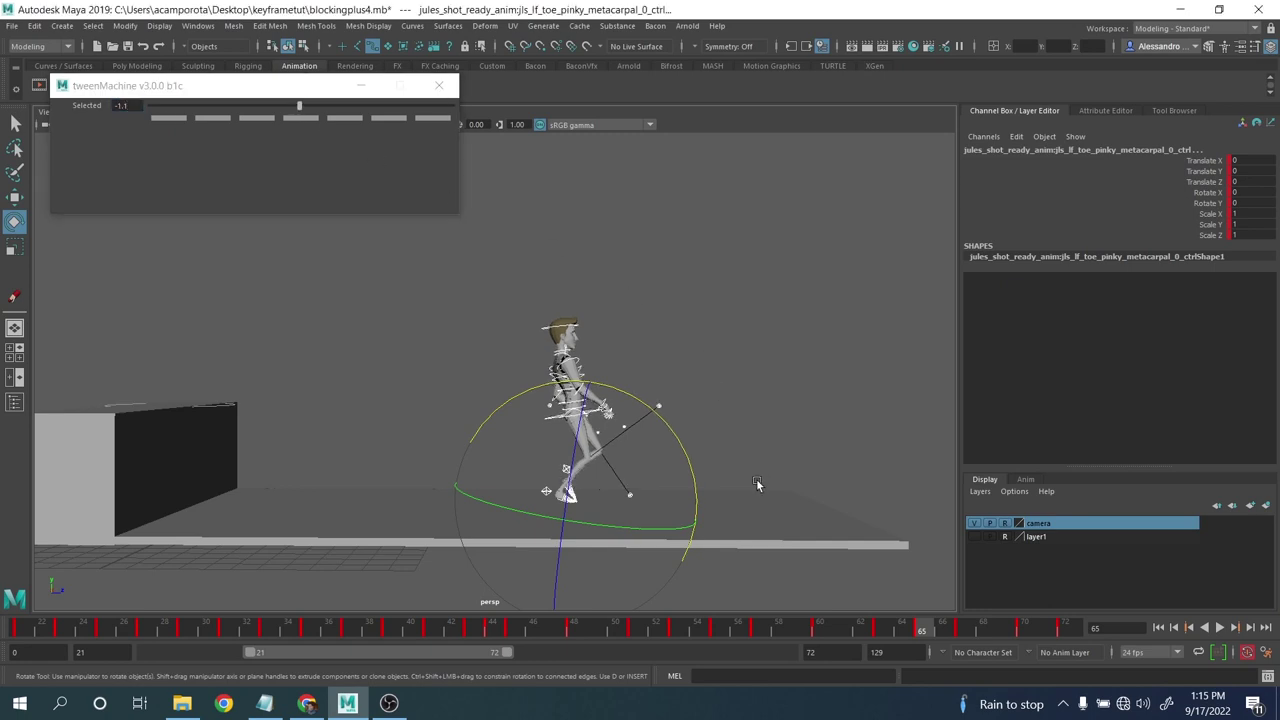
key("comma")
key("period")
key("comma")
key("period")
key("comma")
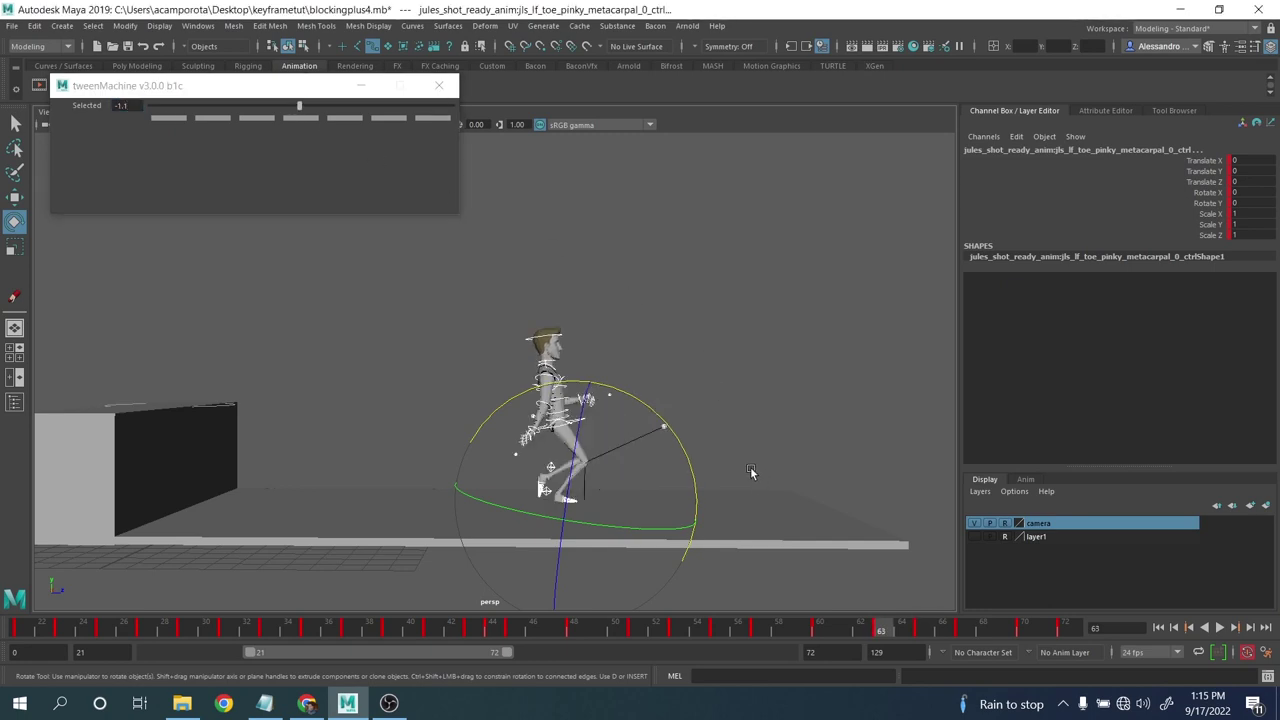
key("period")
- Set the right foot IK control's Foot Roll to about 8.8 at frame 65, and compare the pose with frame 67
left_click(812, 460)
middle_click_drag(664, 483, 625, 459, "alt")
scroll(611, 326, "up", 5)
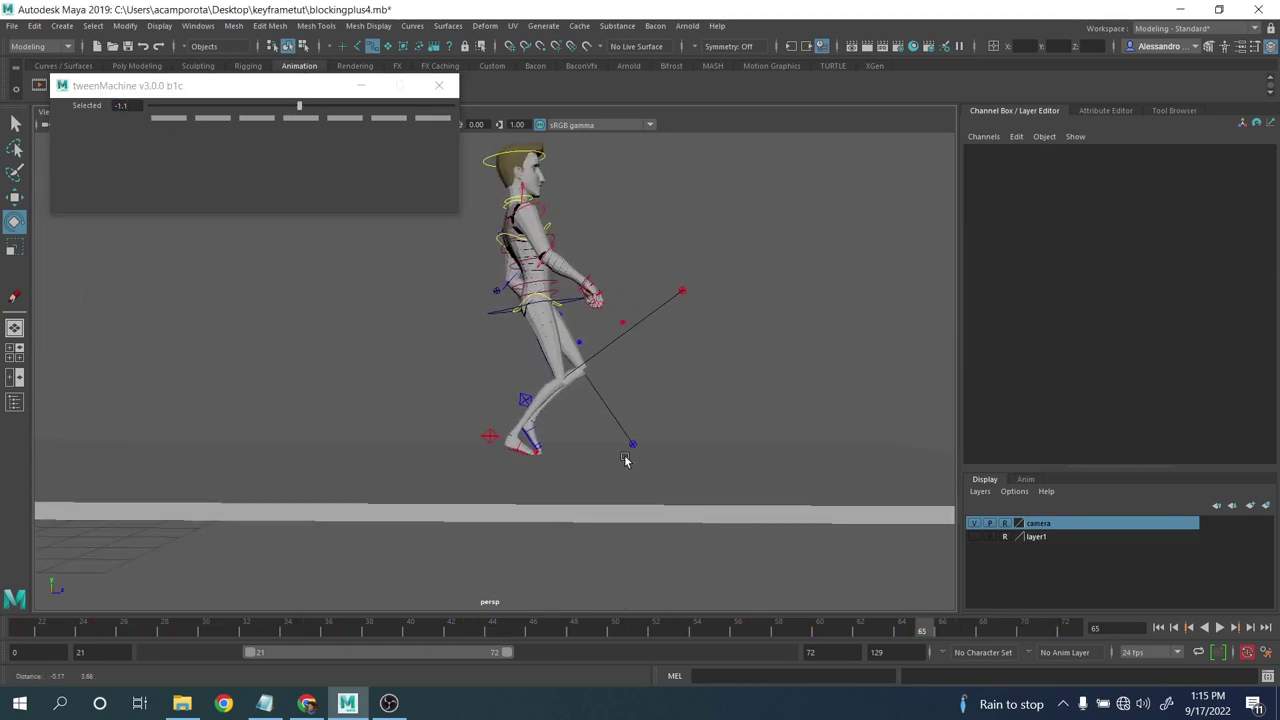
scroll(625, 460, "up", 2)
left_click(489, 447)
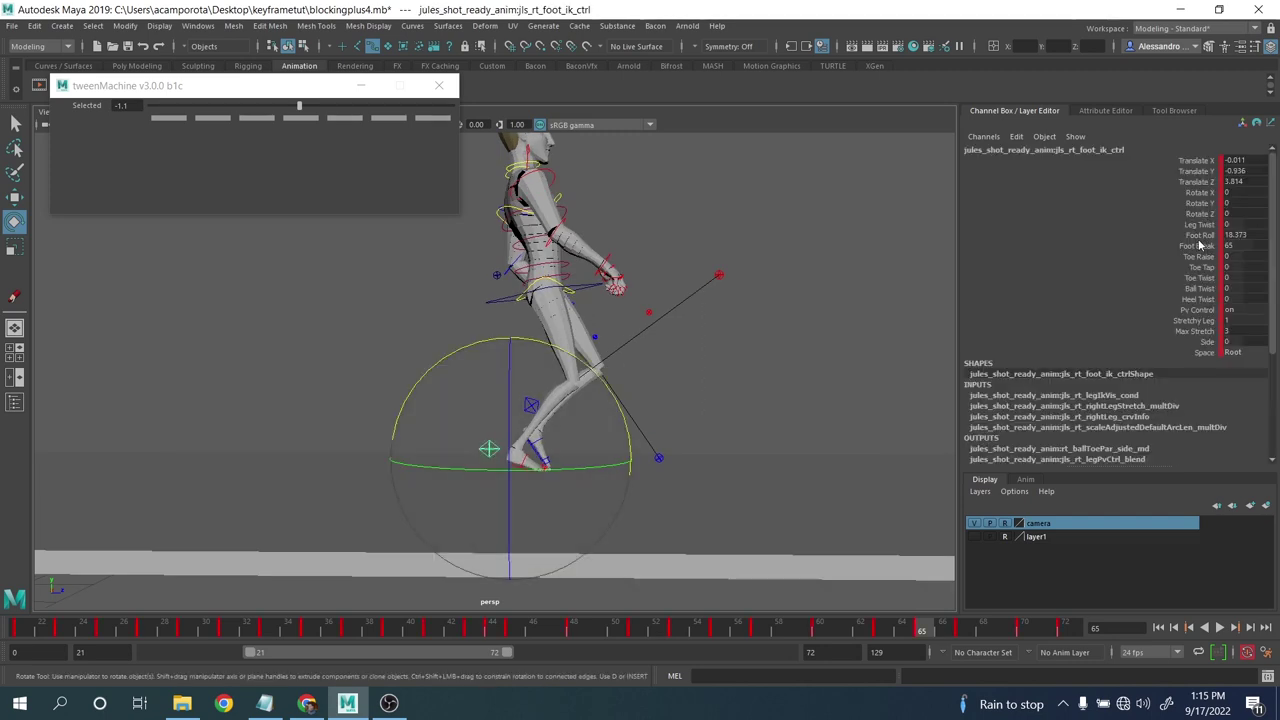
left_click(1199, 236)
middle_click_drag(754, 229, 714, 230)
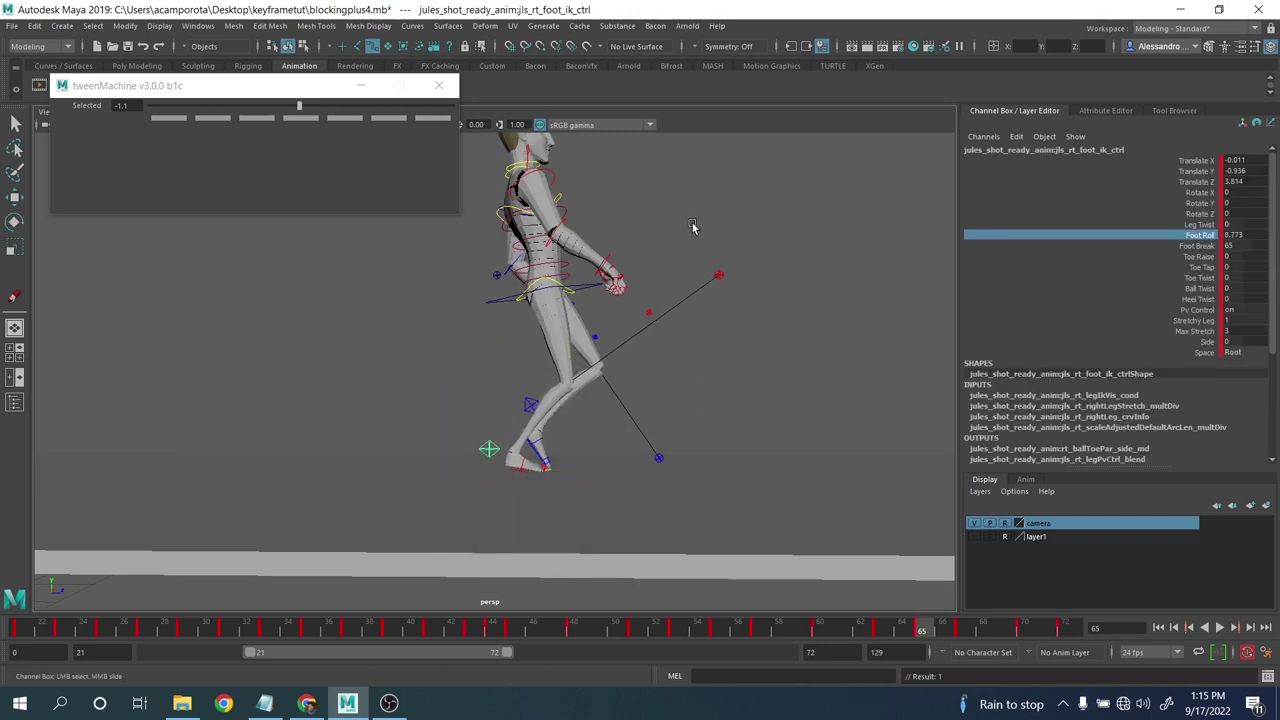
left_click_drag(692, 227, 674, 351, "alt")
middle_click_drag(674, 351, 678, 317, "alt")
left_click(964, 631)
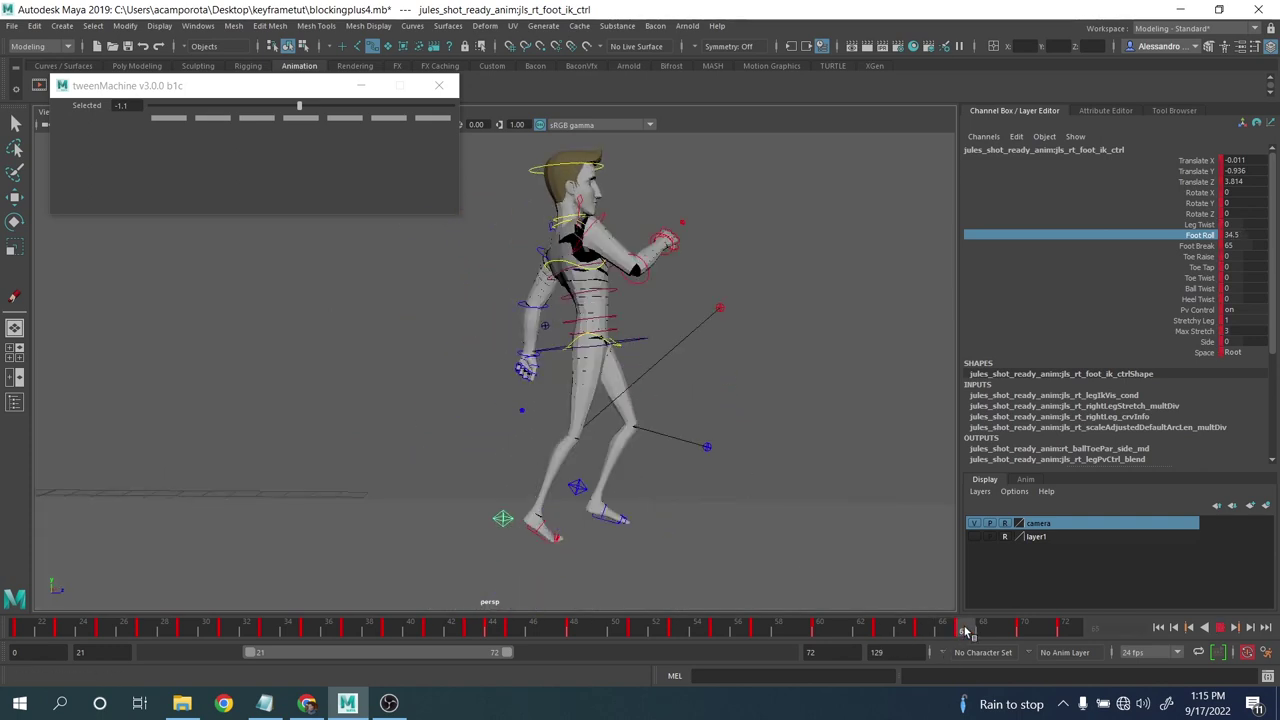
left_click_drag(965, 630, 922, 632)
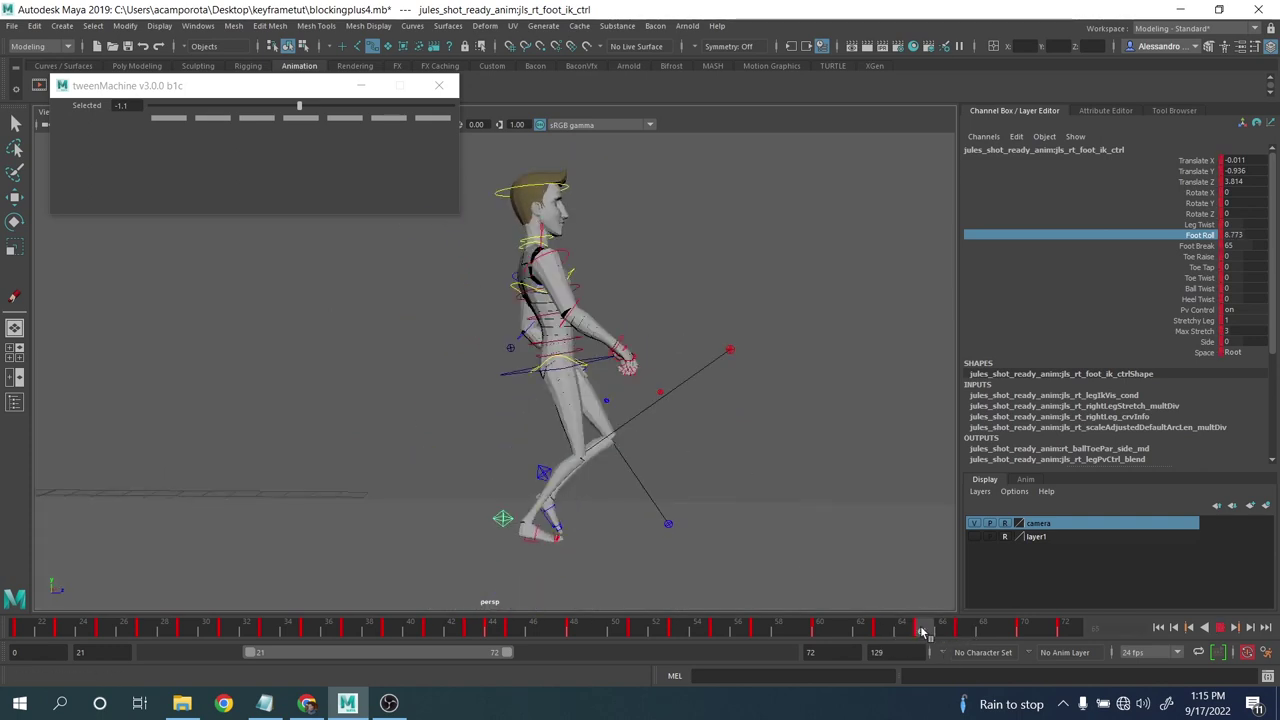
- Rotate the left foot IK control to a flatter angle and move it forward at frame 65
key("q")
left_click(548, 530)
key("e")
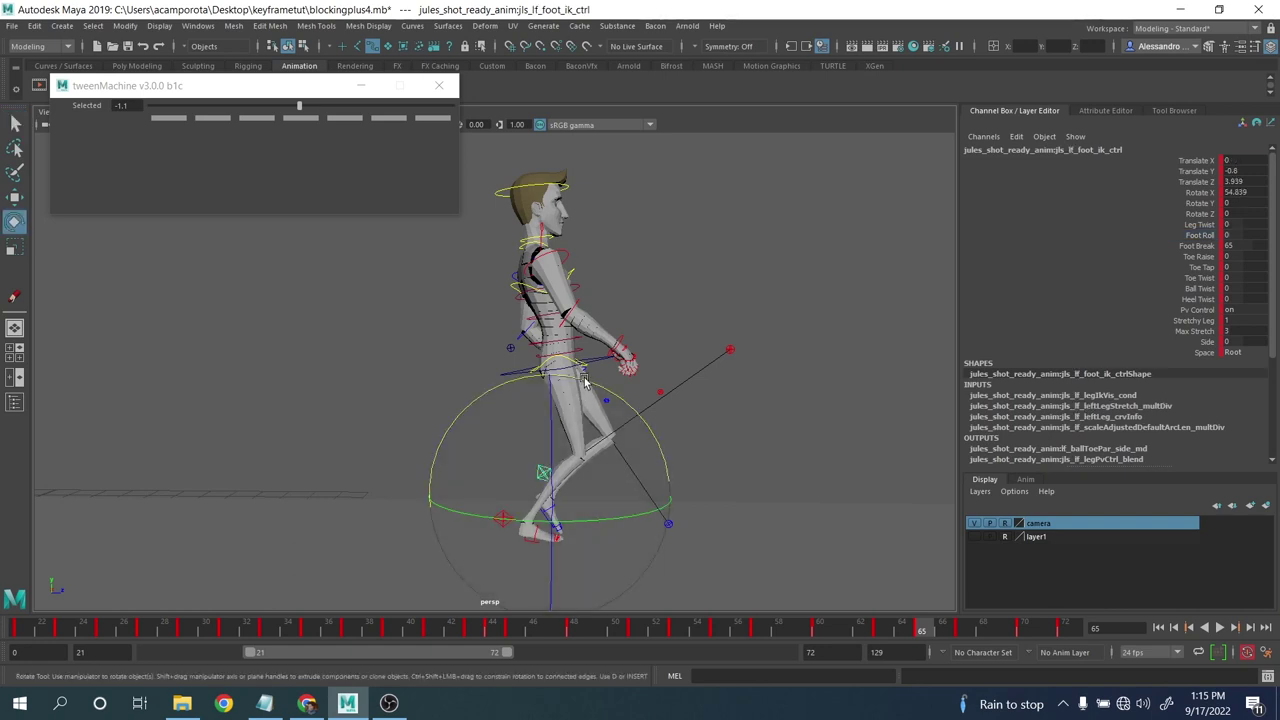
left_click_drag(585, 381, 526, 379)
key("w")
left_click_drag(640, 408, 658, 380)
- Select the right arm, hand and clavicle controls and tween them to about 42.4 toward the next key at frame 65
key("q")
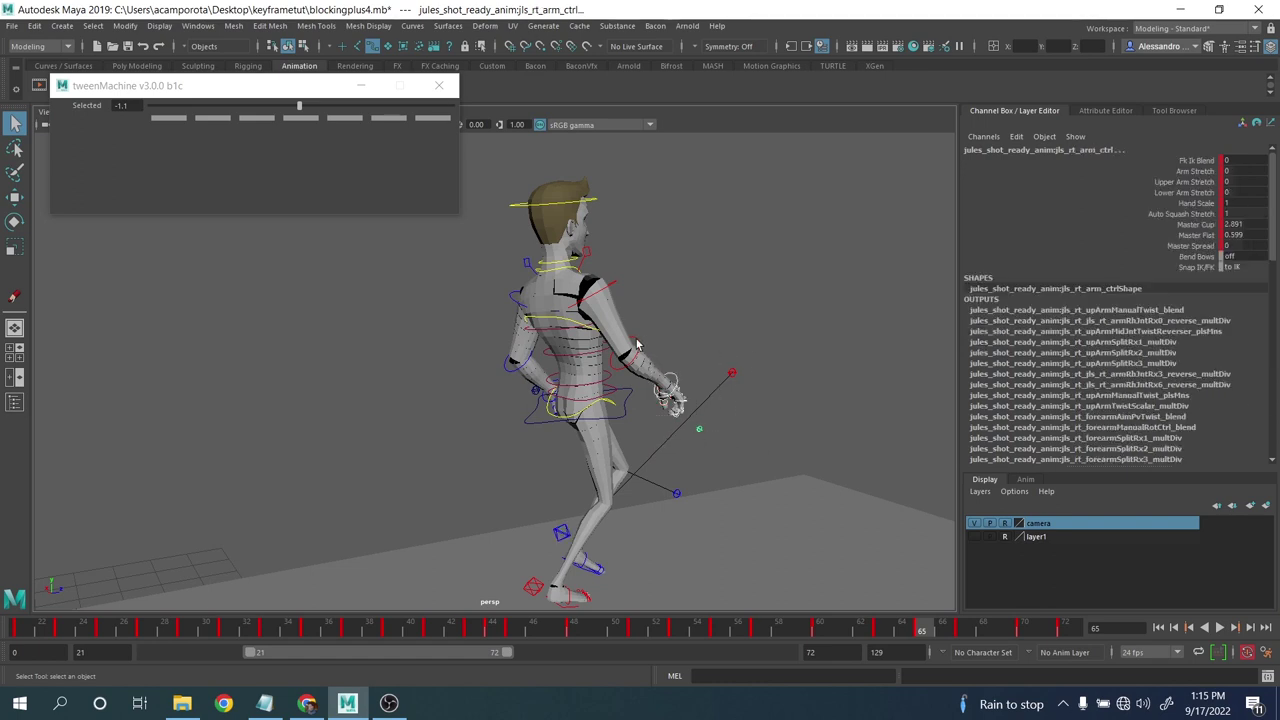
left_click(637, 345)
left_click(616, 279)
left_click(587, 257)
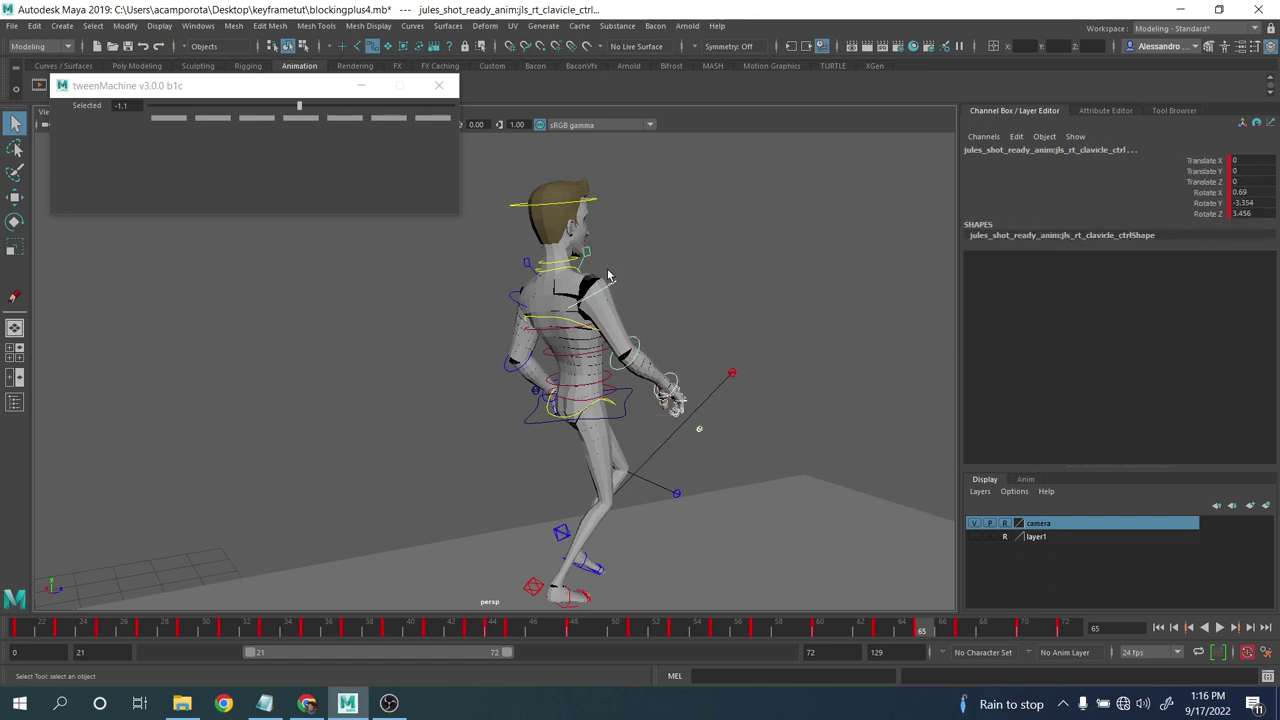
left_click(366, 106)
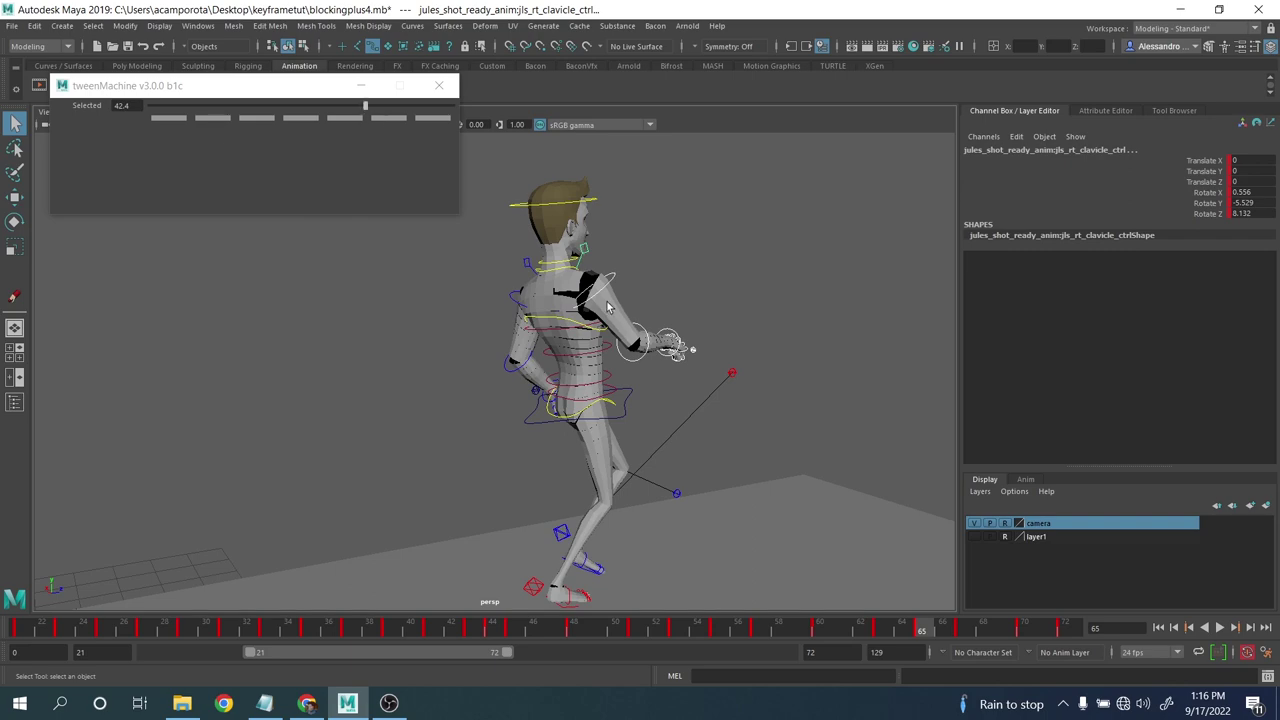
- Select the left arm, hand and clavicle controls and tween them to about 43.2 at frame 65, and inspect the pose from the side
left_click_drag(607, 308, 877, 529, "alt")
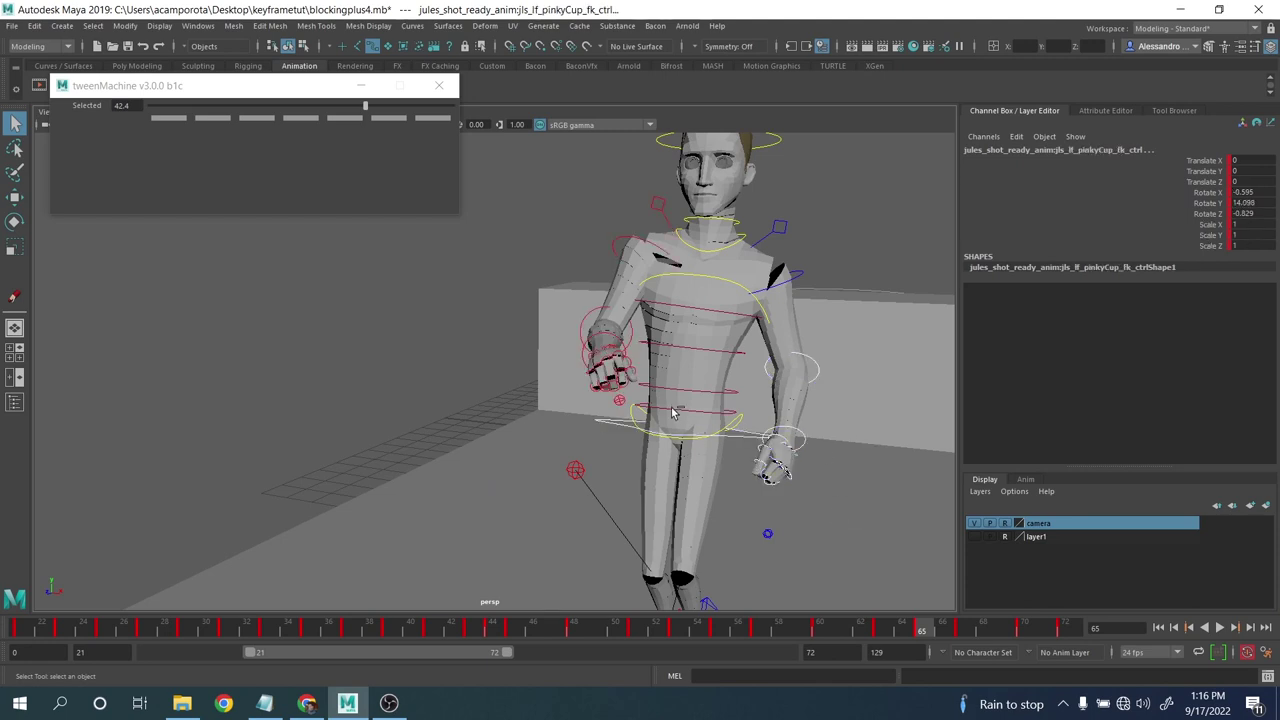
left_click(799, 279)
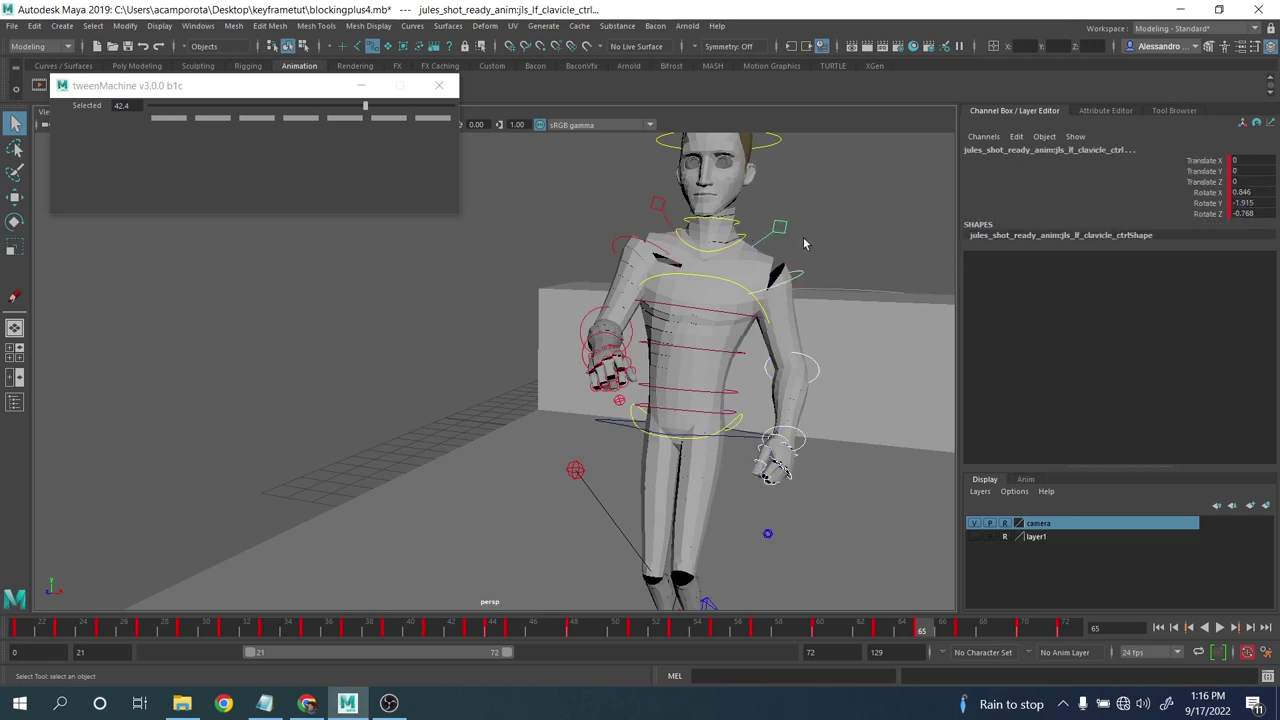
left_click_drag(364, 106, 368, 108)
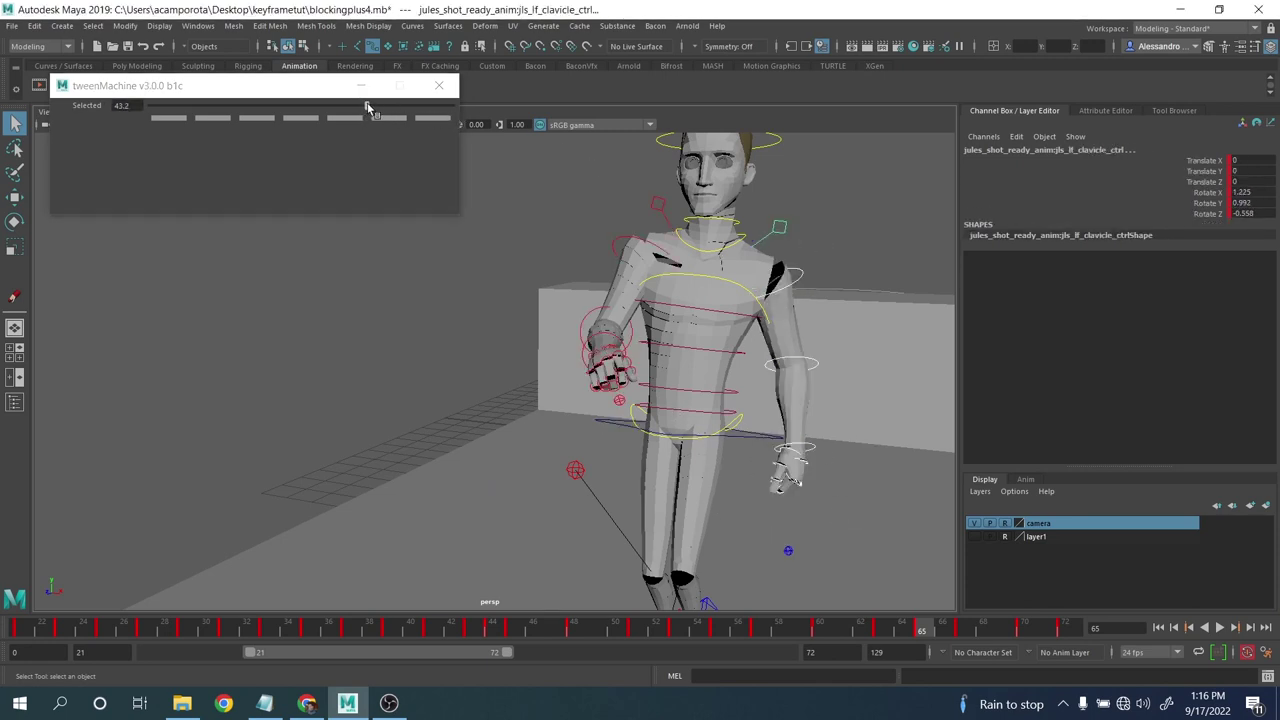
scroll(660, 324, "down", 3)
left_click_drag(491, 315, 668, 337, "alt")
scroll(668, 337, "down", 5)
middle_click_drag(668, 337, 392, 320, "alt")
left_click_drag(385, 325, 480, 407, "alt")
scroll(480, 407, "up", 3)
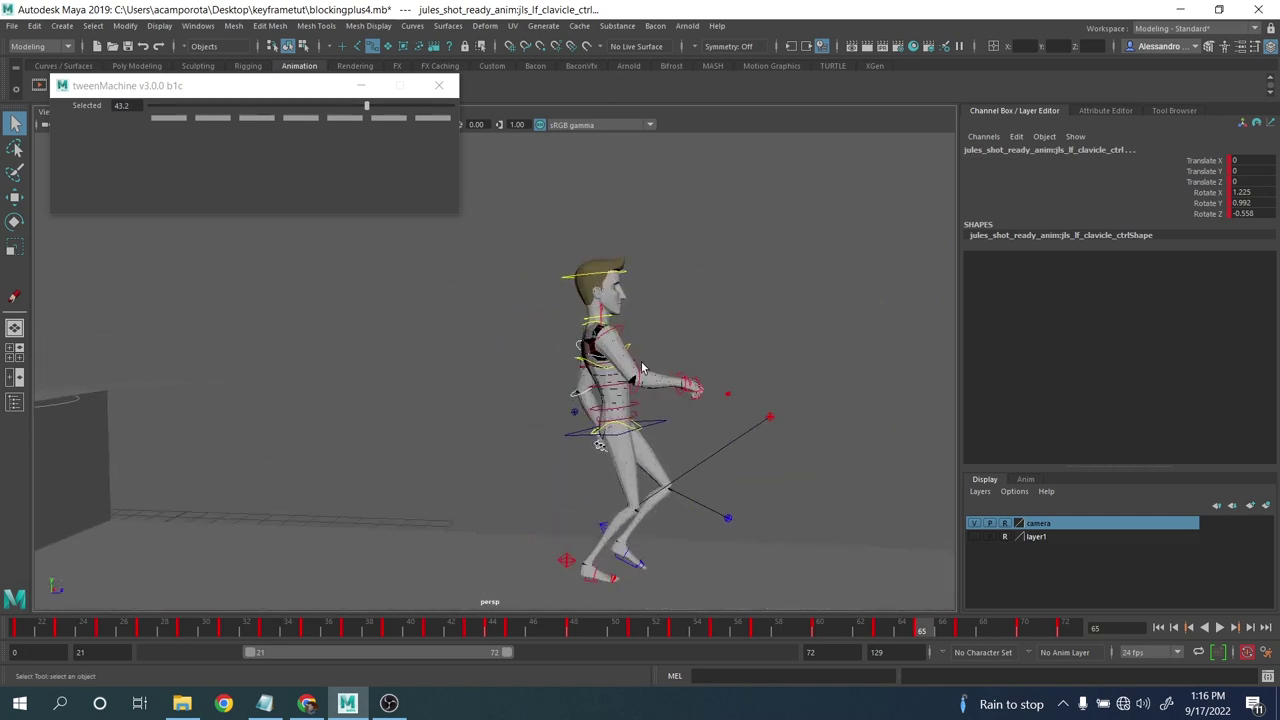
- Rotate the right clavicle control around Z at frame 63 and key the pose
key("comma")
key("comma")
key("period")
key("period")
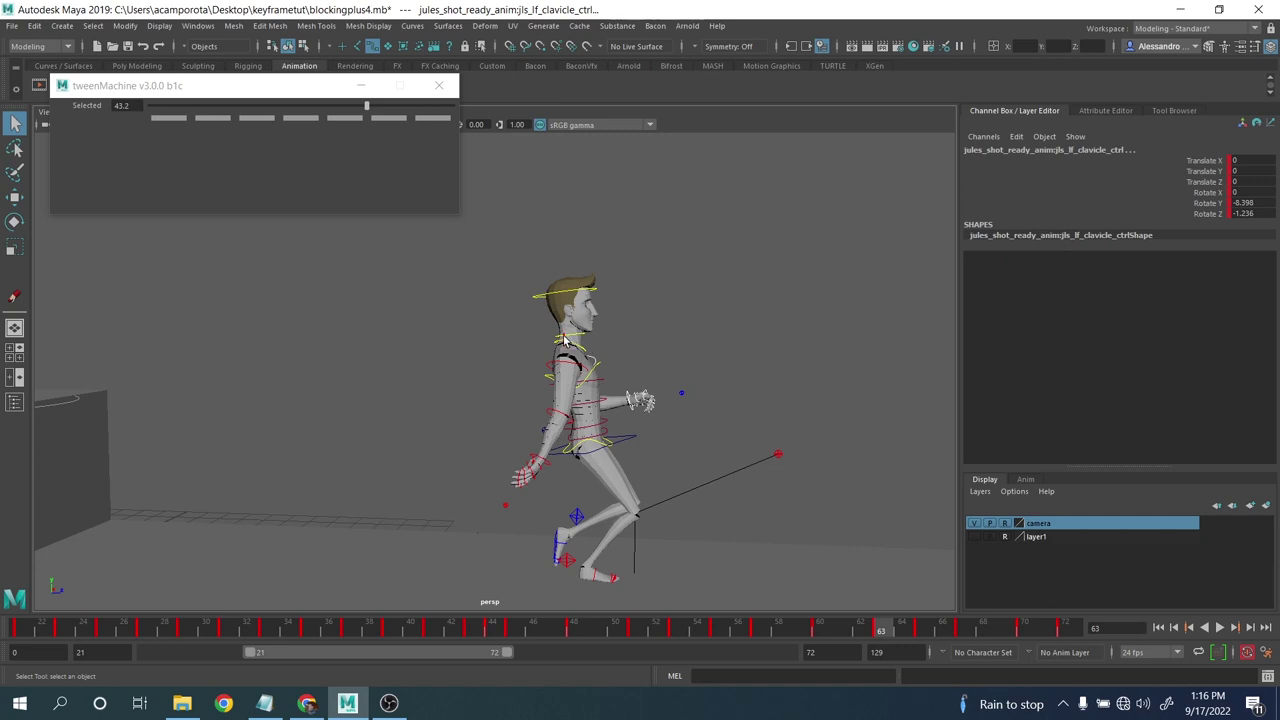
left_click(565, 340)
key("e")
left_click_drag(559, 345, 553, 355)
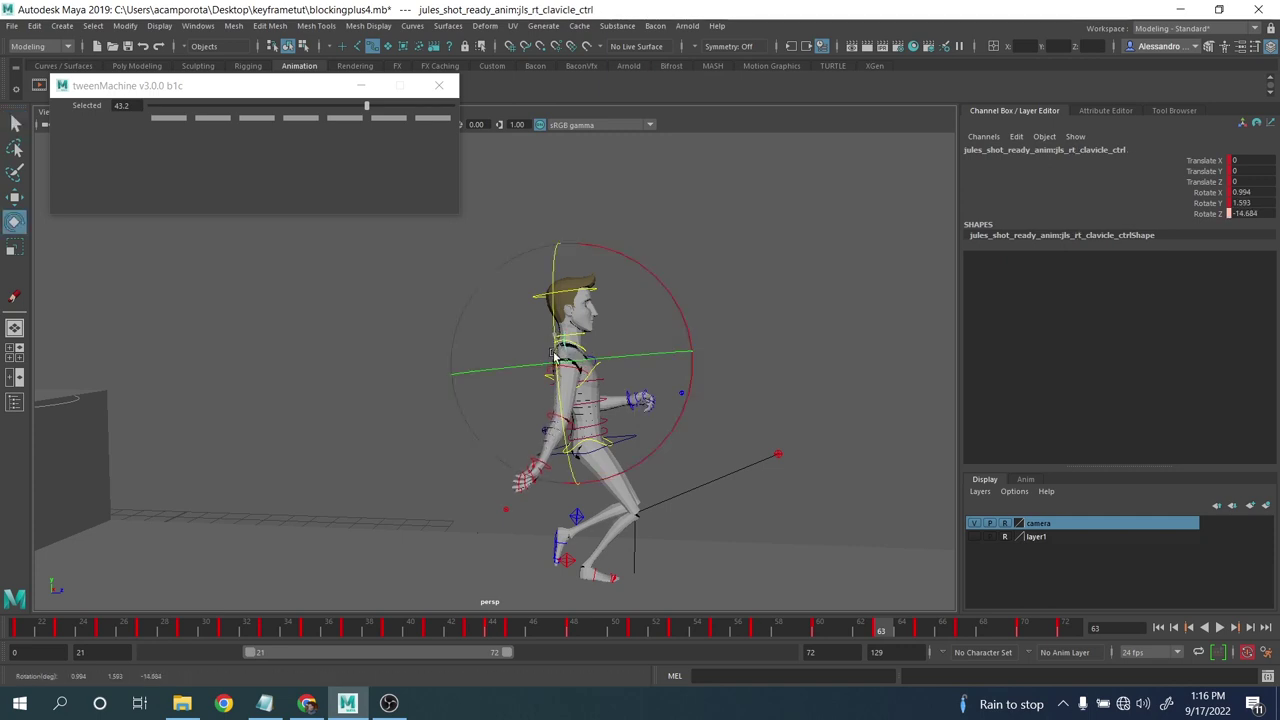
key("s")
key("period")
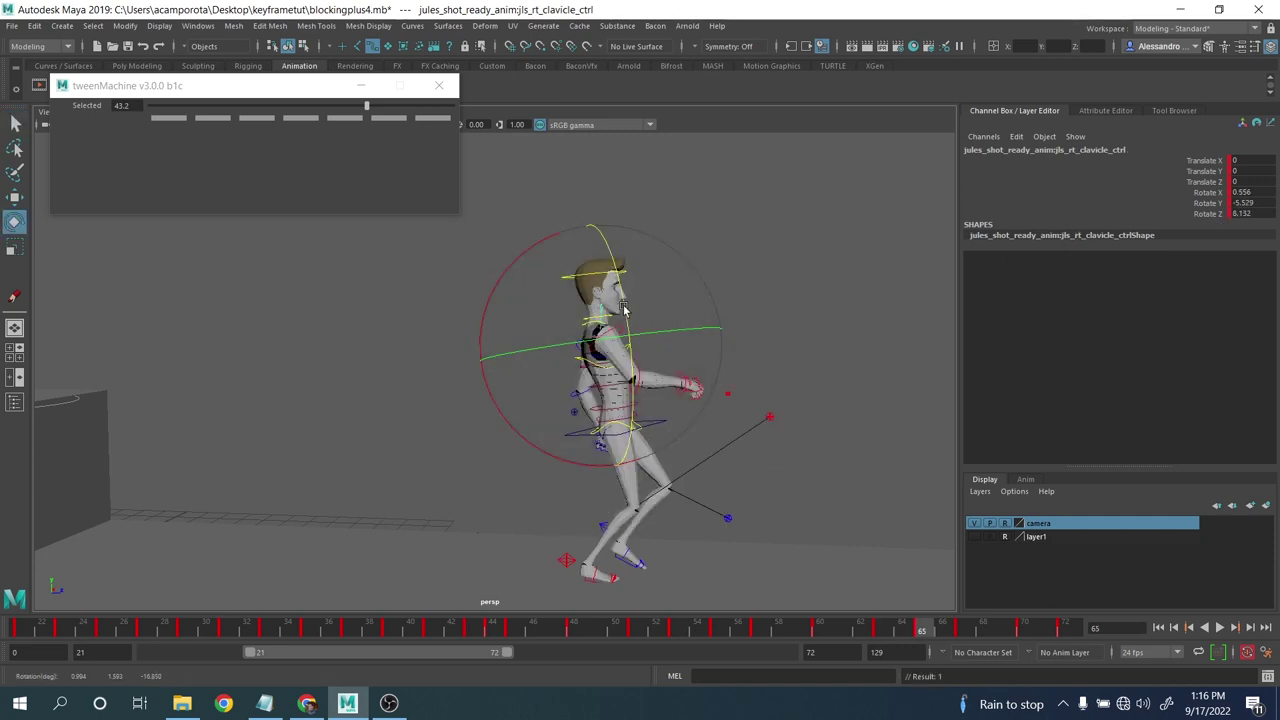
- Rotate the right clavicle around Z on frames 67, 70 and 72, to about 19.3 at frame 72
key("period")
key("period")
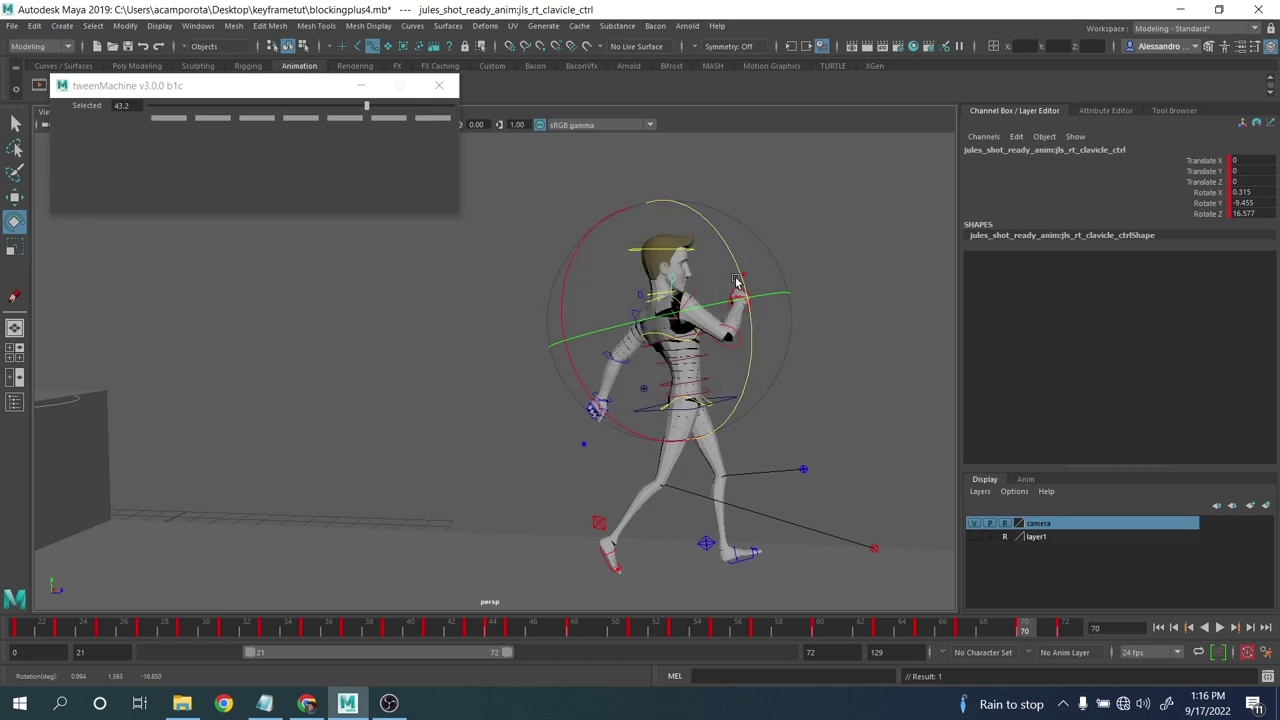
key("period")
key("comma")
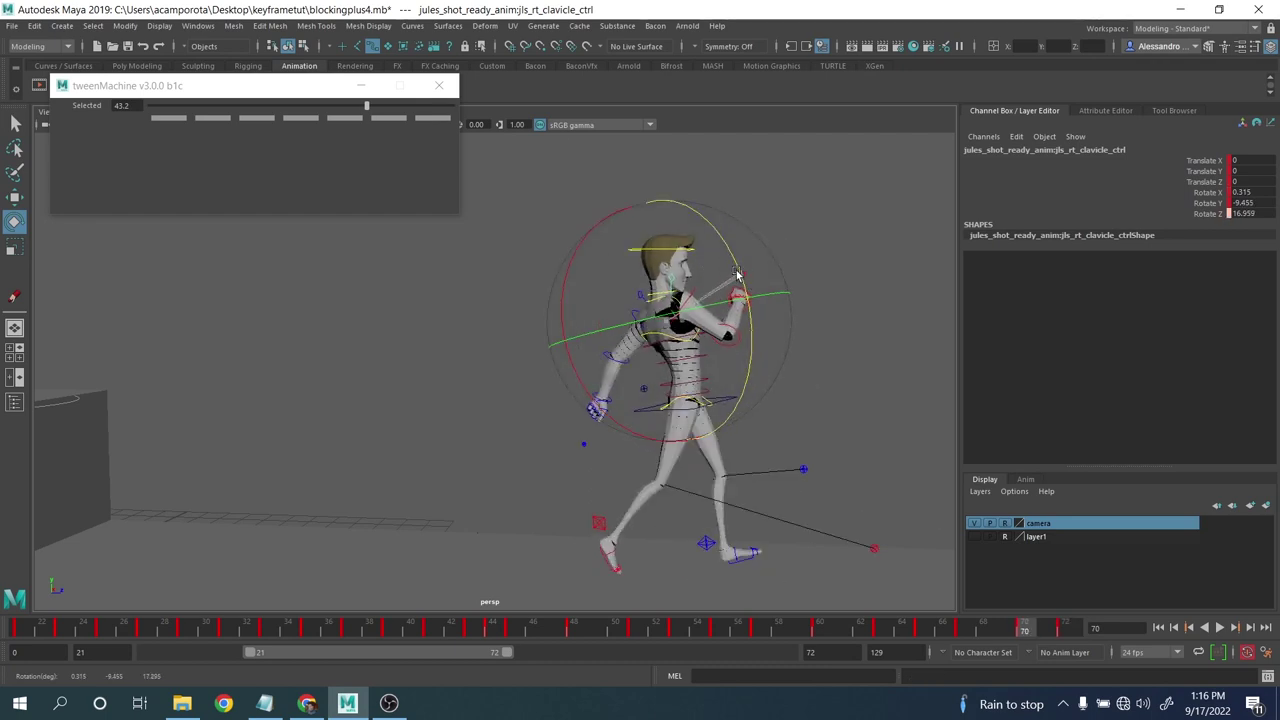
key("comma")
key("comma")
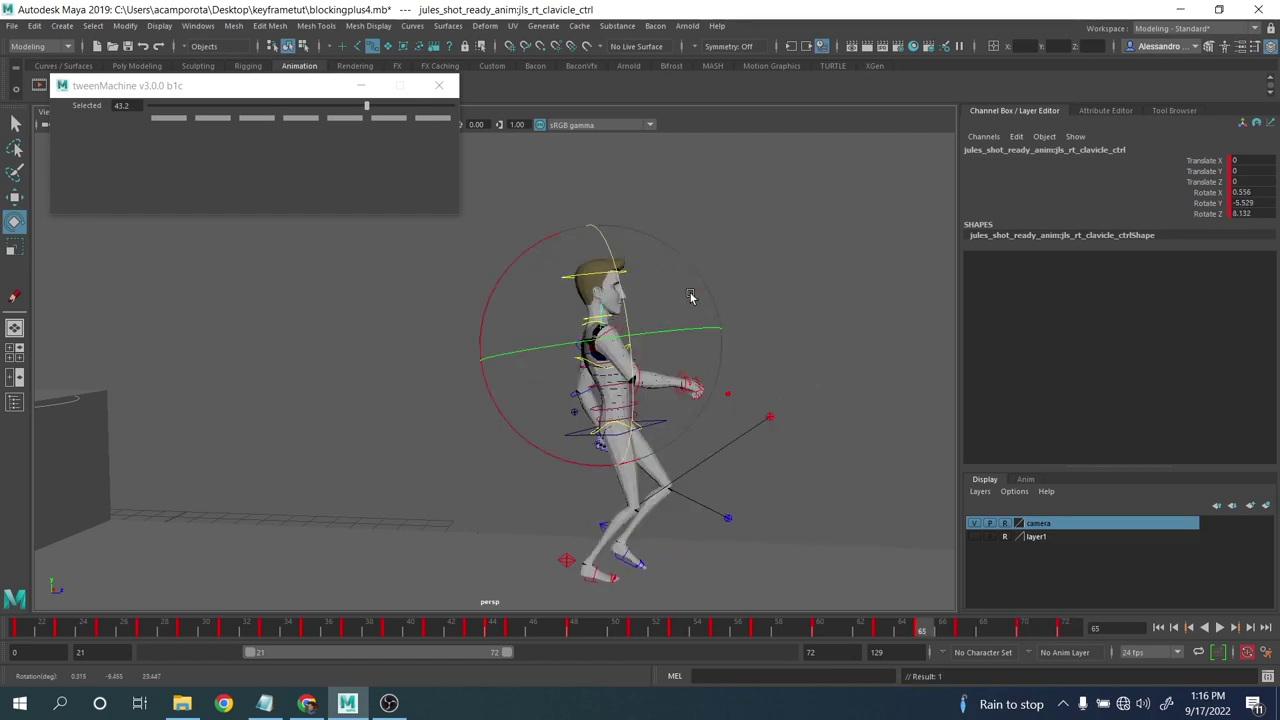
key("period")
left_click_drag(685, 275, 682, 265)
key("period")
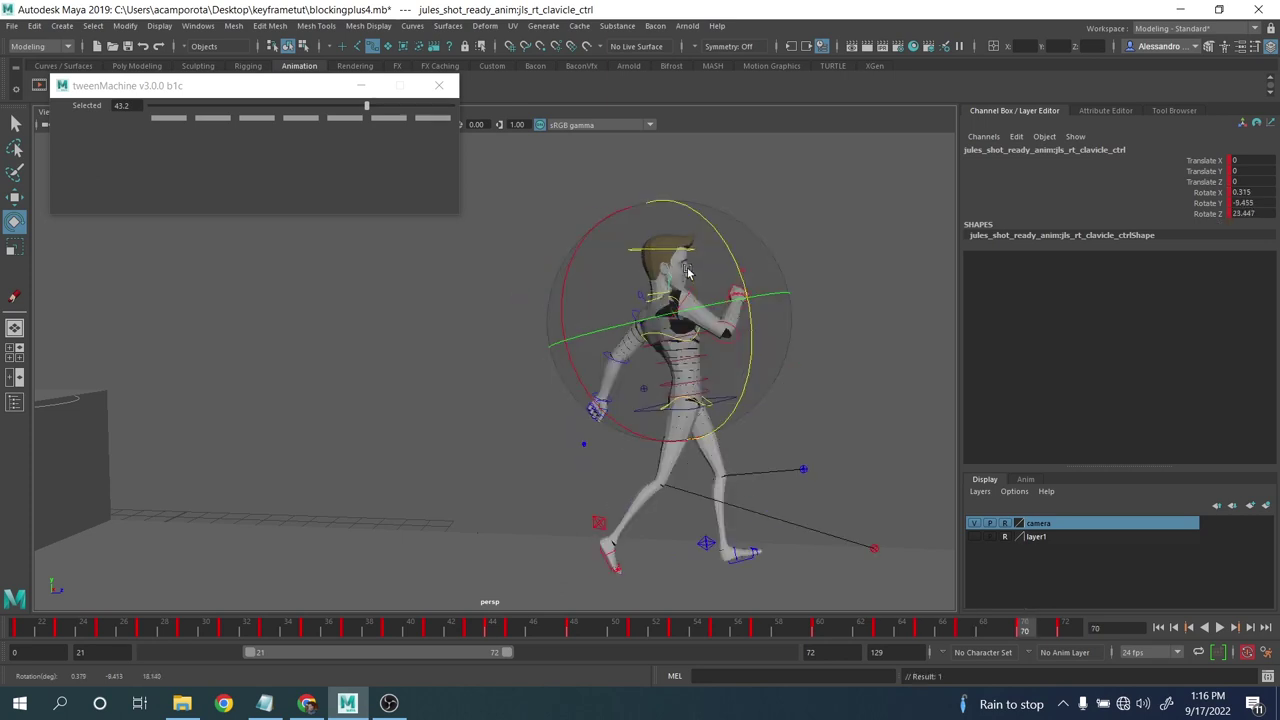
key("period")
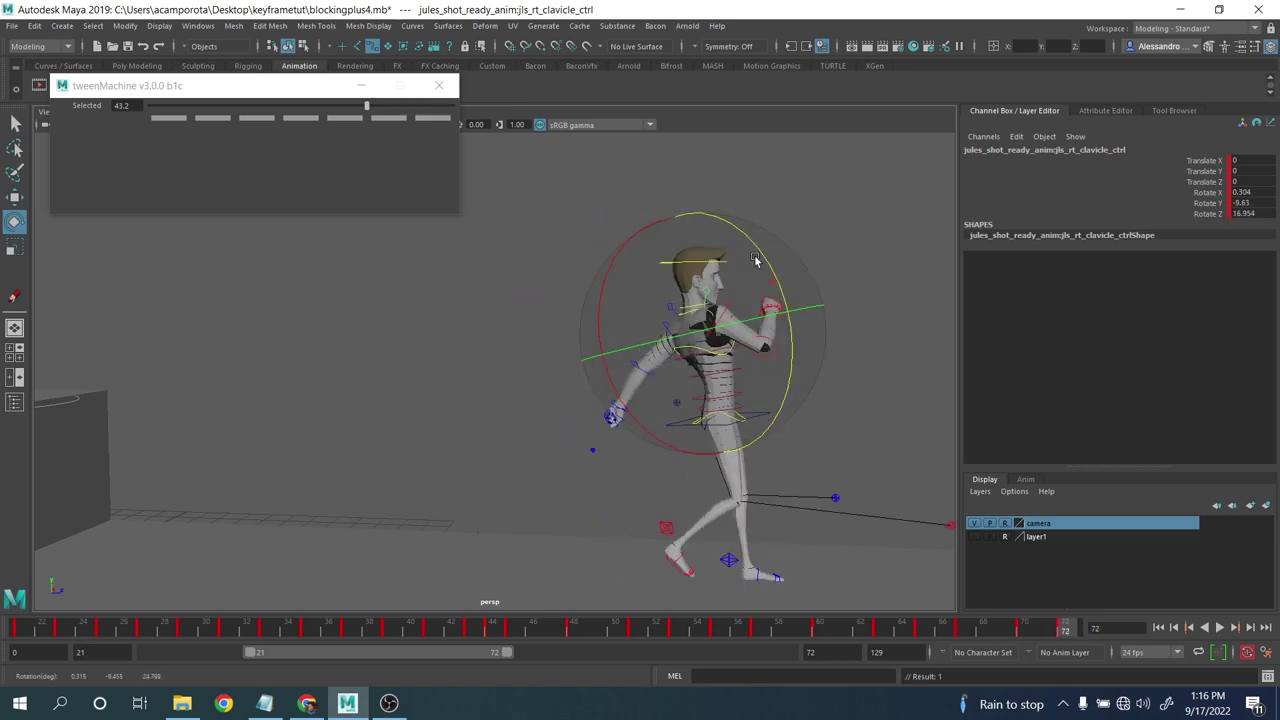
left_click_drag(755, 260, 760, 266)
- Play the animation from frame 21 and scrub to frame 72 to check the shoulder motion
key("period")
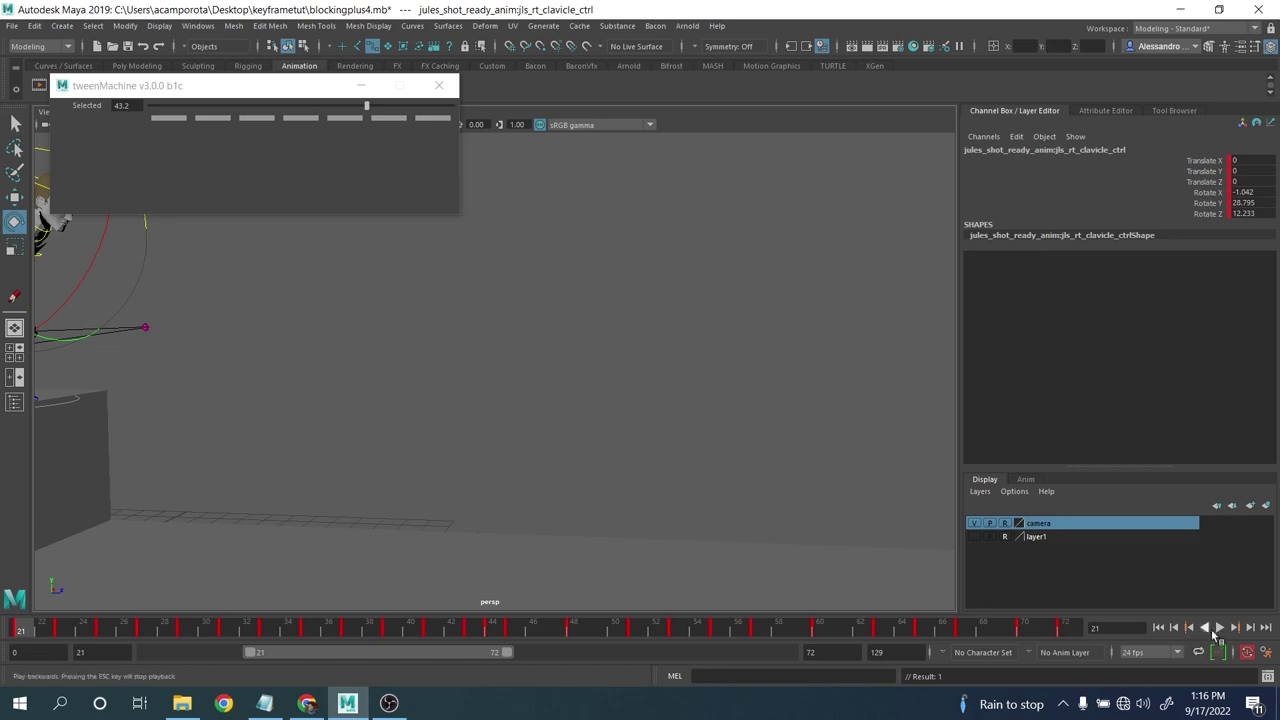
left_click(1220, 628)
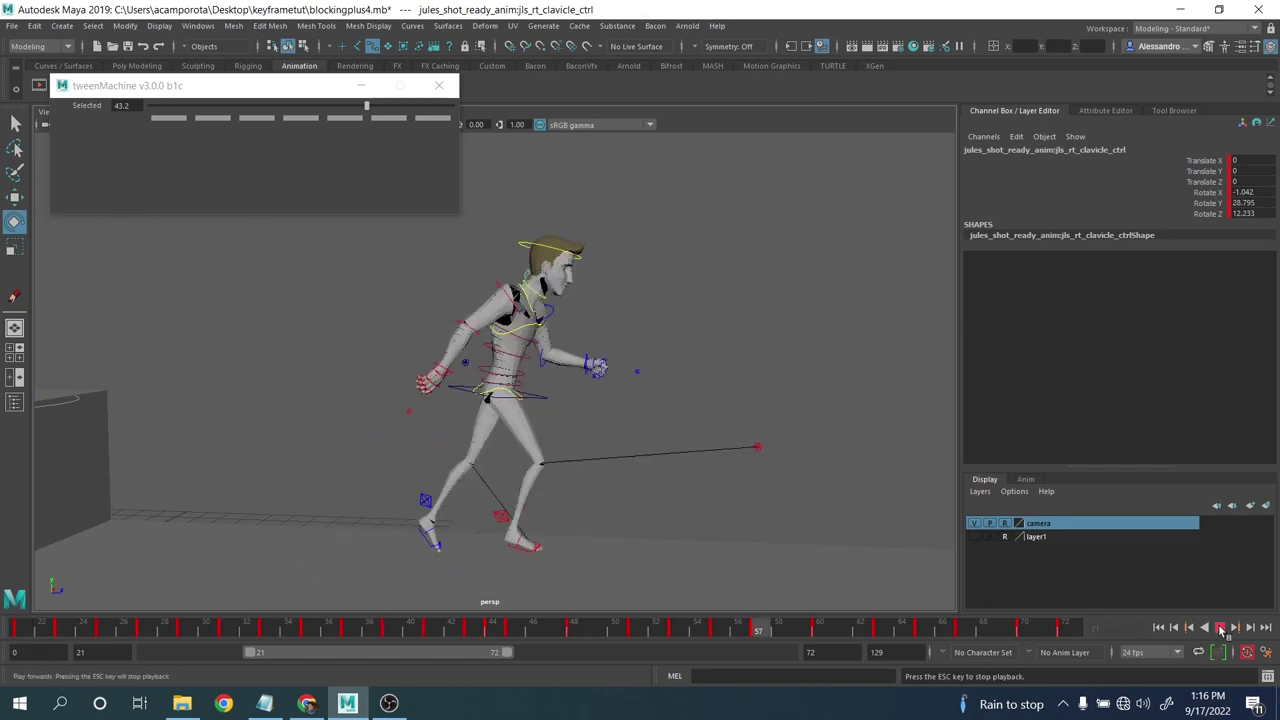
left_click(1220, 628)
left_click_drag(858, 630, 1065, 630)
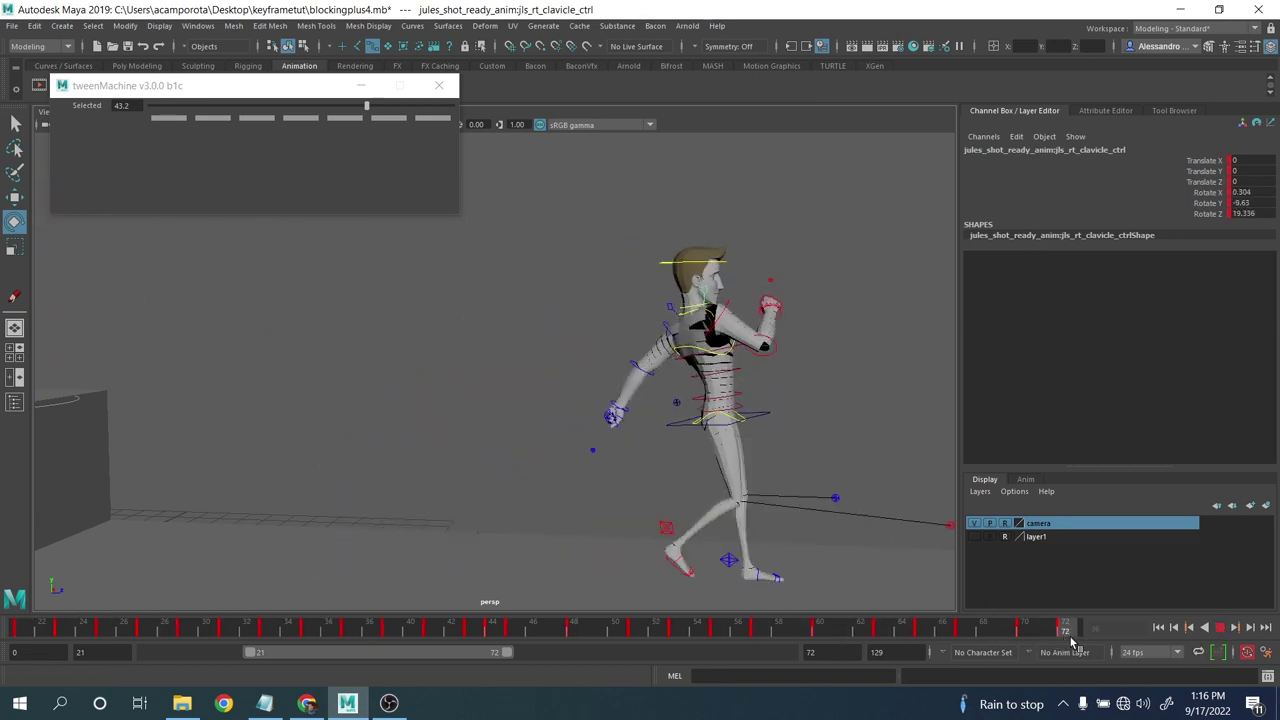
- Select all of the character's controls at frame 72
left_click(879, 367)
left_click(671, 307)
scroll(720, 482, "down", 2)
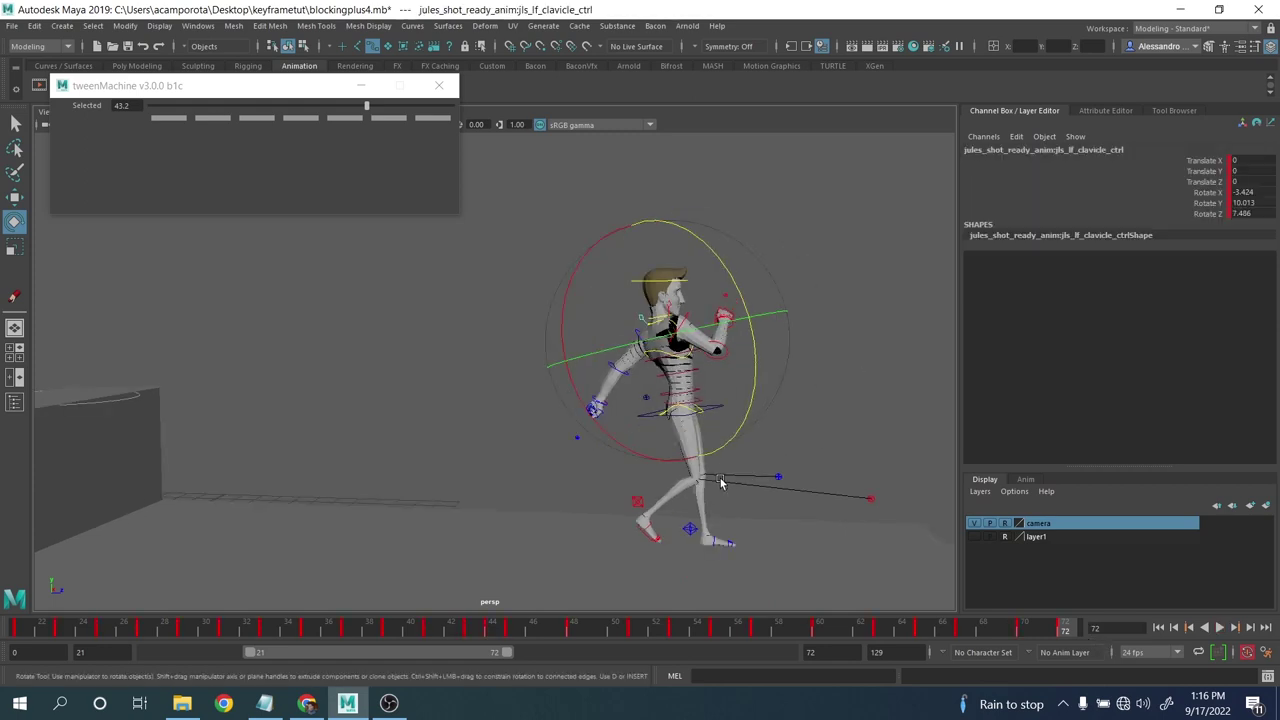
scroll(720, 483, "down", 3)
left_click(814, 286)
left_click_drag(823, 250, 549, 520)
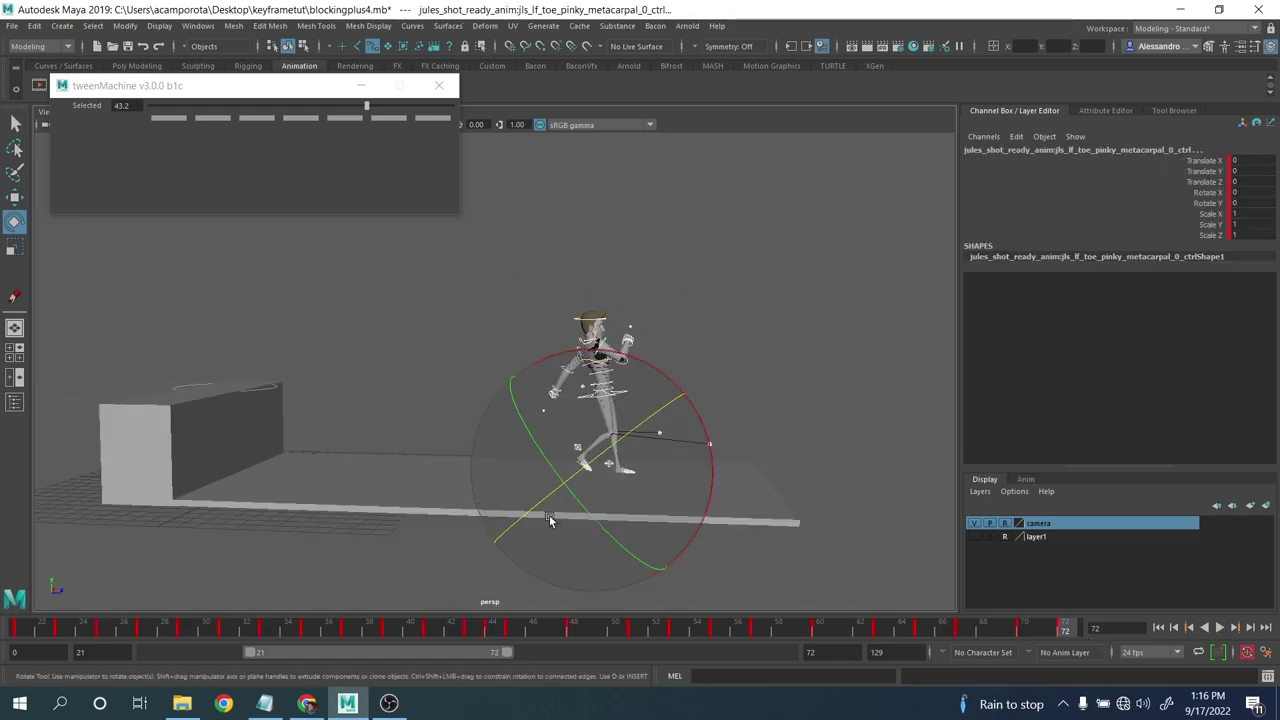
- Shift the playback range to frames 63–114 and save the scene
left_click_drag(476, 655, 682, 656)
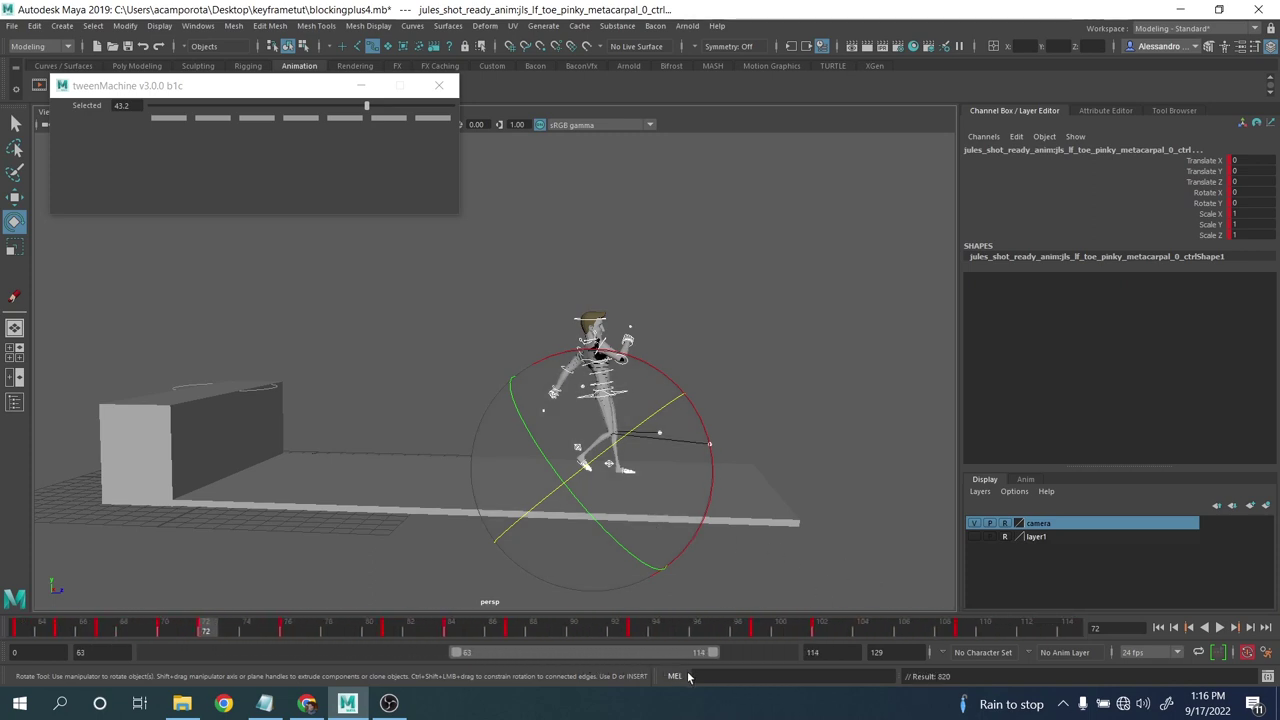
left_click(11, 25)
left_click(30, 82)
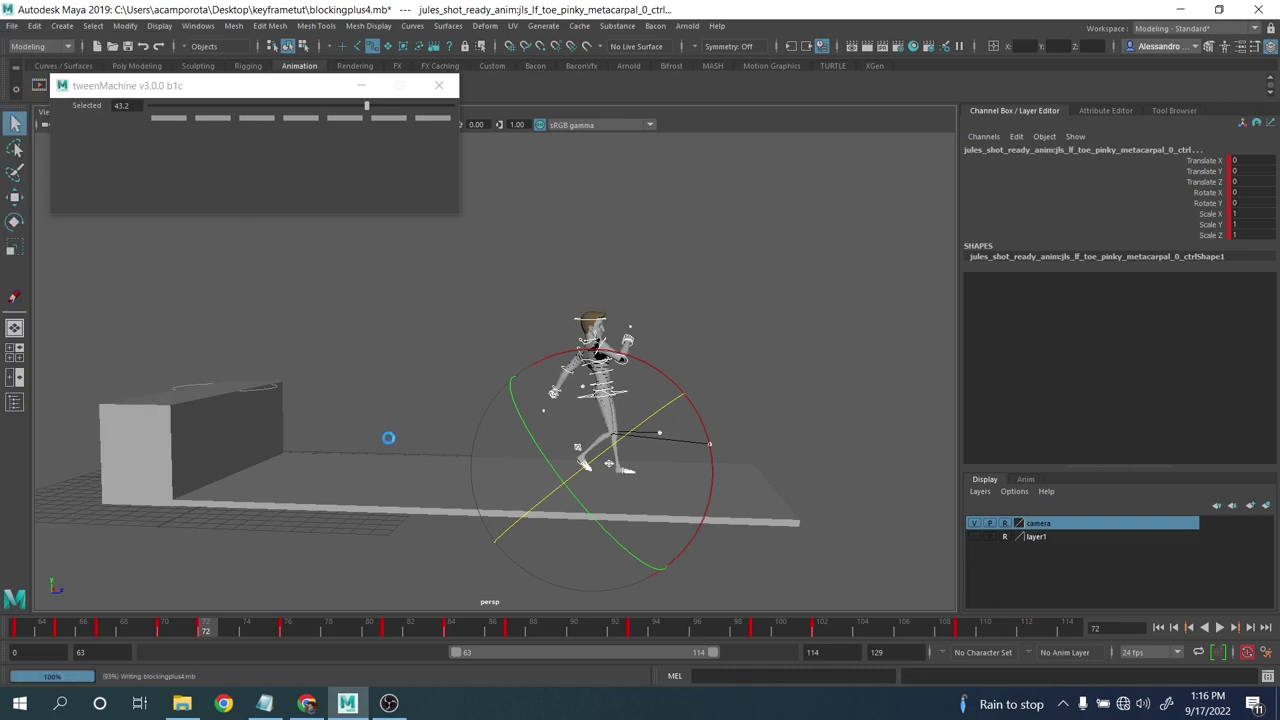
- Preview the poses up to frame 81 and shorten the playback range to end at frame 83
mouse_move(210, 632)
left_mouse_down()
mouse_move(305, 640)
mouse_move(209, 626)
mouse_move(284, 627)
mouse_move(237, 621)
mouse_move(391, 628)
left_mouse_up()
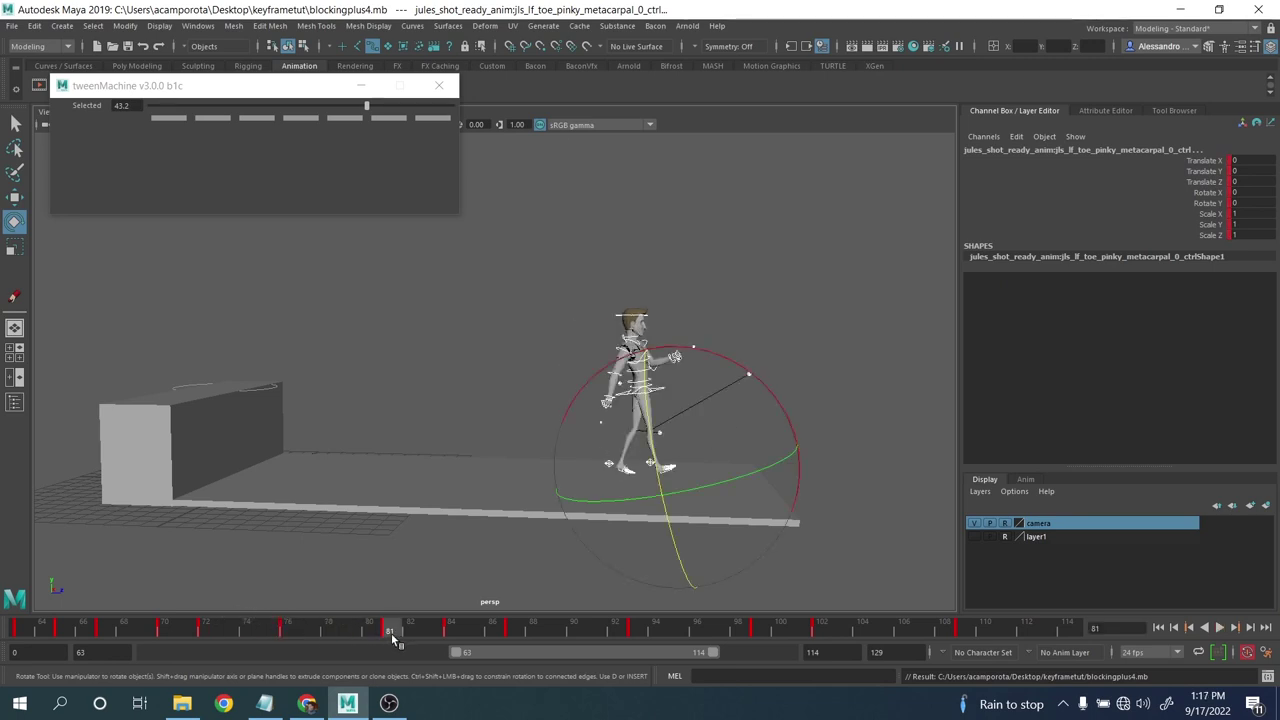
left_click_drag(722, 654, 581, 634)
key("alt+v")
- Create an in-between pose for all character controls at frame 74 with a tween bias of -7.3
left_click(884, 242)
left_click_drag(897, 229, 415, 554)
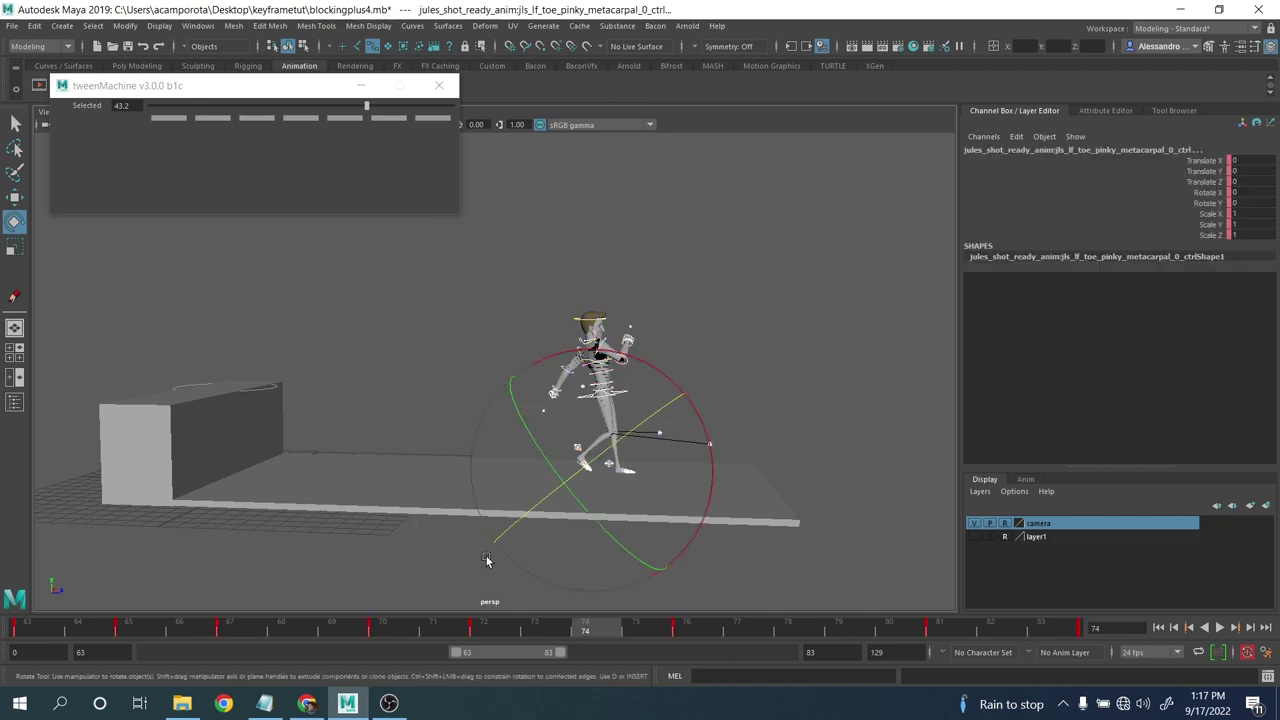
left_click(285, 106)
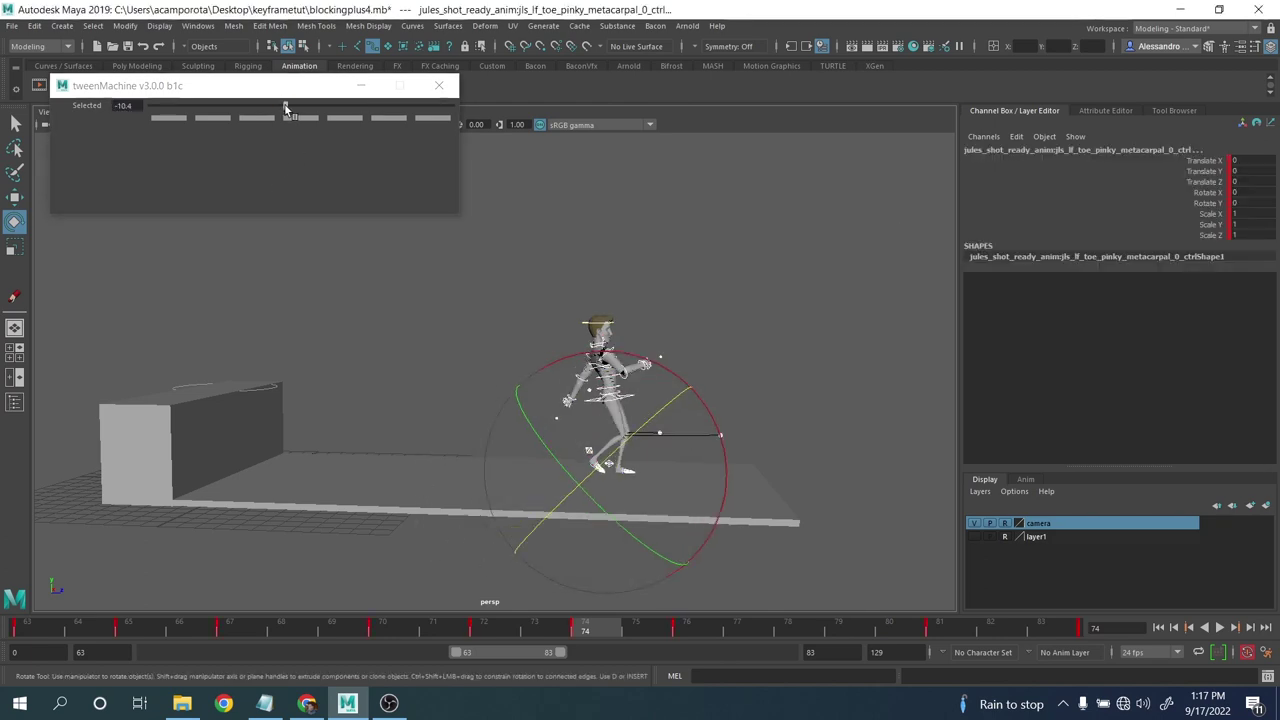
left_click_drag(643, 378, 628, 381, "alt")
middle_click_drag(628, 381, 545, 359, "alt")
scroll(543, 359, "up", 3)
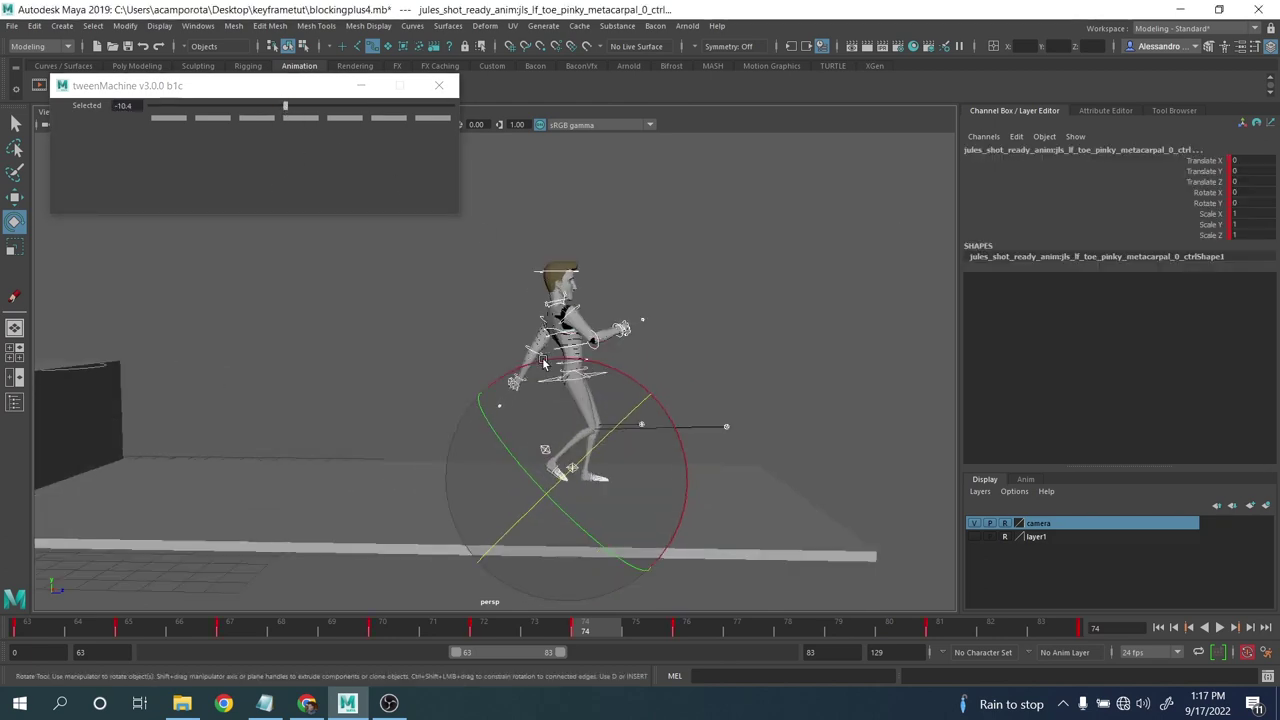
left_click_drag(286, 106, 290, 106)
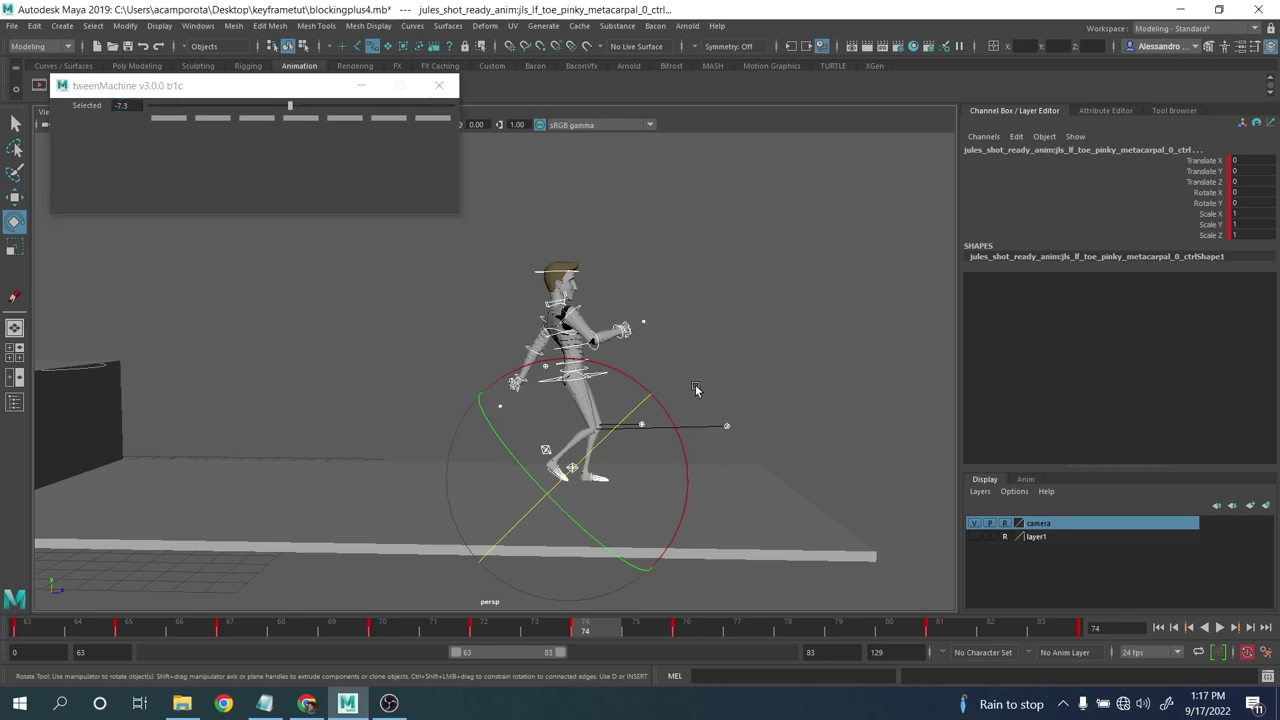
- Step back and forth through the keyed poses around frame 74 to check how the new in-between flows
key("comma")
key("period")
key("period")
key("comma")
key("comma")
key("period")
key("comma")
key("comma")
key("period")
key("comma")
key("comma")
key("period")
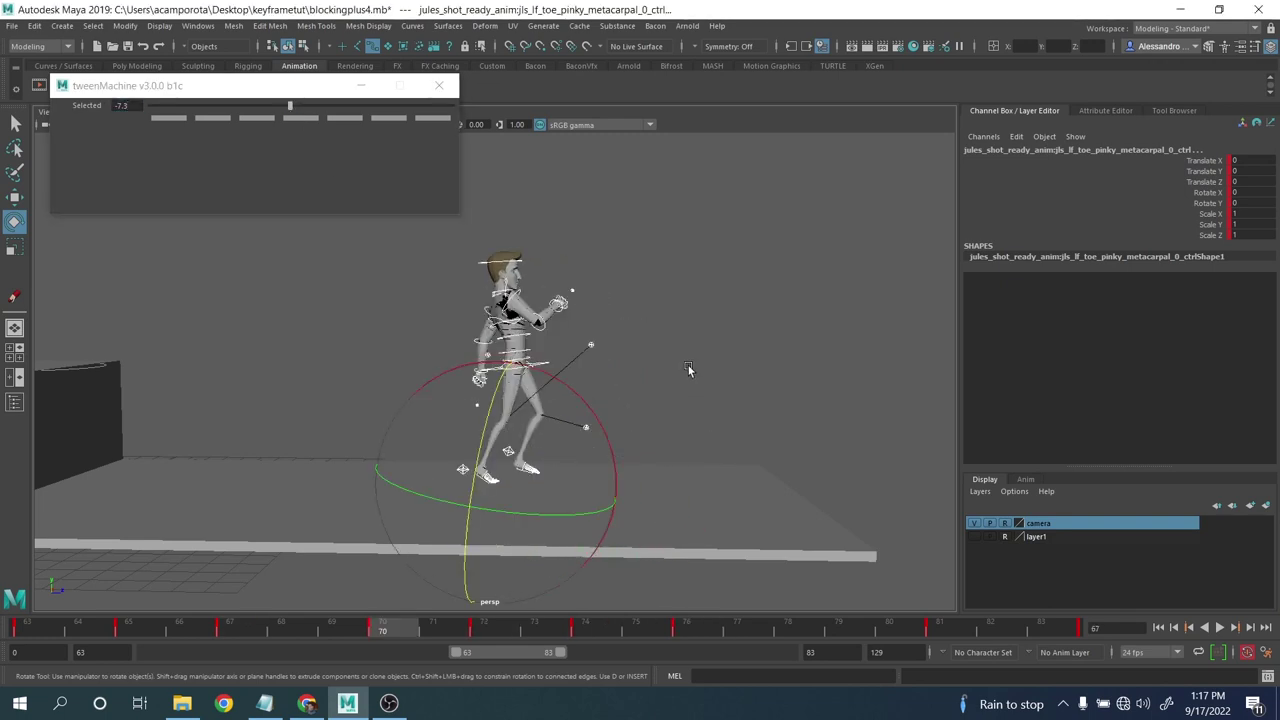
key("comma")
key("period")
key("period")
key("period")
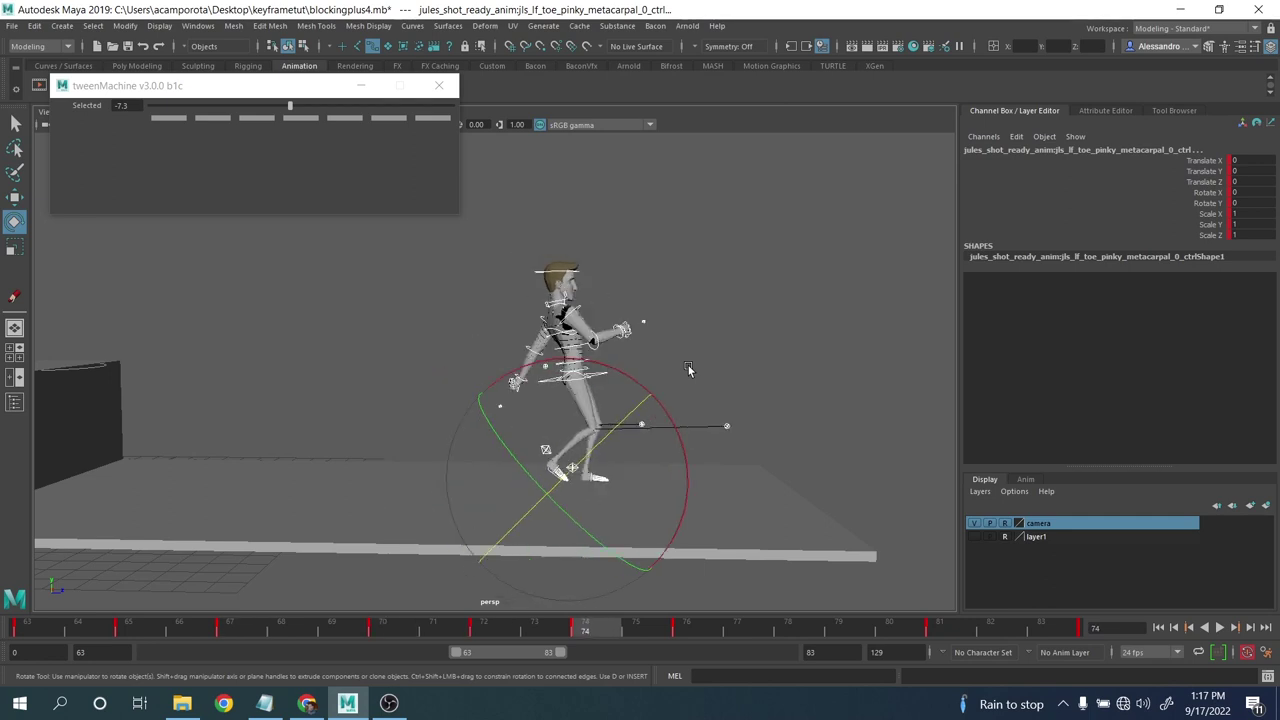
key("period")
key("comma")
key("comma")
key("comma")
key("period")
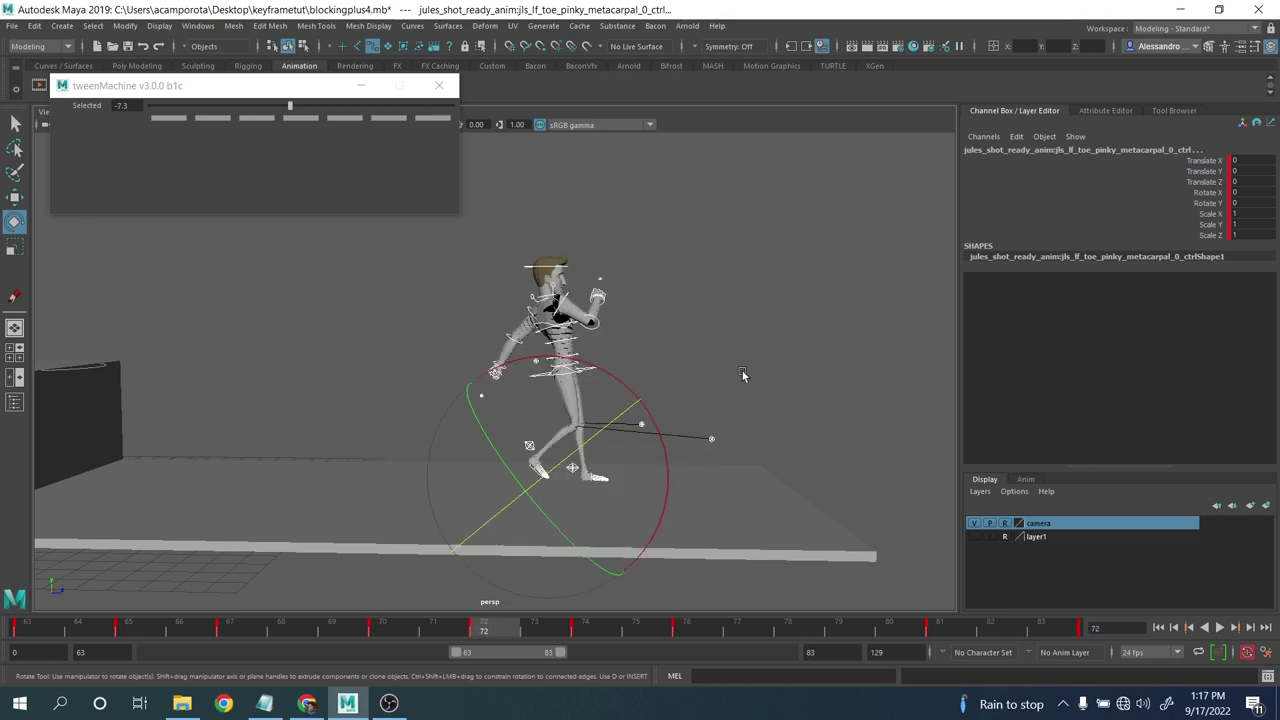
- Tween the right foot control at frame 72 to -42.4, raise it slightly and rotate it to about 57.4 in X
left_click(742, 374)
left_click(529, 443)
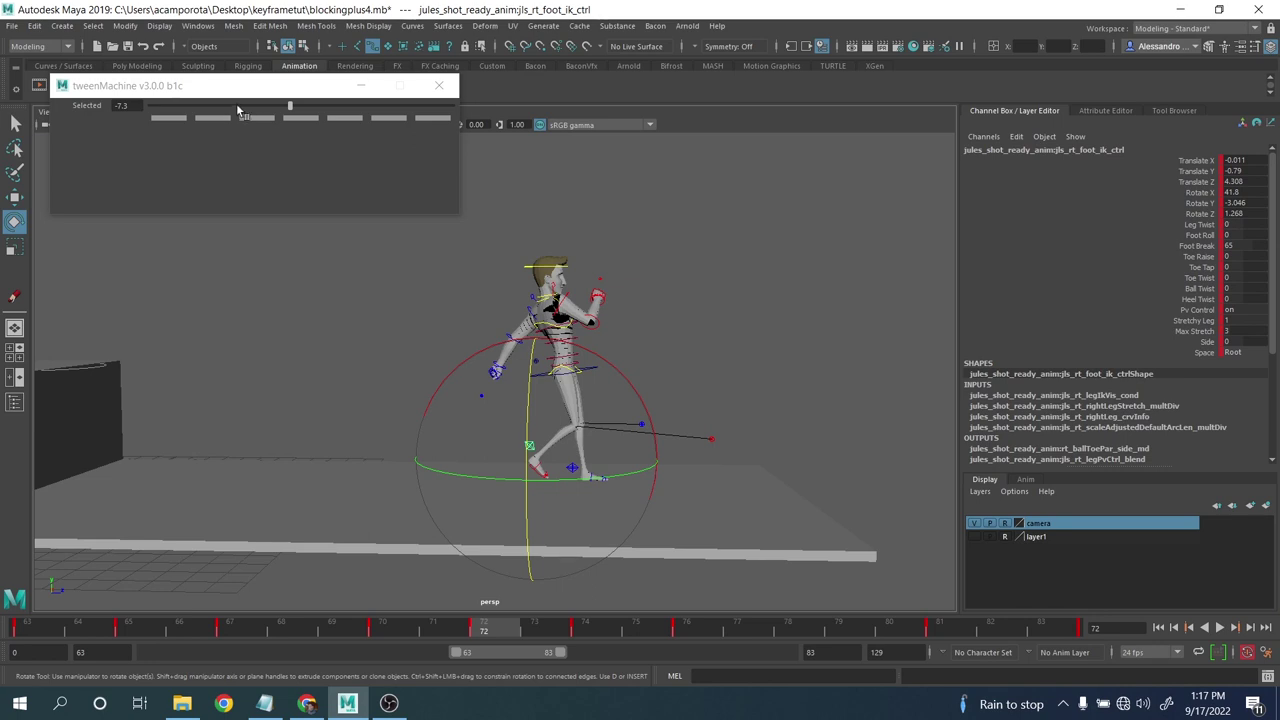
left_click_drag(238, 110, 237, 109)
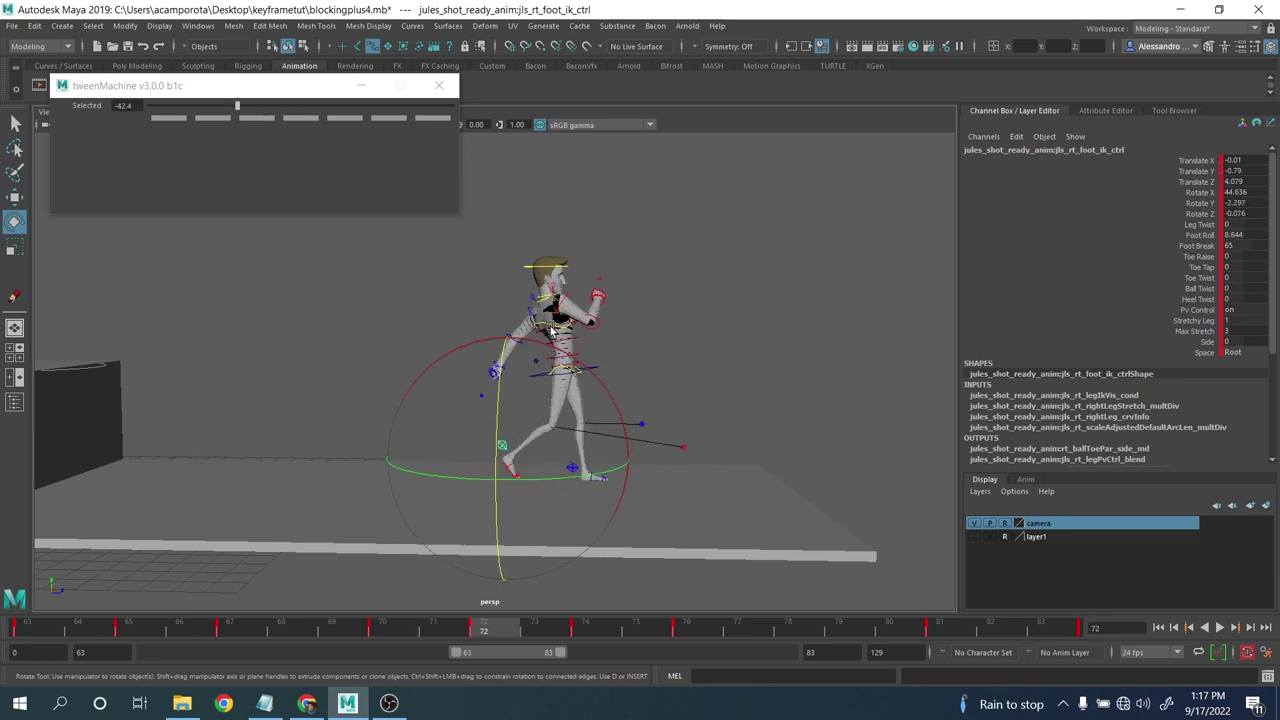
key("w")
left_click_drag(596, 370, 600, 394)
key("e")
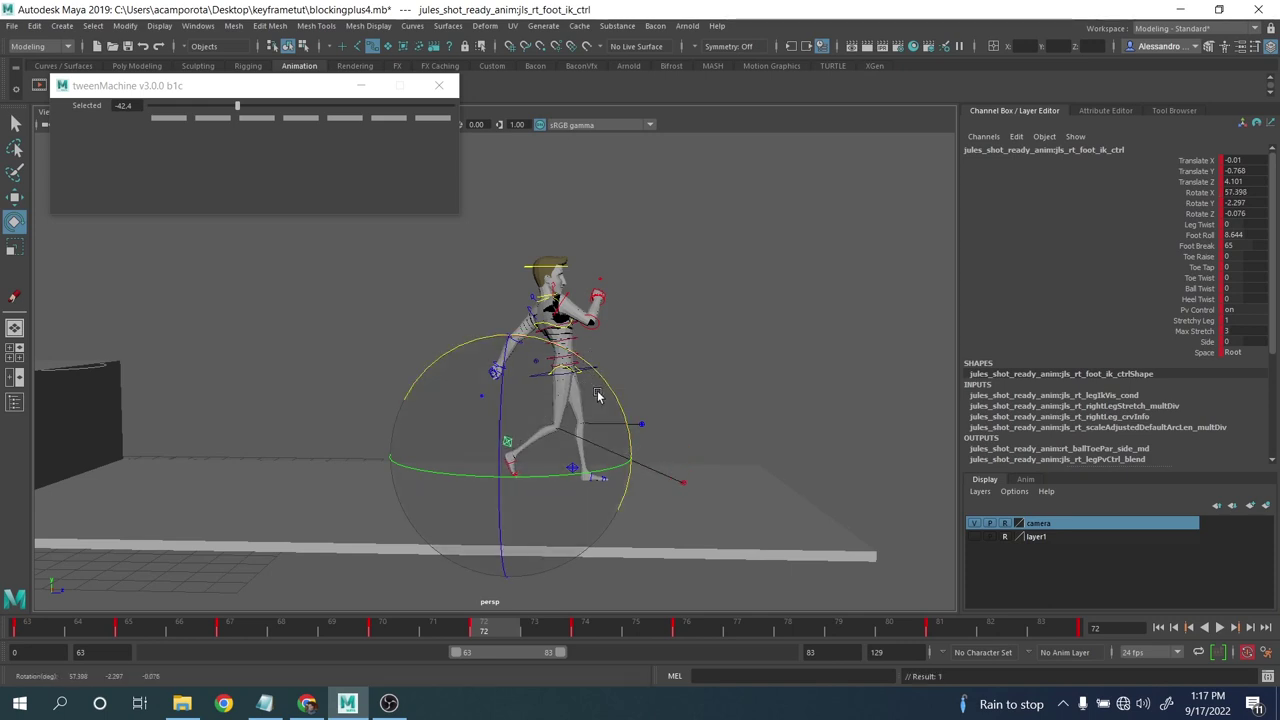
- Step between the keyed poses around frames 72 and 74 to examine the right foot's motion
key("comma")
key("period")
key("period")
key("comma")
key("comma")
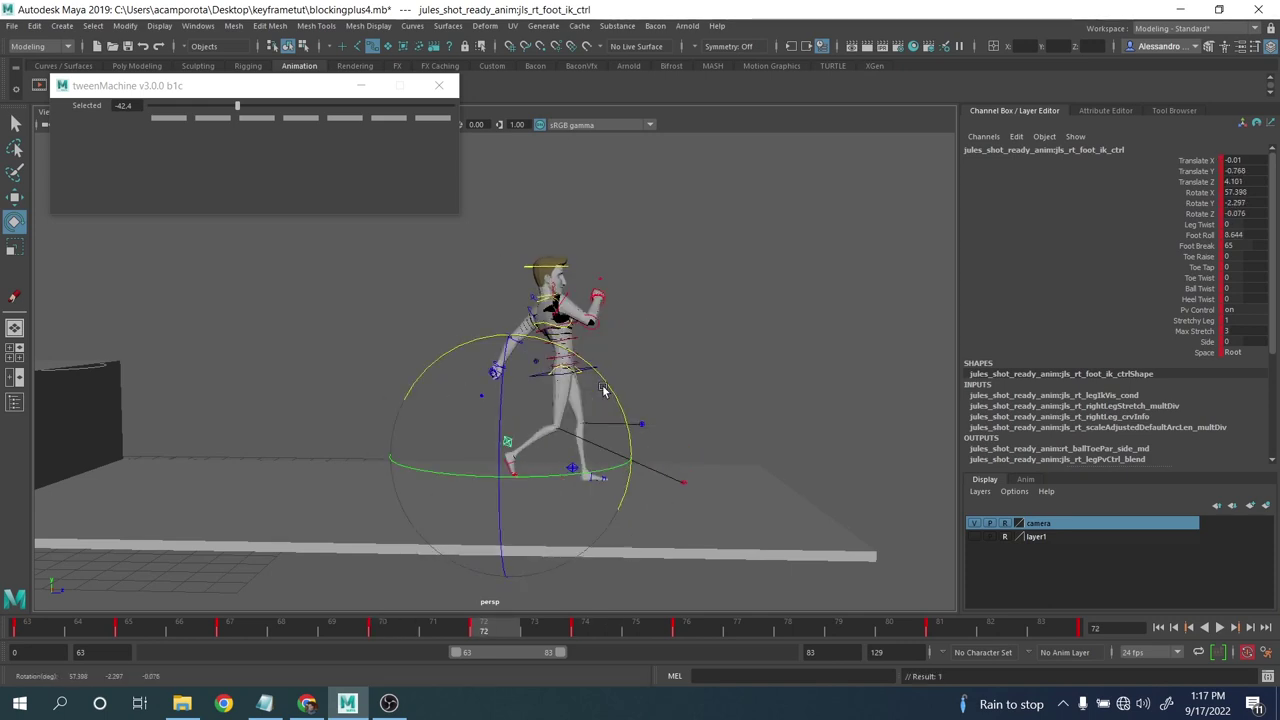
key("period")
key("period")
key("period")
key("comma")
key("comma")
key("period")
key("comma")
key("period")
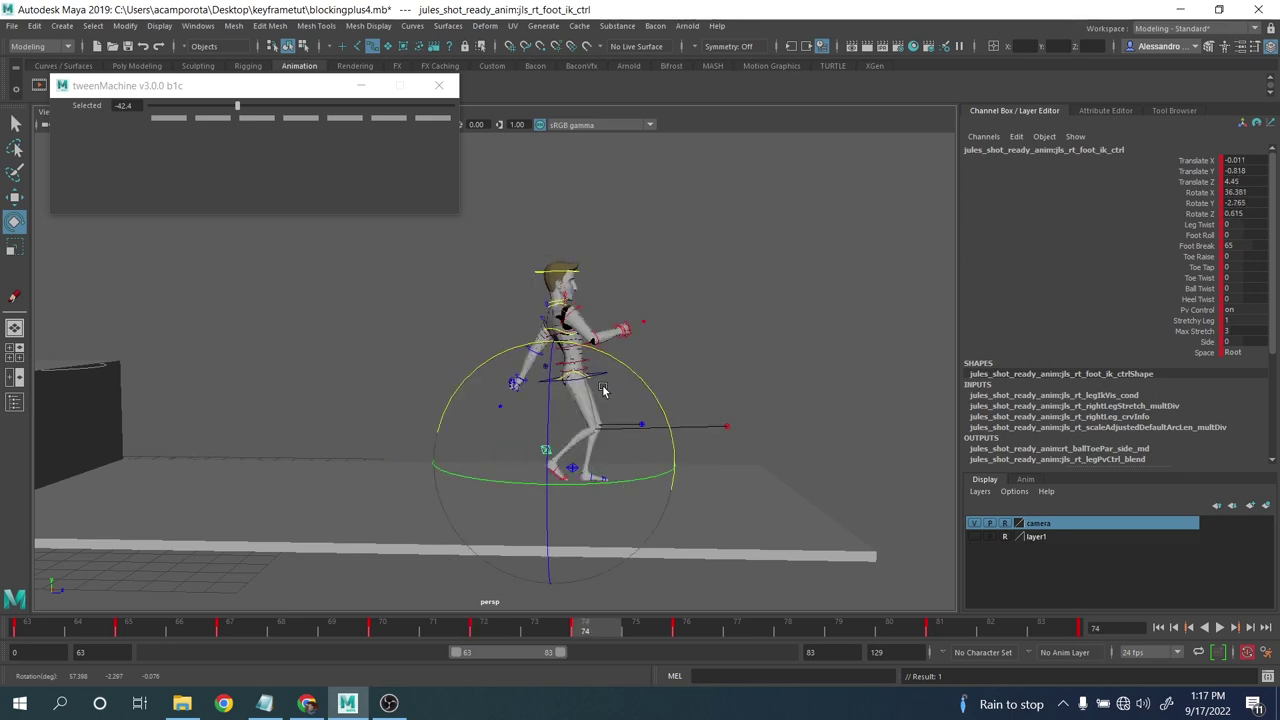
- Move the right foot control back at frame 74 and rotate it to about 55.2 in X
key("w")
key("e")
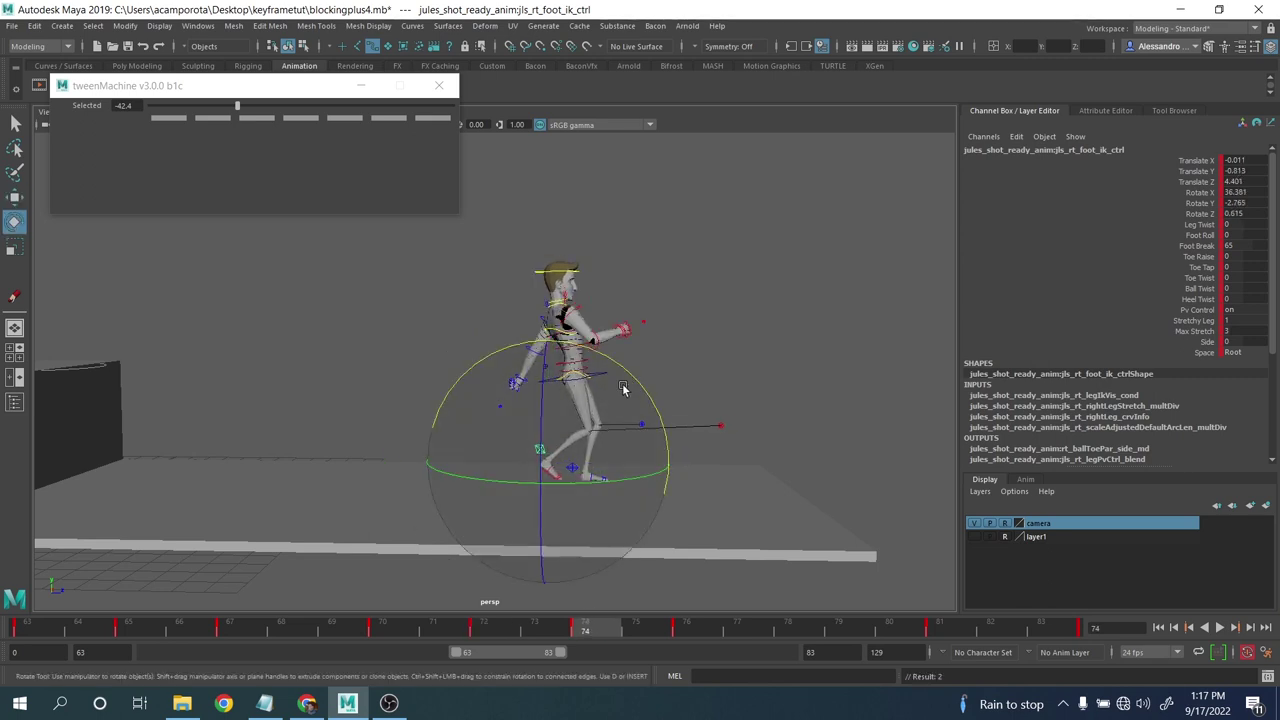
left_click_drag(618, 388, 640, 368)
key("w")
- Set the left foot control's Foot Roll to about 8.6 at frame 76
left_click(567, 473)
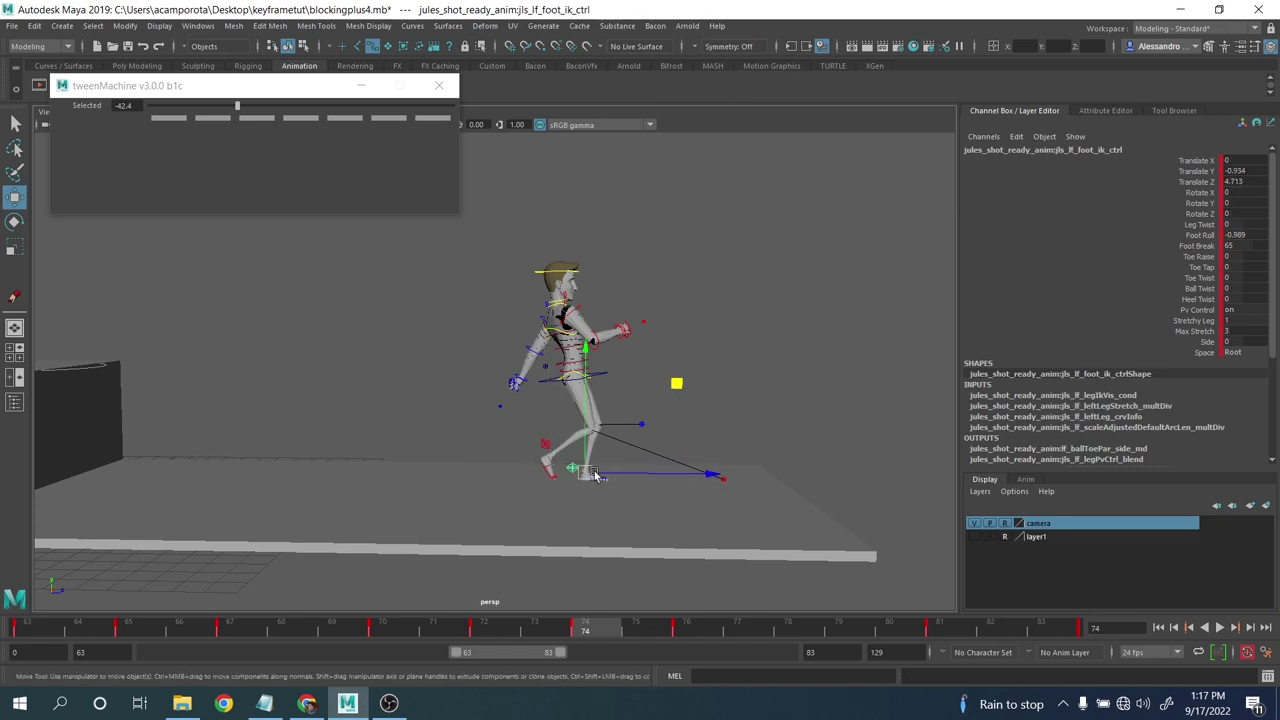
key("comma")
key("comma")
key("period")
key("period")
key("period")
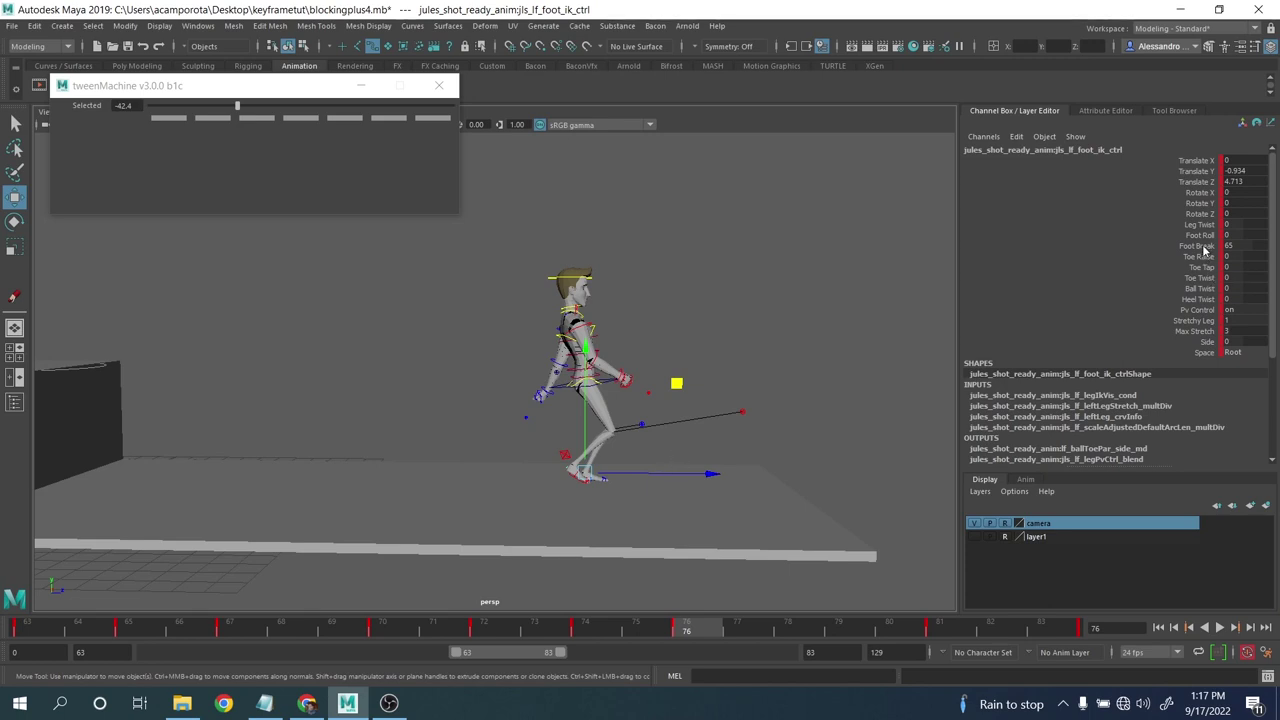
left_click(1203, 236)
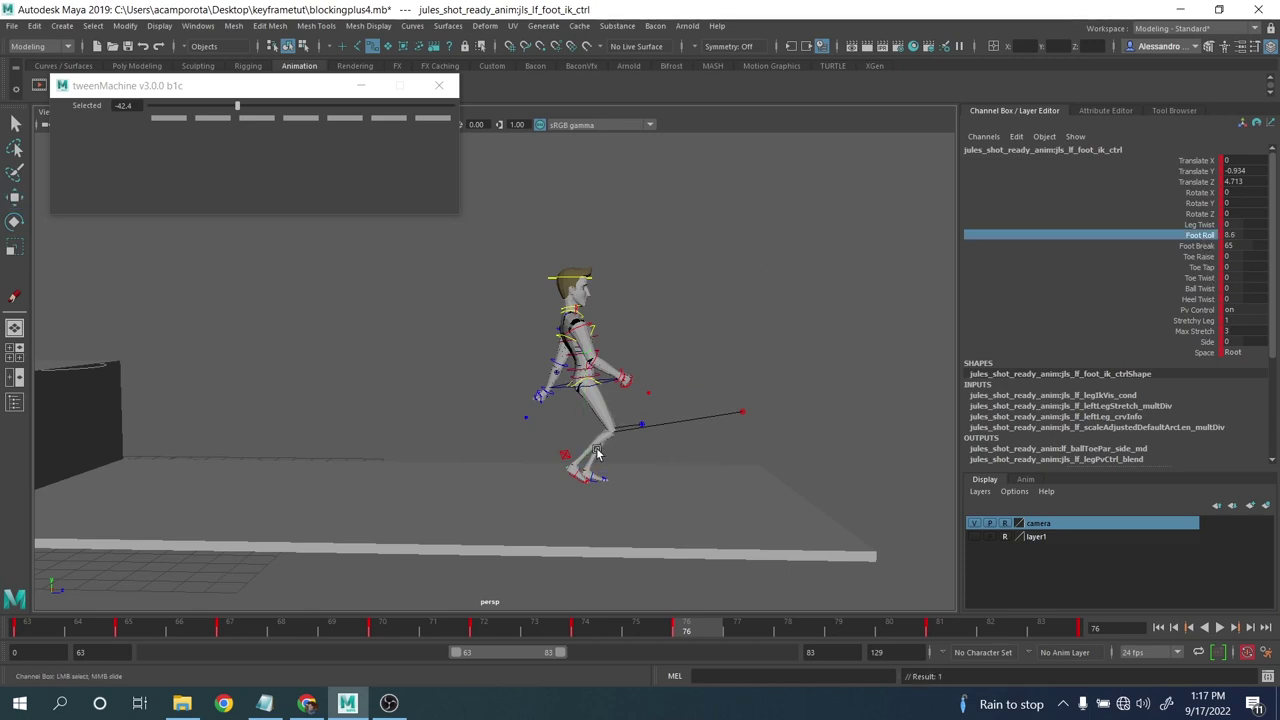
- Rotate the right foot control at frame 76 so the trailing foot pitches further
left_click(596, 453)
key("e")
left_click_drag(640, 425, 666, 371)
key("w")
middle_click_drag(674, 392, 664, 395, "alt")
scroll(667, 394, "up", 2)
- Compare the poses at frames 72 and 74, and tween the upper-body controls at frame 74 with a bias of about -49.9
key("comma")
key("comma")
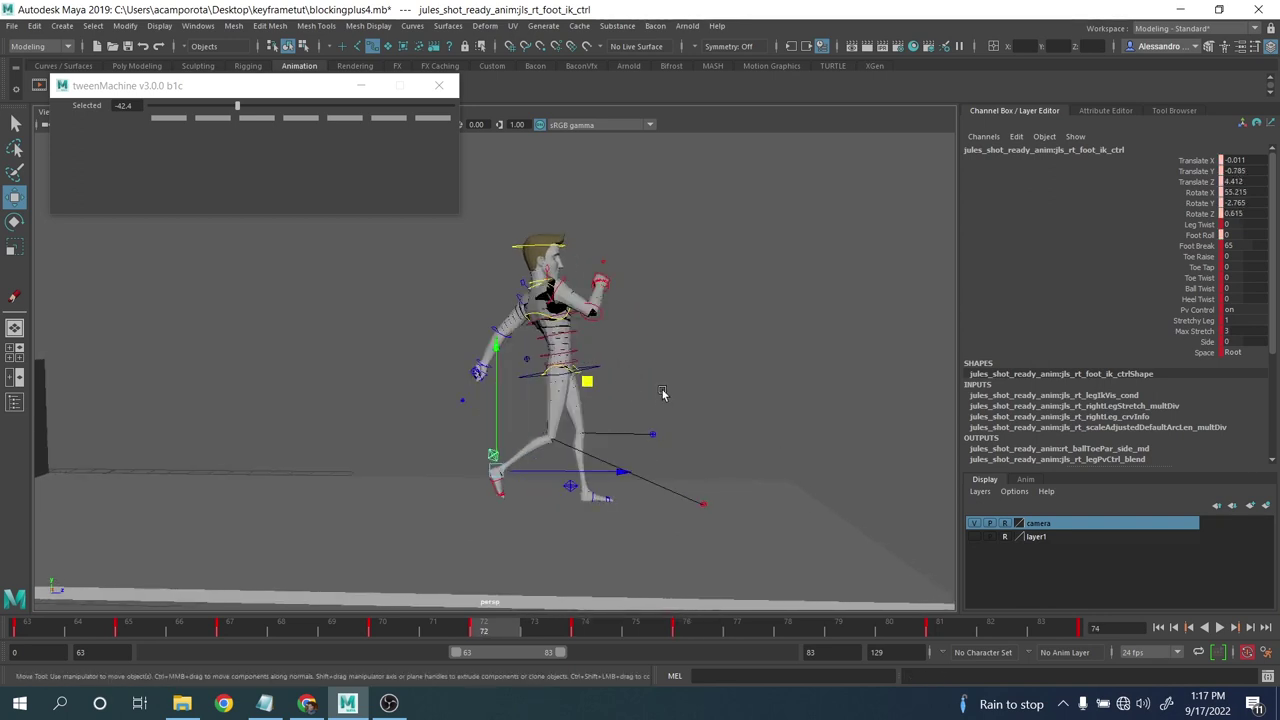
key("period")
key("comma")
key("period")
key("comma")
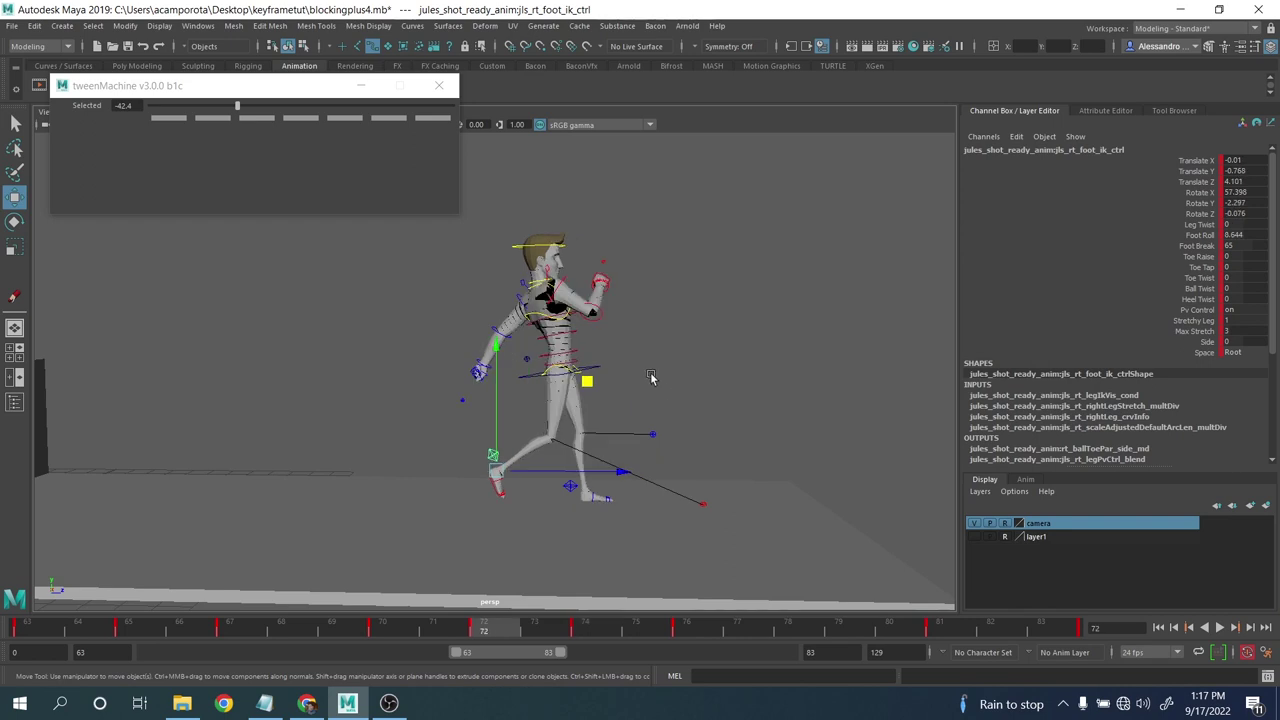
left_click(695, 340)
left_click_drag(672, 190, 394, 396)
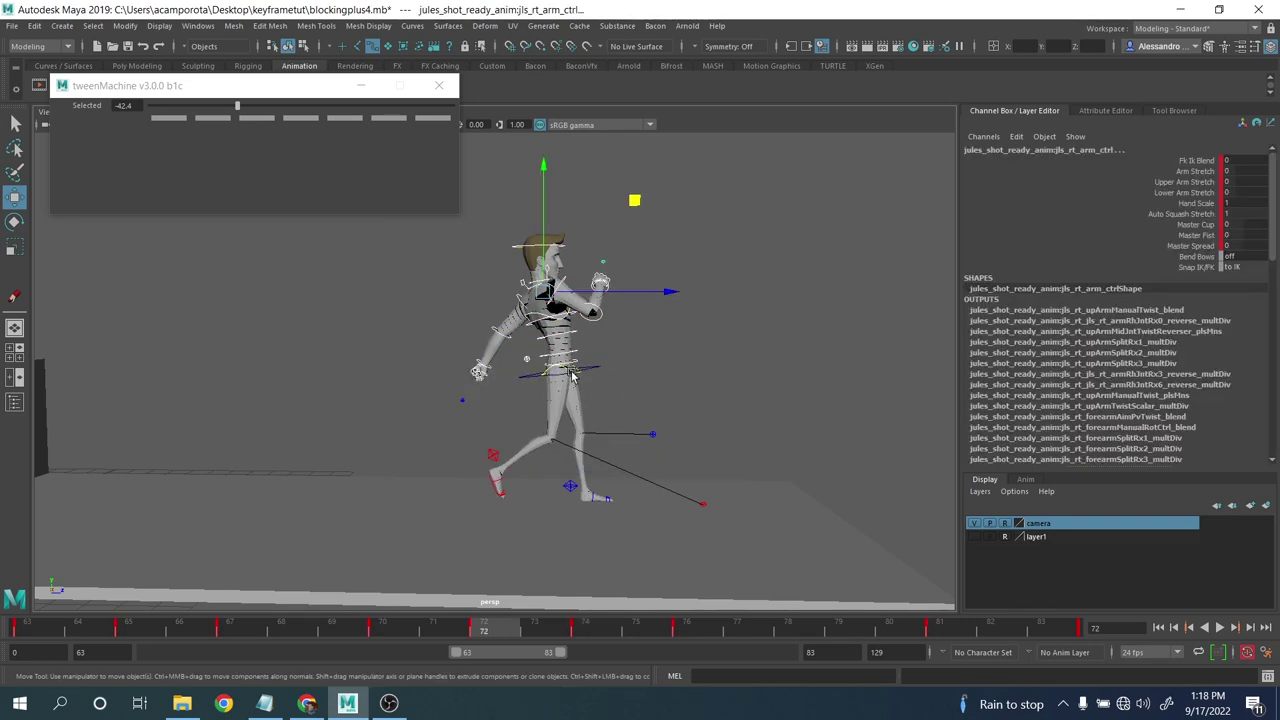
key("period")
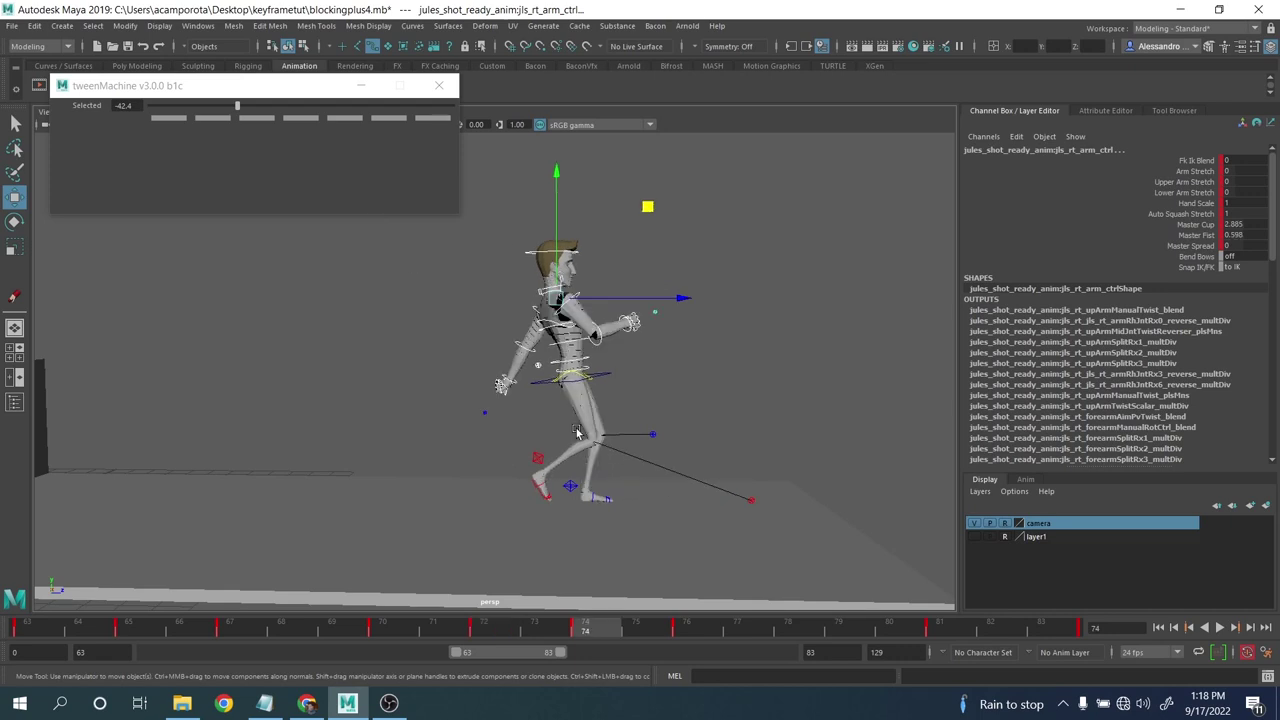
left_click_drag(228, 110, 226, 108)
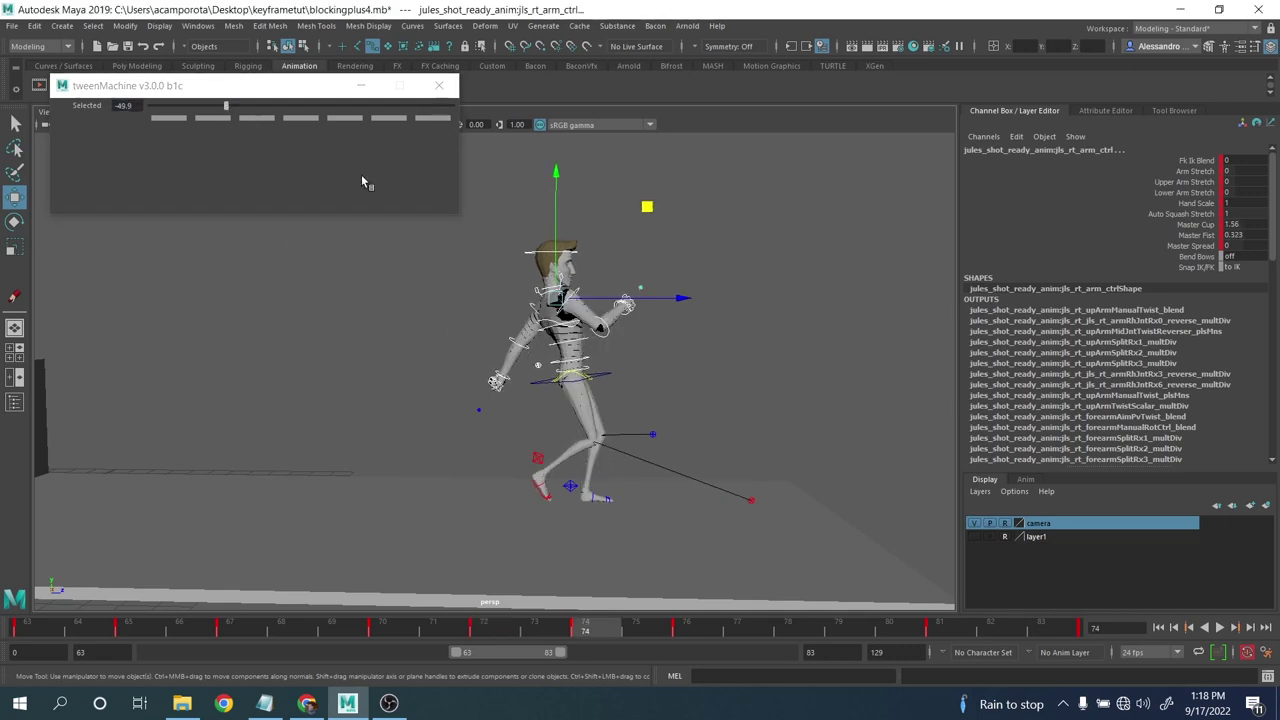
- Add an in-between pose for all of the character's controls at frame 78 with a tween bias of about -19.3
key("comma")
key("period")
key("period")
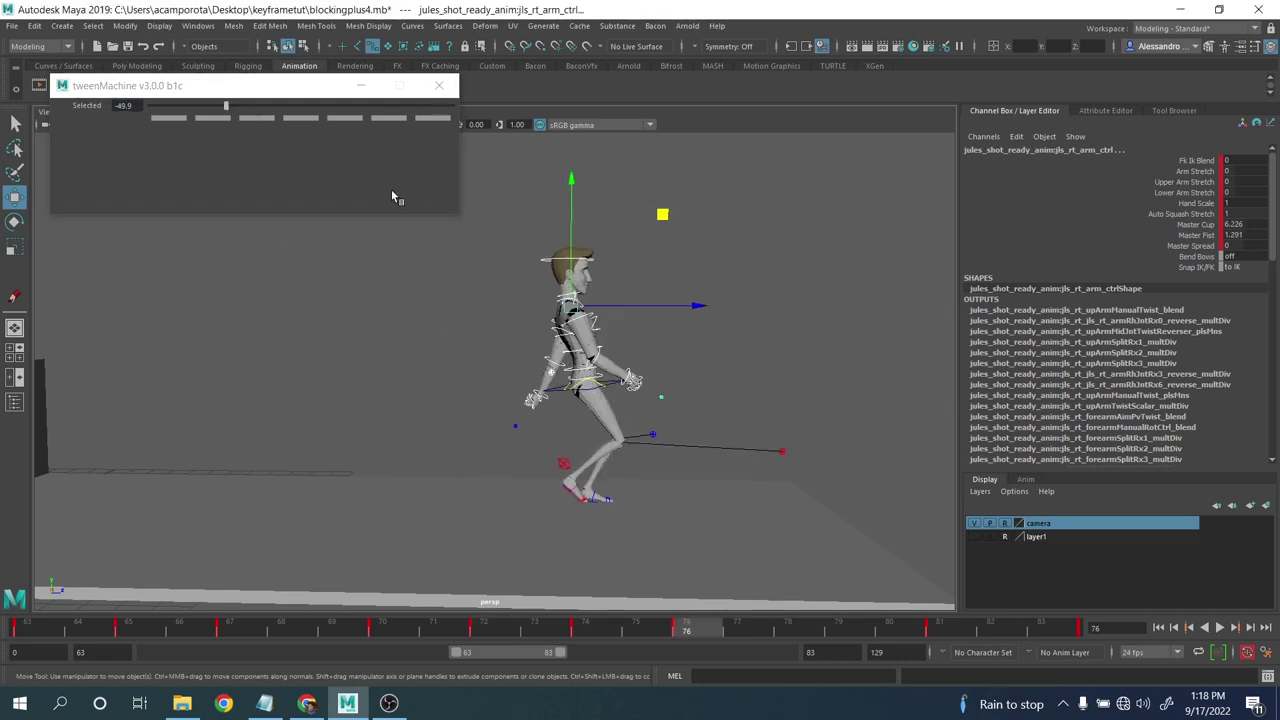
key("period")
left_click(863, 237)
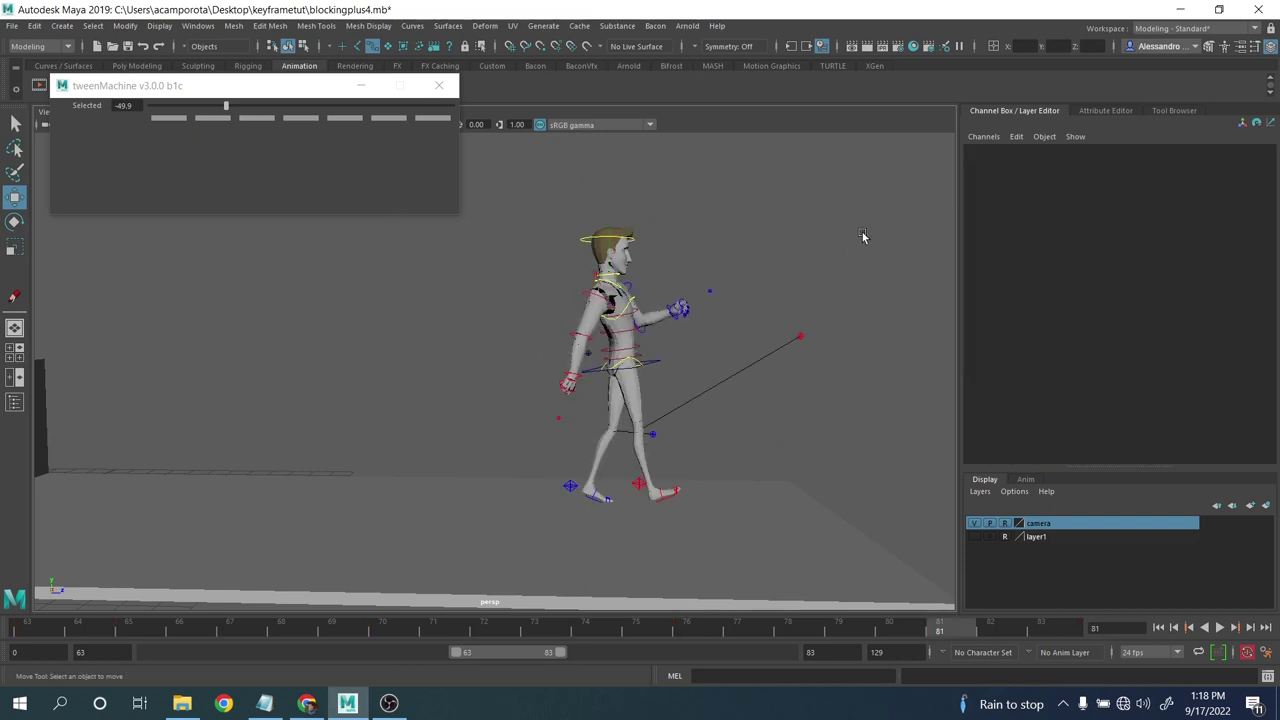
left_click_drag(868, 195, 474, 522)
left_click(800, 634)
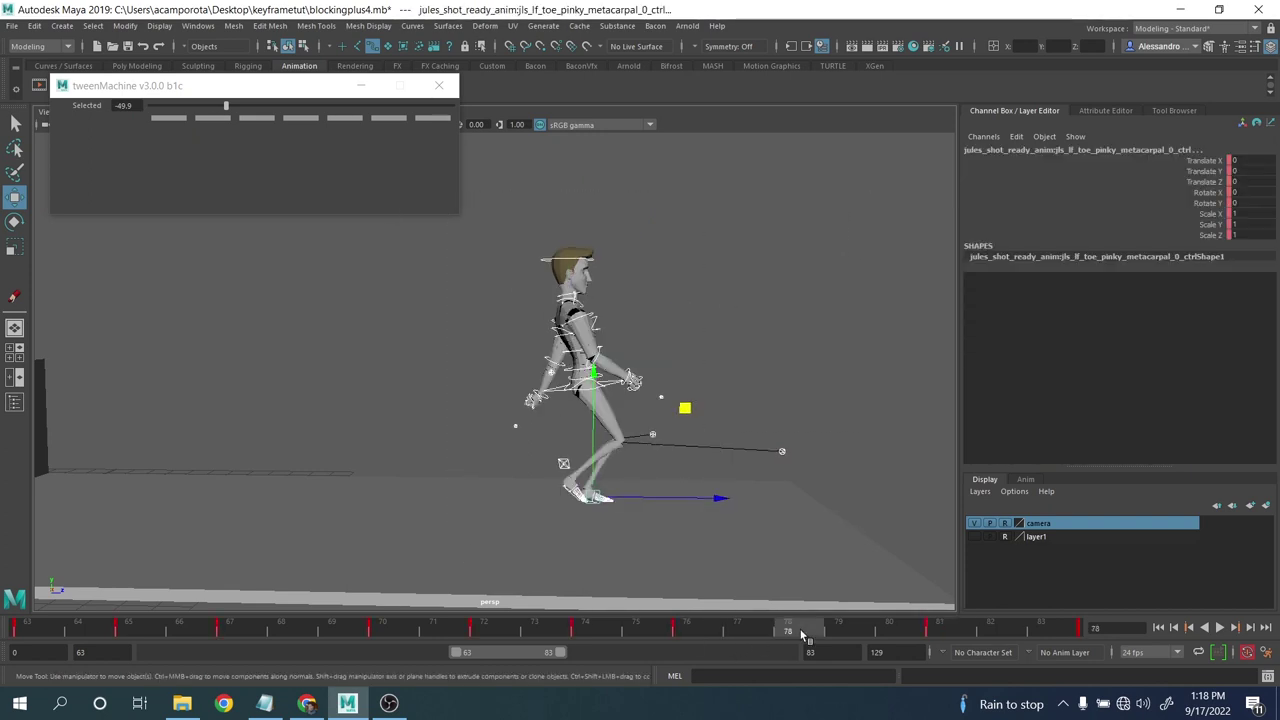
left_click(274, 106)
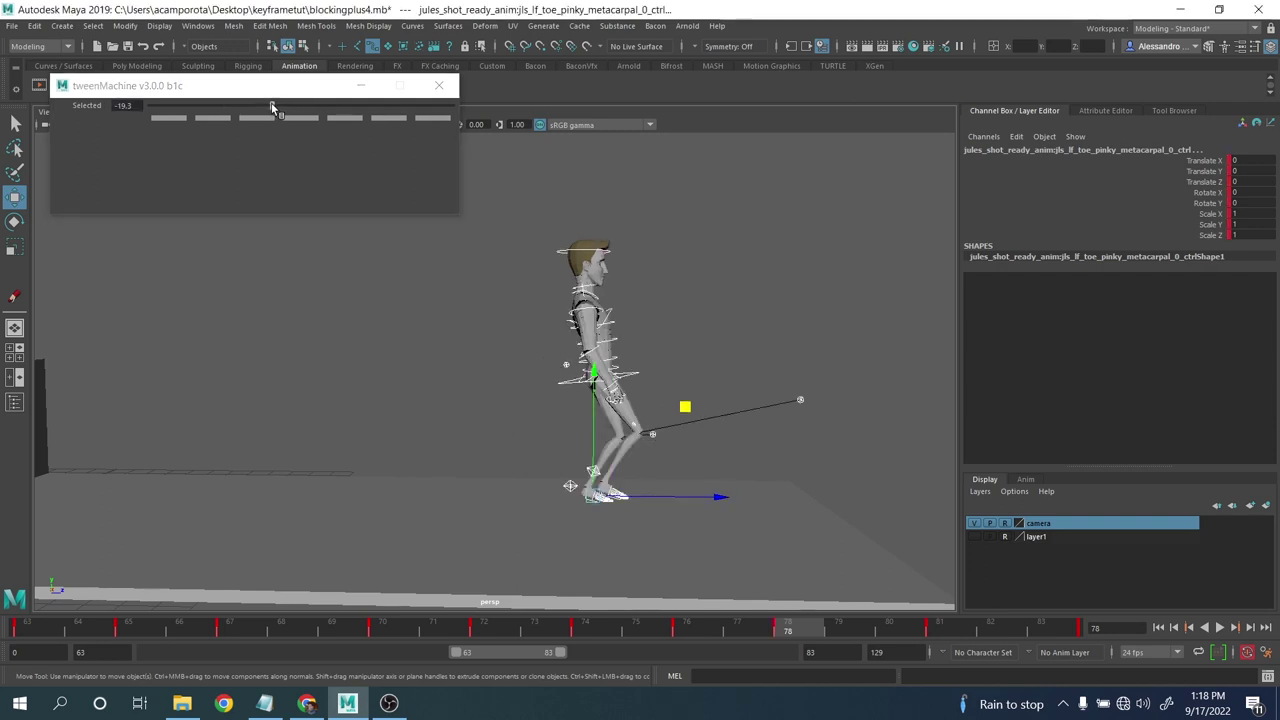
- Tween only the upper-body controls at frame 78 with a bias of about 48.1
key("comma")
key("period")
key("comma")
key("period")
left_click(503, 229)
left_click_drag(487, 195, 717, 408)
left_click_drag(569, 400, 569, 400)
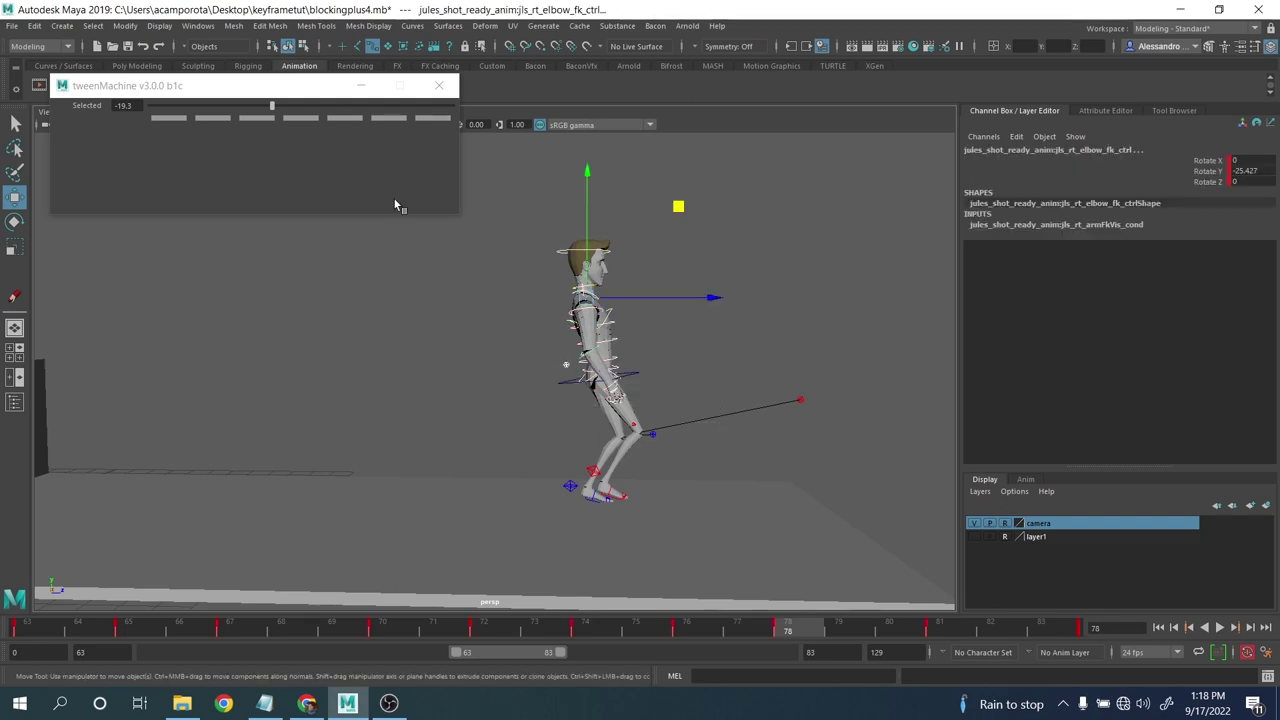
left_click(367, 107)
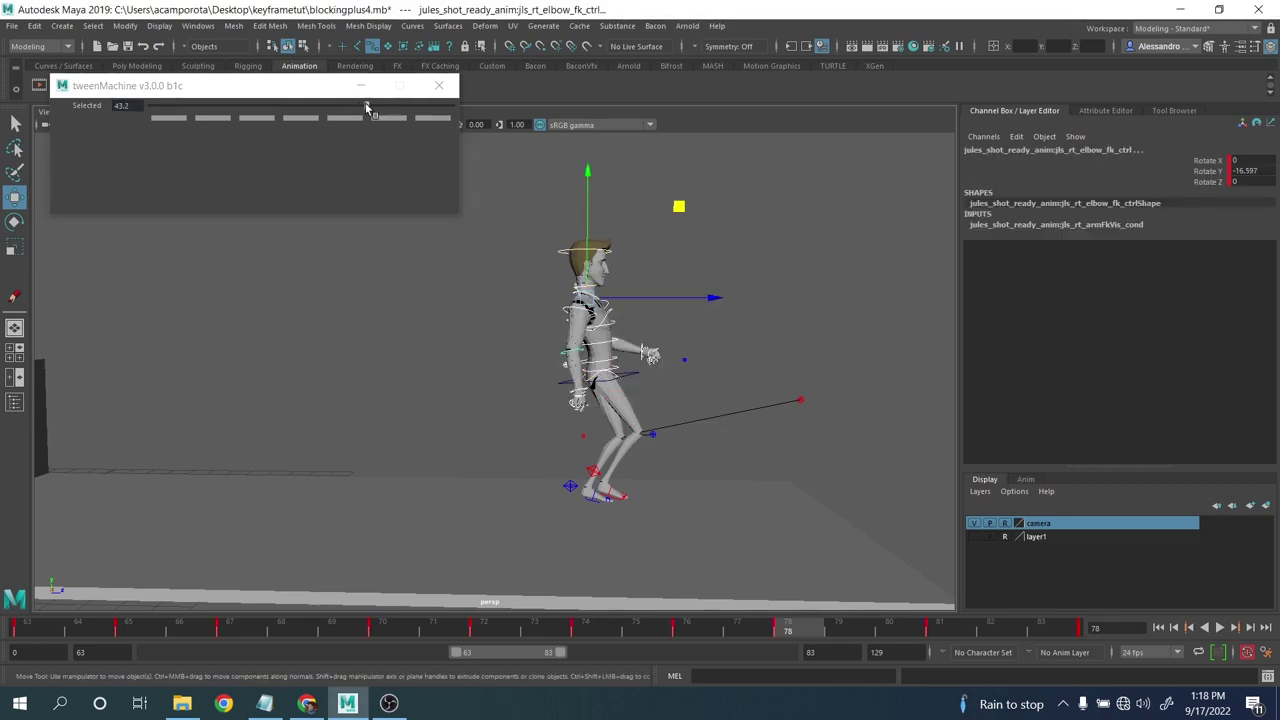
left_click(374, 107)
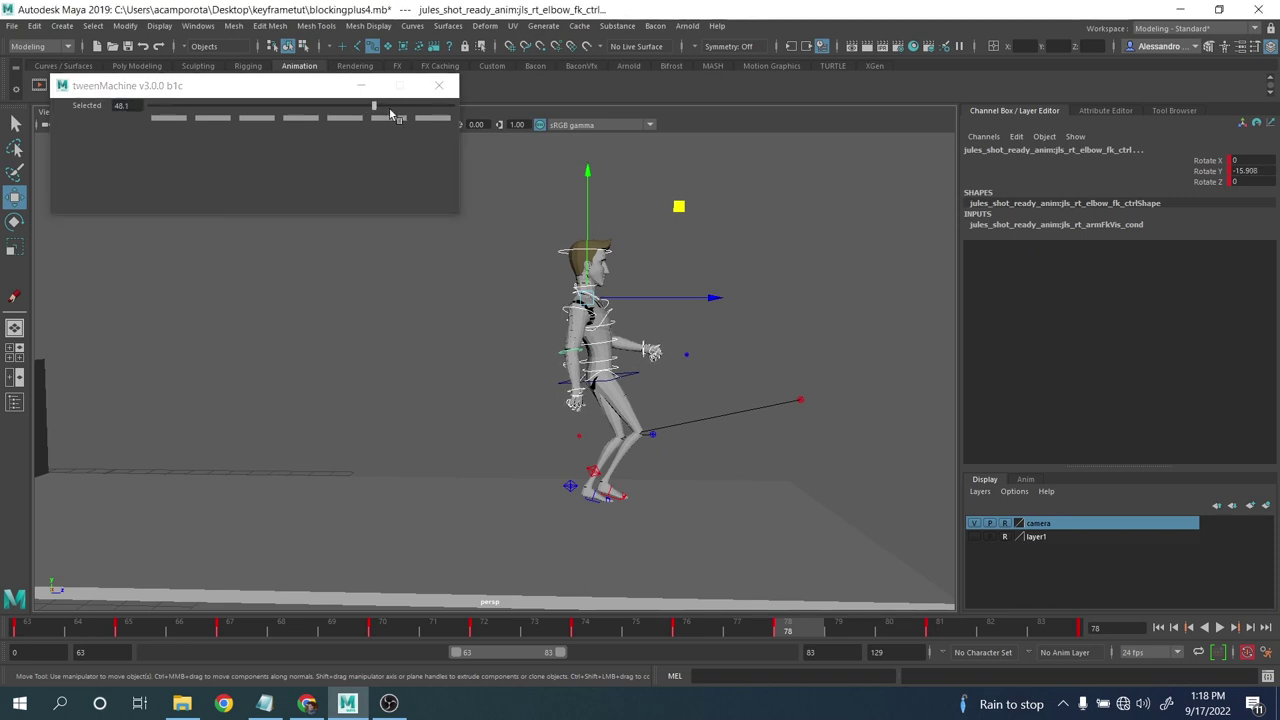
- Rotate the right elbow control at frame 78 to about -22.9 in Y
key(".")
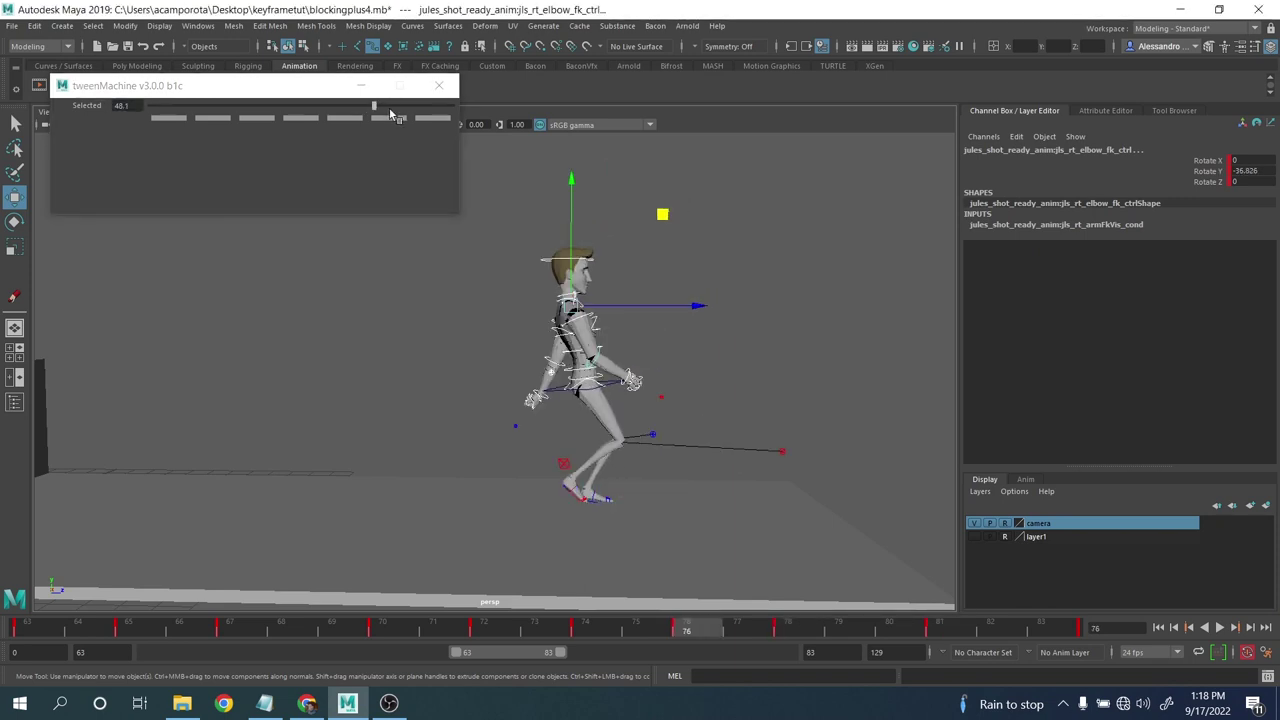
key(".")
key(".")
key(".")
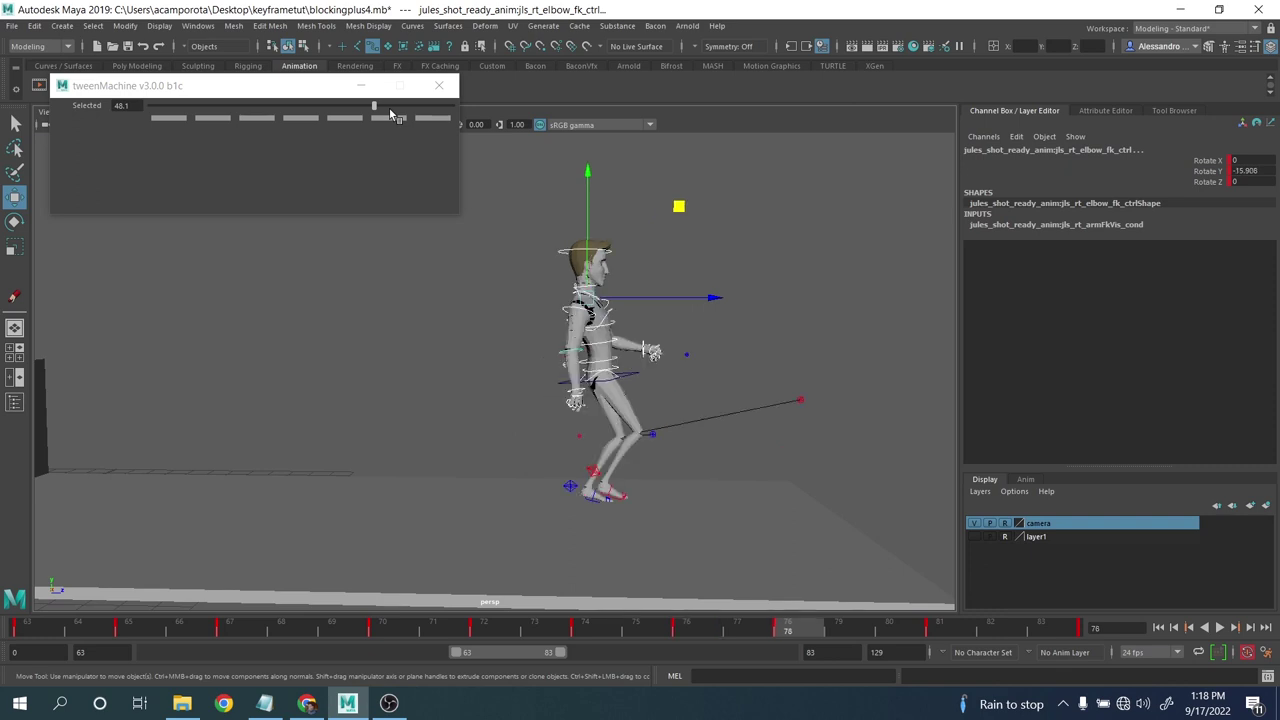
left_click(872, 321)
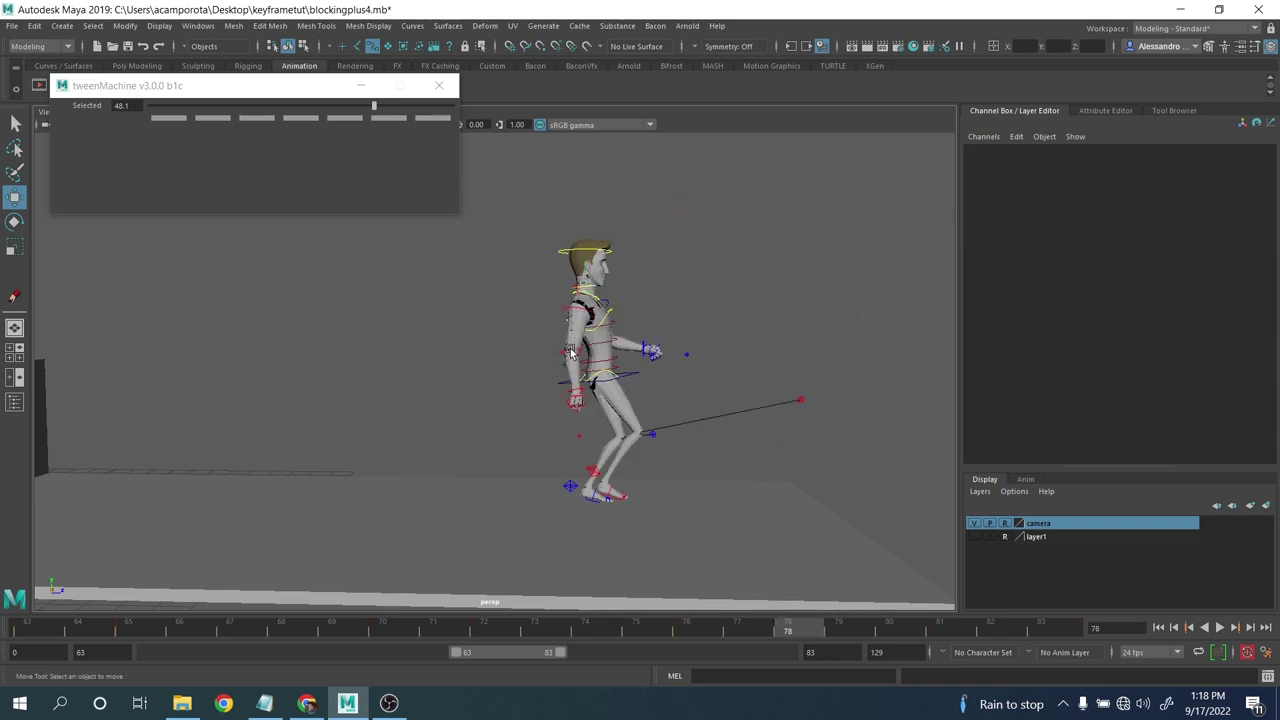
left_click(572, 352)
key("e")
left_click_drag(576, 438, 550, 459)
key("q")
- Step through the keyed poses around frames 76, 78 and 81 to examine the right arm's swing
key("comma")
key("period")
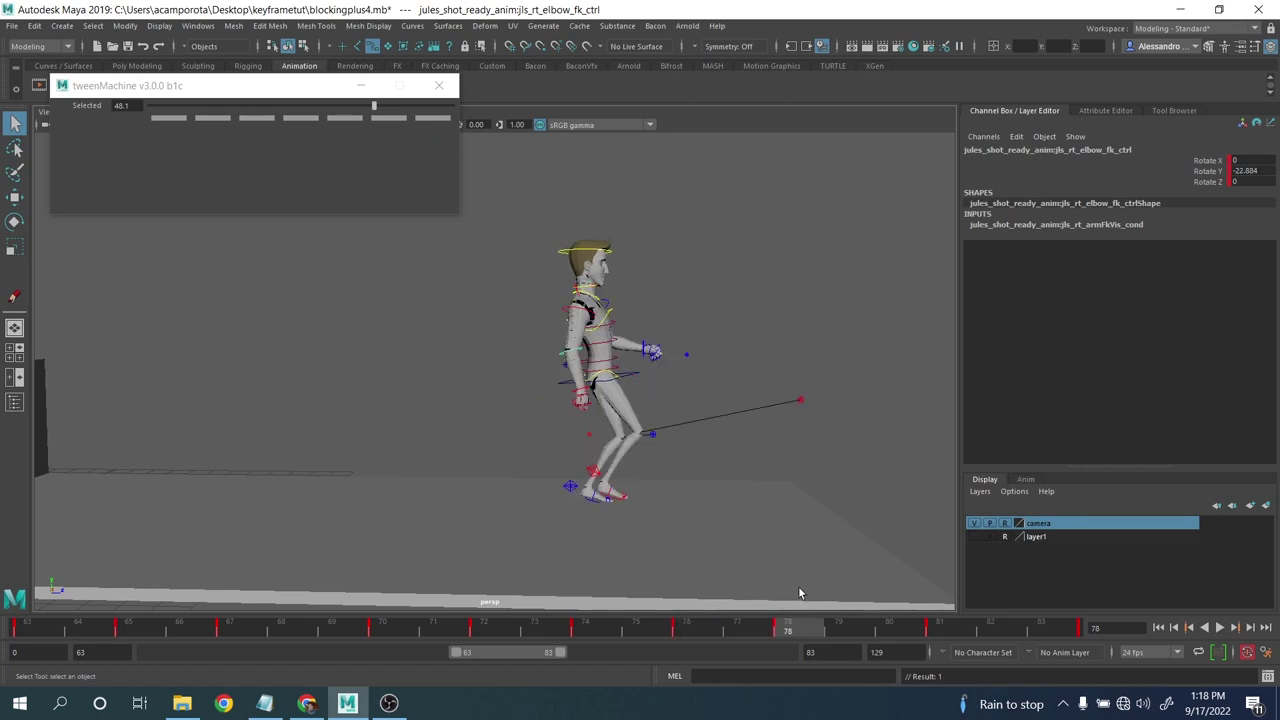
key("period")
key("comma")
key("comma")
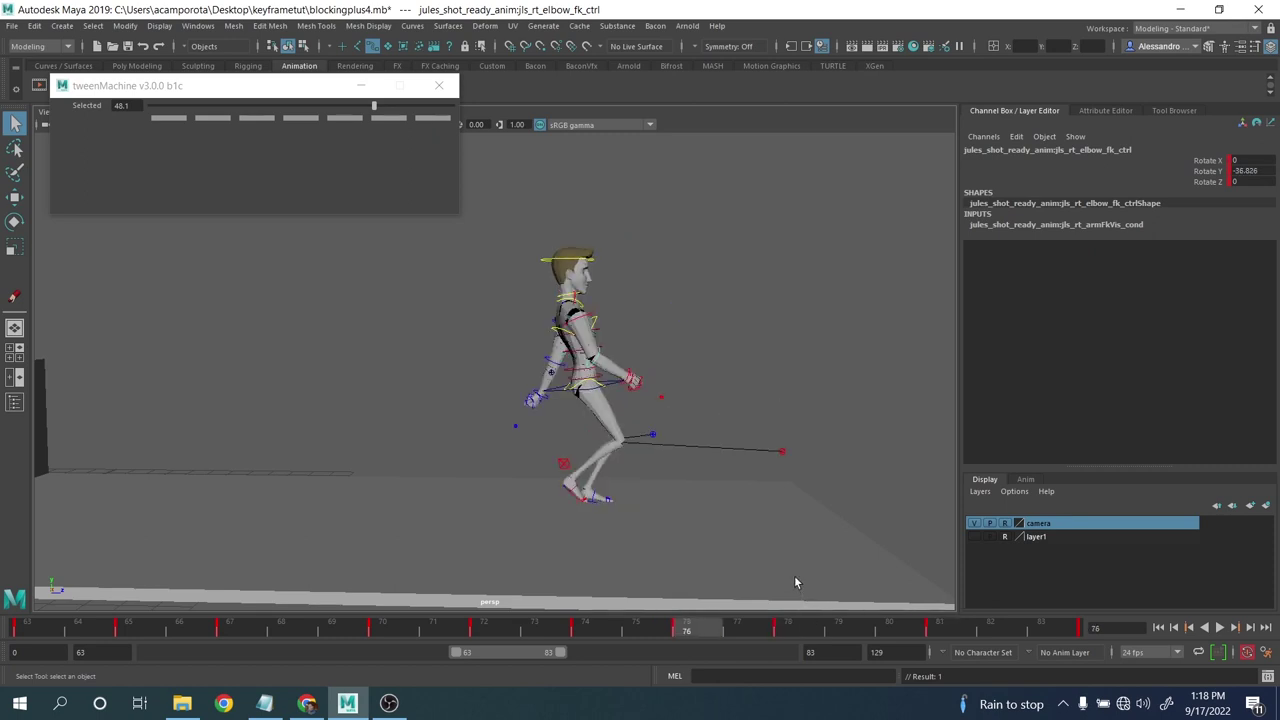
key("period")
key("period")
key("comma")
key("comma")
key("comma")
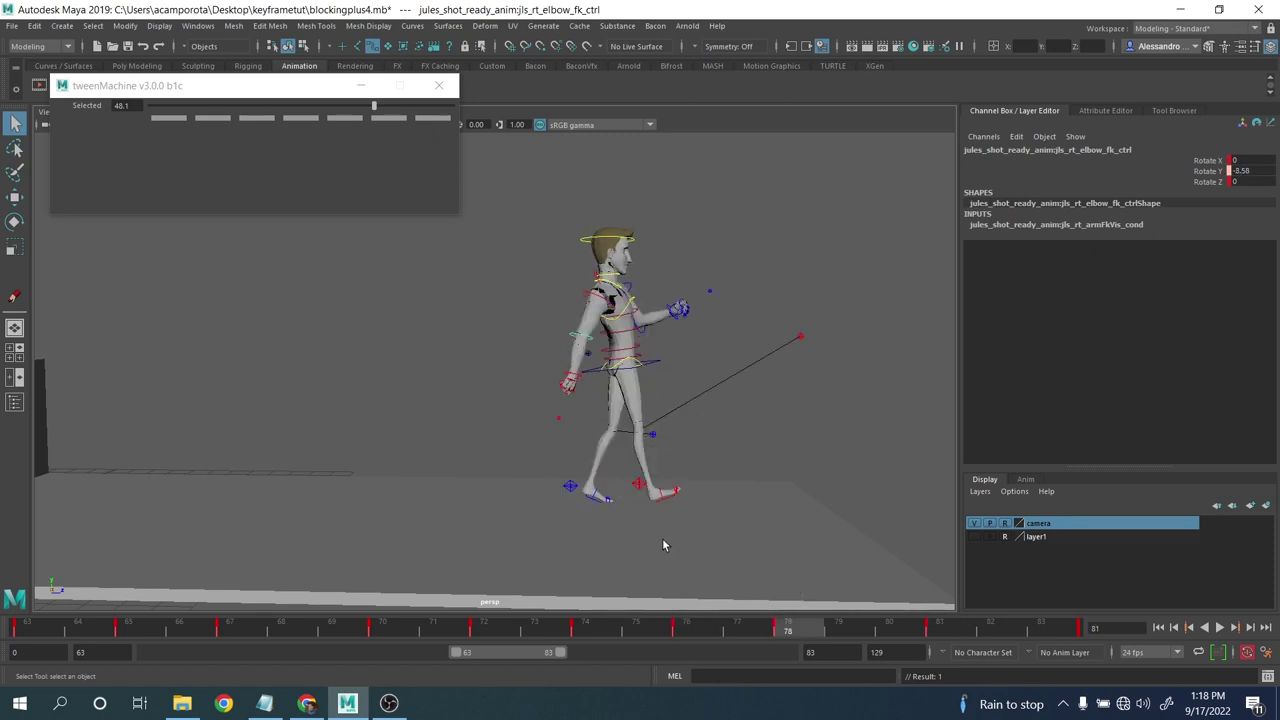
key("period")
key("period")
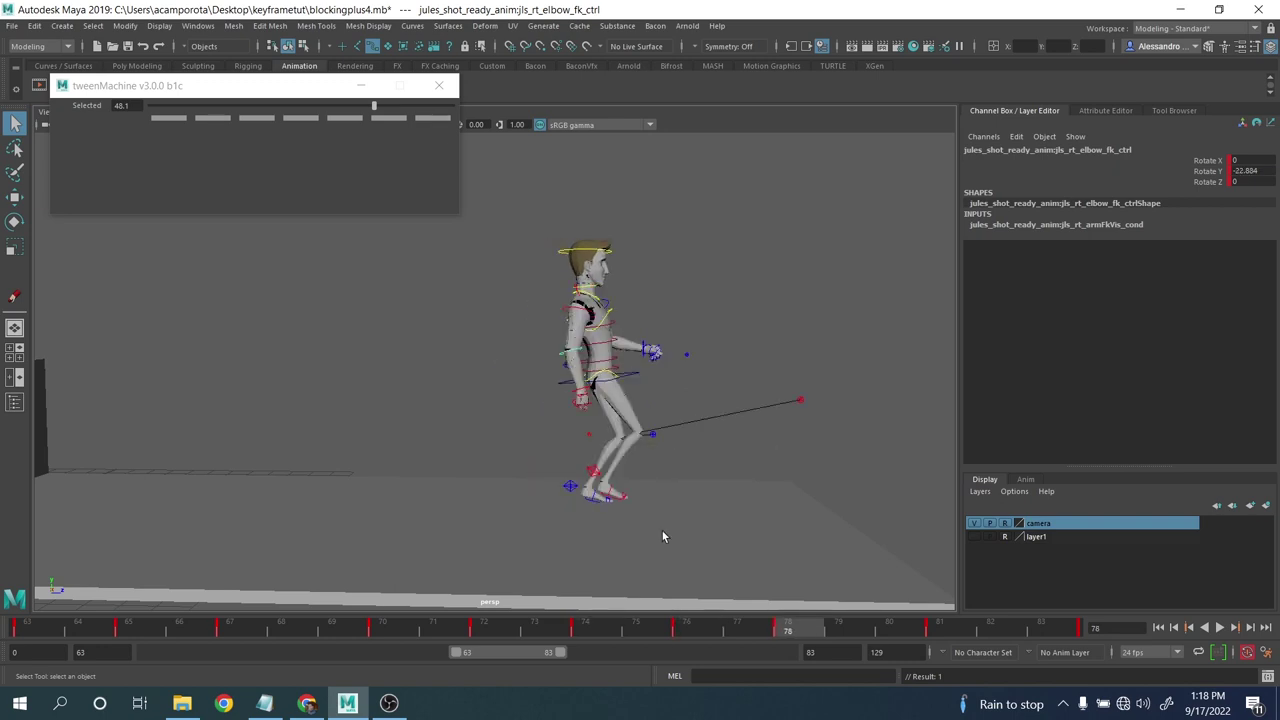
key("period")
key("comma")
key("period")
key("period")
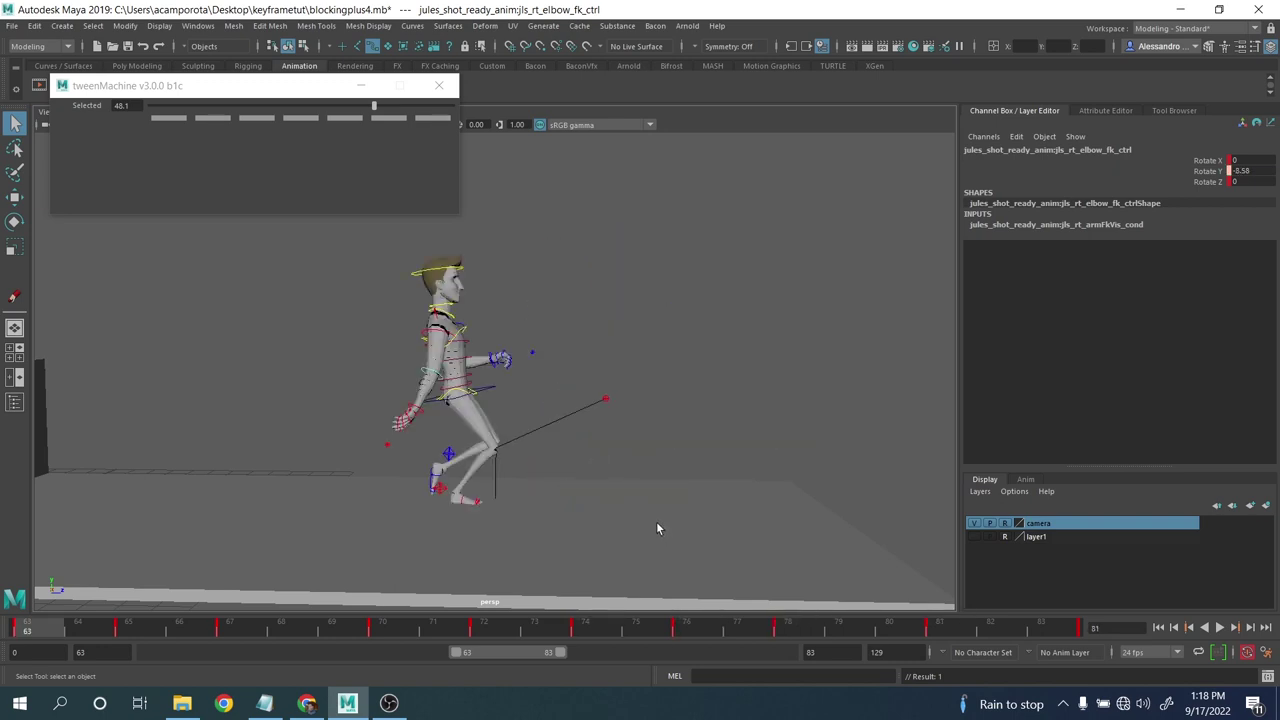
- Tween the right foot control at frame 78 with a bias of about 47.2
key("comma")
key("comma")
left_click(598, 483)
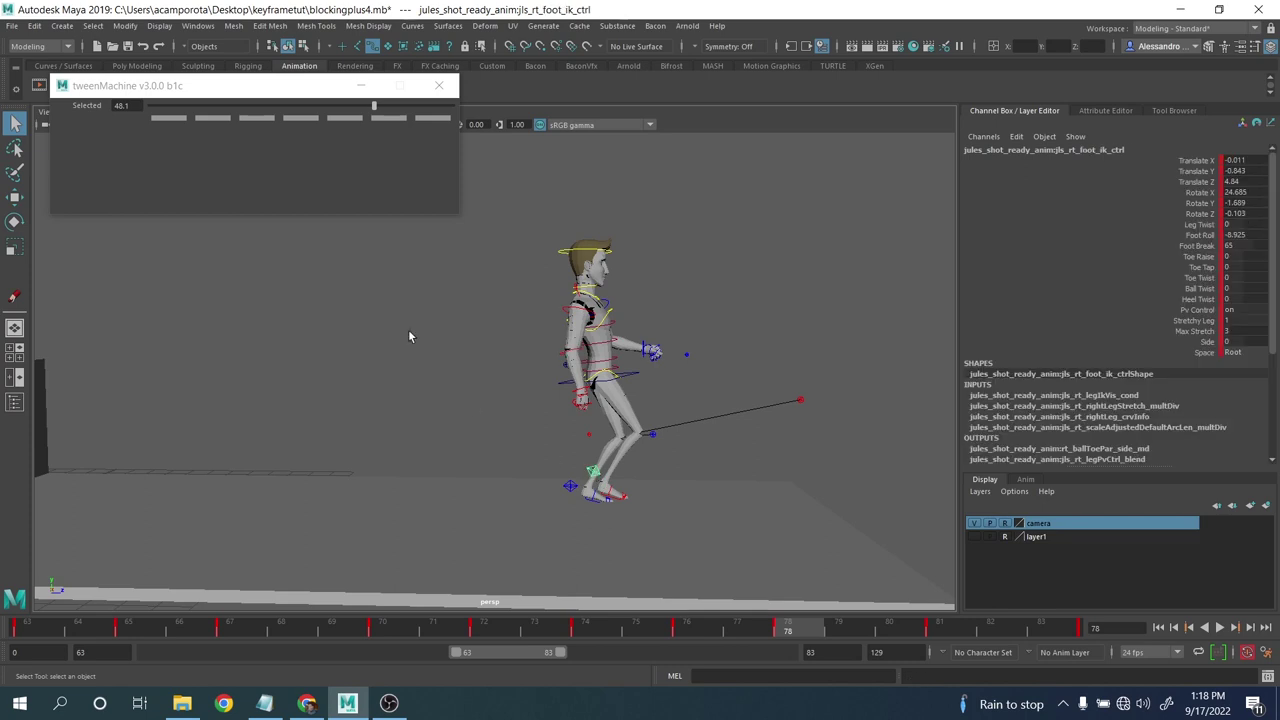
left_click_drag(373, 107, 372, 107)
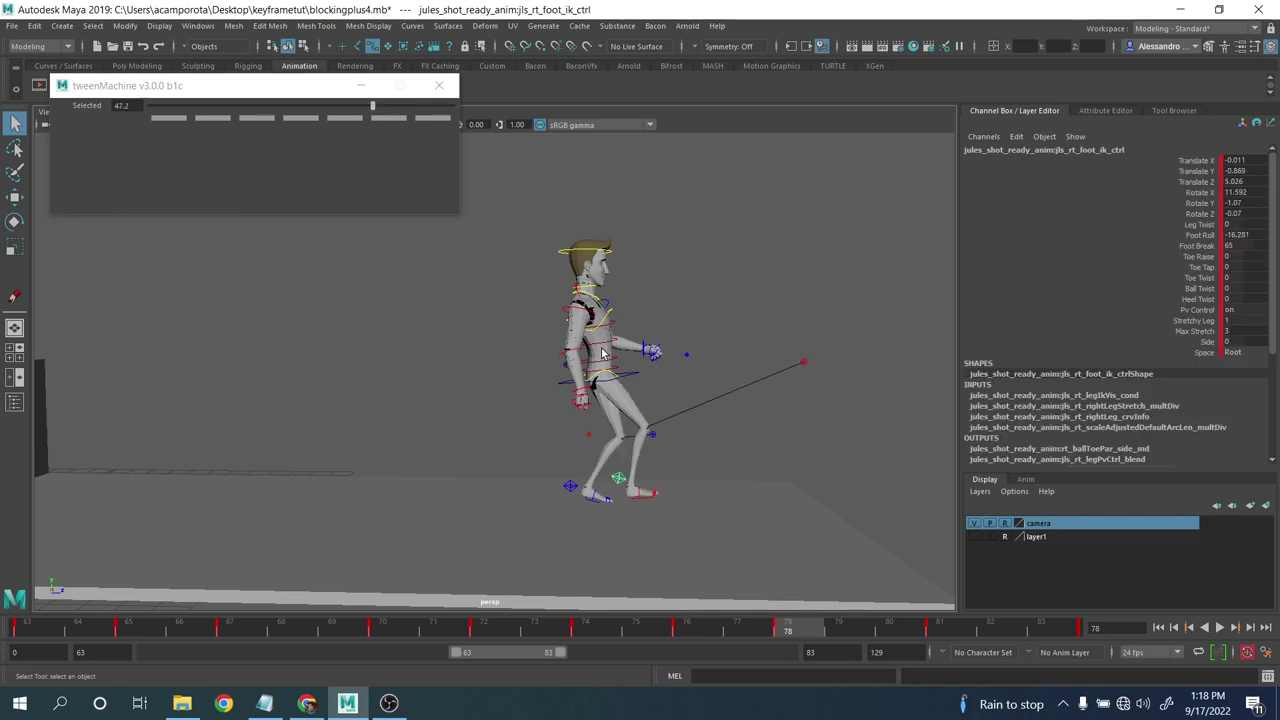
- Move the right foot control at frame 78 to about -0.91 in Y and 4.97 in Z, and rotate it to about 17.4 in X
key("w")
left_click_drag(635, 374, 640, 382)
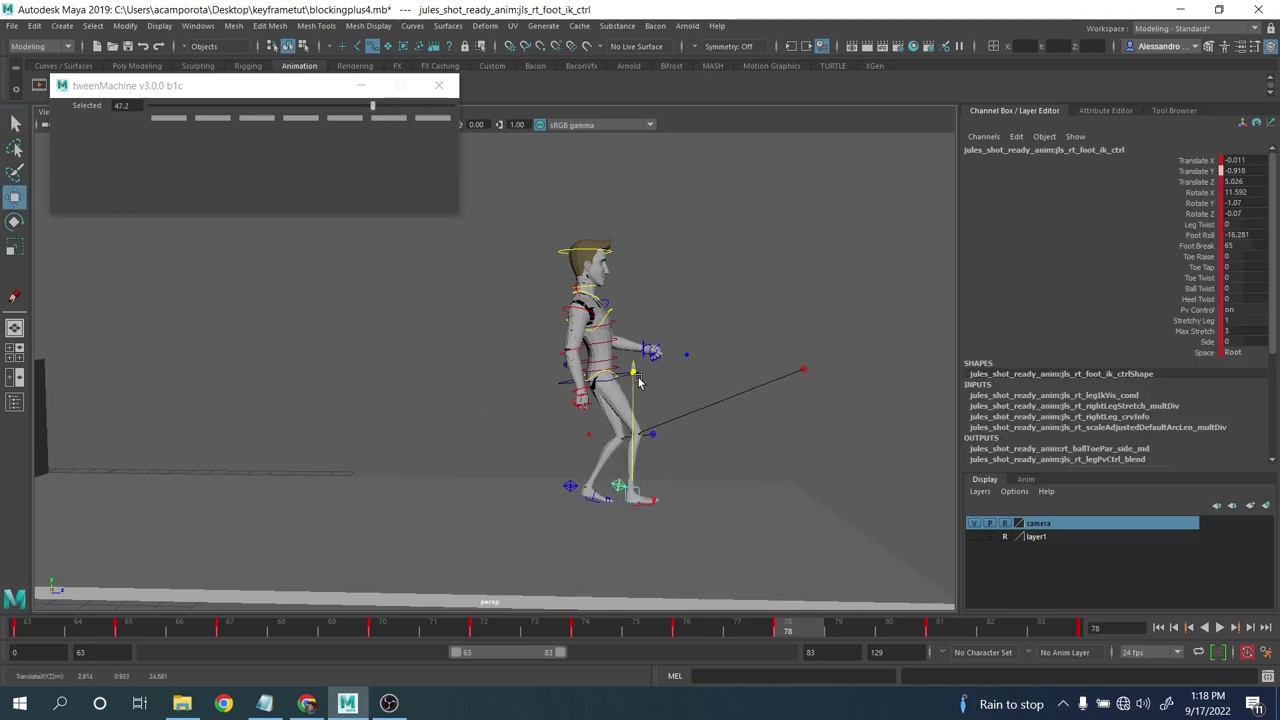
left_click_drag(708, 495, 702, 496)
key("e")
left_click_drag(707, 411, 715, 429)
key("w")
middle_click_drag(718, 403, 715, 401)
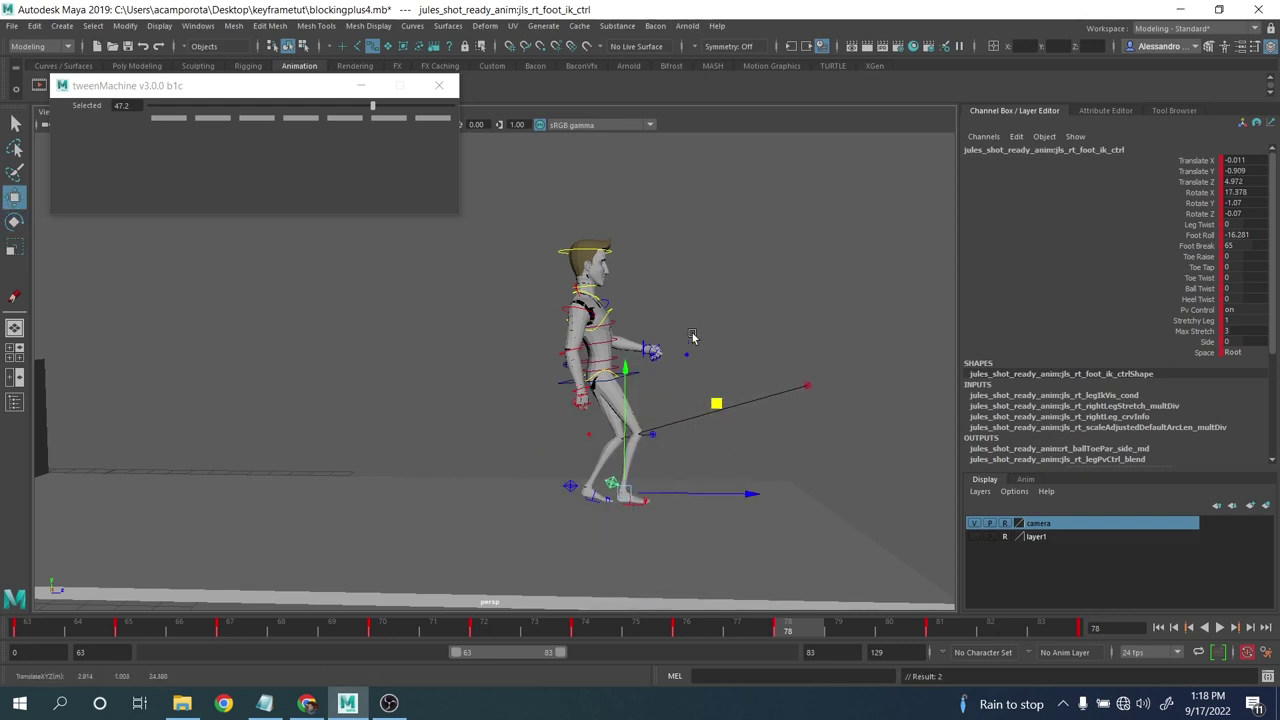
- Play back the walk and extend the playback range to start at frame 50
left_click(1220, 628)
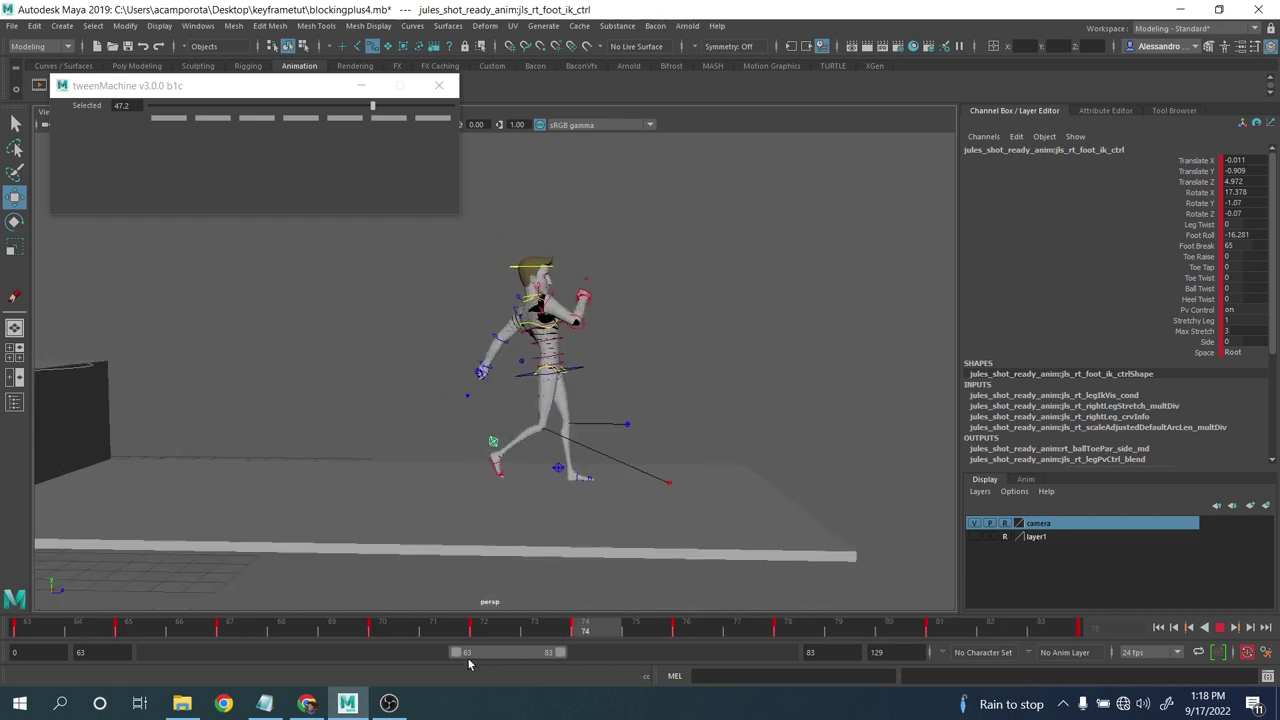
left_click_drag(456, 652, 393, 656)
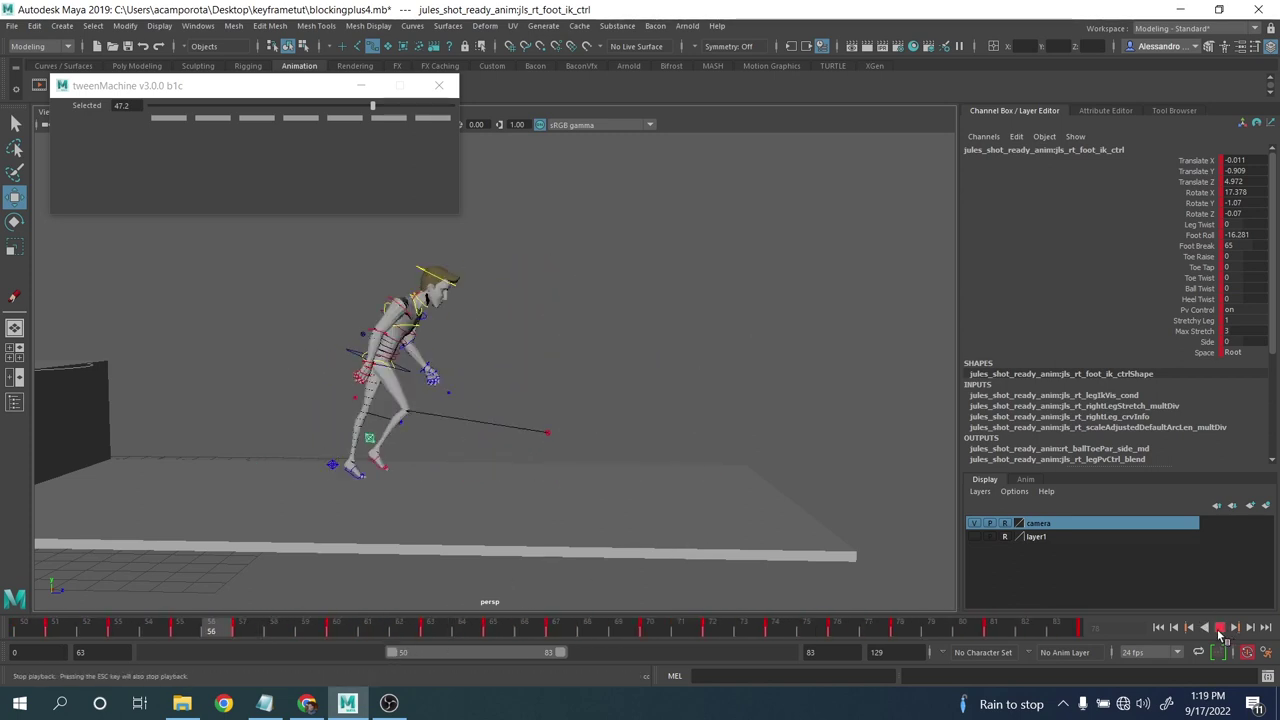
left_click(1220, 628)
- Close tweenMachine, create a motion trail for the COG control and turn on motion trail display in the viewport
left_click(917, 400)
left_click(584, 378)
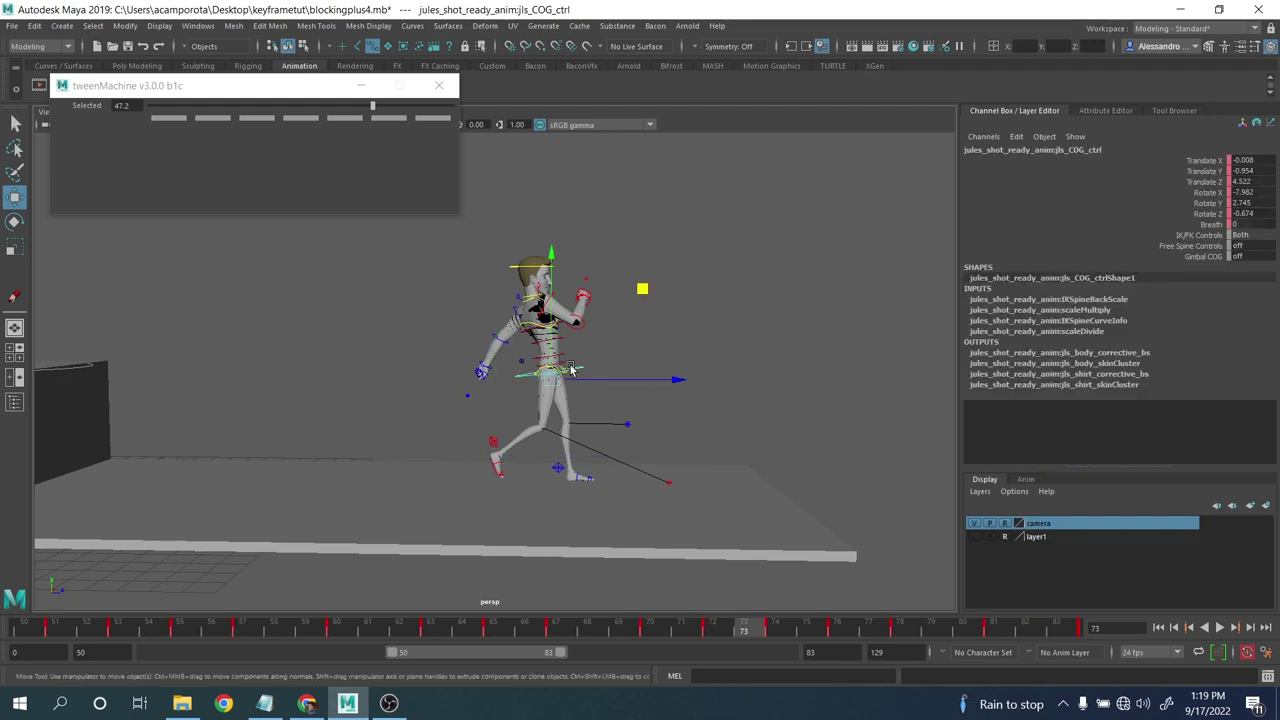
left_click(439, 86)
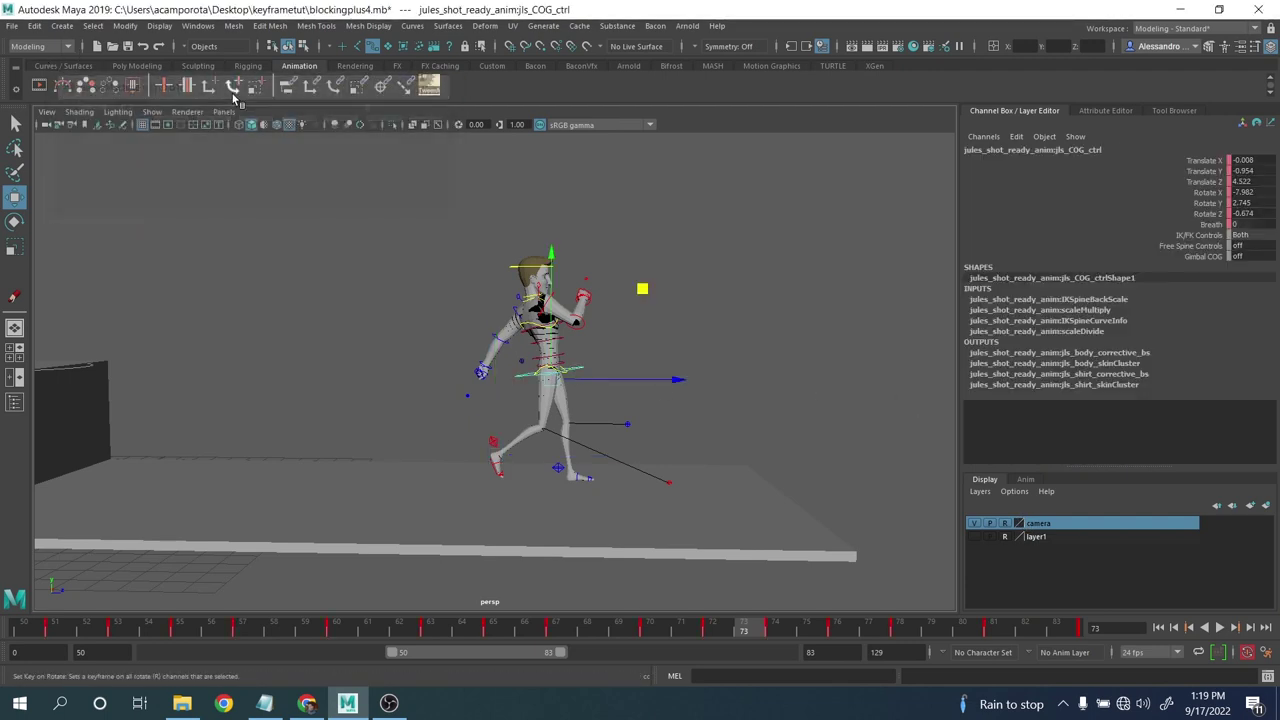
left_click(63, 87)
left_click(151, 111)
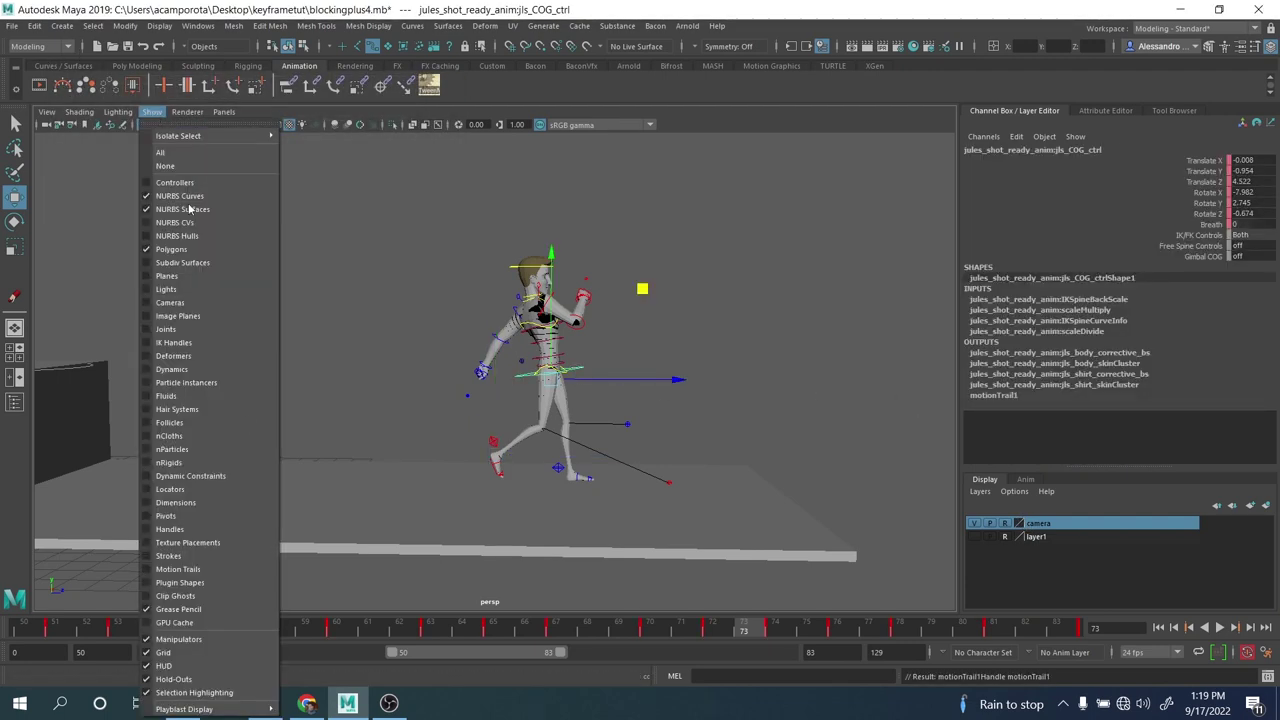
left_click(178, 569)
right_click_drag(451, 477, 528, 415, "alt")
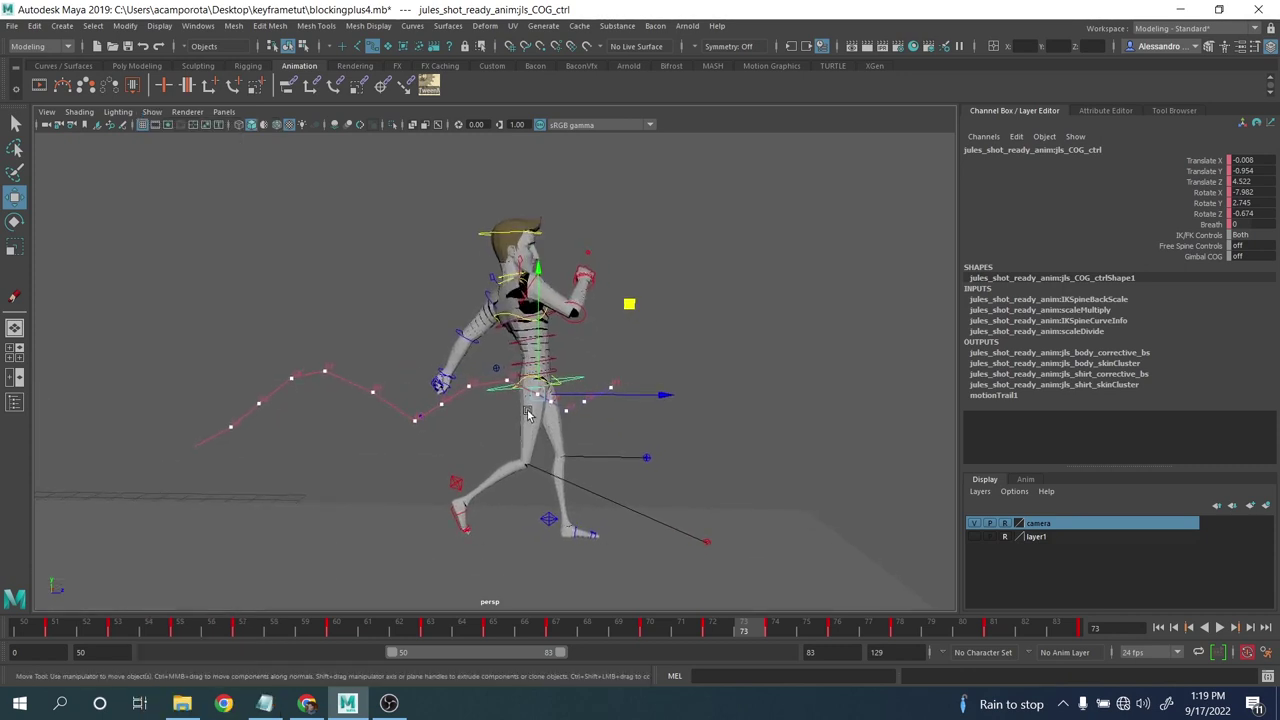
- Step back and forth through the keyed poses around frames 63 to 70 to examine the COG's arc along the motion trail
key("comma")
key("comma")
key("comma")
key("comma")
key("comma")
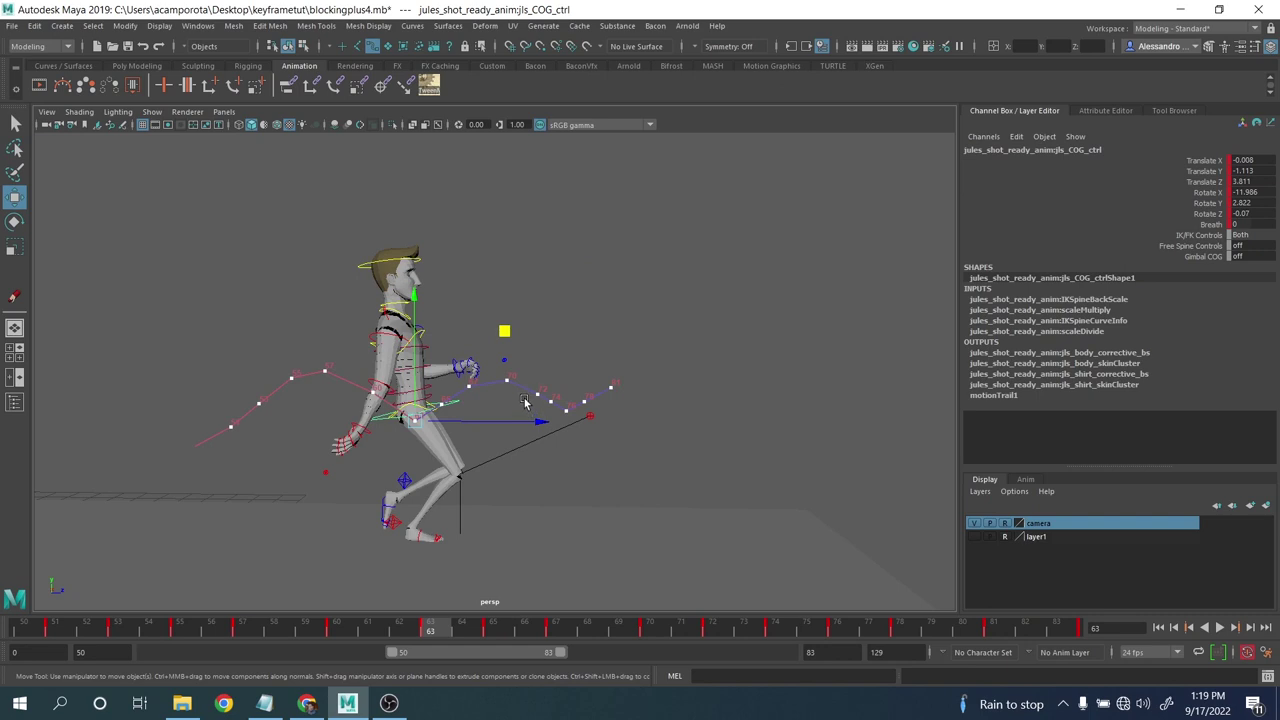
key("comma")
key("period")
key("period")
key("comma")
key("period")
key("period")
key("comma")
key("comma")
key("period")
key("comma")
key("period")
key("period")
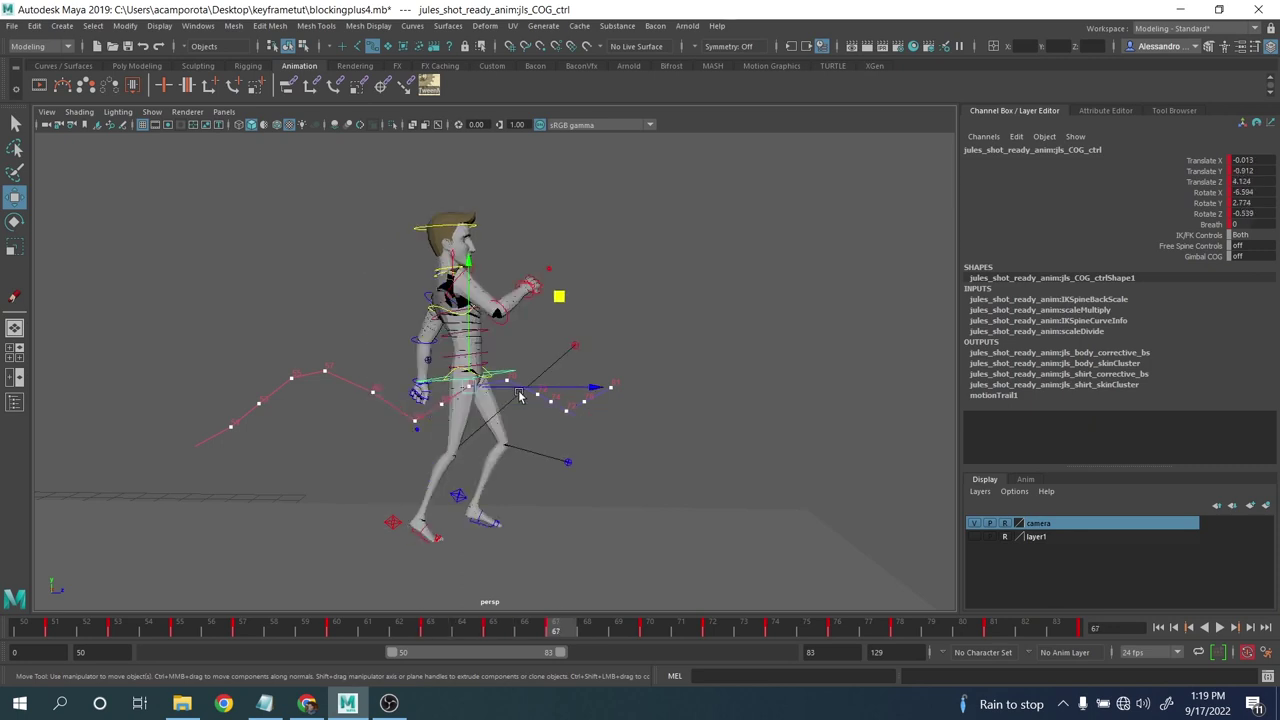
key("period")
key("comma")
key("comma")
key("comma")
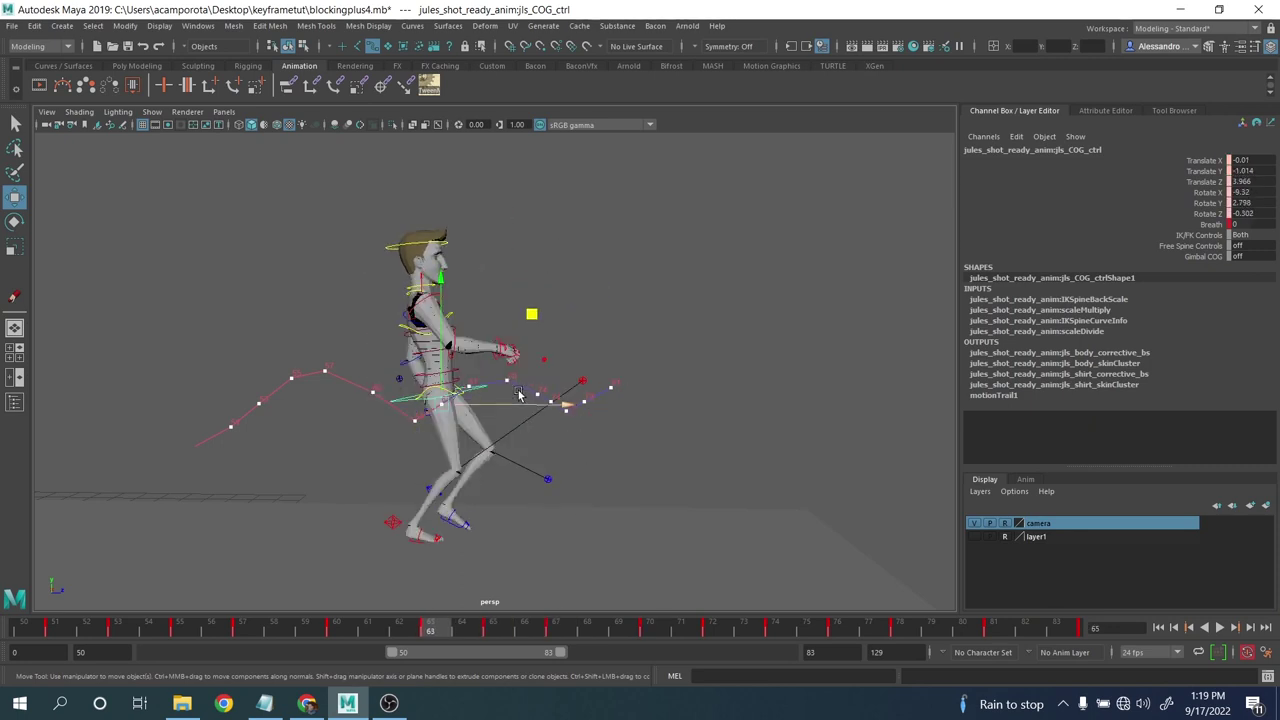
- Lower the COG control at frame 65 to about -1.06 in Translate Y and check the following key poses
key("period")
left_click_drag(437, 369, 445, 380)
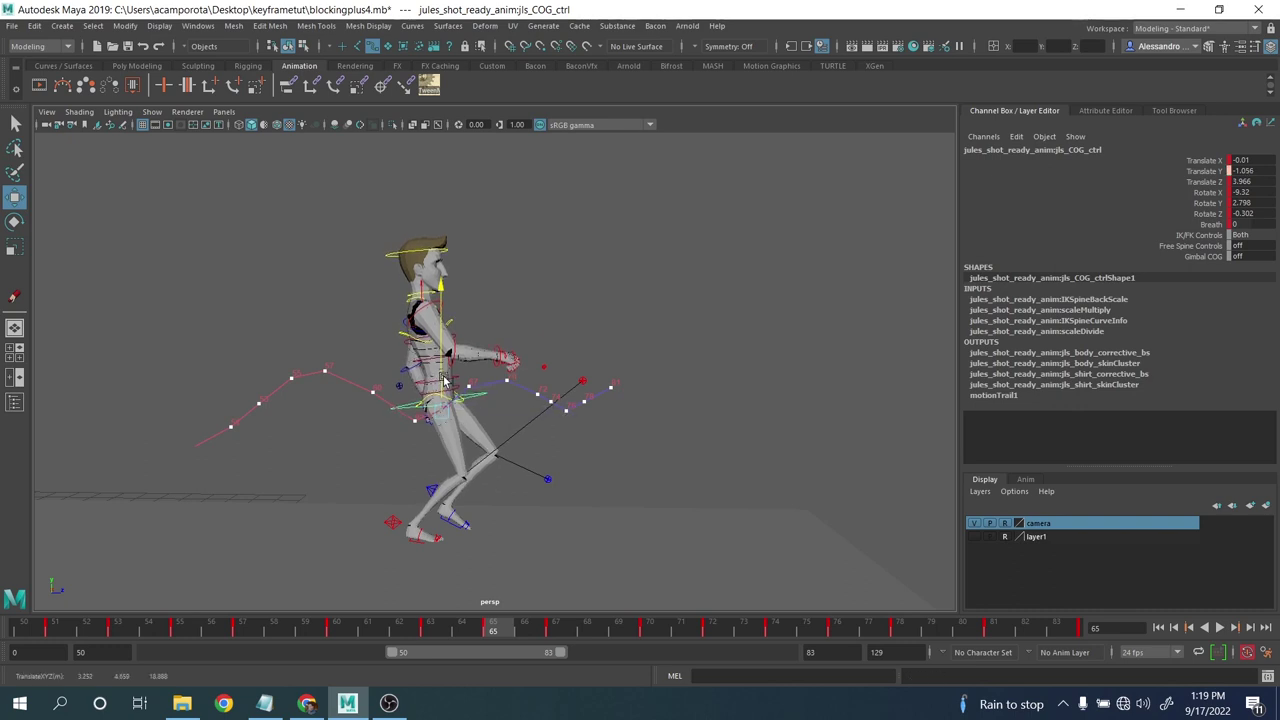
key("period")
key("period")
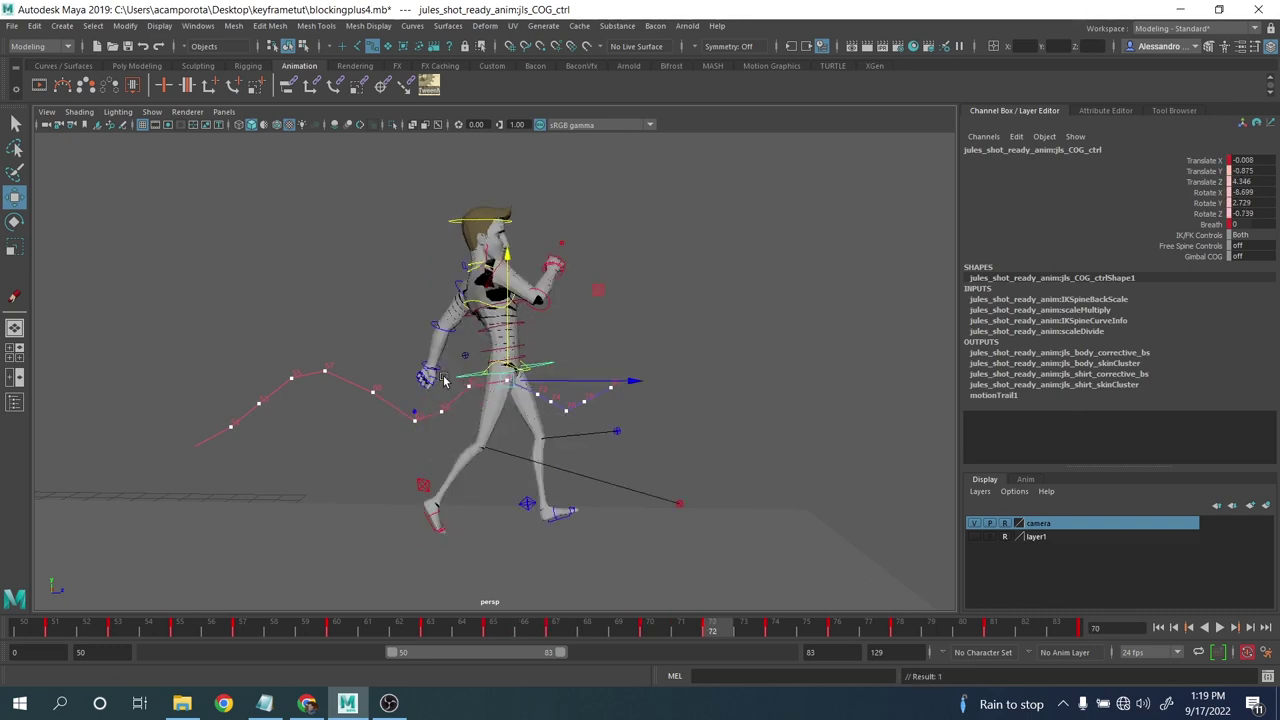
- Adjust the COG control at frame 72 to about -0.923 in Translate Y and check the following key poses
key("period")
key("comma")
key("comma")
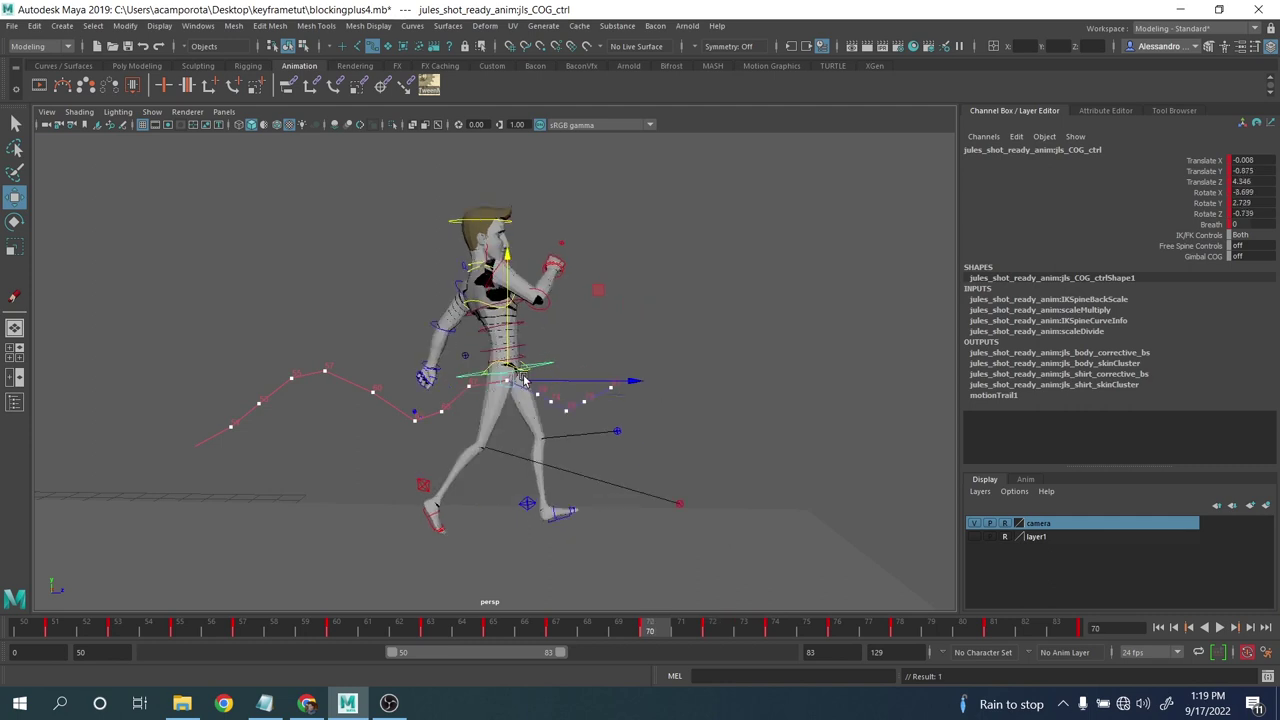
key("period")
left_click_drag(541, 361, 578, 396)
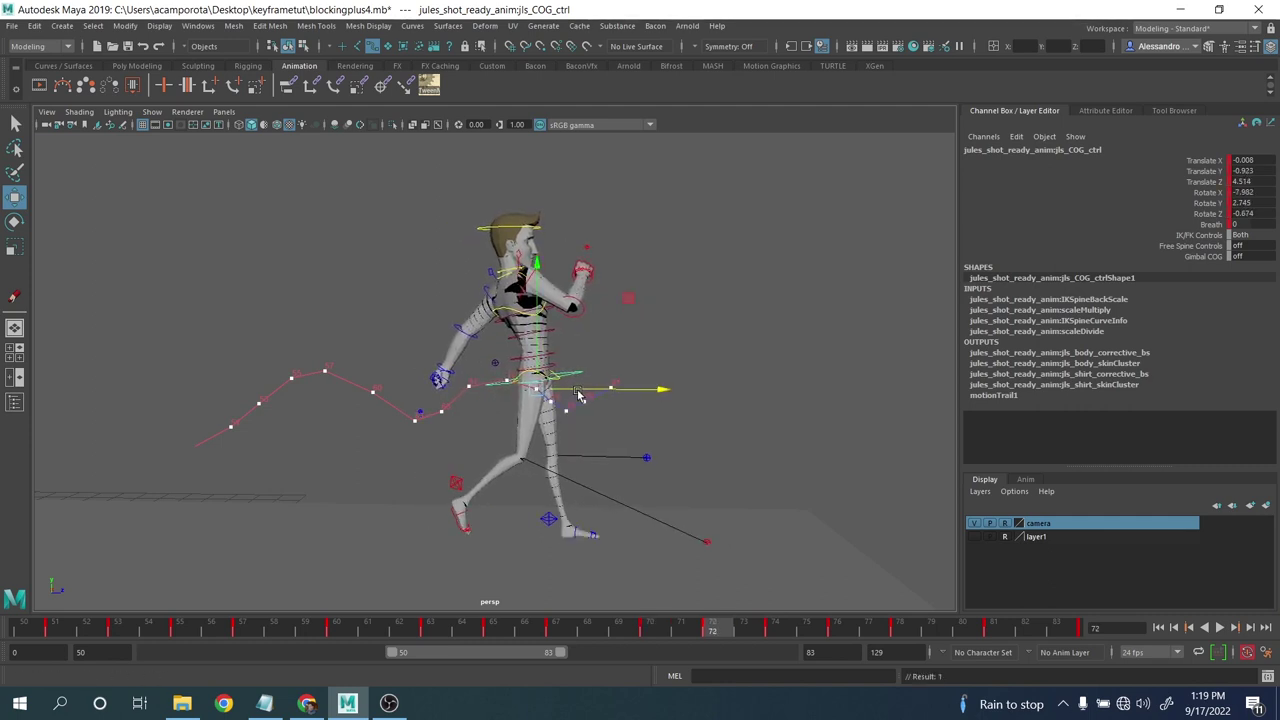
key("period")
key("period")
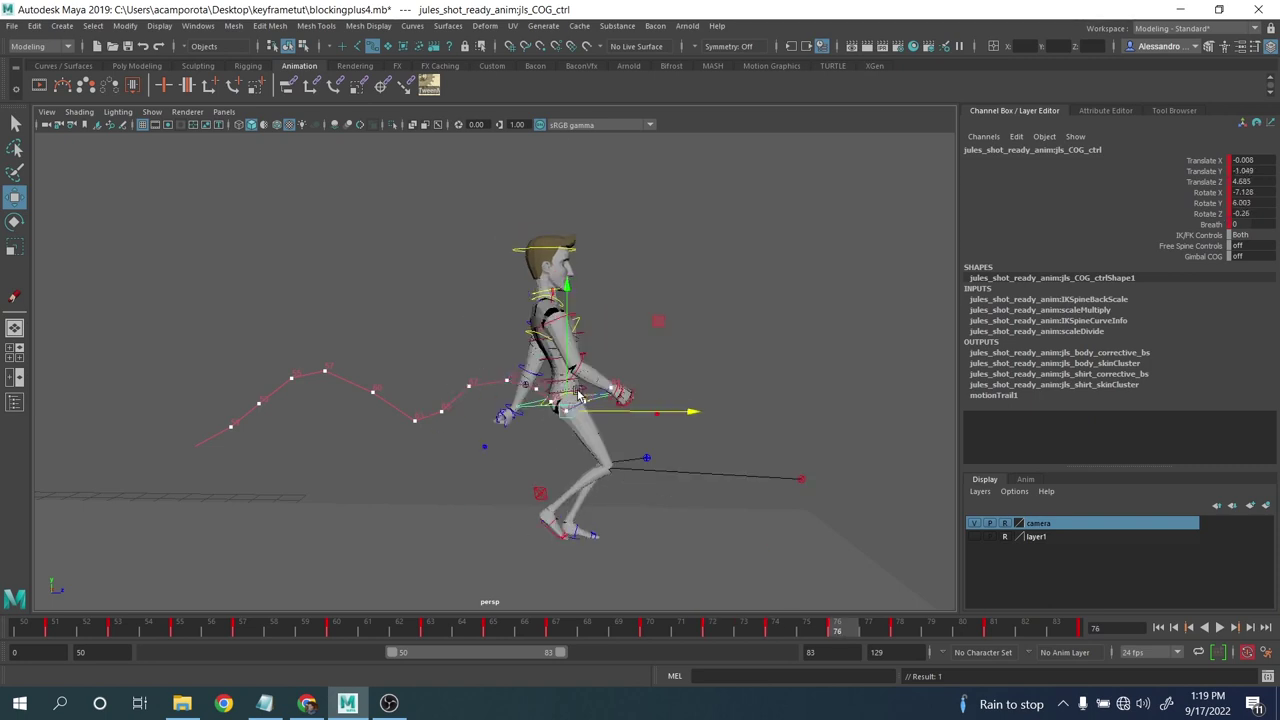
- Lower the COG control at frame 78 to about -1.002 in Translate Y, comparing it with the neighbouring key poses
key("comma")
left_click_drag(549, 378, 555, 383)
key("period")
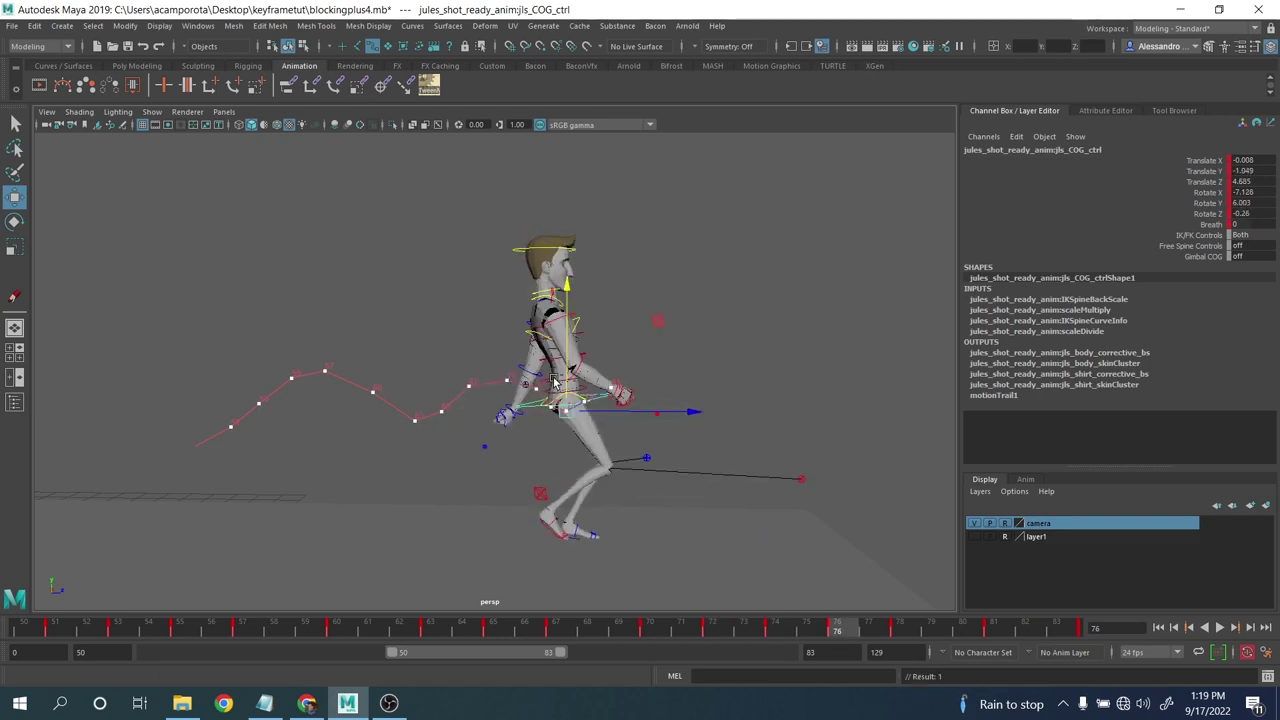
key("period")
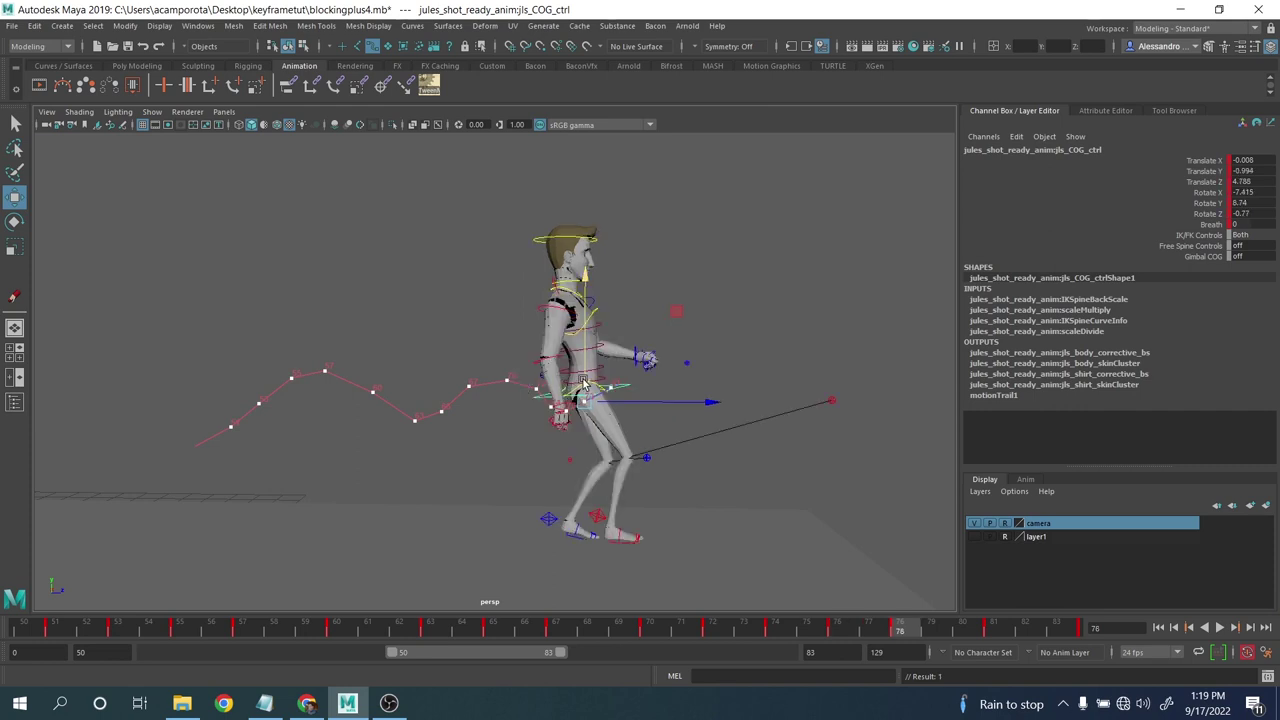
key("comma")
key("comma")
key("period")
left_click_drag(586, 380, 587, 382)
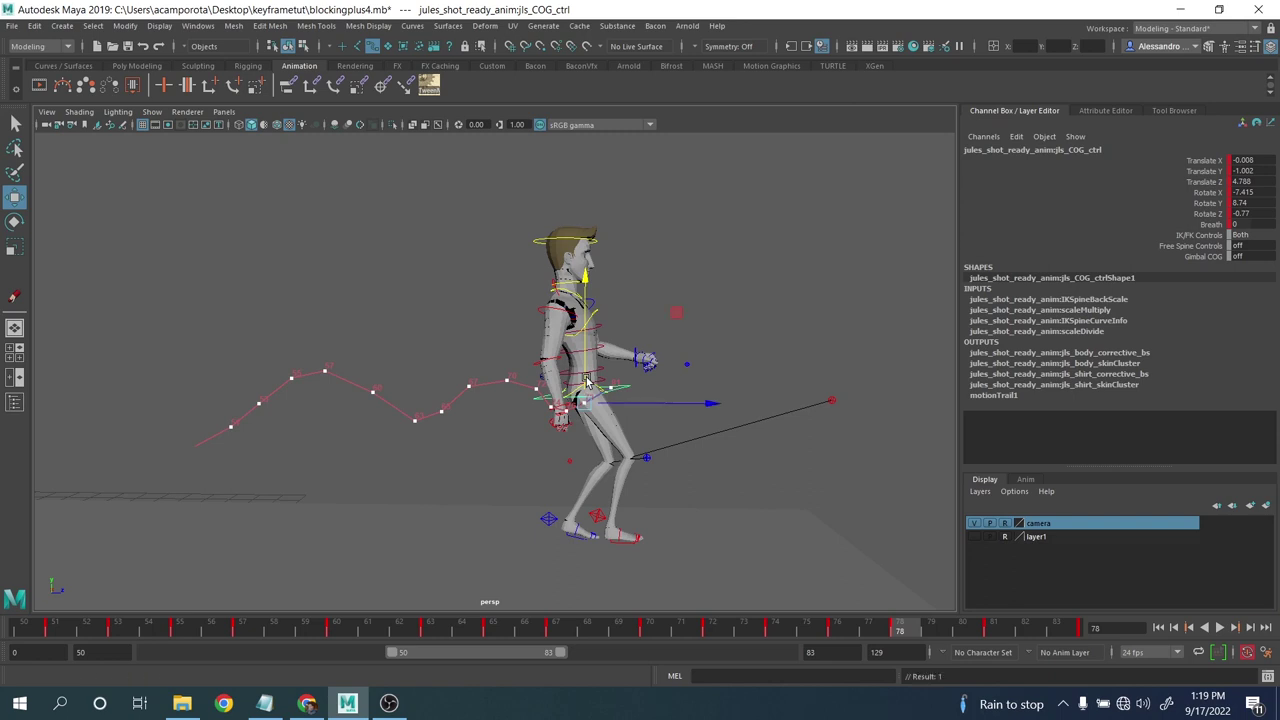
middle_click_drag(588, 381, 588, 383)
key("comma")
key("comma")
key("comma")
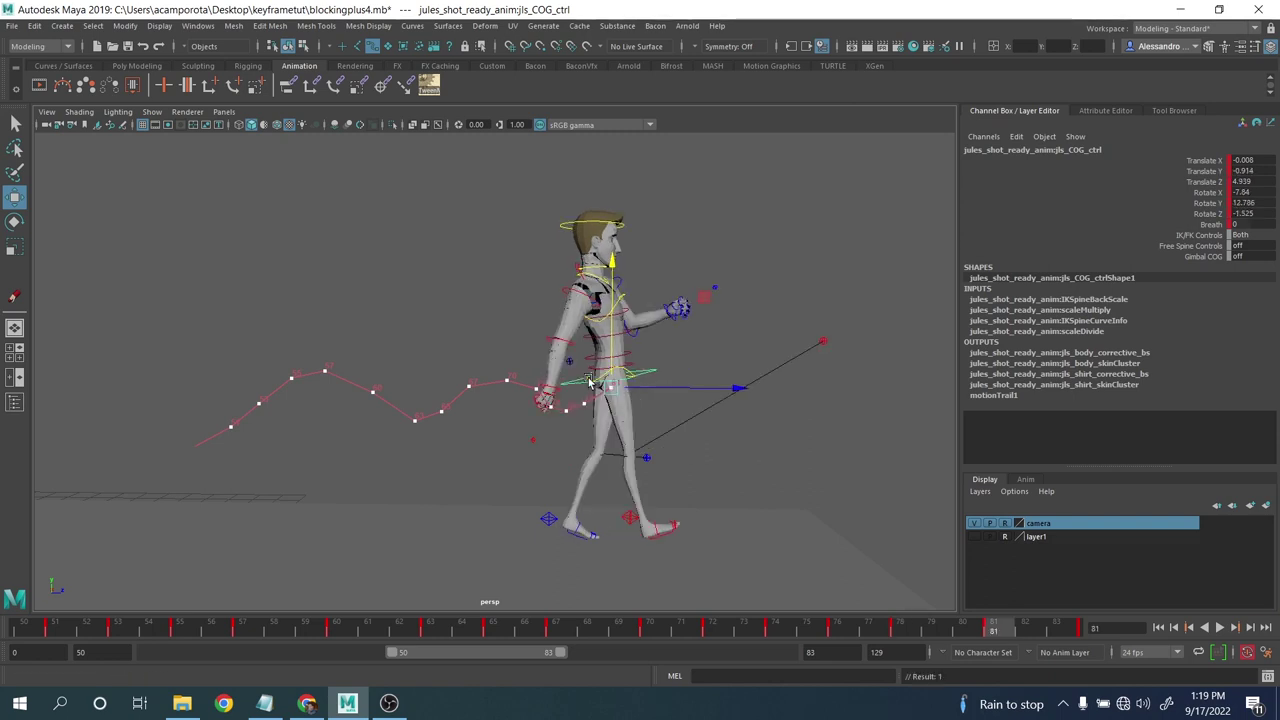
- Set the left foot control's Foot Roll to about -17.743 at frame 72 and play back the walk
left_click(551, 518)
left_click(1199, 235)
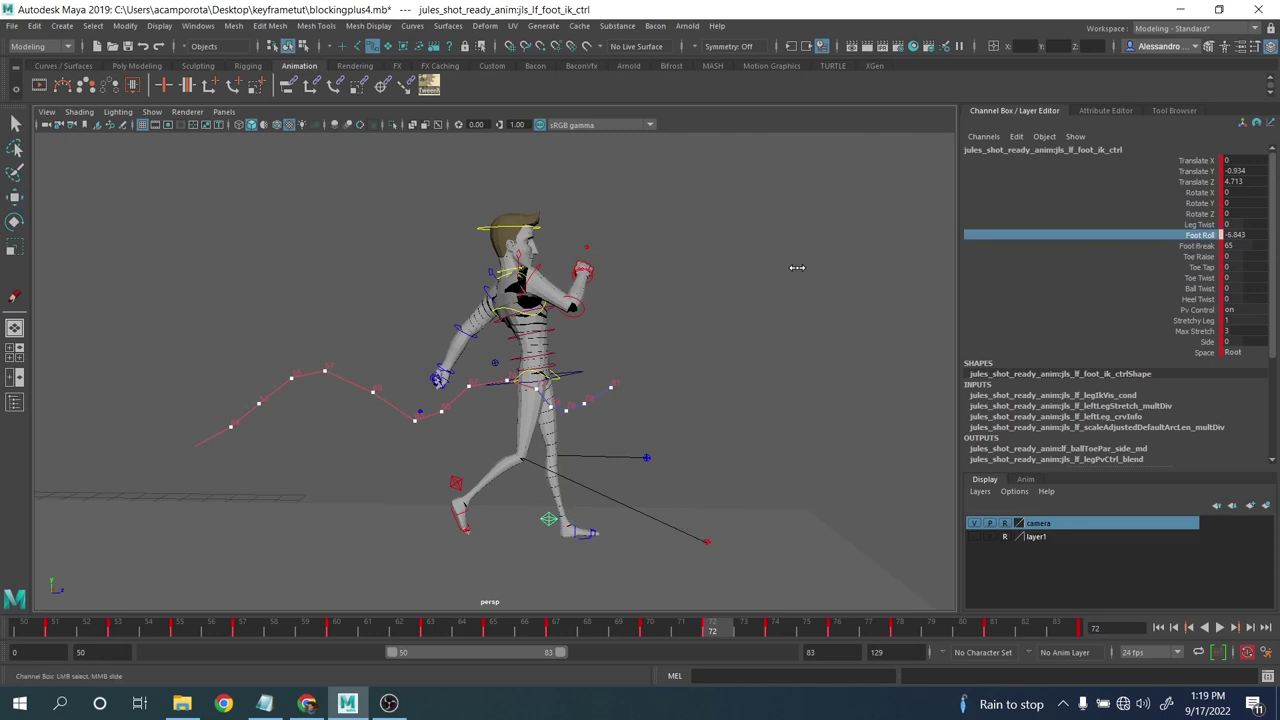
key("comma")
key("period")
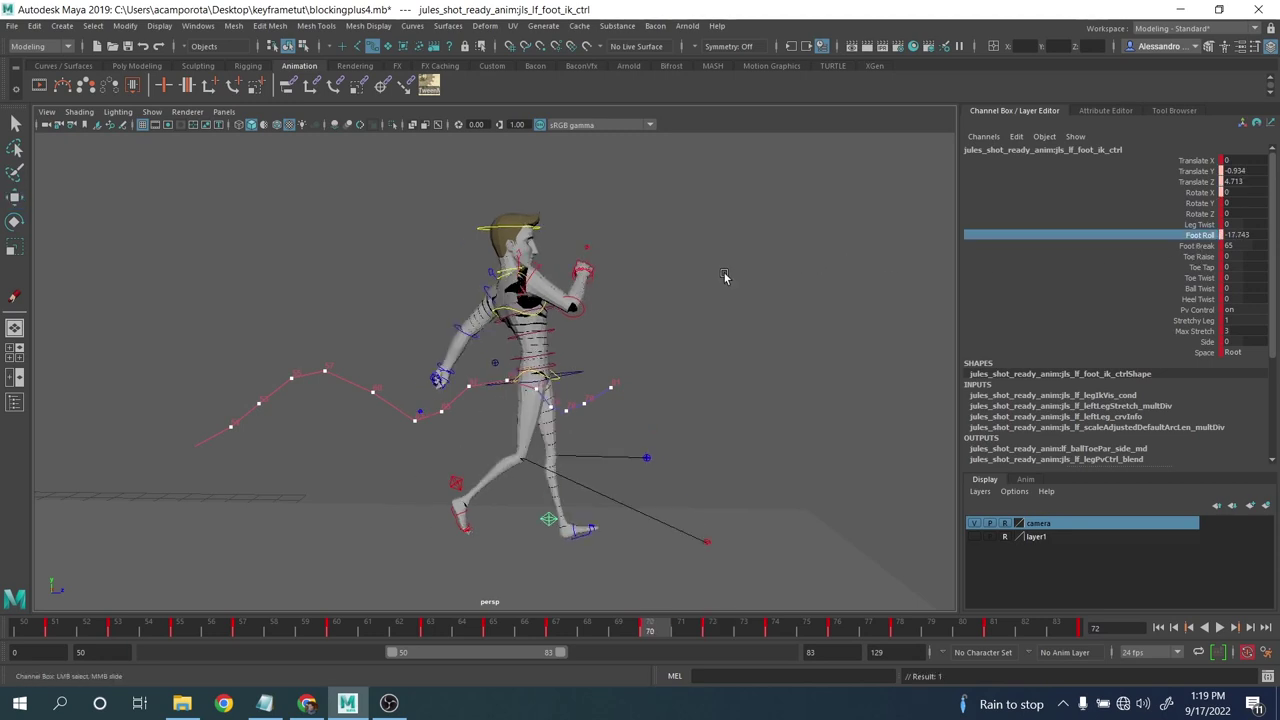
key("comma")
key("period")
key("period")
key("comma")
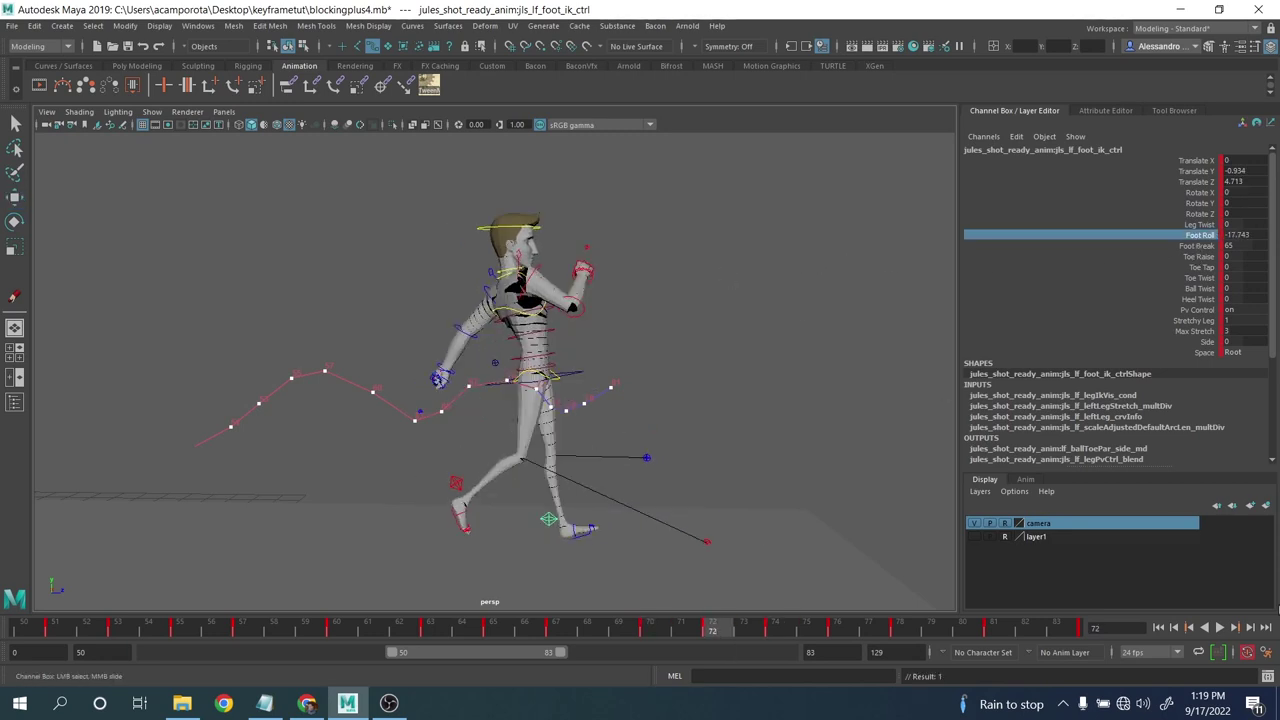
left_click(1222, 627)
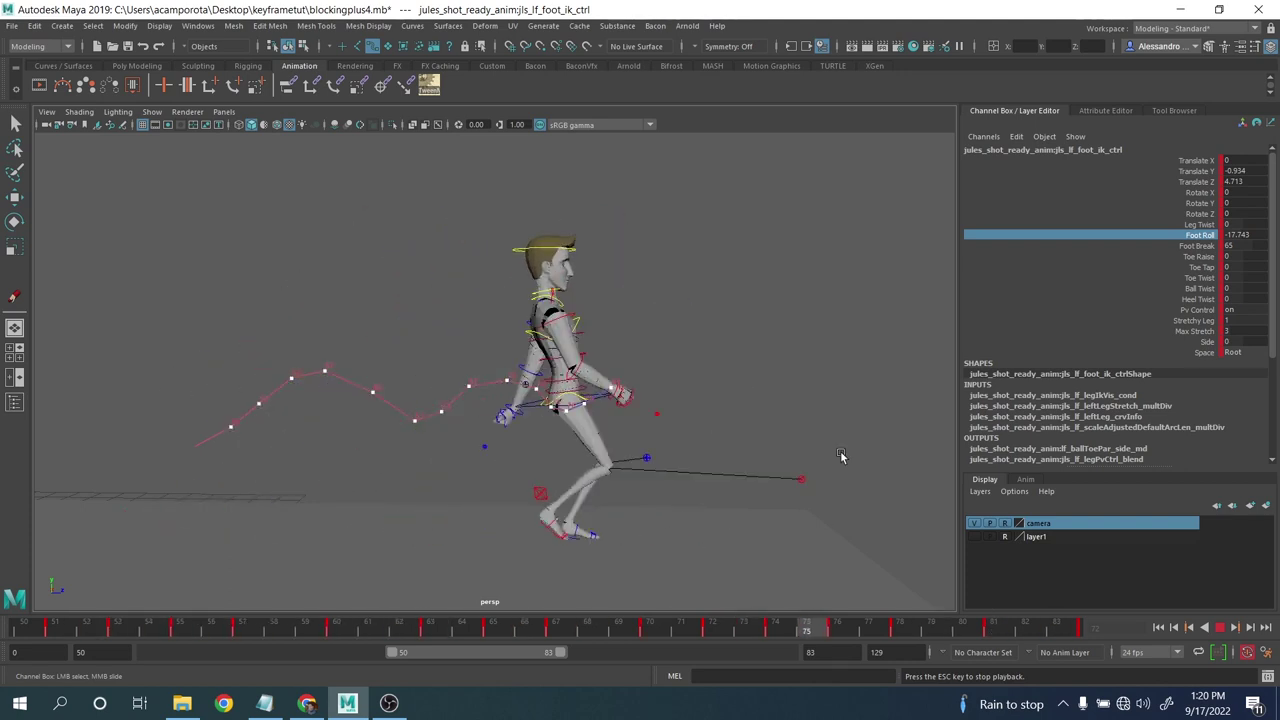
left_click(1220, 628)
- Compare the head control's poses around frames 57 to 60 and rotate it to about 3.438 in Rotate X at frame 60
left_click(415, 376)
key("e")
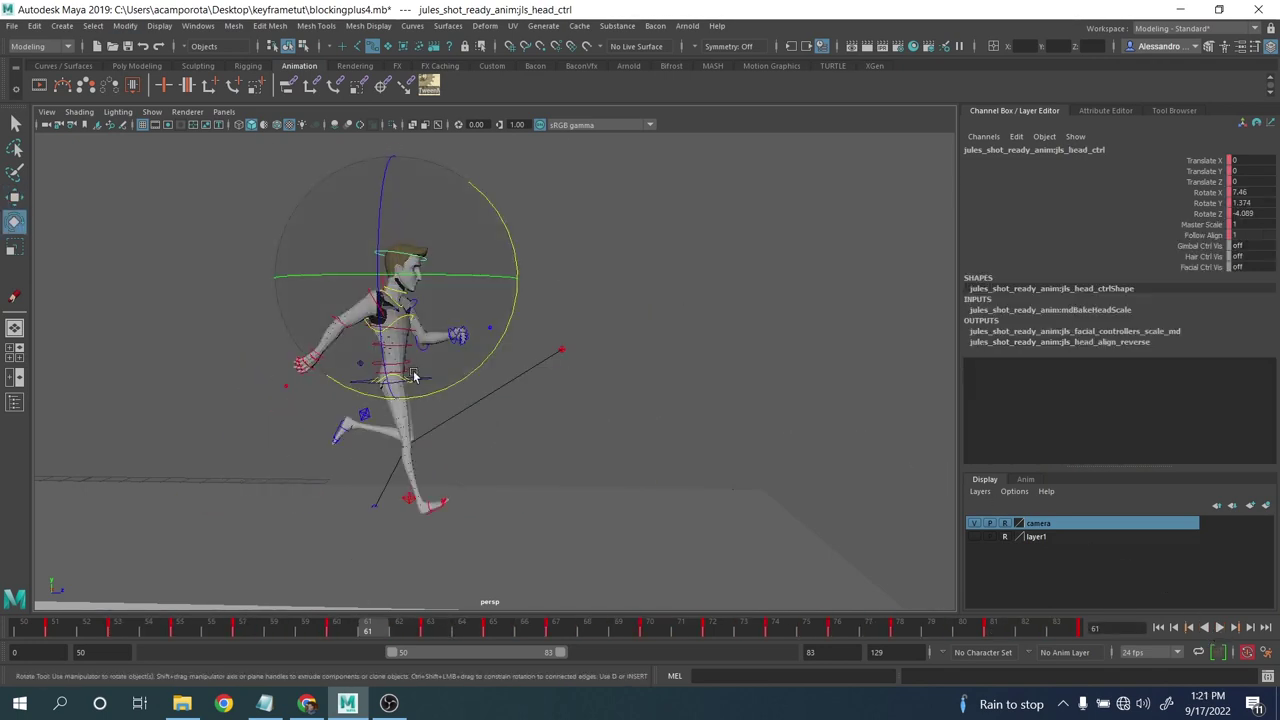
key("comma")
key("comma")
key("period")
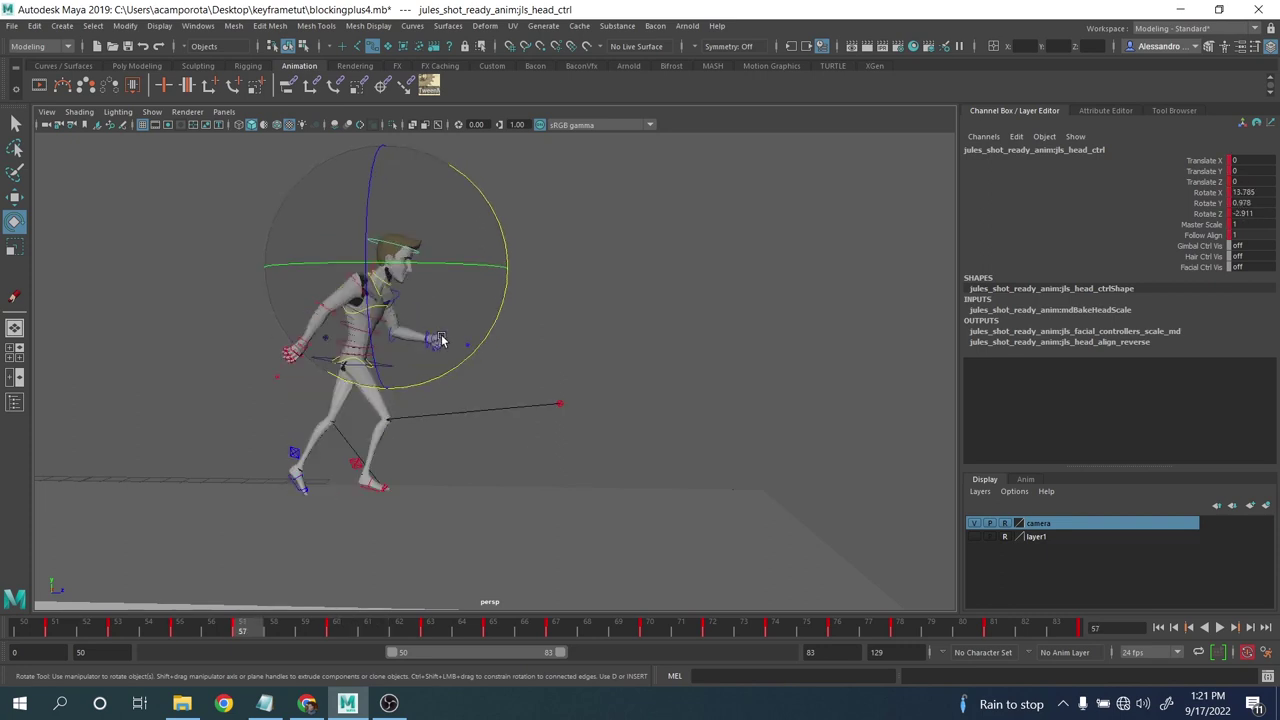
key("period")
key("comma")
key("period")
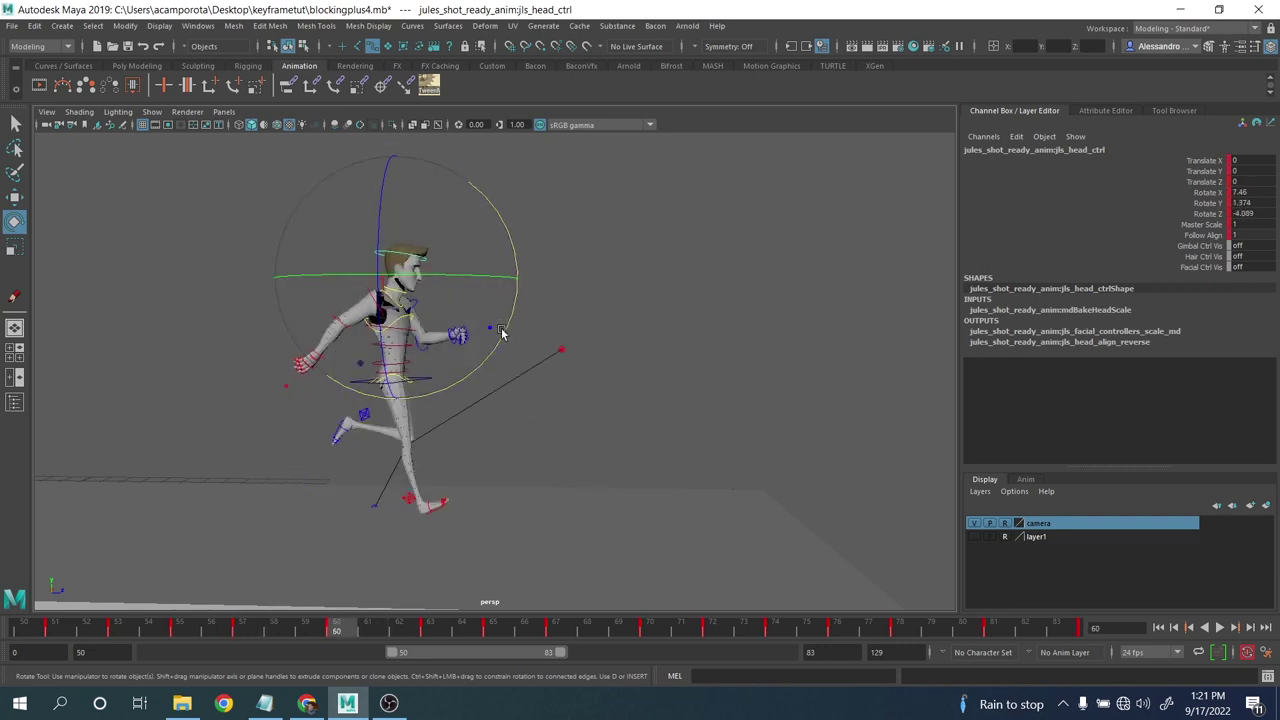
left_click_drag(504, 330, 505, 332)
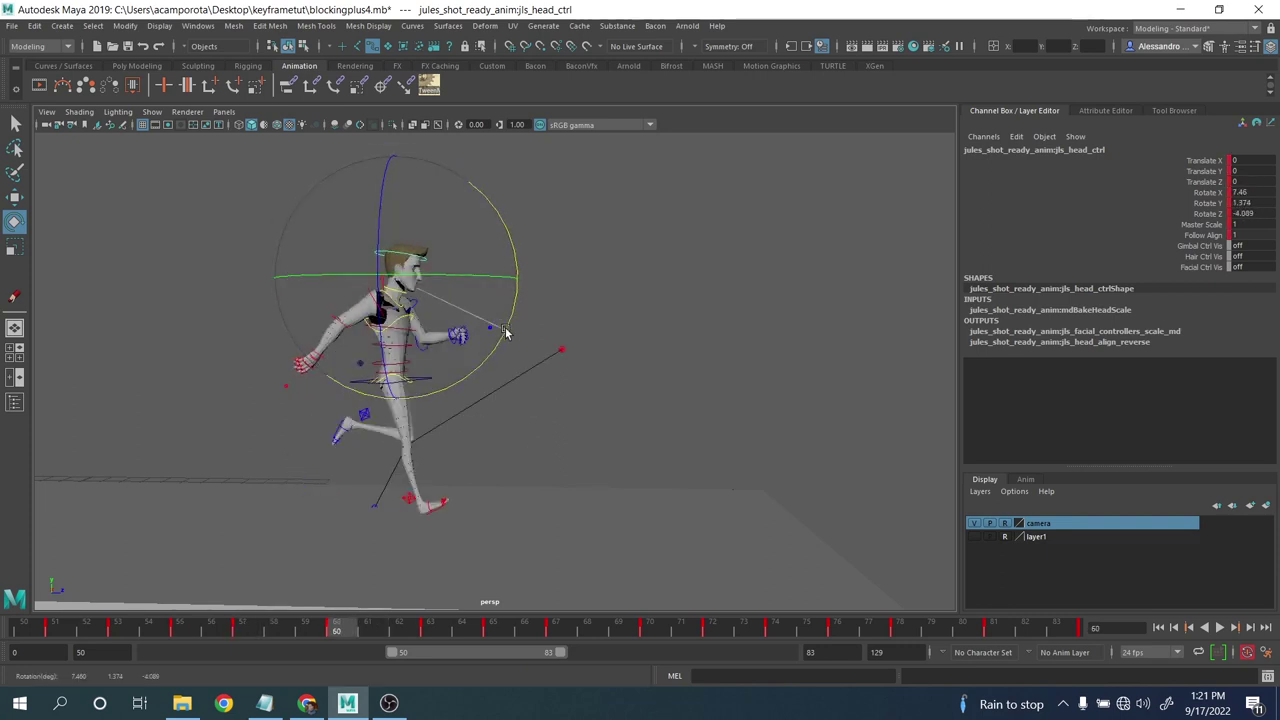
key("period")
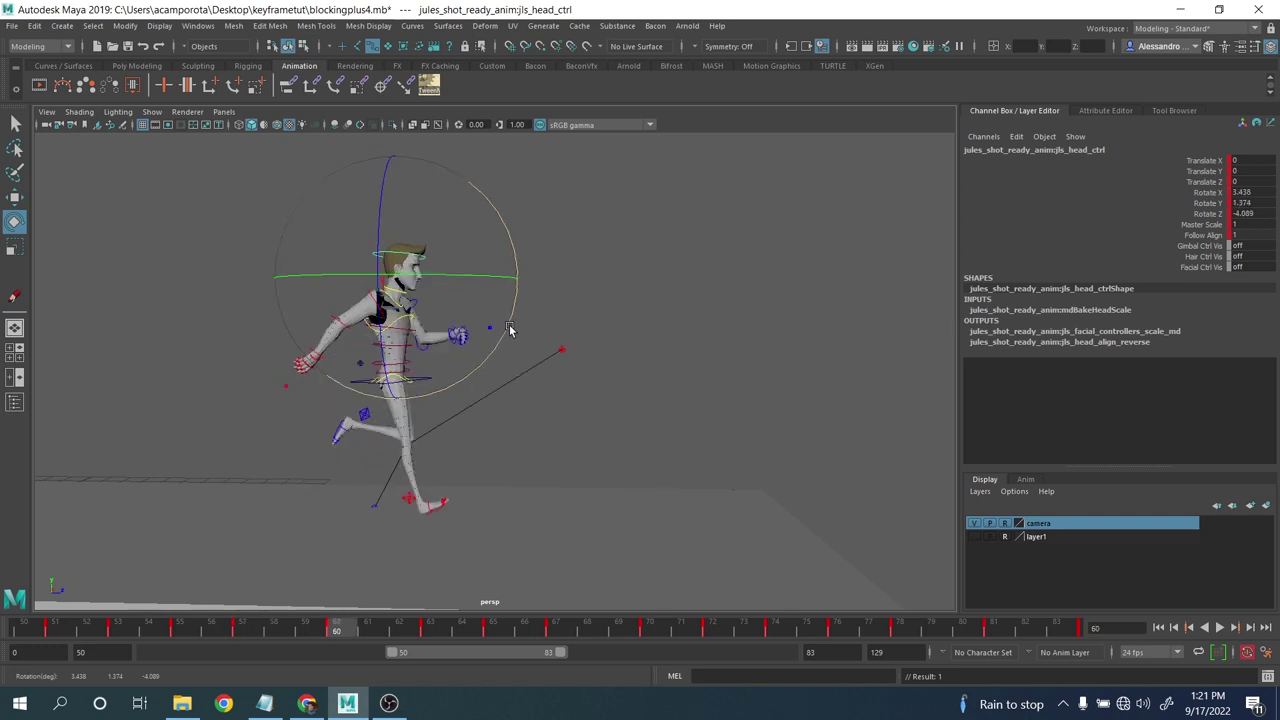
- Rotate the head control at frame 65 to about 1.293 in Rotate X, checking it against the poses at frames 60 and 63
key("period")
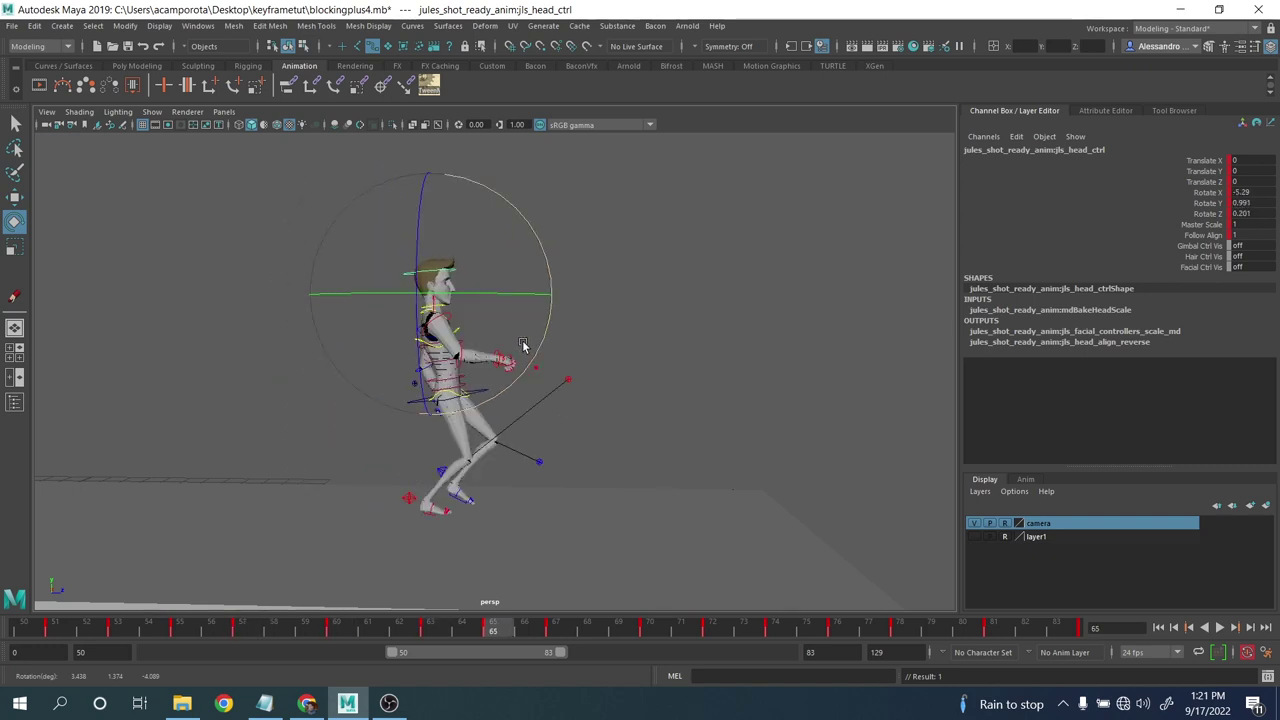
key("comma")
key("comma")
key("period")
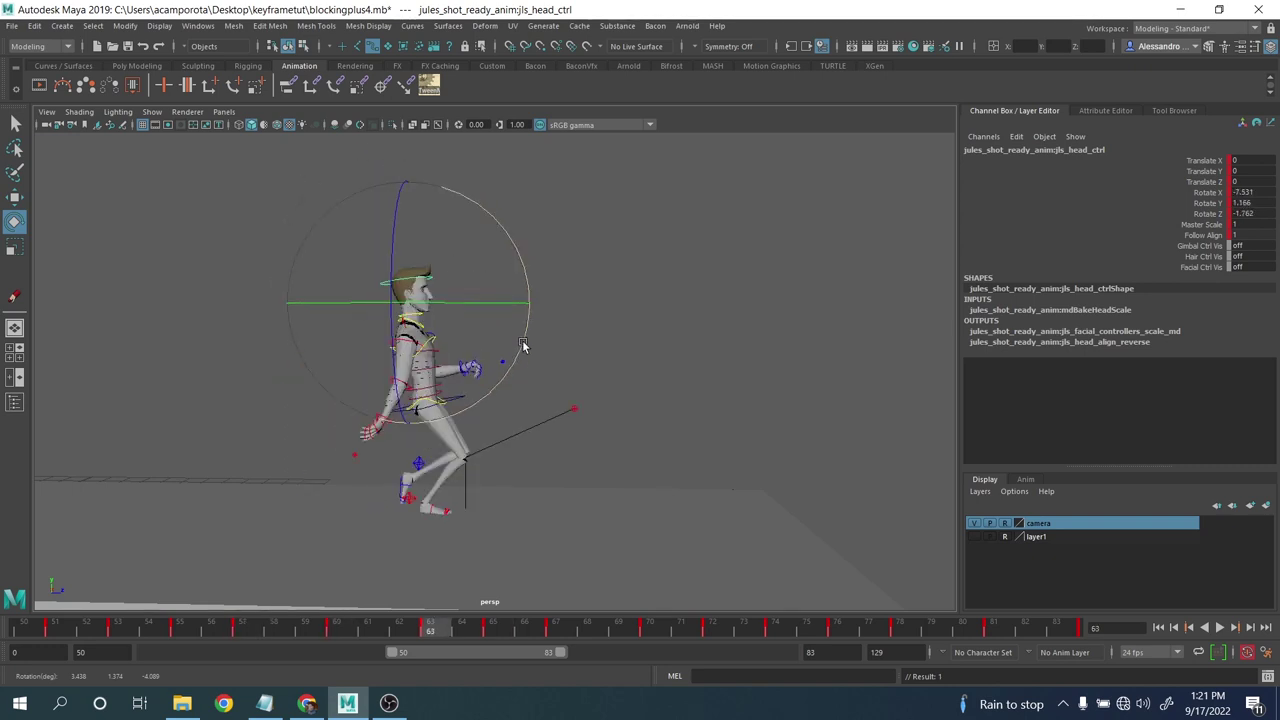
key("comma")
key("period")
key("comma")
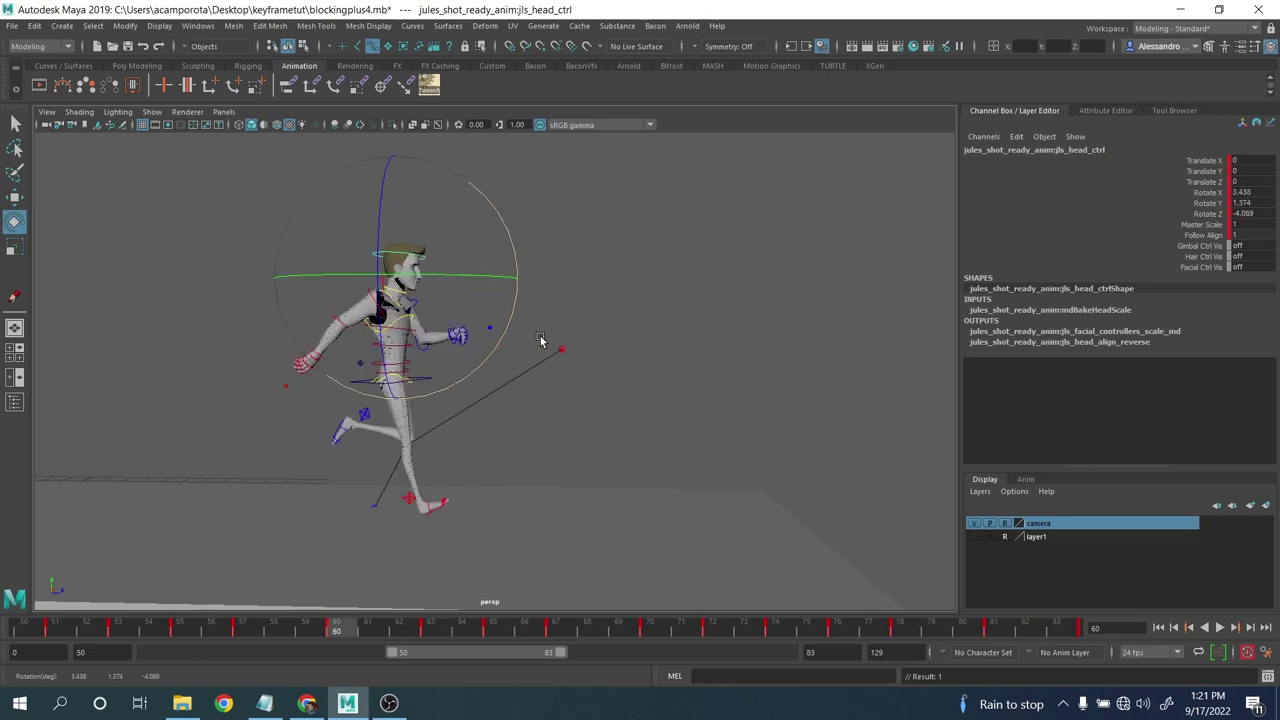
key("period")
key("period")
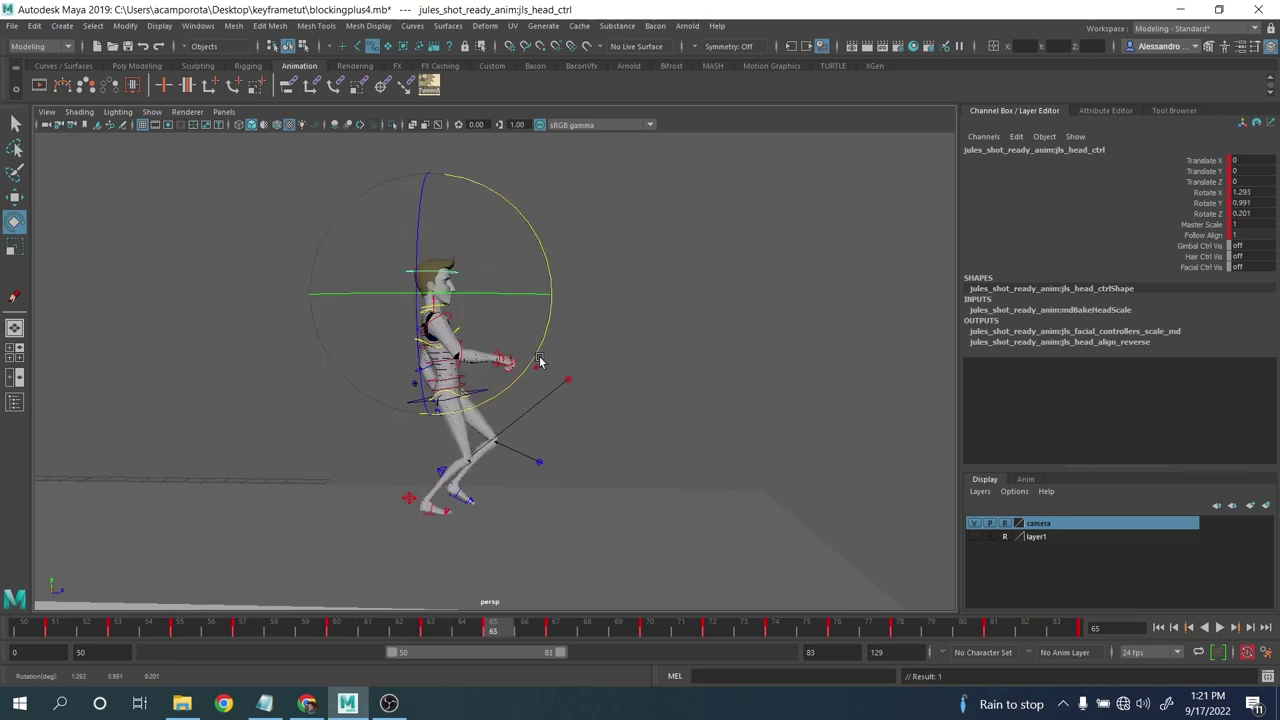
- Rotate the head control at frame 67 to about 1.545 in Rotate X
key("comma")
key("period")
key("period")
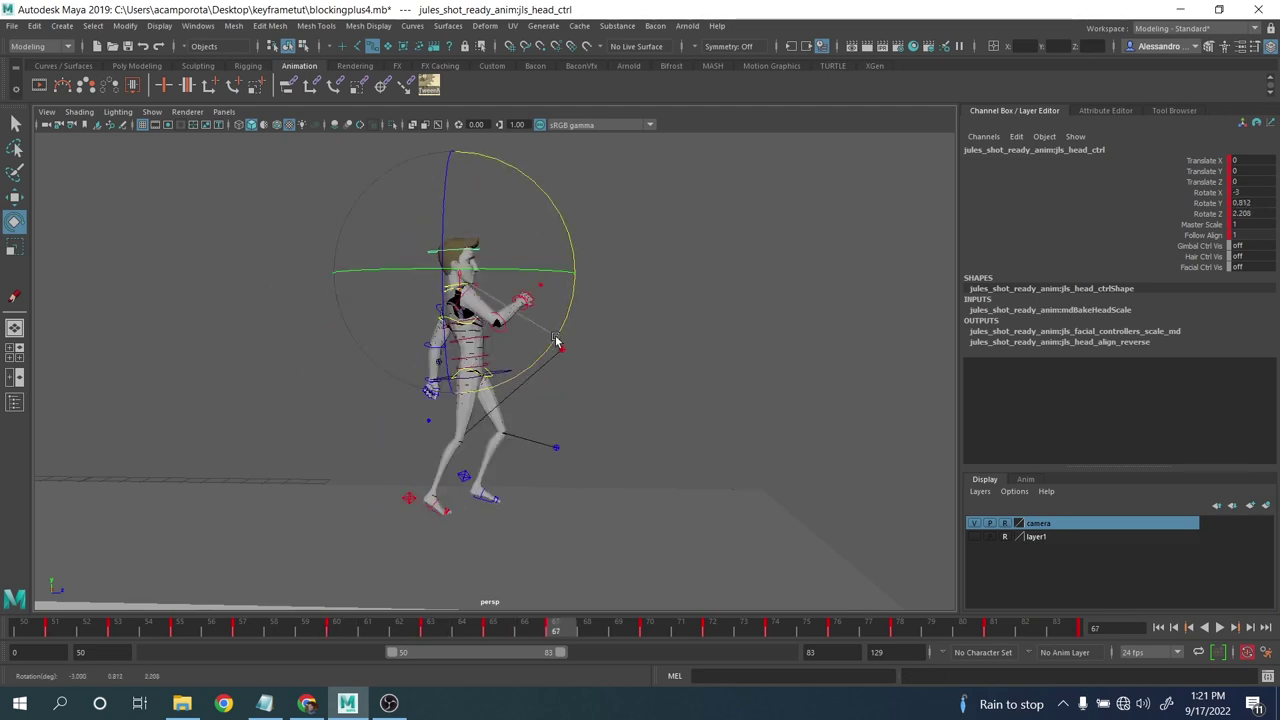
key("period")
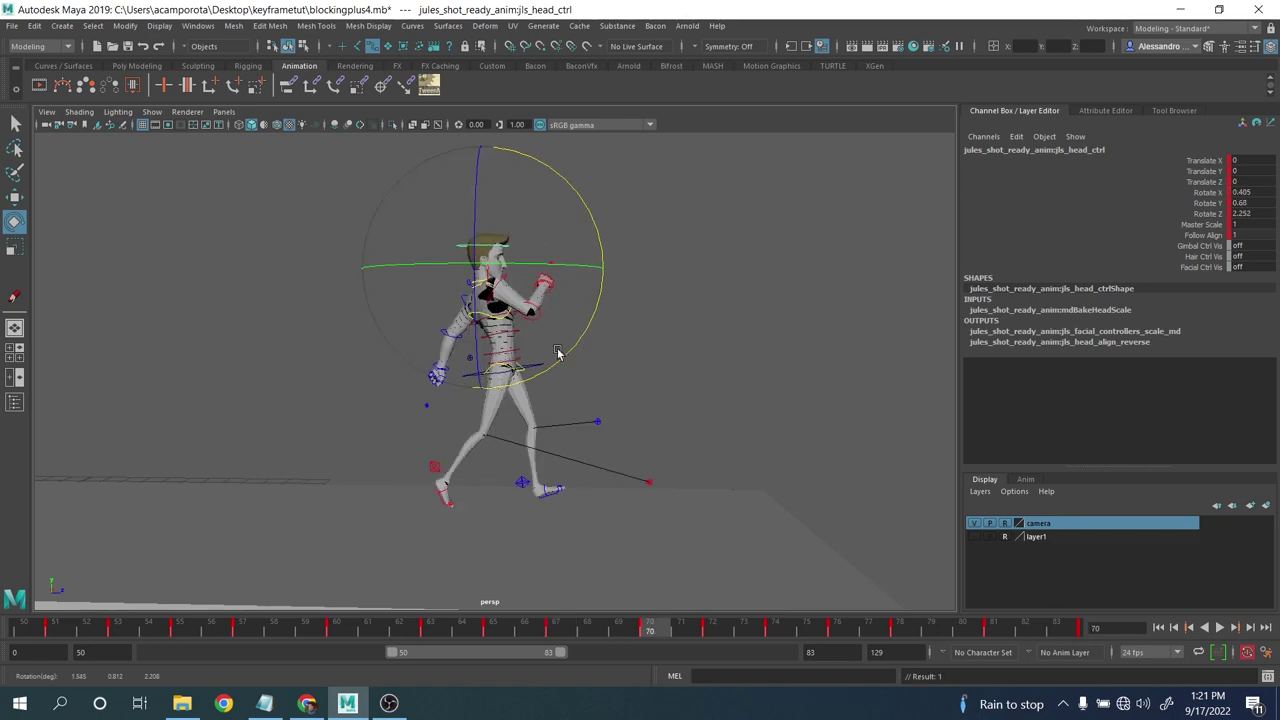
- Rotate the head control to about -8.185 in Rotate X at frame 72 and about -1.295 at frame 70
key("comma")
key("period")
key("comma")
key("period")
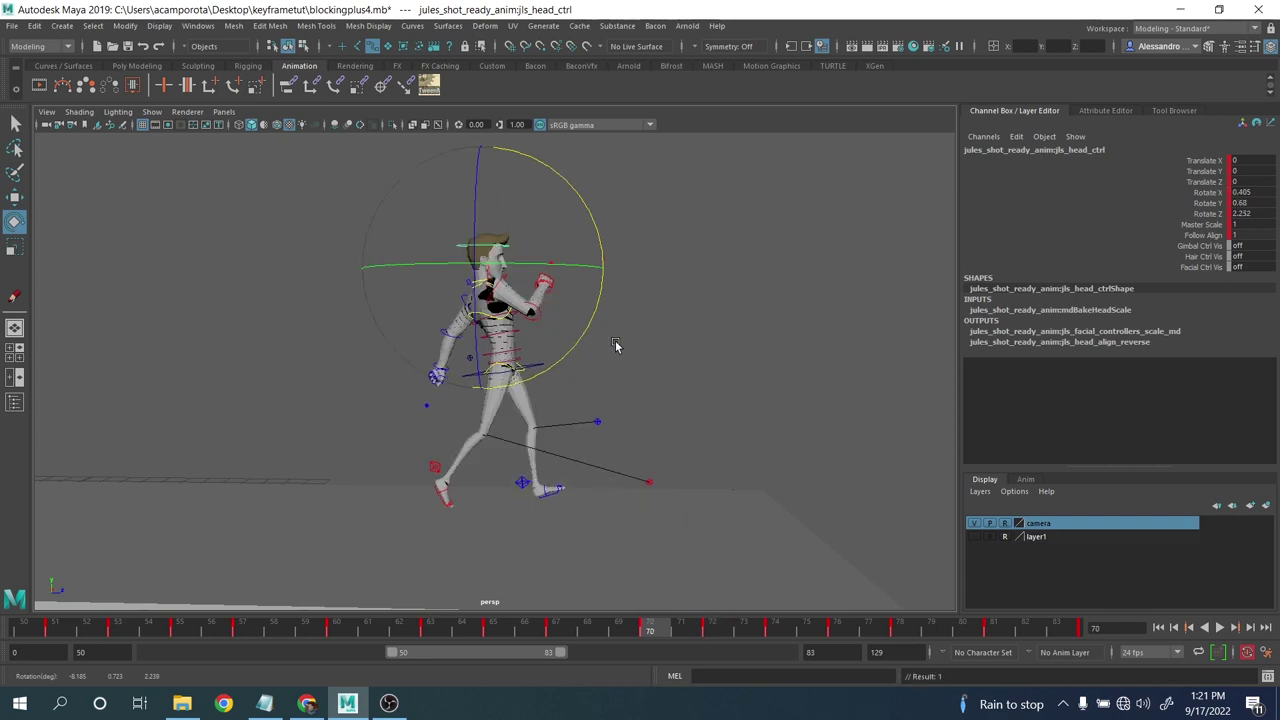
key("comma")
key("period")
key("period")
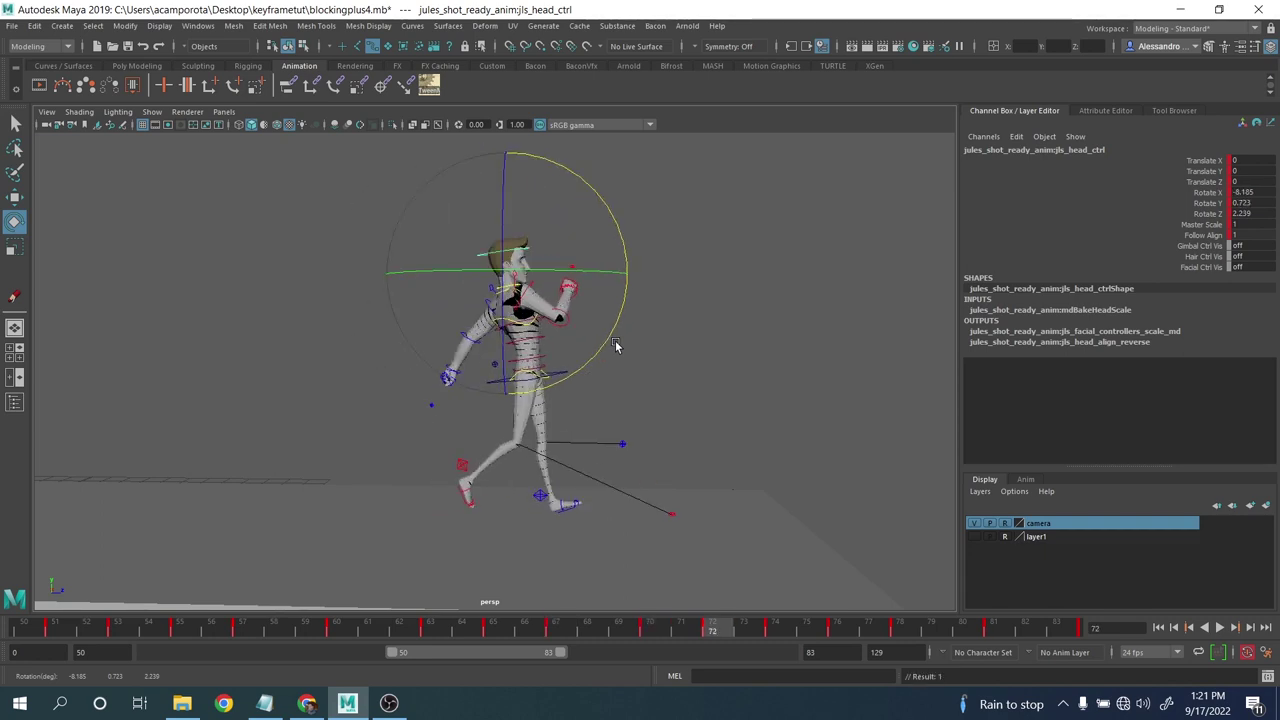
key("comma")
key("comma")
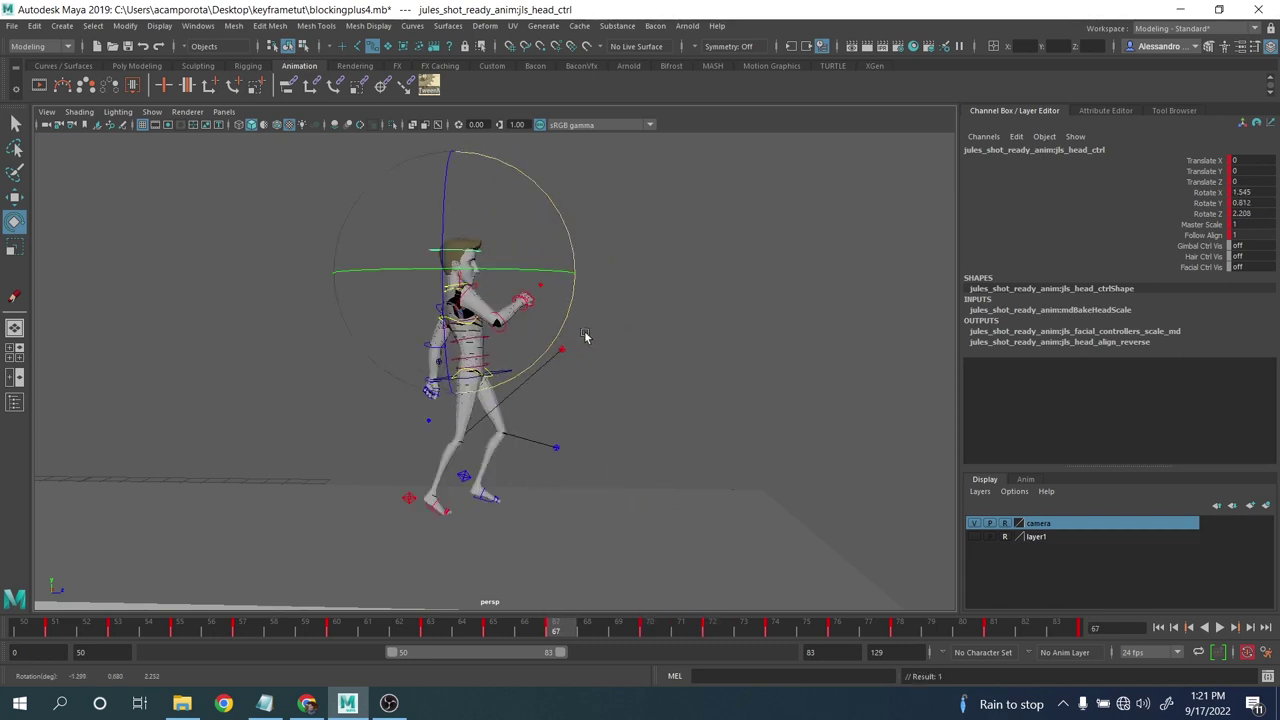
- Adjust the head control's tilt at frame 74 and rotate it to about 2.661 in Rotate X at frame 81
key("period")
key("period")
key("period")
left_click_drag(587, 337, 614, 362)
key("period")
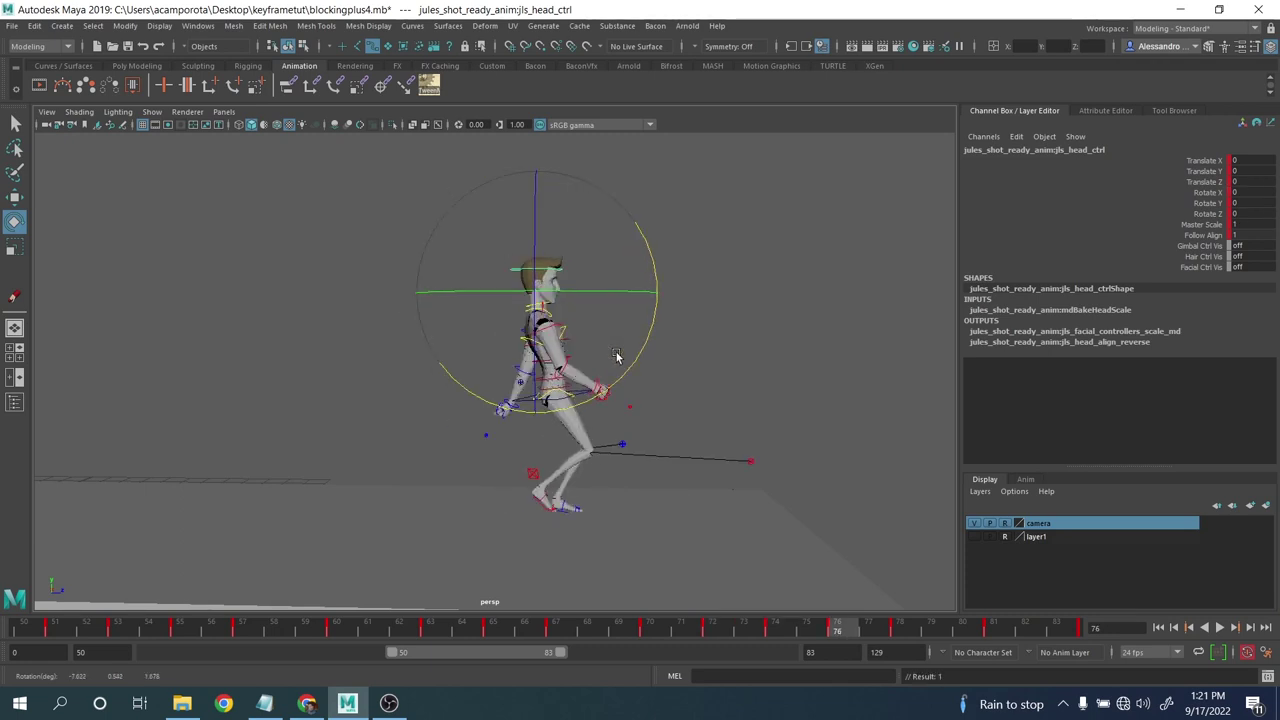
key("period")
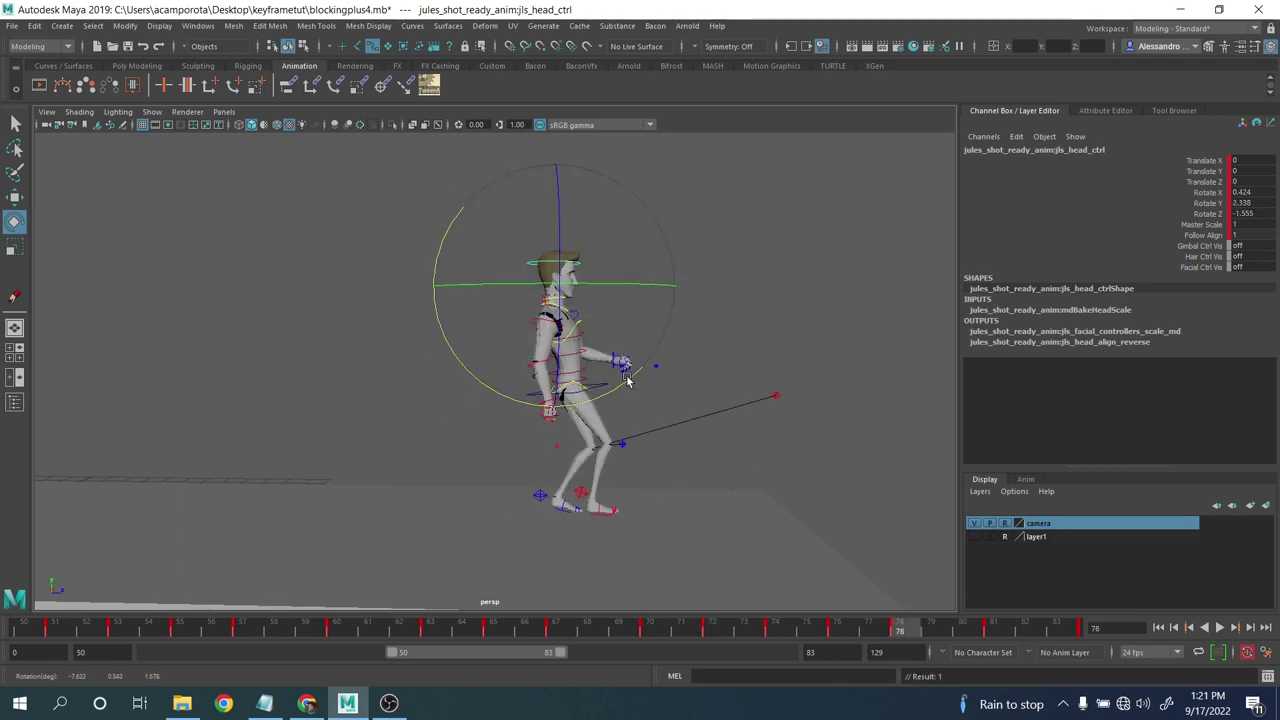
key("period")
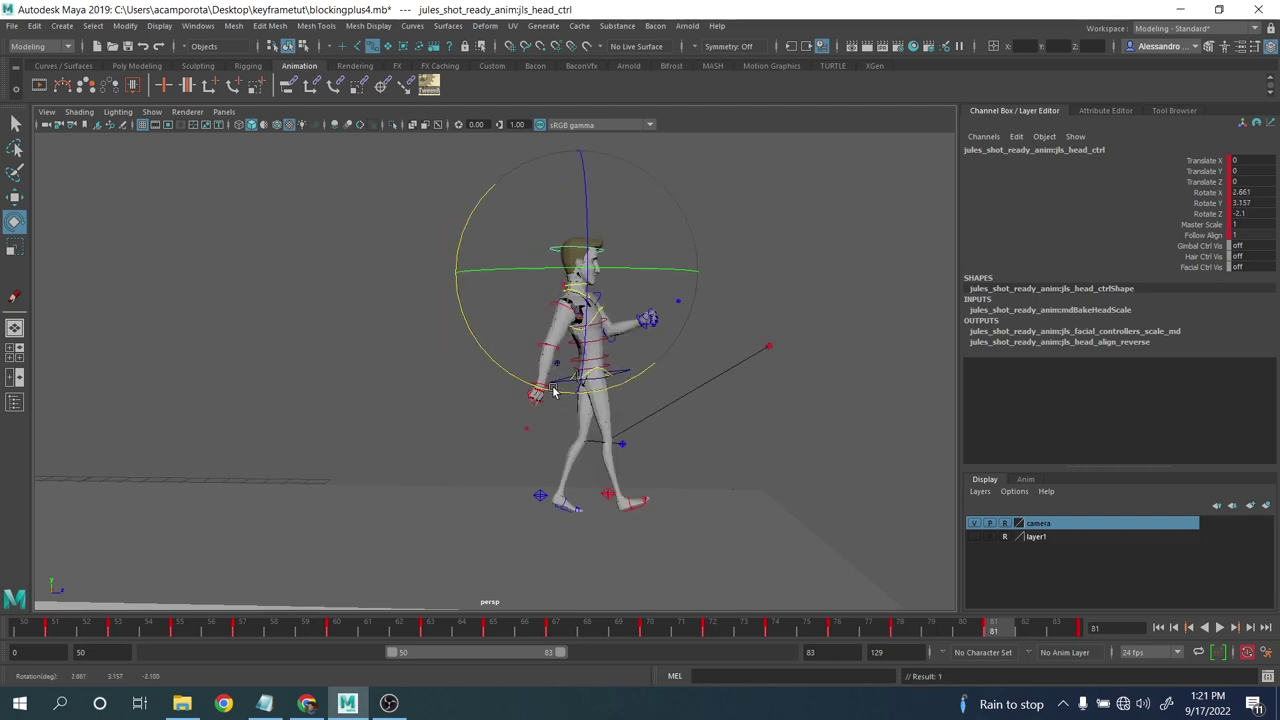
- Play back frames 81 to 99 and scrub from frame 81 to 87 to examine the next step's key poses
left_click(1223, 627)
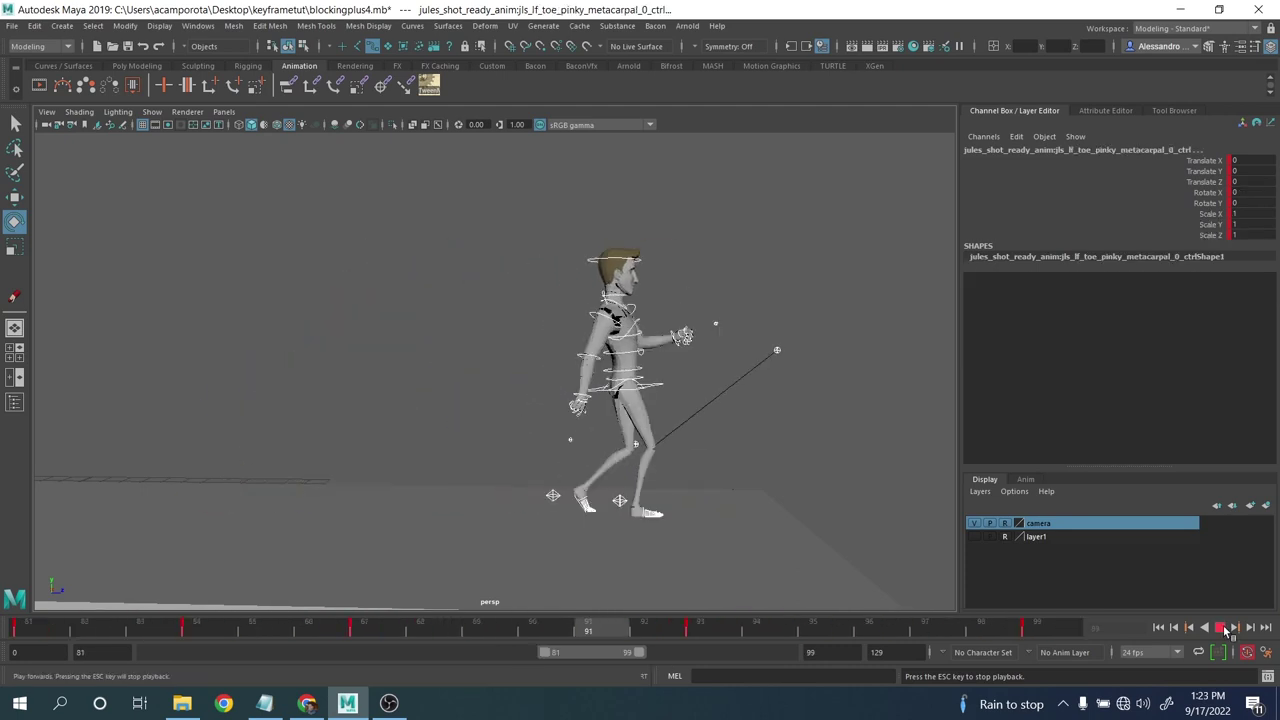
left_click(1223, 629)
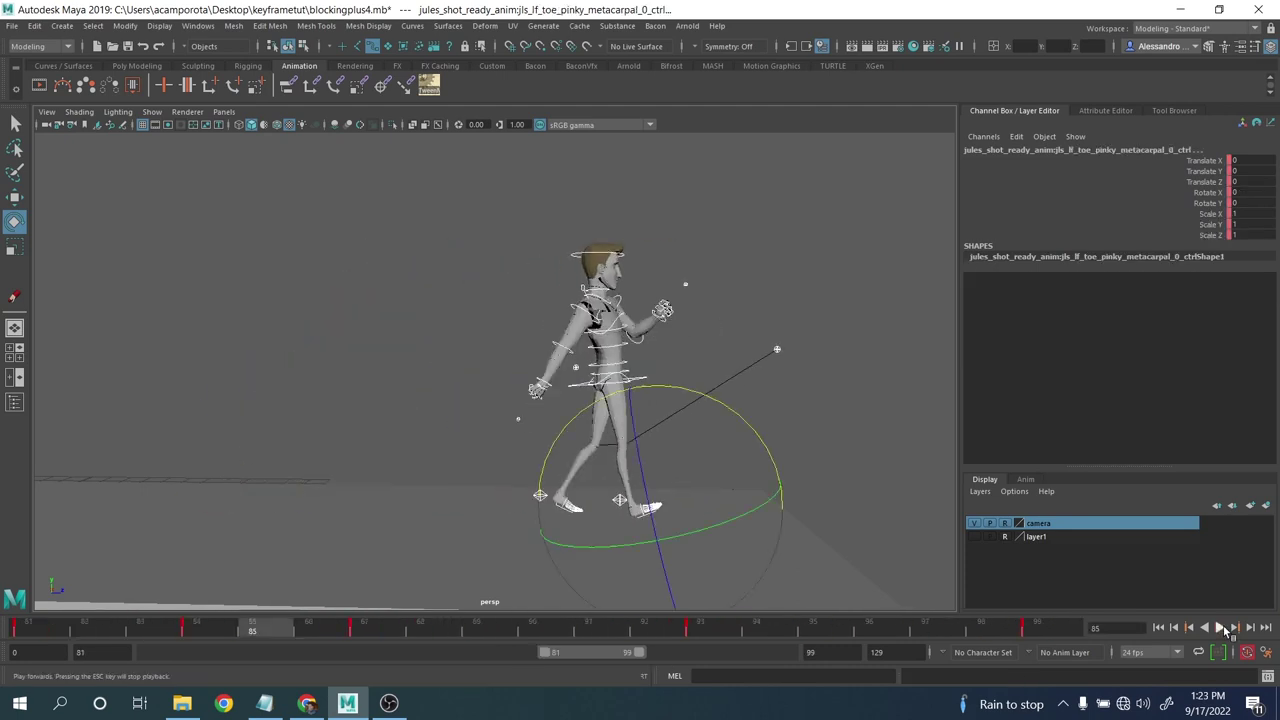
left_click(21, 630)
left_click_drag(22, 627, 391, 646)
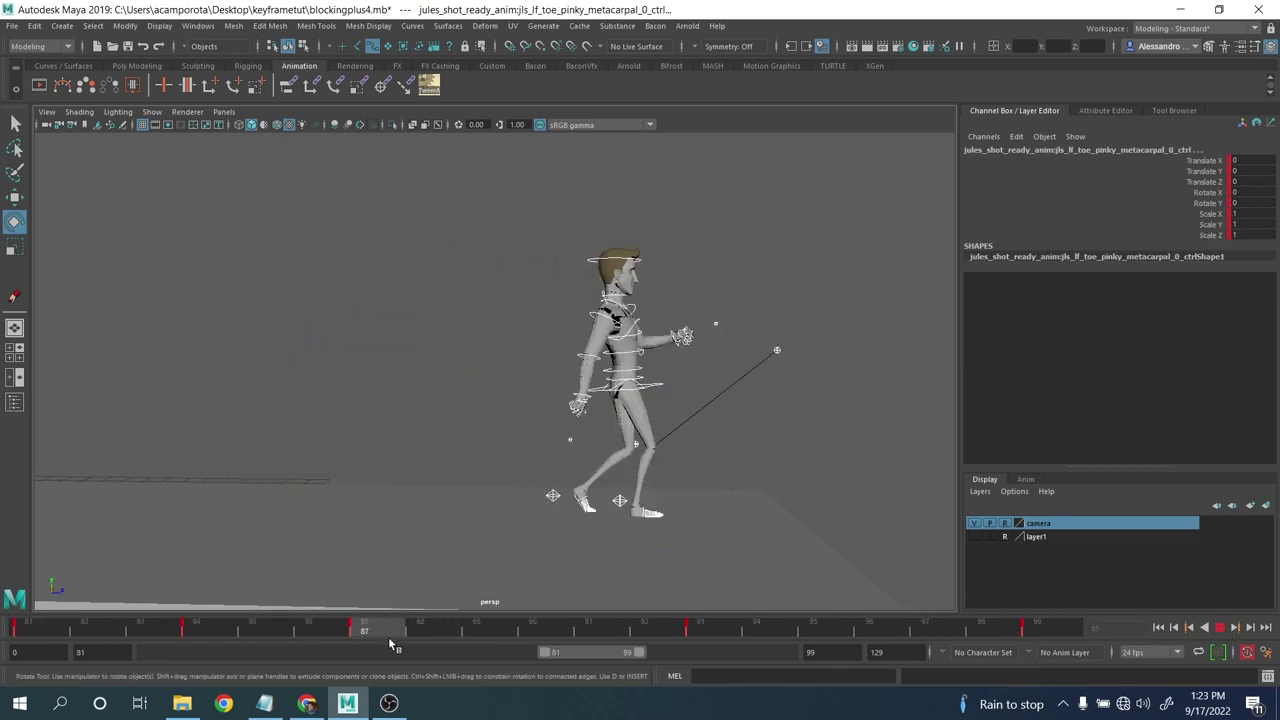
left_click(296, 180)
left_click_drag(296, 180, 980, 567)
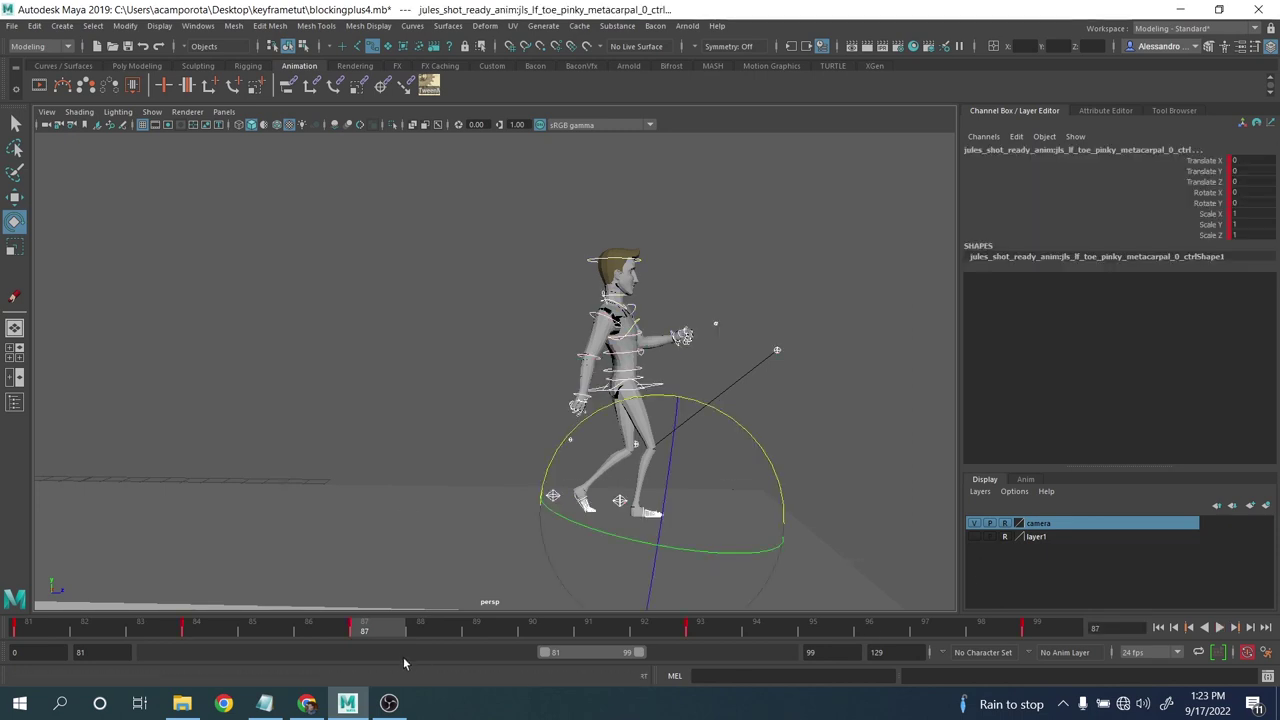
key("alt+v")
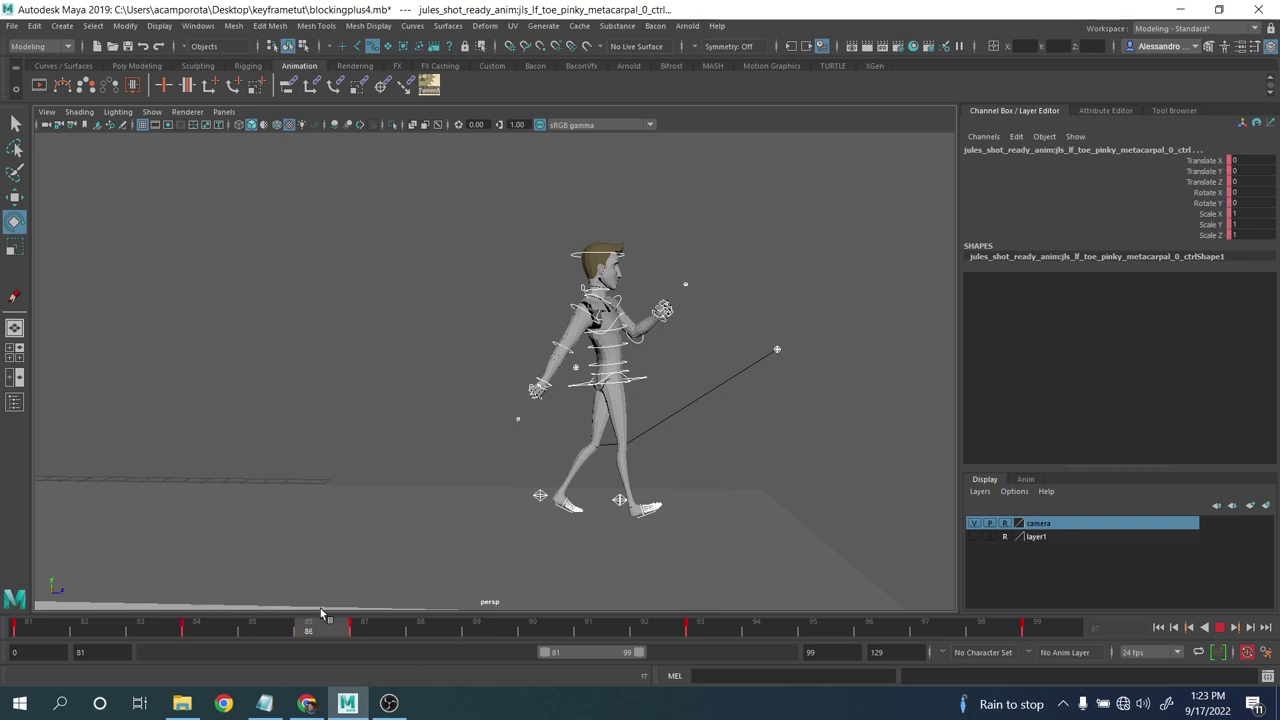
- Add a tweened in-between pose for all the character's controls at frame 90 with tweenMachine at about -4.2
left_click(552, 626)
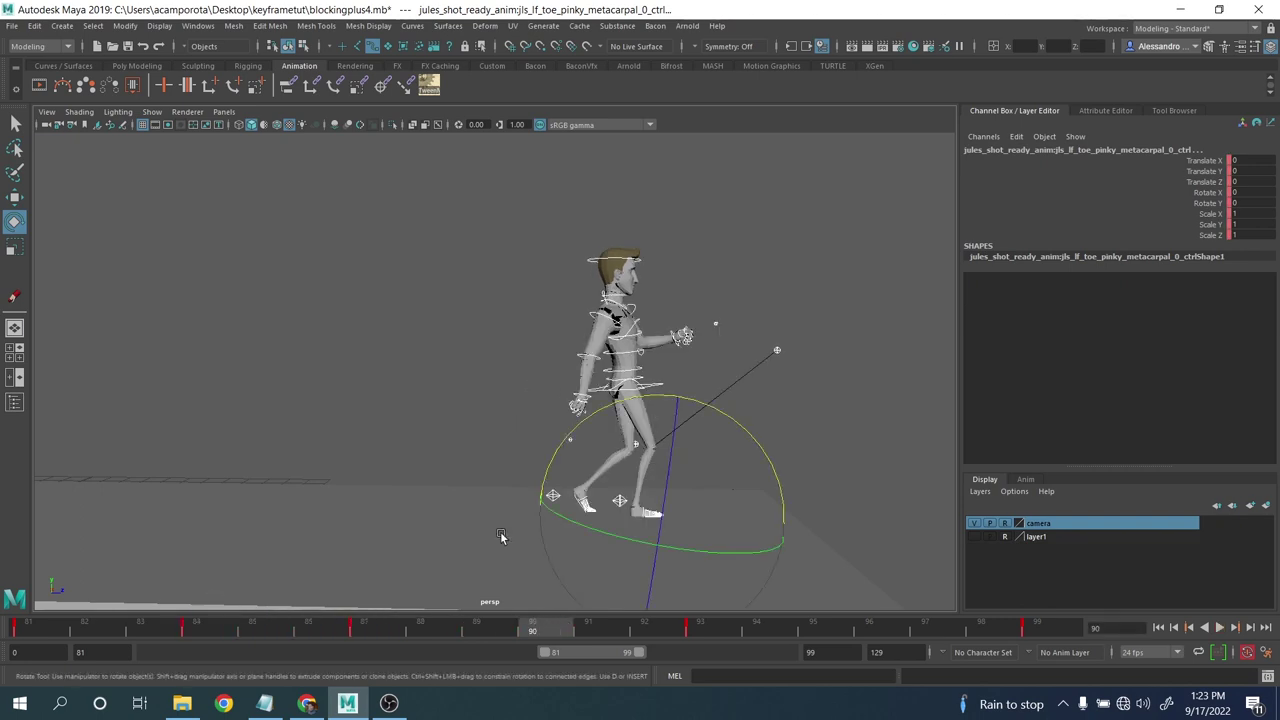
left_click(429, 86)
left_click_drag(590, 630, 704, 622)
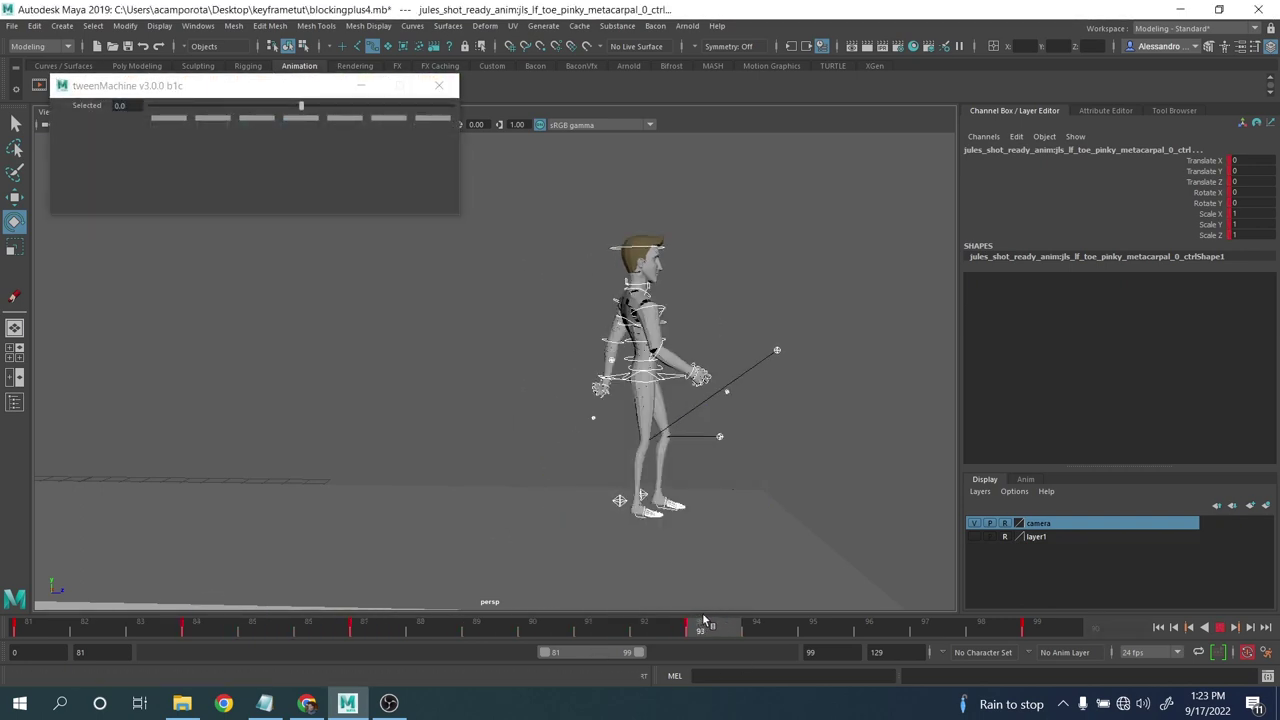
left_click_drag(433, 616, 378, 612)
mouse_move(547, 617)
left_mouse_down()
mouse_move(371, 614)
mouse_move(532, 623)
left_mouse_up()
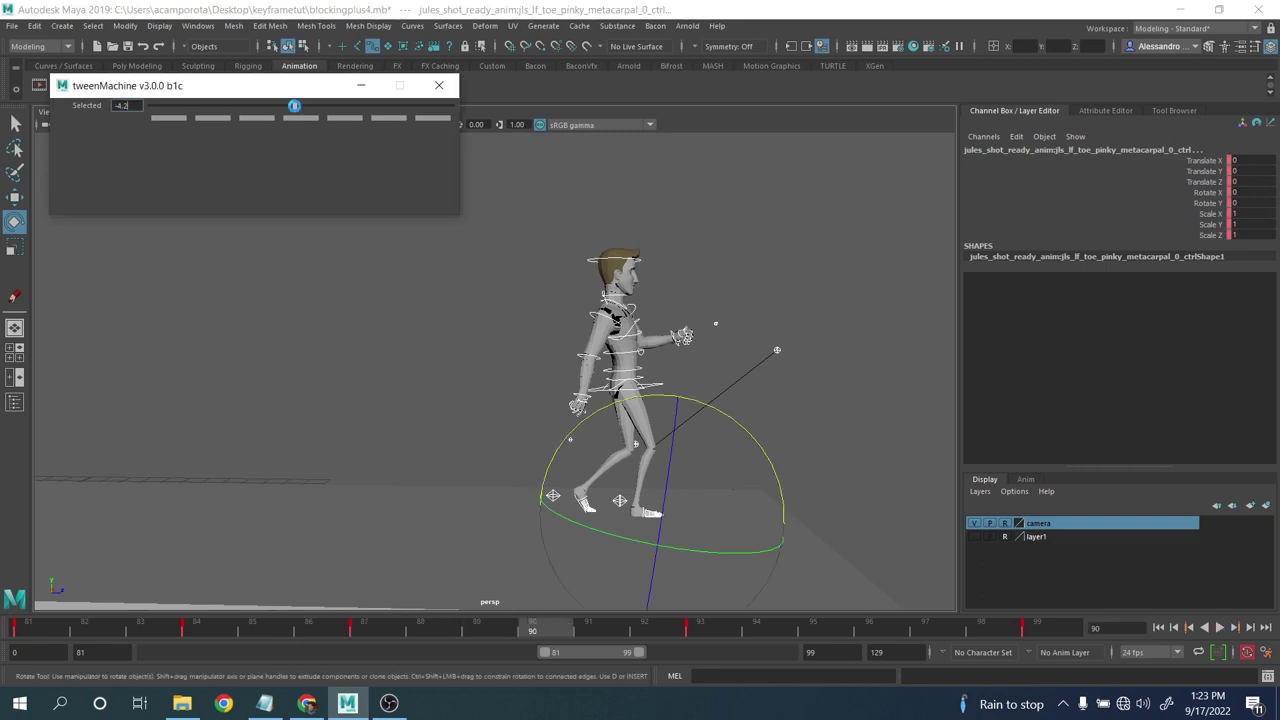
left_click_drag(297, 110, 295, 108)
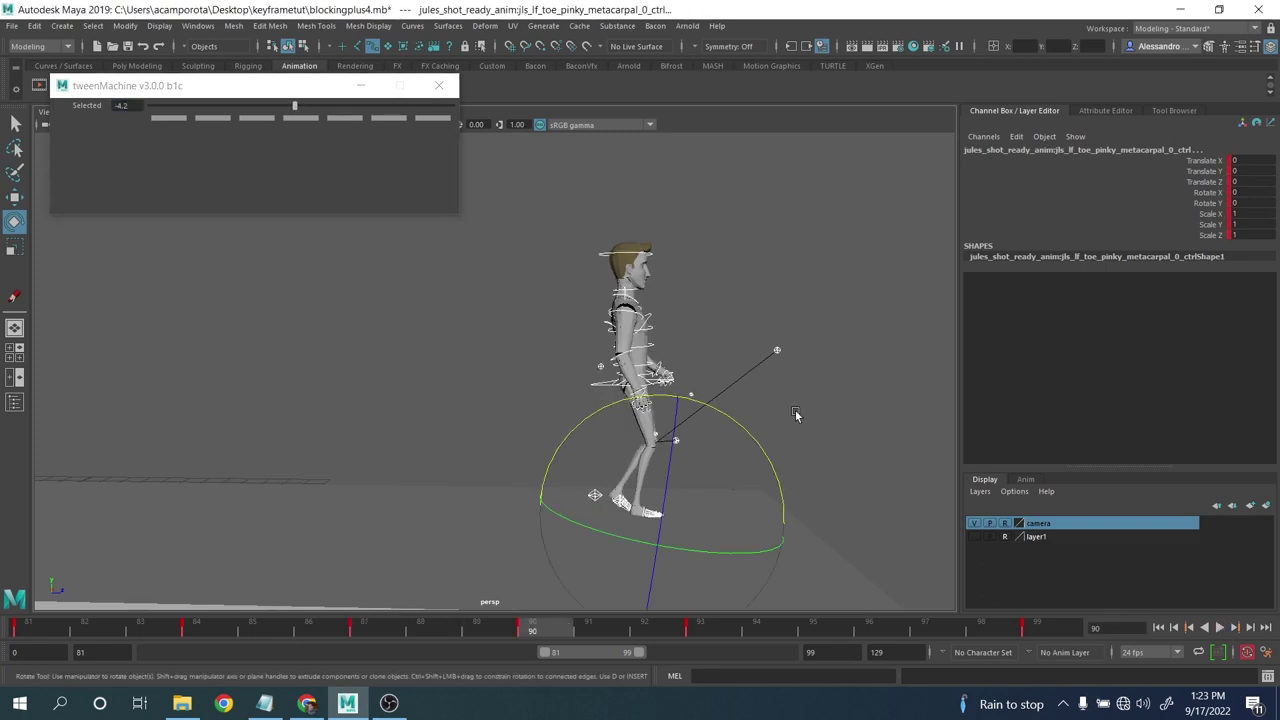
- Tween only the upper-body controls at frame 90 to about 45.9, leaving the hip and leg controls out
left_click(516, 318)
left_click_drag(486, 224, 924, 421)
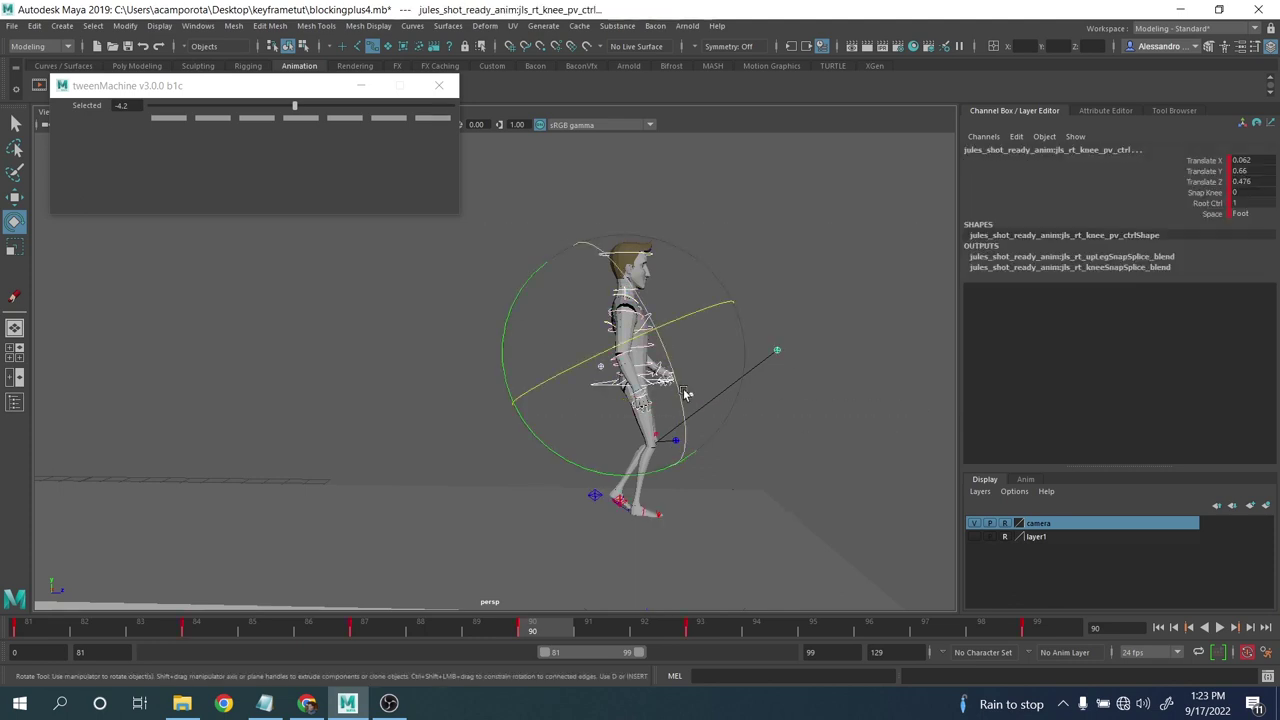
key("q")
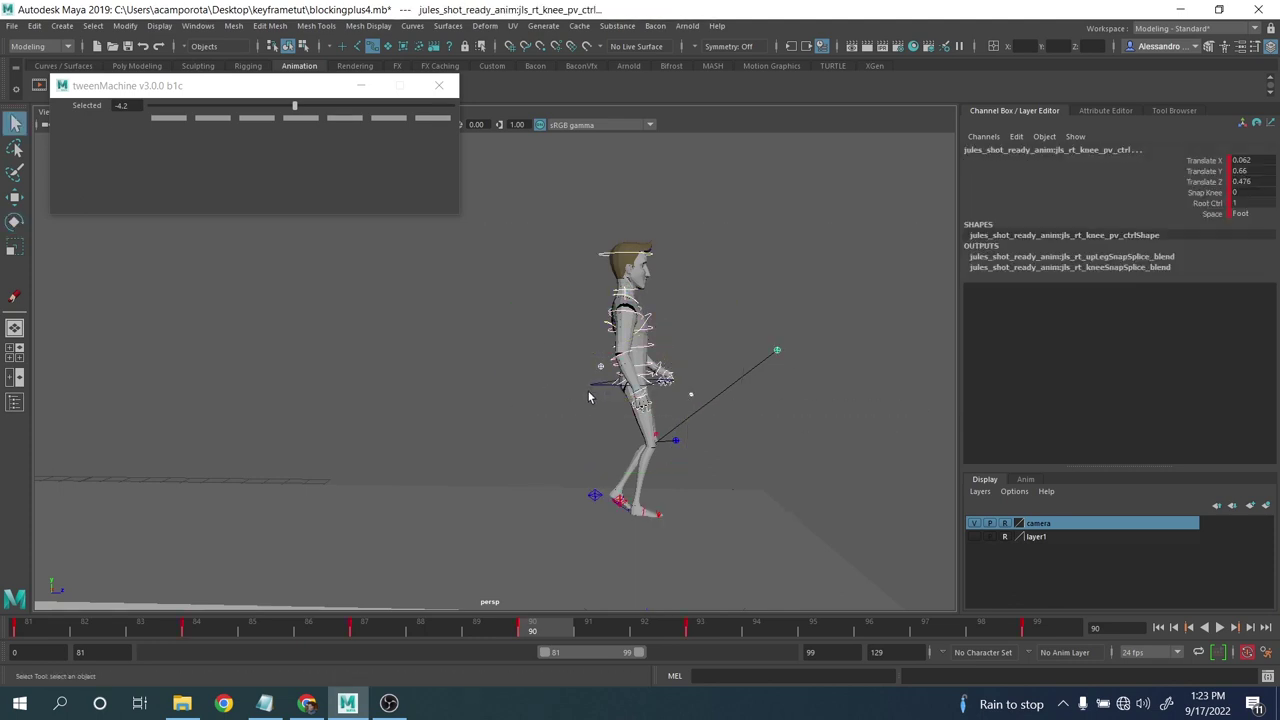
left_click(369, 109)
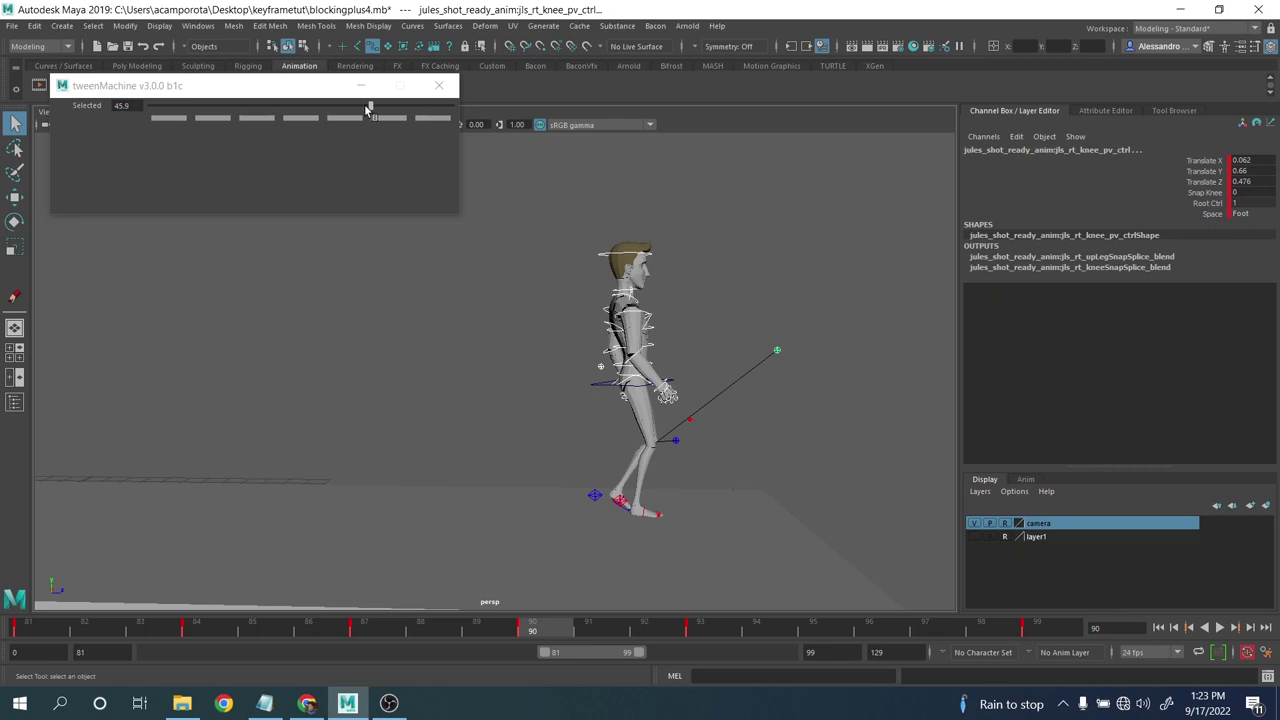
- Step back and forth through the key poses around frames 87, 90 and 93 to examine the new in-between
key("comma")
key("period")
key("period")
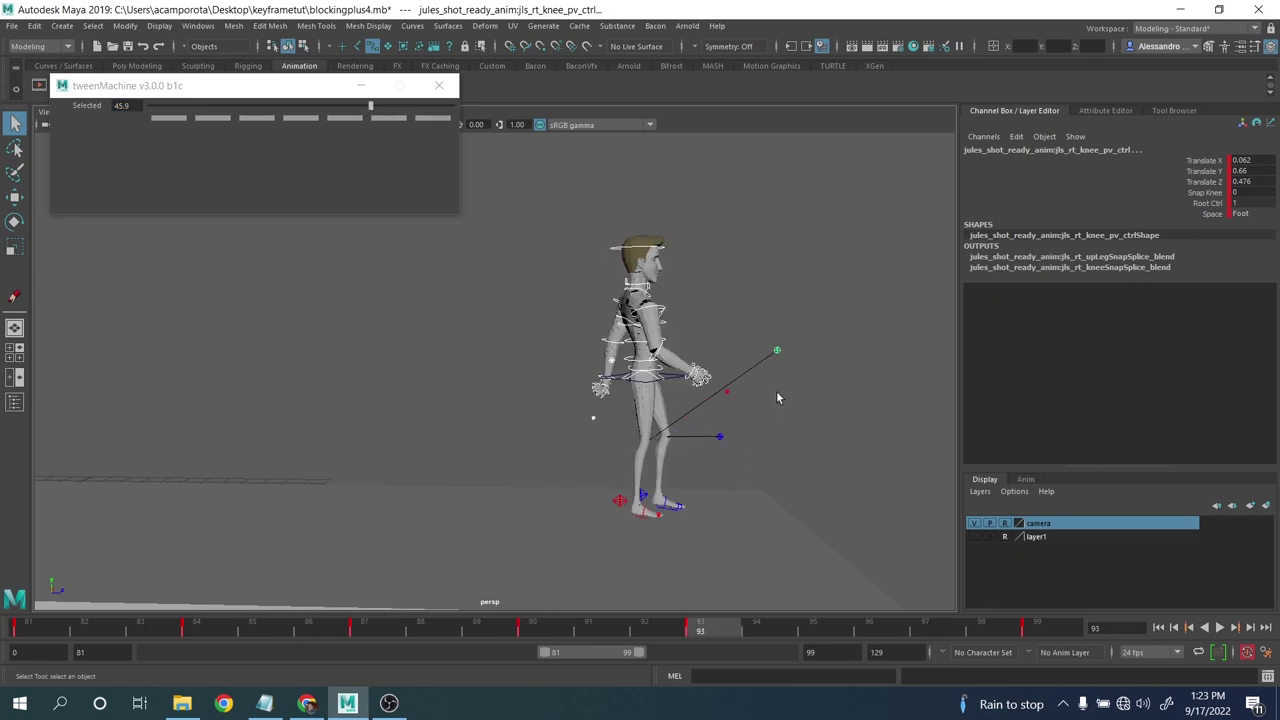
key("comma")
key("comma")
key("period")
key("comma")
key("period")
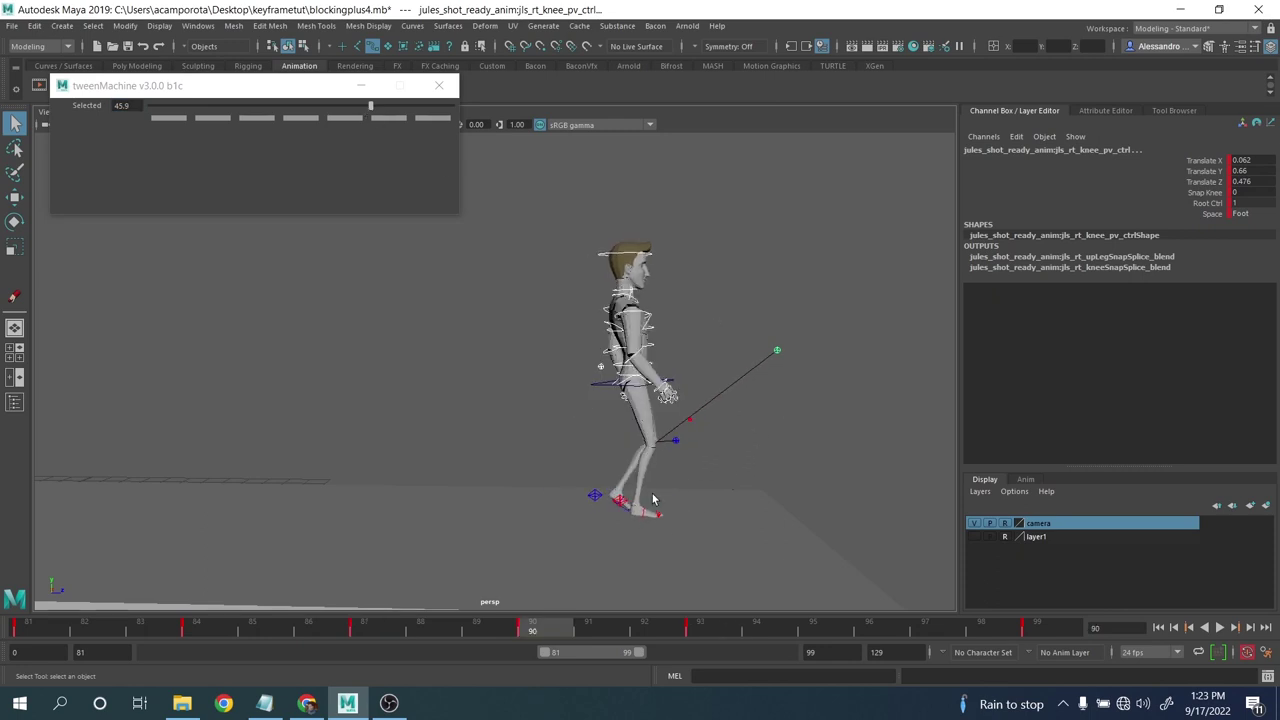
key("comma")
key("period")
key("comma")
key("period")
key("comma")
key("comma")
key("period")
key("period")
key("comma")
key("comma")
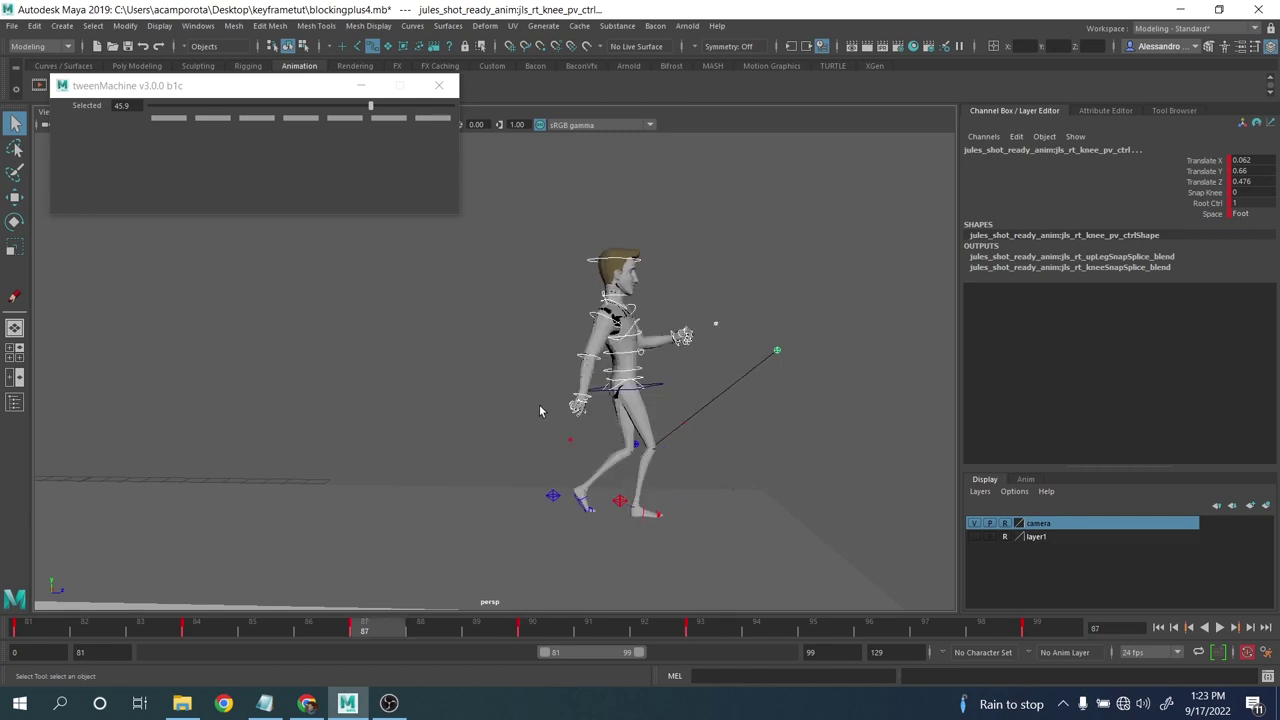
key("period")
key("comma")
key("comma")
key("period")
key("period")
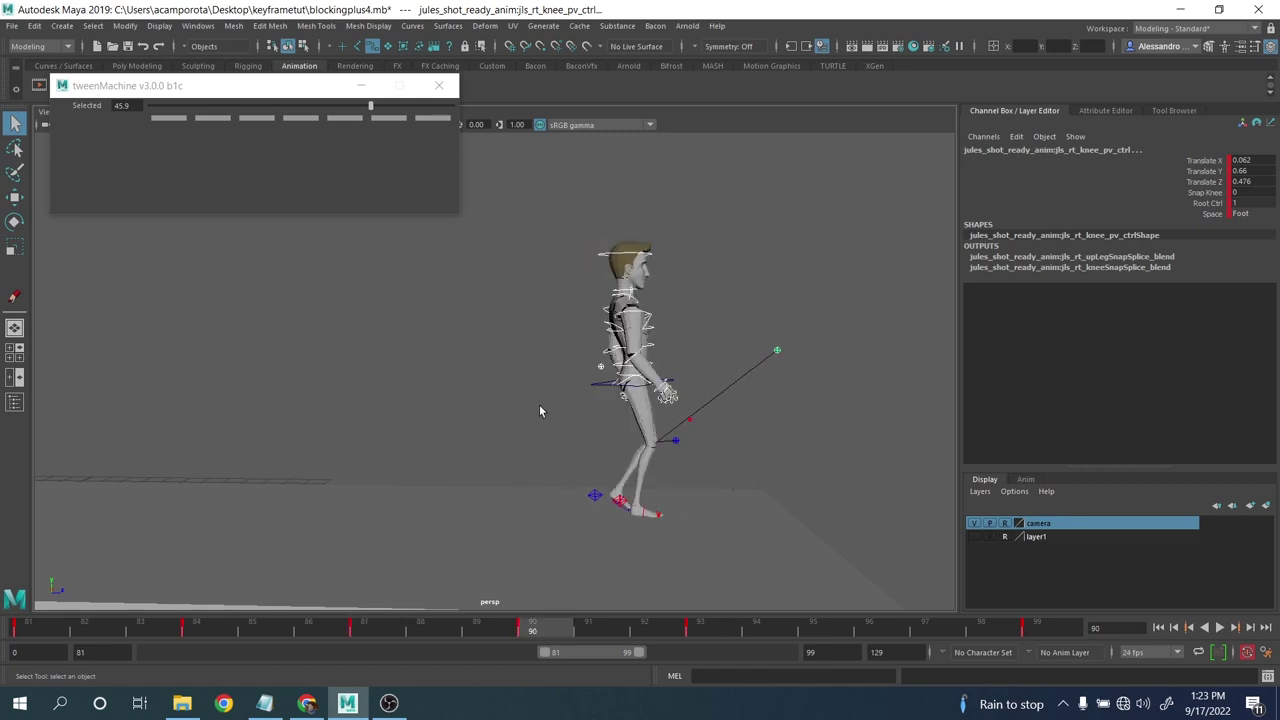
- Adjust the left elbow control and rotate the right elbow control to about -26.309 in Rotate Y at frame 90
left_click(549, 333)
left_click(605, 352)
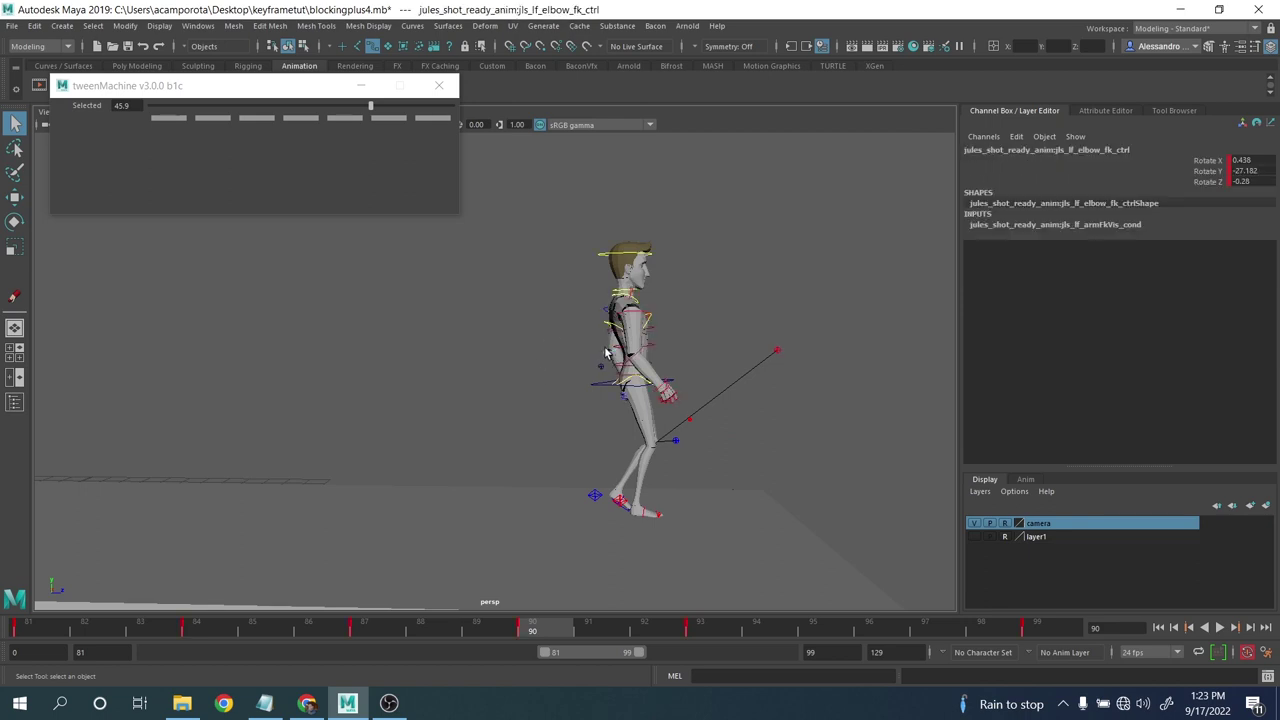
key("e")
left_click_drag(597, 228, 573, 236)
key("q")
key("e")
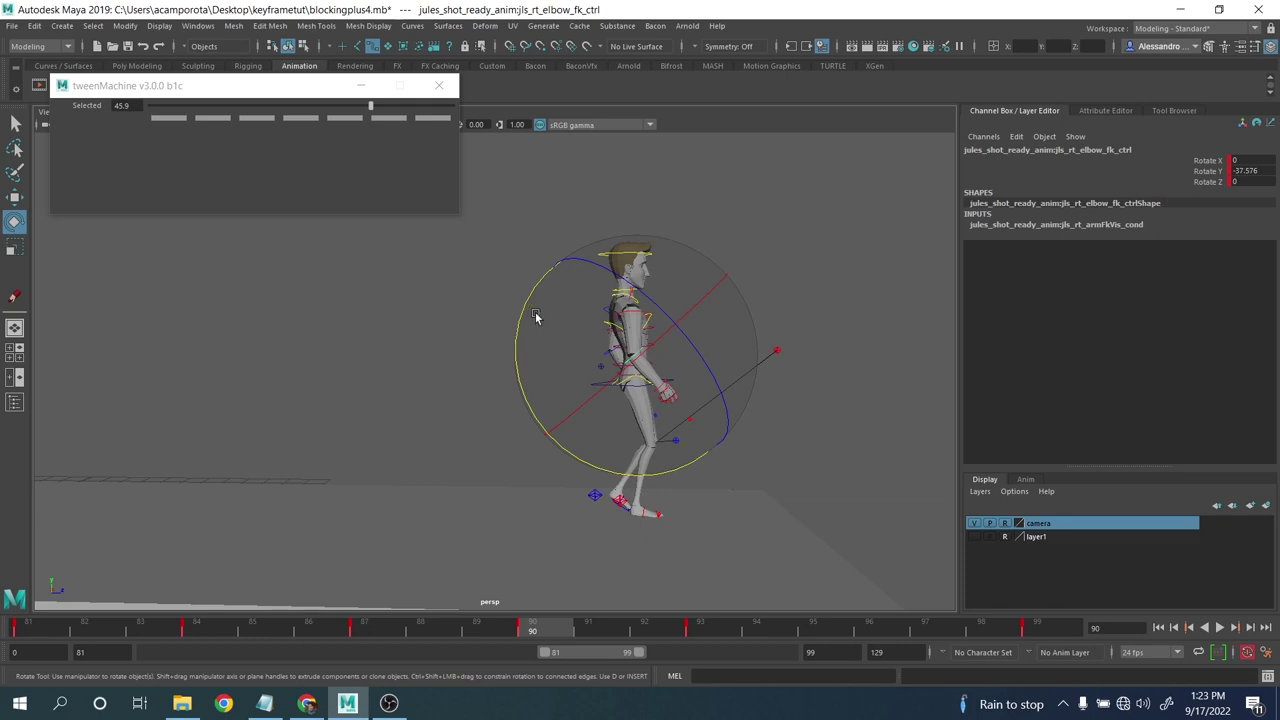
left_click_drag(535, 317, 520, 291)
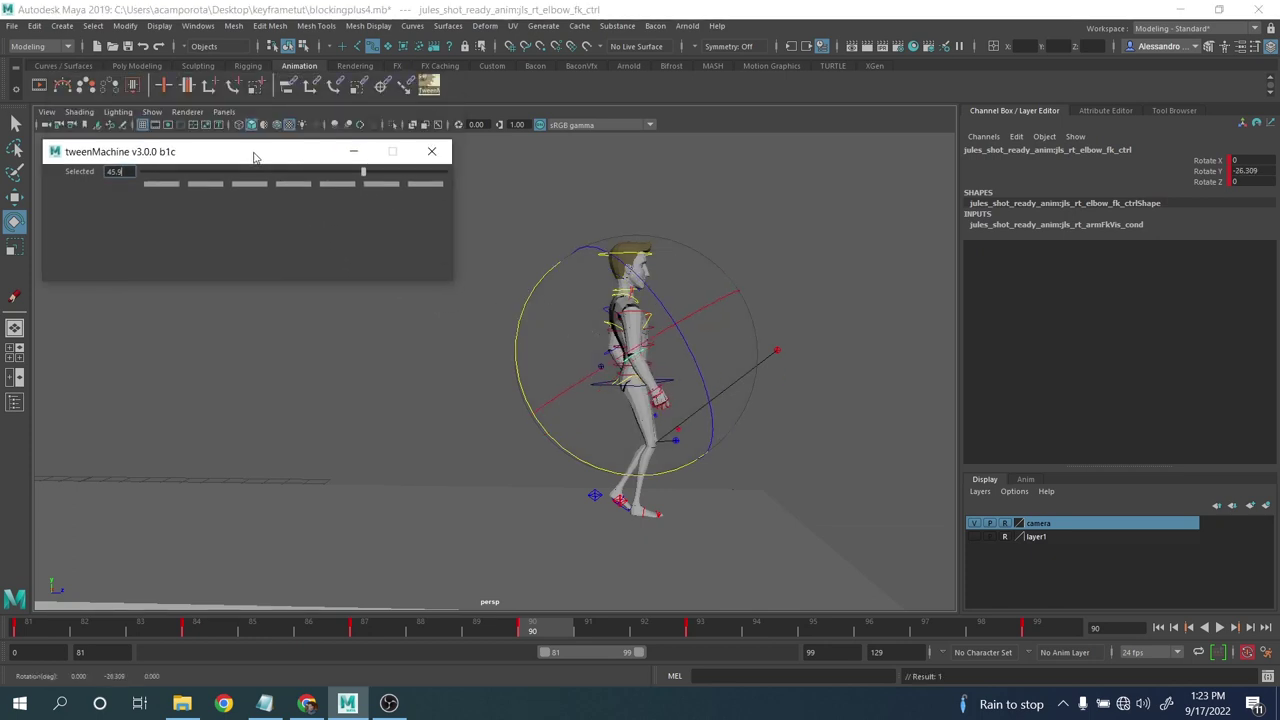
- Move the tweenMachine window aside and rotate the right and left clavicle controls at frame 90
left_click(230, 112)
mouse_move(245, 126)
left_click(393, 140)
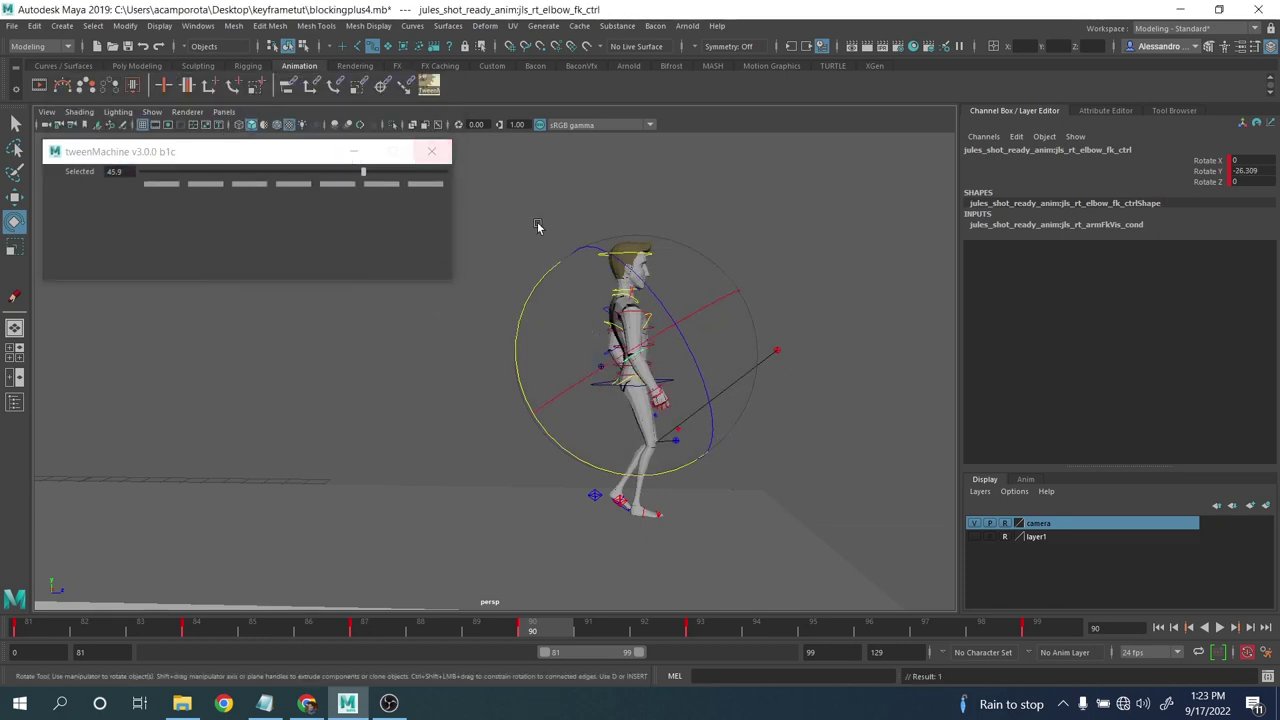
left_click_drag(635, 307, 546, 311, "alt")
middle_click_drag(297, 326, 343, 349, "alt")
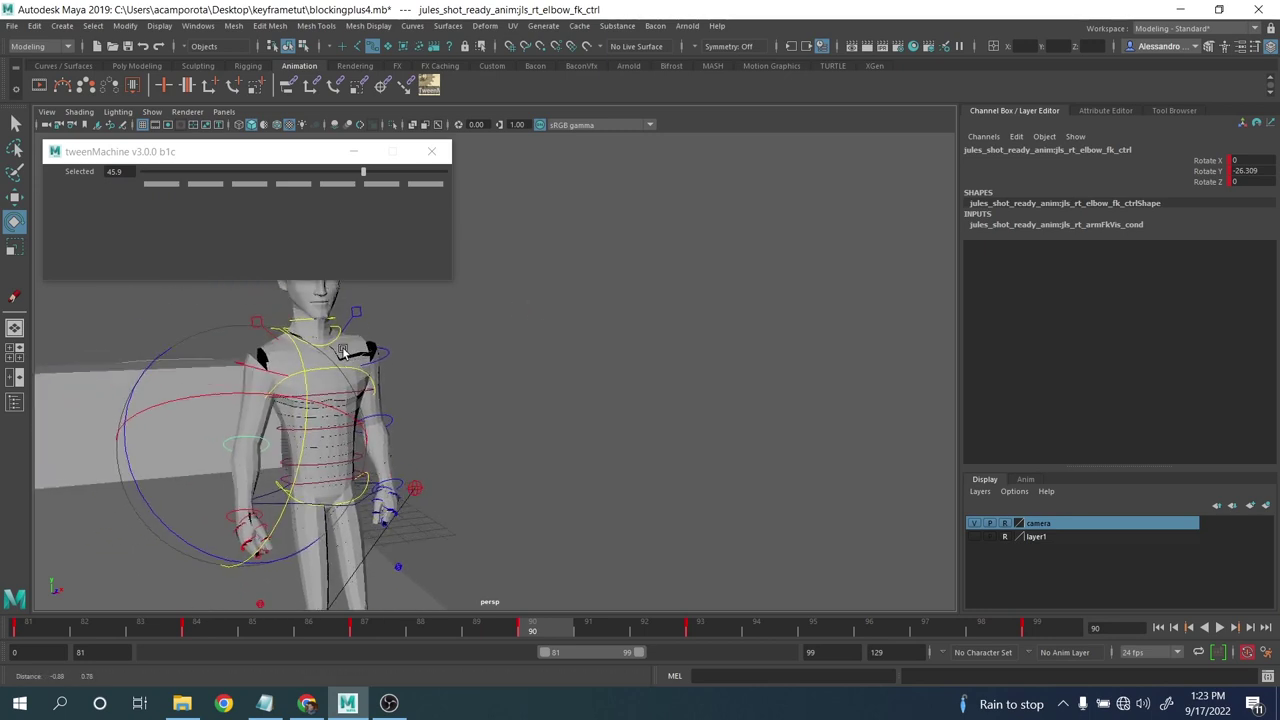
key("q")
left_click(257, 326)
key("e")
left_click_drag(203, 322, 462, 472)
key("q")
left_click(358, 317)
key("e")
middle_click_drag(462, 472, 337, 486, "alt")
right_click_drag(337, 486, 434, 517, "alt")
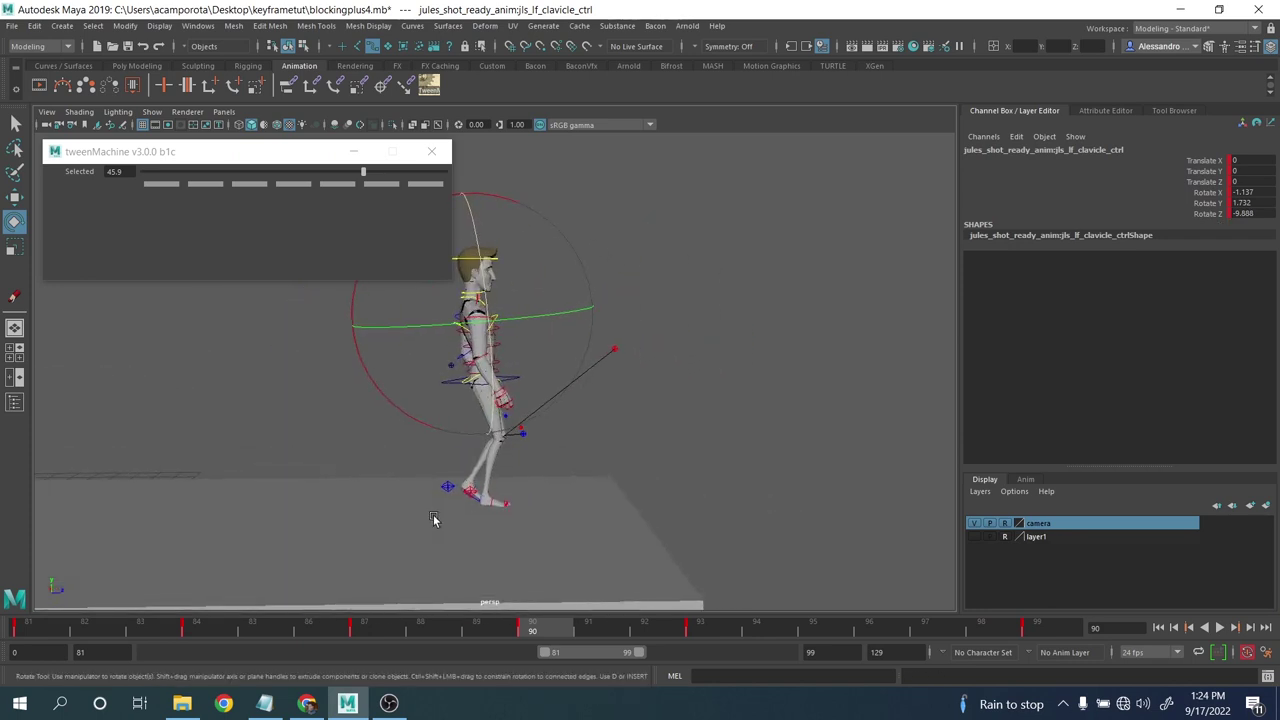
- Compare the poses at frames 87 and 90 and reduce the right foot control's Foot Roll to about 0.538 at frame 90
left_click_drag(434, 517, 440, 508, "alt")
key("comma")
key("period")
key("comma")
key("period")
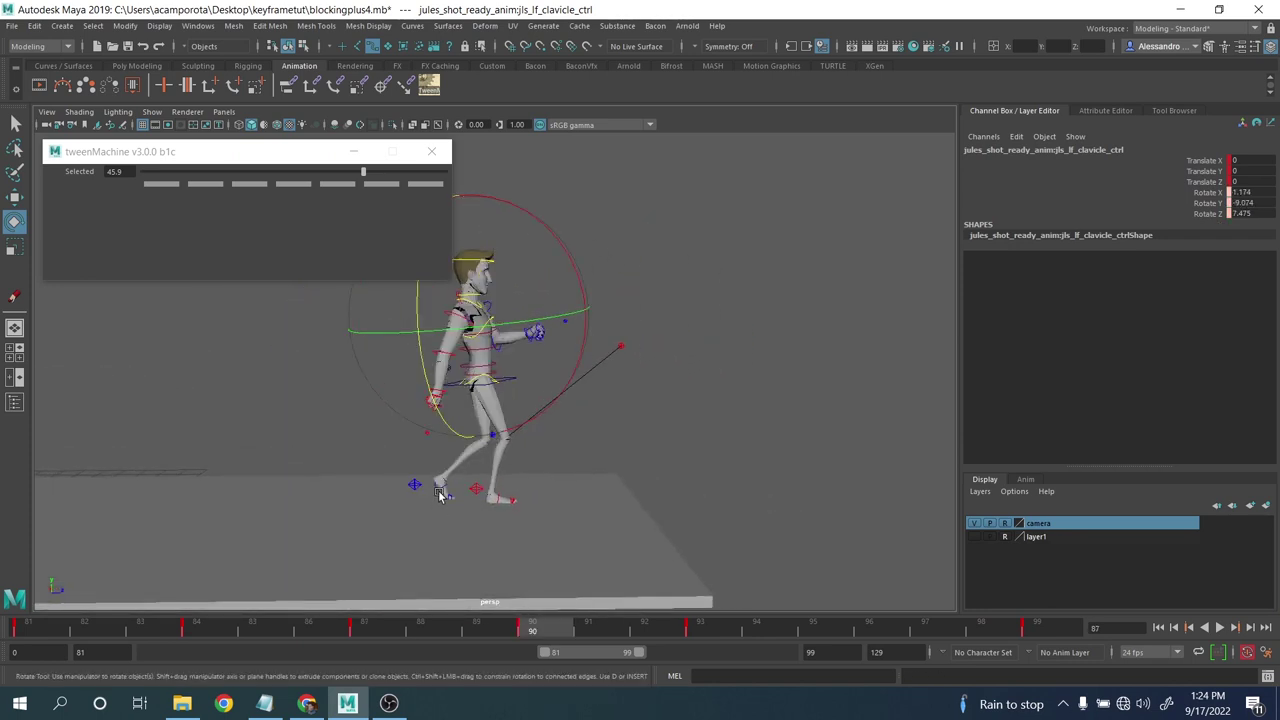
key("period")
key("comma")
left_click(476, 490)
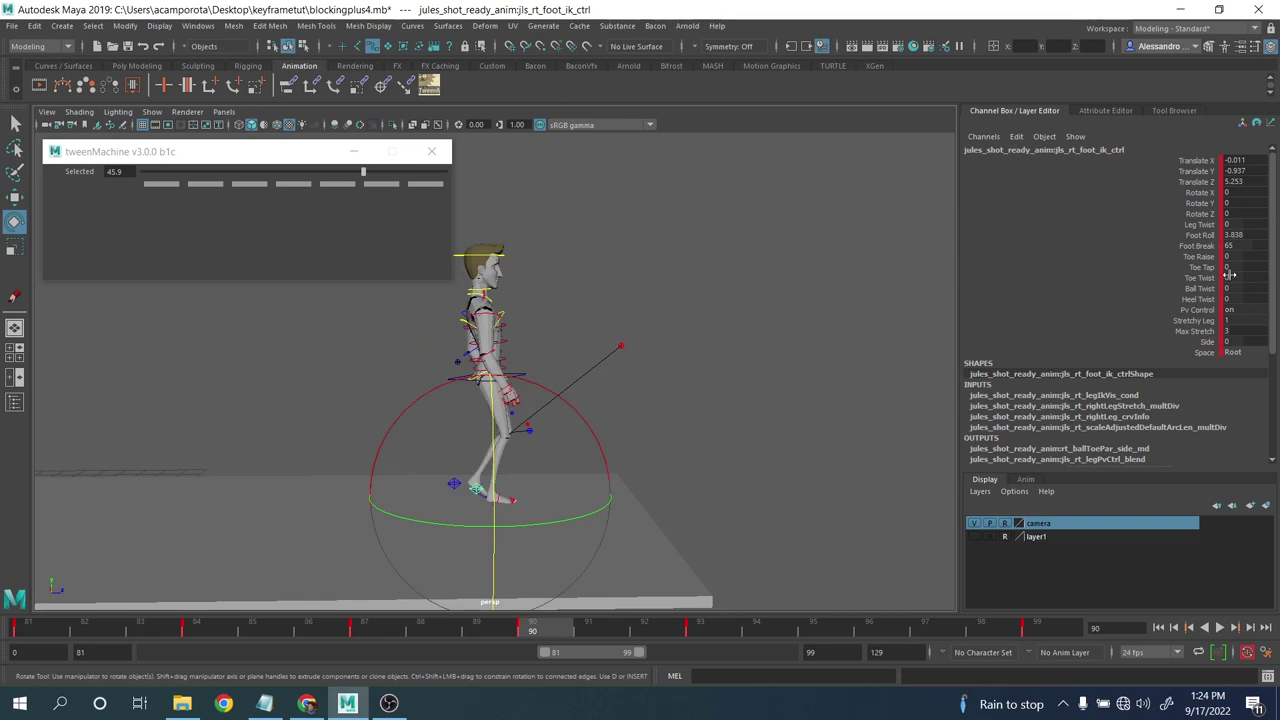
left_click(1198, 235)
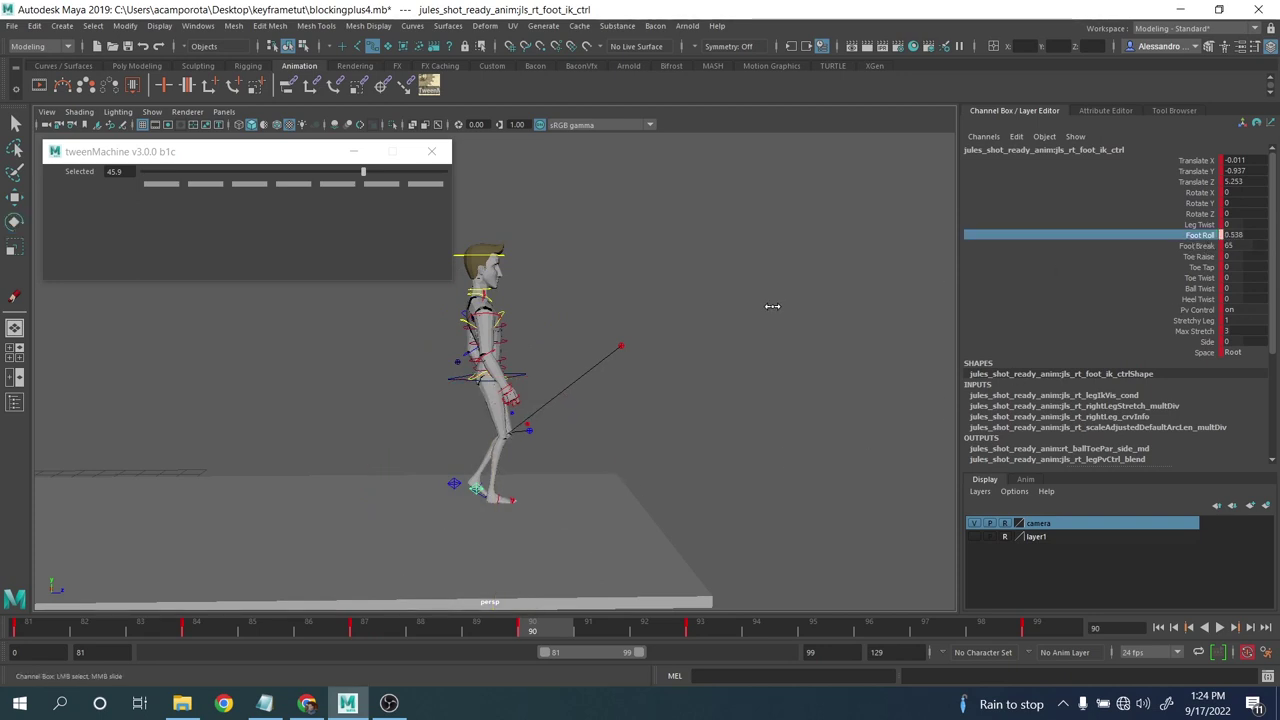
key("comma")
key("period")
- Move the left foot IK control to about -0.869 in Translate Y and 5.113 in Translate Z at frame 90
left_click(454, 486)
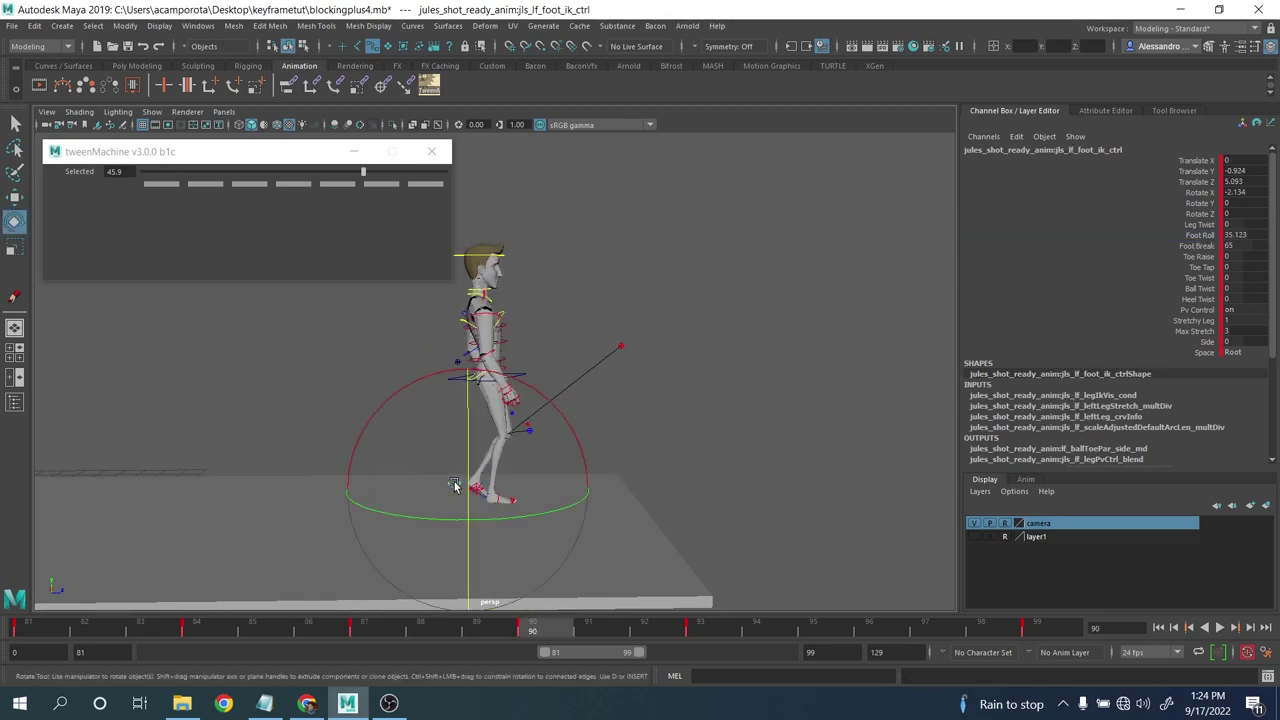
key("w")
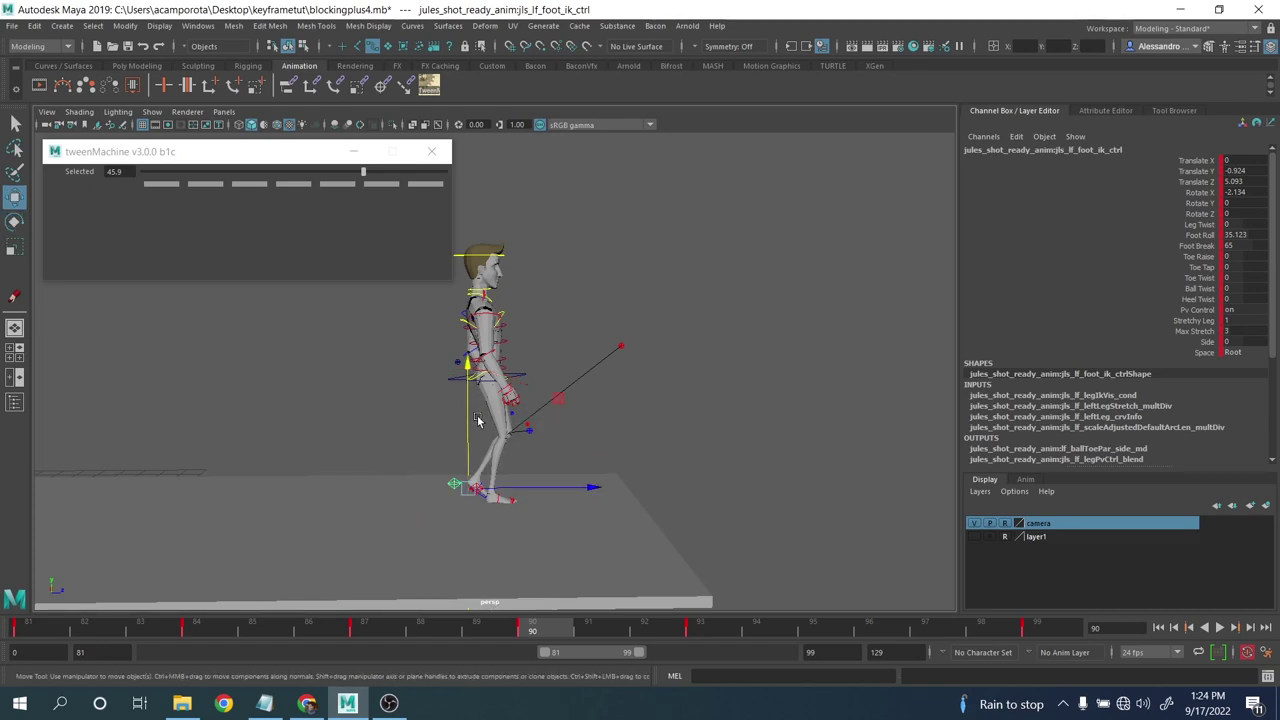
middle_click_drag(557, 398, 557, 391)
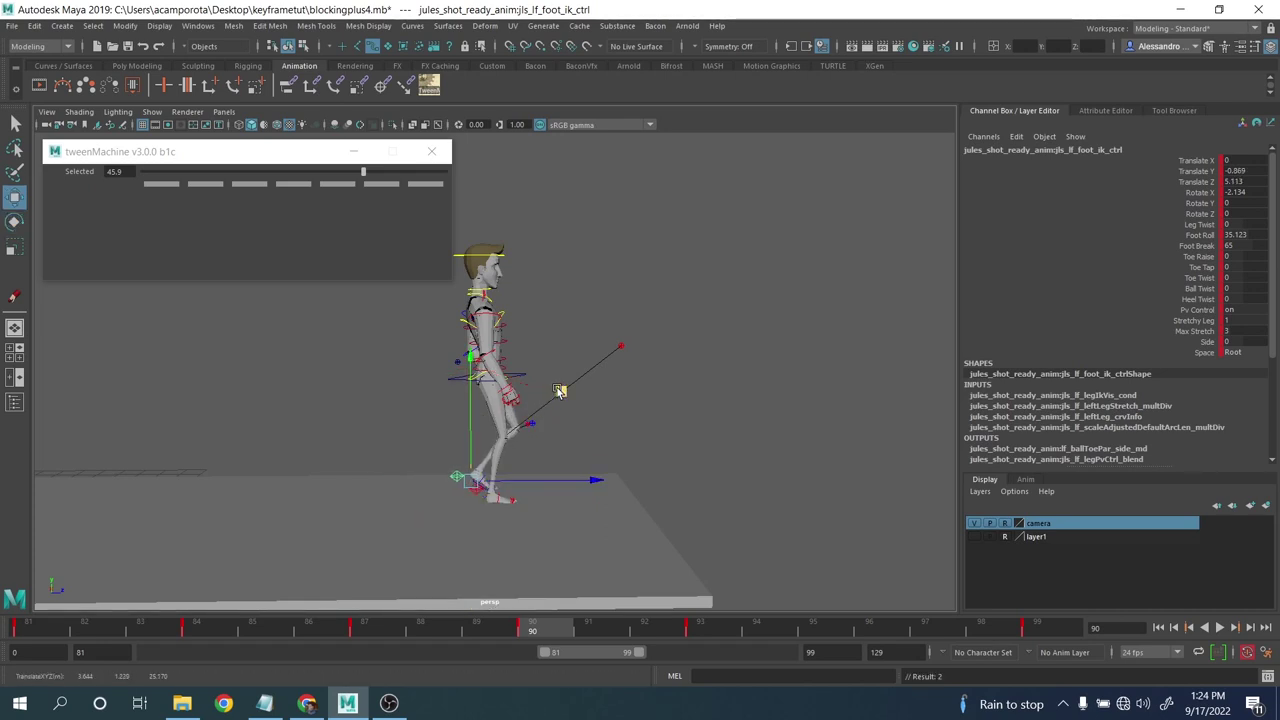
- Step through the key poses from frame 87 to 93 to examine the left foot's path
key(".")
key(".")
key(".")
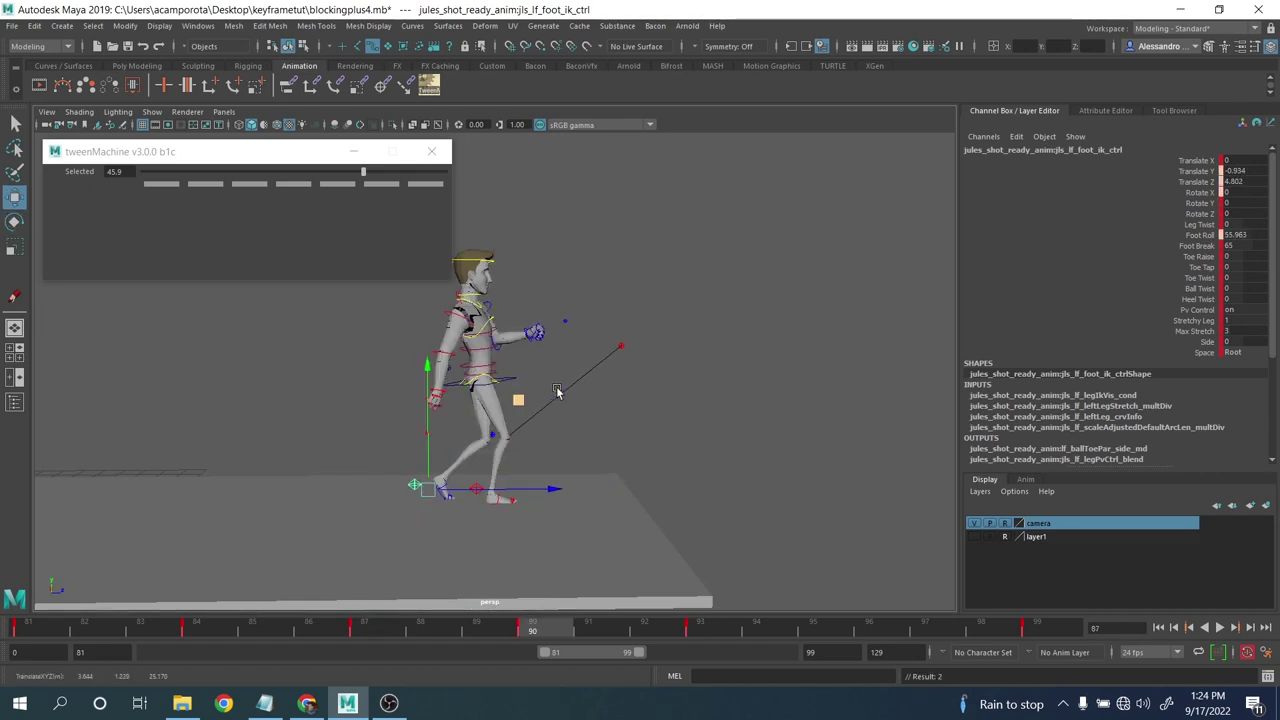
key(".")
key(".")
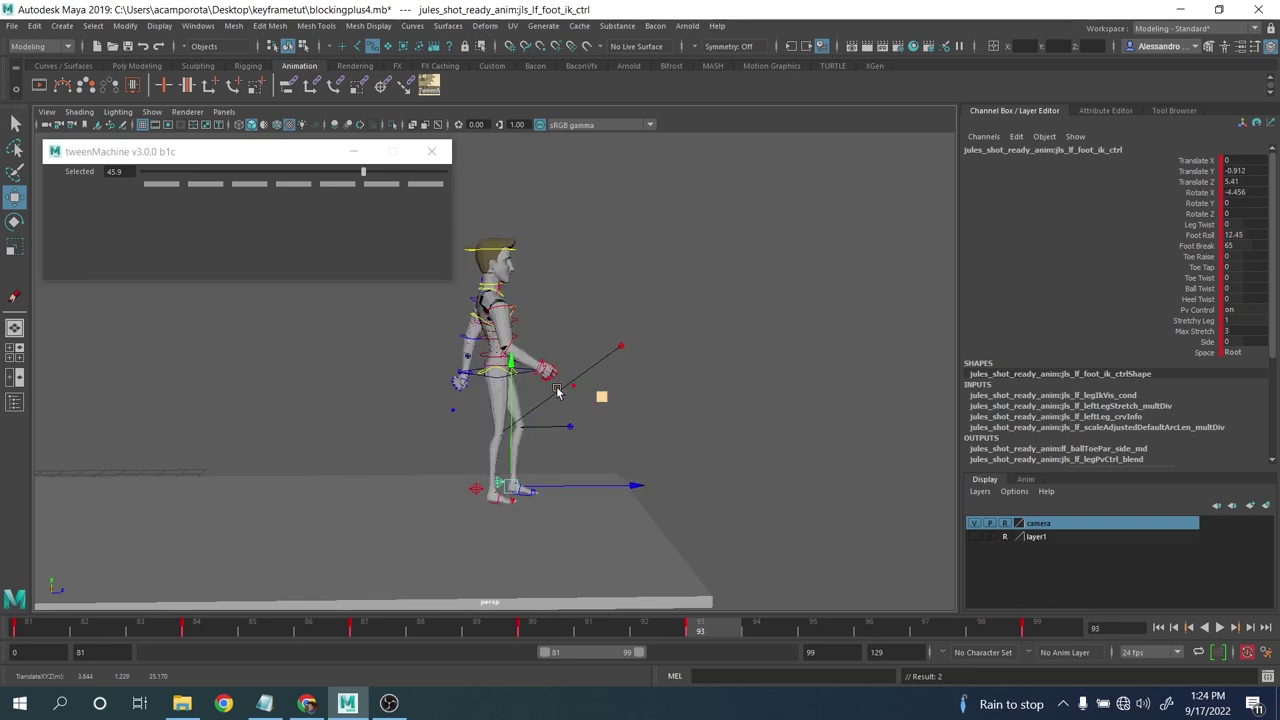
key(".")
key(".")
key(".")
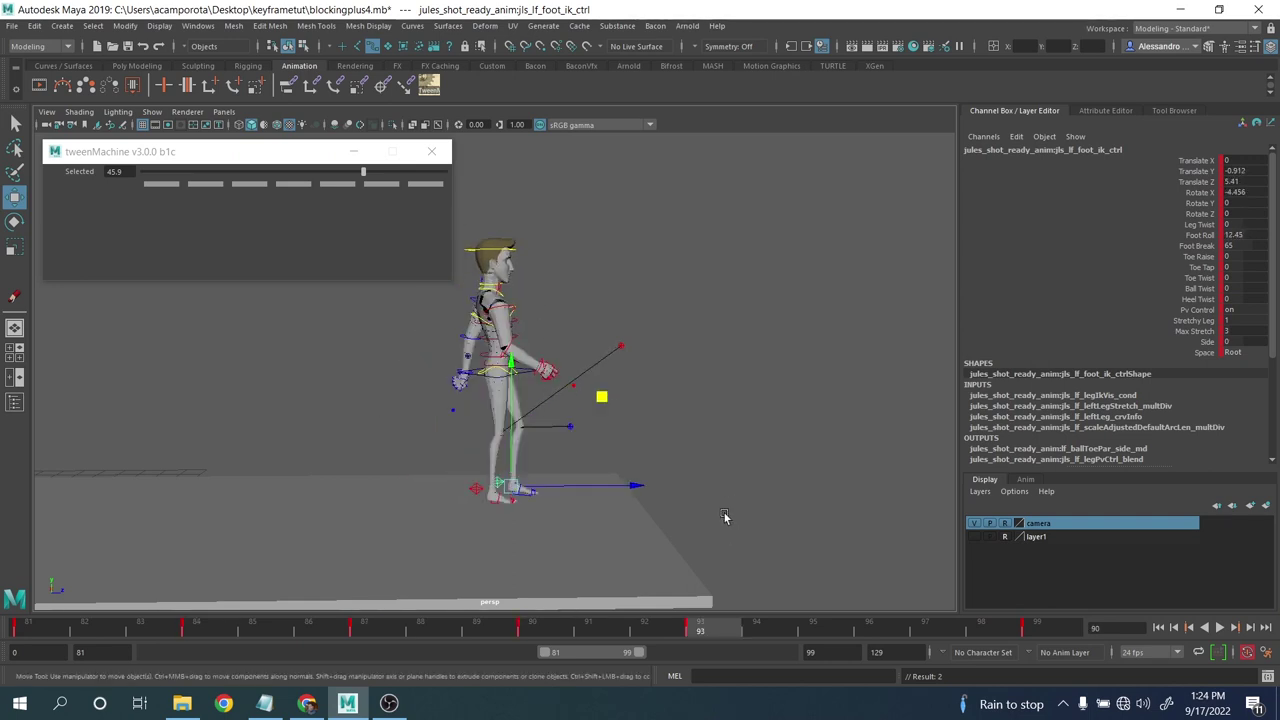
- Move the tweenMachine window aside and add a tweened pose for all controls at frame 96 at about 17.5
left_click_drag(288, 155, 1025, 150)
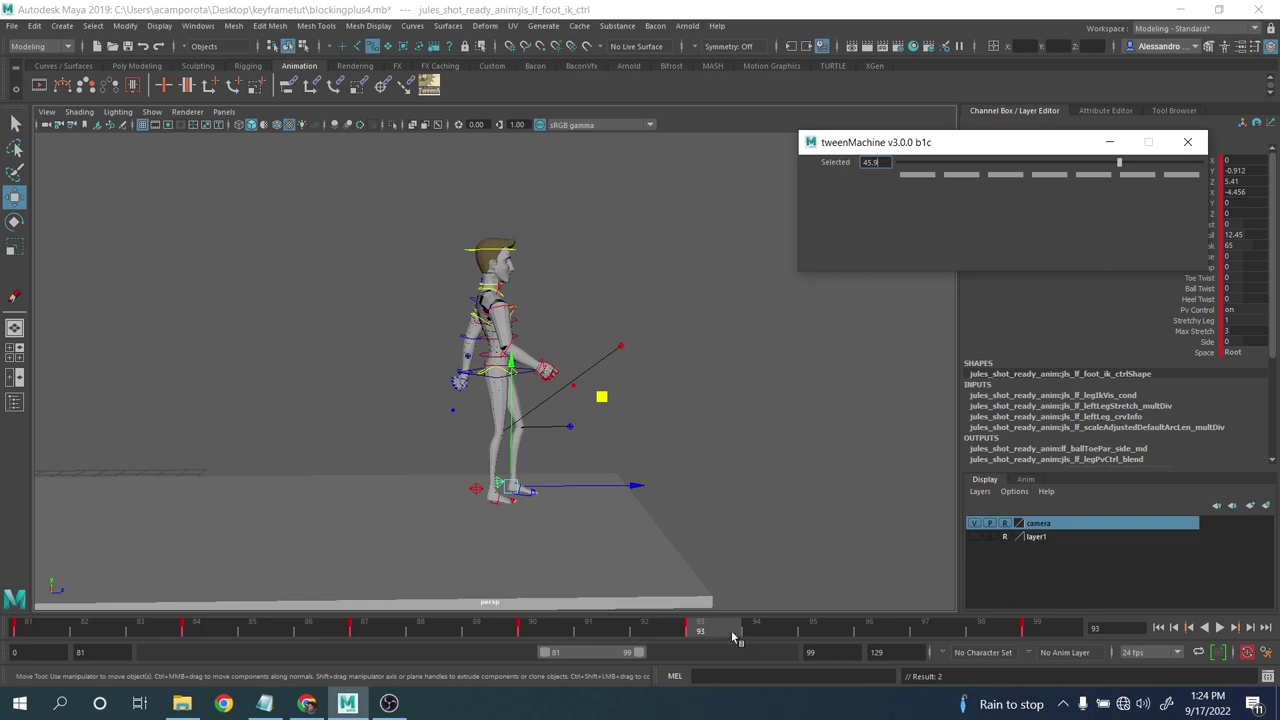
left_click(728, 628)
key("alt+v")
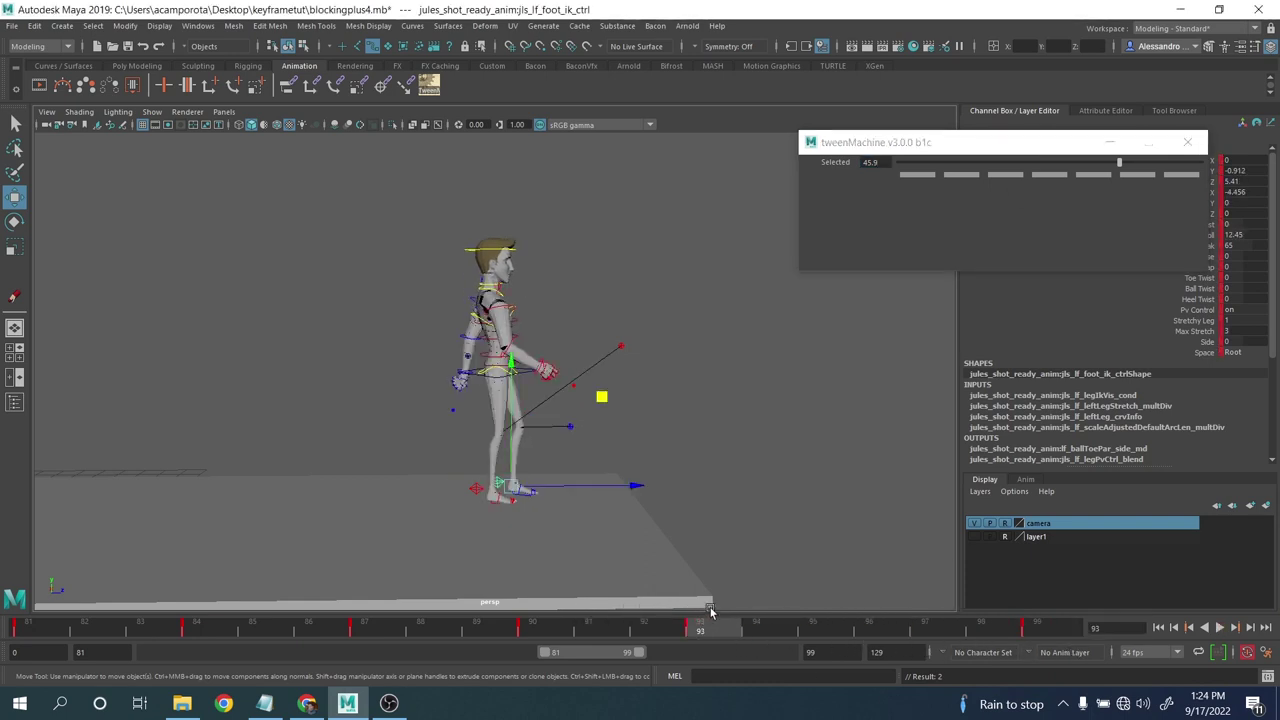
left_click(566, 271)
left_click_drag(323, 200, 730, 542)
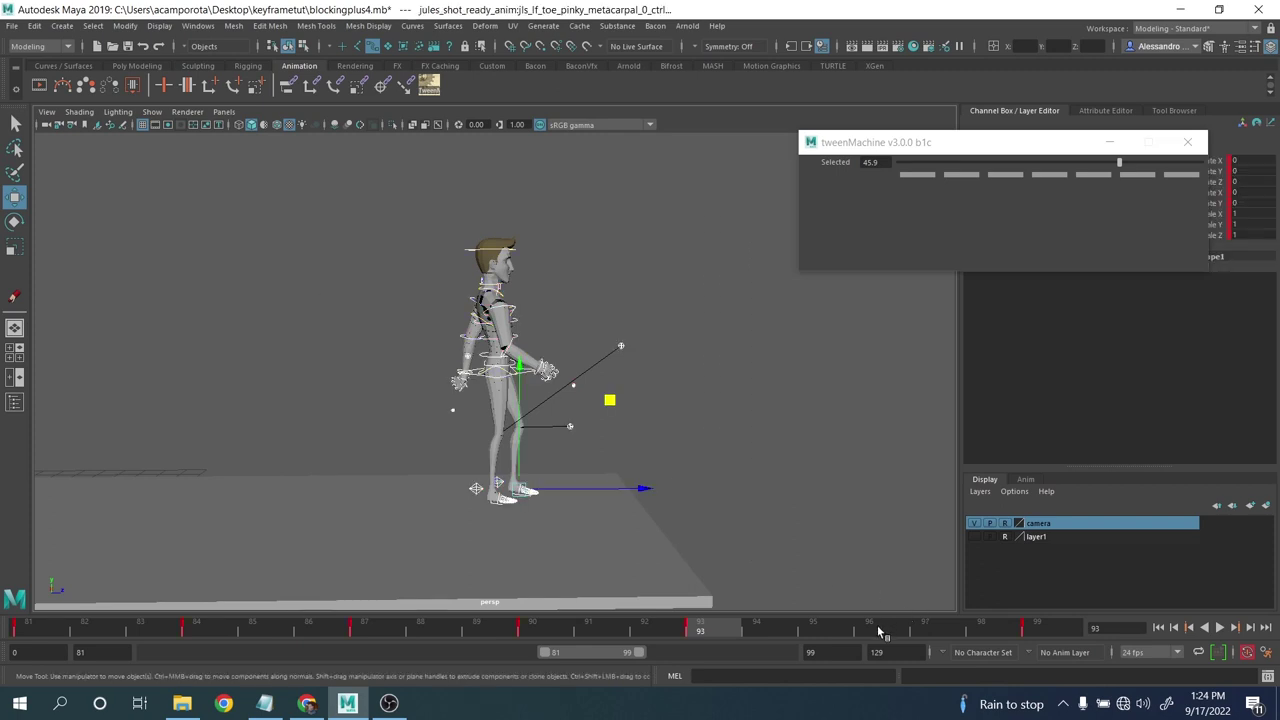
left_click_drag(1082, 168, 1078, 168)
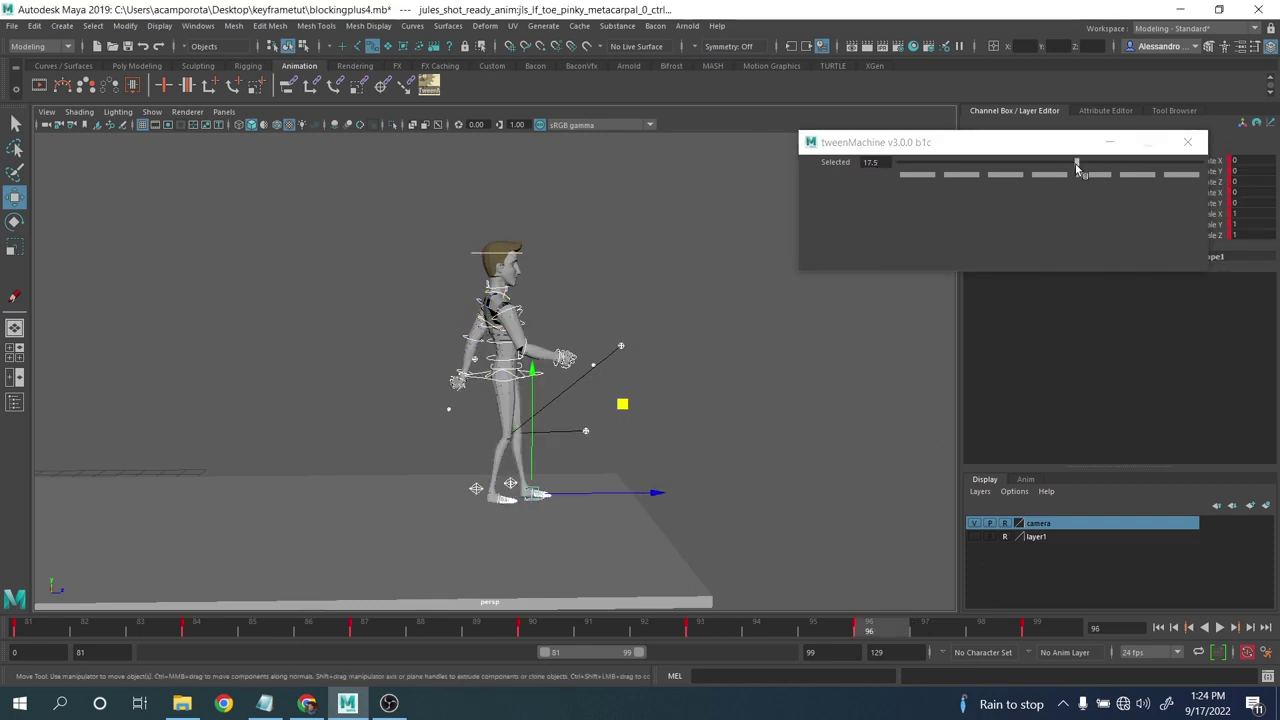
left_click(1077, 168)
- Tween only the upper-body controls at frame 96 to about 57.9 and play back the walk
left_click(614, 347)
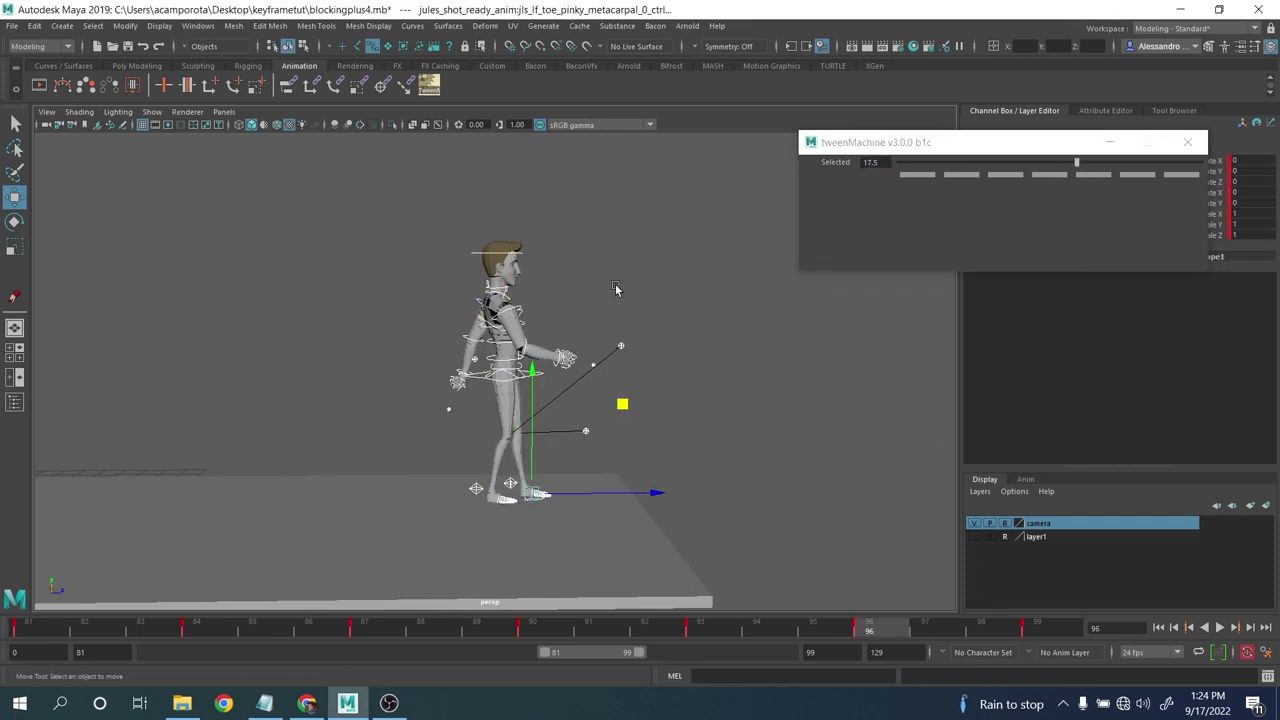
left_click_drag(356, 202, 545, 343)
left_click_drag(676, 416, 676, 416)
key("q")
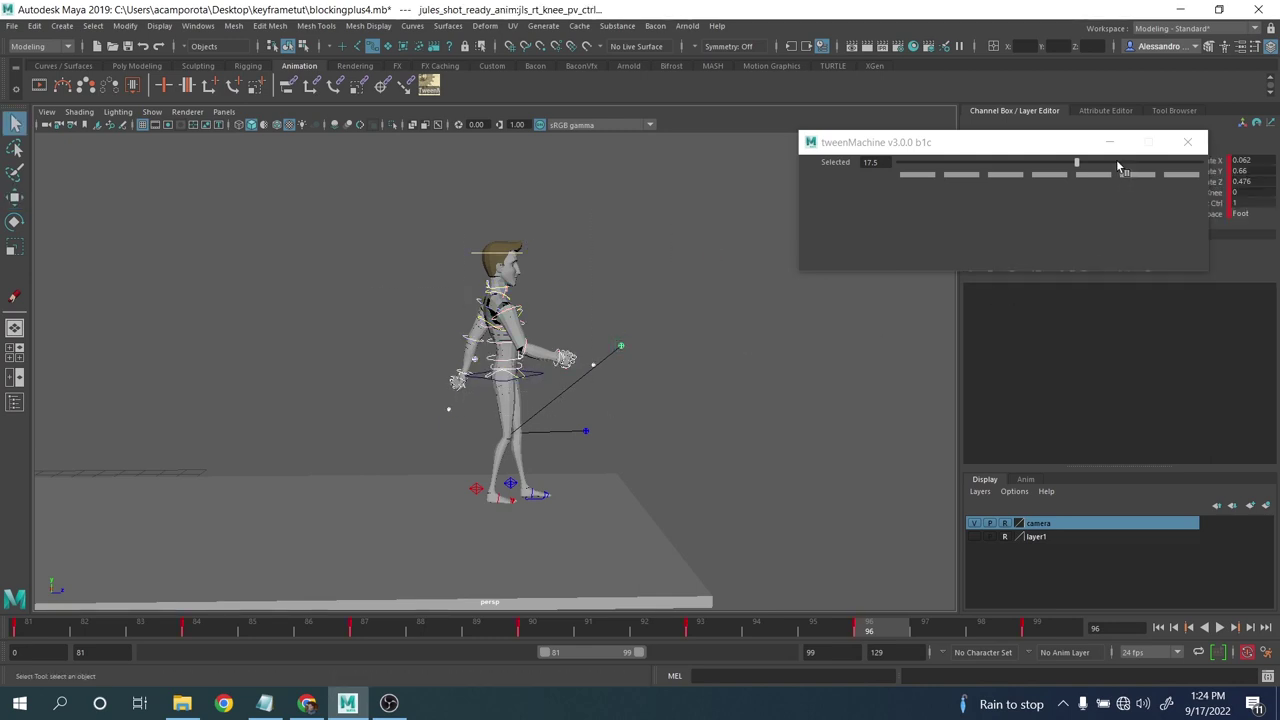
left_click_drag(1118, 166, 1137, 164)
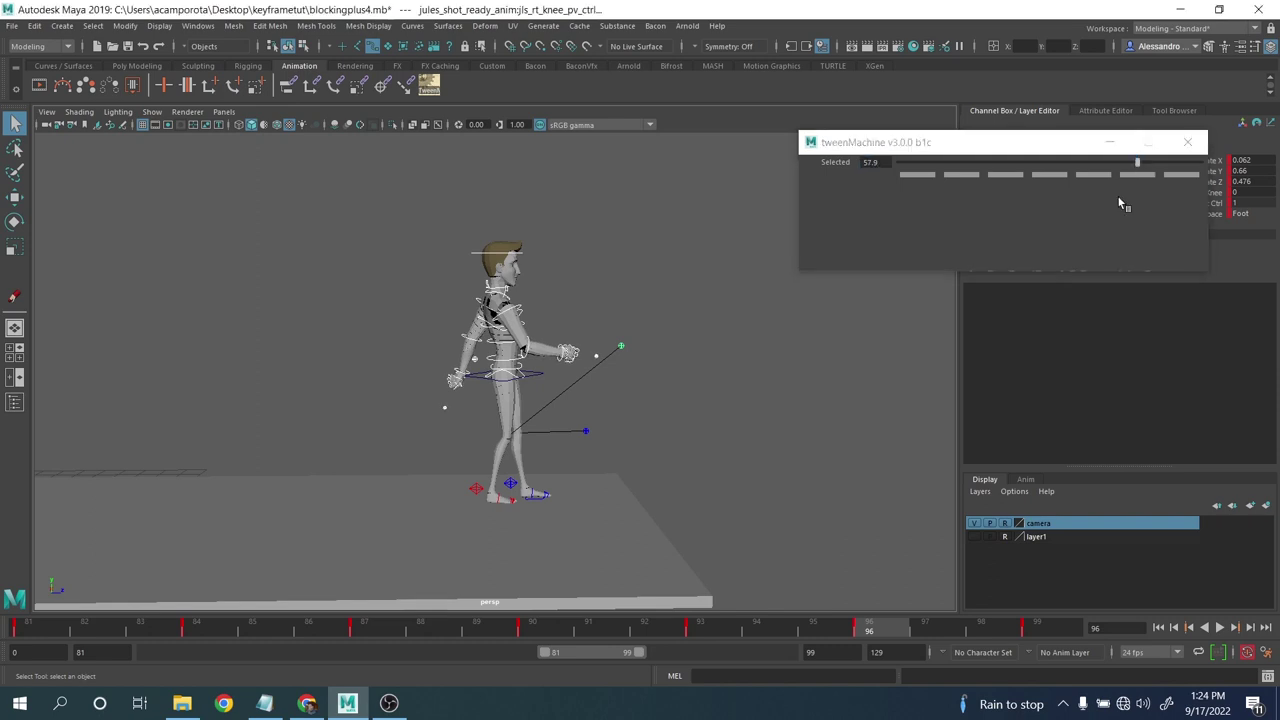
key("alt+v")
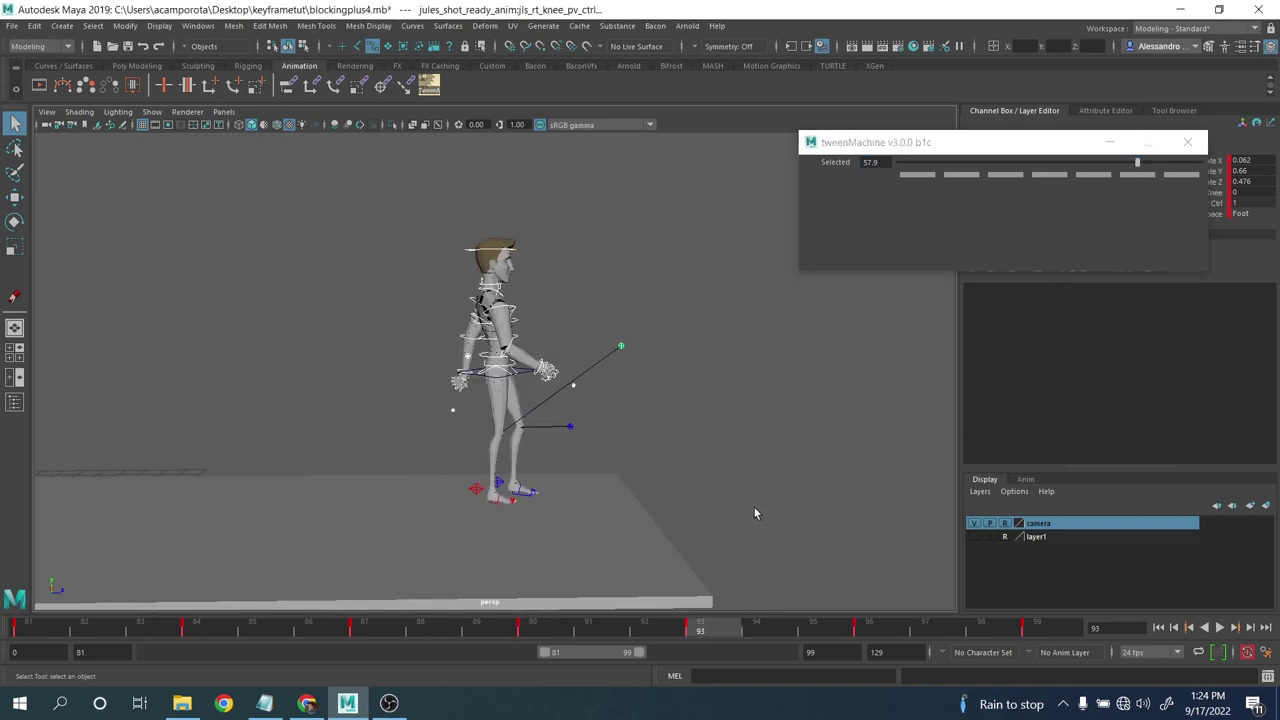
left_click(1218, 628)
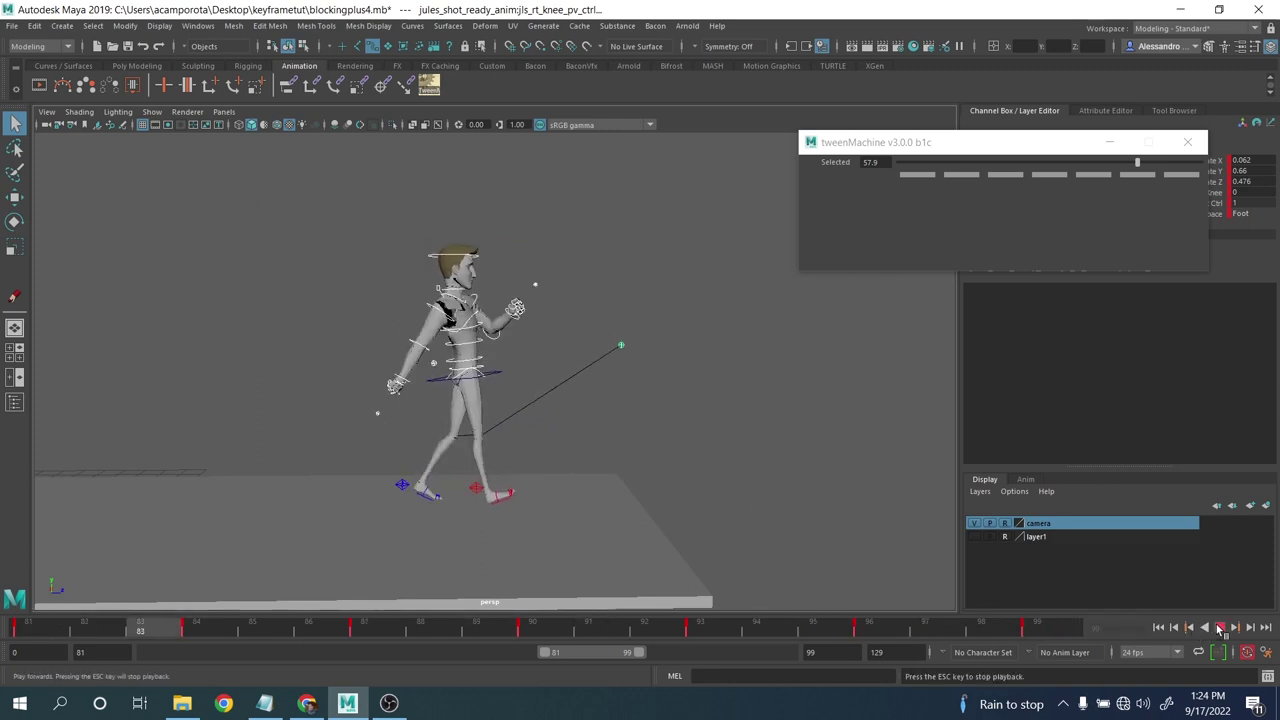
- Stop the playback and tween the selected upper-body controls at frame 93 to about 47.2
left_click(1218, 628)
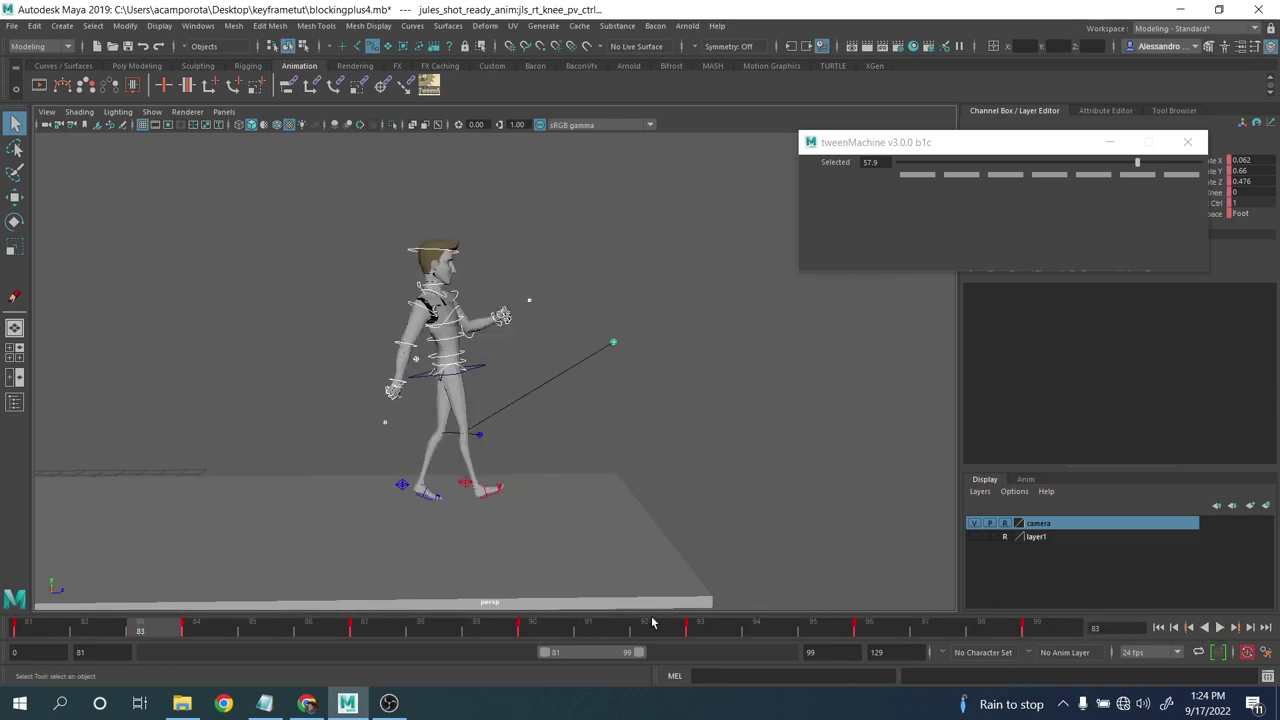
left_click_drag(652, 622, 571, 607)
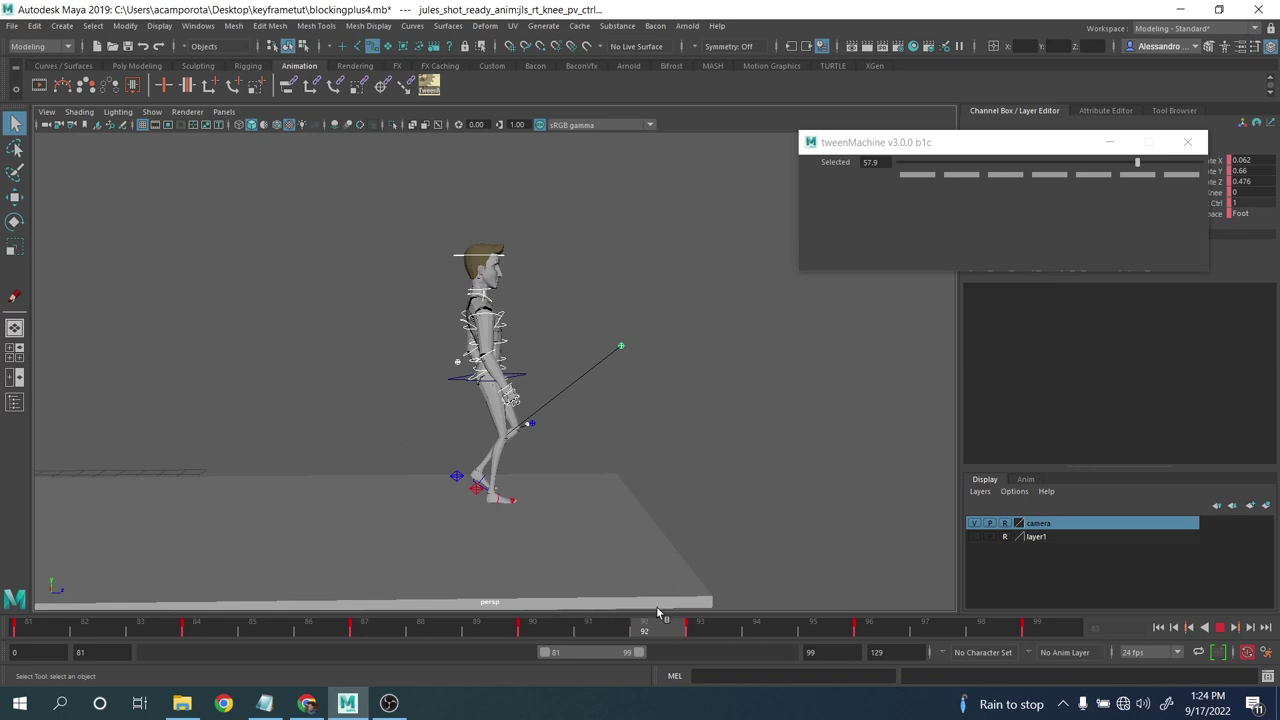
left_click_drag(657, 610, 689, 613)
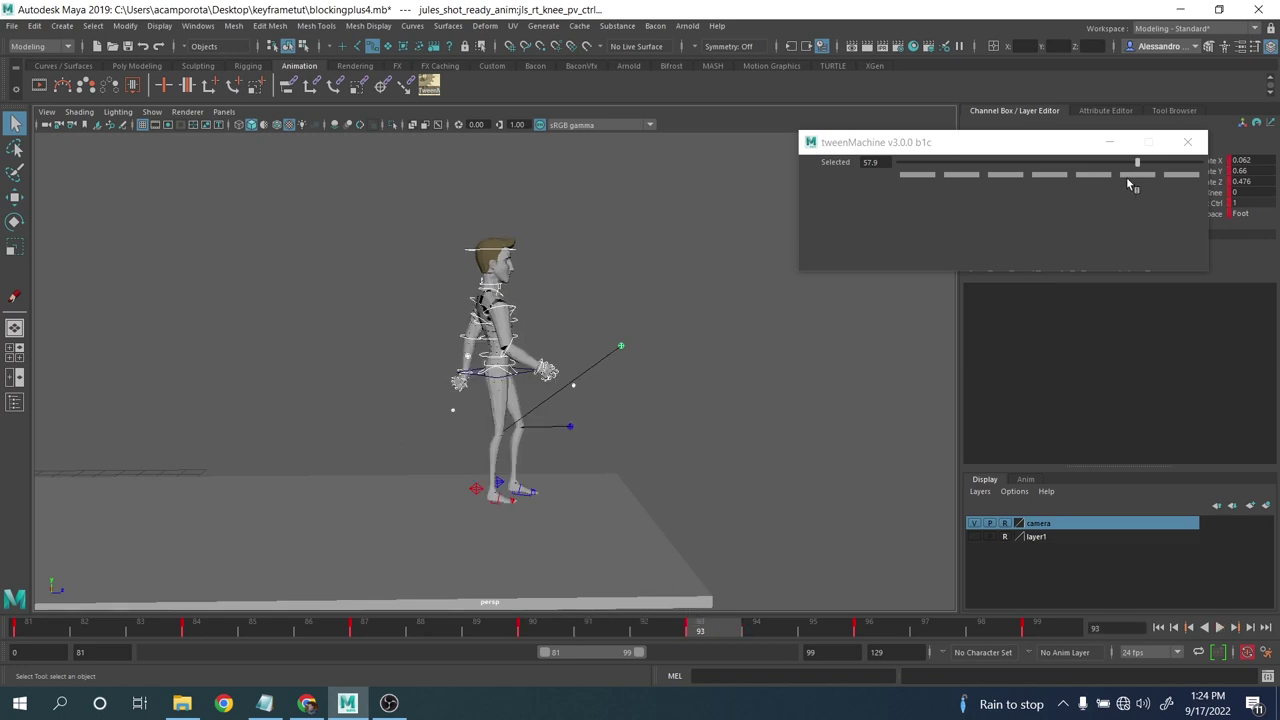
left_click_drag(1133, 165, 1120, 165)
- Step through the key poses between frames 90 and 99 and play back the walk to check the arm swing
key("period")
key("comma")
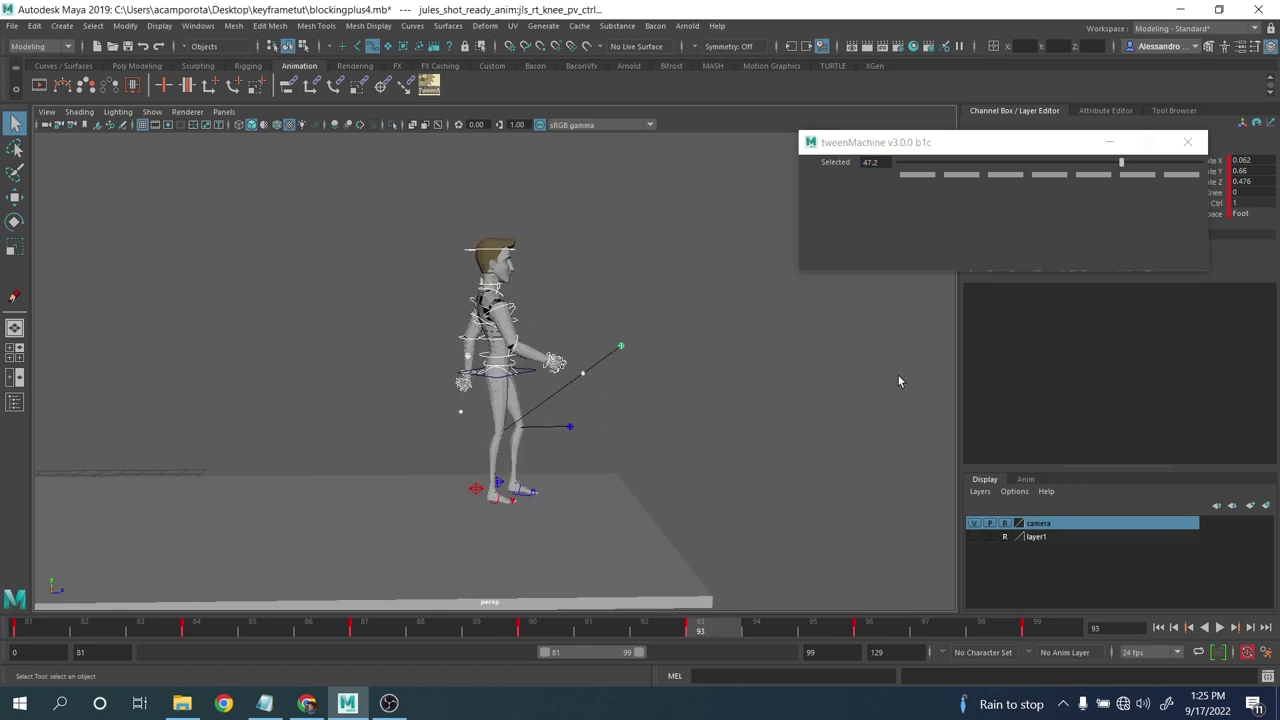
key("period")
key("period")
key("comma")
key("comma")
key("comma")
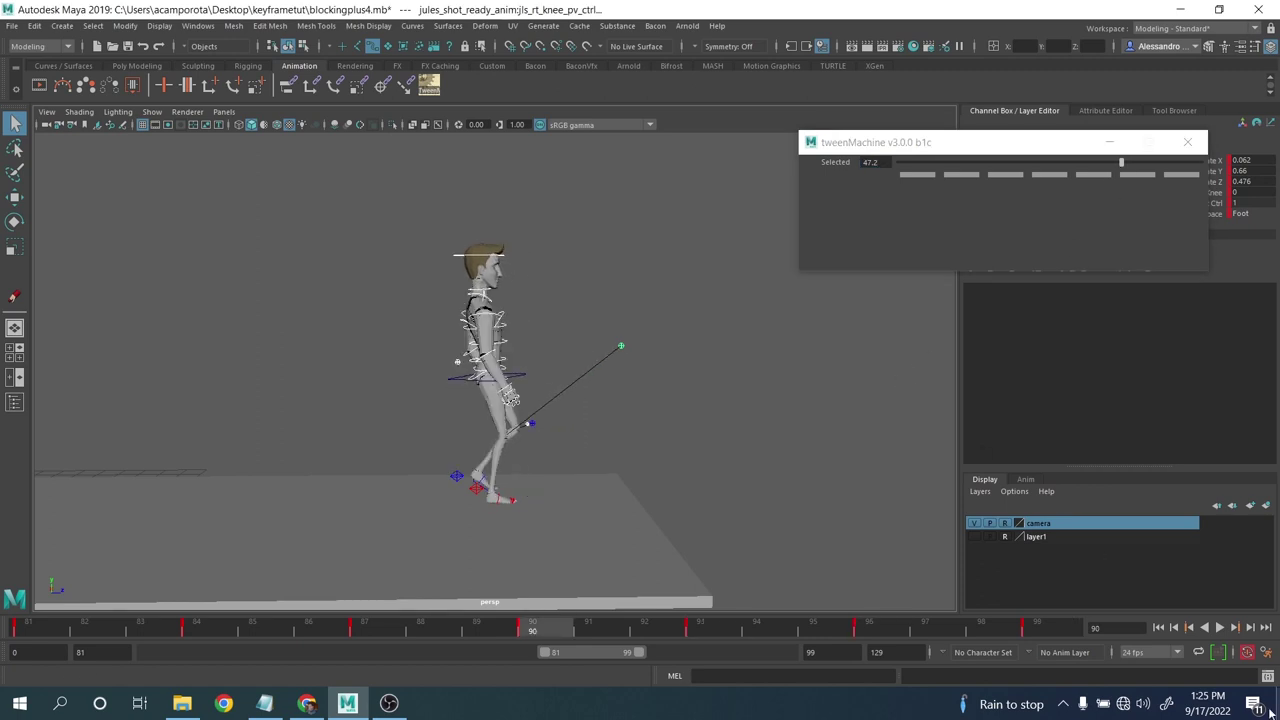
left_click(1219, 628)
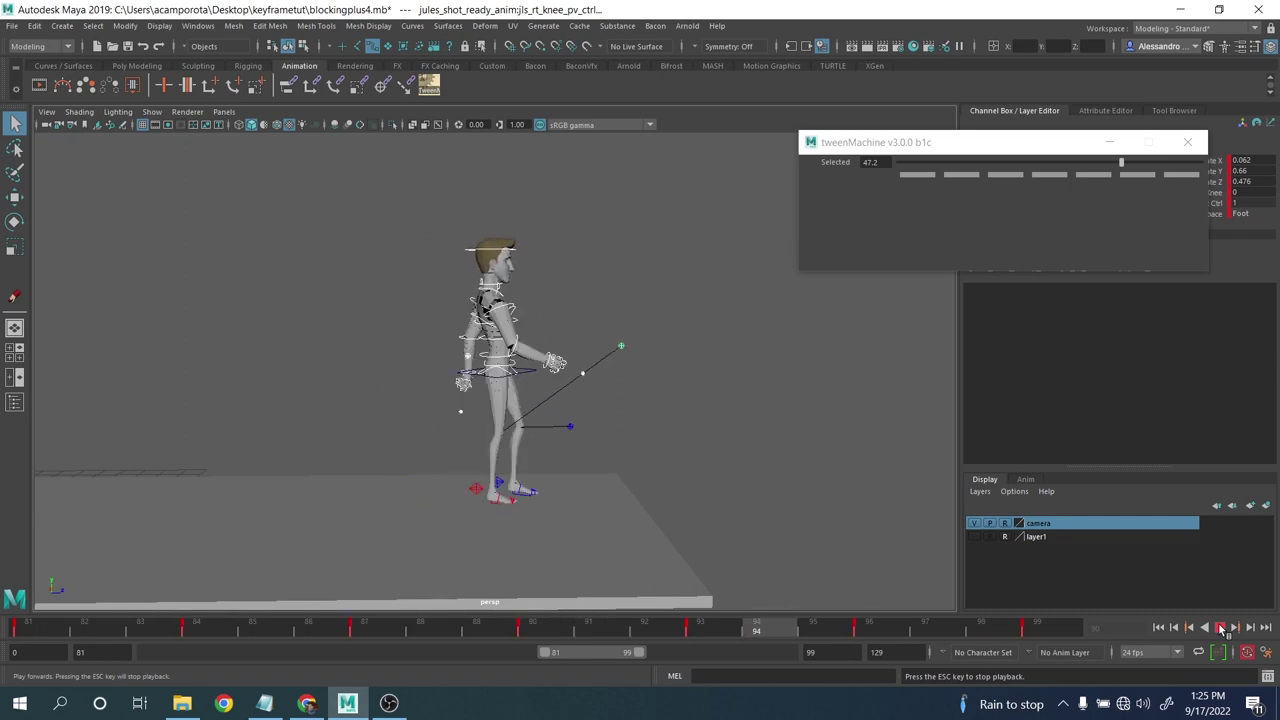
left_click(1220, 628)
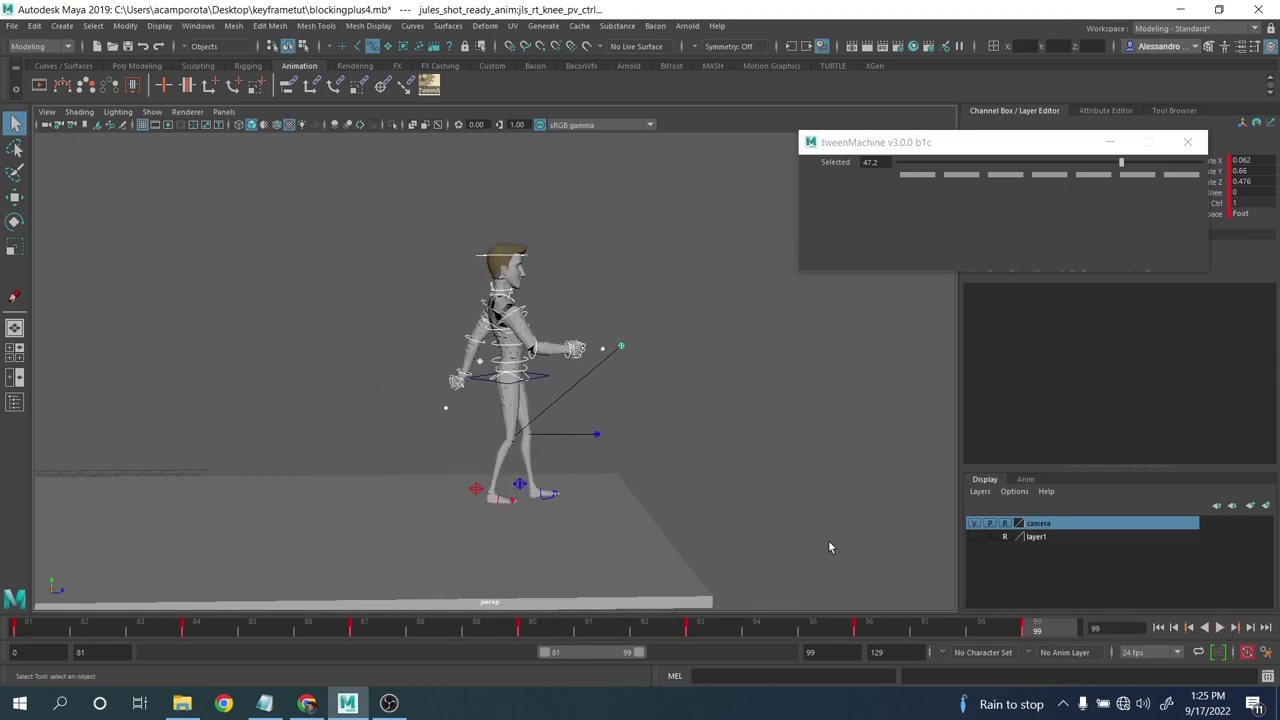
- Create a motion trail for the COG control
left_click(543, 381)
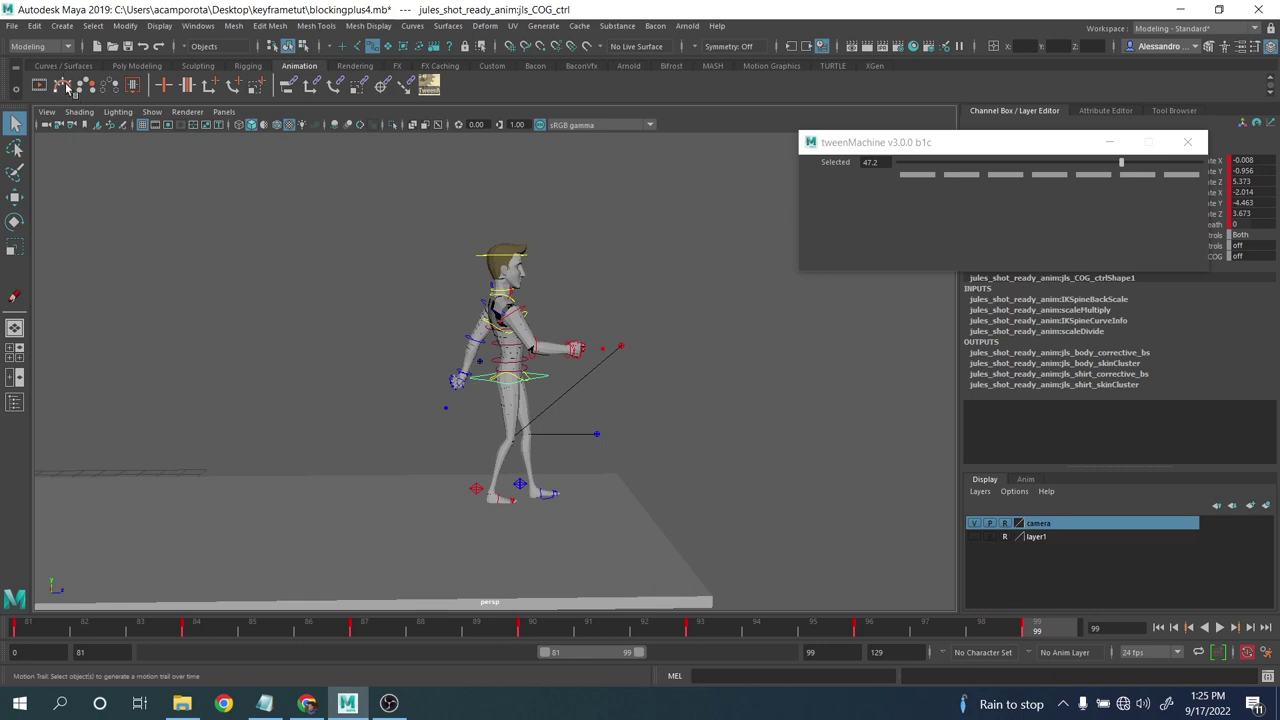
left_click(67, 87)
key("w")
scroll(539, 395, "up", 8)
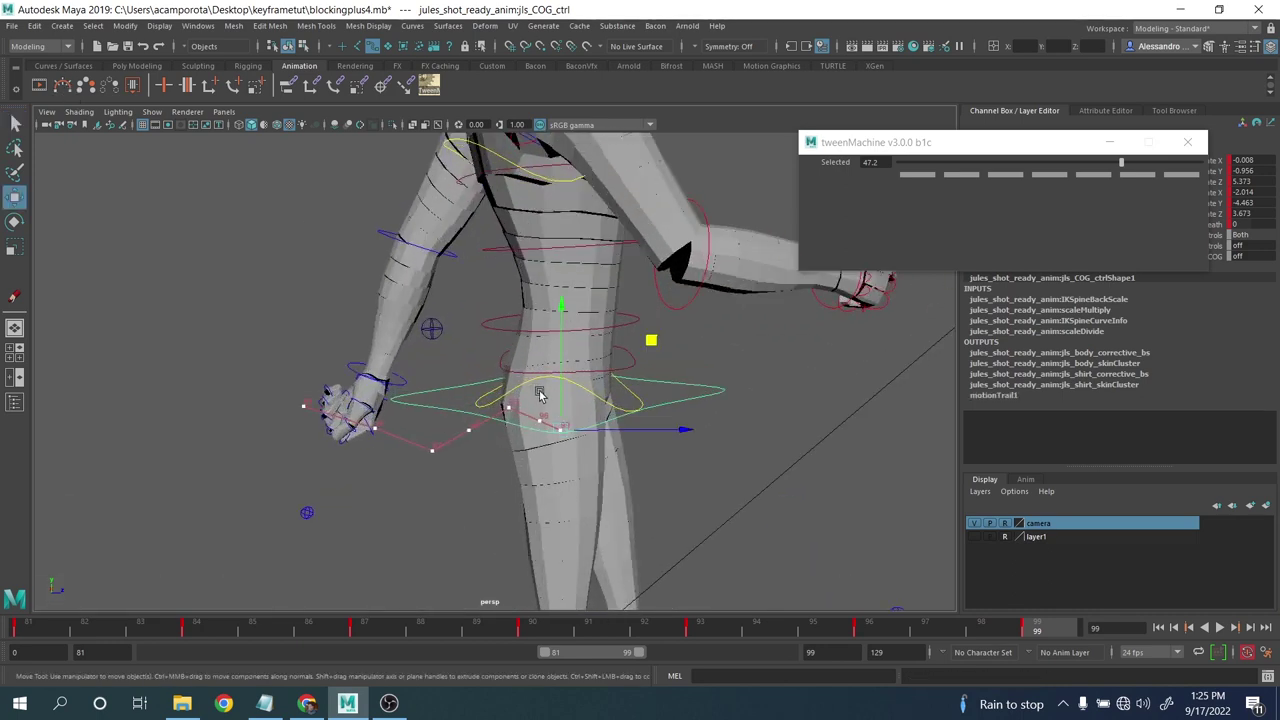
- Raise the COG control along its trail to about -0.933 in Translate Y at frame 96 and -0.947 at frame 90
left_click(870, 625)
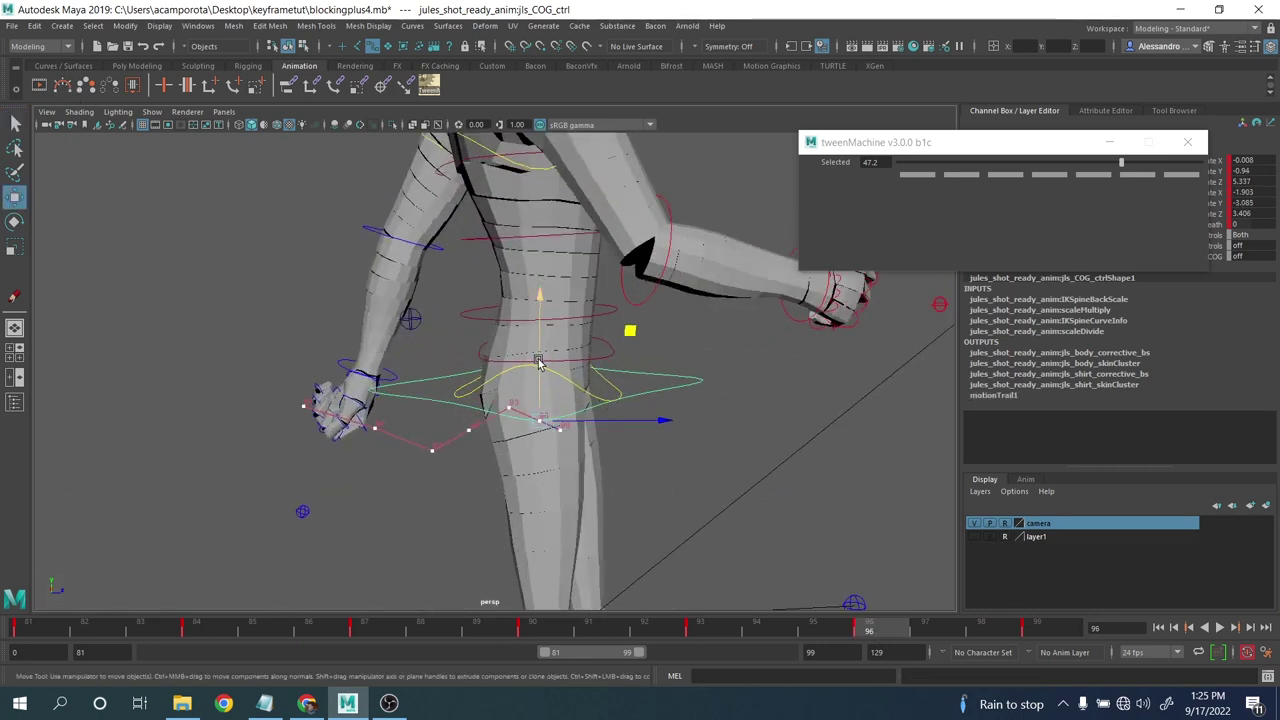
left_click_drag(538, 363, 536, 358)
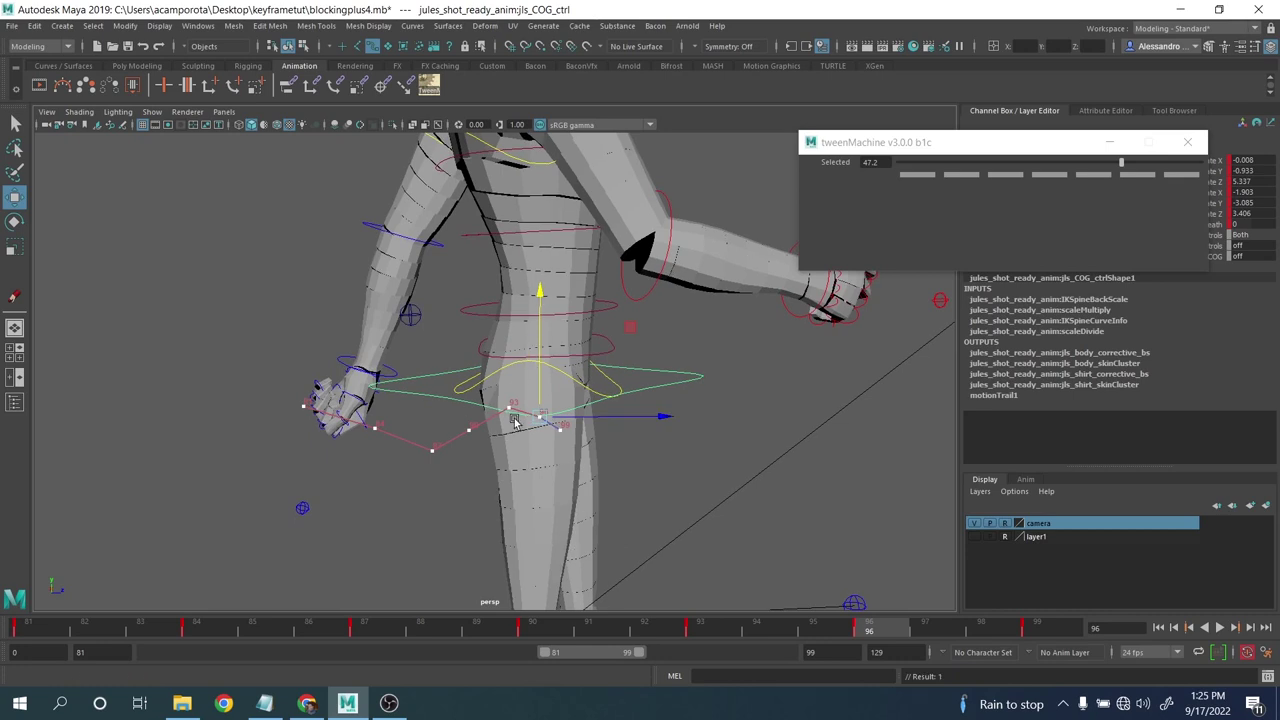
key("comma")
key("comma")
key("comma")
key("period")
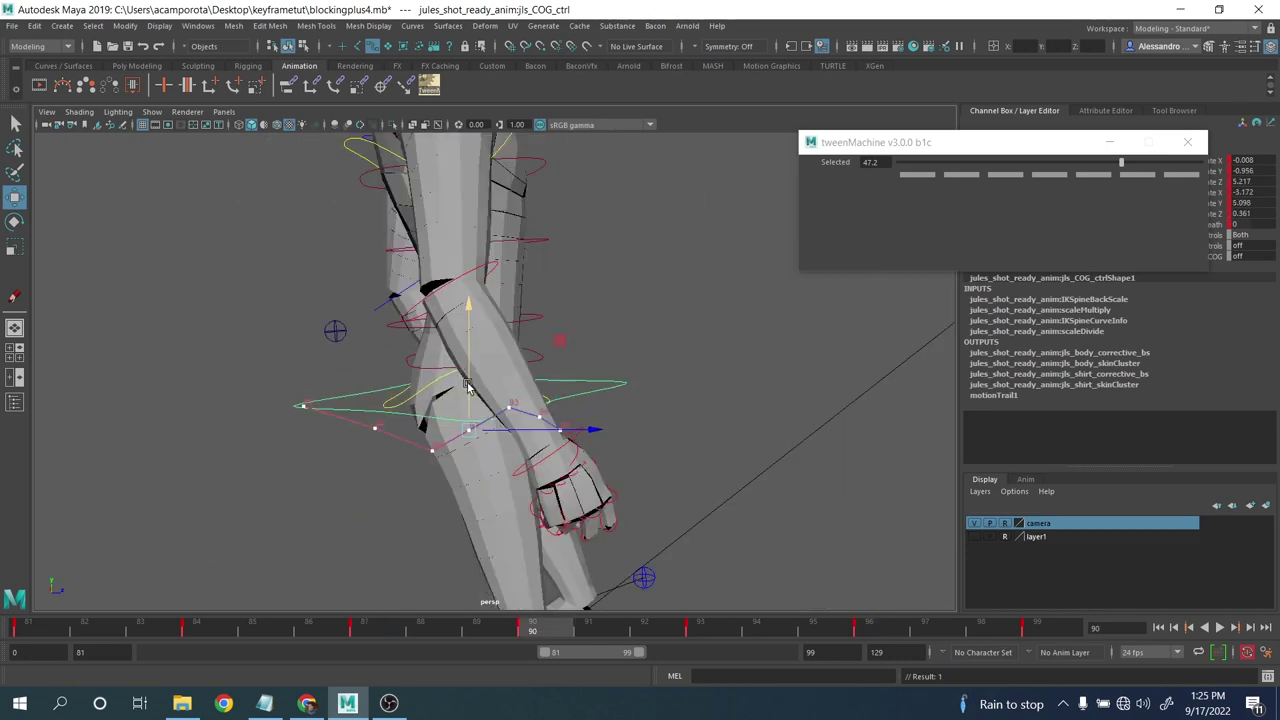
left_click_drag(463, 377, 467, 371)
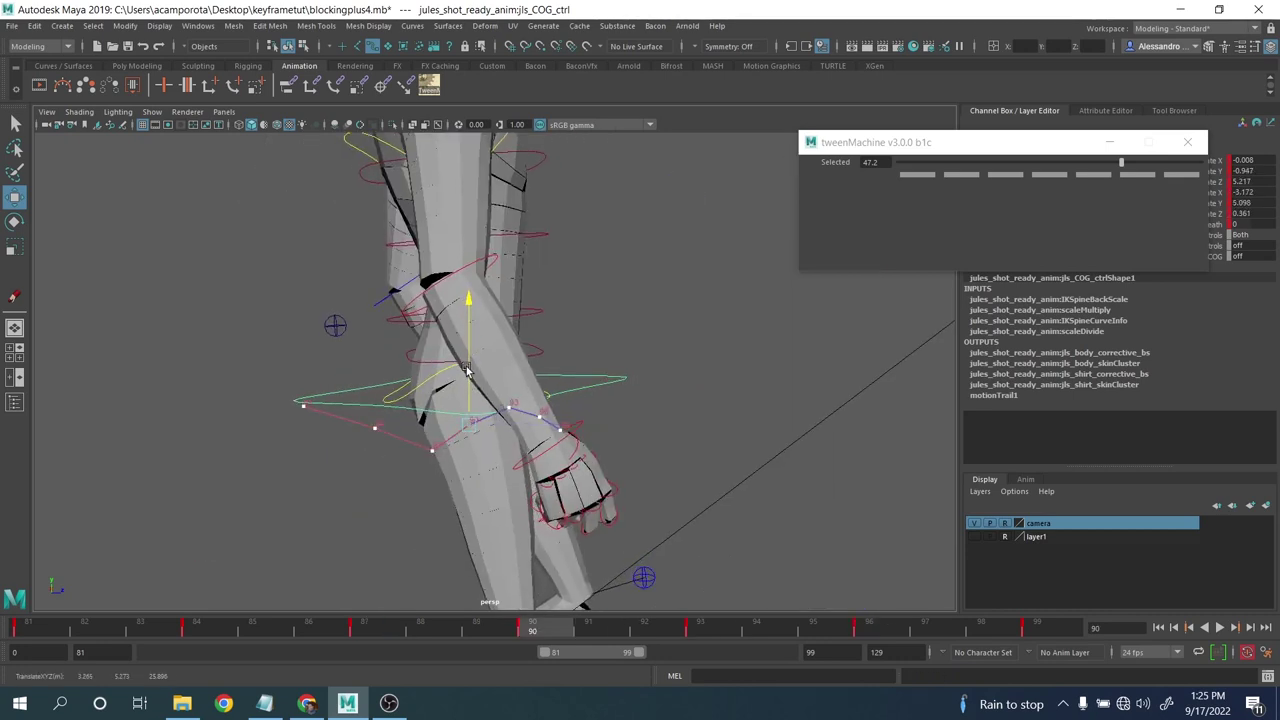
- Close the tweenMachine window and set the left foot IK control's Foot Roll to about -6.13 at frame 96
scroll(467, 371, "down", 5)
scroll(537, 424, "up", 1)
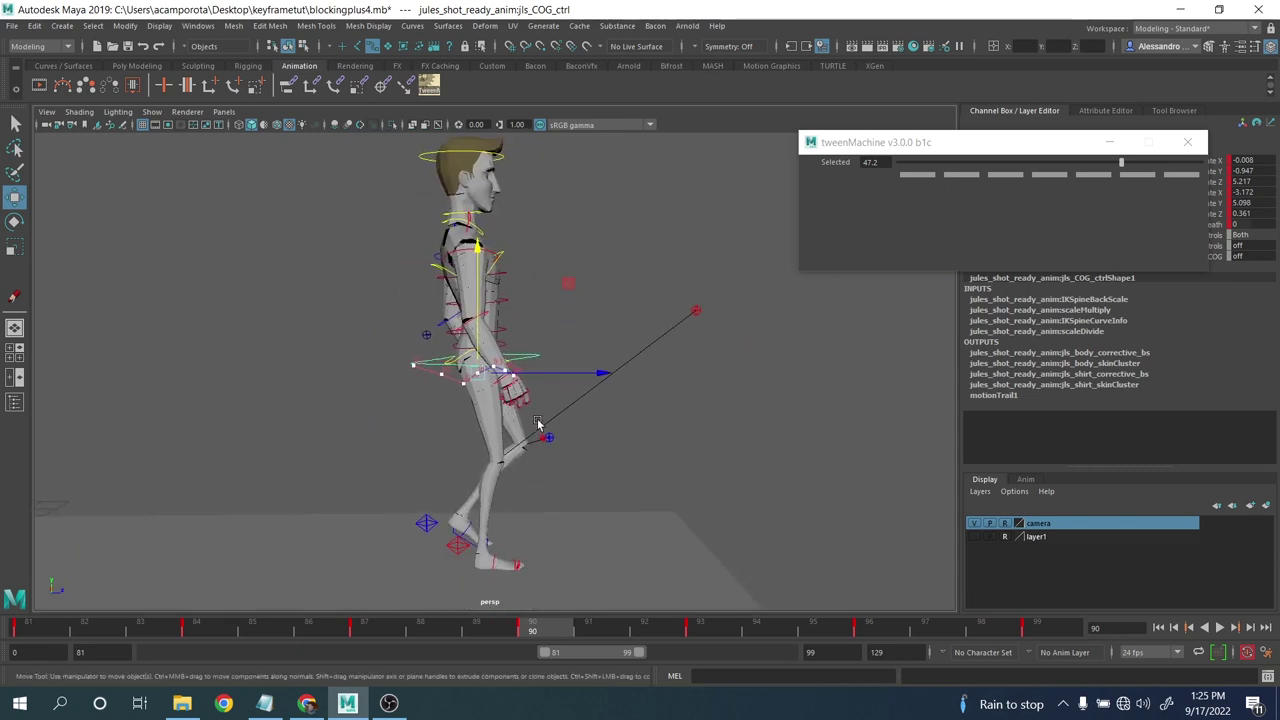
key("period")
key("period")
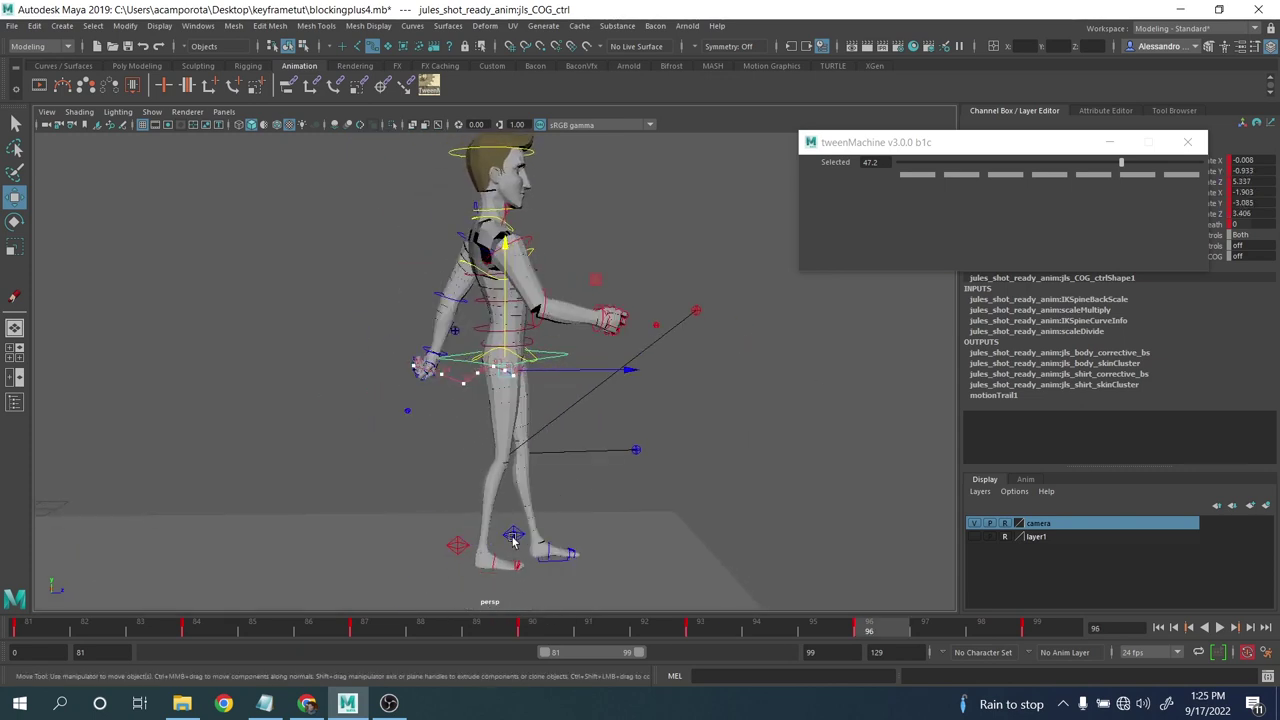
left_click(513, 538)
left_click(1190, 146)
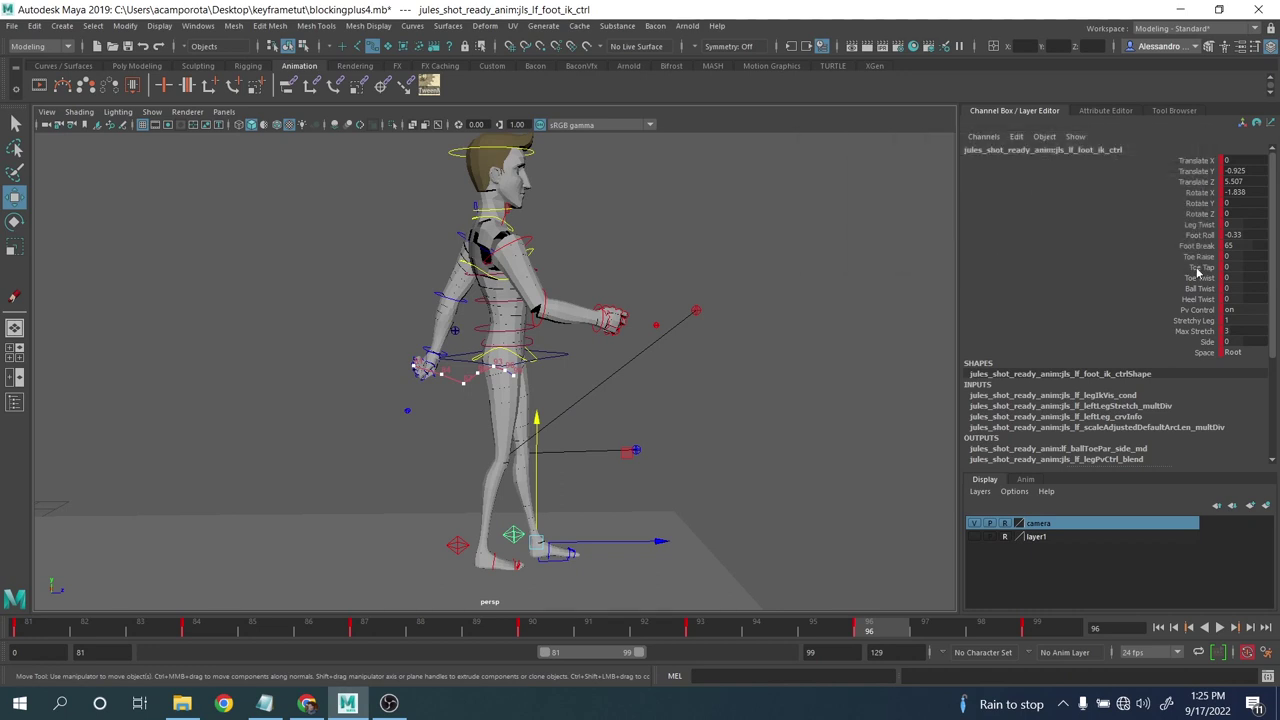
left_click(1200, 235)
middle_click_drag(1200, 235, 789, 258)
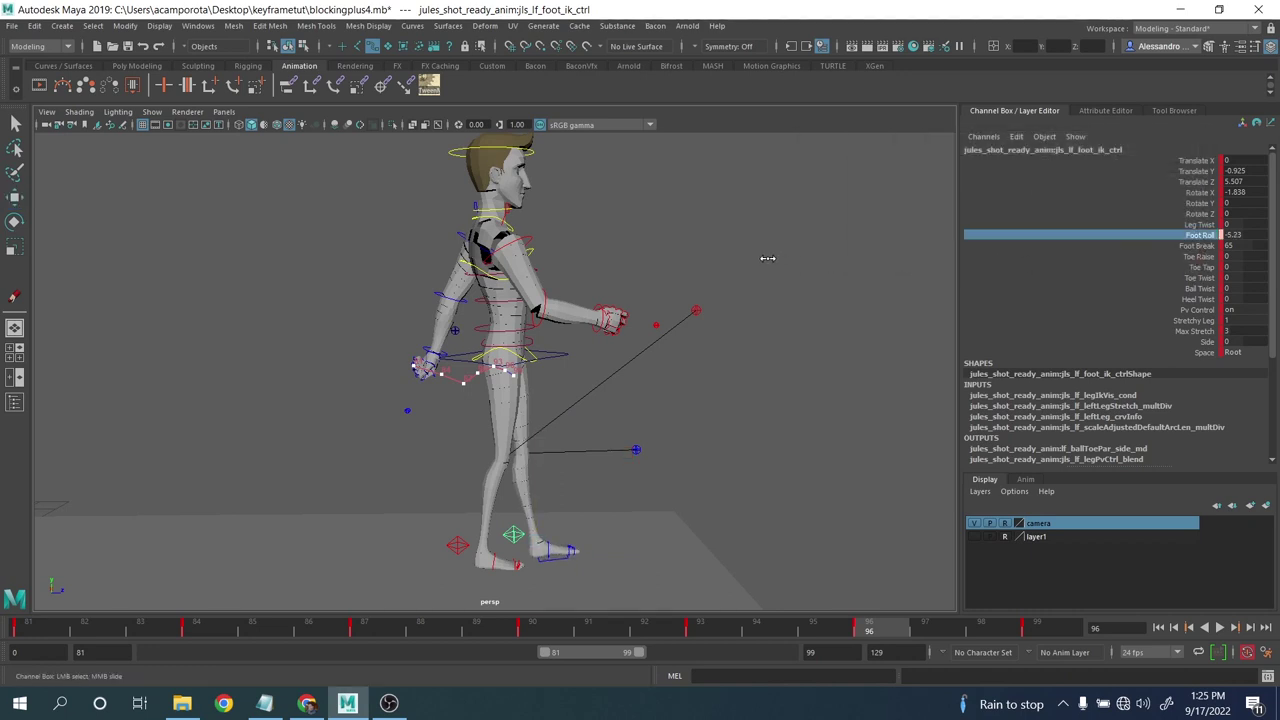
- Raise the left foot IK control to about -0.916 in Translate Y at frame 96 and review the walk
key("w")
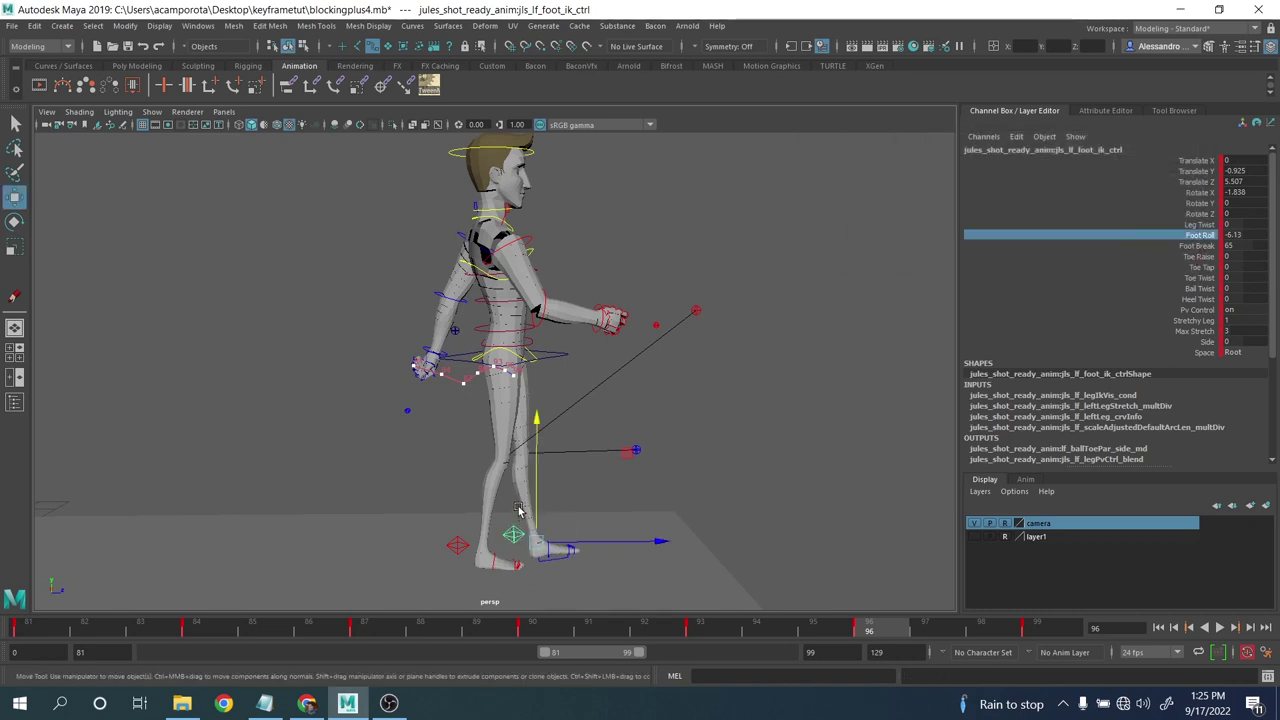
left_click(531, 502)
key("ctrl+z")
left_click_drag(536, 504, 533, 504)
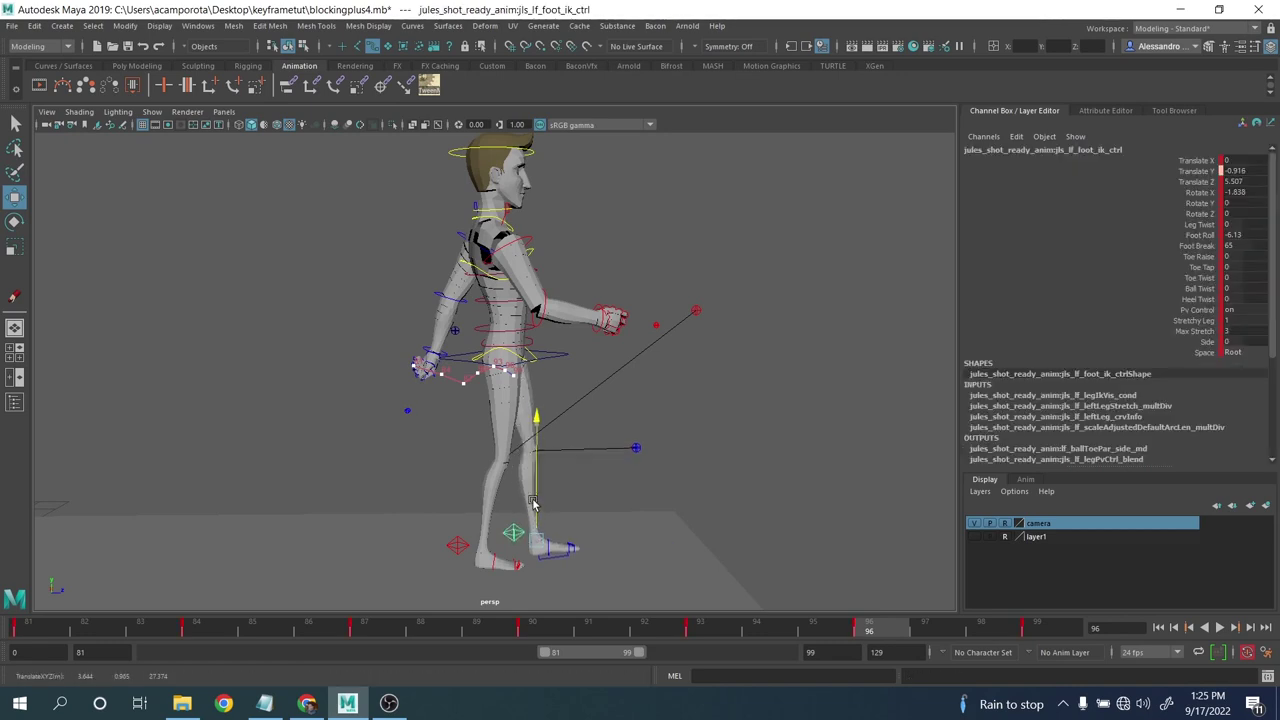
left_click(1035, 630)
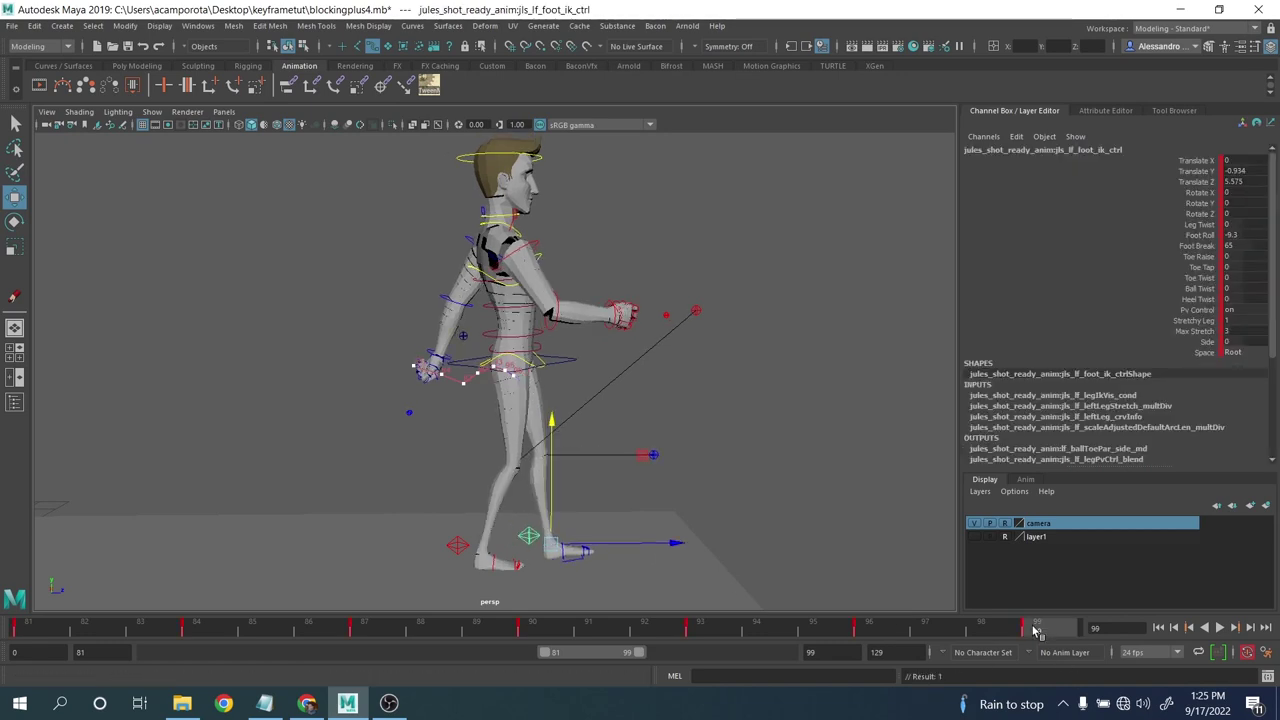
key("alt+v")
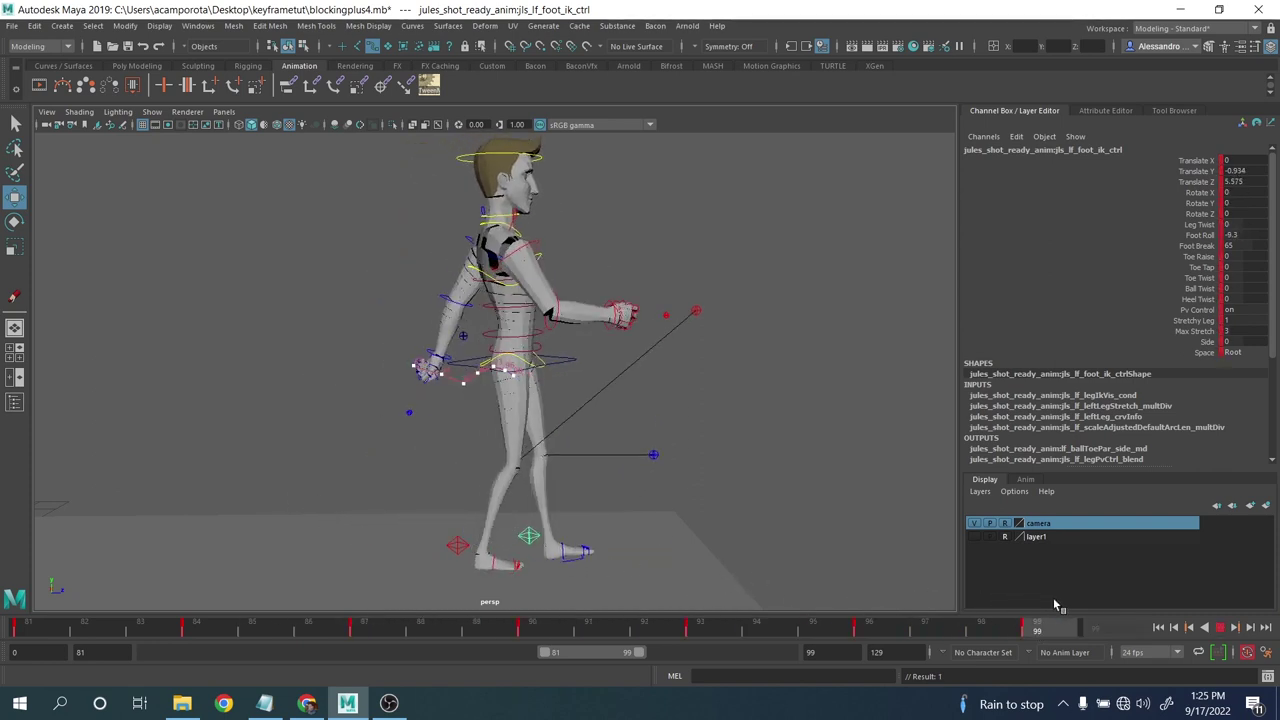
mouse_move(320, 628)
left_mouse_down()
mouse_move(274, 506)
mouse_move(1112, 598)
left_mouse_up()
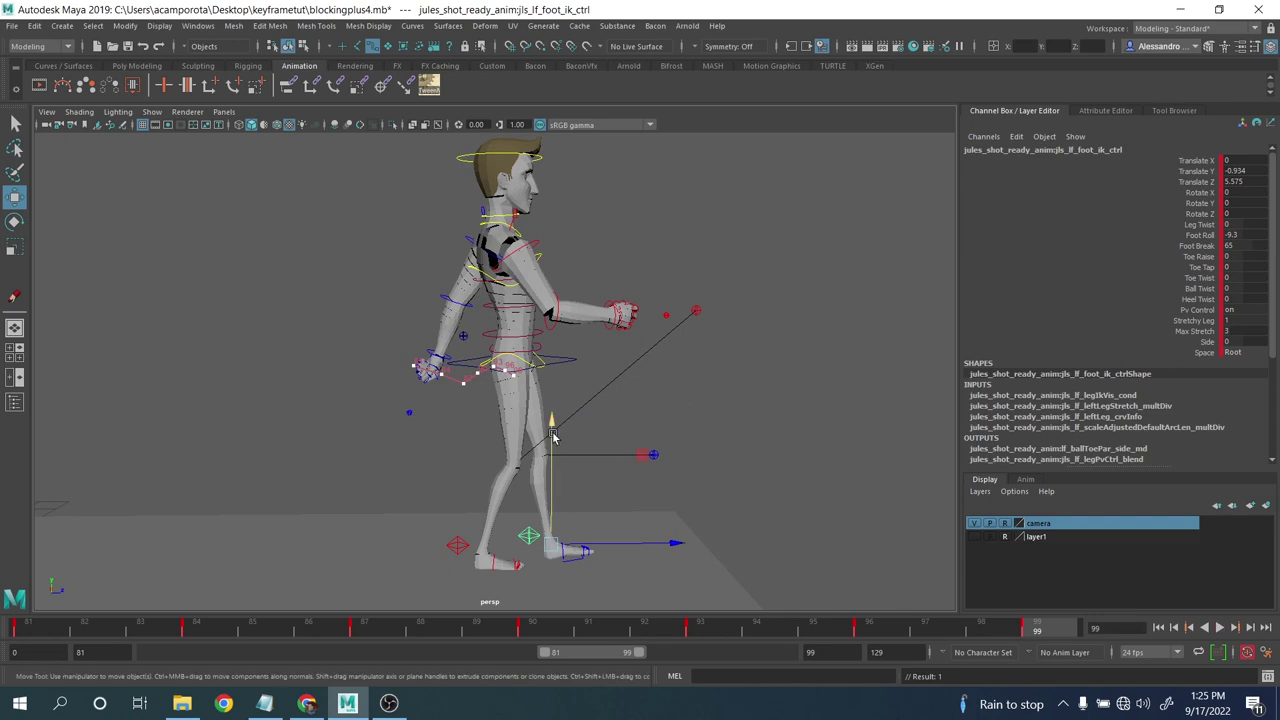
- Delete the motion trail through the Outliner and play back the walk from the front
mouse_move(554, 434)
left_mouse_down("alt")
mouse_move(419, 434)
mouse_move(557, 434)
mouse_move(500, 434)
mouse_move(511, 436)
left_mouse_up("alt")
left_click(198, 25)
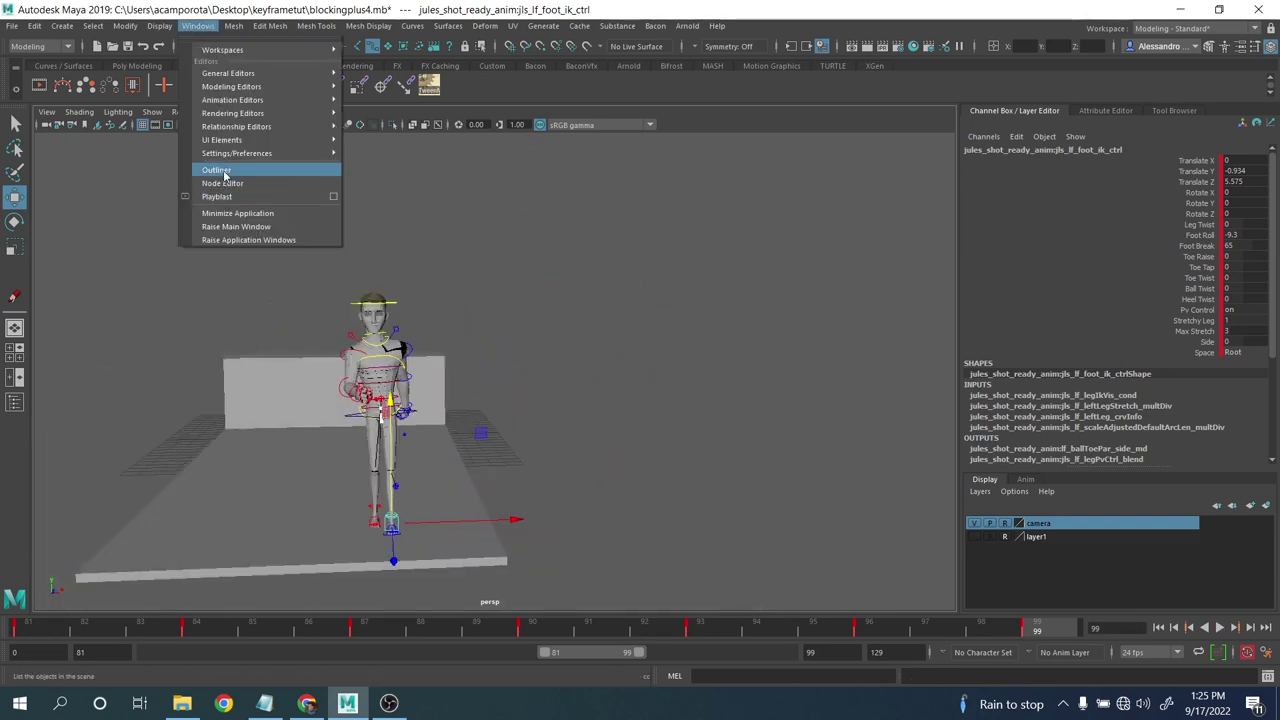
left_click(220, 175)
left_click(593, 341)
key("Delete")
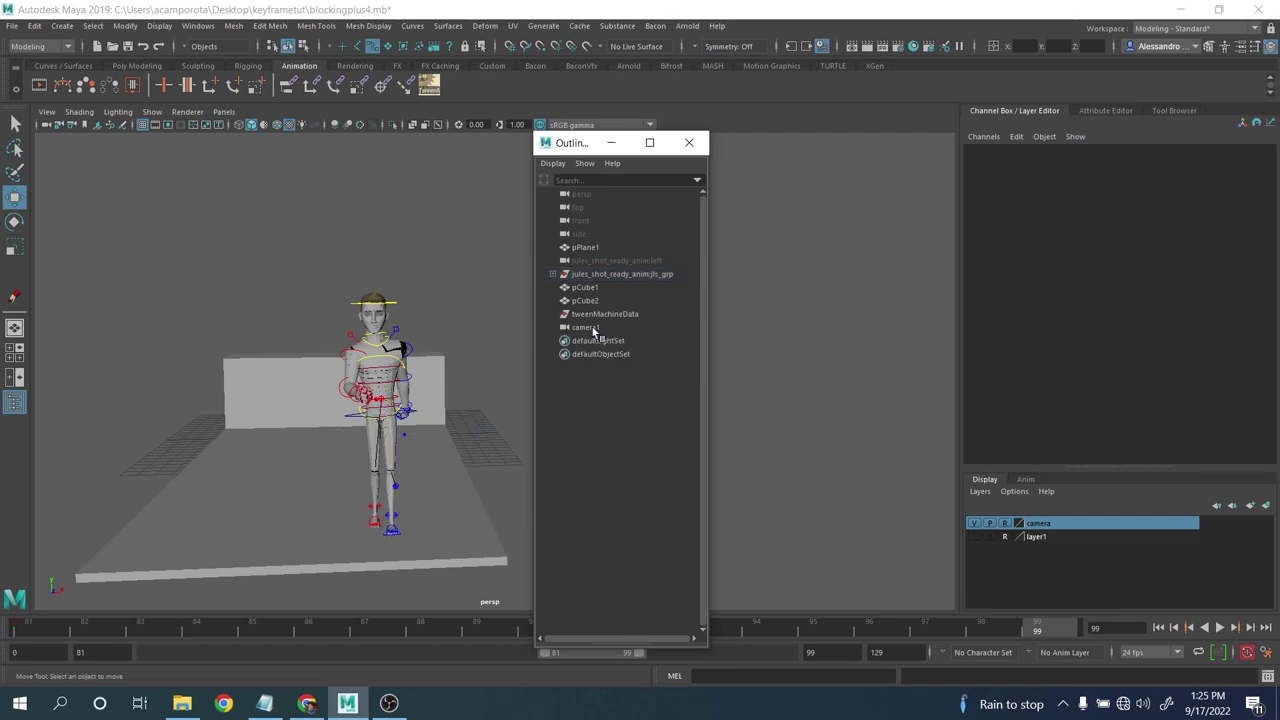
left_click(689, 143)
left_click(1219, 627)
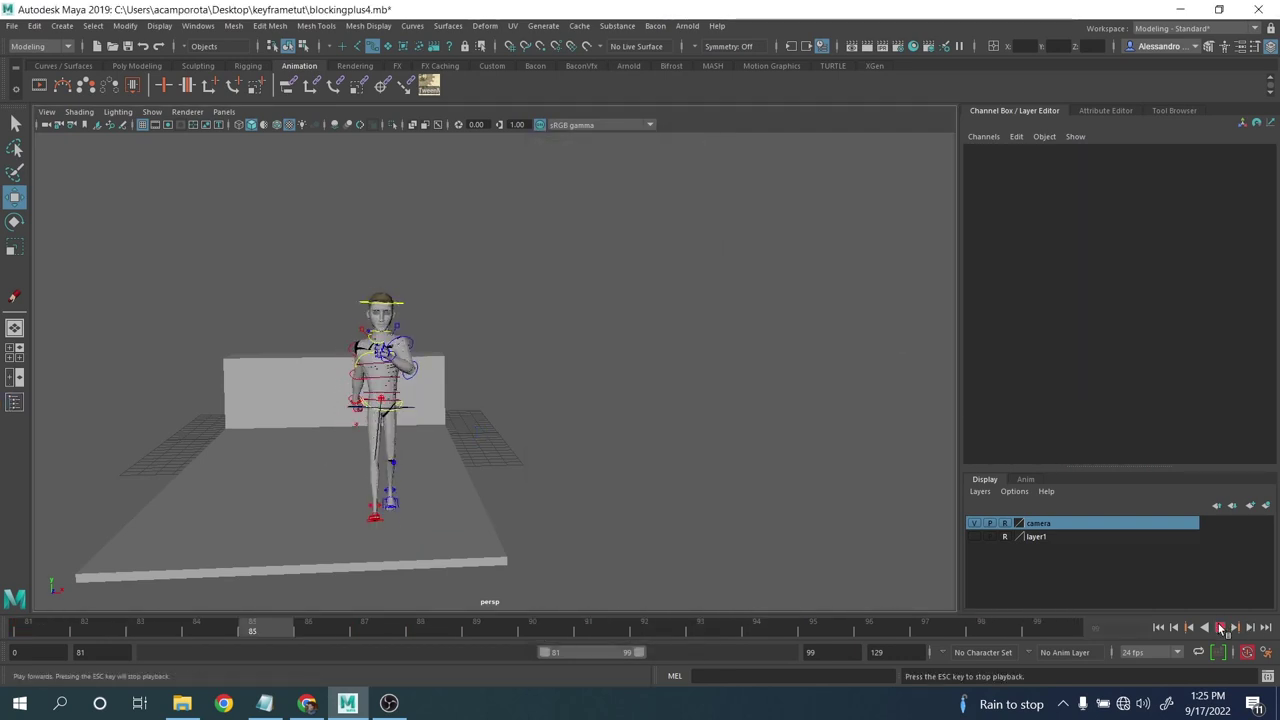
left_click(1219, 627)
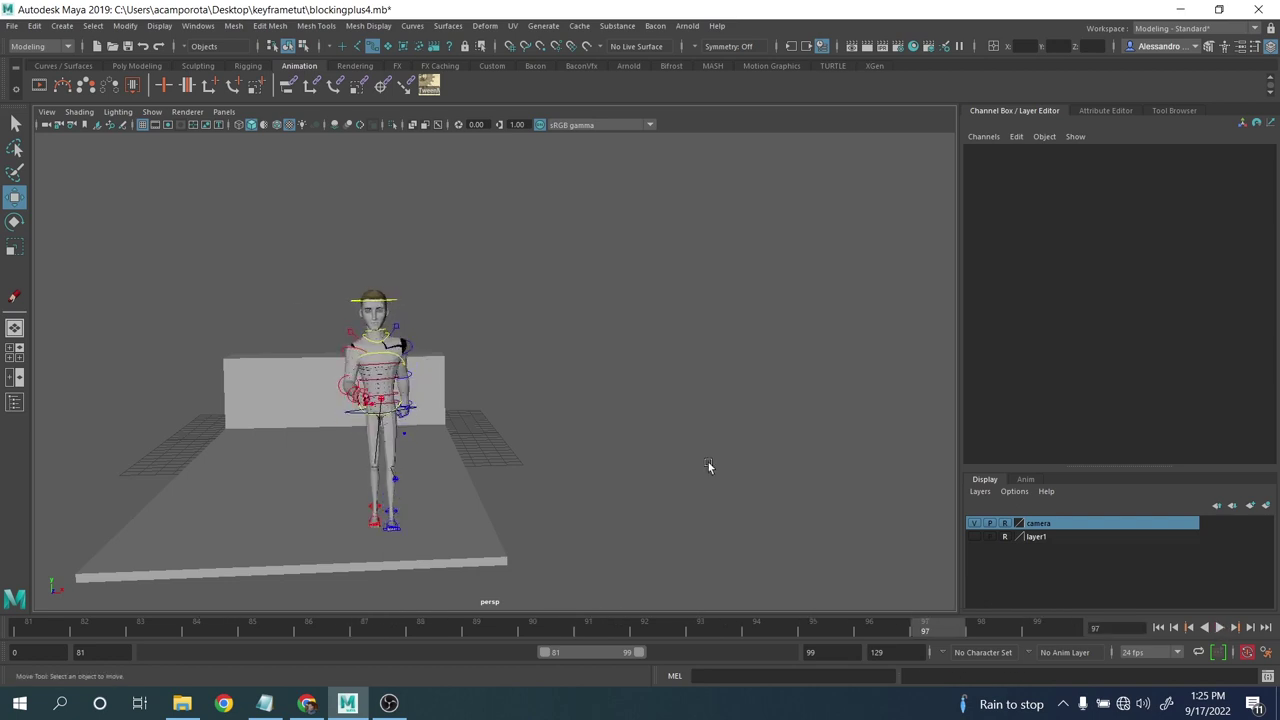
- Rotate the right clavicle control in Z to about 4.178 at frame 99, -0.34 at frame 96 and -2.67 at frame 93
left_click(352, 333)
left_click_drag(352, 333, 494, 455, "alt")
key("e")
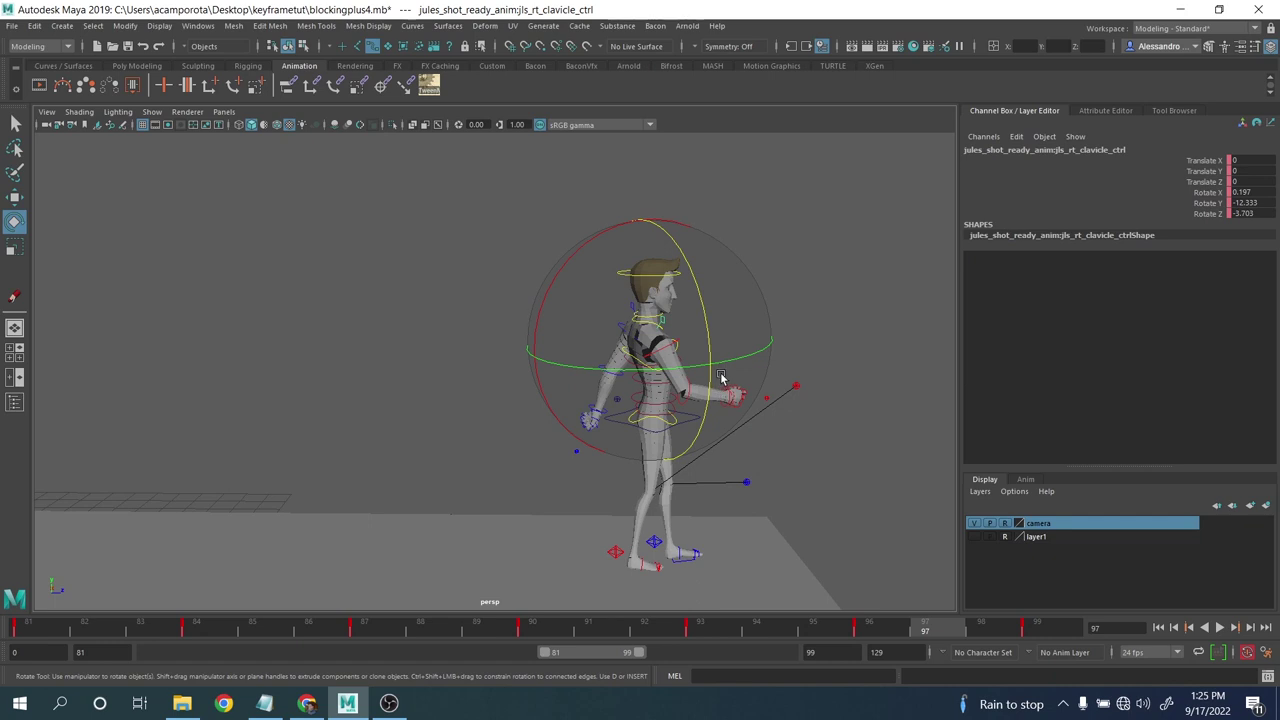
key("period")
left_click_drag(713, 316, 705, 305)
key("comma")
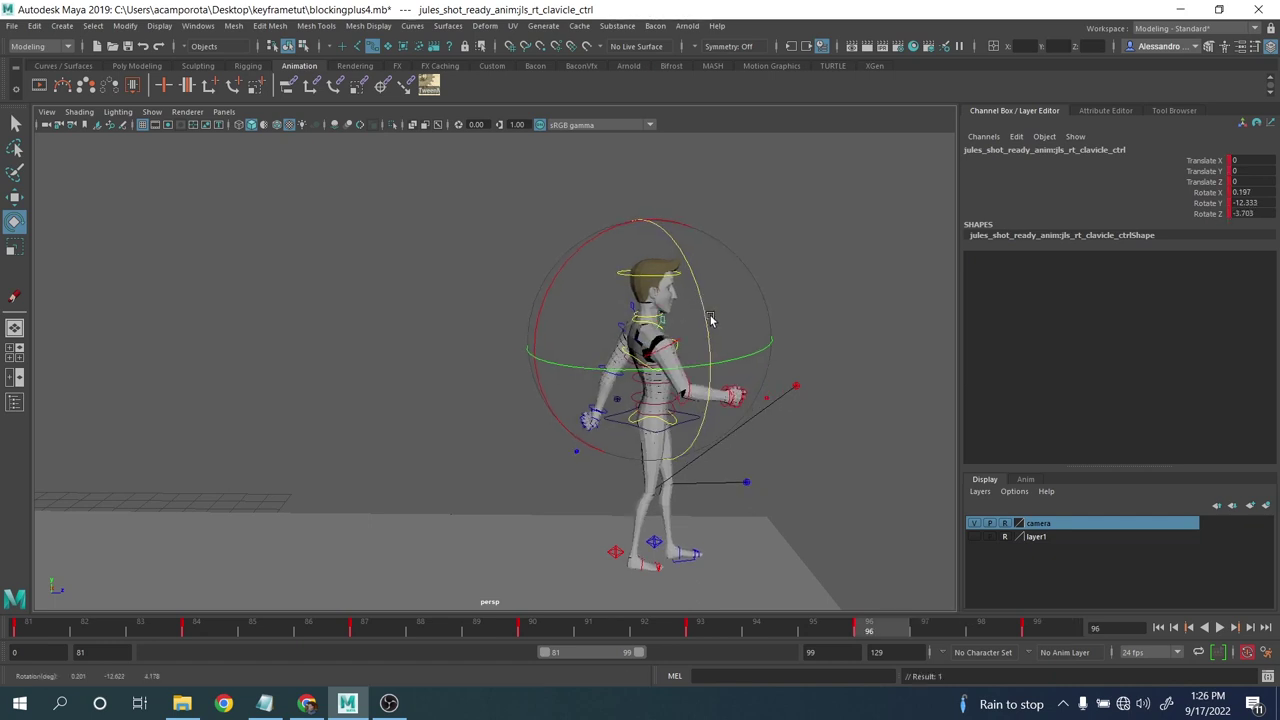
key("comma")
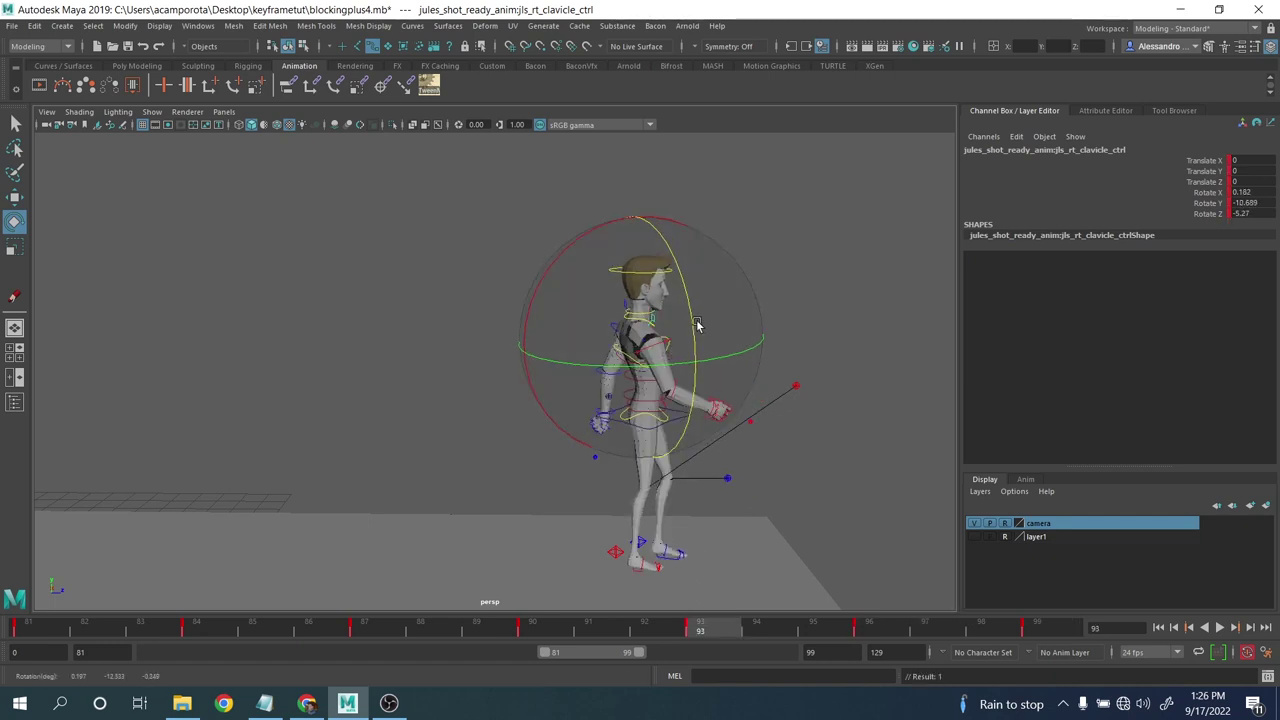
left_click_drag(698, 324, 689, 317)
- Step through the key poses from frame 99 back to 81 to examine the right shoulder's motion
key("period")
key("period")
key("period")
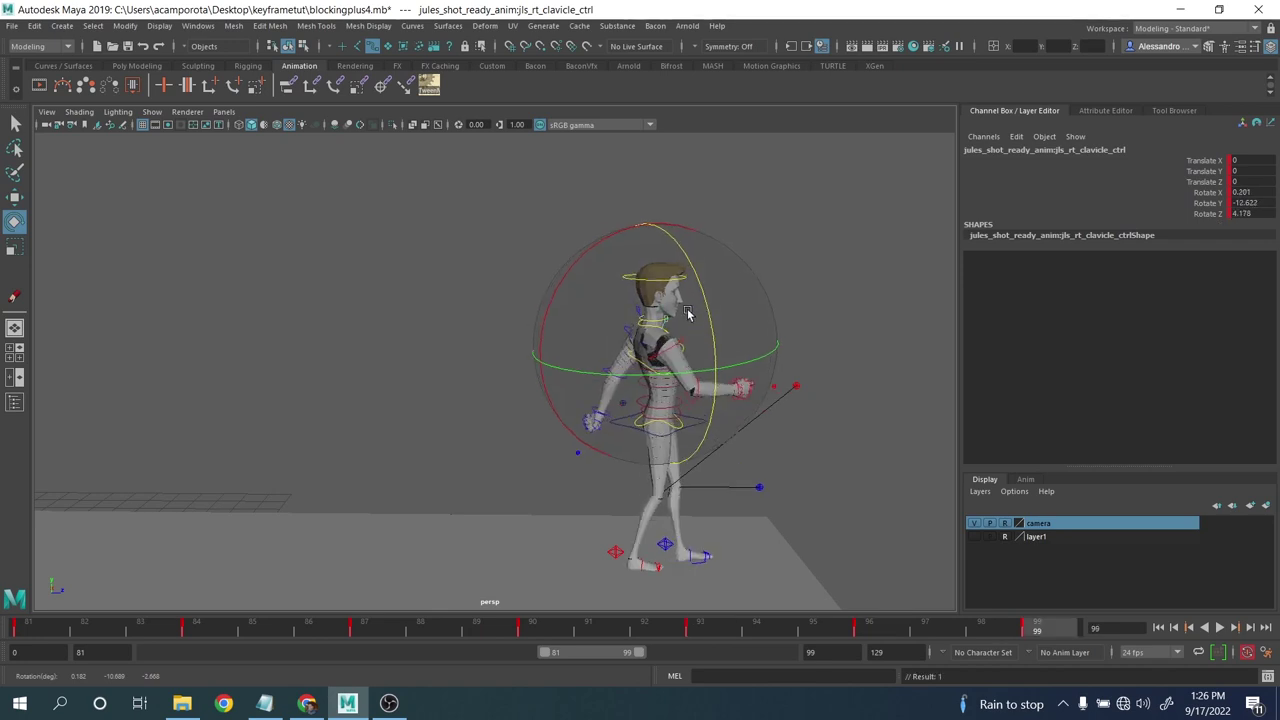
key("comma")
key("comma")
key("comma")
key("comma")
key("comma")
key("comma")
key("comma")
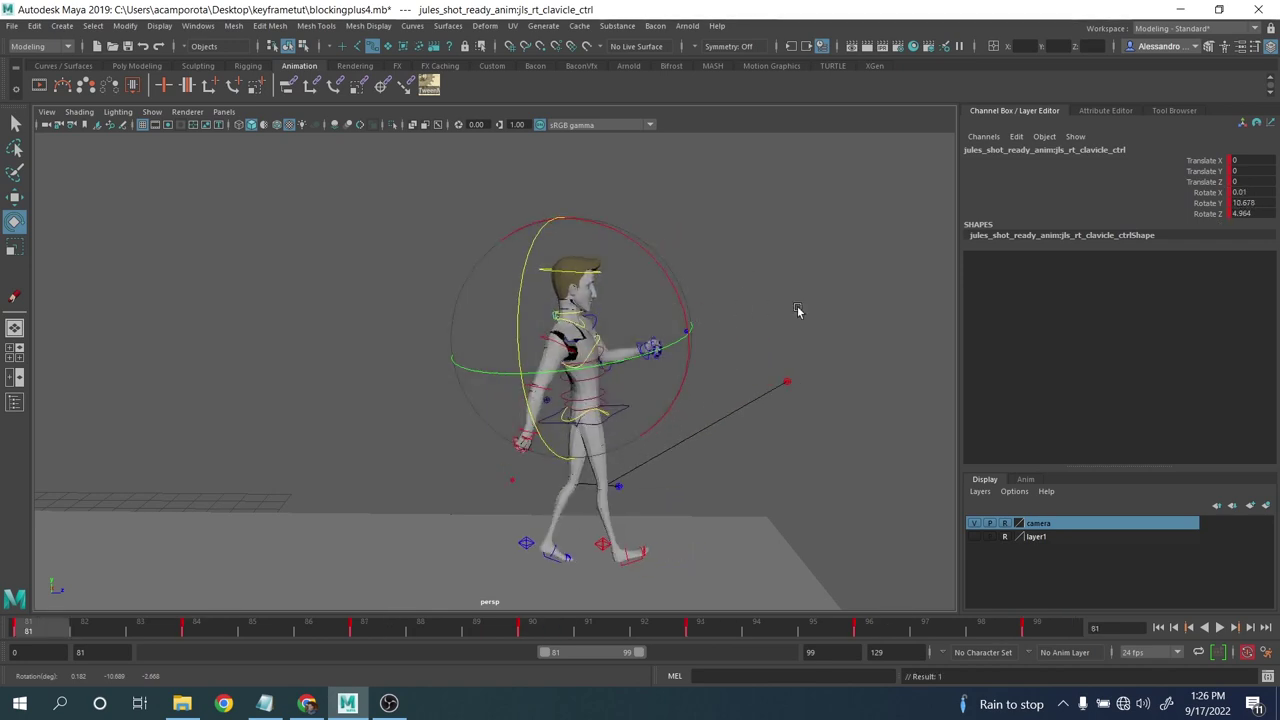
- Select the head control and step through the key poses around frame 81 to compare the head's rotation
left_click(799, 311)
left_click(554, 272)
key("comma")
key("comma")
key("period")
key("period")
key("period")
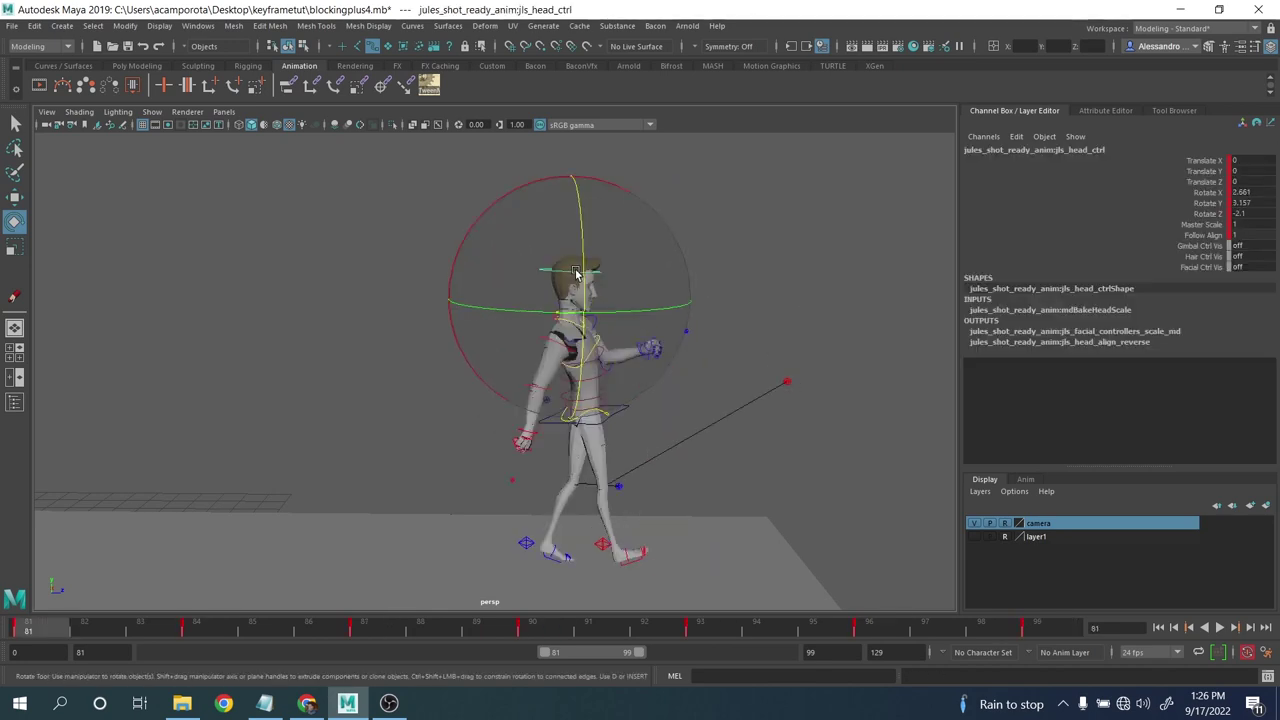
key("comma")
- Extend the playback range to start at frame 75 and review the head between frames 76 and 81
left_click_drag(544, 652, 514, 652)
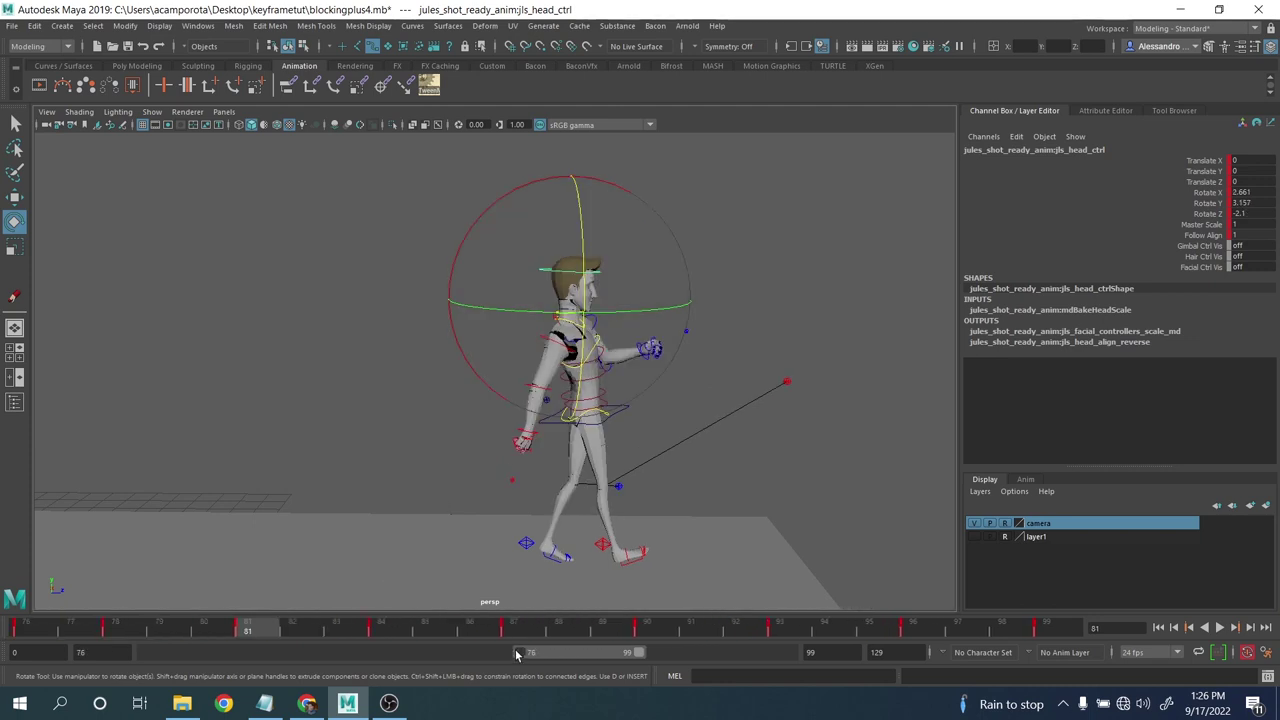
key("alt+v")
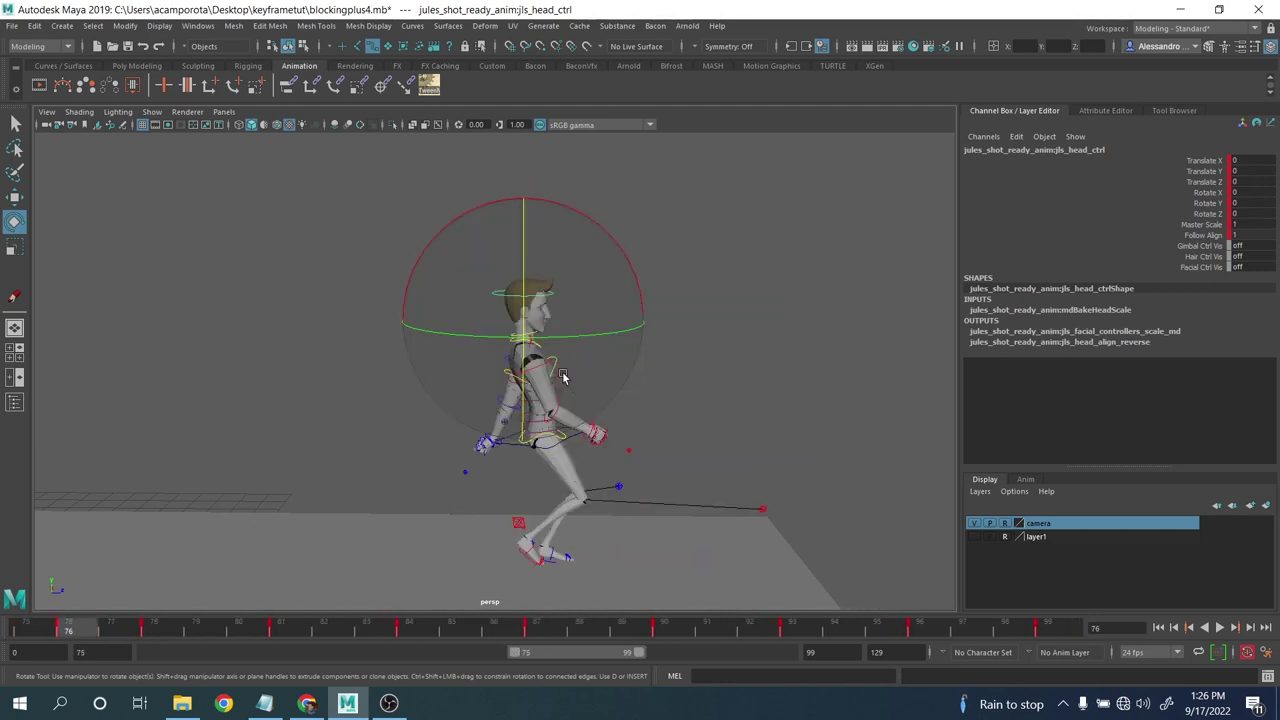
key("Escape")
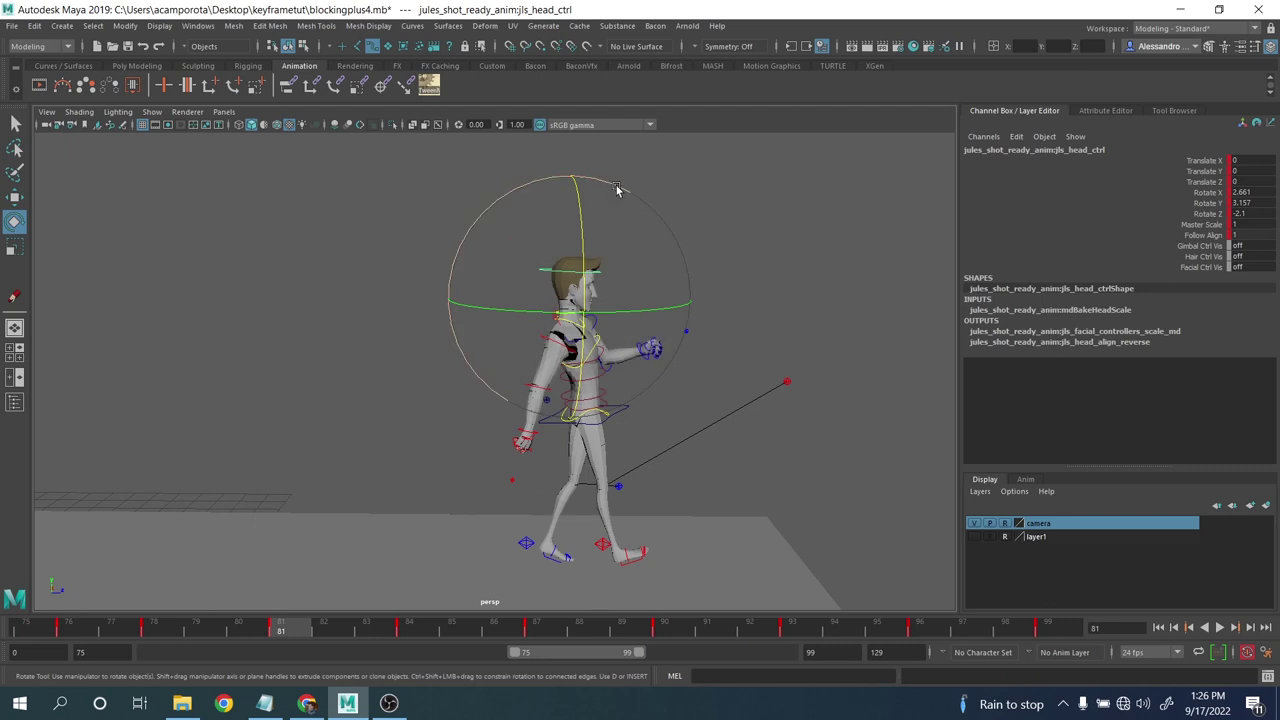
- Adjust the head control's X rotation on the key poses from frame 81 to 99, reaching about -1.654 at frame 99, and play it back
left_click_drag(618, 187, 617, 186)
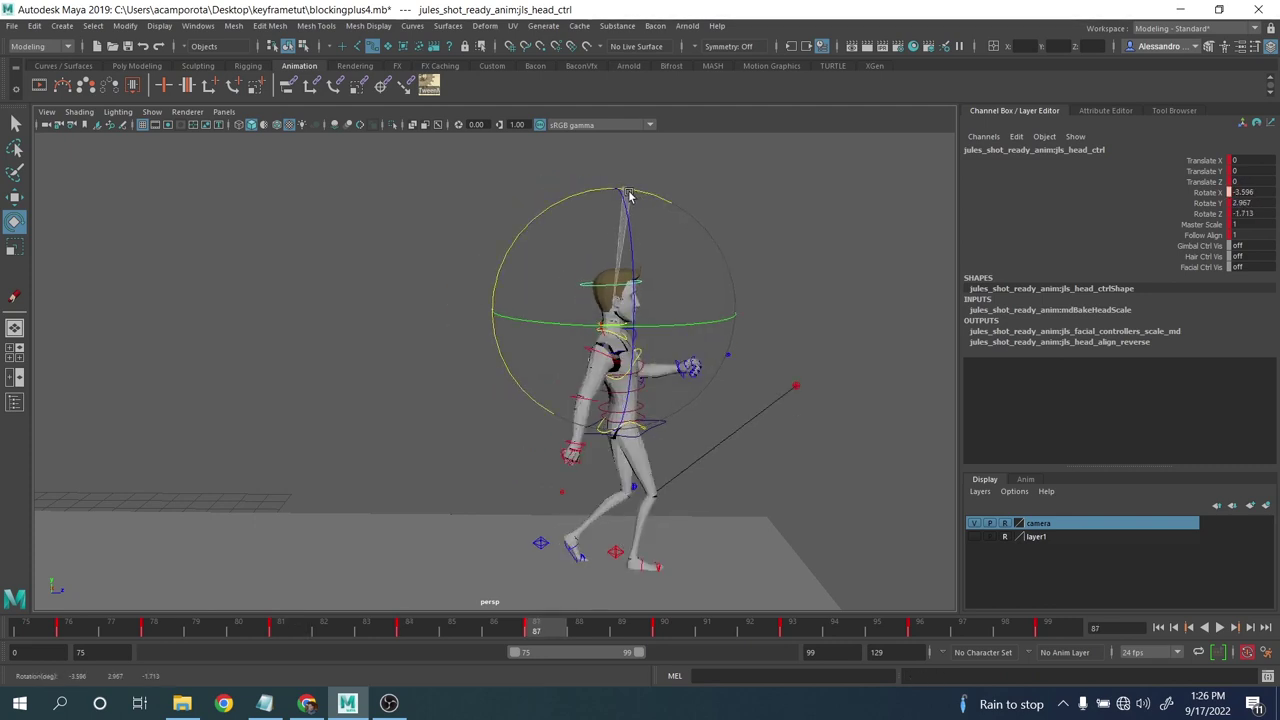
left_click_drag(628, 192, 629, 193)
key("period")
key("period")
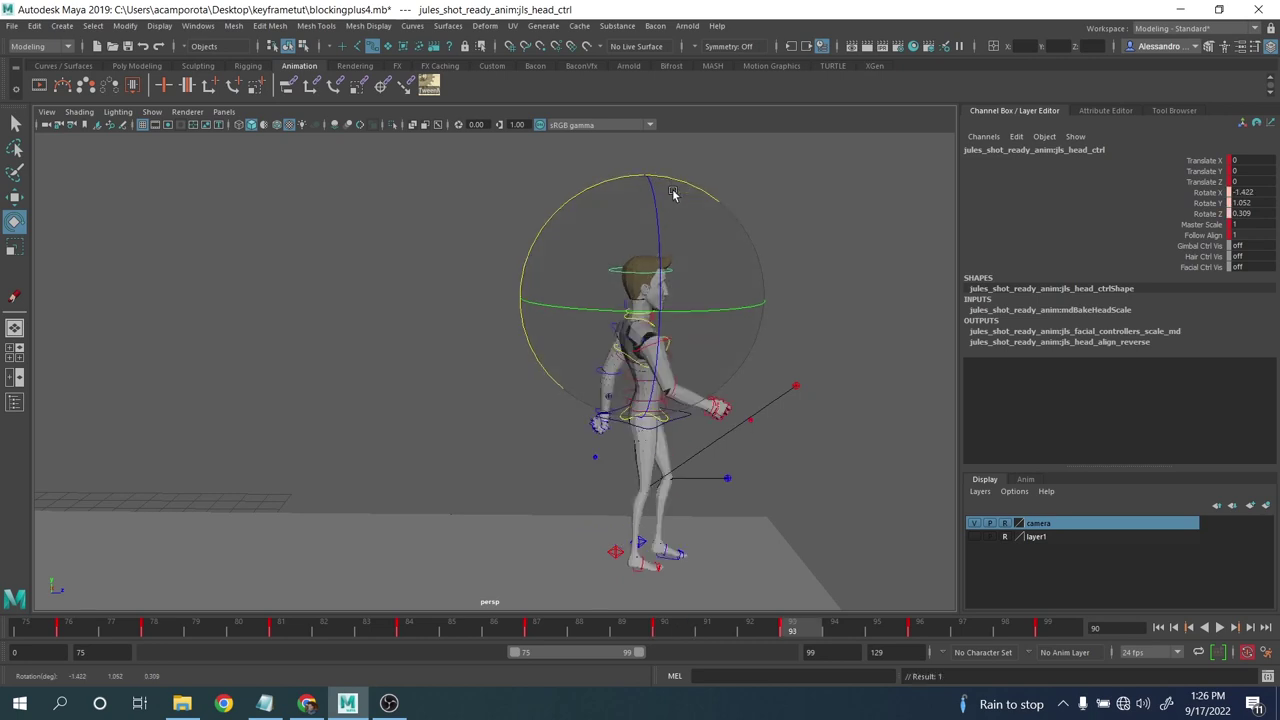
key("period")
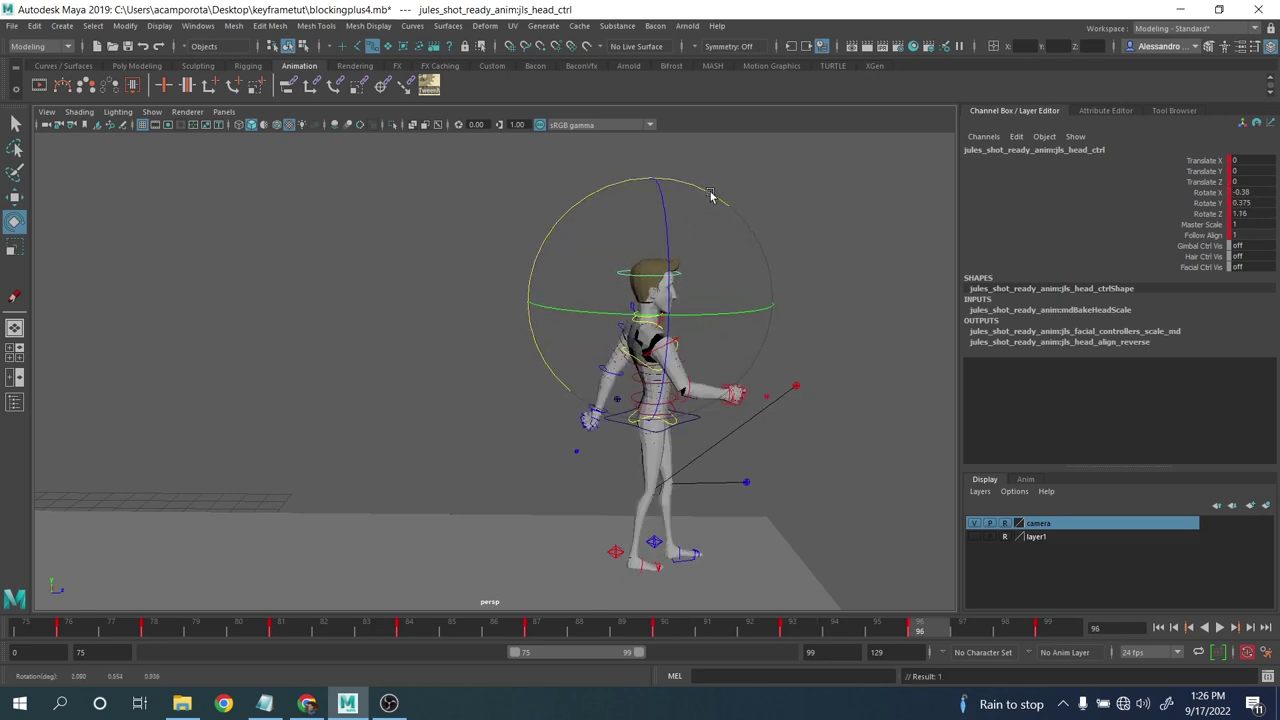
key("period")
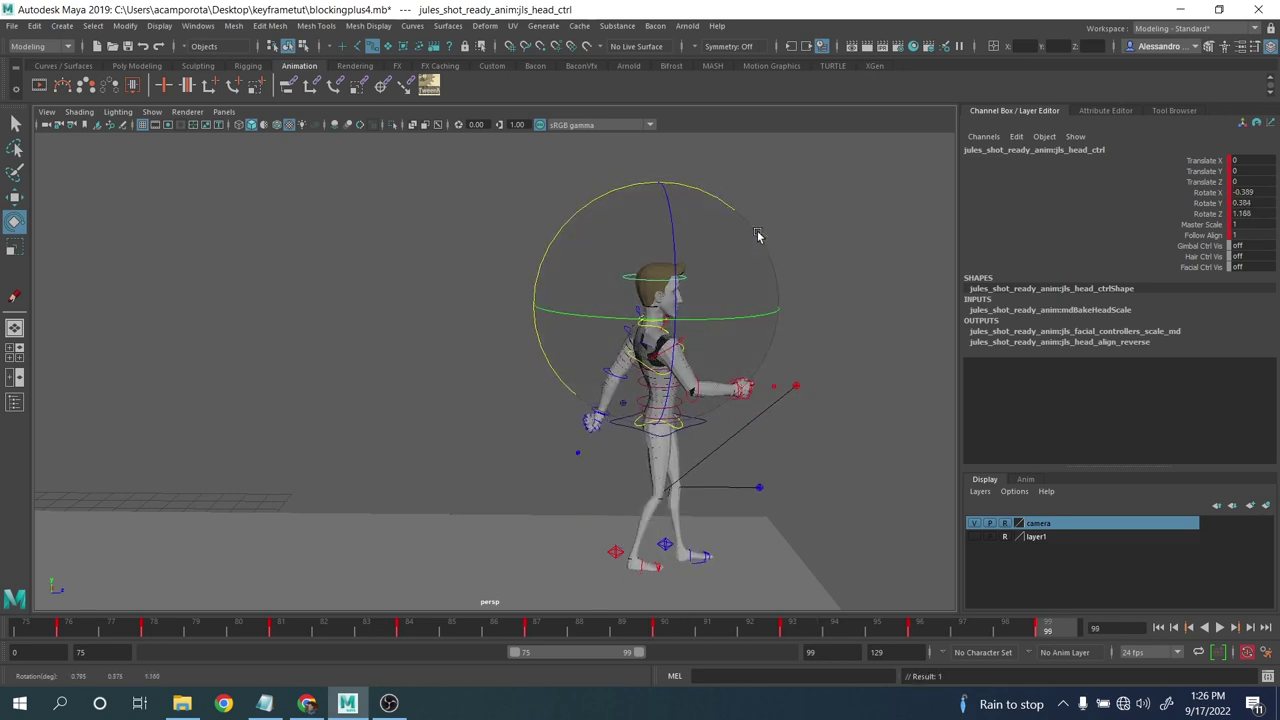
left_click(1215, 627)
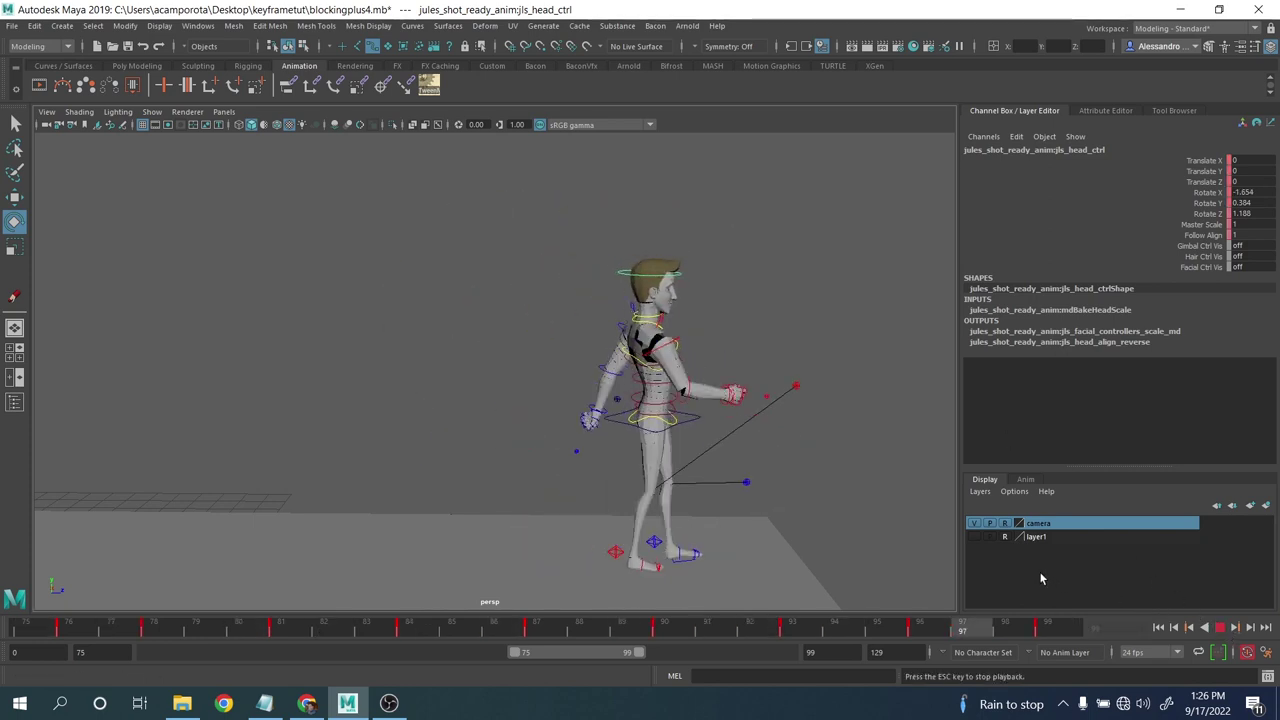
left_click(1219, 627)
left_click(849, 481)
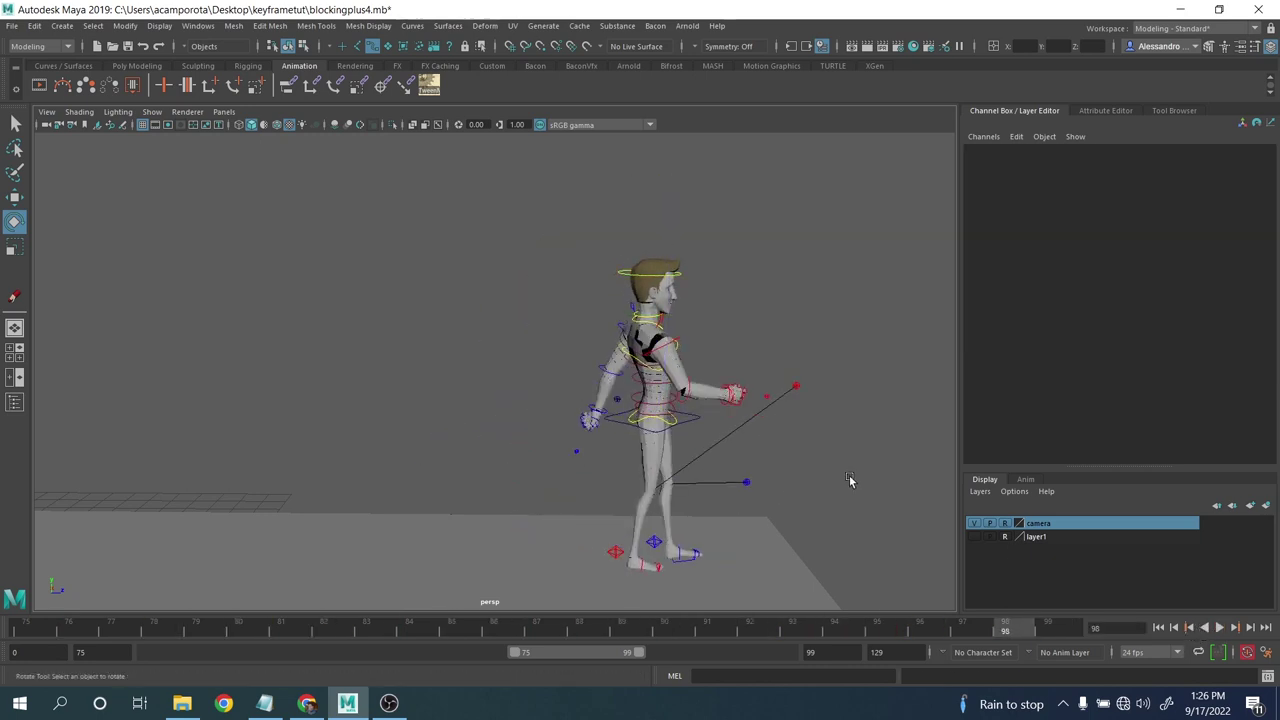
- Rotate the right elbow FK control in Y to about -21.2 at frame 90 and refine its bend on the key poses up to frame 99
left_click(685, 400)
key("comma")
key("comma")
key("comma")
key("comma")
key("period")
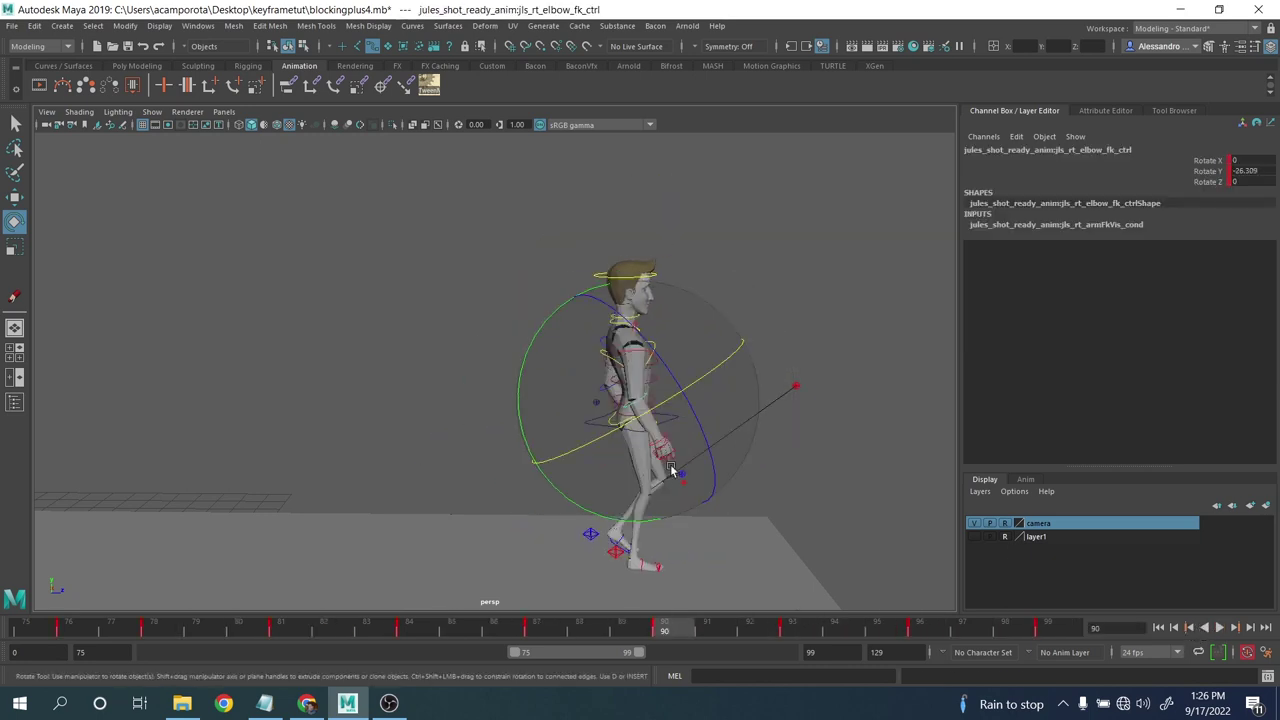
left_click_drag(585, 511, 568, 511)
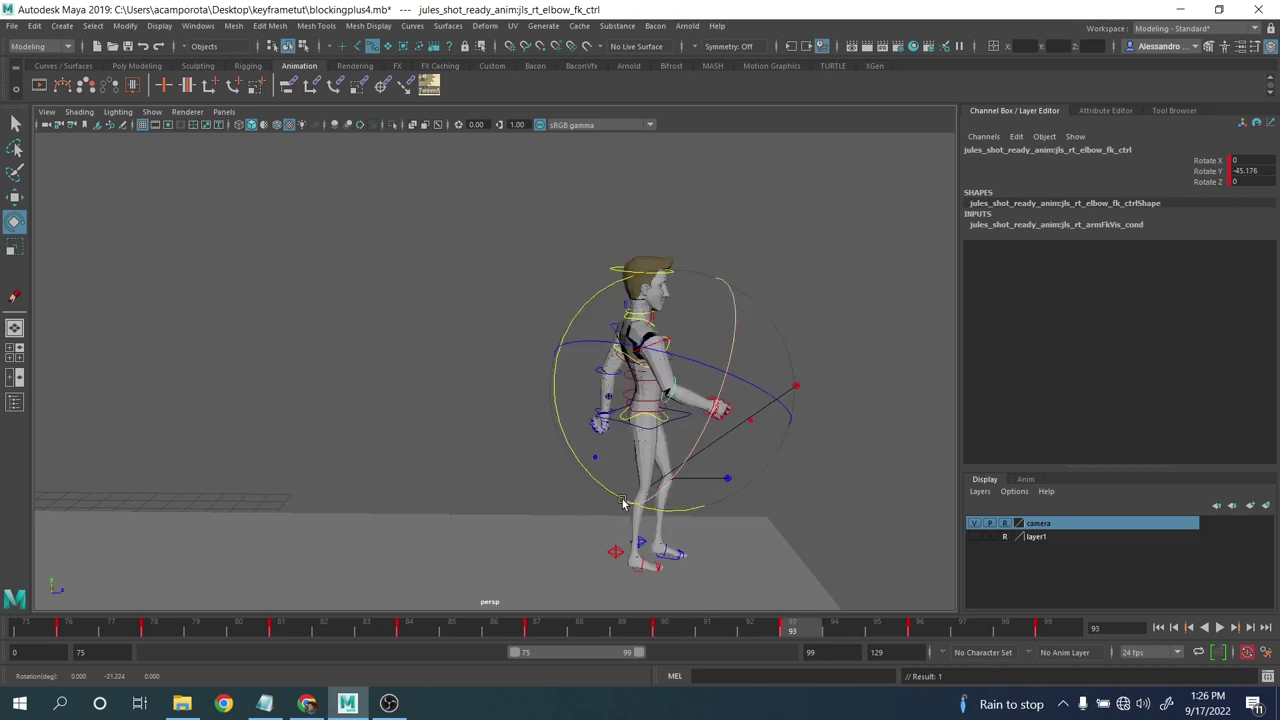
key("period")
key("comma")
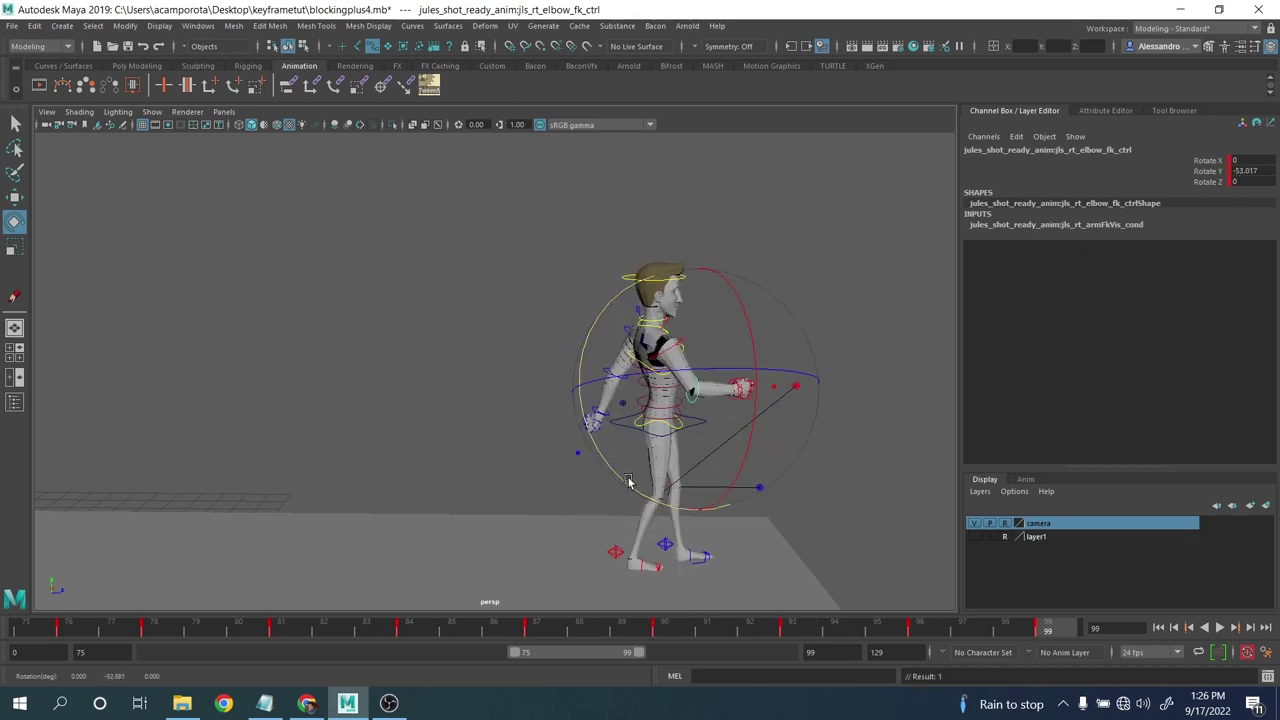
key("comma")
key("comma")
key("comma")
key("period")
key("period")
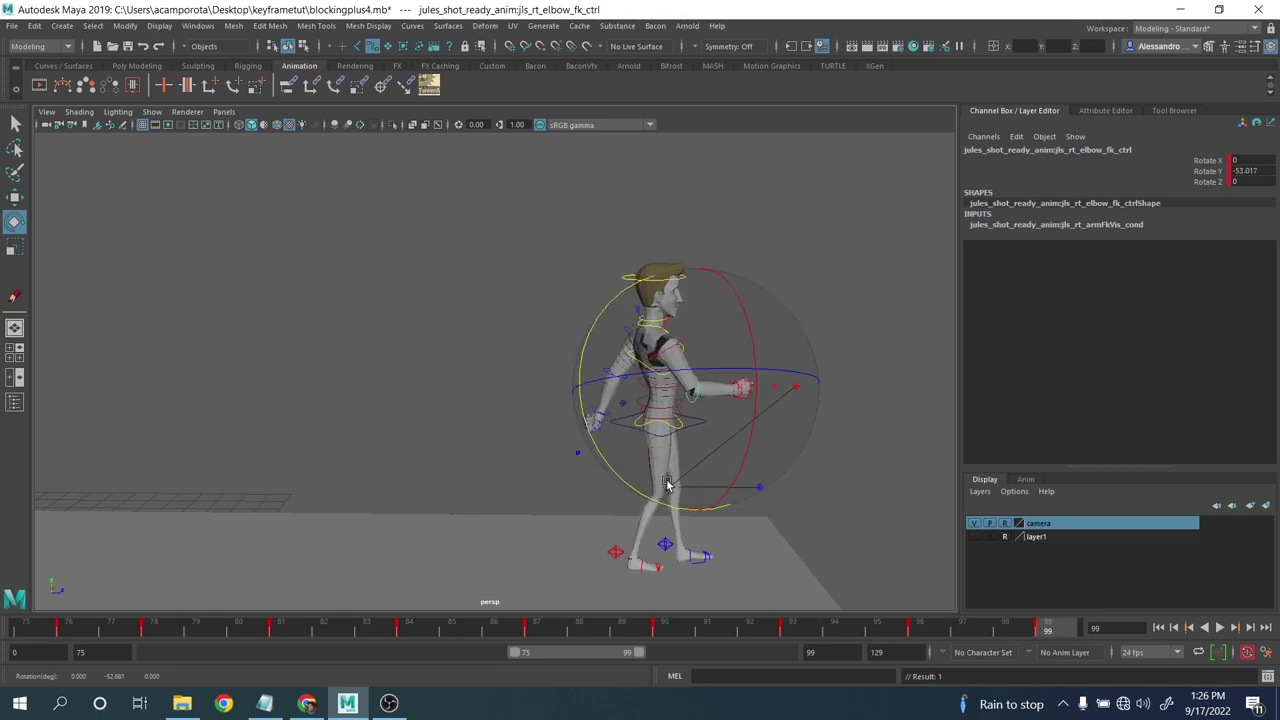
- Extend the playback range to start at frame 39 and play back the animation
left_click(937, 527)
left_click(1220, 627)
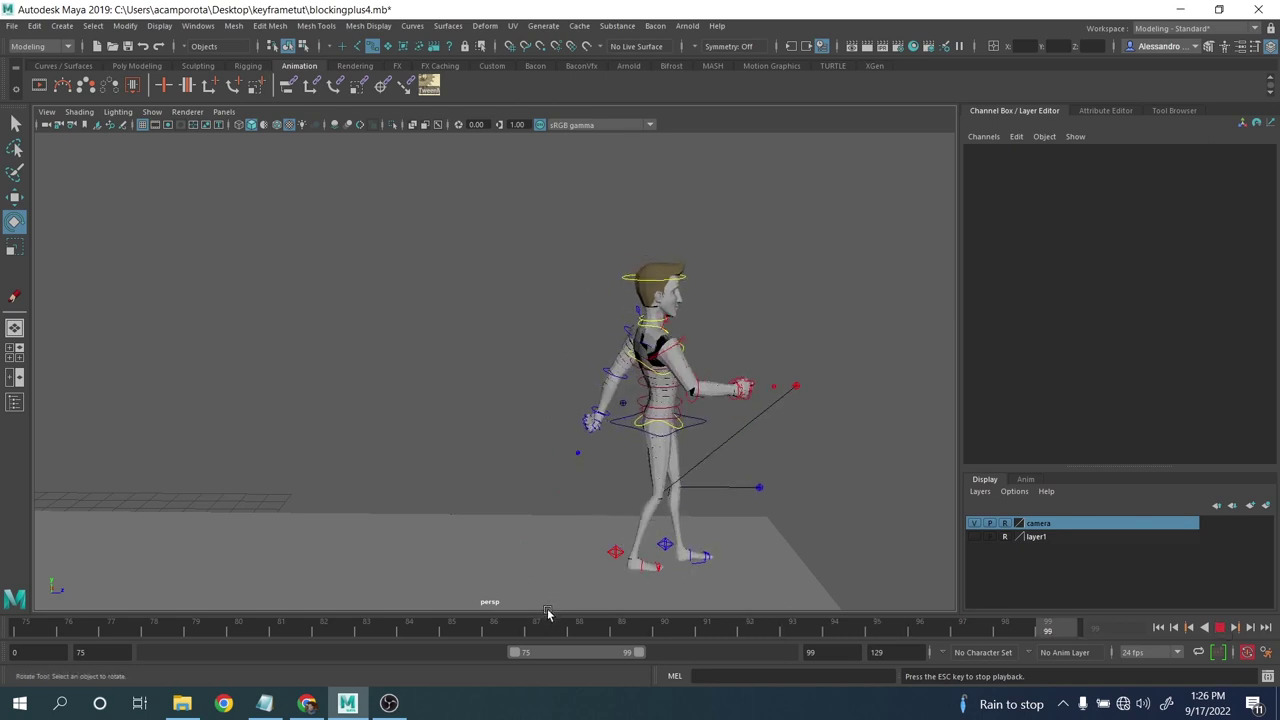
left_click_drag(515, 652, 372, 651)
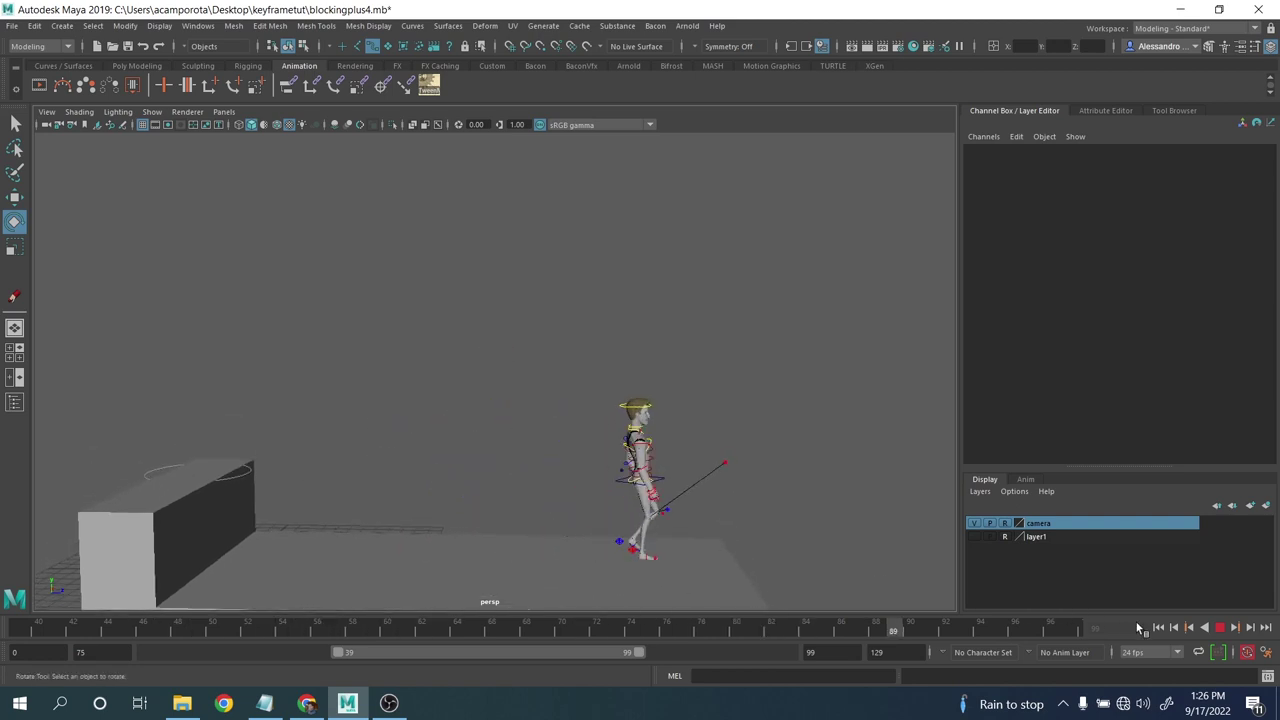
left_click(1220, 627)
- Select all character controls, set their keys between frames 39 and 99 to auto tangents in the Graph Editor, and play back the result
key("q")
left_click_drag(326, 306, 766, 600)
left_click(198, 25)
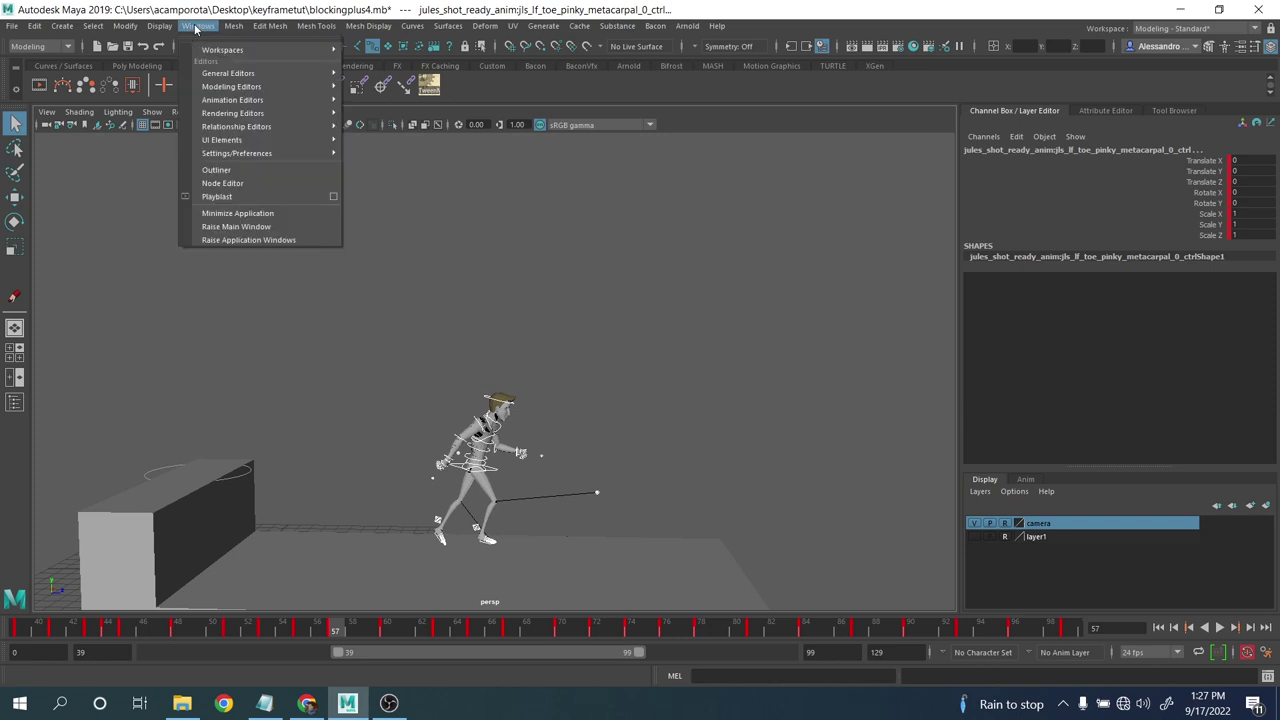
mouse_move(275, 107)
left_click(380, 108)
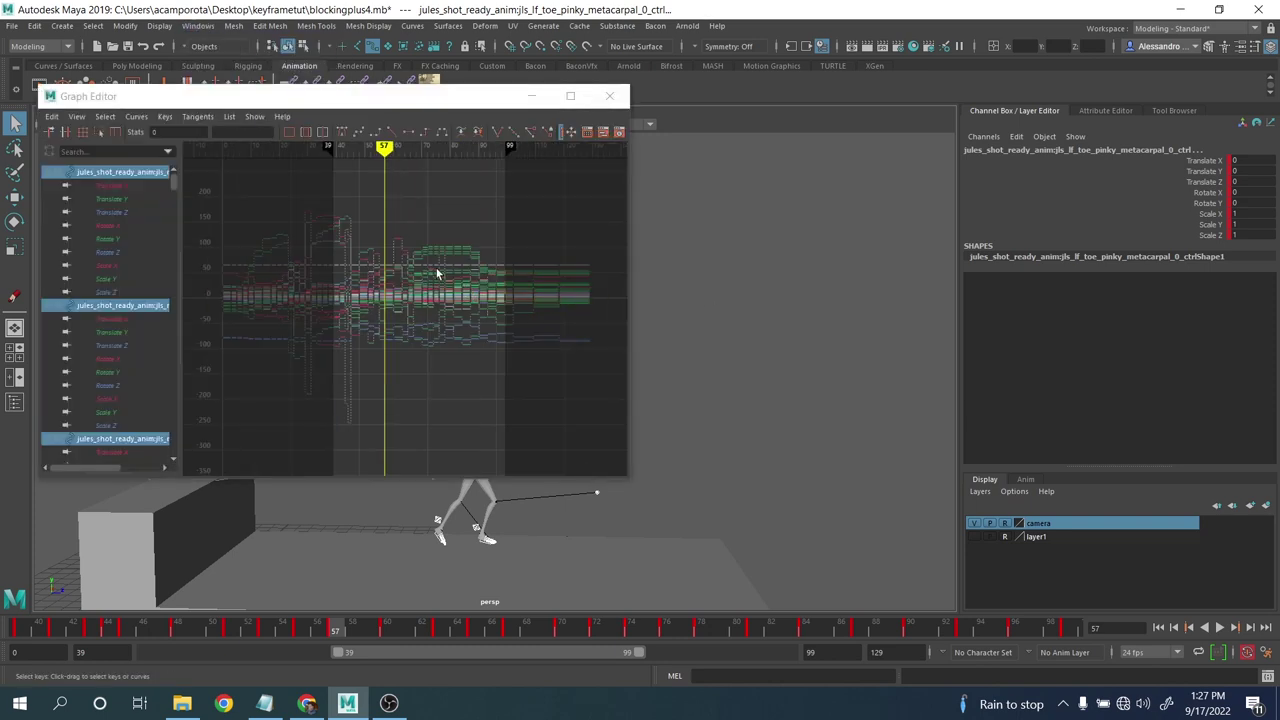
scroll(318, 240, "down", 3)
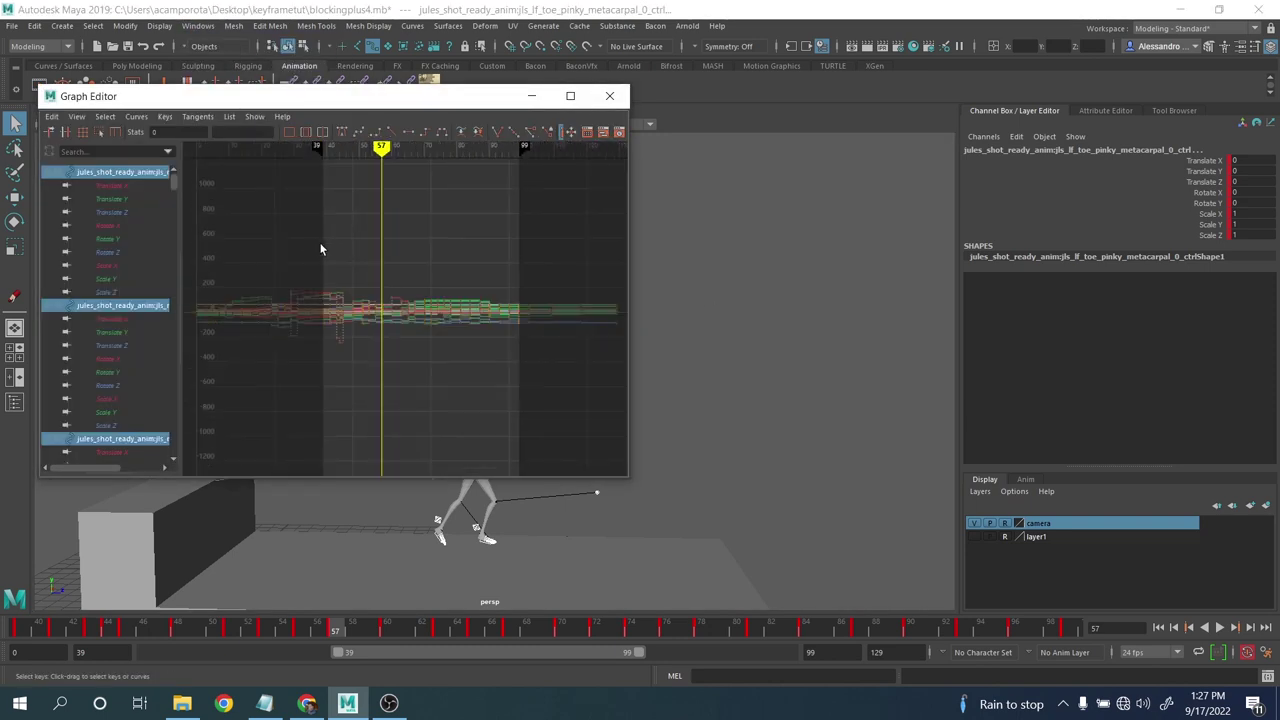
left_click_drag(521, 355, 521, 355)
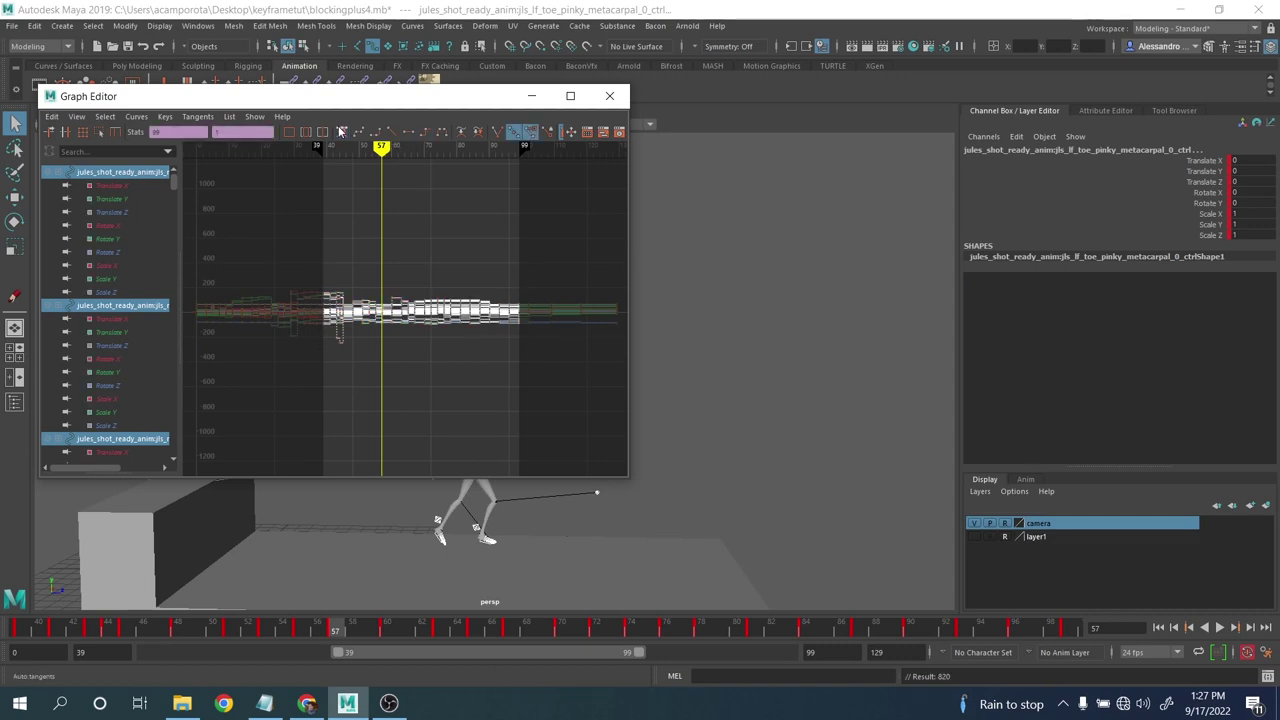
left_click(609, 95)
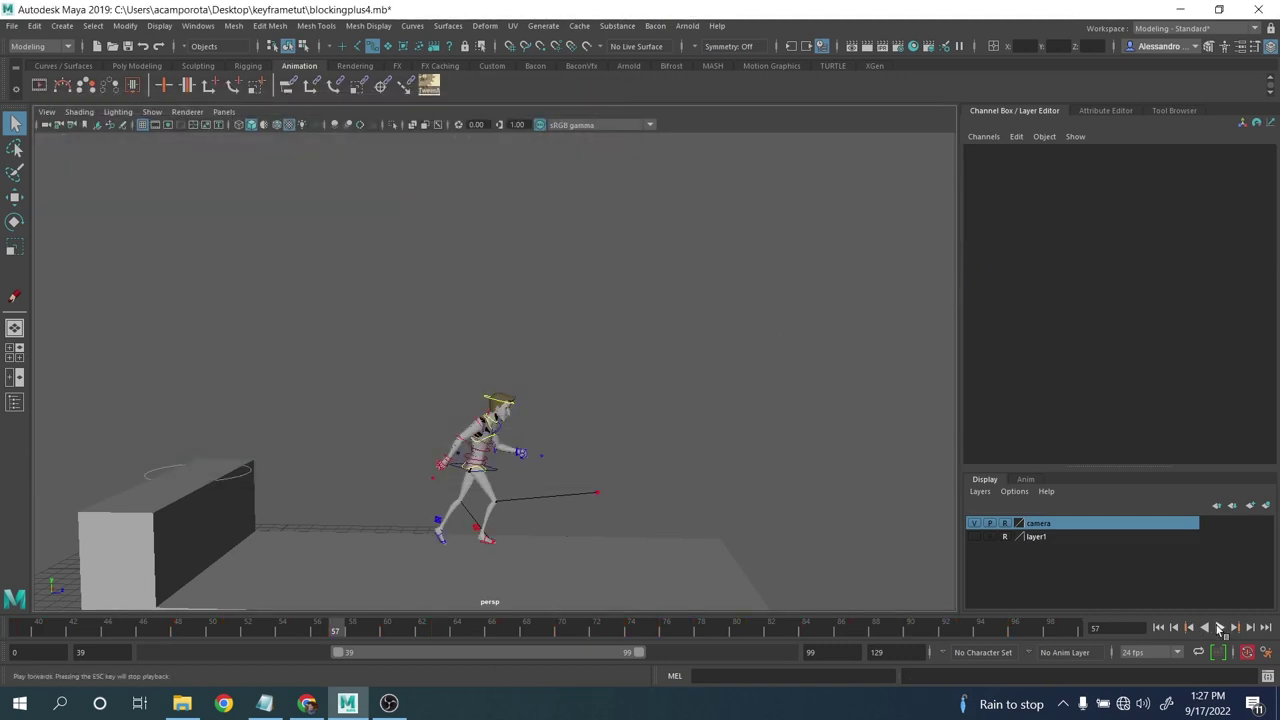
left_click(1219, 628)
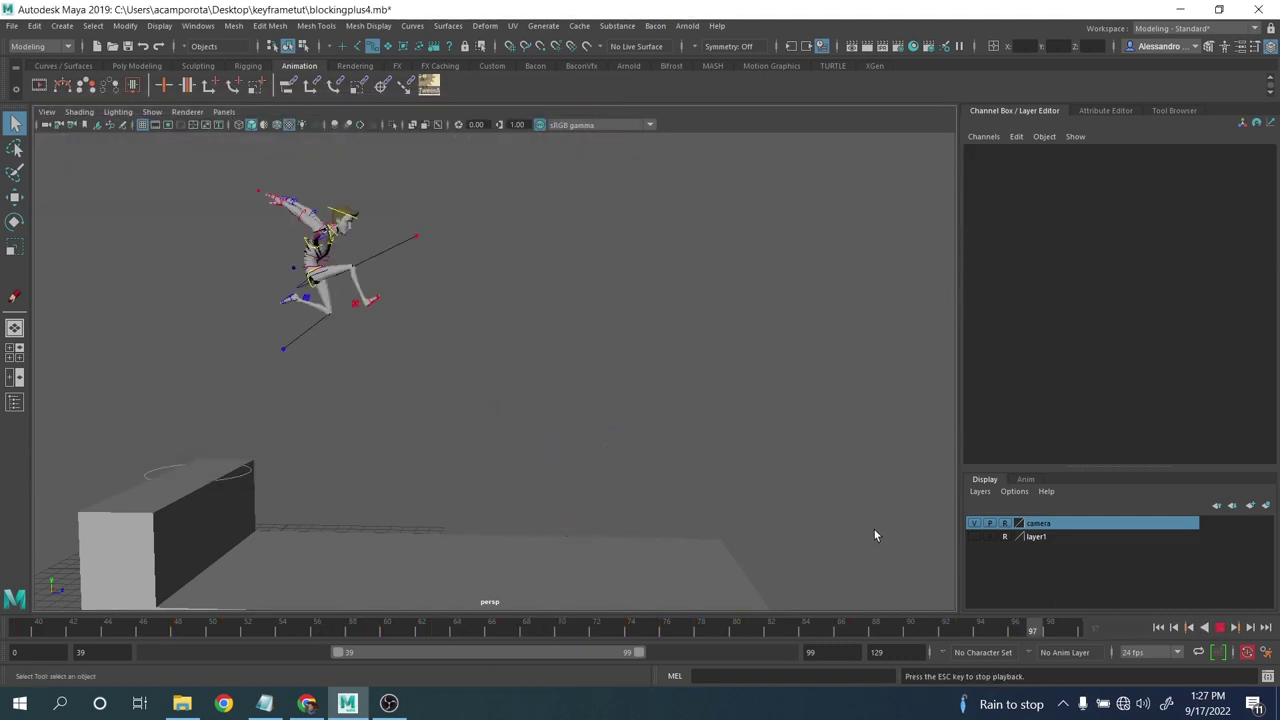
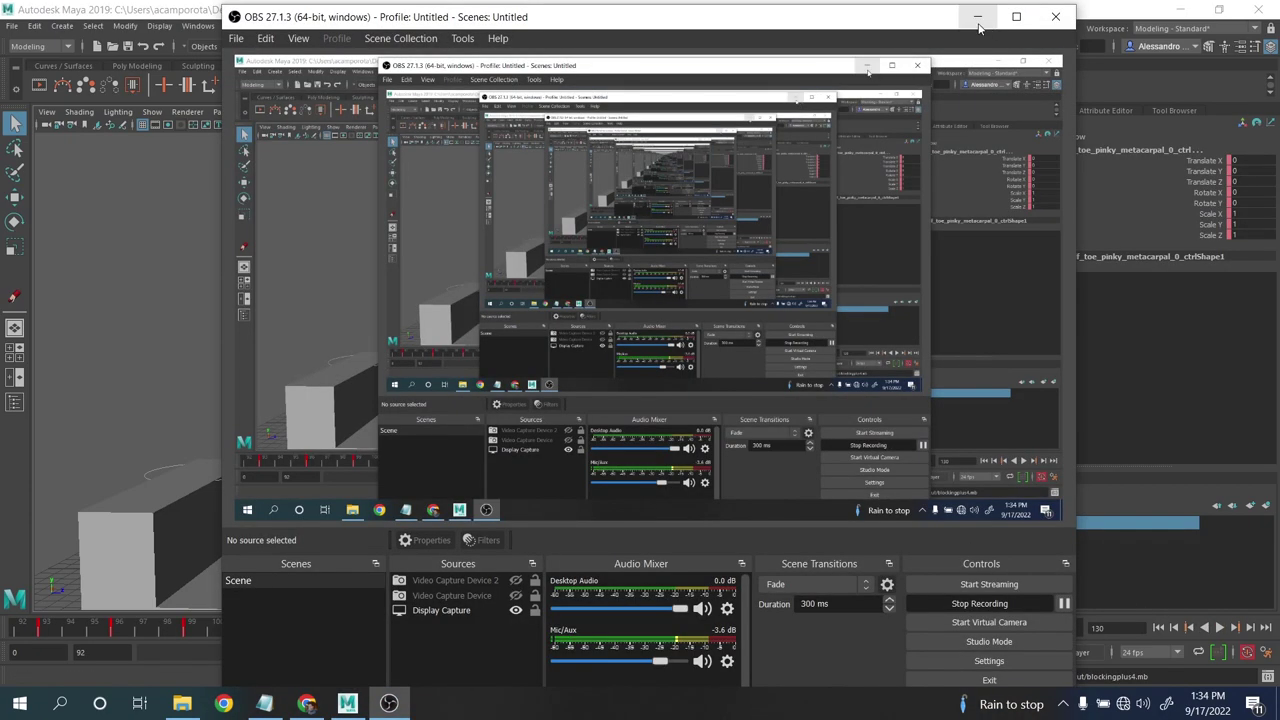
- Select all of the character's controls and scrub between frames 92 and 109 to examine the settling poses
left_click(978, 17)
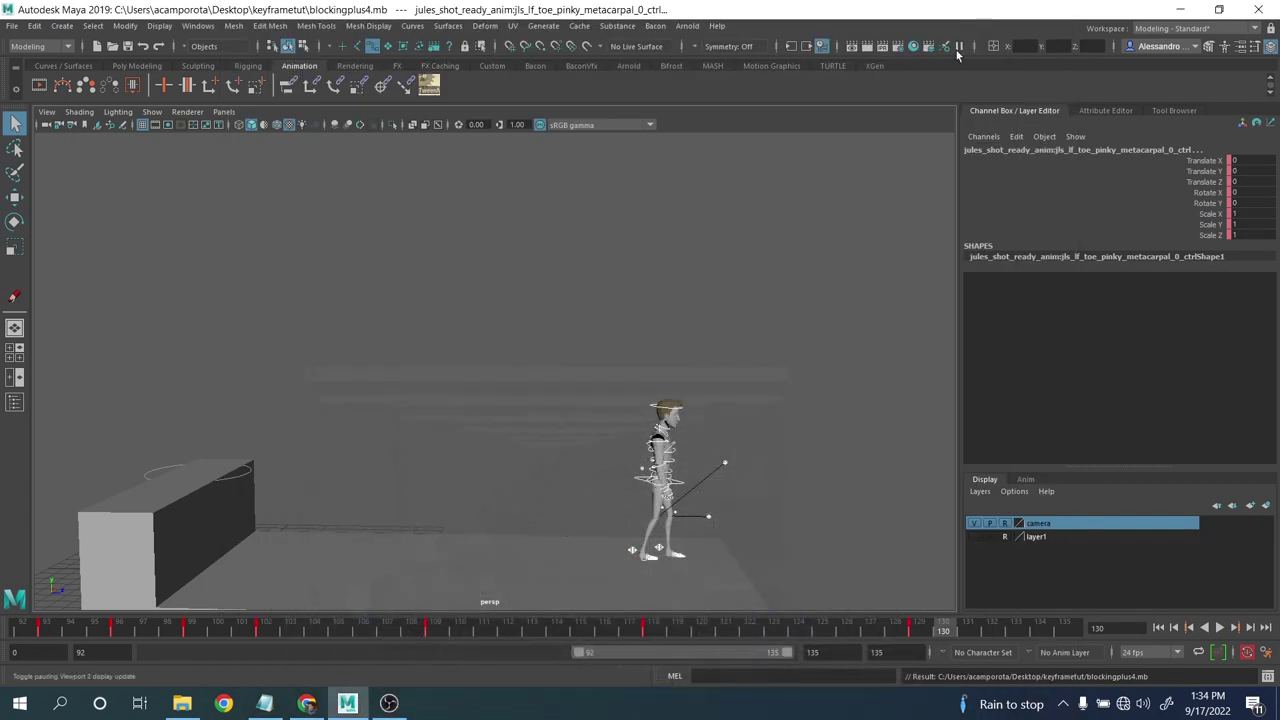
left_click(566, 365)
left_click_drag(452, 314, 811, 573)
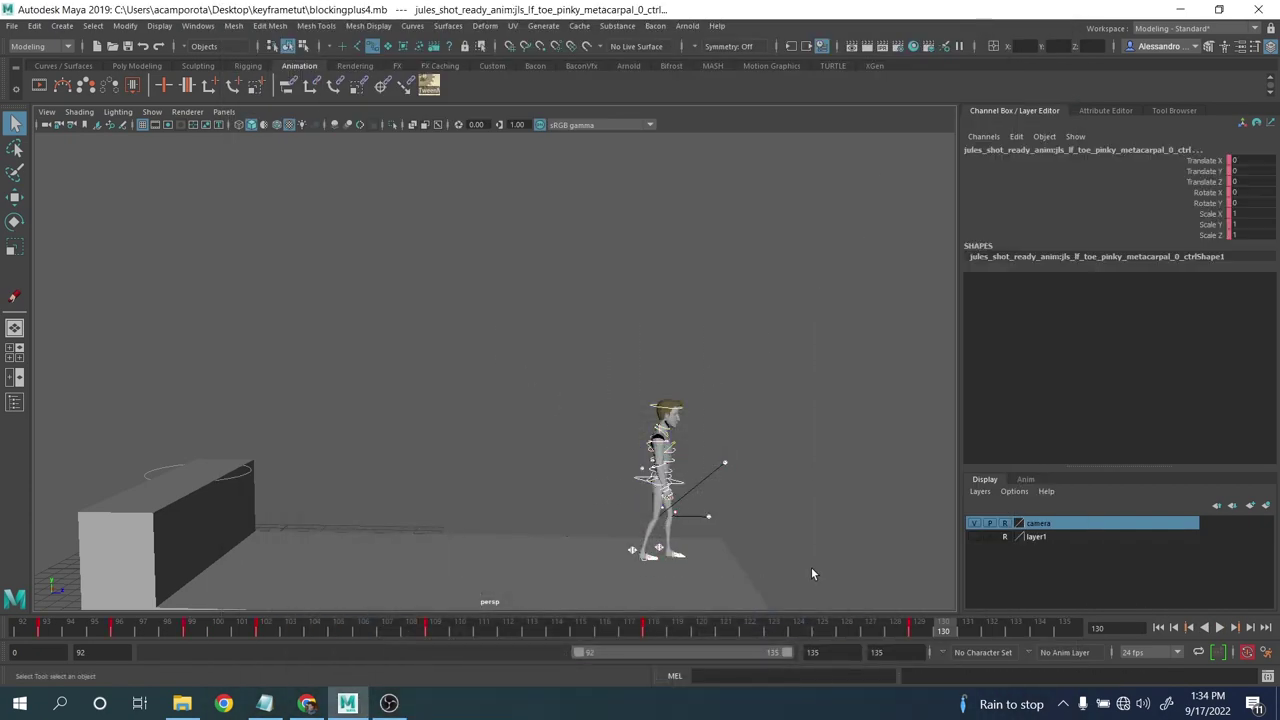
left_click_drag(57, 632, 447, 632)
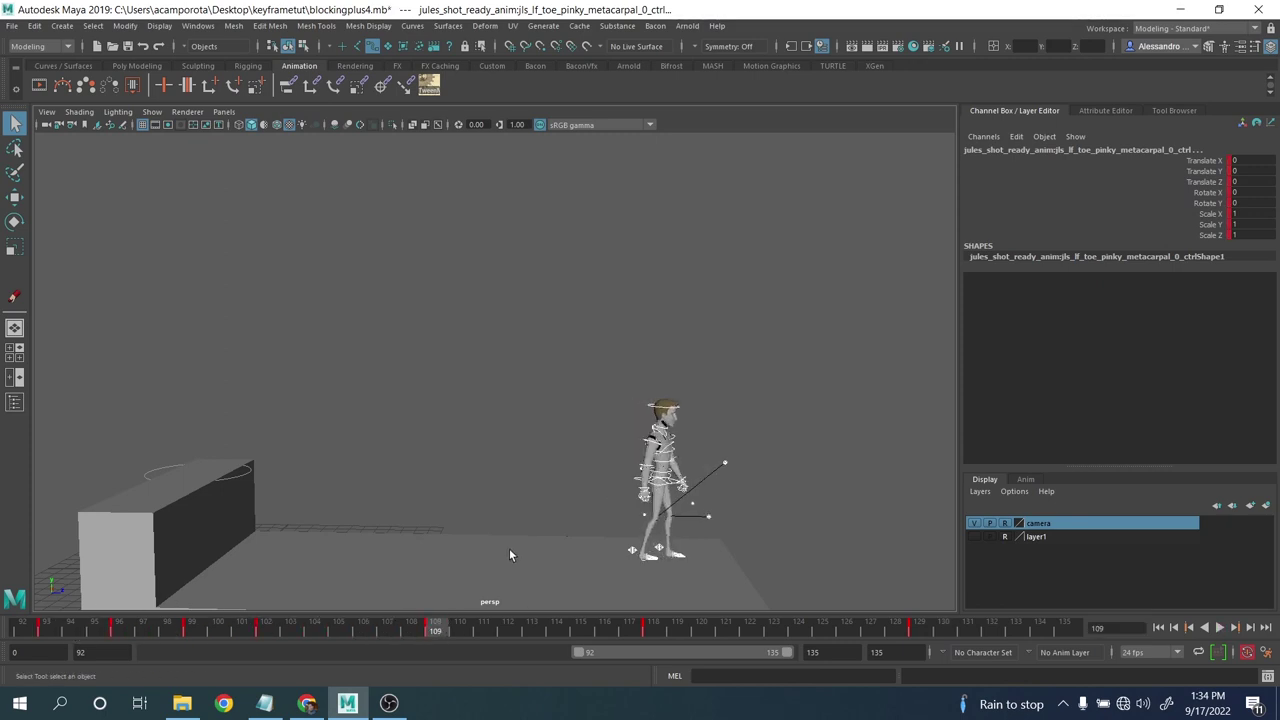
middle_click_drag(481, 503, 421, 376, "alt")
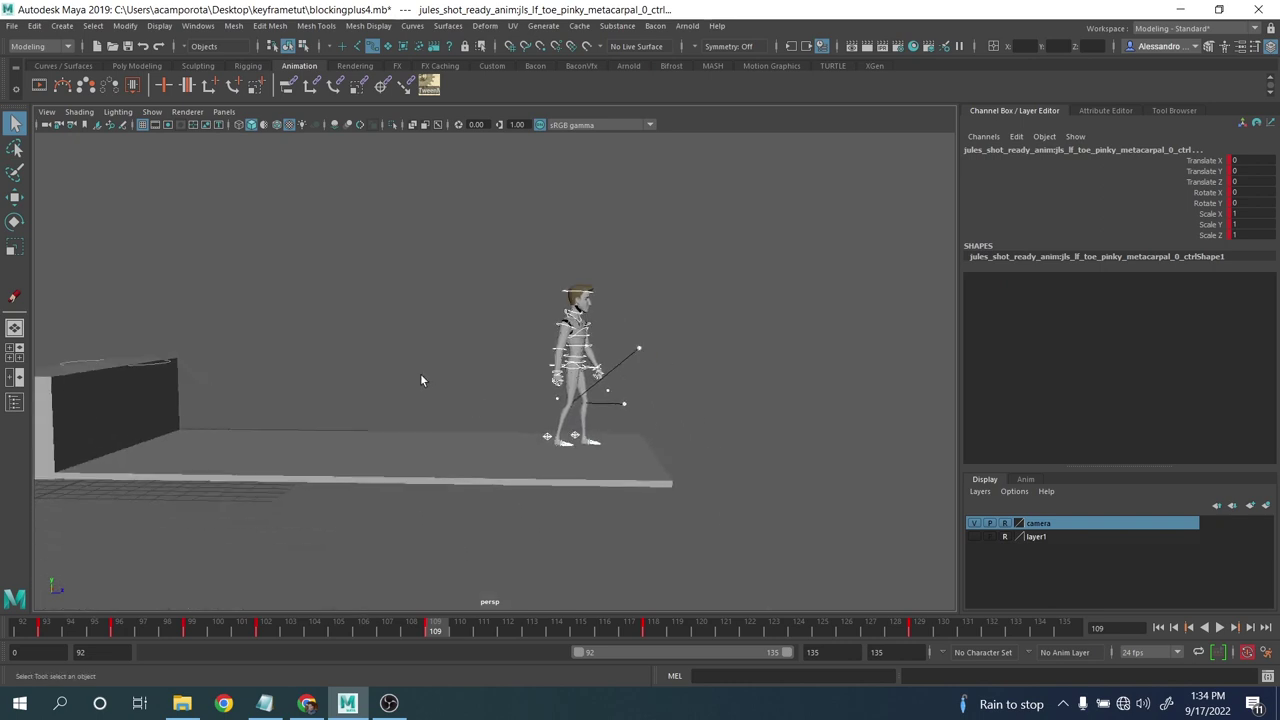
right_click_drag(421, 376, 452, 412, "alt")
middle_click_drag(452, 412, 428, 457, "alt")
left_click_drag(413, 633, 267, 625)
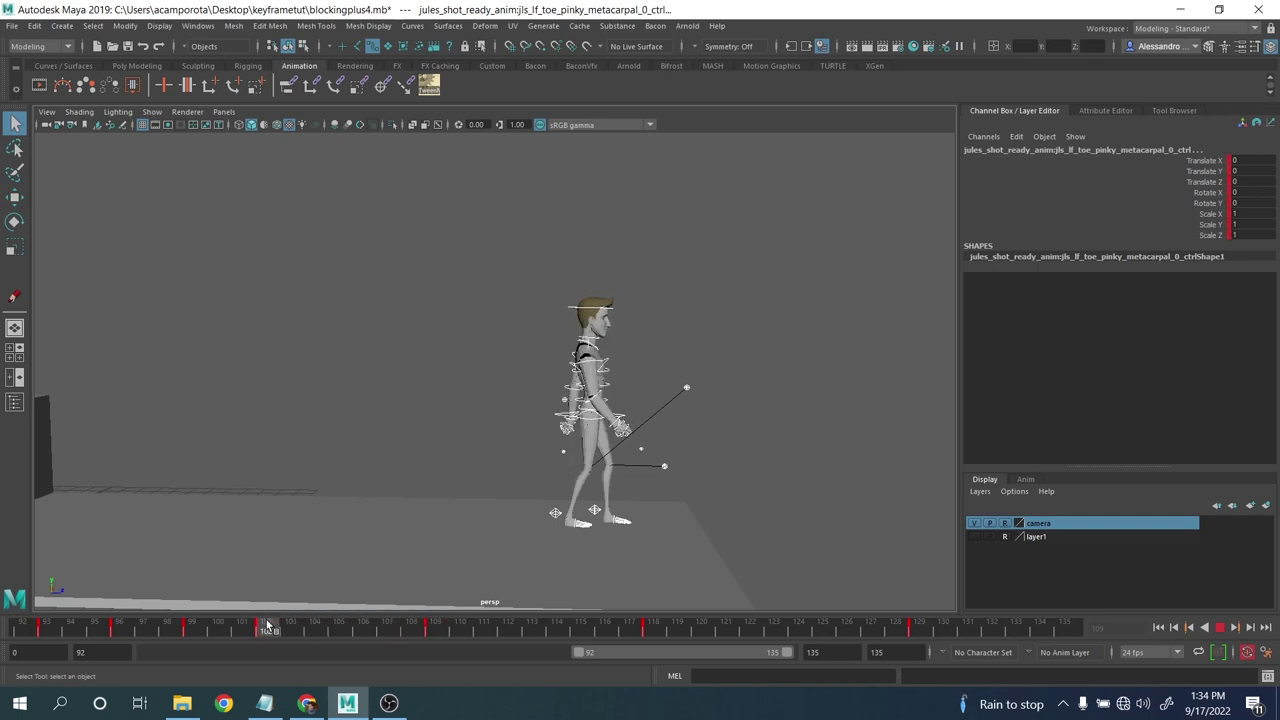
- Create an in-between for all controls at frame 105 with tweenMachine at 39.7 and scrub to frame 109 to check it
left_click(428, 86)
left_click_drag(950, 147, 867, 156)
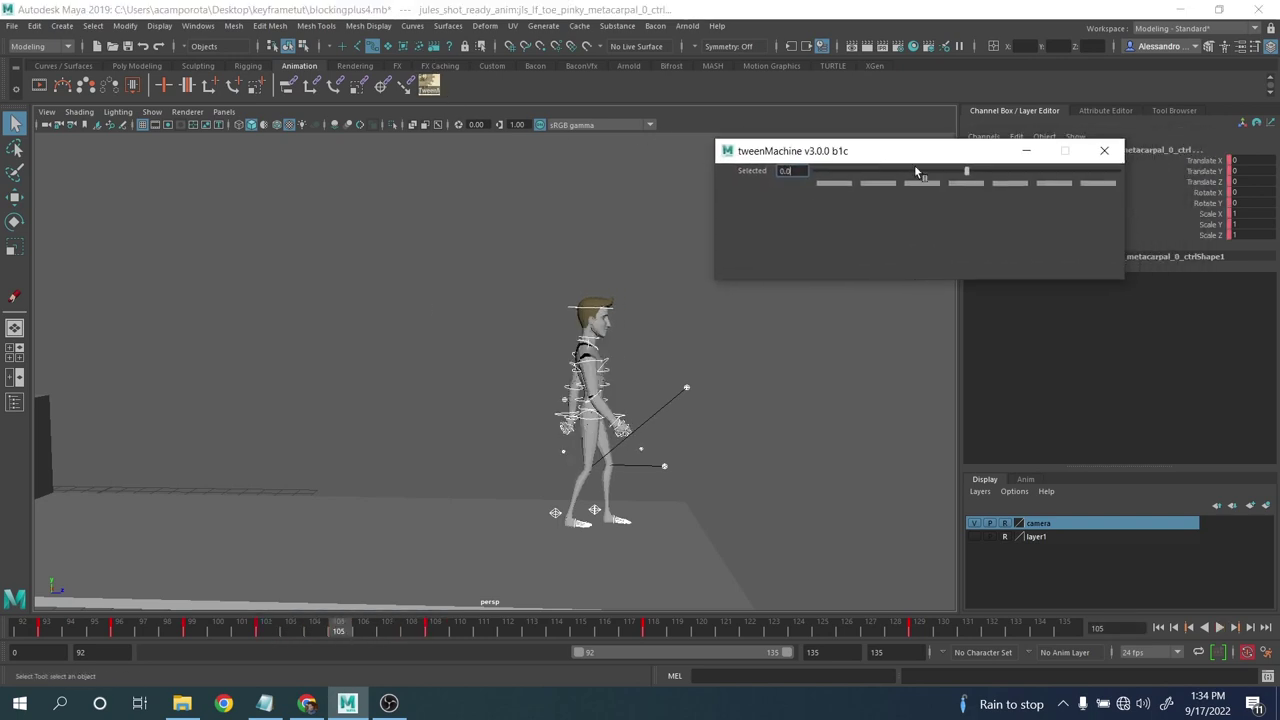
left_click(1021, 173)
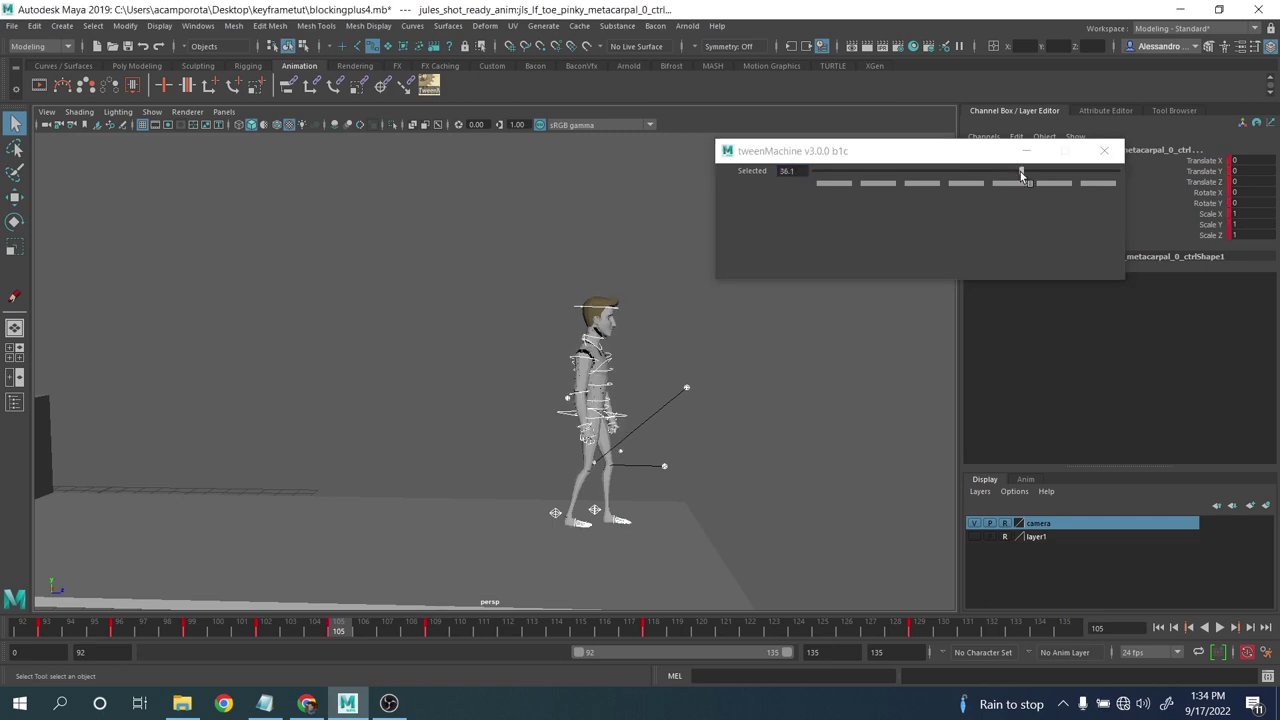
left_click_drag(1021, 175, 1026, 175)
mouse_move(352, 632)
left_mouse_down()
mouse_move(457, 629)
mouse_move(368, 630)
mouse_move(436, 630)
mouse_move(295, 602)
mouse_move(428, 607)
left_mouse_up()
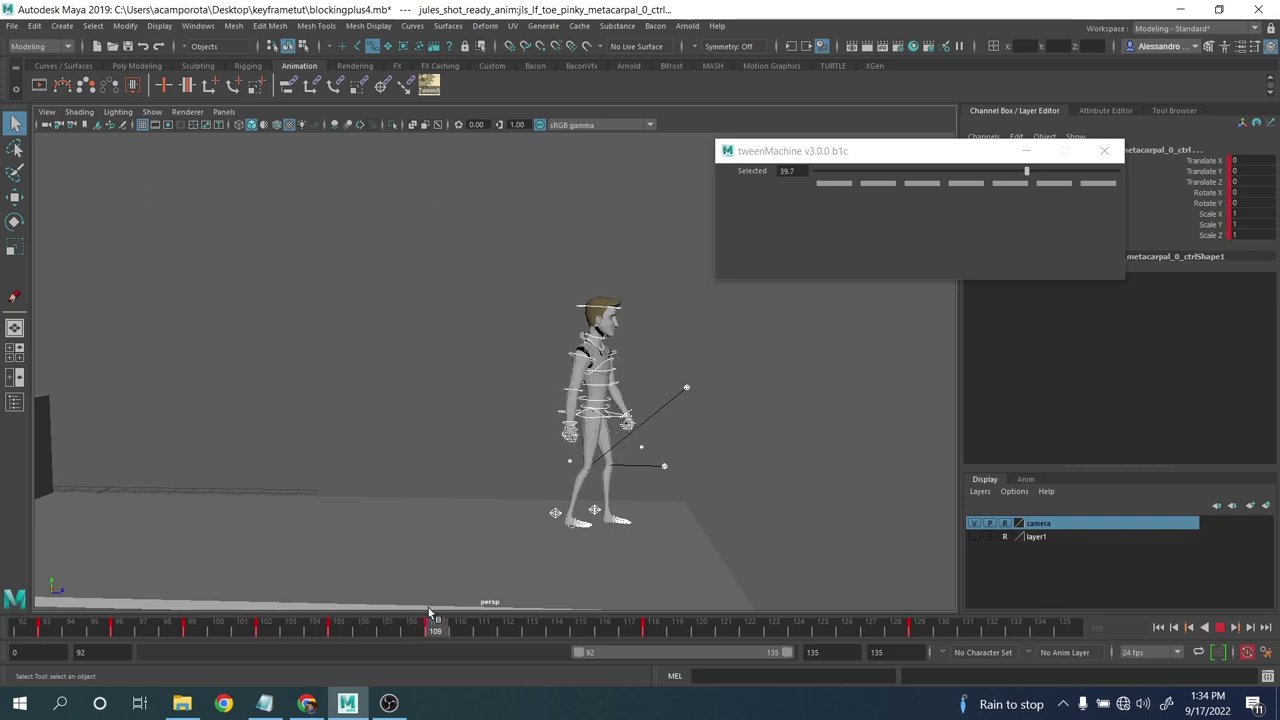
- Select the upper-body controls without the COG and feet, and set their tweenMachine in-between at frame 105 to 73.8
middle_click_drag(452, 581, 390, 568, "alt")
scroll(398, 540, "up", 5)
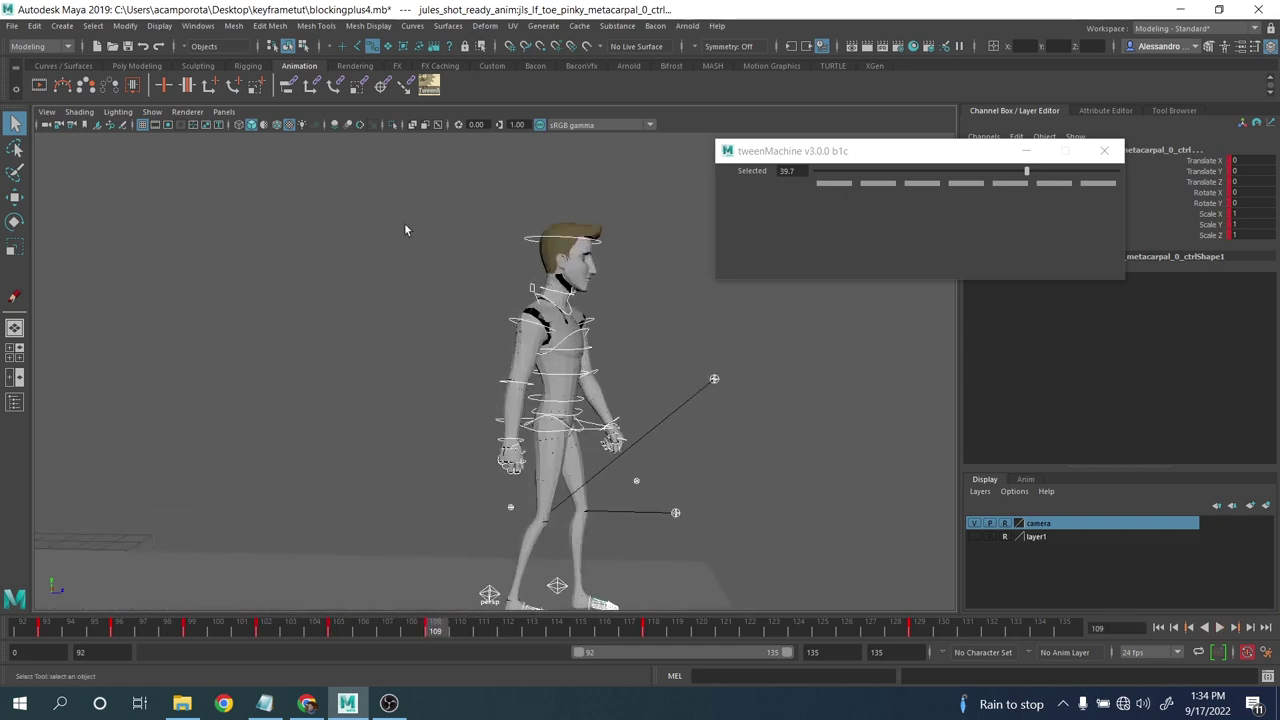
left_click_drag(392, 174, 724, 485)
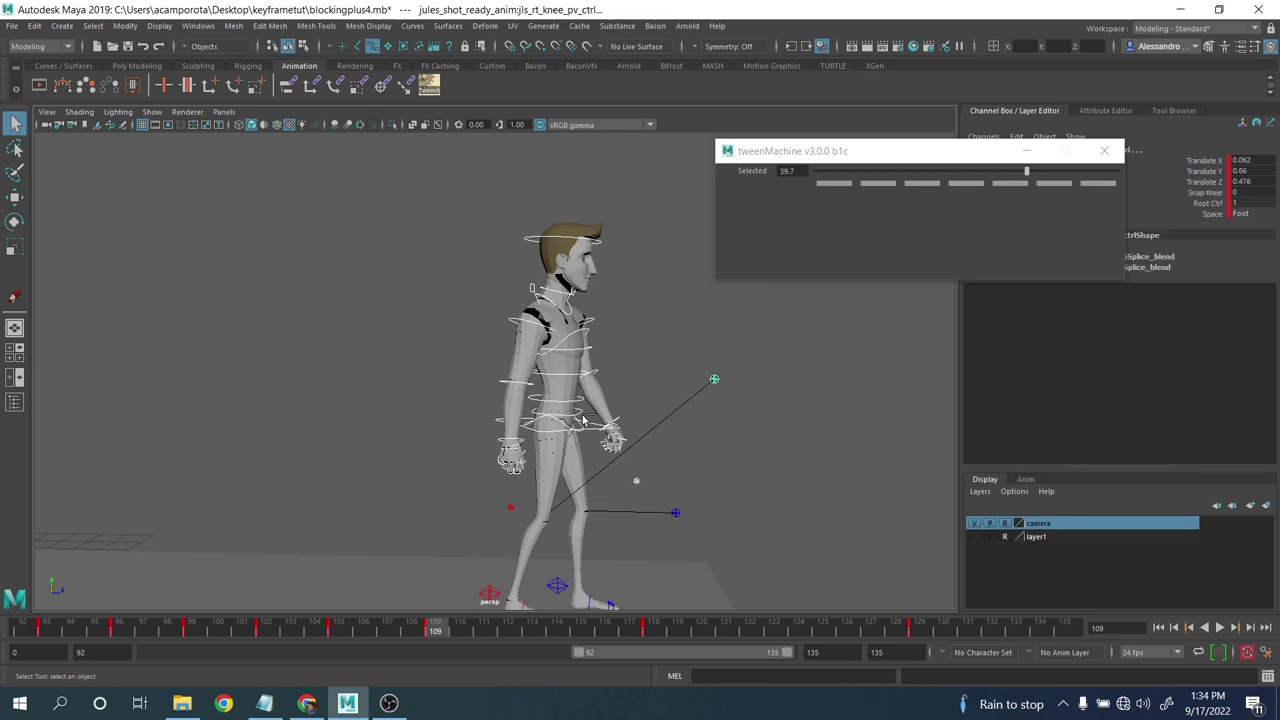
left_click(343, 632)
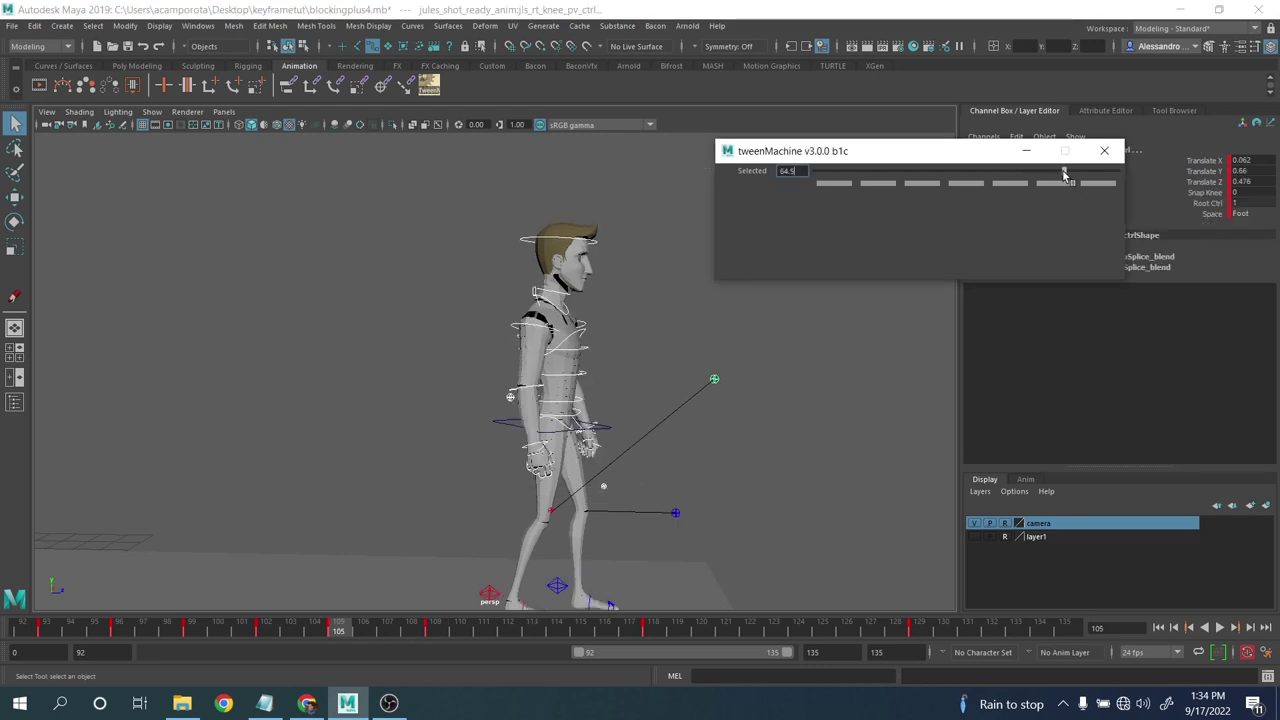
left_click(1064, 173)
mouse_move(388, 625)
left_mouse_down()
mouse_move(446, 625)
mouse_move(343, 622)
left_mouse_up()
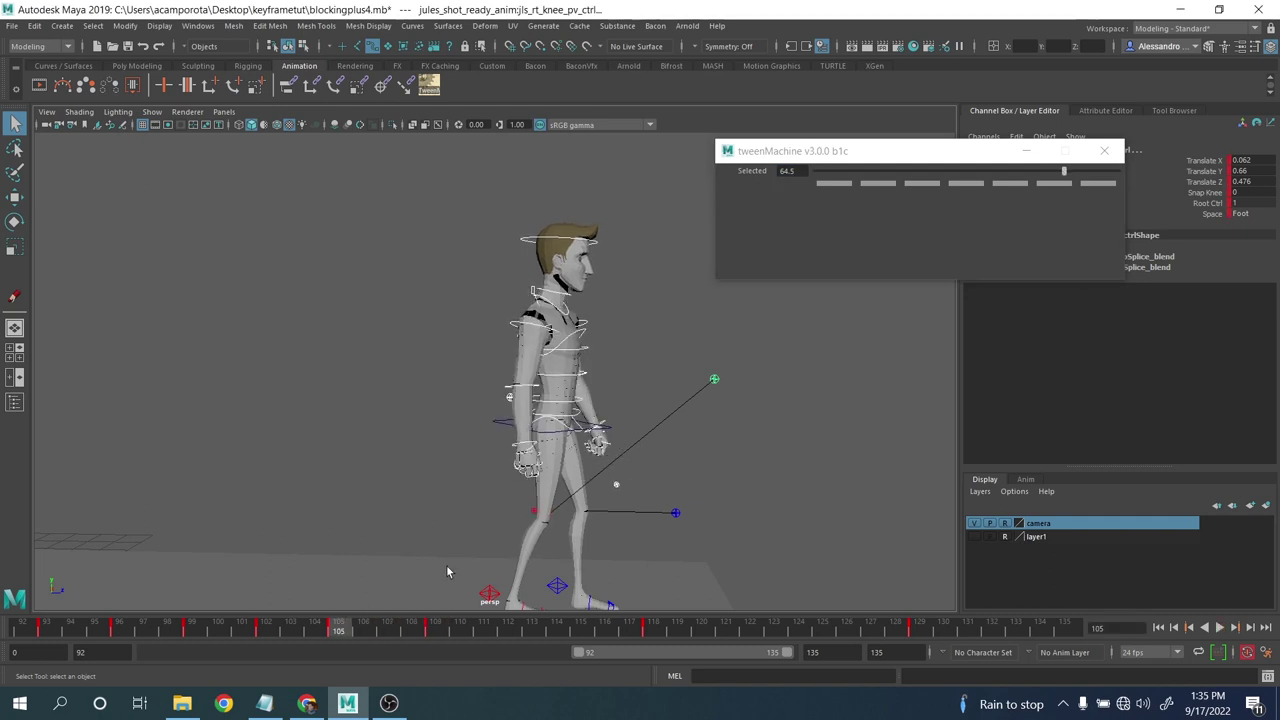
left_click(1077, 172)
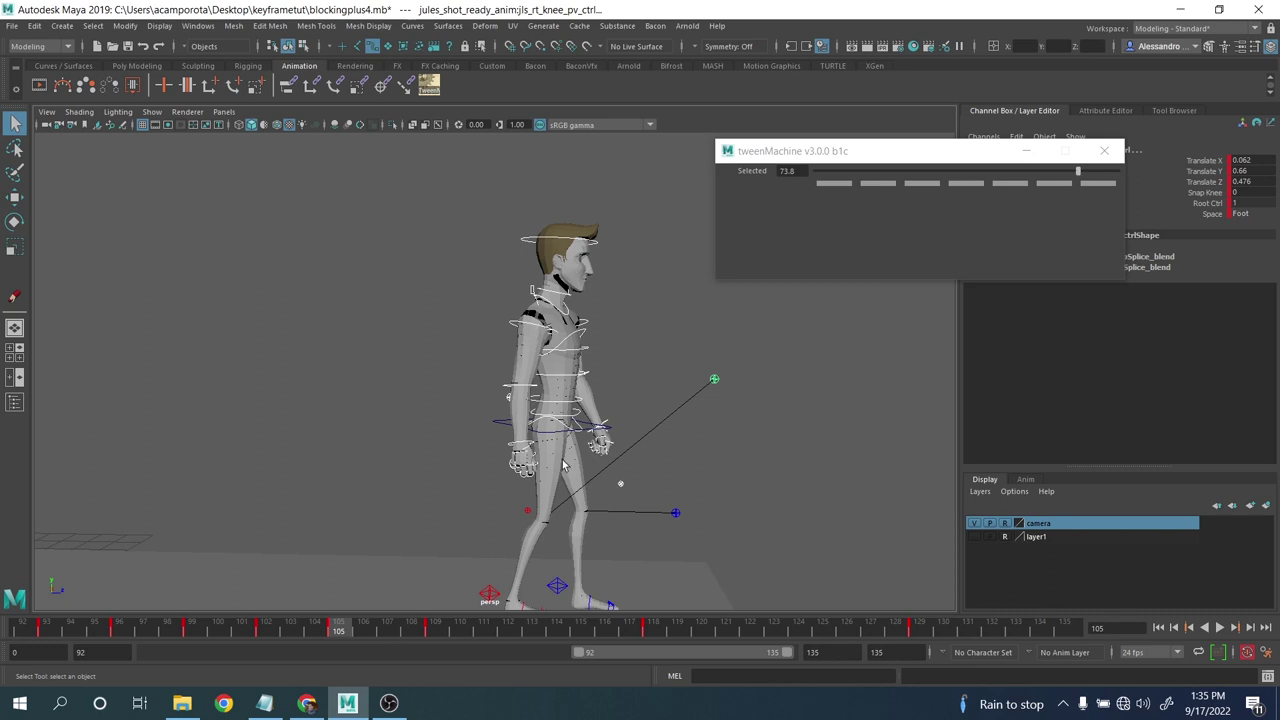
- Tween only the COG control's Rotate X, Y and Z channels at frame 105 to 65.9
left_click(498, 427)
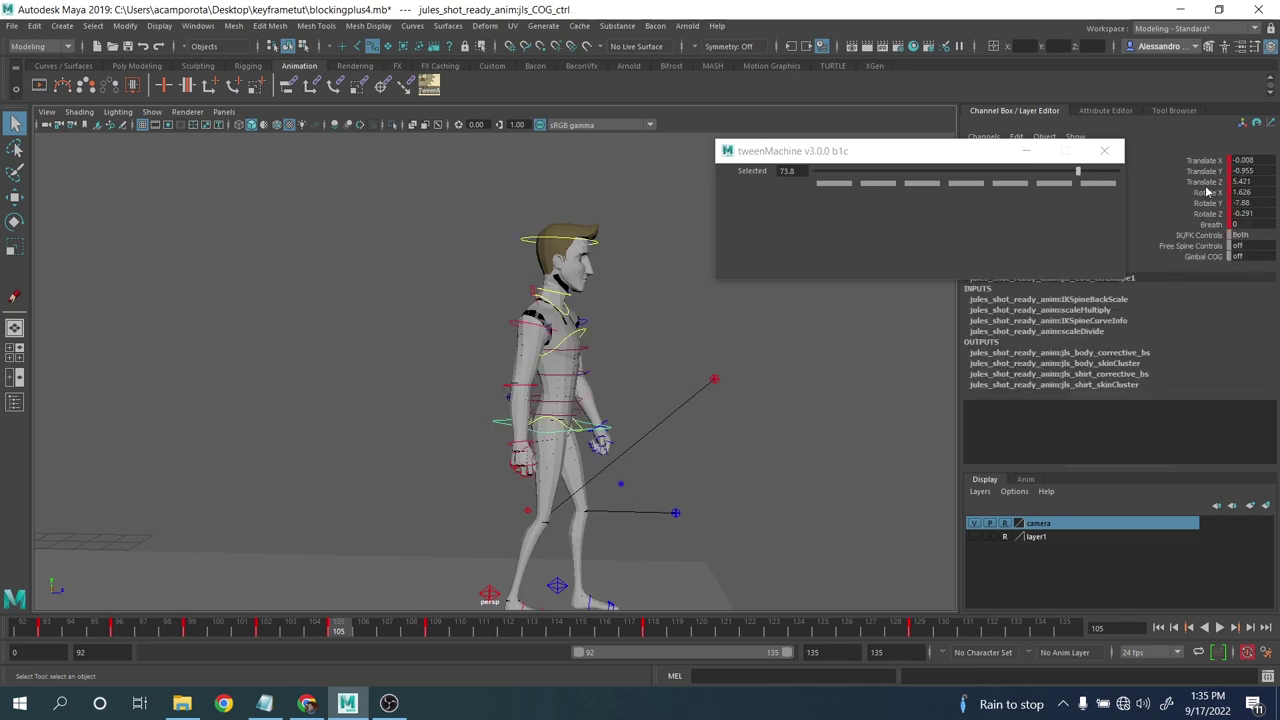
left_click_drag(1222, 192, 1210, 214)
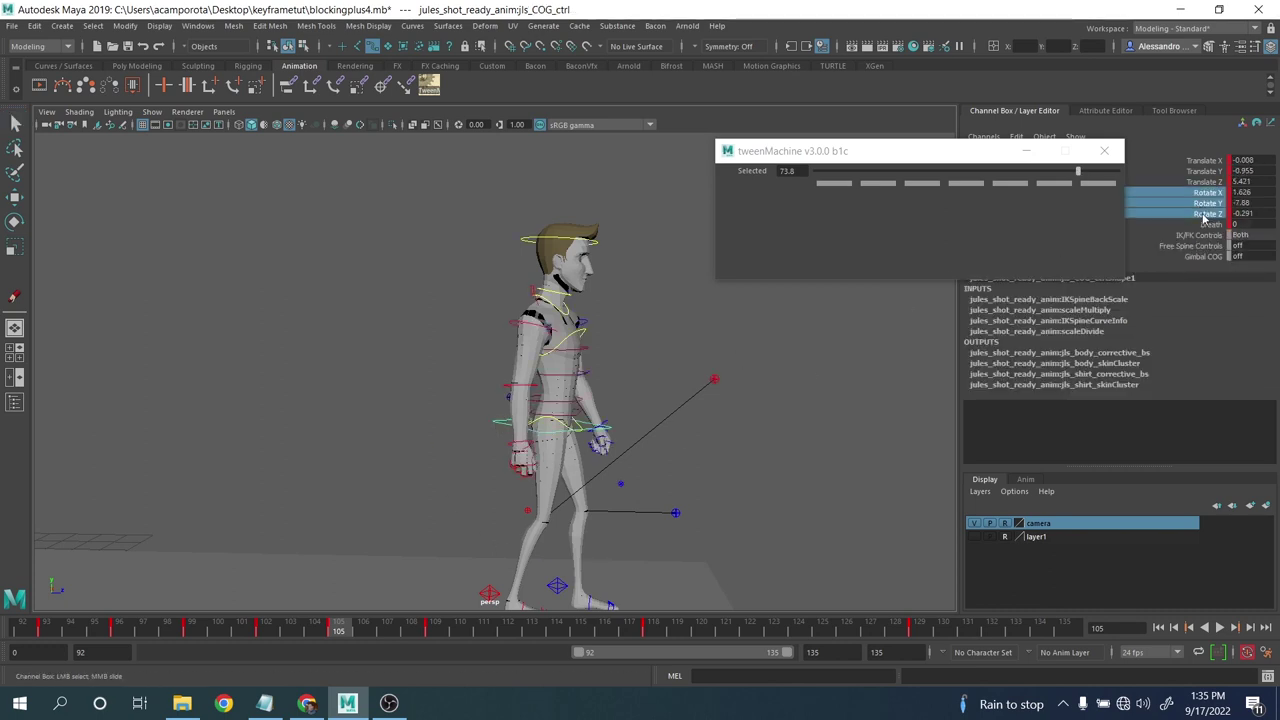
left_click(1067, 173)
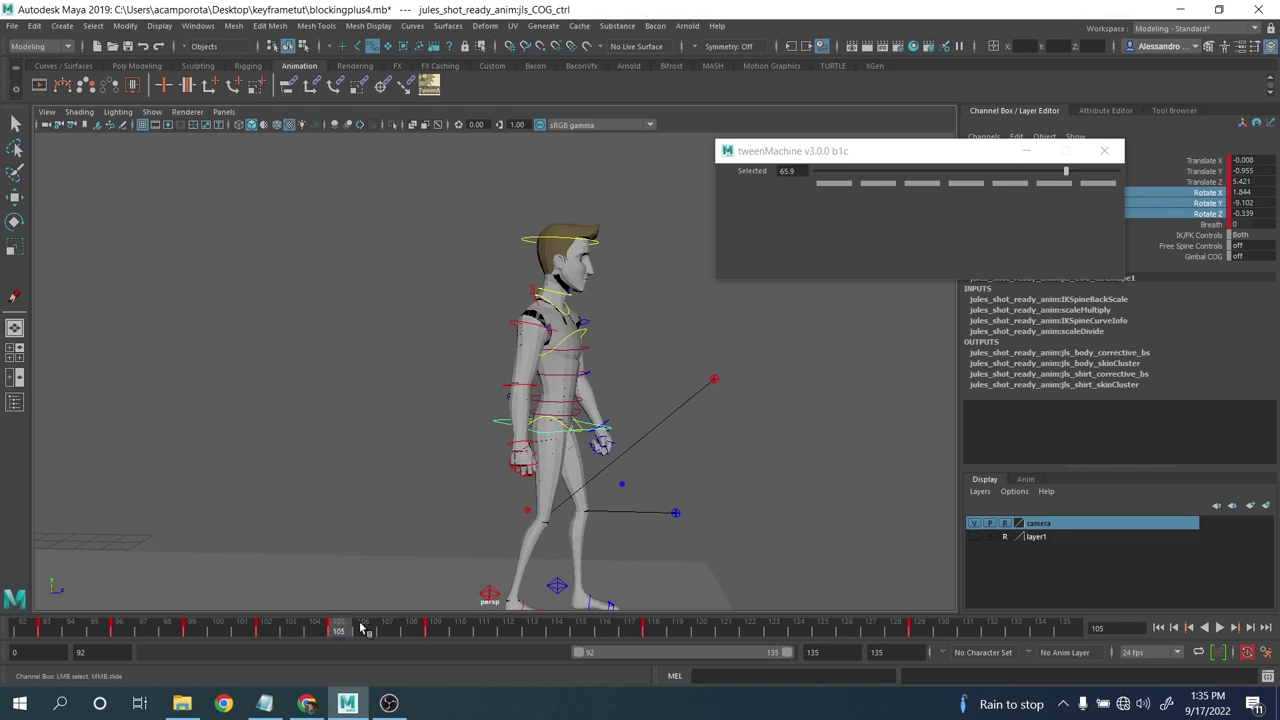
- Select all of the character's controls and add a tweenMachine in-between at frame 114 with a value of -53.4
left_click_drag(362, 628, 460, 628)
scroll(296, 245, "down", 2)
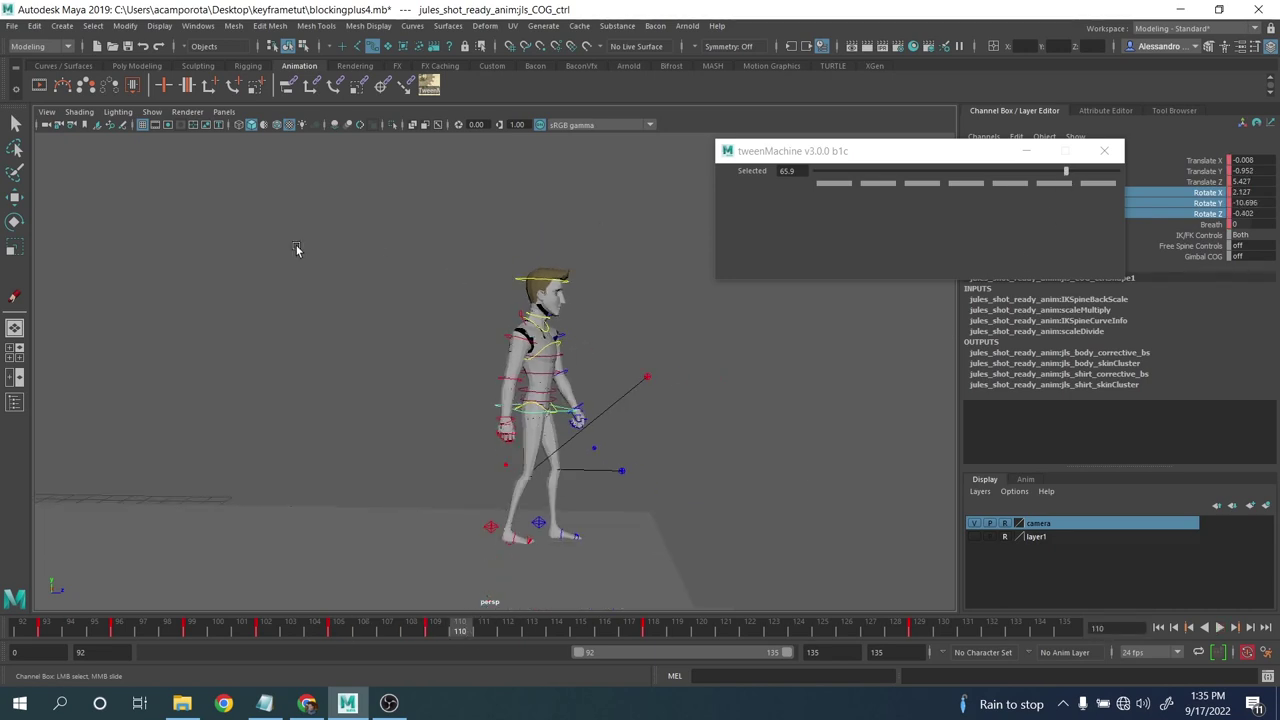
left_click_drag(248, 214, 763, 561)
mouse_move(560, 630)
left_mouse_down()
mouse_move(1092, 630)
mouse_move(441, 627)
mouse_move(557, 628)
left_mouse_up()
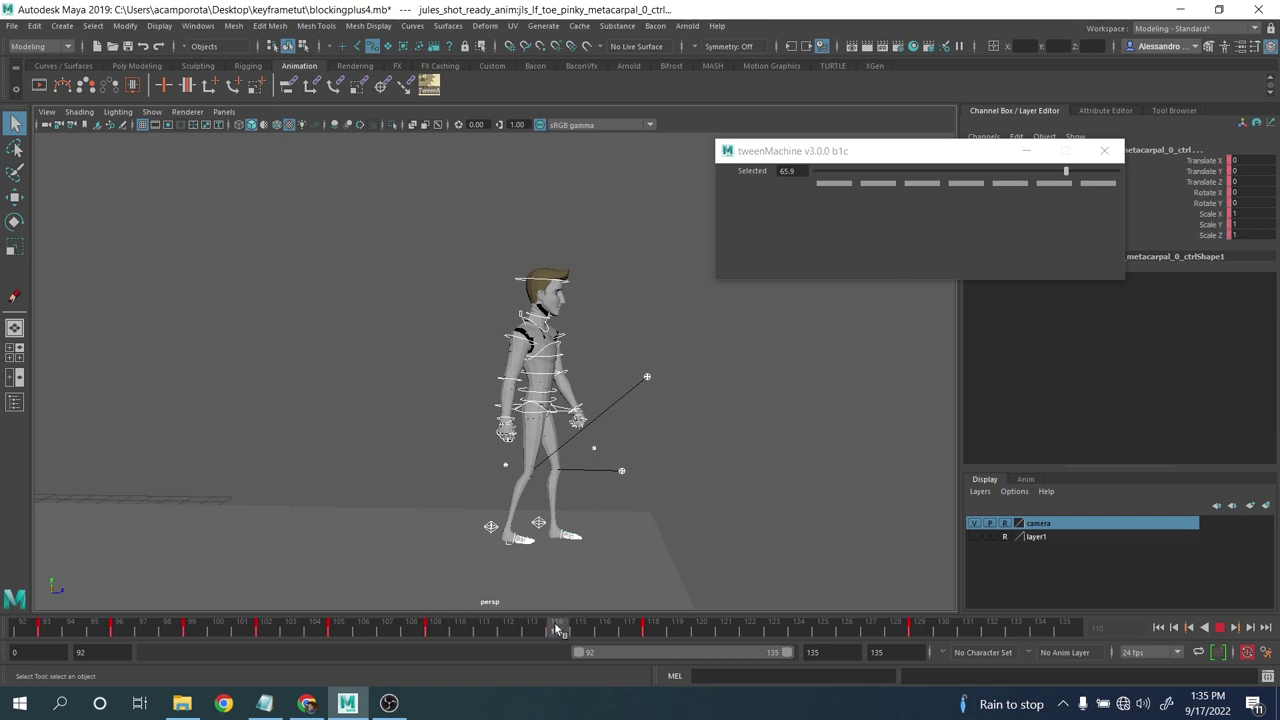
mouse_move(580, 628)
left_mouse_down()
mouse_move(410, 603)
mouse_move(452, 612)
left_mouse_up()
mouse_move(560, 622)
left_mouse_down()
mouse_move(655, 627)
mouse_move(588, 628)
left_mouse_up()
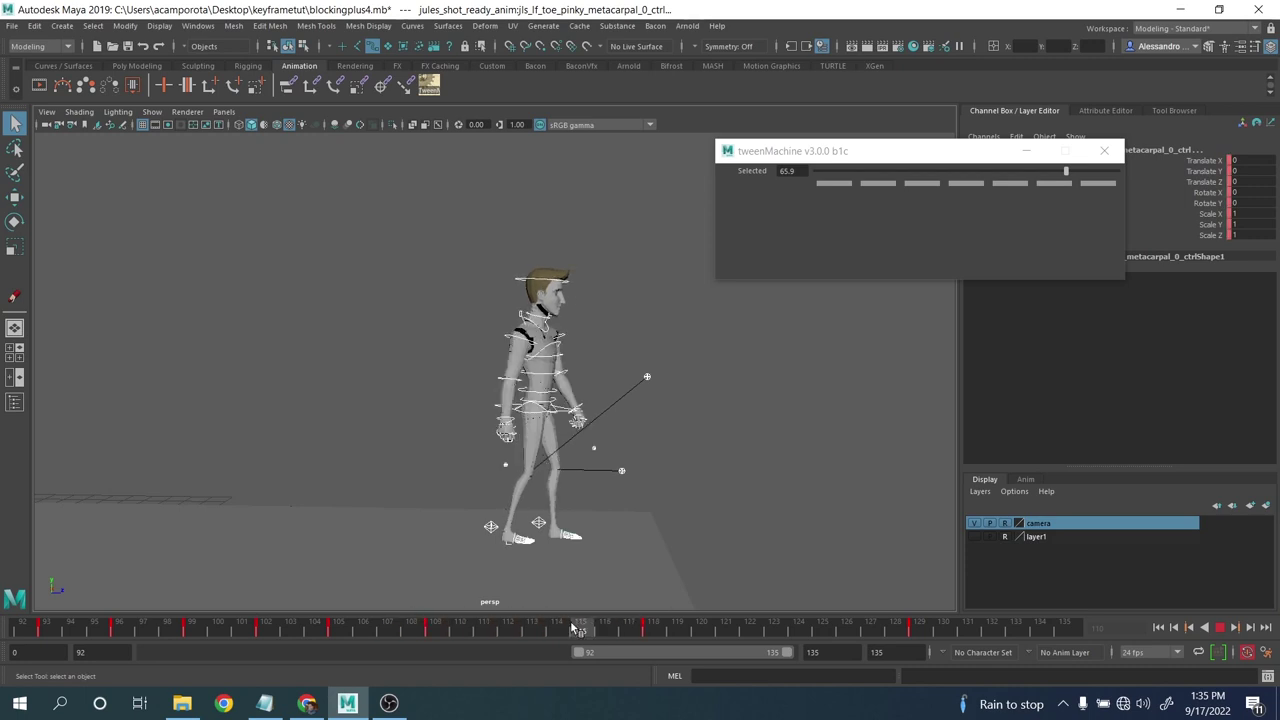
left_click(884, 174)
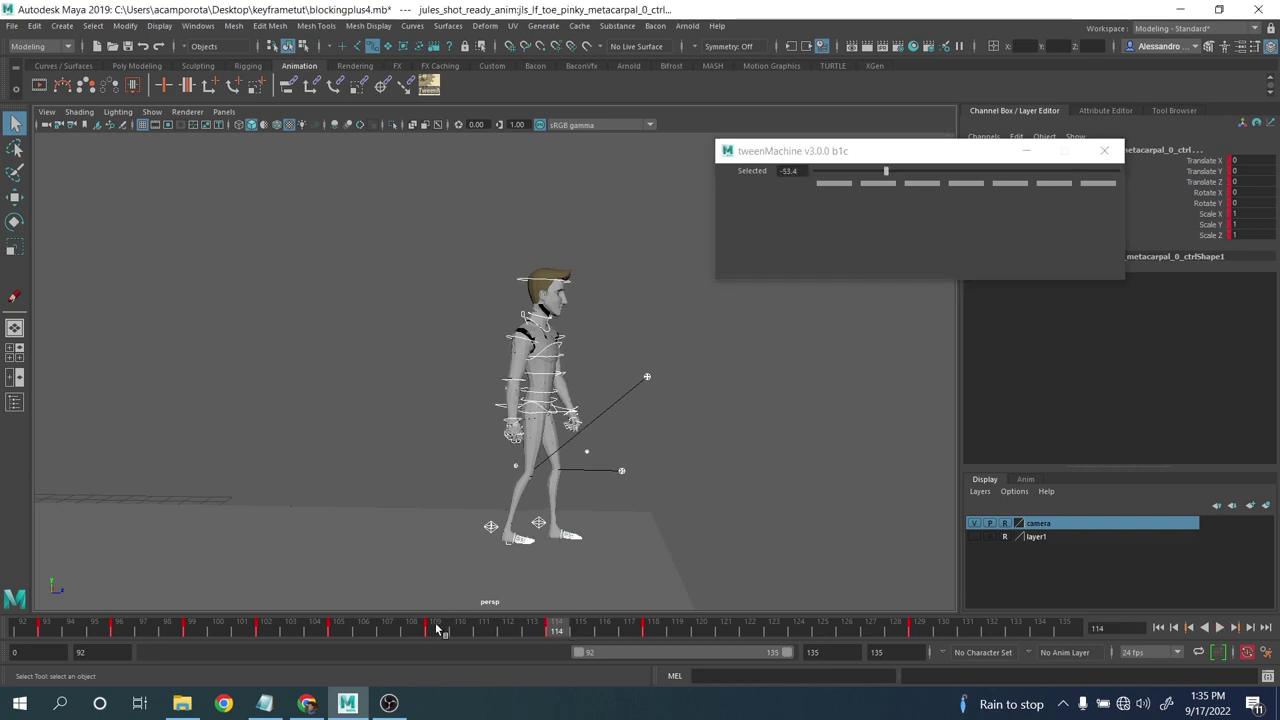
- Add an in-between for all controls at frame 122 with tweenMachine at 49.9 and shift that key to frame 121
left_click_drag(437, 628, 749, 634)
left_click(1042, 173)
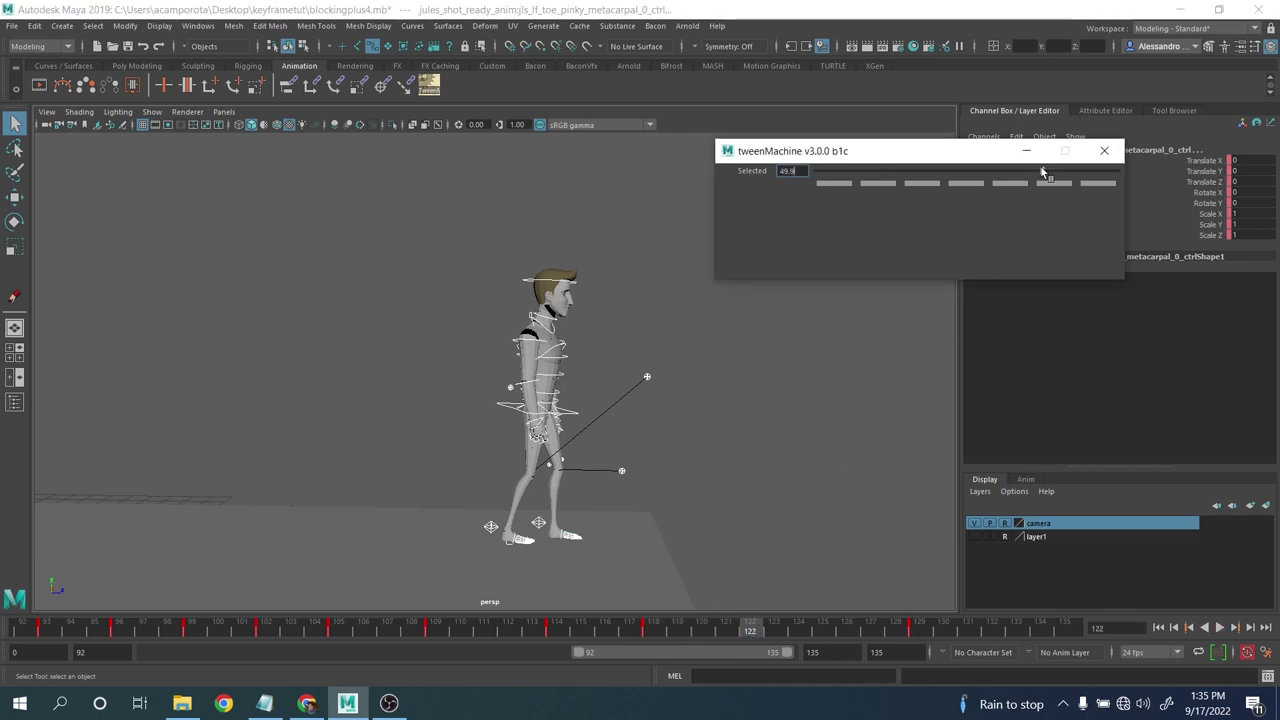
mouse_move(771, 627)
left_mouse_down()
mouse_move(938, 627)
mouse_move(781, 617)
mouse_move(830, 622)
mouse_move(732, 628)
left_mouse_up()
left_click(753, 628, "shift")
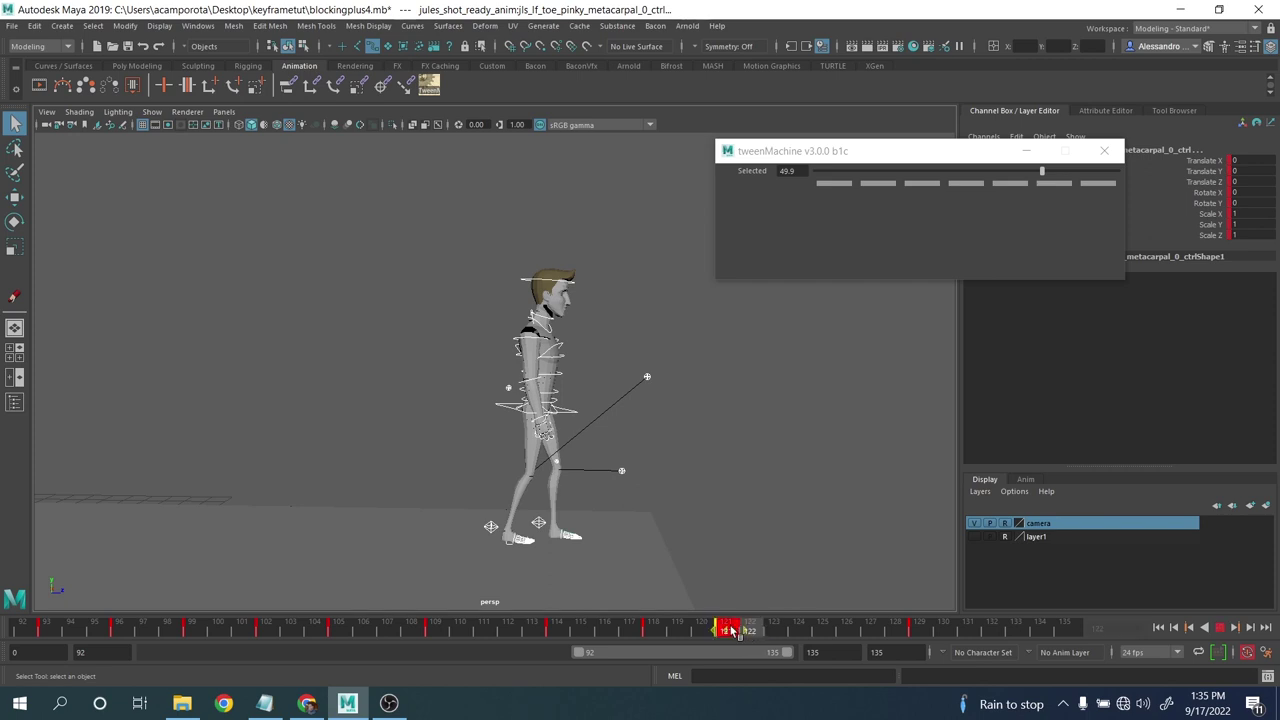
- Add a tweenMachine in-between for all controls at frame 125 with a value of 69.4
left_click(799, 628)
double_click(814, 628, "shift")
left_click(826, 630)
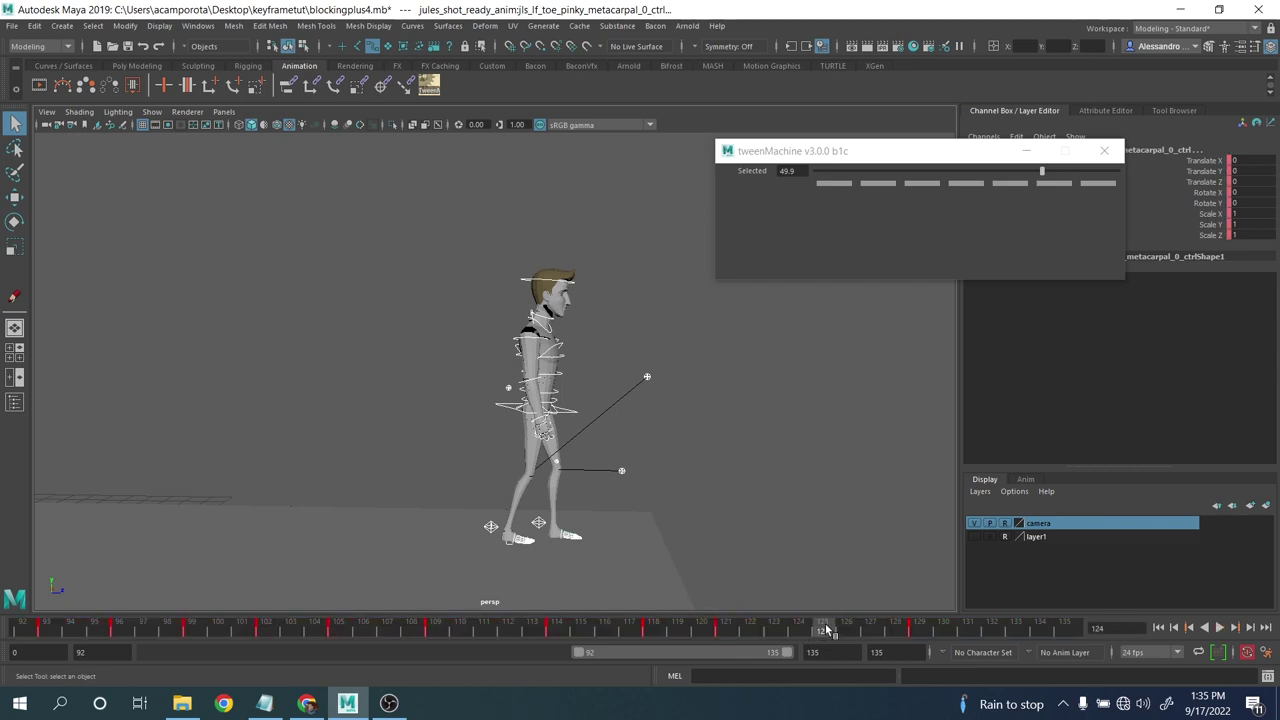
left_click(1071, 173)
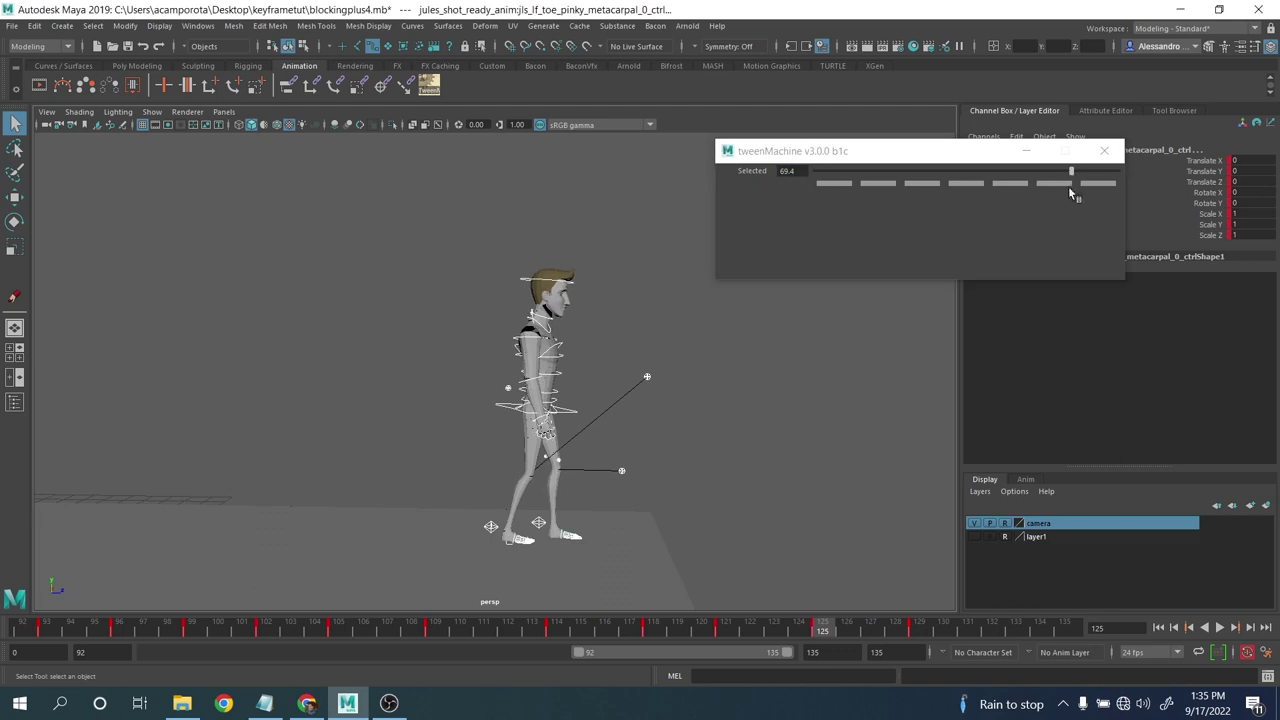
- Return to frame 92, deselect the controls and play the animation to review the timing of the settle
left_click_drag(853, 629, 4, 458)
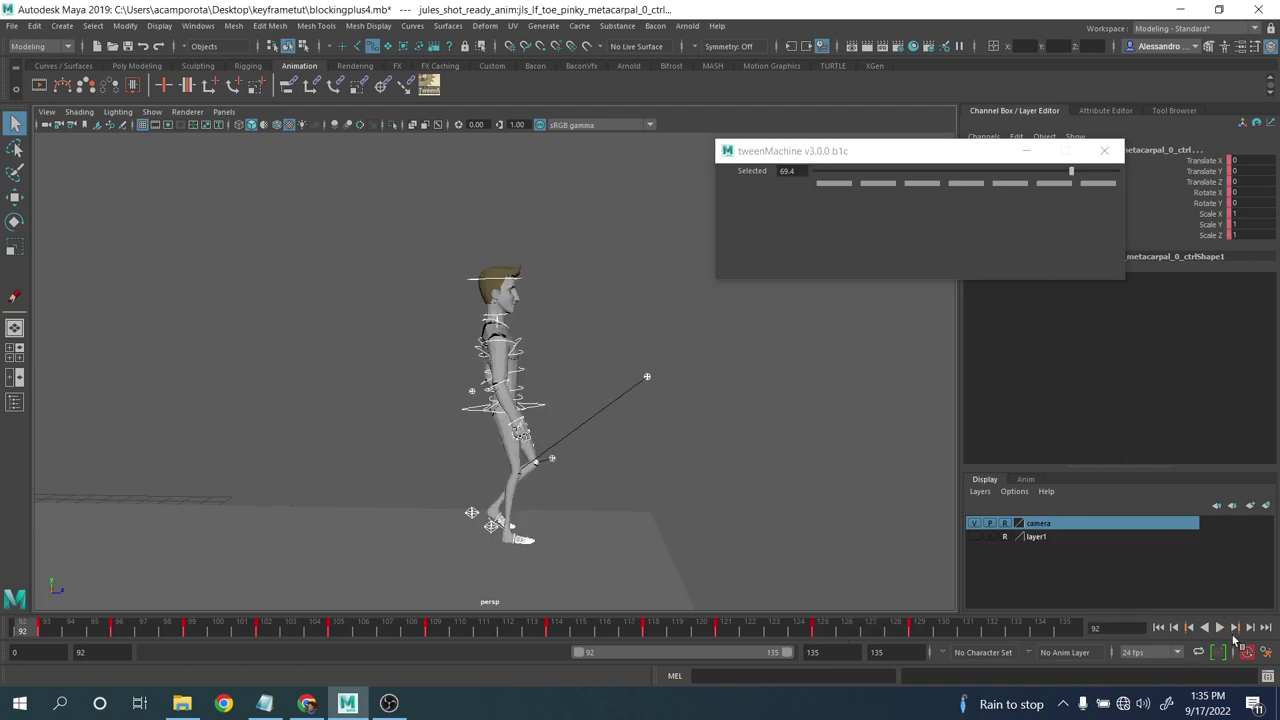
left_click(1220, 627)
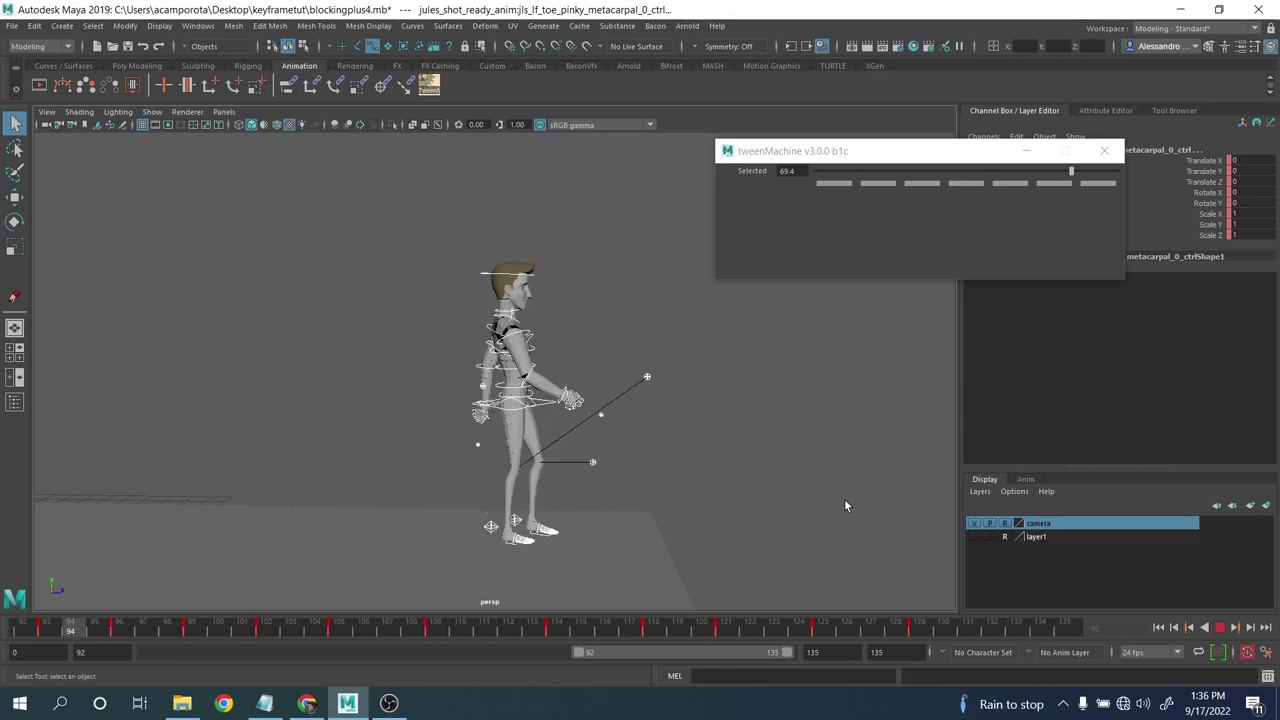
left_click(845, 506)
left_click(1220, 628)
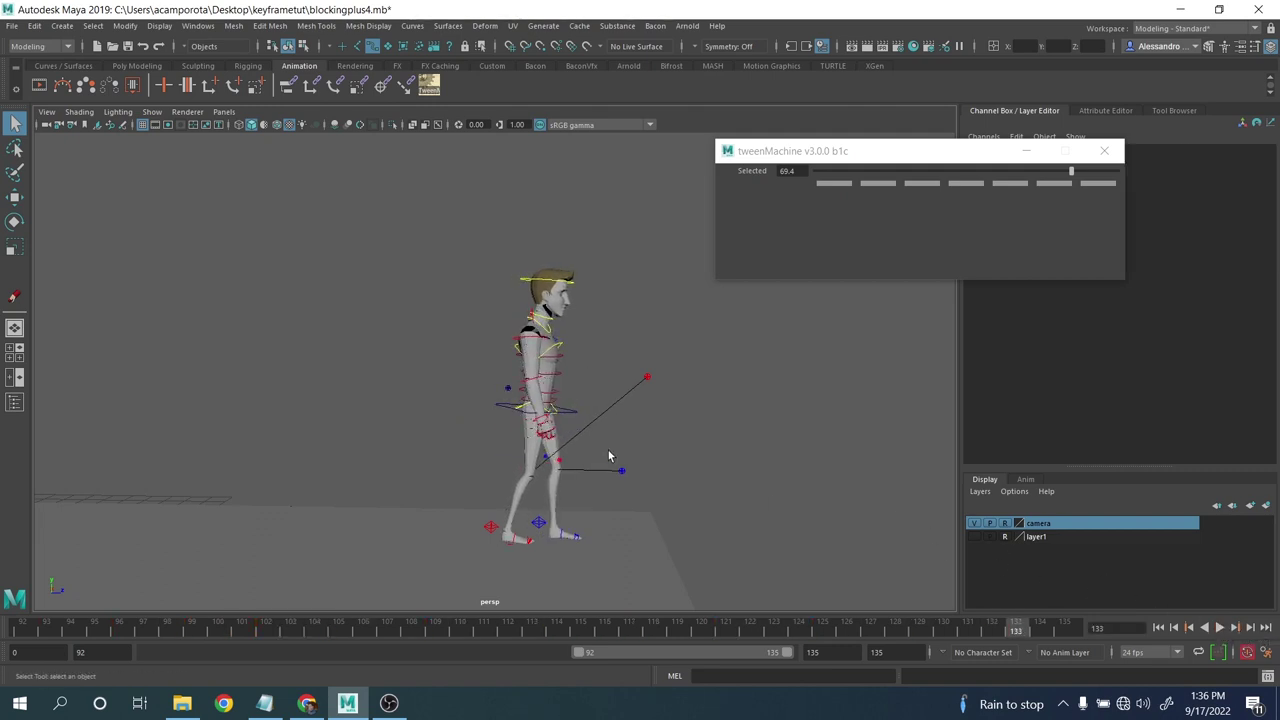
- Create a motion trail for the COG control
left_click(503, 413)
left_click(62, 86)
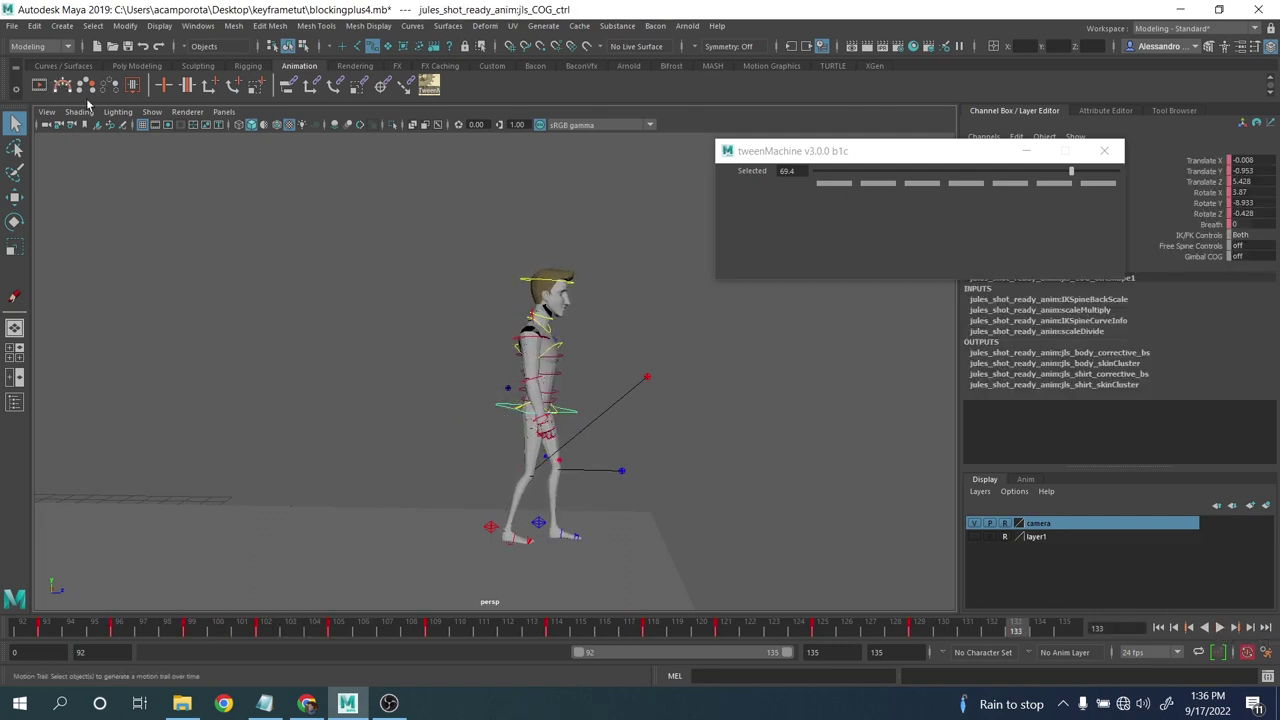
scroll(492, 287, "up", 8)
middle_click_drag(612, 390, 490, 260, "alt")
scroll(490, 300, "up", 10)
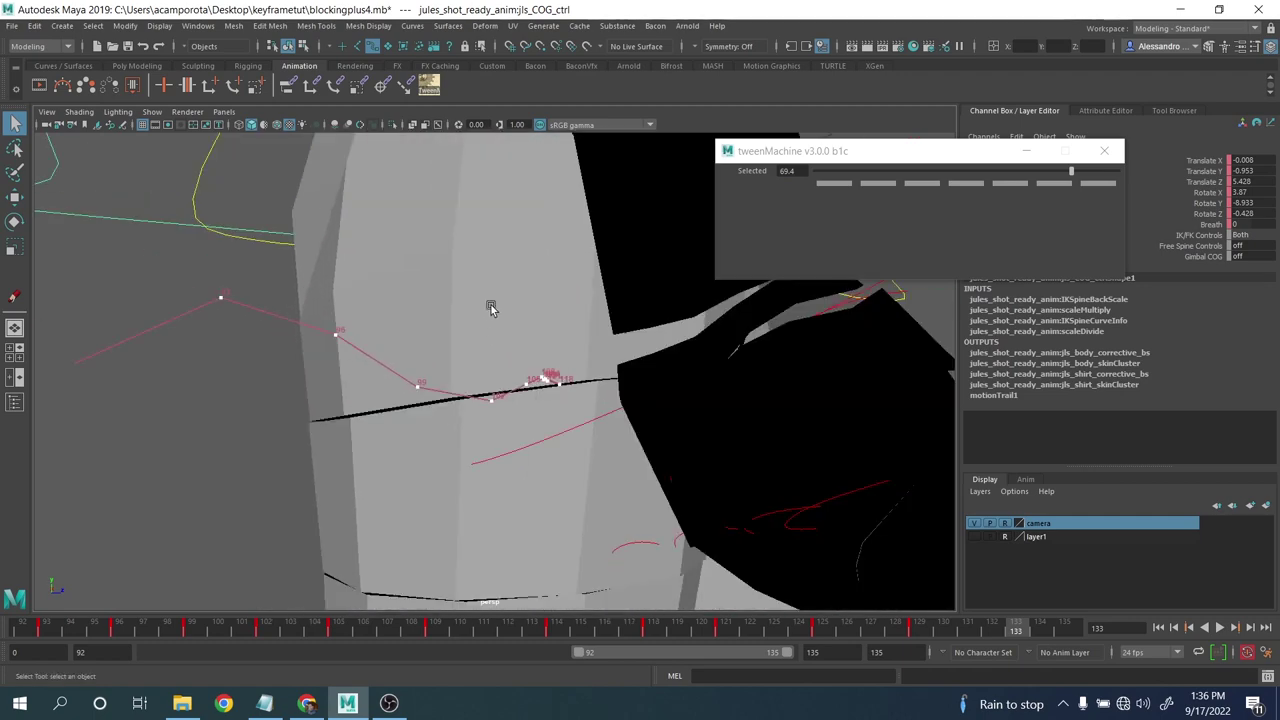
- Step through the COG control's keys between frames 133 and 102 to examine the shape of its motion trail
key("w")
key("comma")
key("comma")
key("comma")
key("comma")
key("comma")
key("comma")
key("comma")
key("comma")
key("comma")
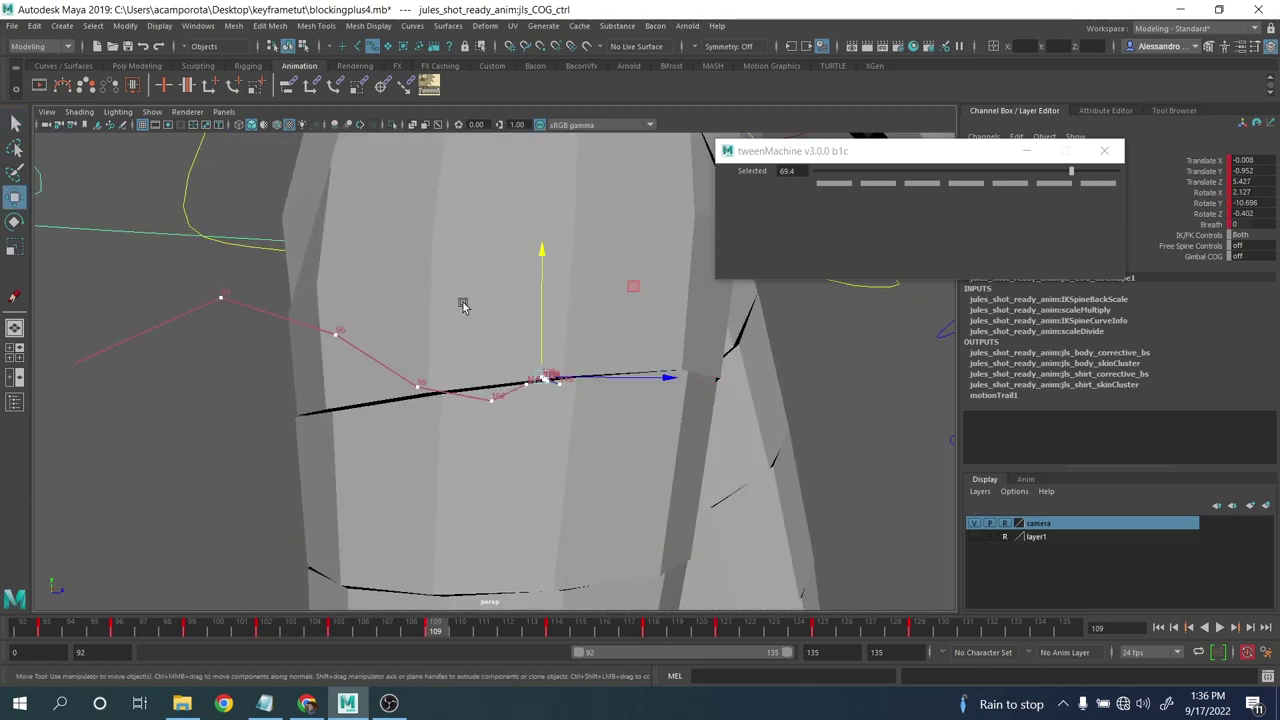
key("period")
key("period")
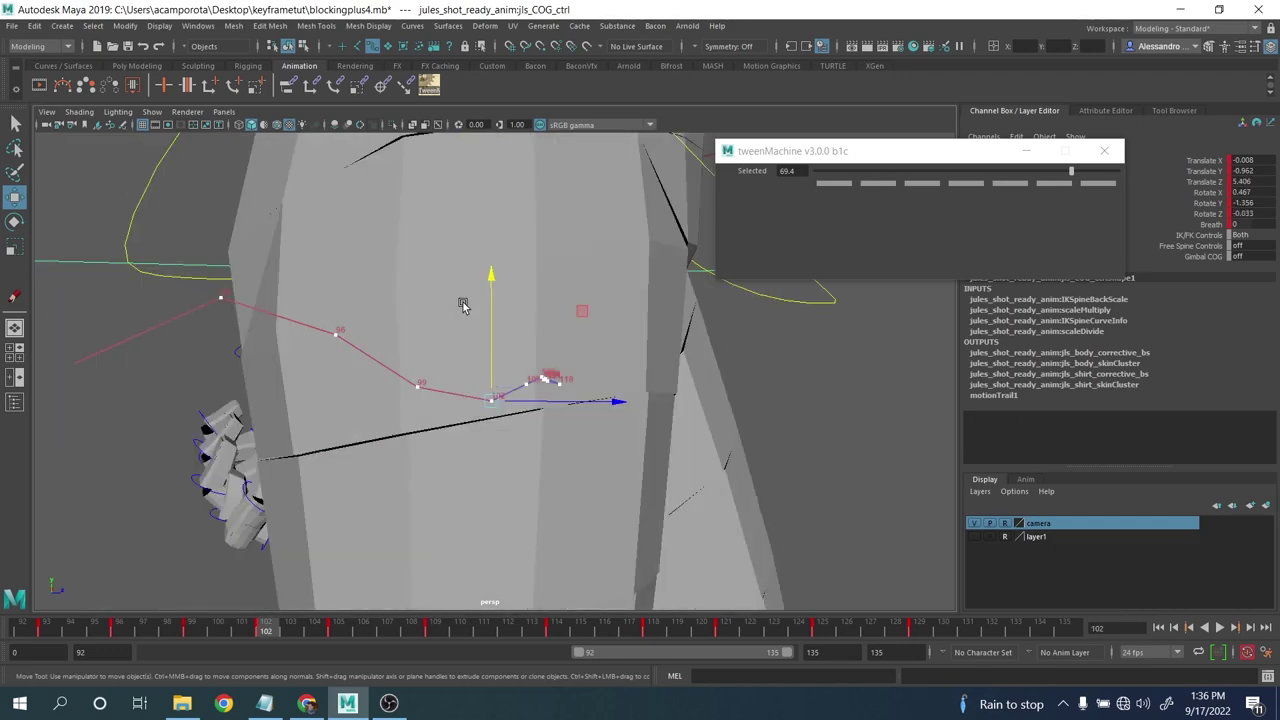
scroll(538, 319, "down", 2)
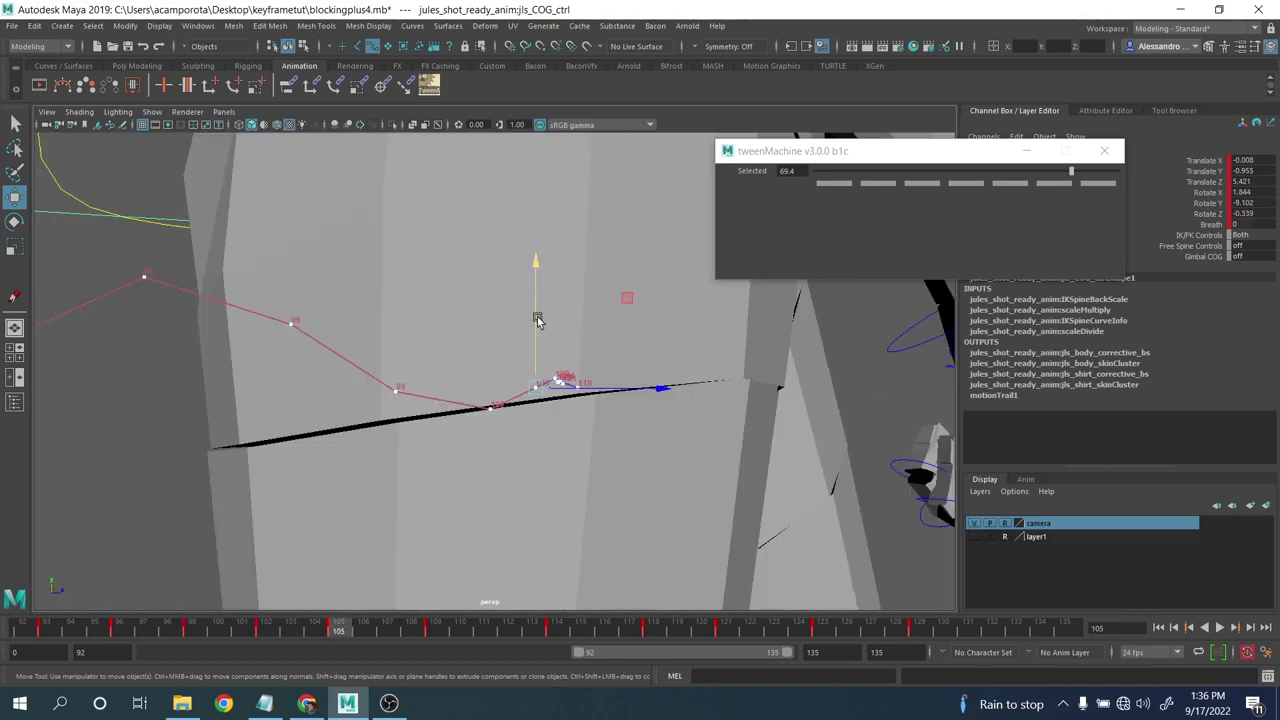
- Look through camera1 and use 2D pan/zoom to magnify the COG motion trail from frame 102 onward
left_click(224, 112)
mouse_move(300, 125)
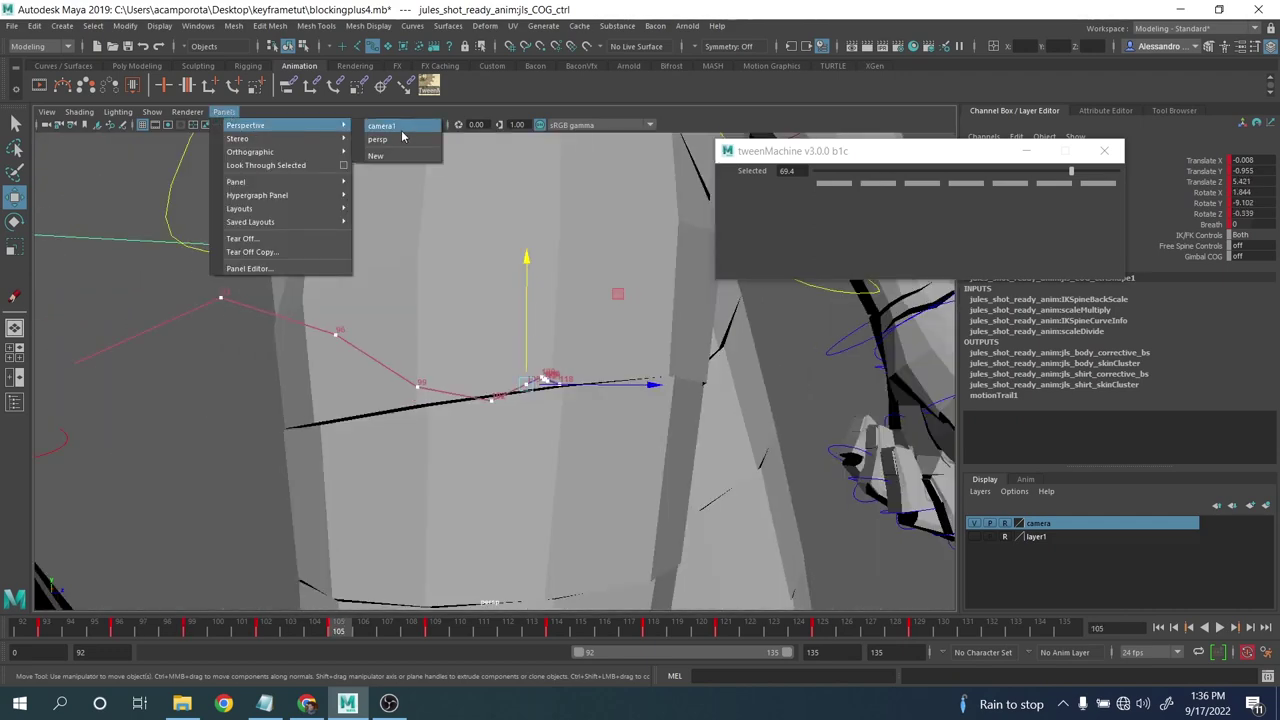
left_click(395, 127)
middle_click_drag(668, 401, 456, 292)
right_click_drag(456, 292, 1240, 560)
middle_click_drag(406, 393, 273, 347)
right_click_drag(273, 347, 450, 428)
middle_click_drag(450, 428, 360, 389)
right_click_drag(360, 389, 789, 472)
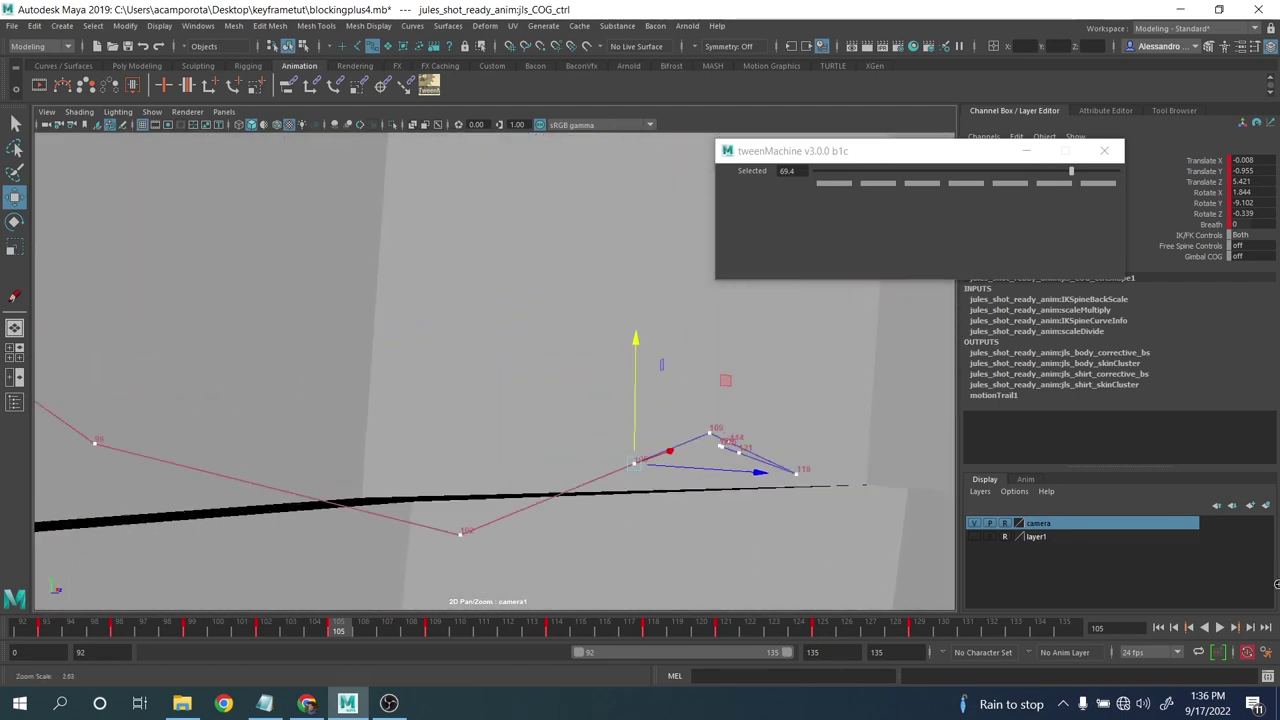
middle_click_drag(789, 472, 703, 452)
right_click_drag(703, 452, 791, 470)
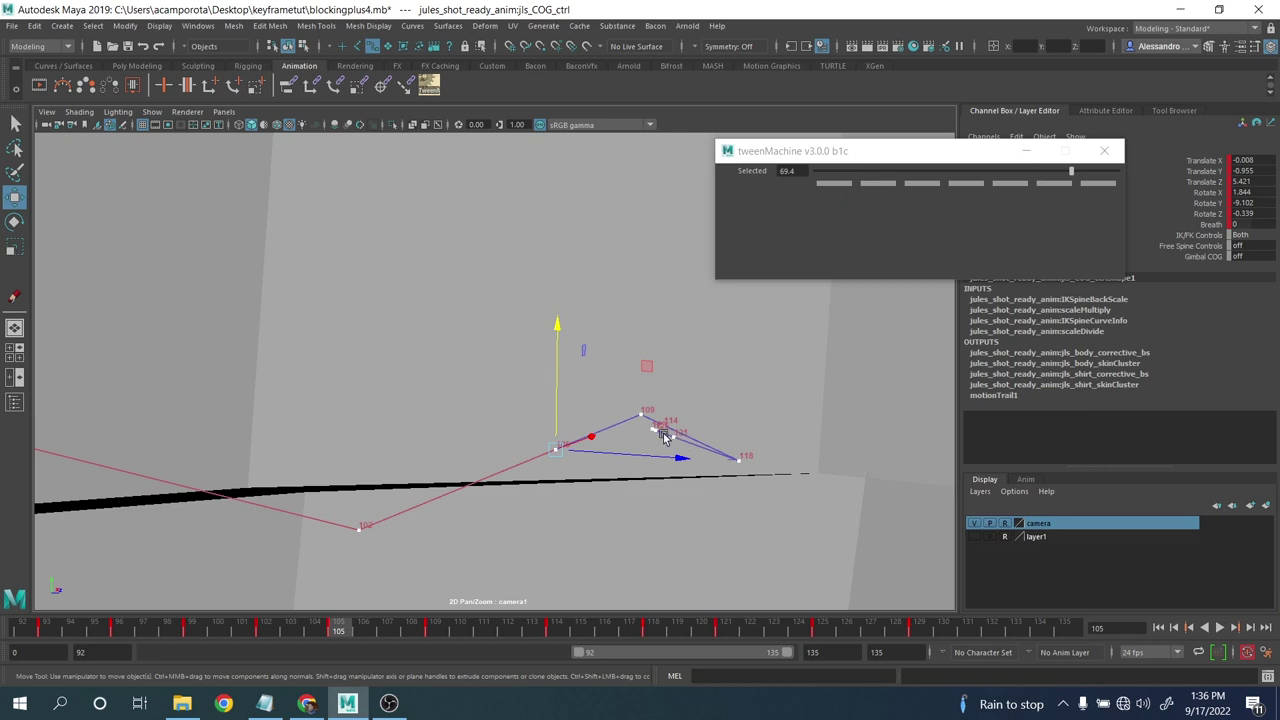
- Raise the COG control at frame 105 and move it forward in Z at frame 114 to smooth the motion trail
key("comma")
key("period")
key("period")
key("comma")
left_click_drag(557, 381, 556, 365)
key("period")
key("period")
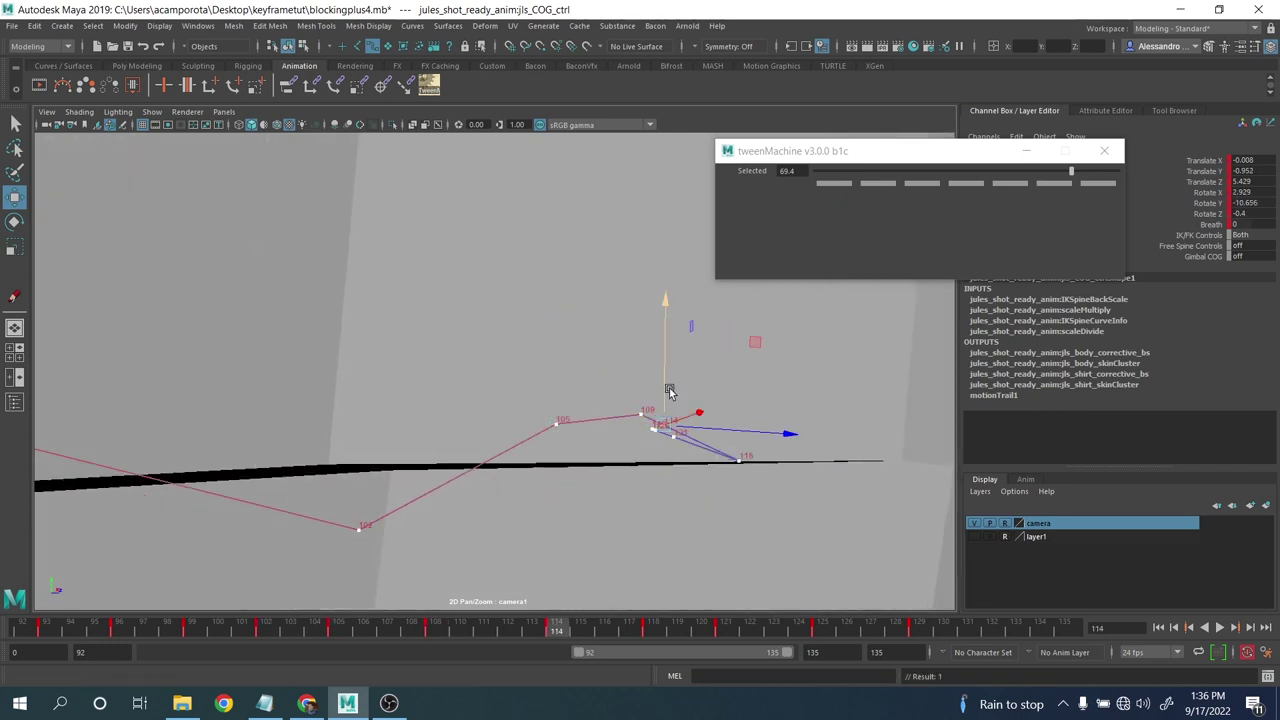
left_click_drag(726, 427, 751, 430)
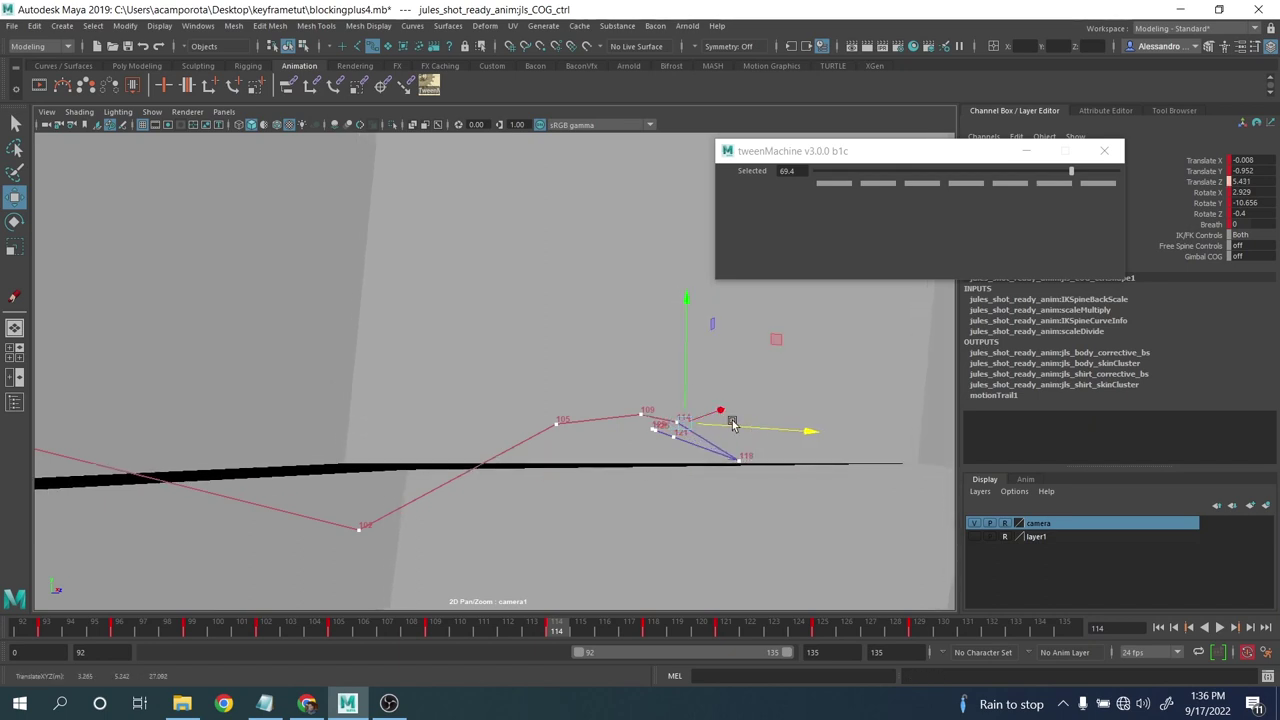
- Adjust the COG control's position at frames 121 and 125 to shape the end of the arc, with Translate Y -0.954 at frame 121
key("period")
key("period")
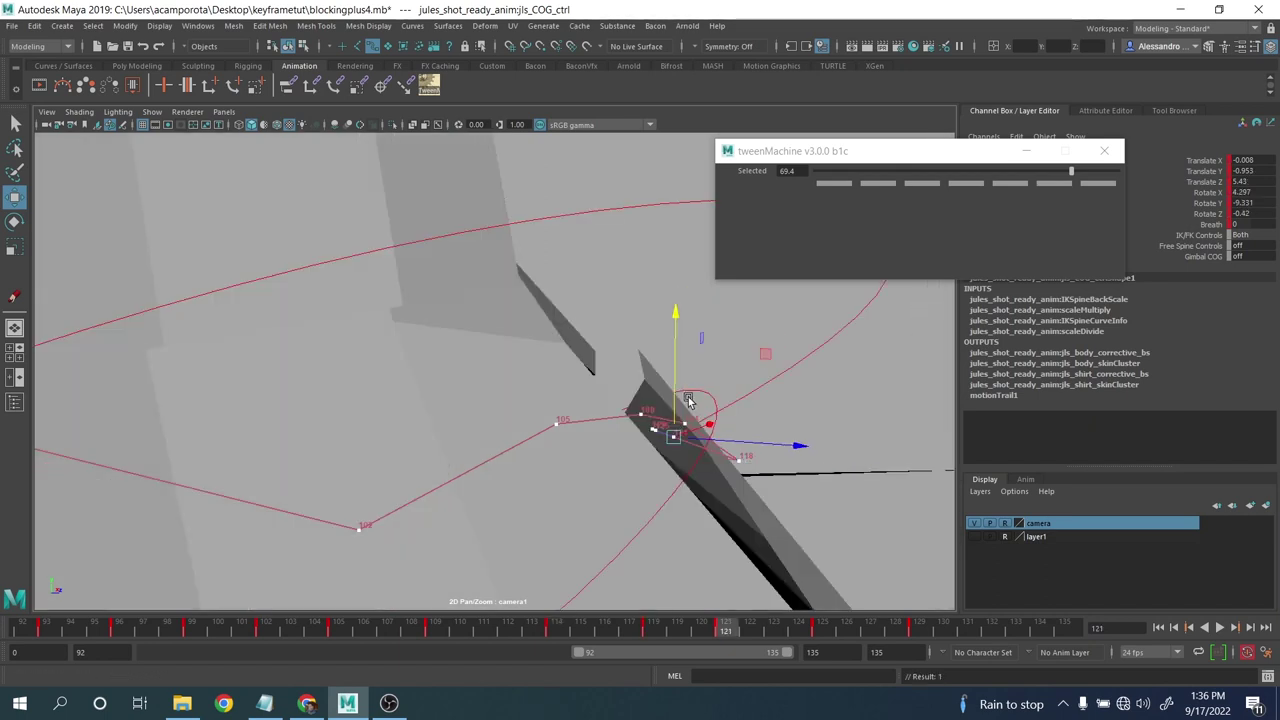
mouse_move(676, 400)
left_mouse_down()
mouse_move(678, 411)
mouse_move(658, 395)
left_mouse_up()
key("period")
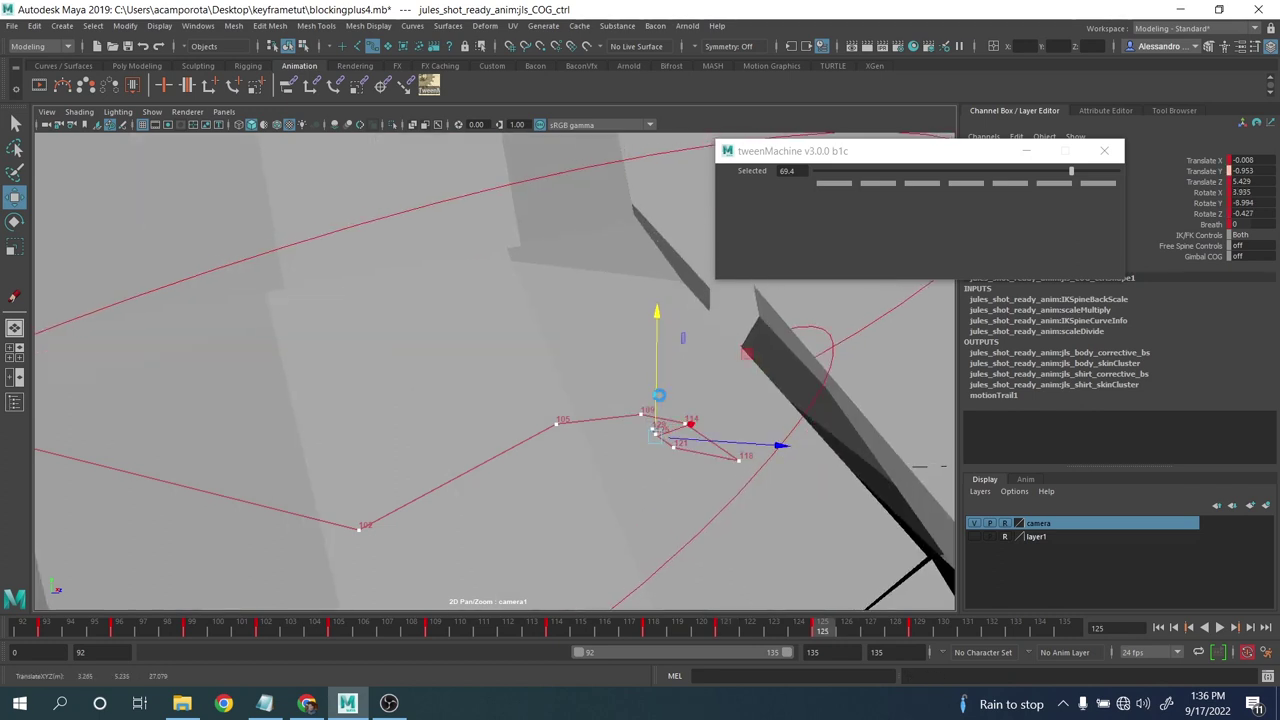
key("s")
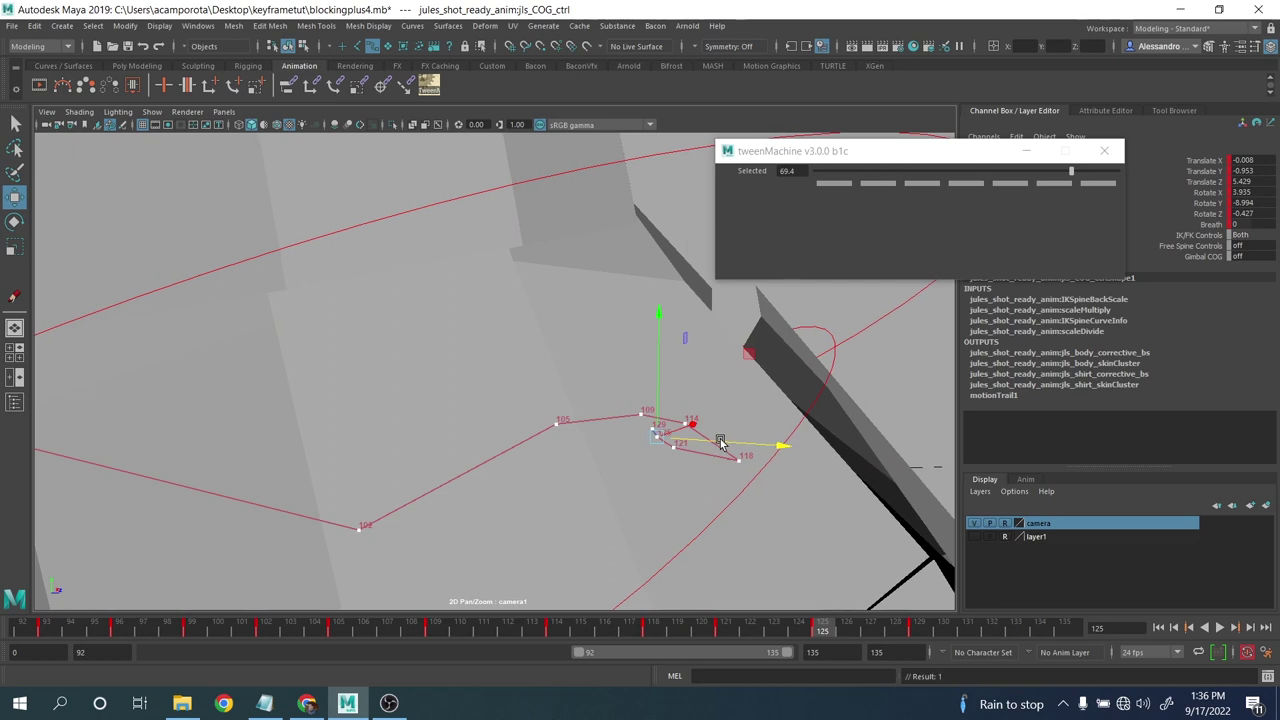
key("comma")
left_click_drag(733, 456, 737, 457)
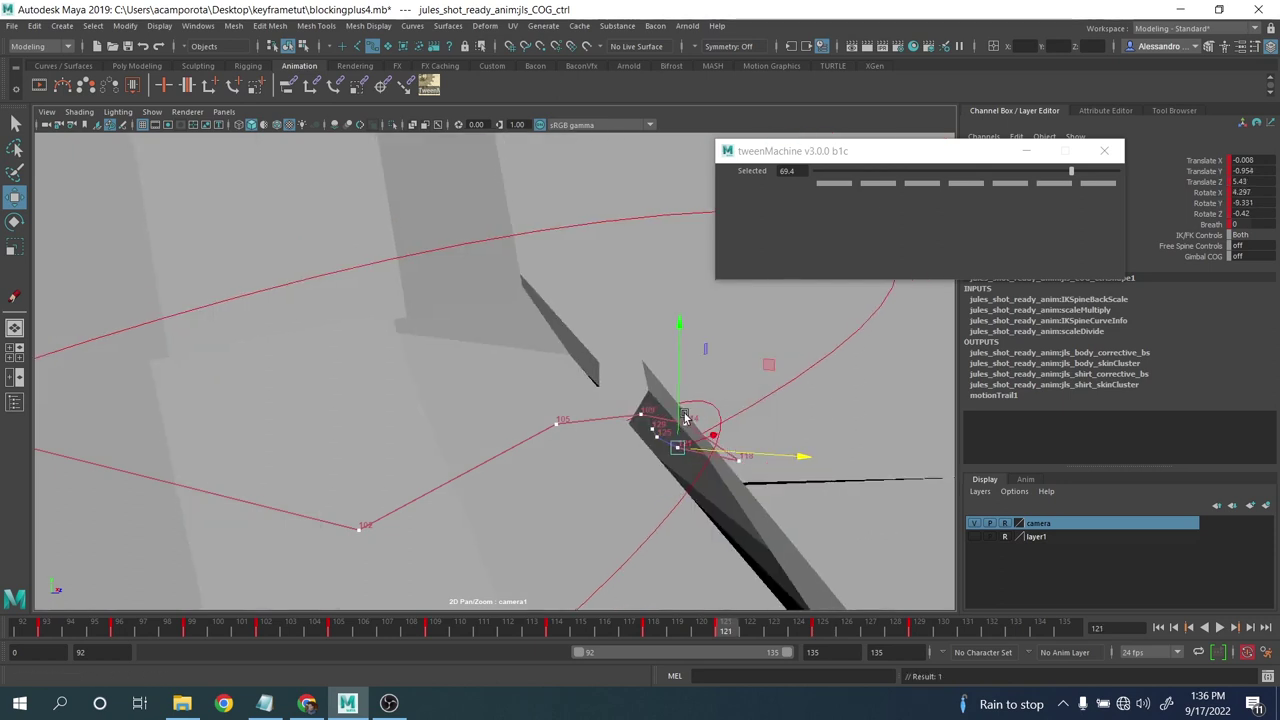
left_click_drag(683, 418, 742, 400)
- Move the COG control to Translate Z 5.435 at frame 118 and raise it to Translate Y -0.951 at frame 109
key("comma")
mouse_move(787, 455)
left_mouse_down()
mouse_move(737, 414)
mouse_move(769, 445)
left_mouse_up()
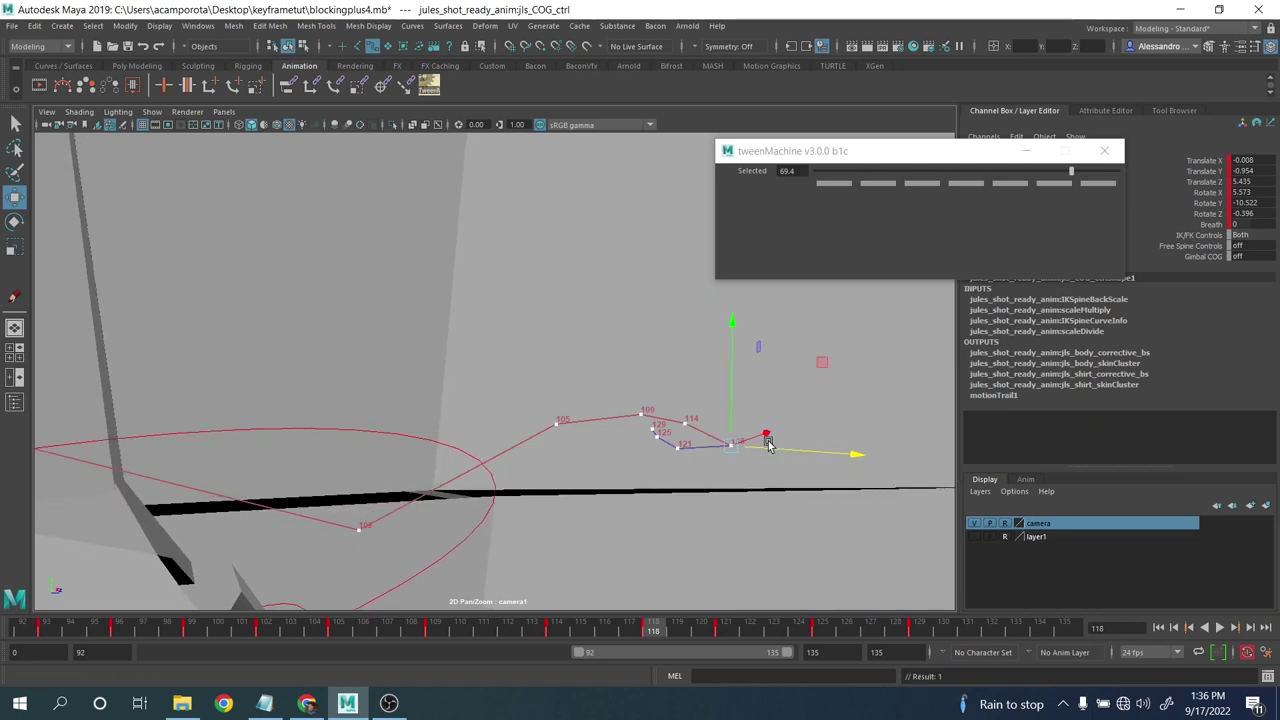
key("comma")
key("comma")
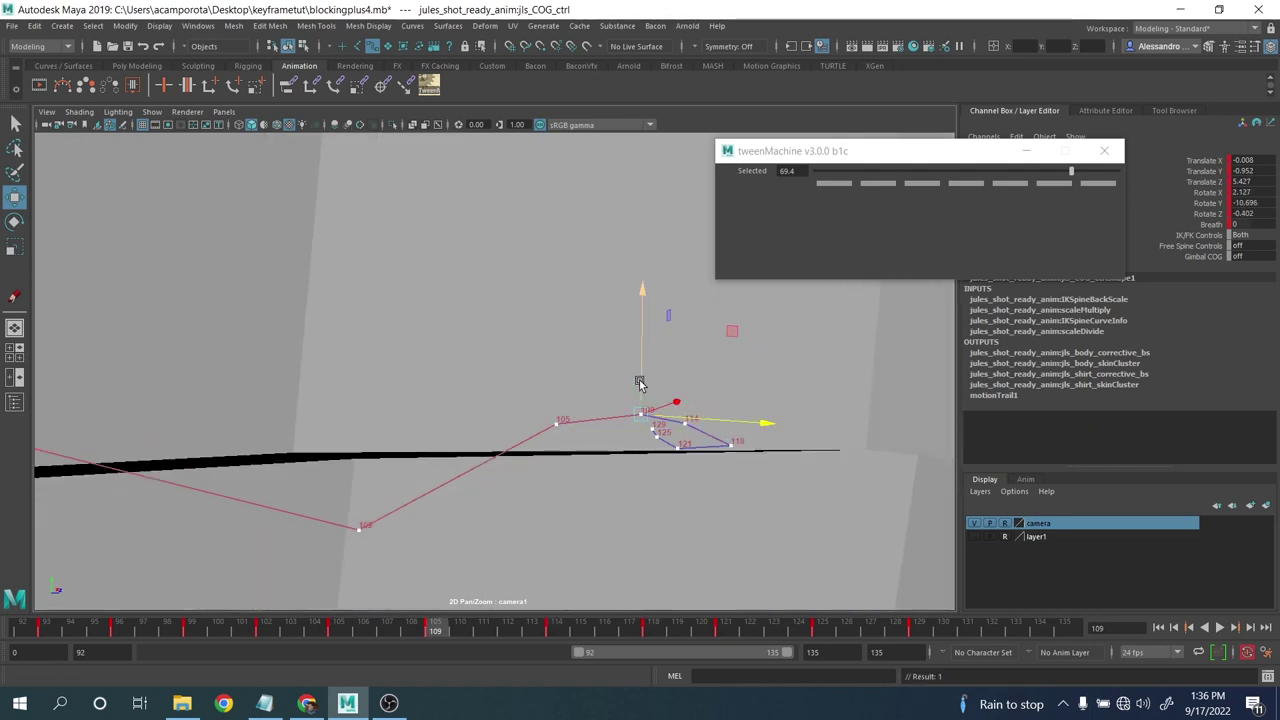
left_click_drag(641, 384, 642, 382)
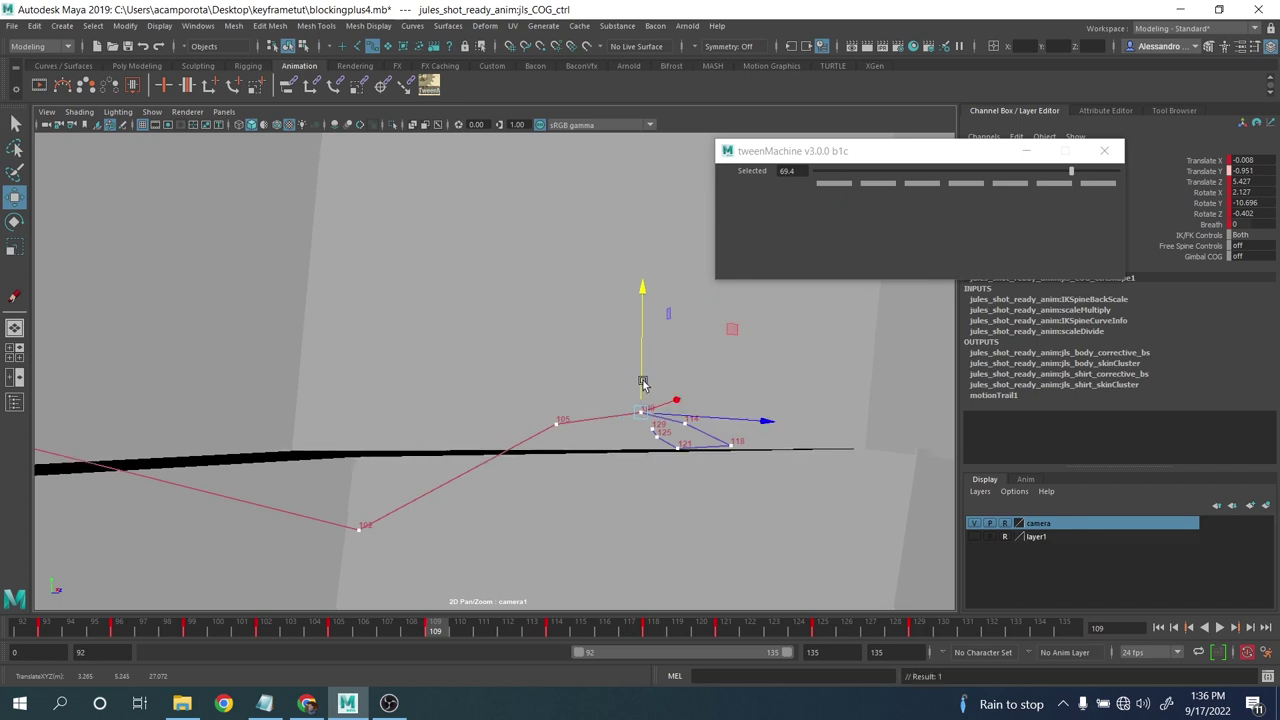
- Leave camera1's 2D pan/zoom, switch the viewport back to the persp camera and frame the character from the front
left_click(224, 111)
mouse_move(250, 125)
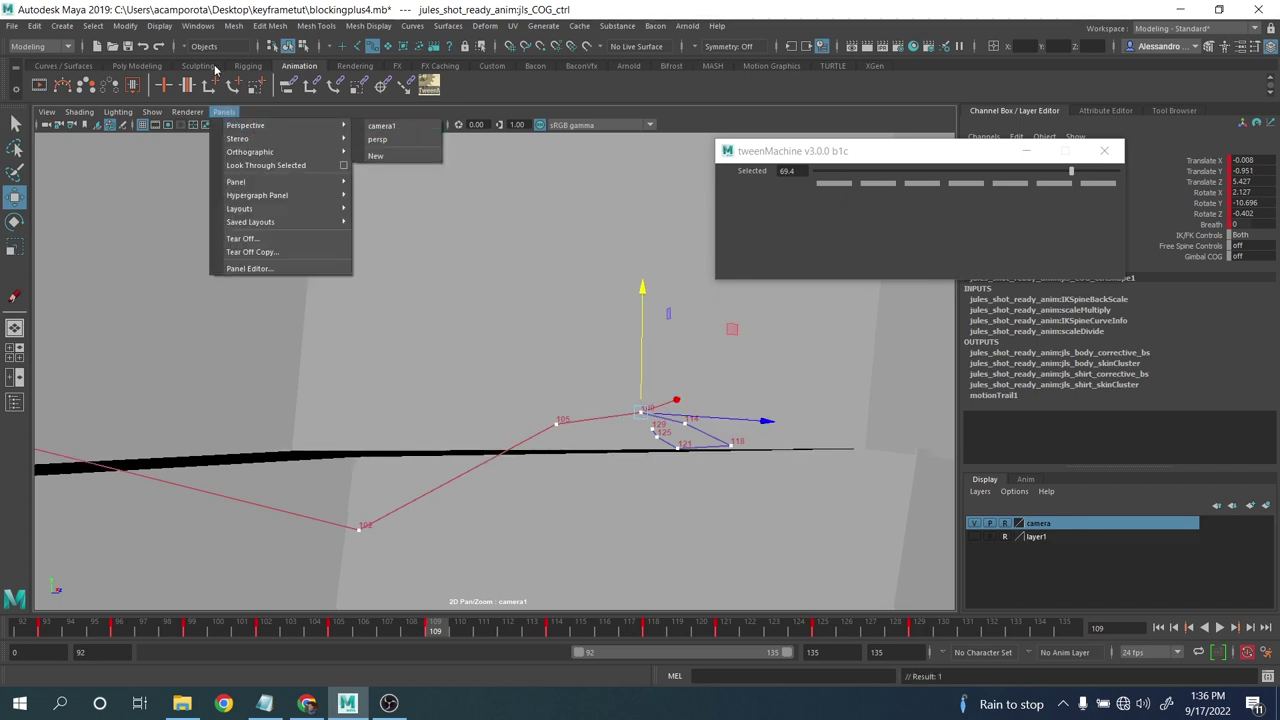
left_click(199, 25)
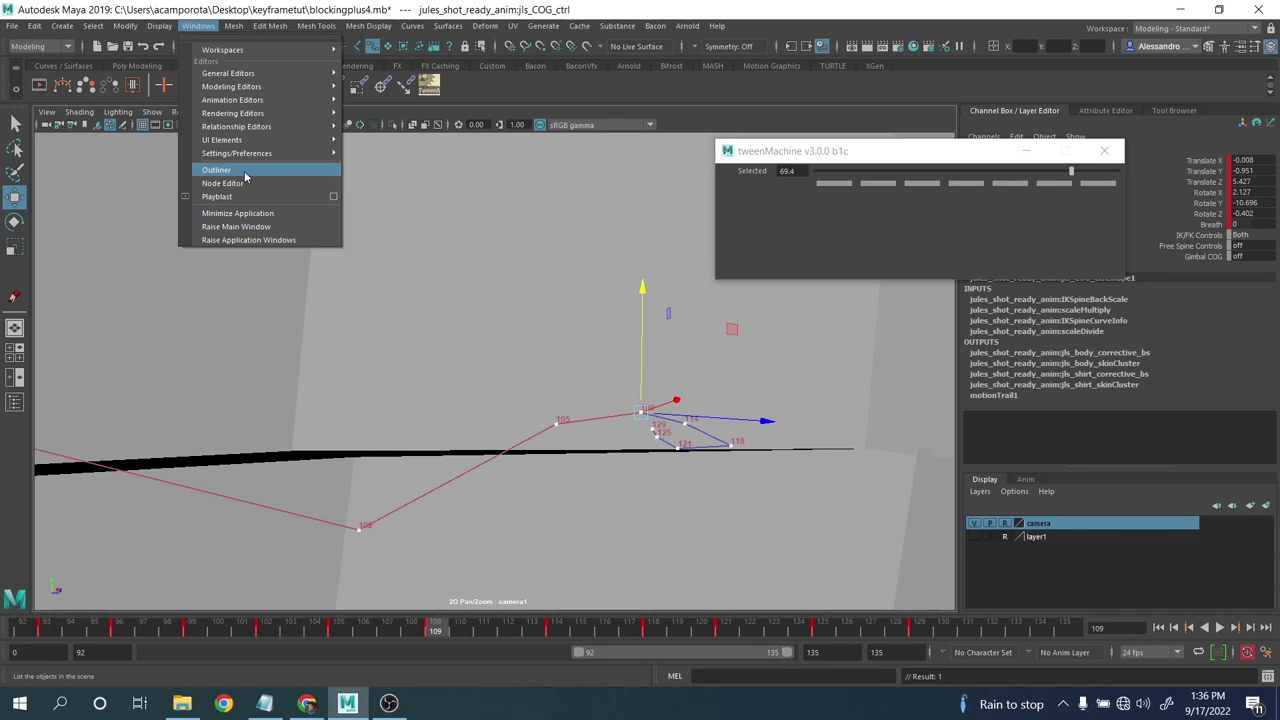
left_click(591, 231)
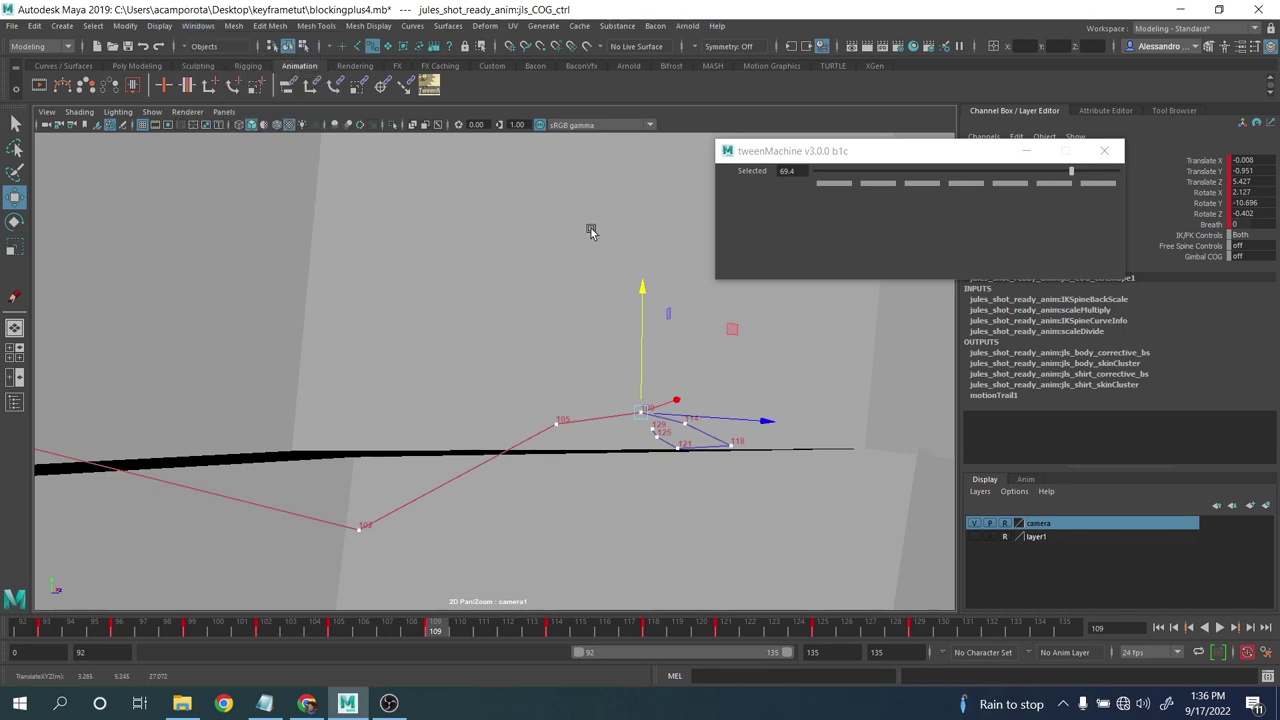
key("backslash")
left_click(224, 111)
mouse_move(300, 125)
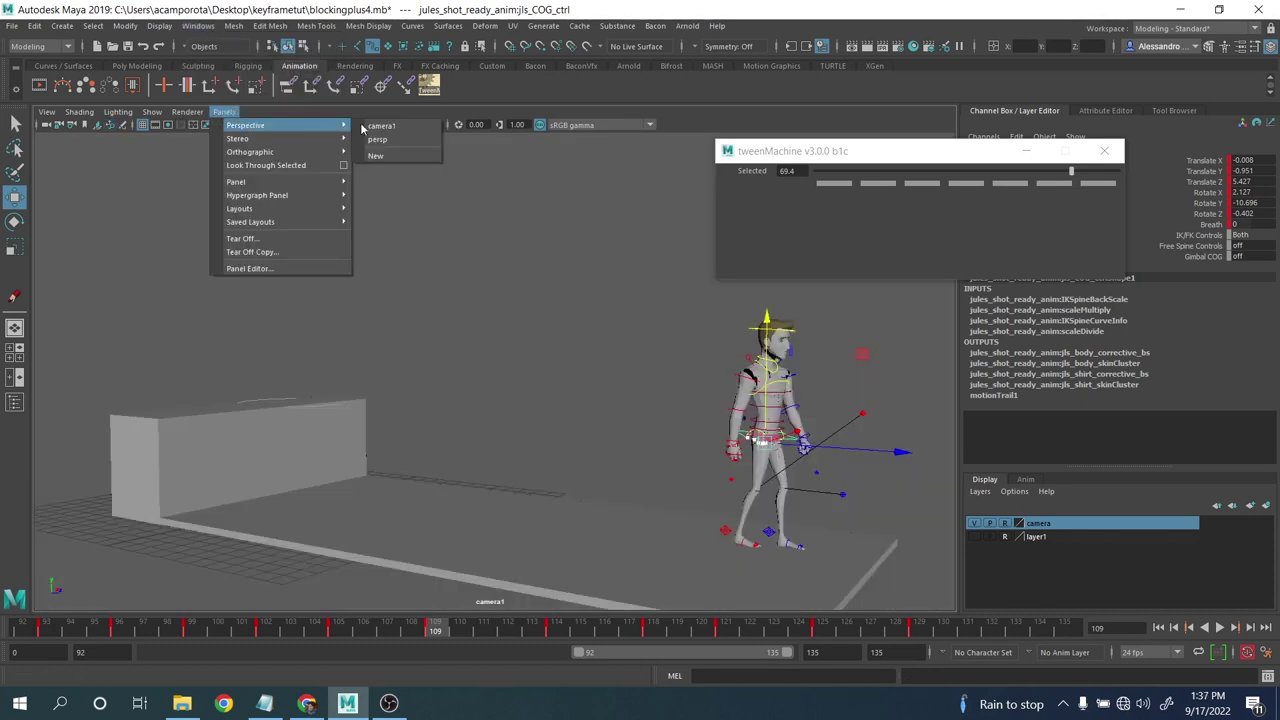
left_click(377, 139)
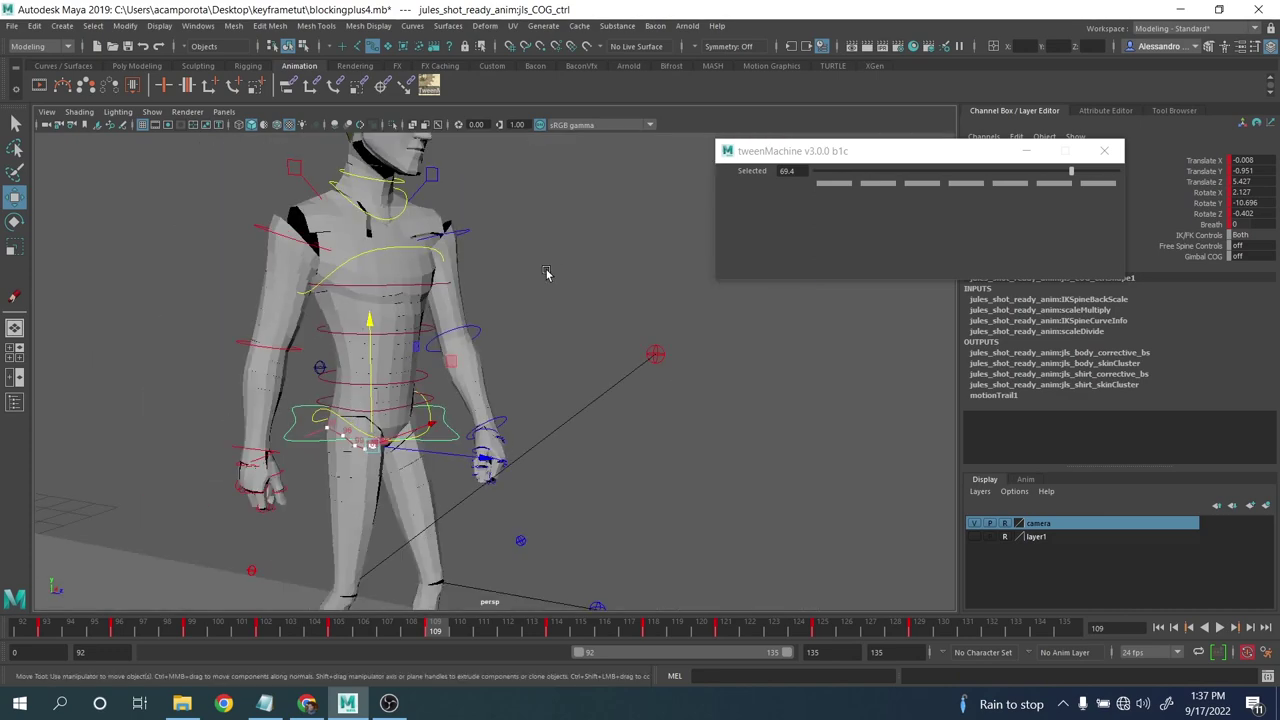
key("f")
scroll(548, 270, "down", 7)
left_click_drag(571, 291, 474, 291, "alt")
scroll(490, 306, "up", 6)
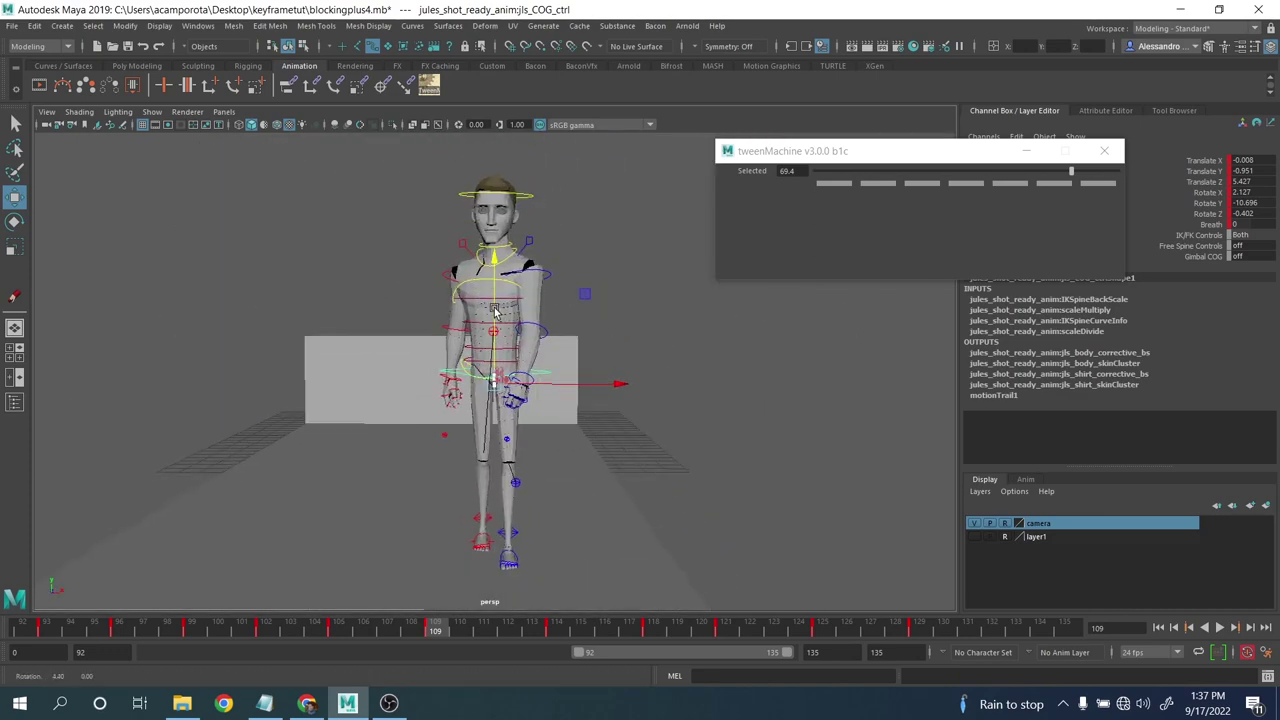
scroll(498, 315, "up", 3)
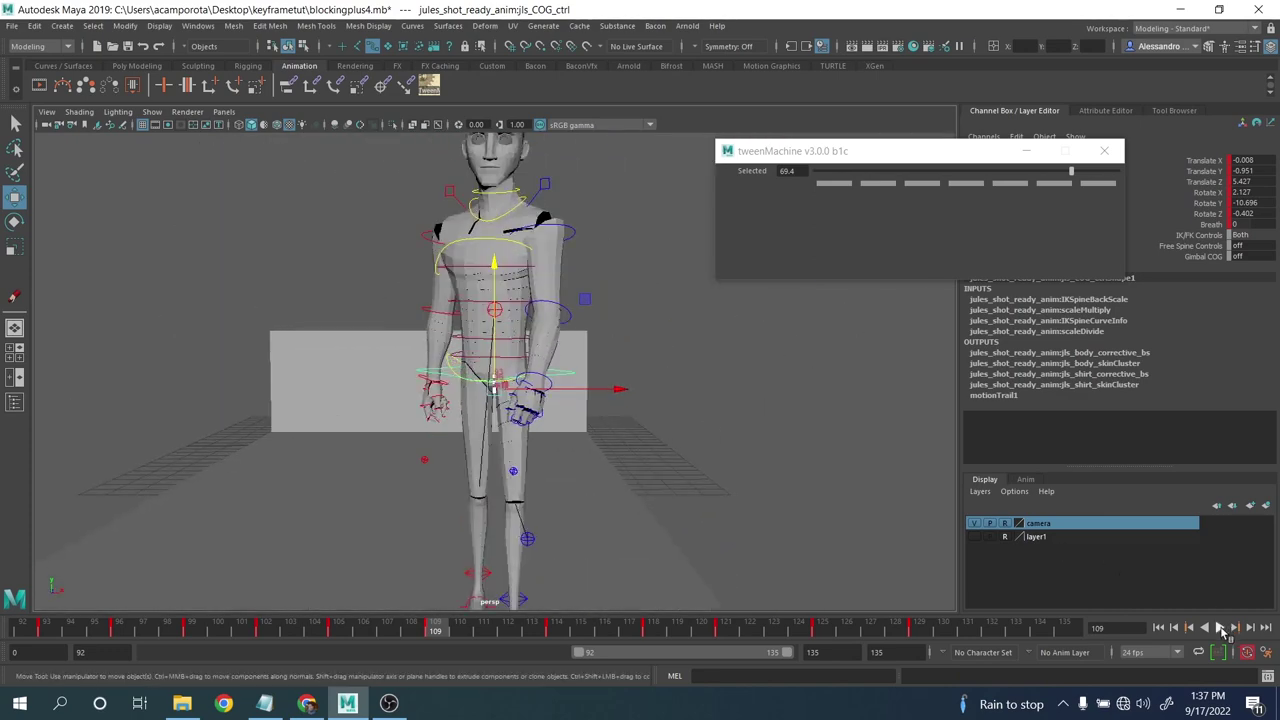
- Play back the walk from the front, stop it and step to the keyed pose at frame 105
left_click(1220, 628)
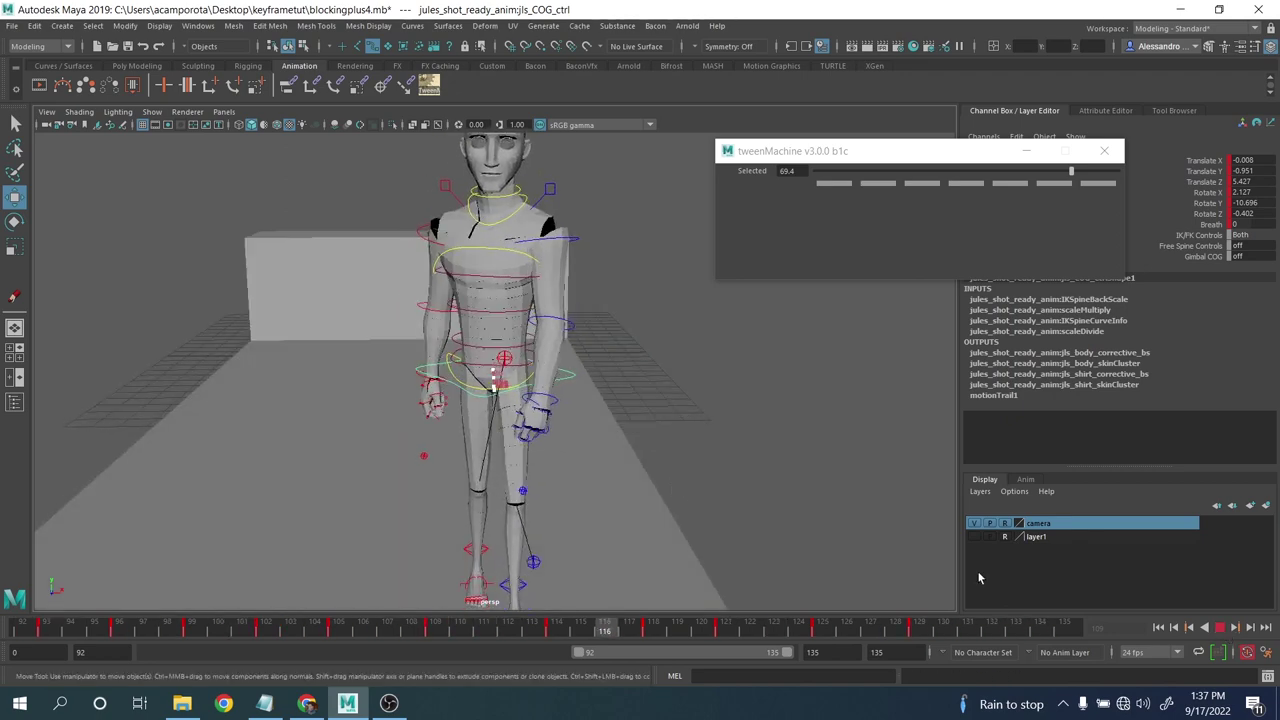
key("Escape")
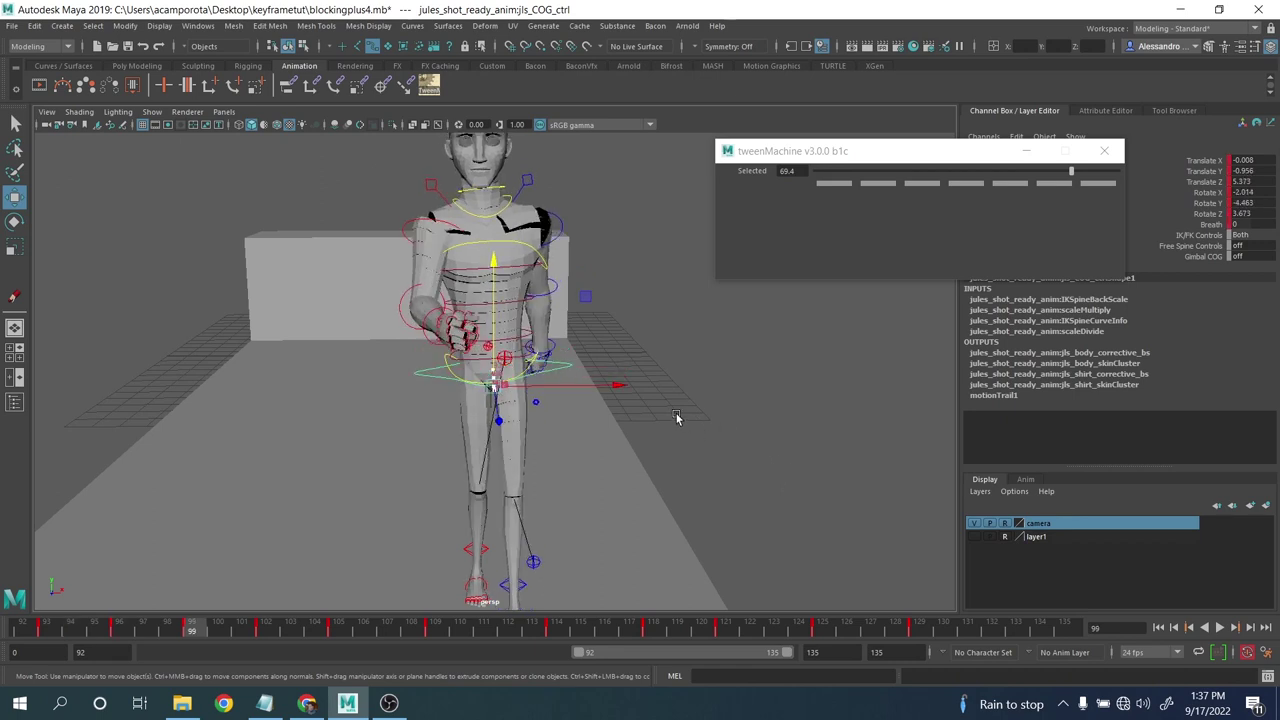
key(".")
key(".")
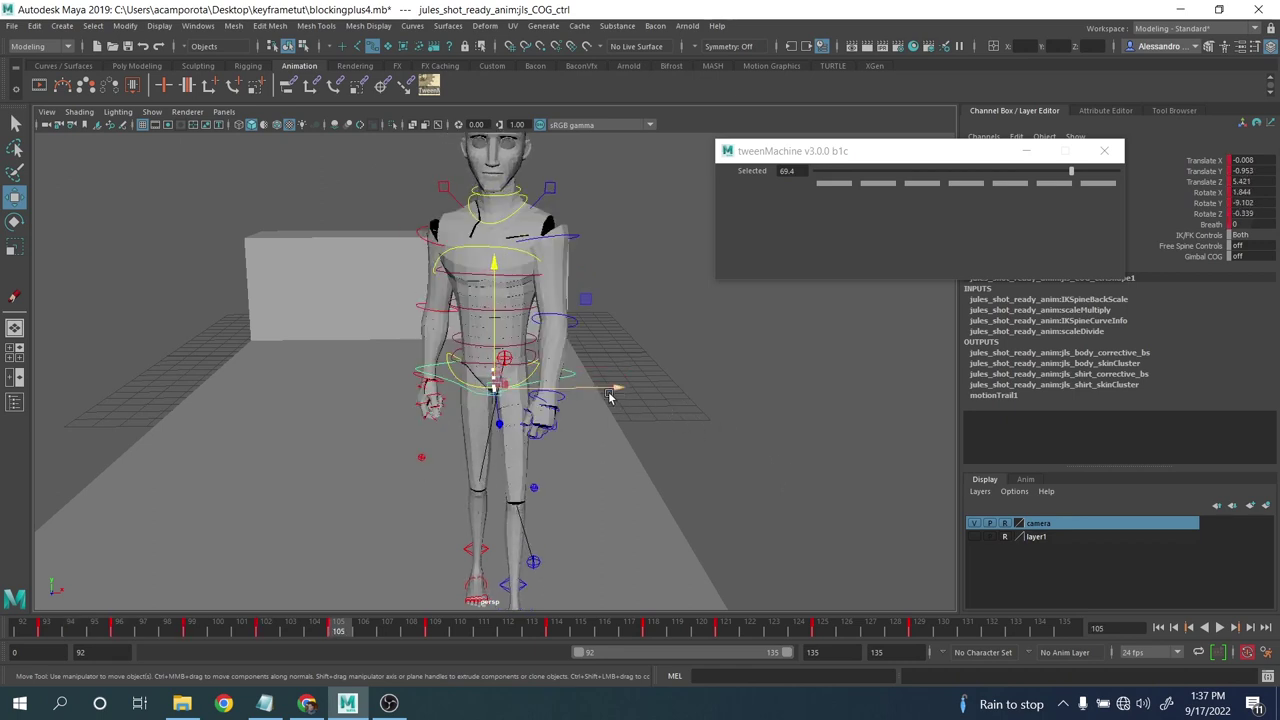
- Open the Graph Editor and frame the COG control's Translate X curve around the settle keys
left_click(198, 25)
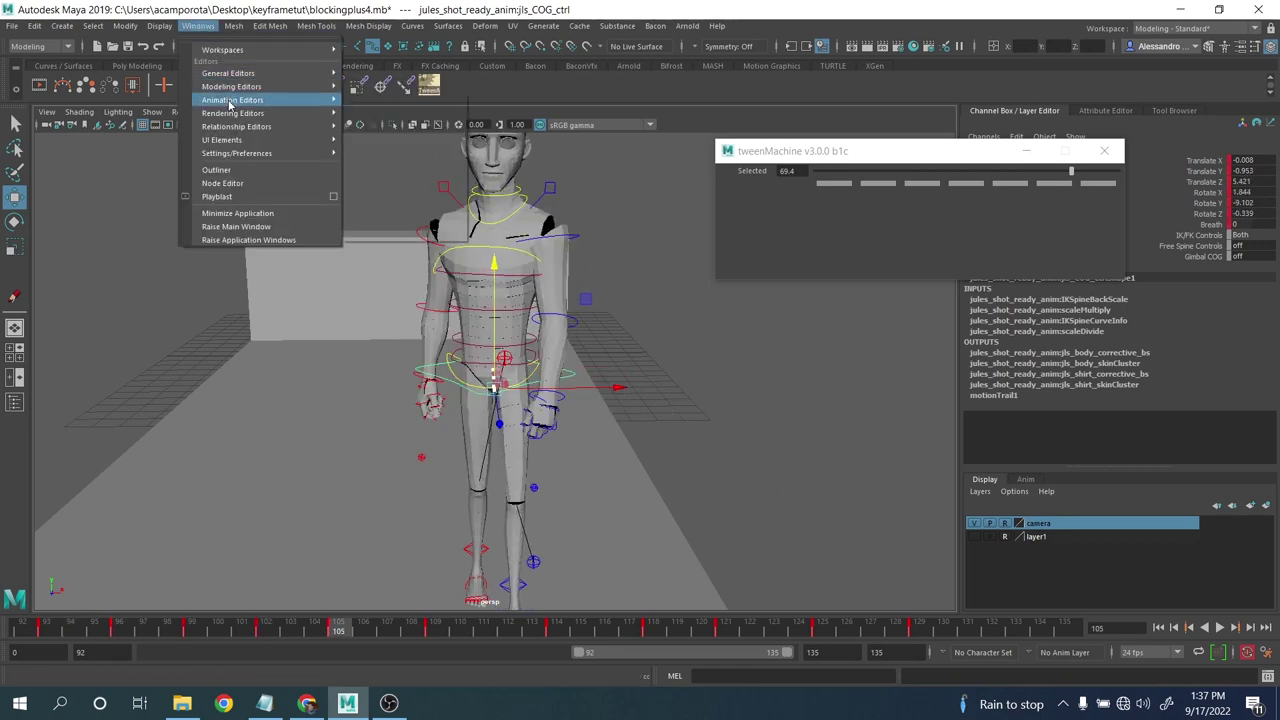
mouse_move(230, 100)
left_click(380, 111)
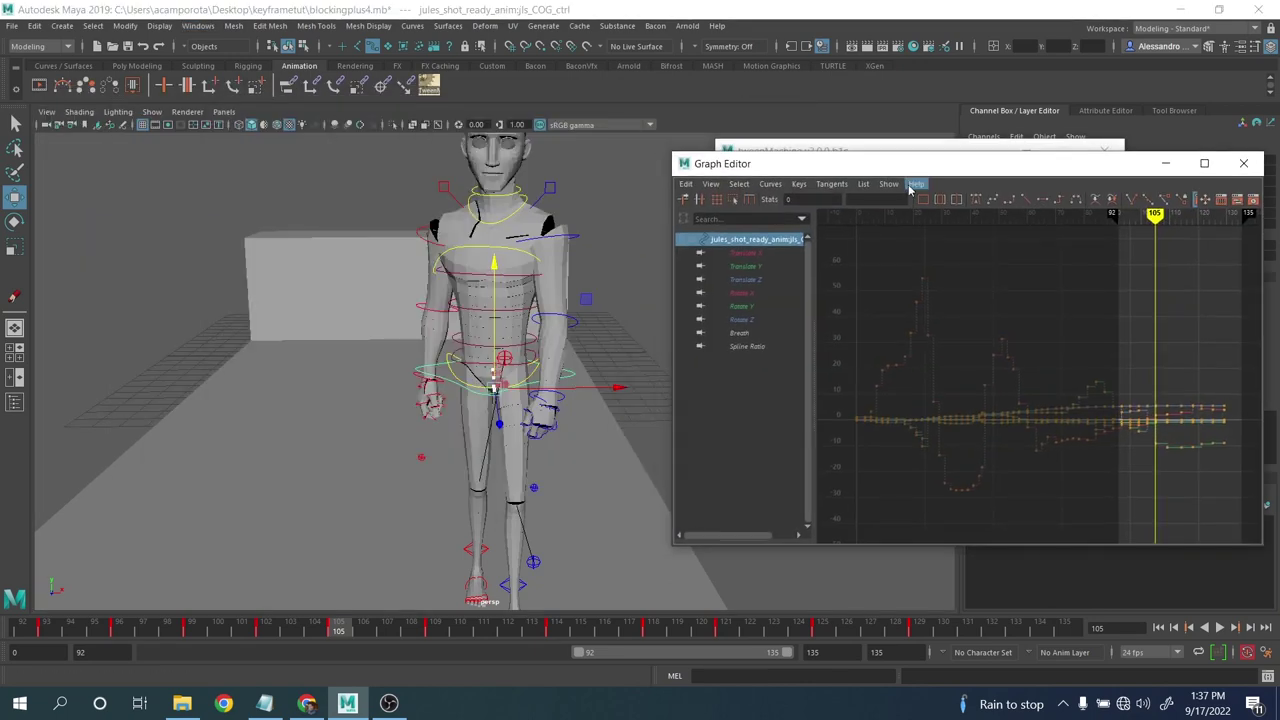
left_click(752, 254)
key("f")
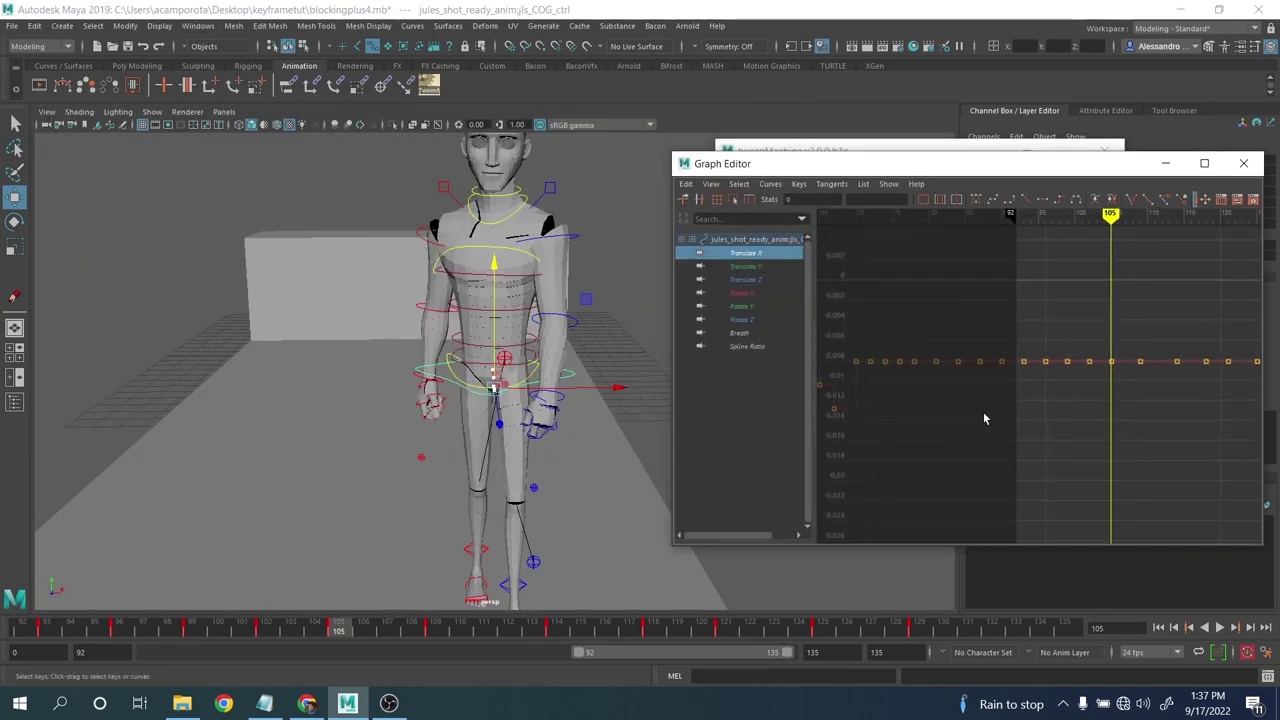
scroll(985, 414, "up", 4)
middle_click_drag(1006, 406, 974, 416, "alt")
- Shift the COG control sideways at frame 105 to a Translate X of about -0.003
mouse_move(618, 388)
left_mouse_down()
mouse_move(592, 386)
mouse_move(620, 388)
left_mouse_up()
key("comma")
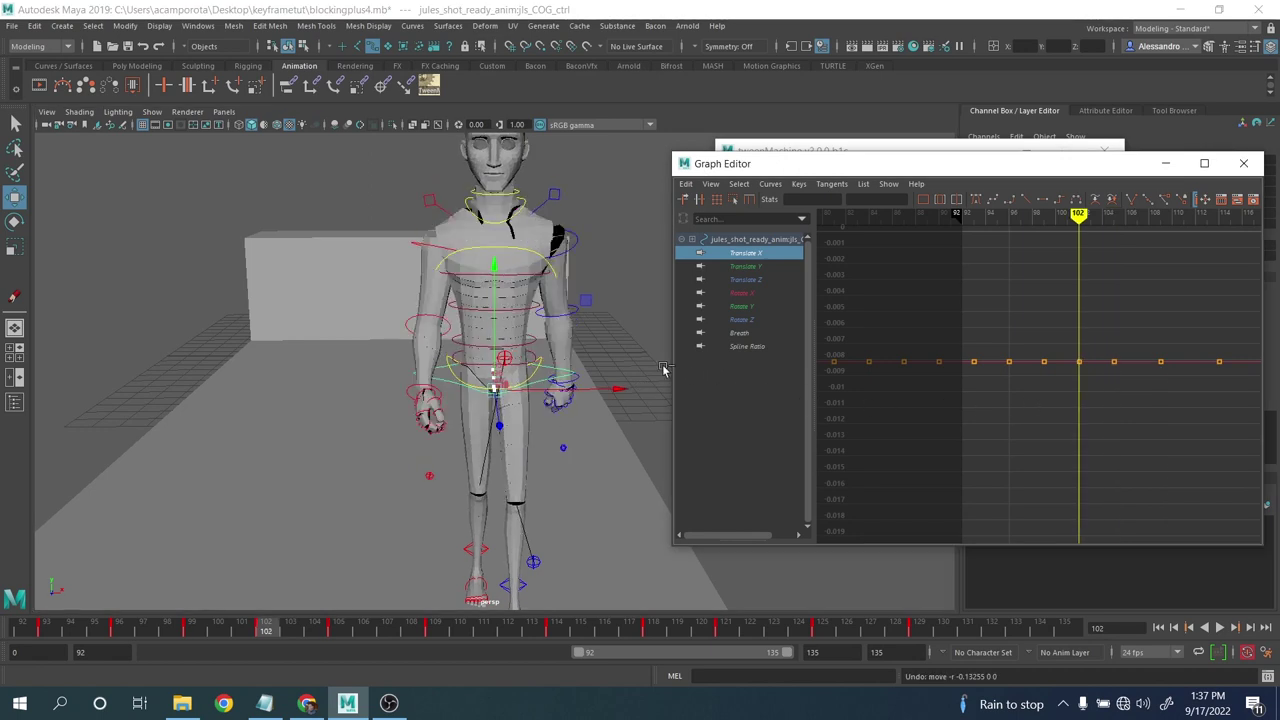
middle_click(660, 370)
key("comma")
key("period")
key("period")
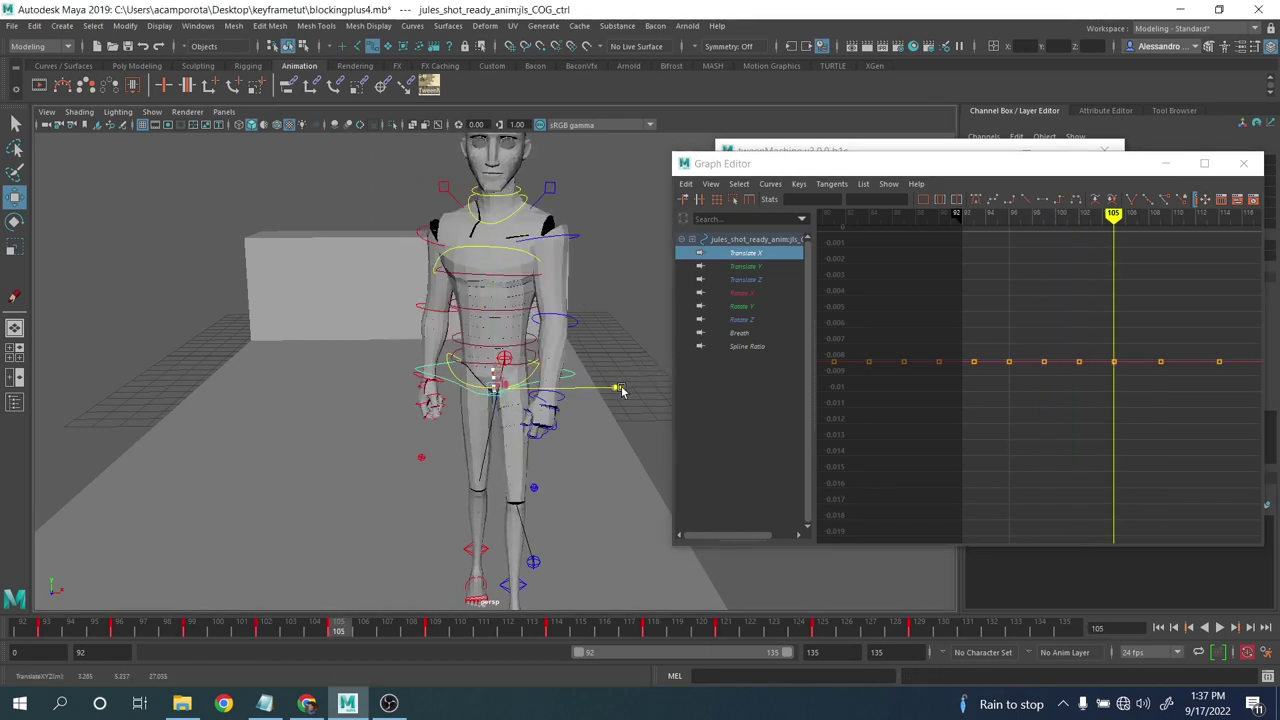
left_click_drag(620, 390, 622, 390)
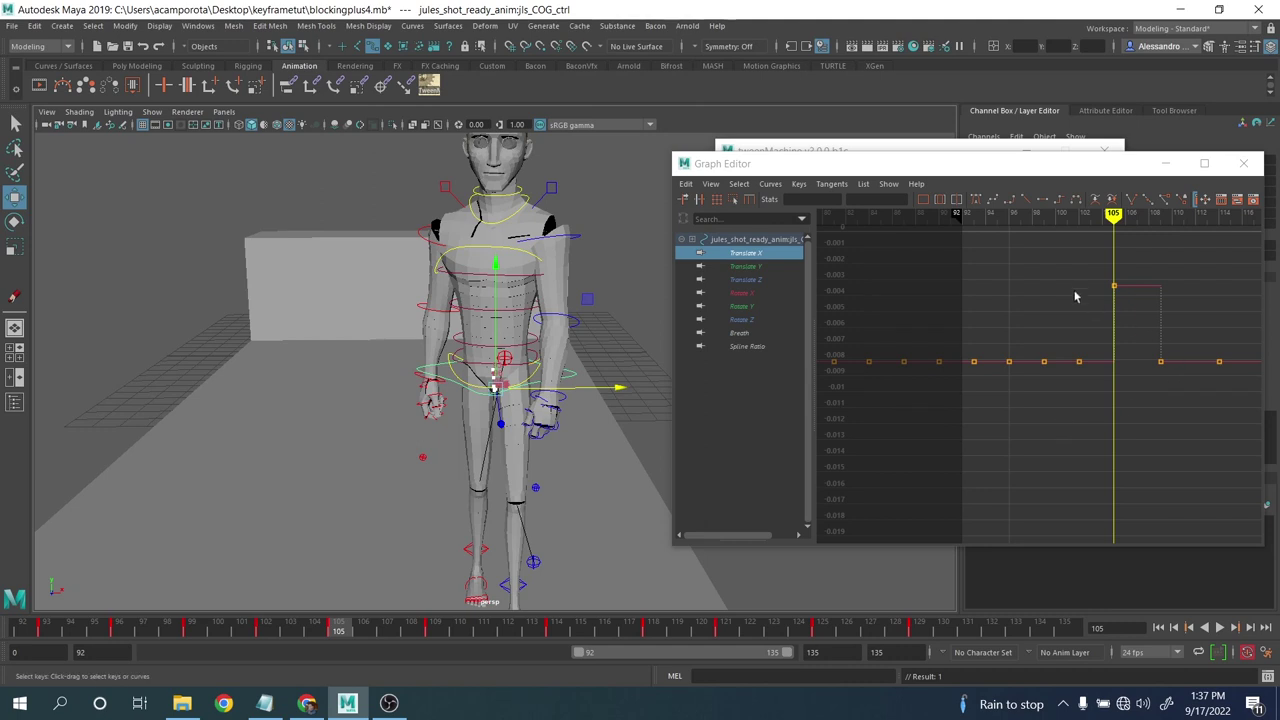
- Raise the COG's Translate X key at frame 102 to about -0.007
left_click_drag(1088, 270, 1140, 312)
key("f")
scroll(1134, 312, "down", 4)
scroll(1086, 346, "up", 5)
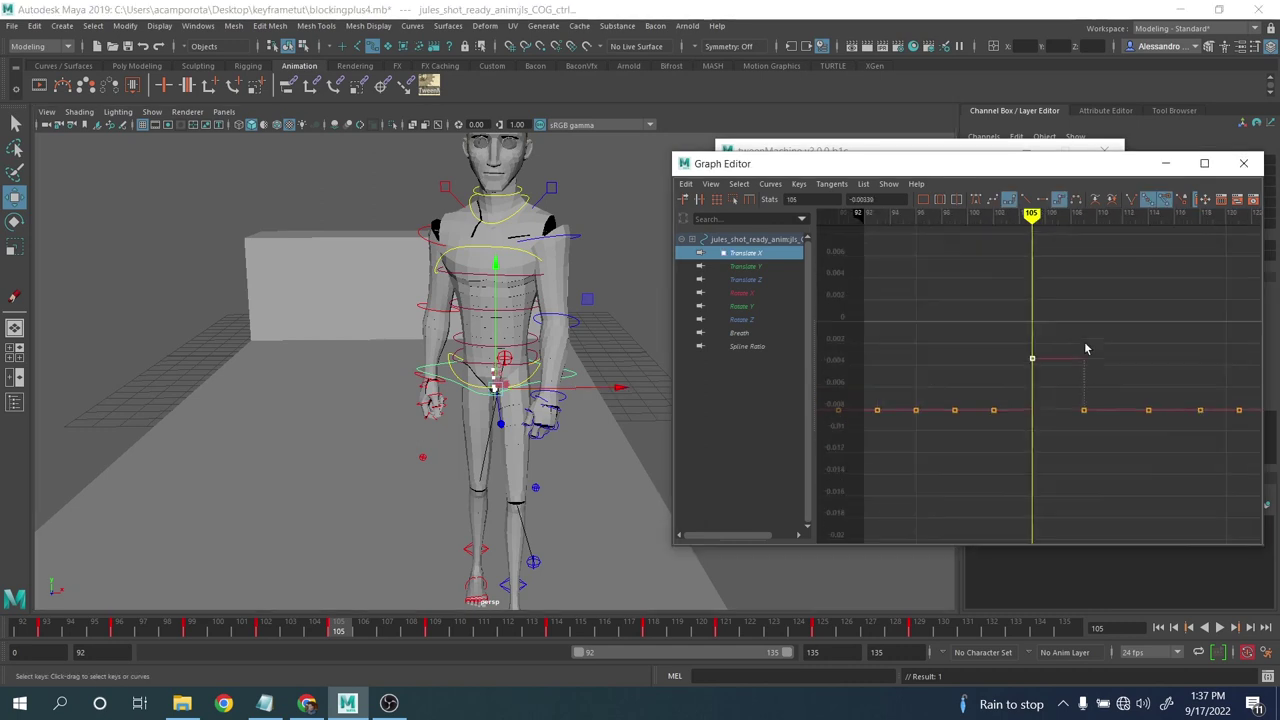
middle_click_drag(1005, 369, 1034, 352, "alt")
left_click_drag(962, 377, 984, 403)
mouse_move(1005, 449)
left_mouse_down()
mouse_move(934, 448)
mouse_move(997, 447)
left_mouse_up()
middle_click_drag(996, 436, 1001, 427)
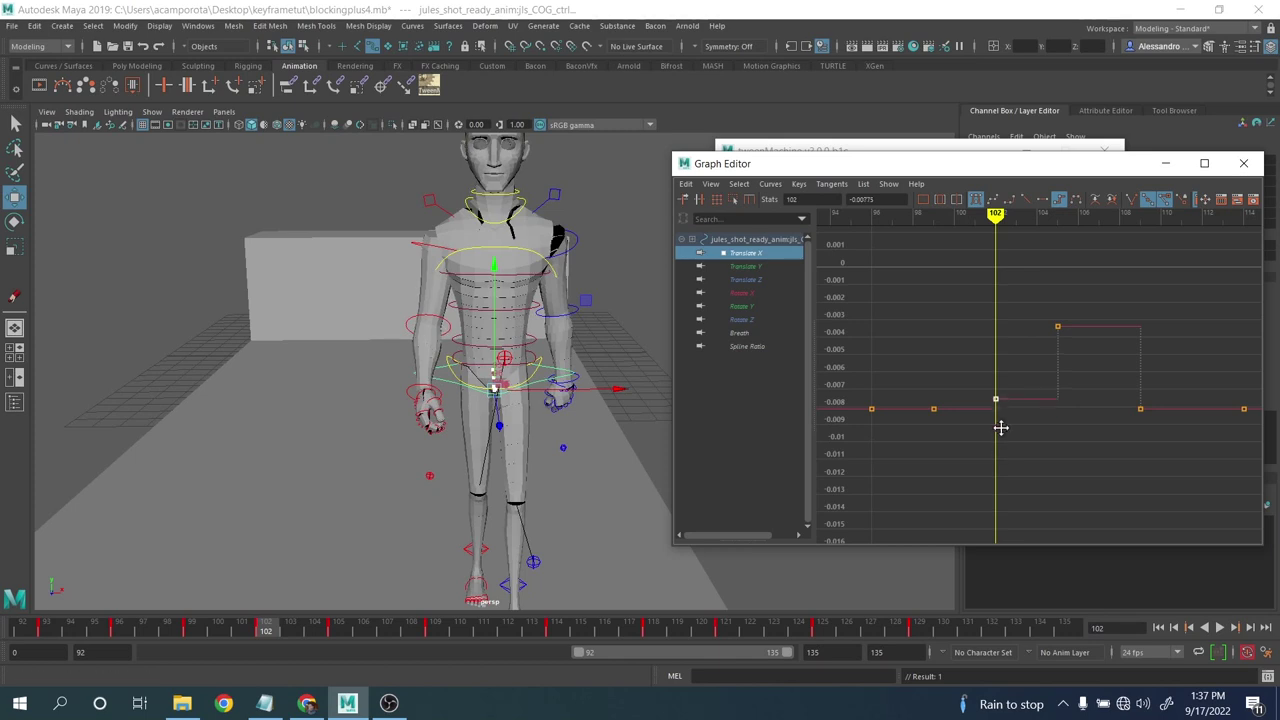
- Raise the COG's Translate X keys to -0.00378 at frame 109 and -0.0071 at frame 114
key("period")
key("period")
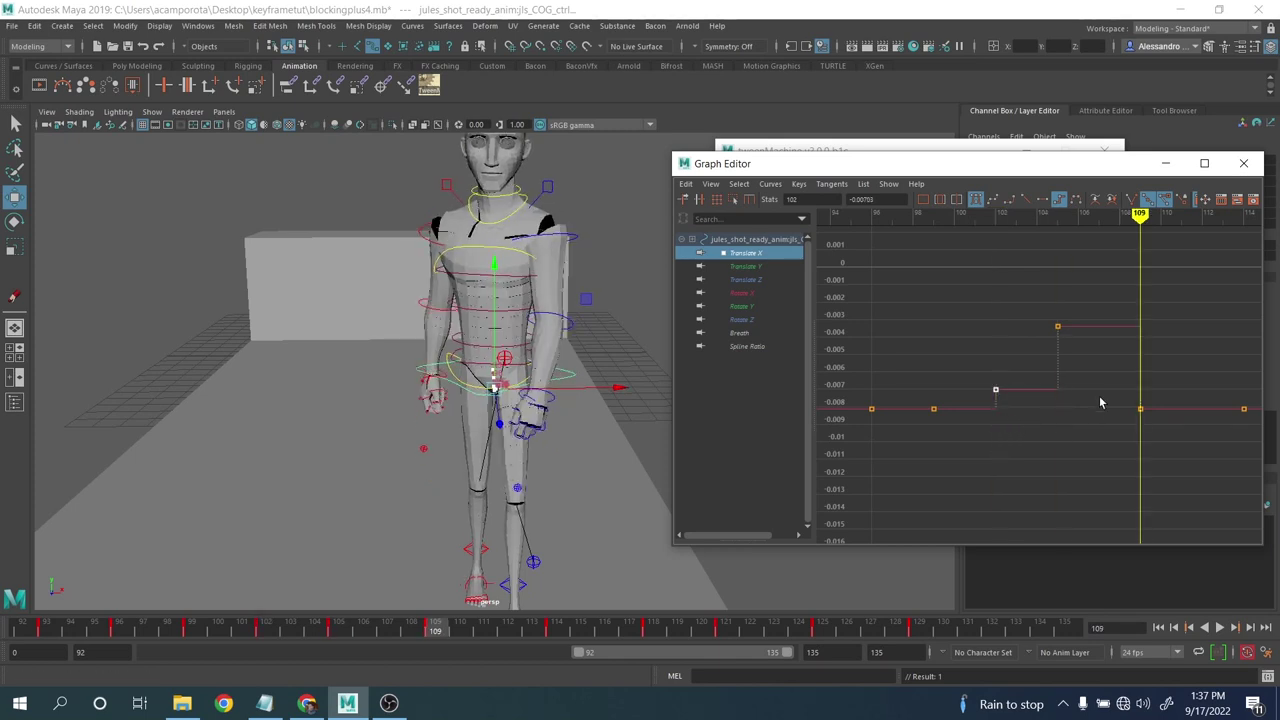
left_click_drag(1122, 397, 1166, 431)
middle_click_drag(1164, 450, 911, 400)
key("period")
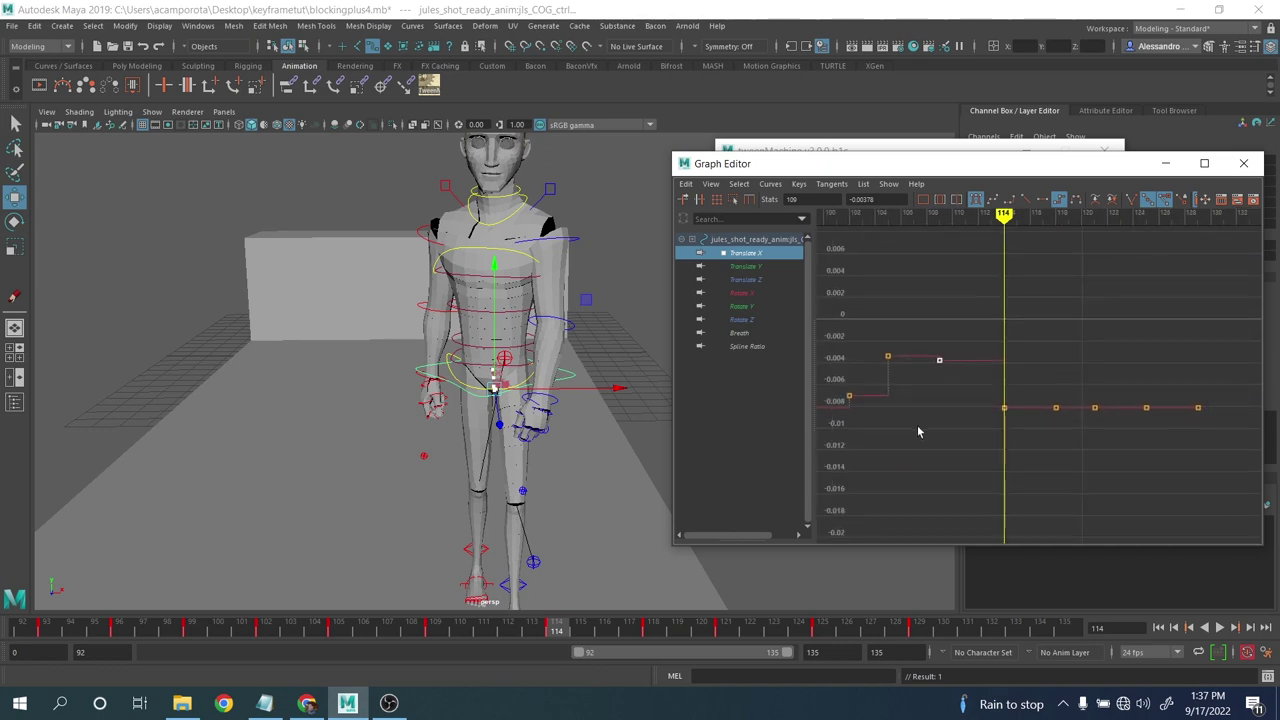
left_click_drag(928, 406, 992, 443)
middle_click_drag(1003, 437, 1004, 431)
- Lower the COG's Translate X key at frame 118 to about -0.0105
key("period")
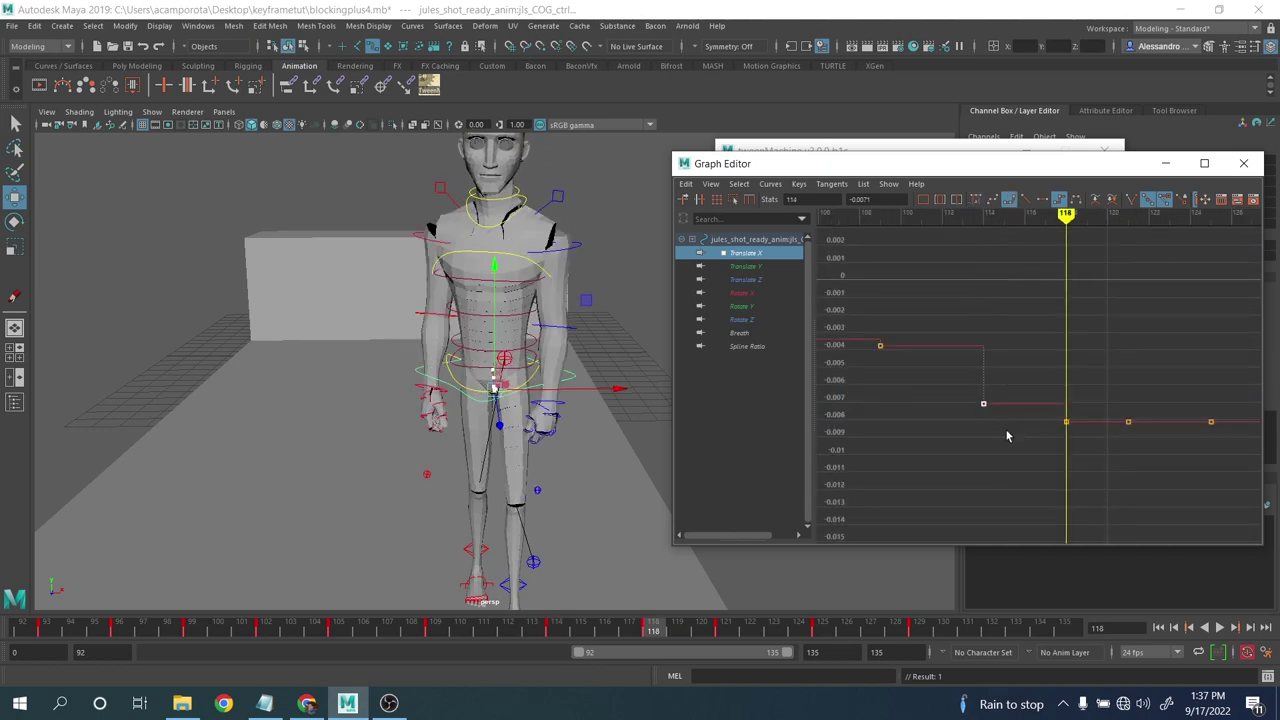
key("comma")
key("period")
left_click_drag(1051, 400, 1081, 444)
middle_click_drag(1081, 444, 1089, 488)
- Lower the Translate X key at frame 121 to about -0.0096 and the one at frame 125 slightly, and close the Graph Editor
key("period")
left_click_drag(1113, 404, 1159, 450)
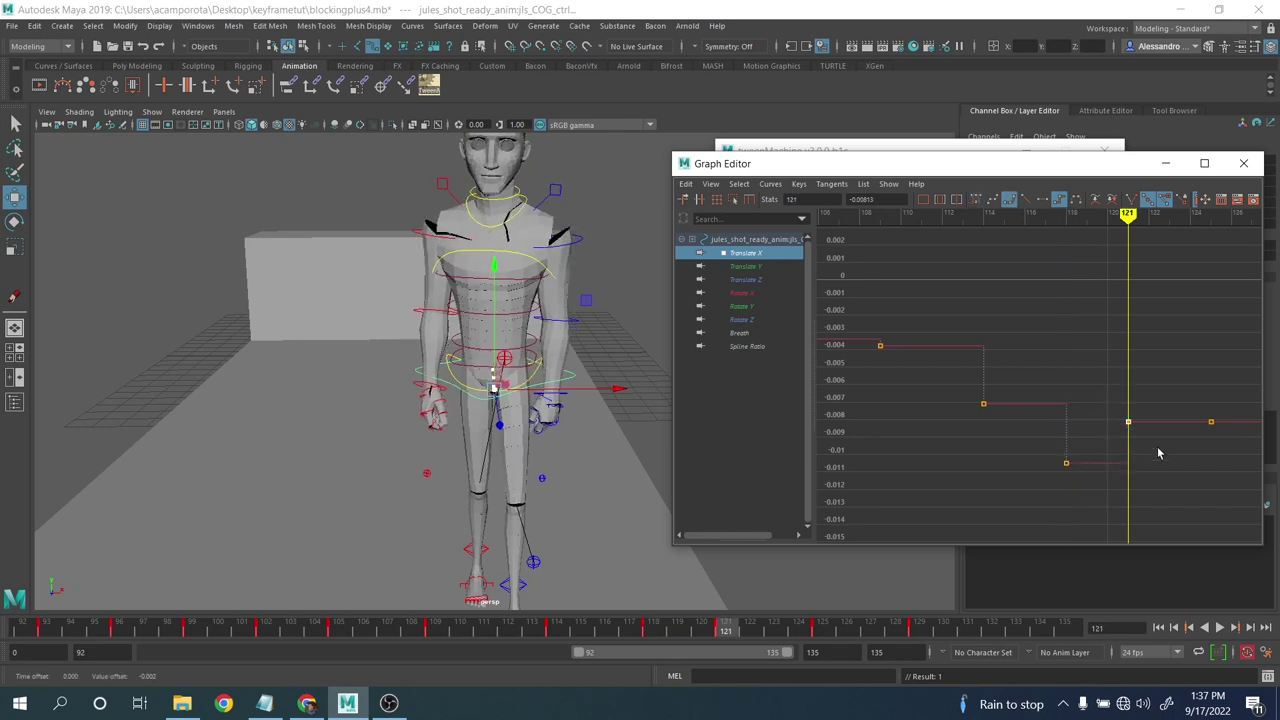
middle_click_drag(1157, 455, 1043, 458)
scroll(1158, 478, "down", 3)
scroll(1041, 456, "up", 3)
right_click_drag(1041, 456, 1043, 427, "alt+shift")
middle_click_drag(1043, 427, 1053, 327, "alt+shift")
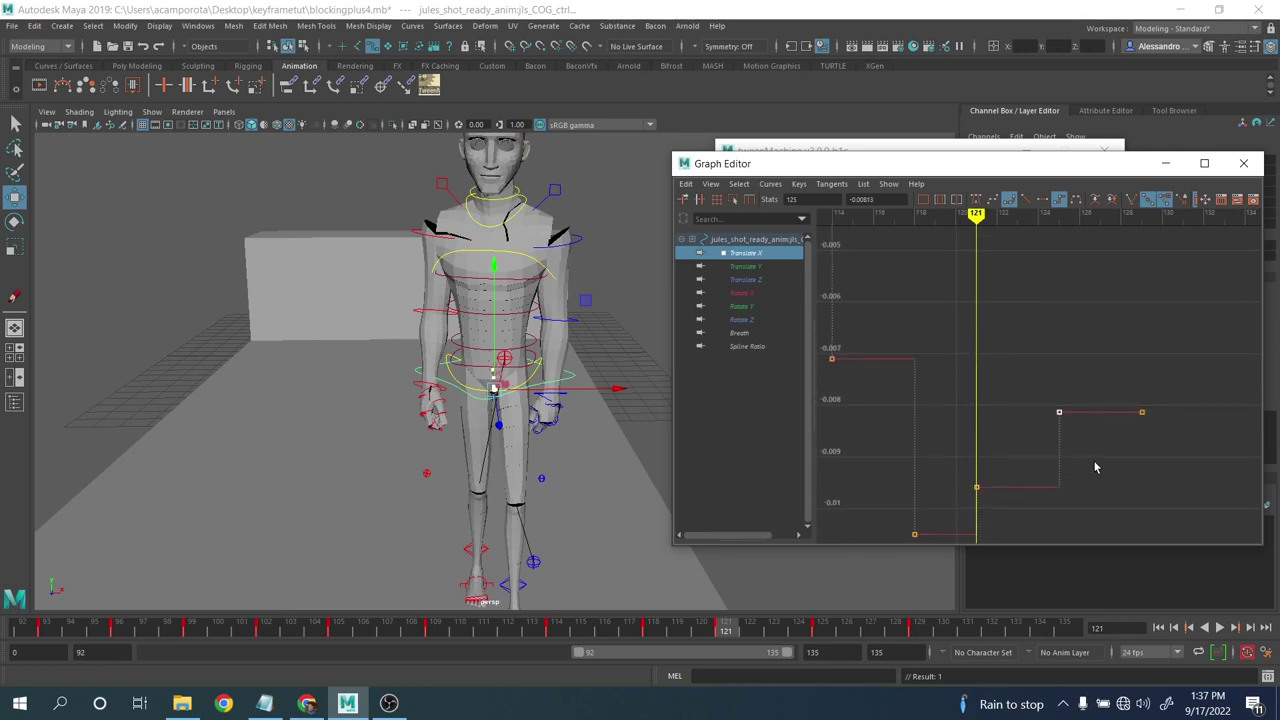
middle_click_drag(1095, 467, 1094, 478)
left_click(1243, 165)
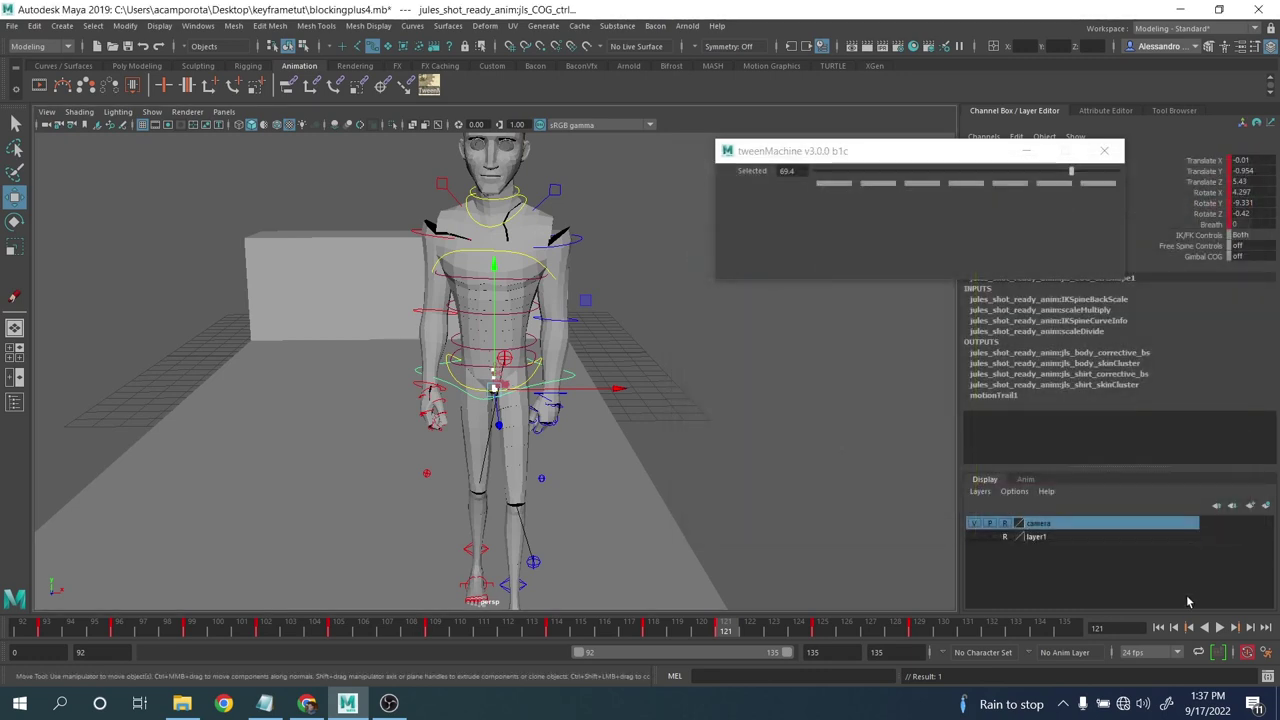
- Play back the walk, viewing it from the side, and step through the keyed poses around frame 109
left_click(1220, 628)
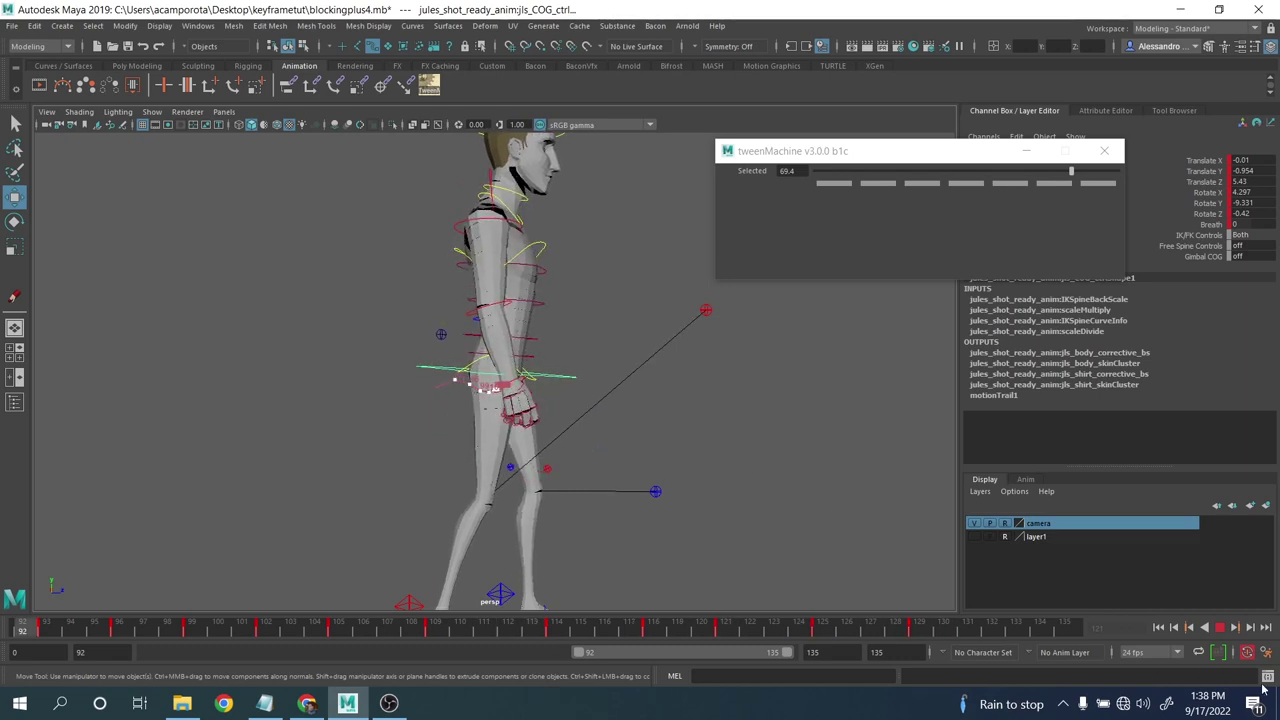
key("Escape")
key("e")
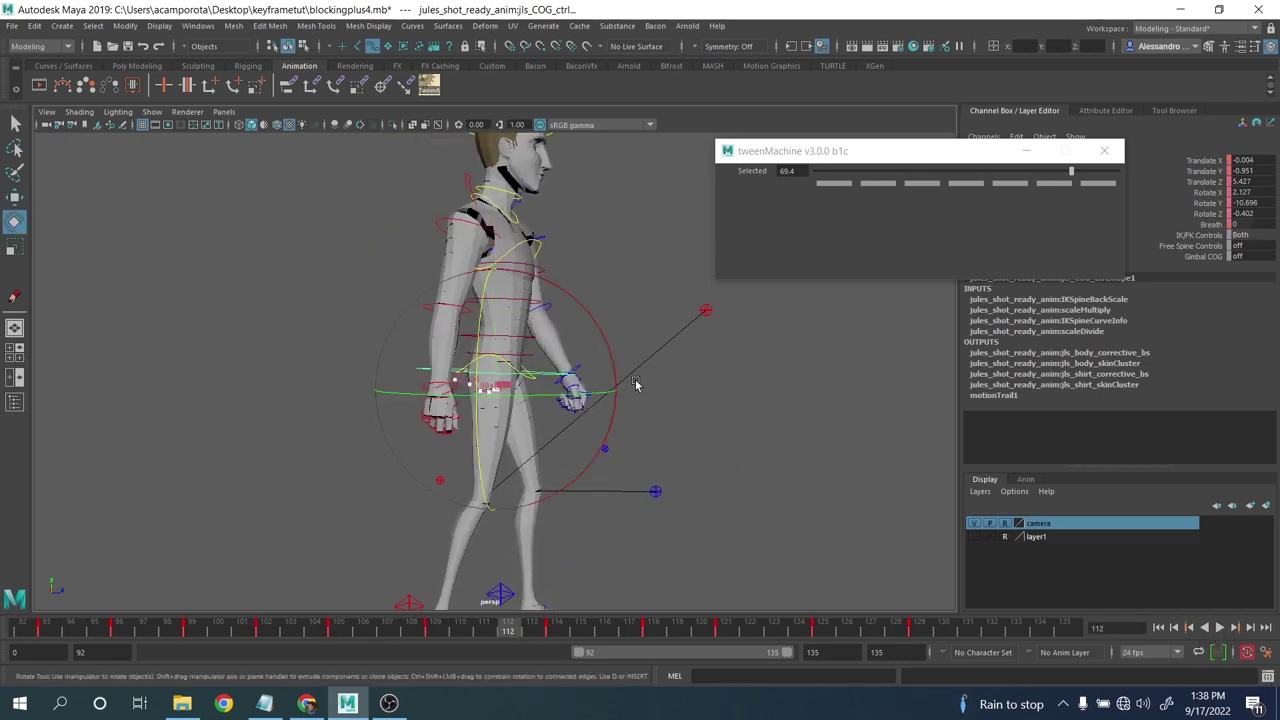
key("comma")
key("comma")
key("comma")
key("period")
key("period")
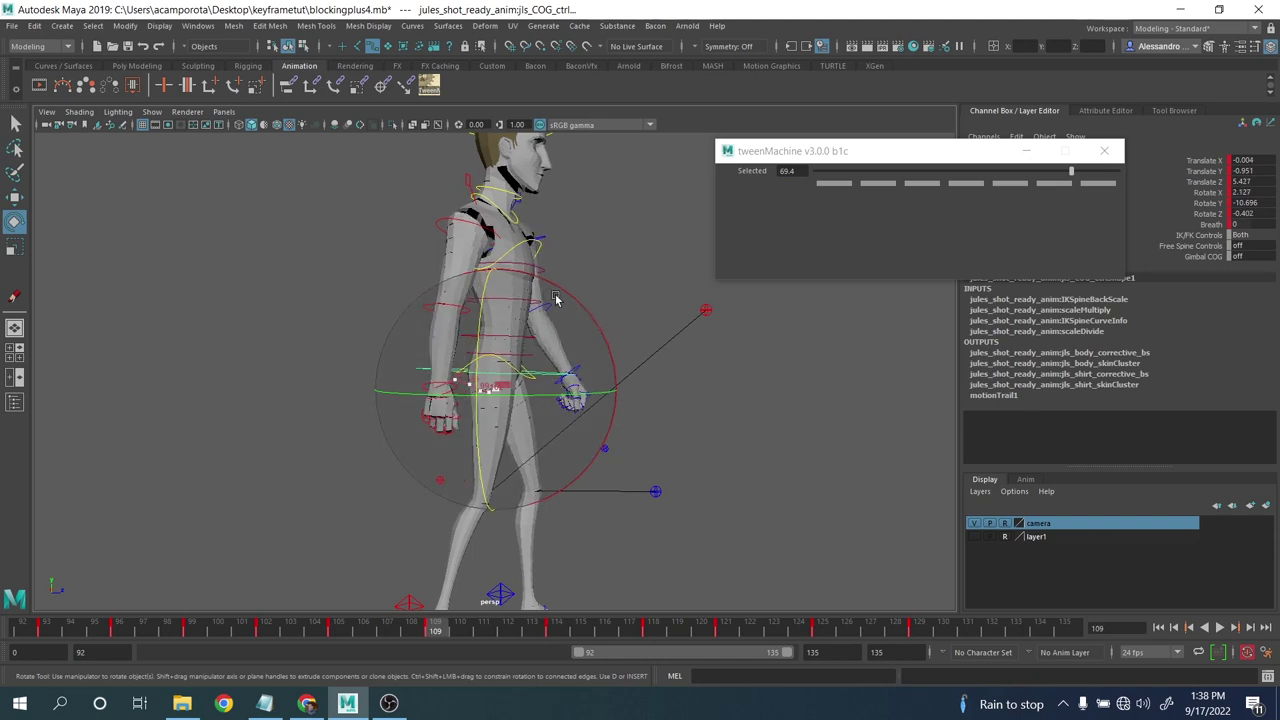
- Reopen the Graph Editor and isolate the COG control's Rotate X curve around frames 92 to 129
left_click(197, 26)
mouse_move(300, 94)
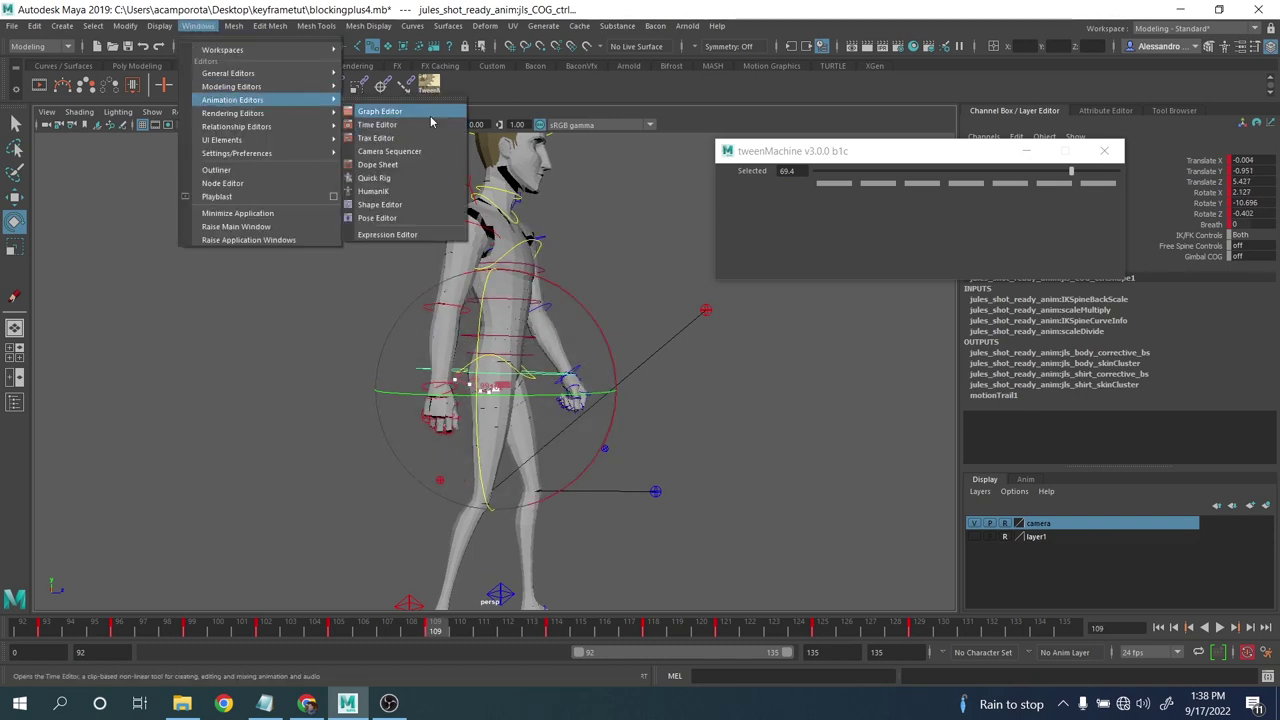
left_click(400, 107)
left_click(741, 294)
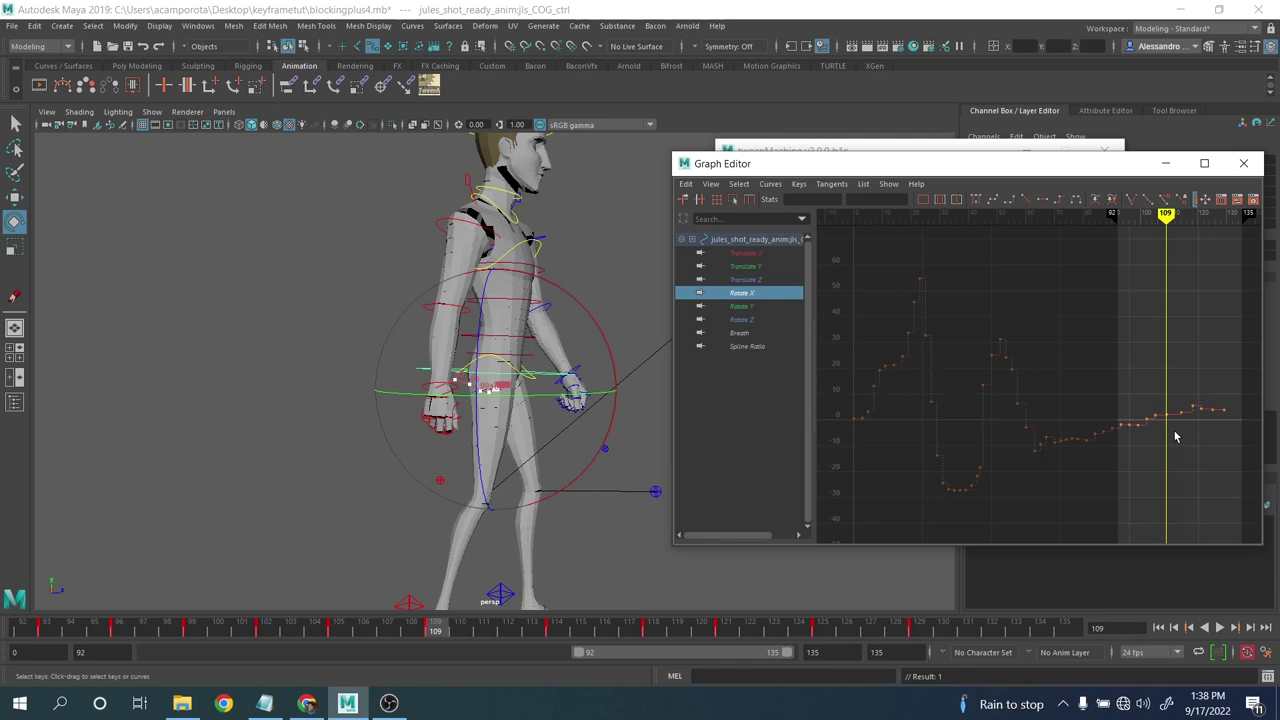
scroll(1057, 394, "up", 2)
middle_click_drag(1176, 436, 1036, 440, "alt")
scroll(1036, 440, "up", 1)
scroll(1042, 432, "down", 1)
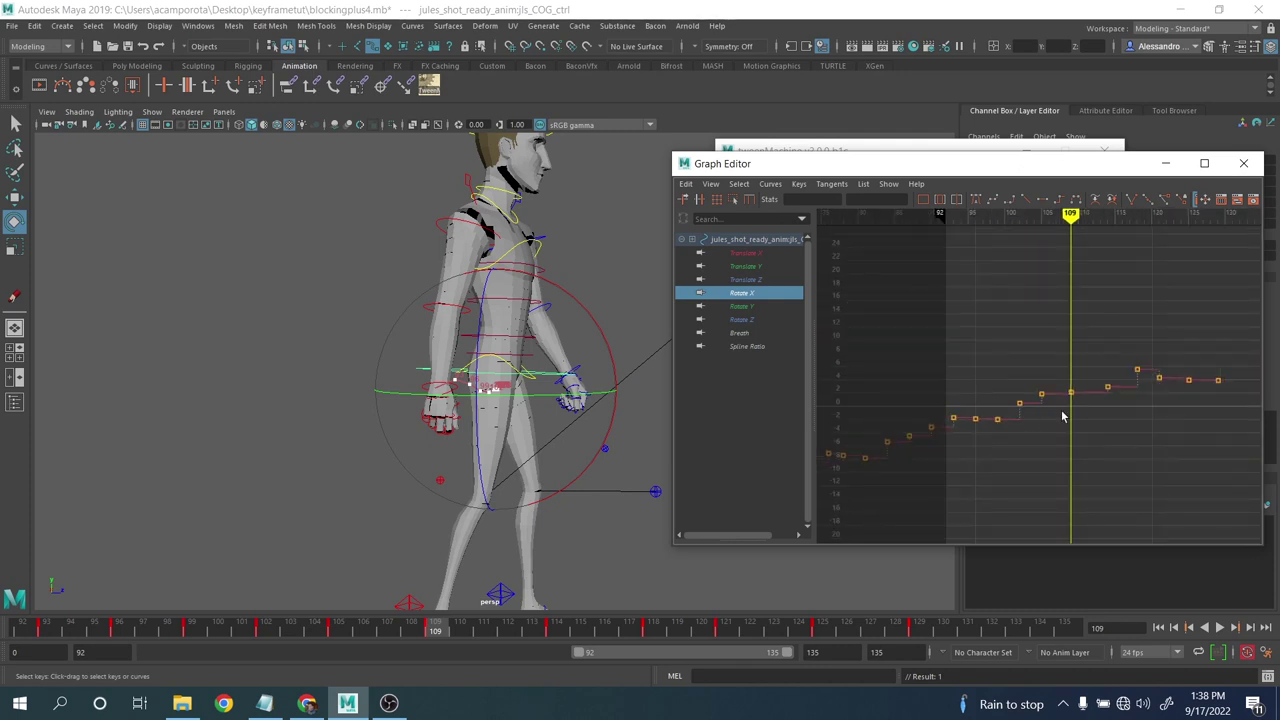
- Step back and forth through the keyed poses between frames 102 and 121 to examine the COG's forward tilt
key("period")
key("period")
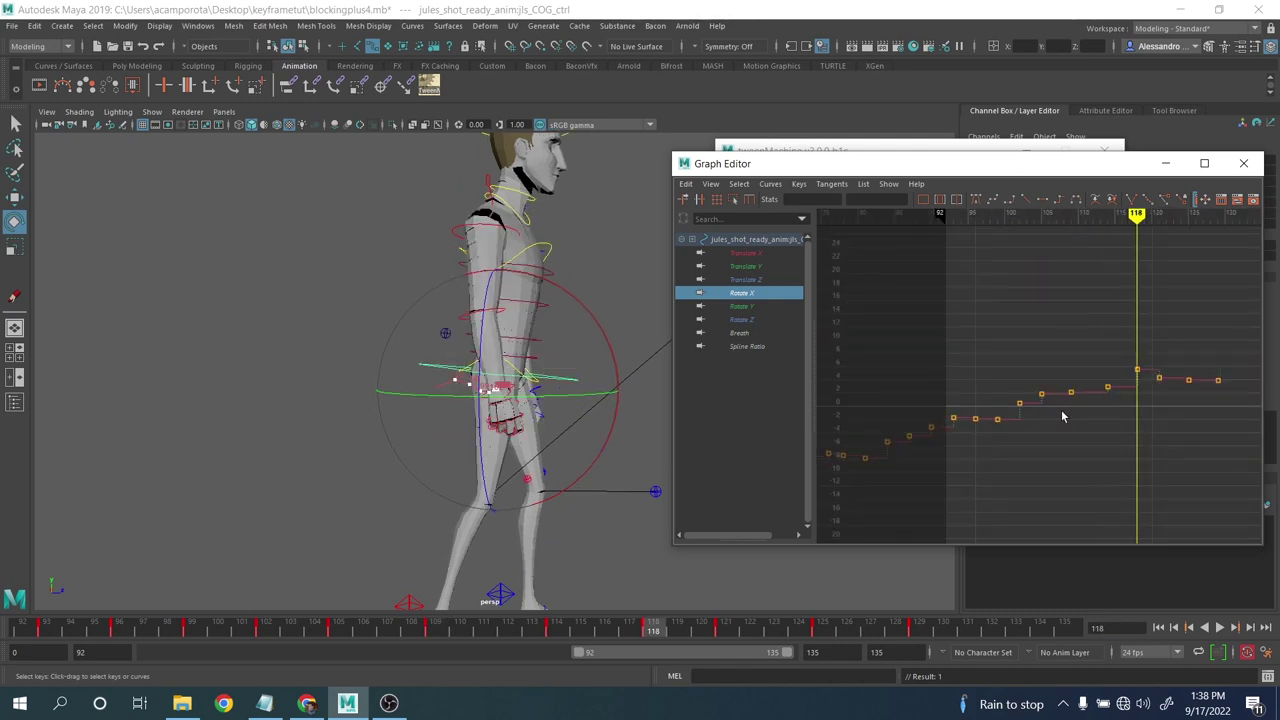
key("comma")
key("period")
scroll(1104, 381, "up", 2)
key("period")
key("comma")
key("comma")
key("comma")
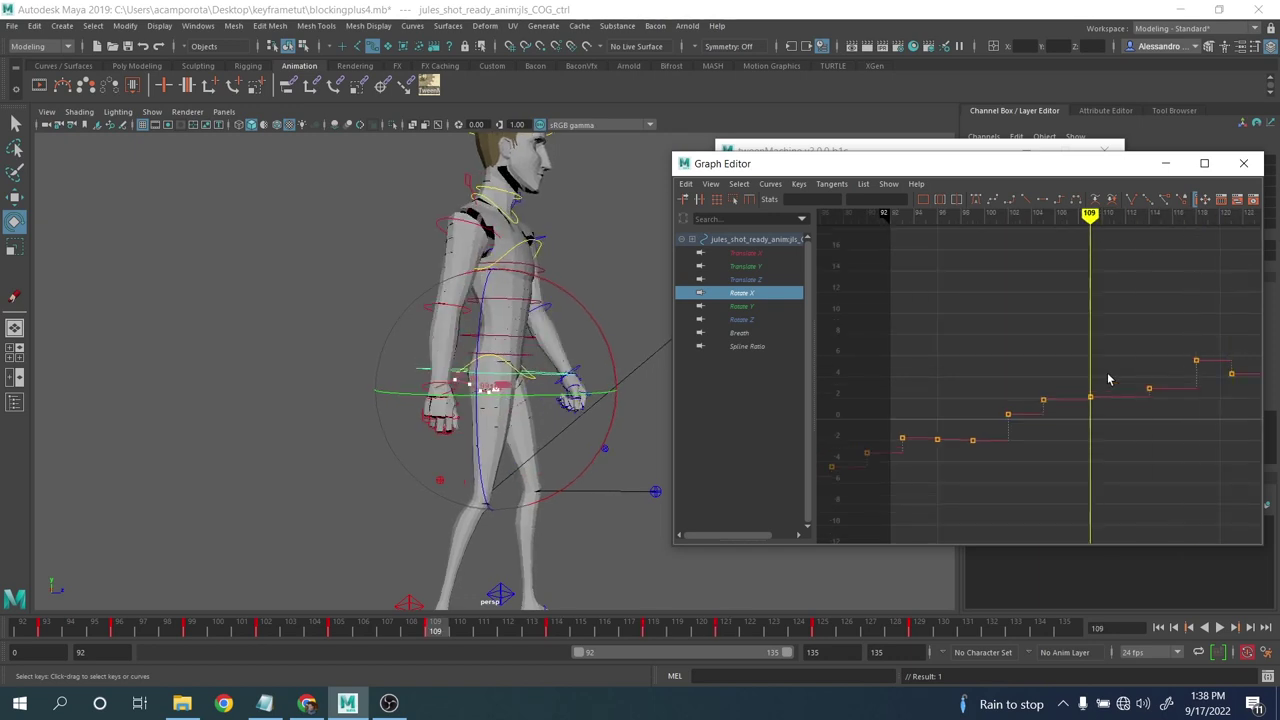
key("comma")
key("comma")
key("period")
key("period")
- Raise the Rotate X keys at frames 109 and 114 together and frame 105 to about 3.4, and lower frame 102 to about -0.04
left_click_drag(1177, 427, 1168, 434)
middle_click_drag(1168, 434, 1170, 423)
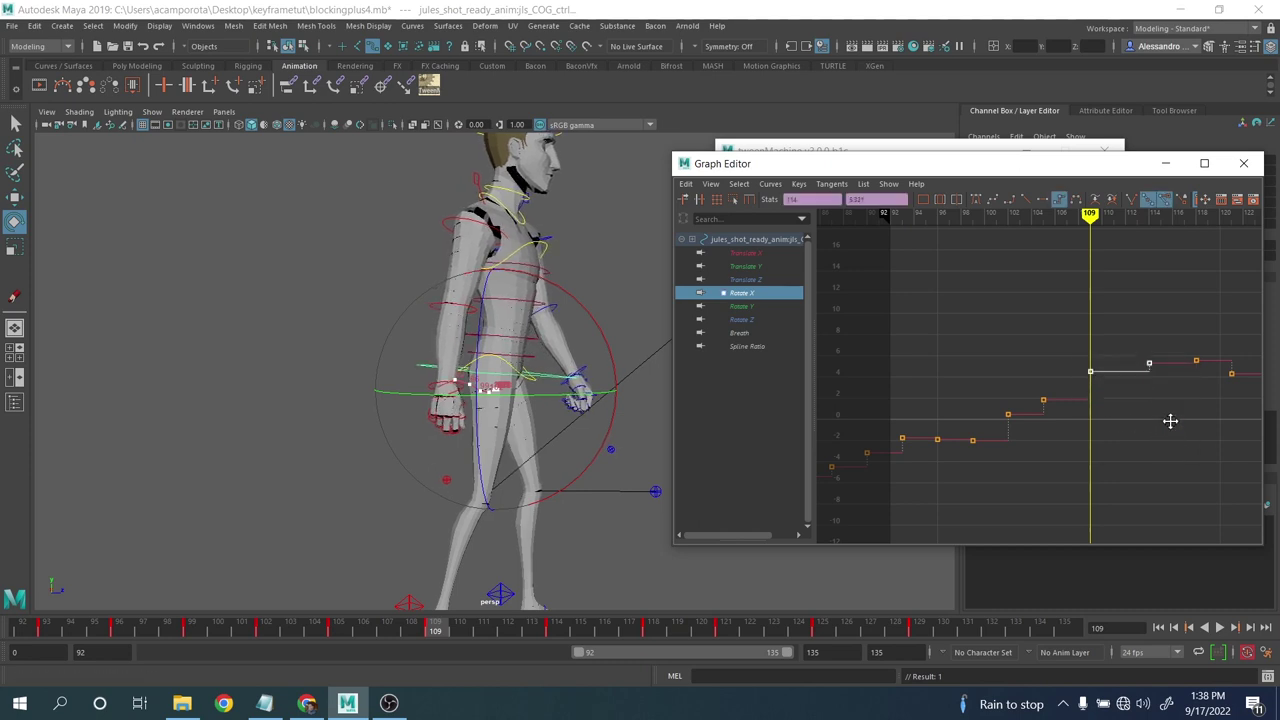
left_click(1043, 400)
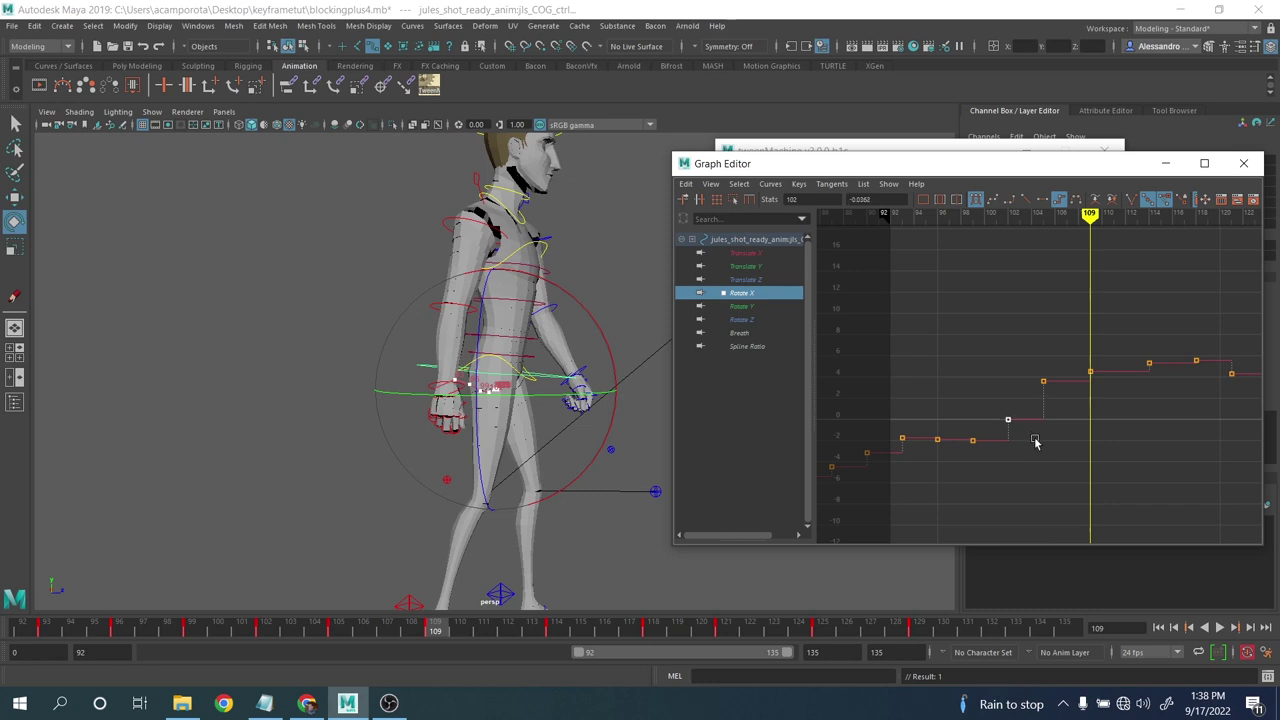
- Ease the end of the Rotate X curve to 5.1 at frame 118 and 4.1 at frame 121 while checking playback
middle_click_drag(1193, 384, 980, 408, "alt")
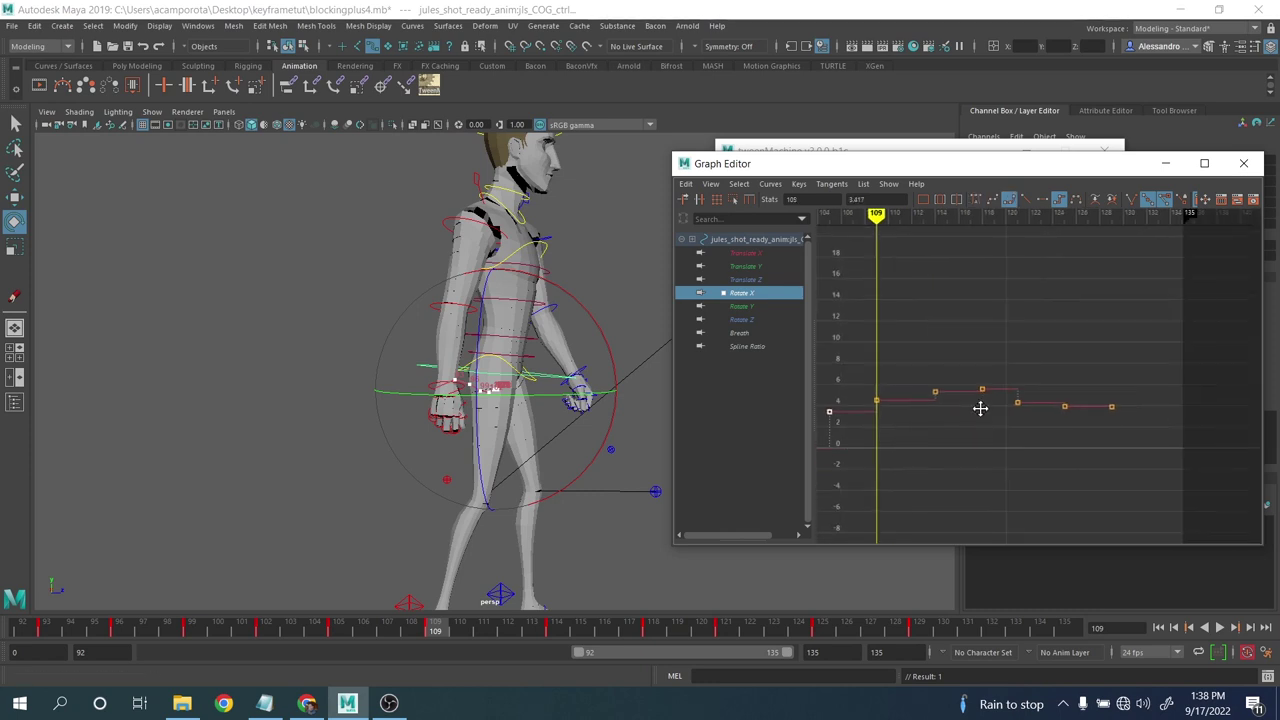
right_click_drag(980, 408, 1055, 400, "alt")
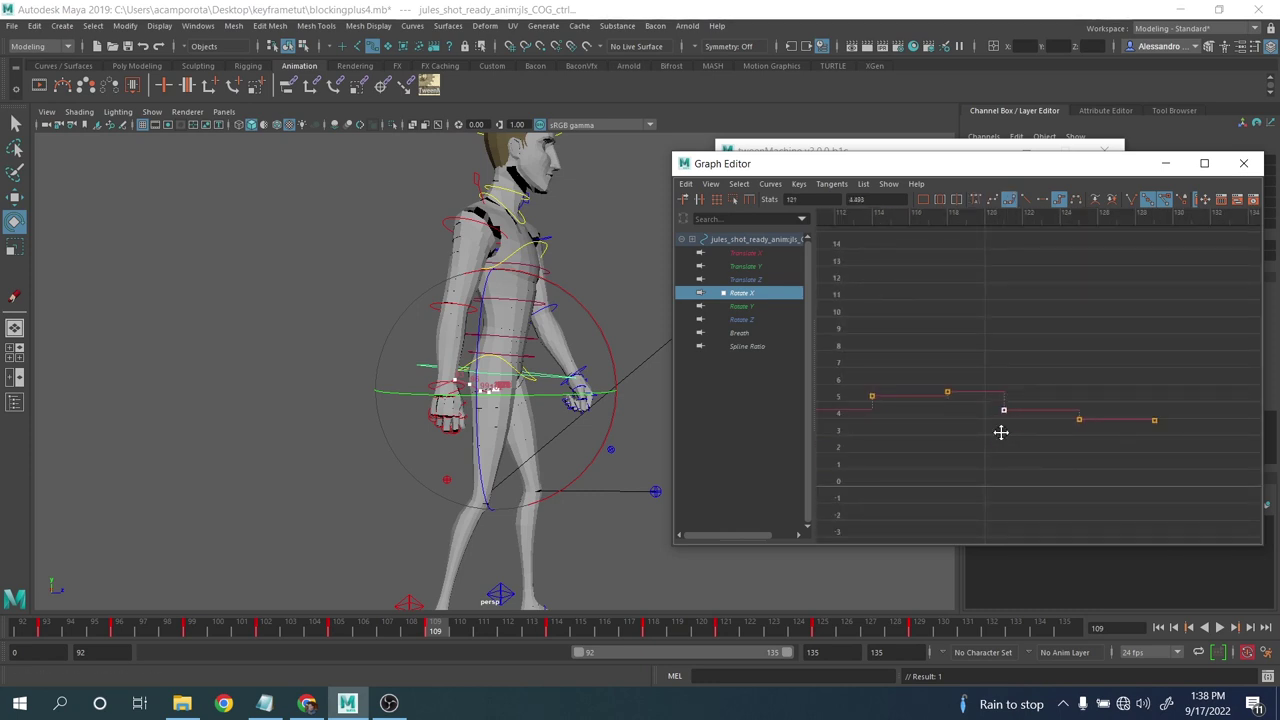
left_click(1219, 628)
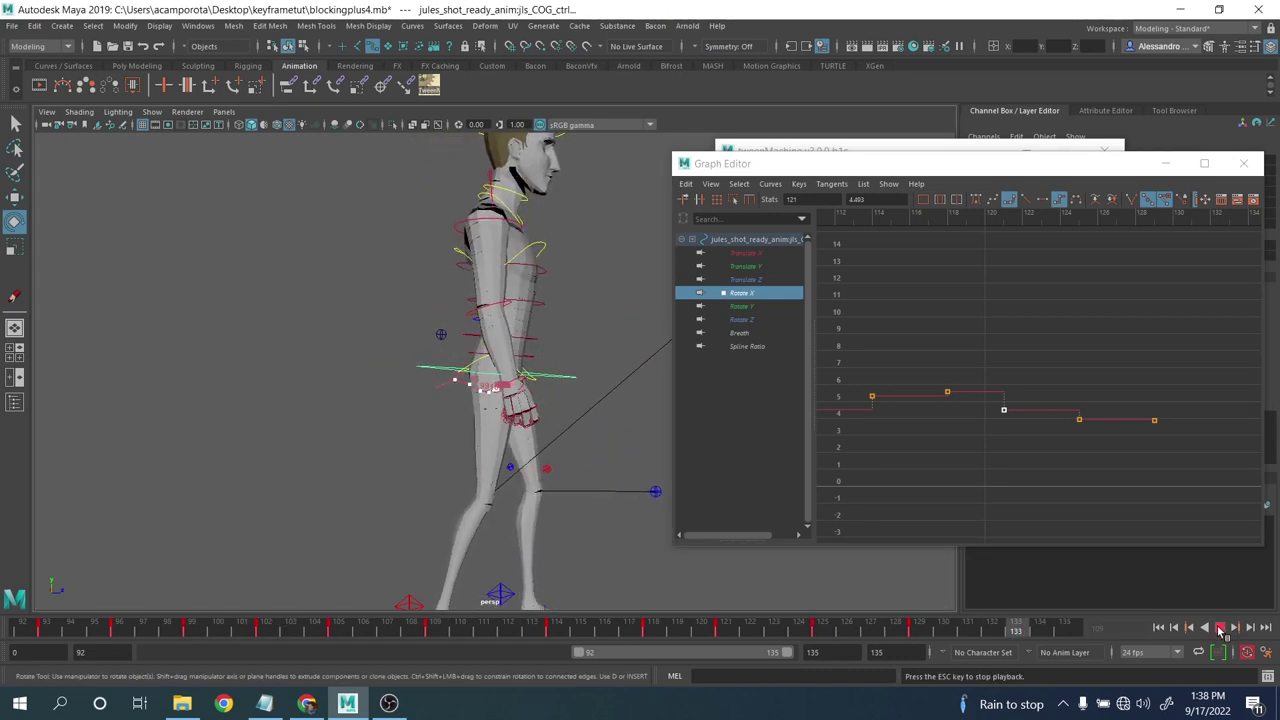
left_click_drag(935, 373, 962, 413)
middle_click_drag(961, 414, 960, 423)
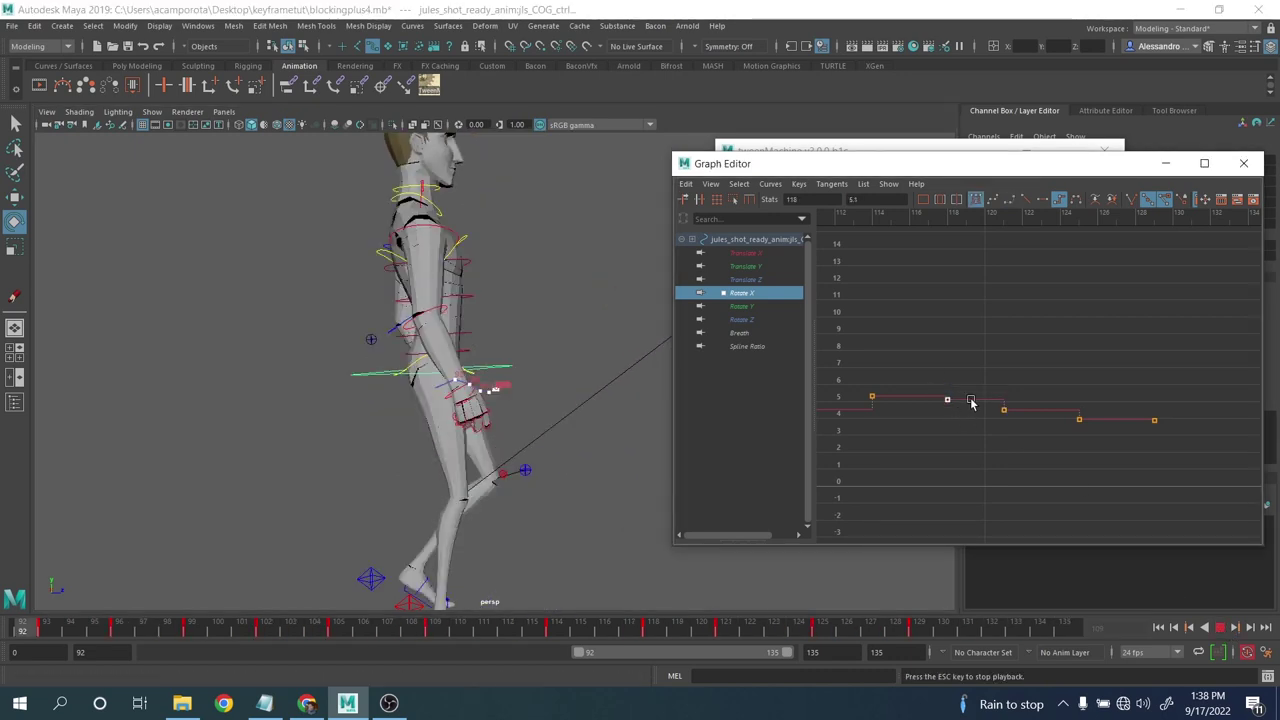
left_click_drag(984, 396, 1022, 433)
scroll(1023, 435, "up", 3)
middle_click_drag(1022, 436, 1024, 446)
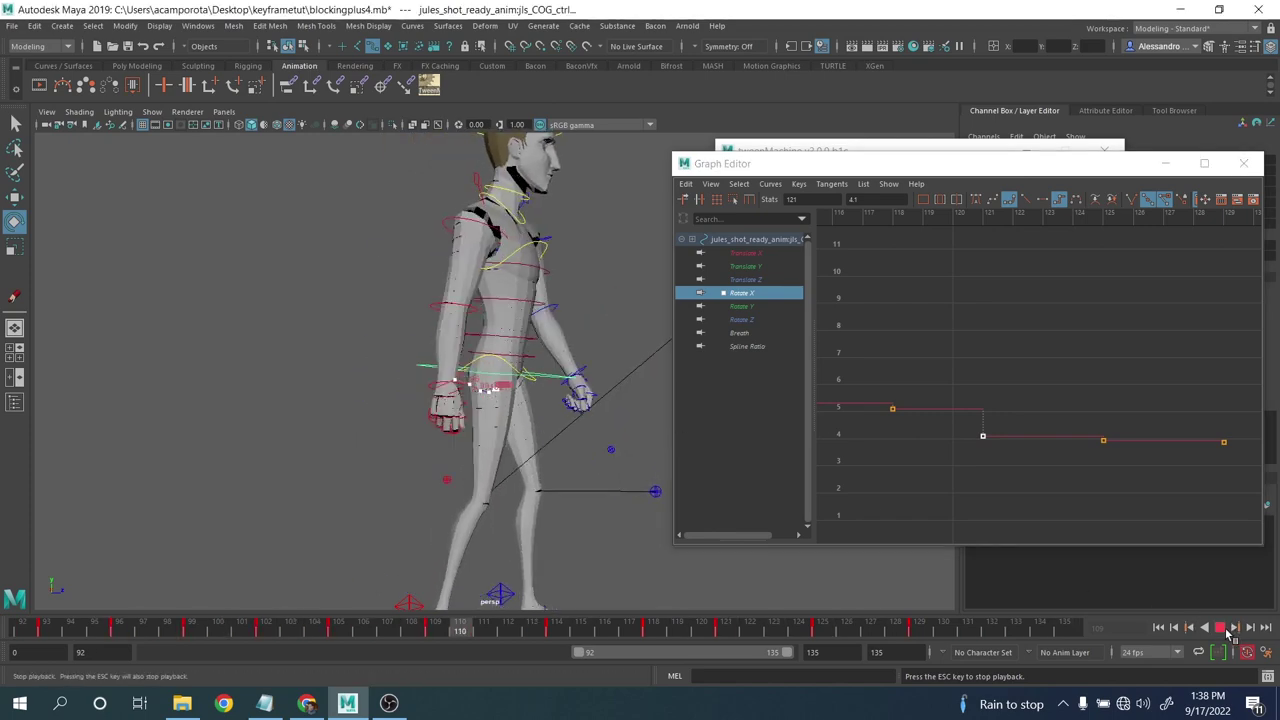
left_click(1221, 629)
- Stop looking at the side view and delete motionTrail1Handle from the scene using the Outliner
left_click_drag(443, 434, 366, 414, "alt")
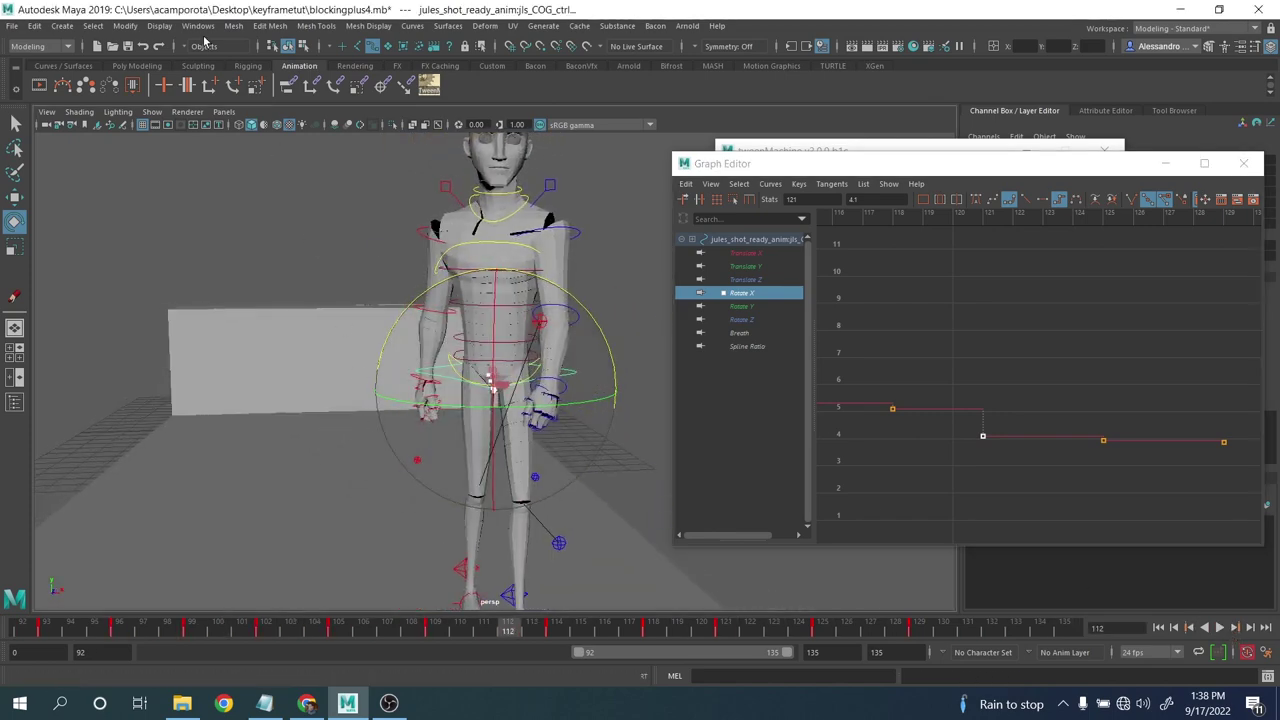
left_click(198, 25)
left_click(230, 170)
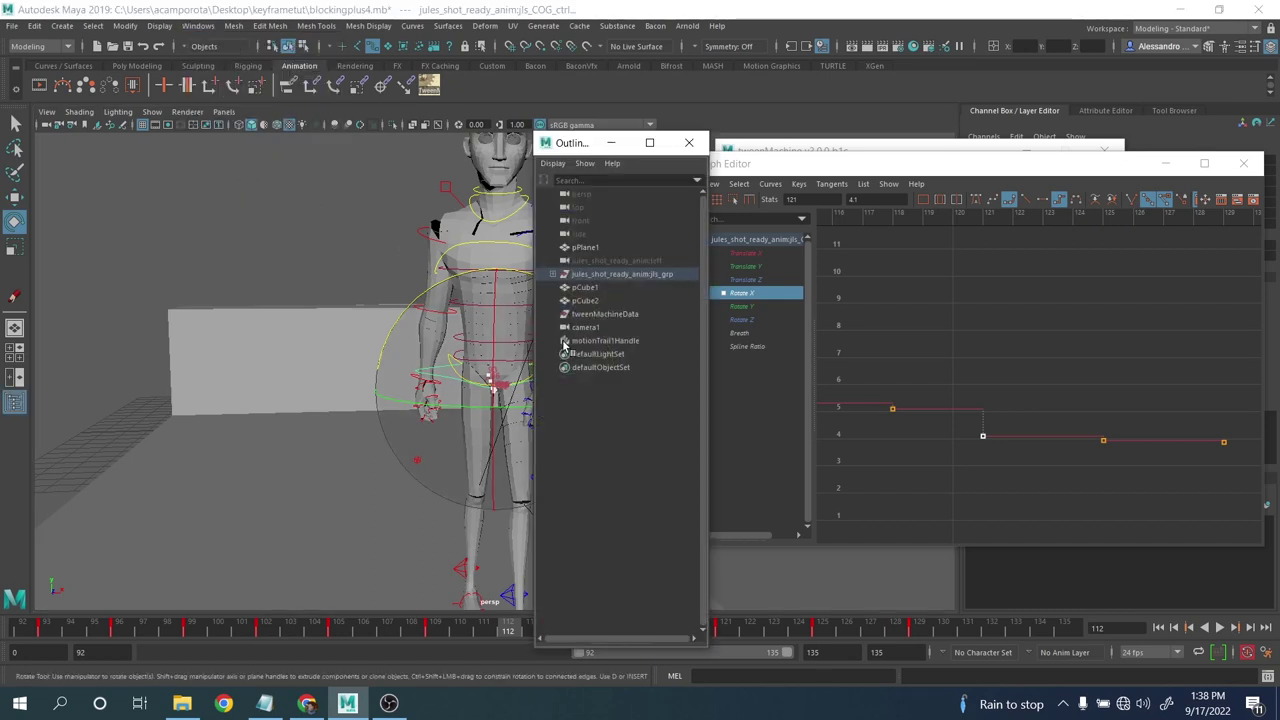
left_click(588, 342)
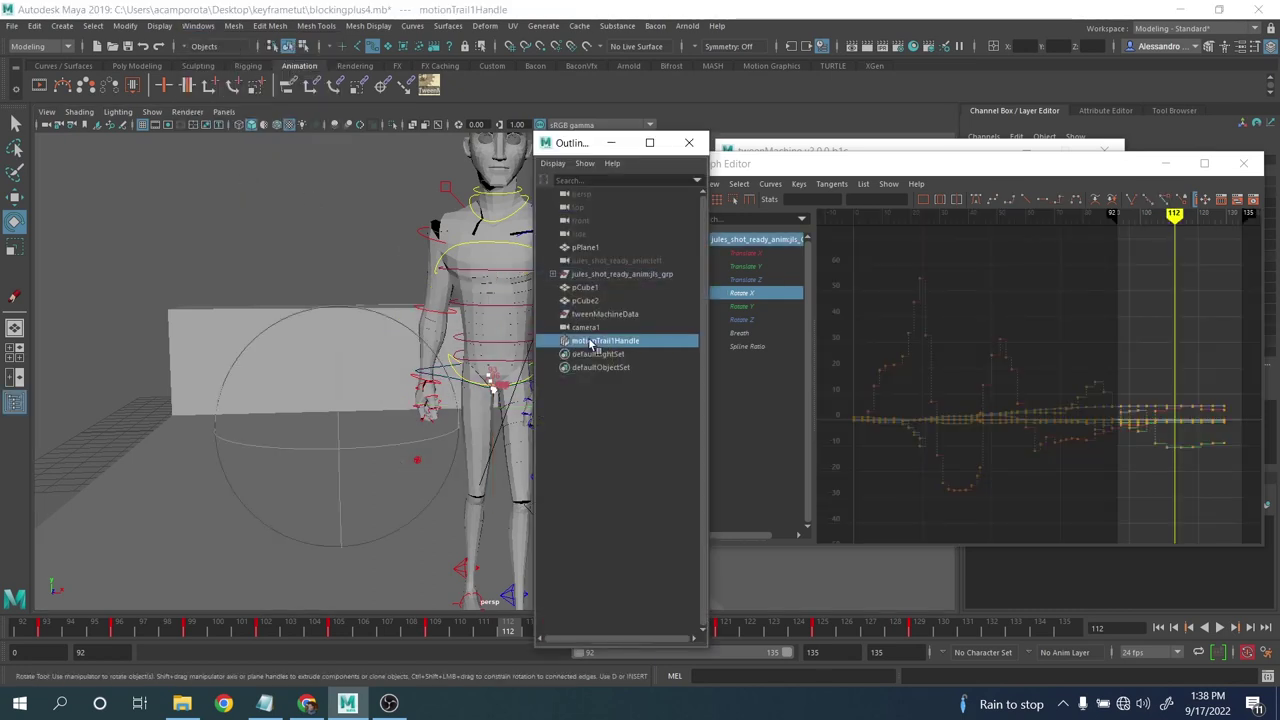
key("Delete")
left_click(689, 143)
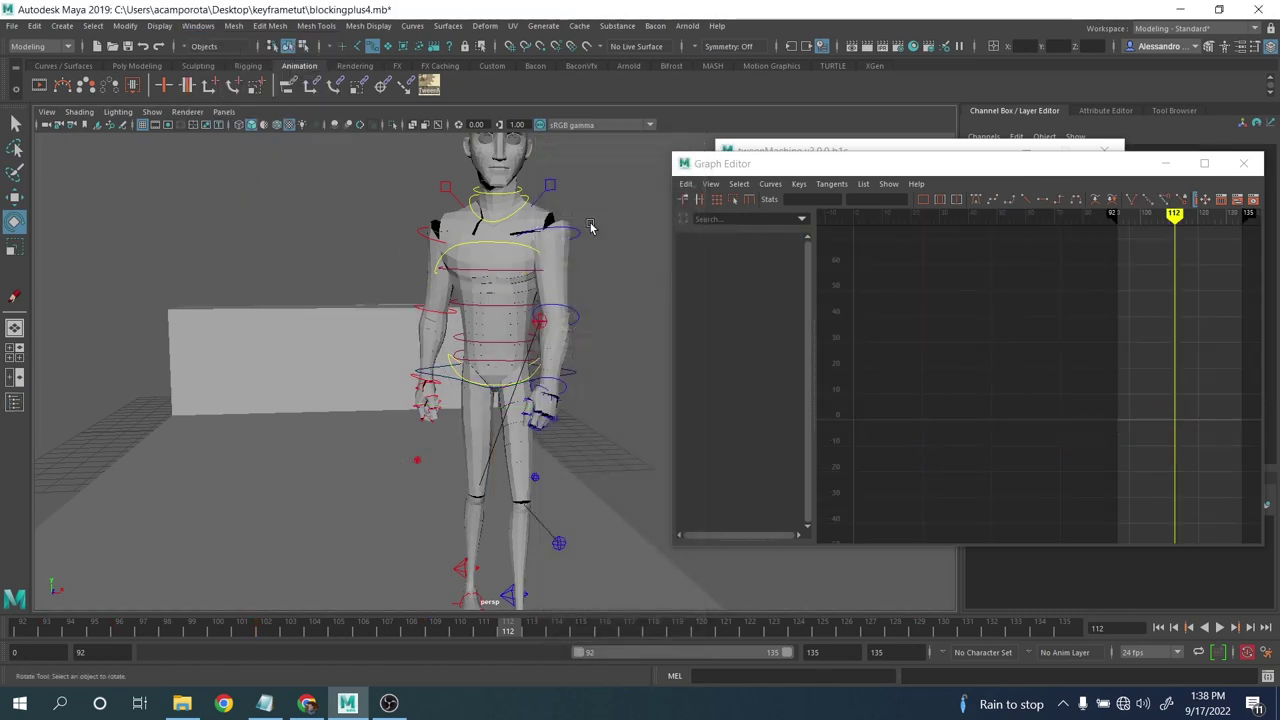
- Tilt the spine IK hip control sideways at frame 105 after comparing its neighbouring keyed poses
middle_click_drag(591, 227, 478, 236, "alt")
right_click_drag(478, 236, 447, 344, "alt")
left_click(340, 372)
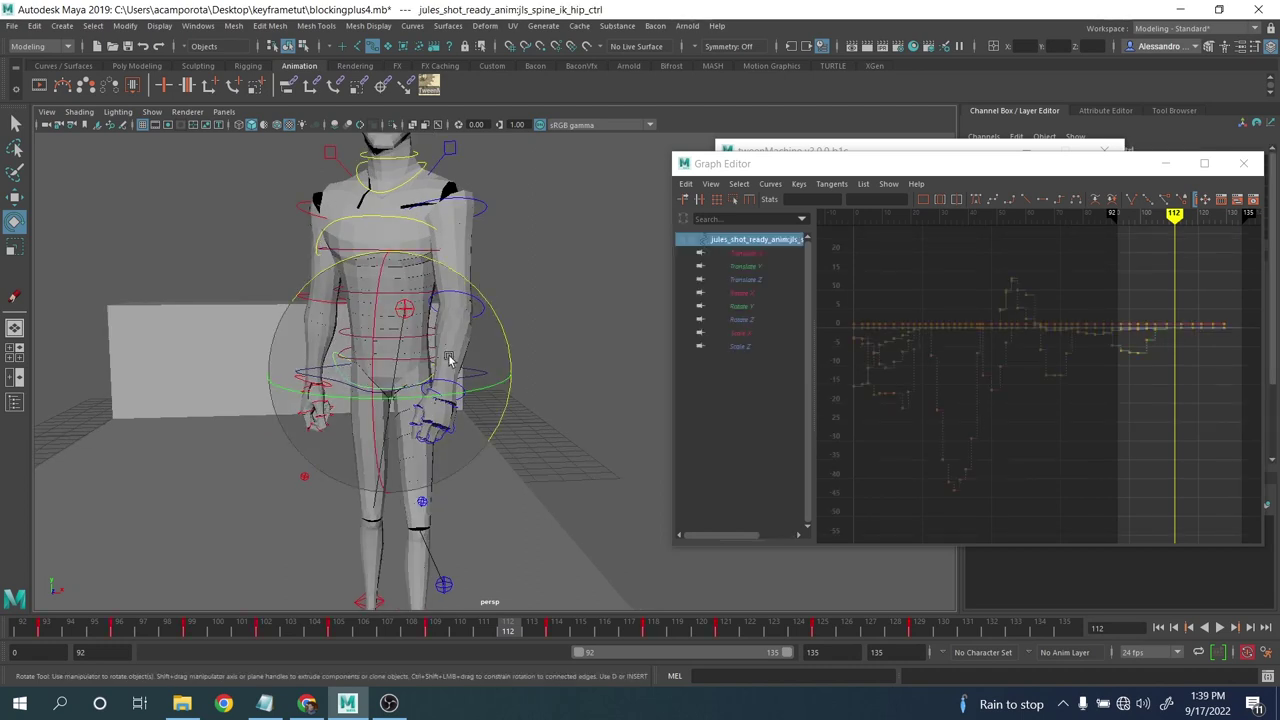
key("comma")
key("comma")
key("comma")
key("comma")
key("period")
key("period")
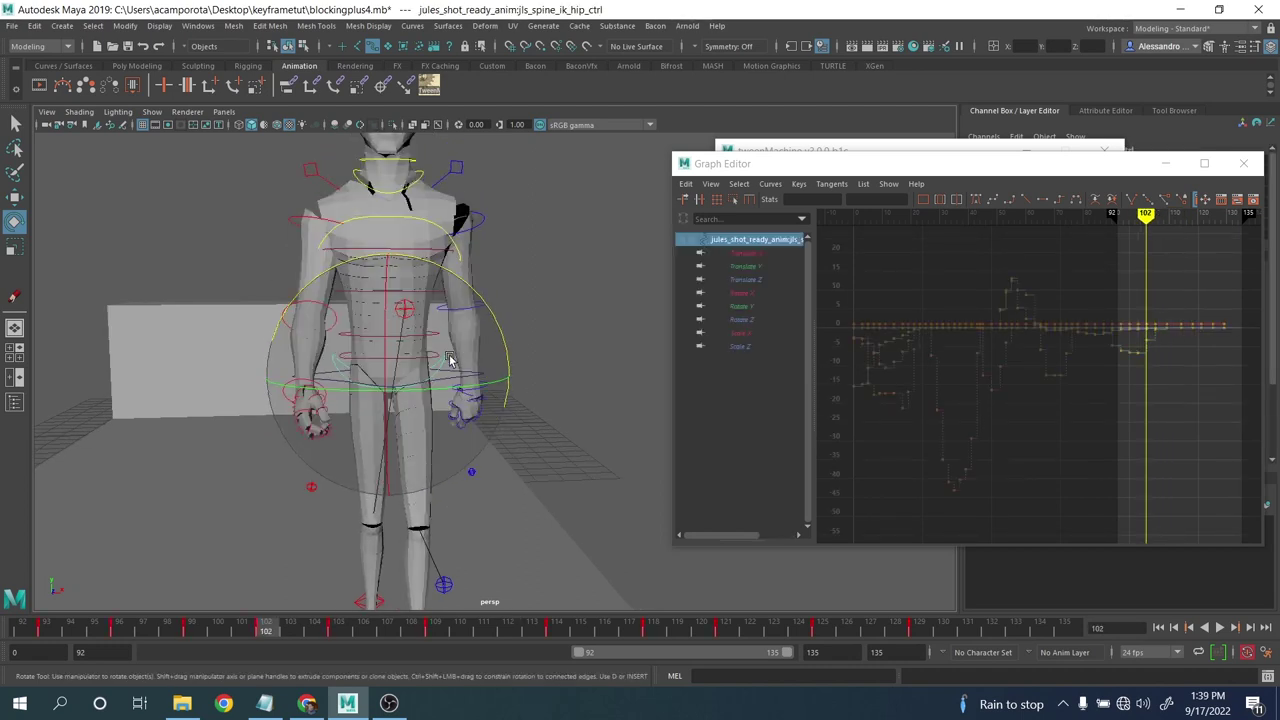
left_click_drag(500, 325, 496, 325)
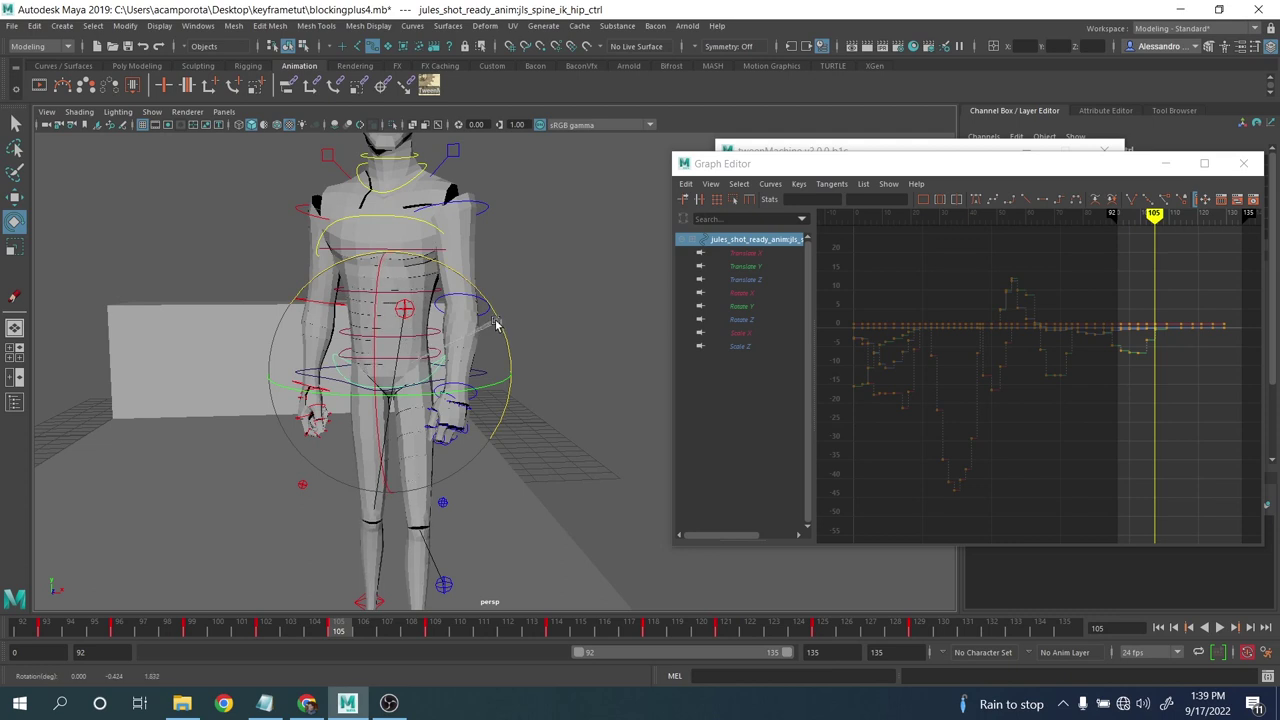
- Isolate the hip control's Rotate Z curve around frames 92 to 122 and nudge the frame 102 key up slightly
left_click(742, 293)
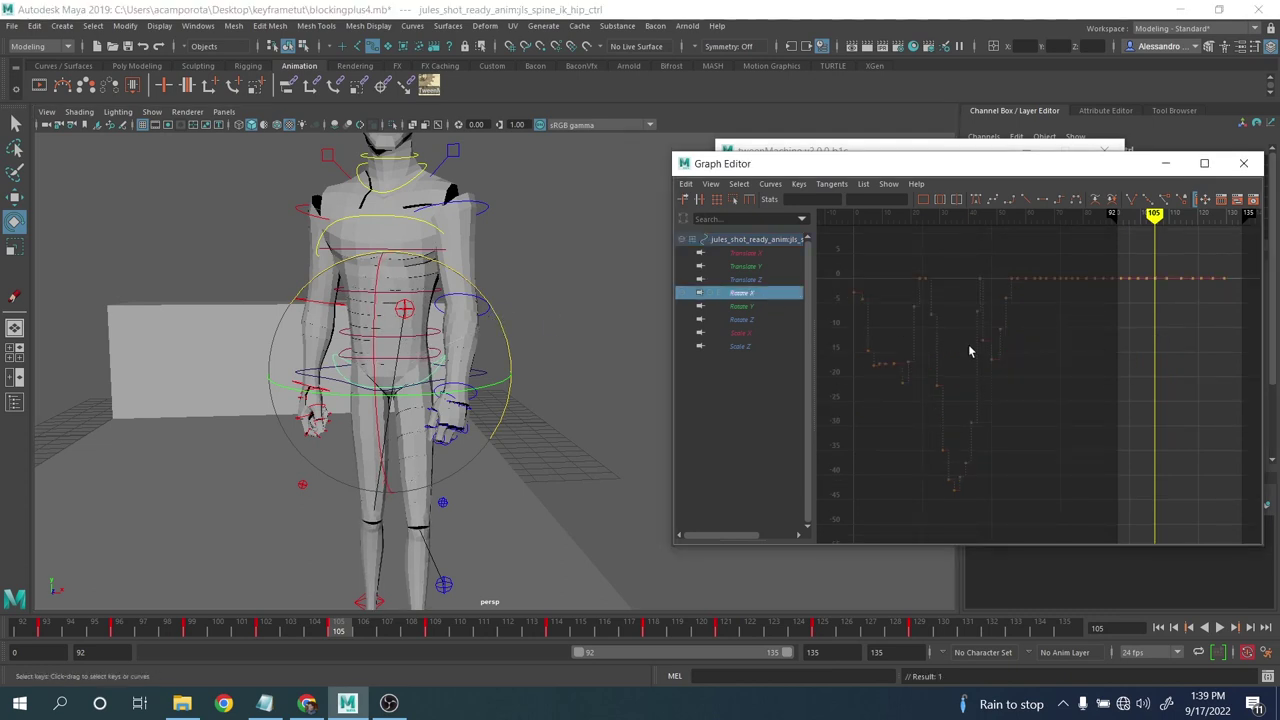
left_click(750, 319)
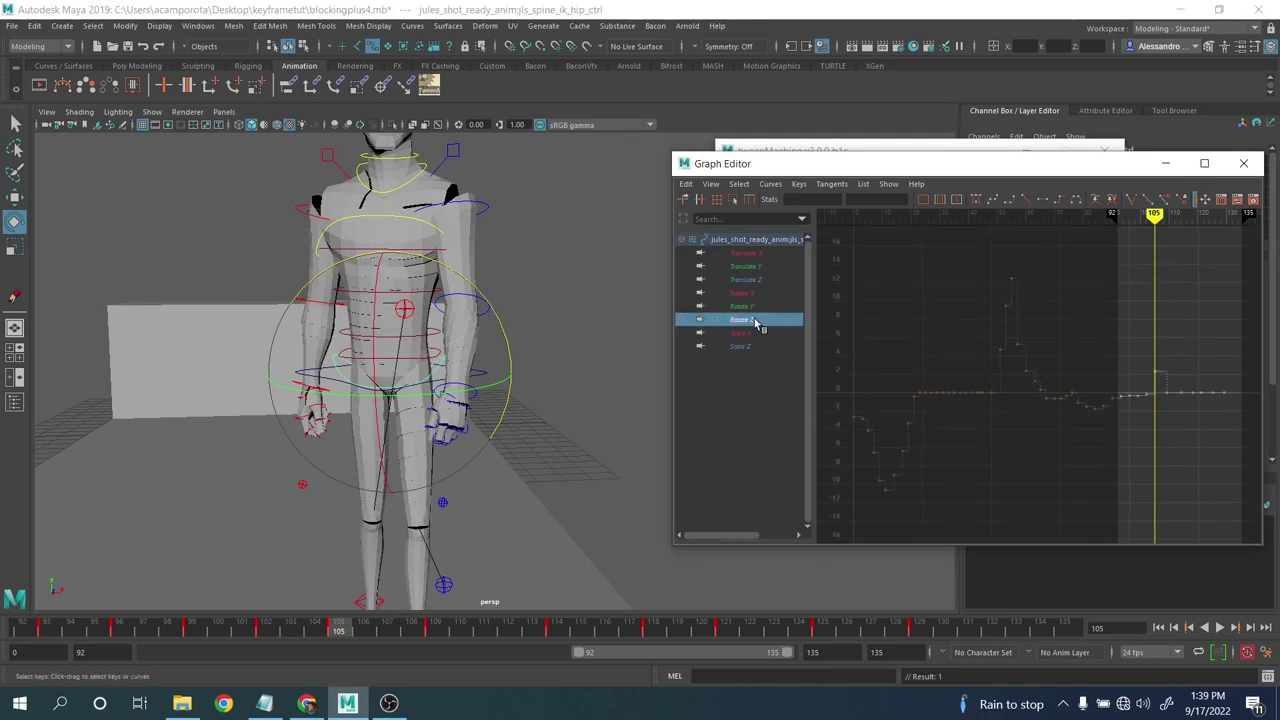
middle_click_drag(1125, 383, 1034, 400, "alt")
scroll(995, 347, "up", 6)
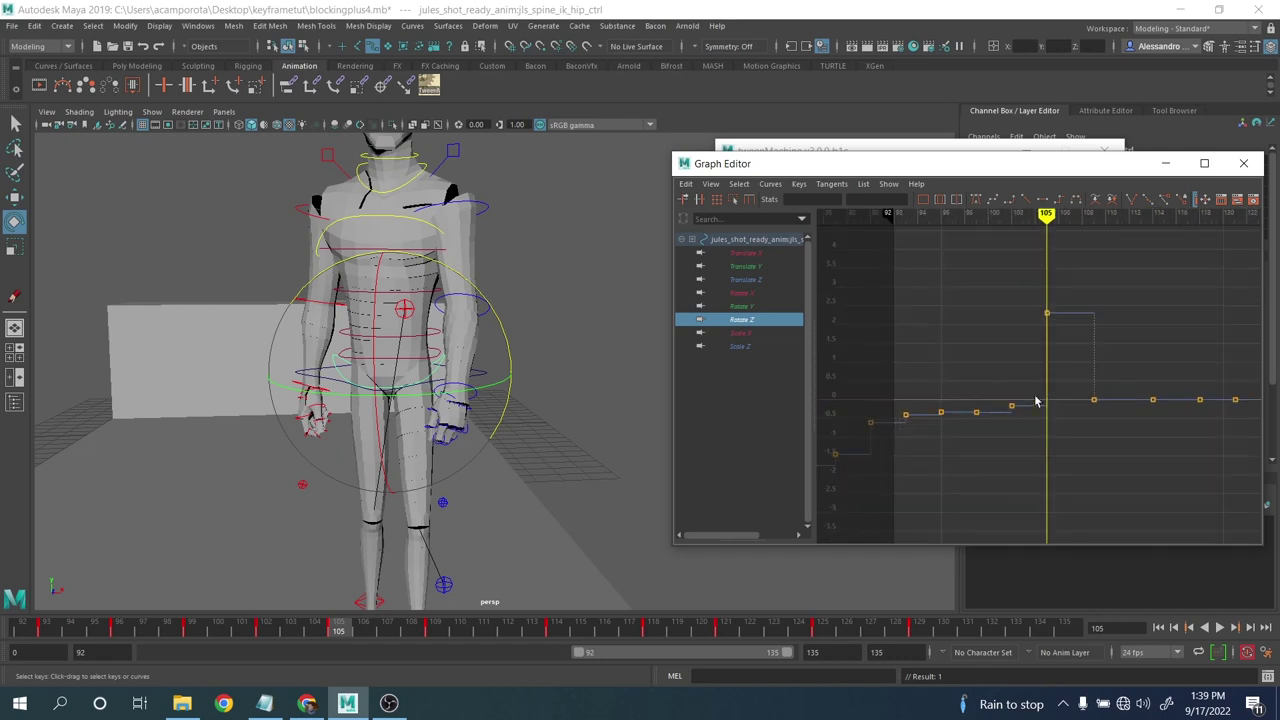
left_click_drag(1003, 388, 1037, 433)
- Raise the hip control's Rotate Z keys to about 2.8 at frame 109 and about 2.5 at frame 114
key("period")
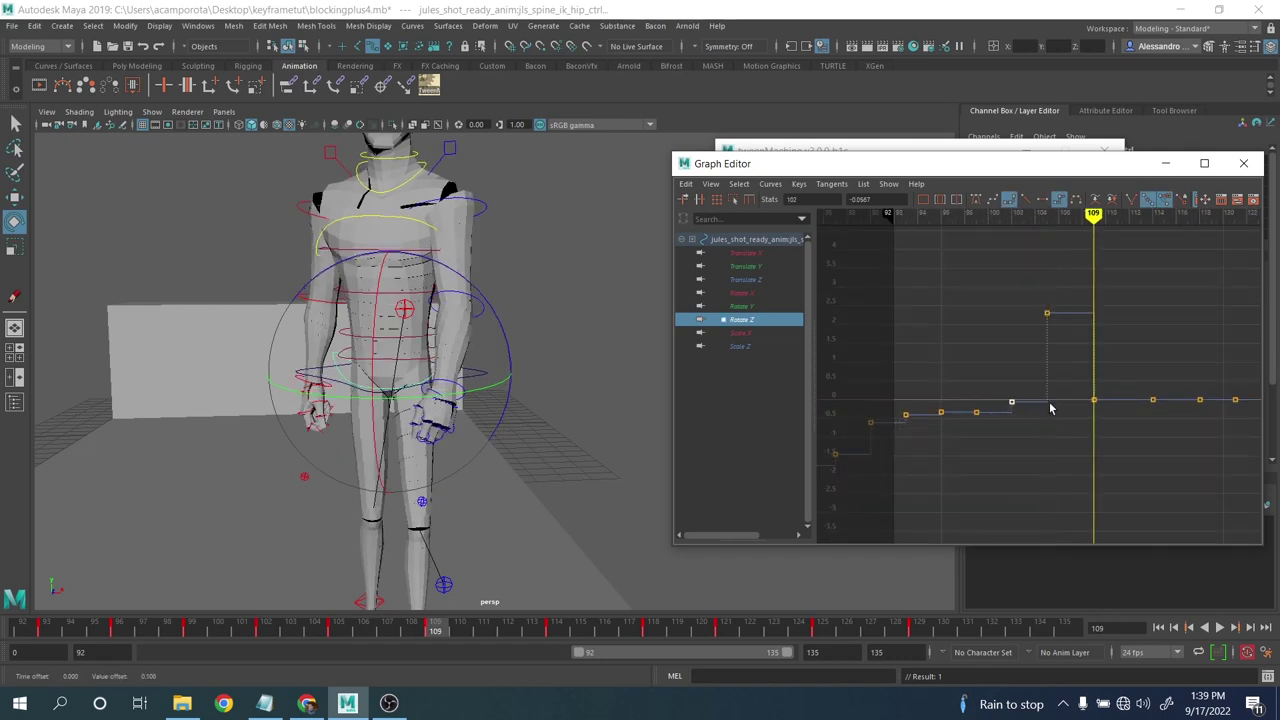
middle_click_drag(1118, 357, 1041, 352)
key("period")
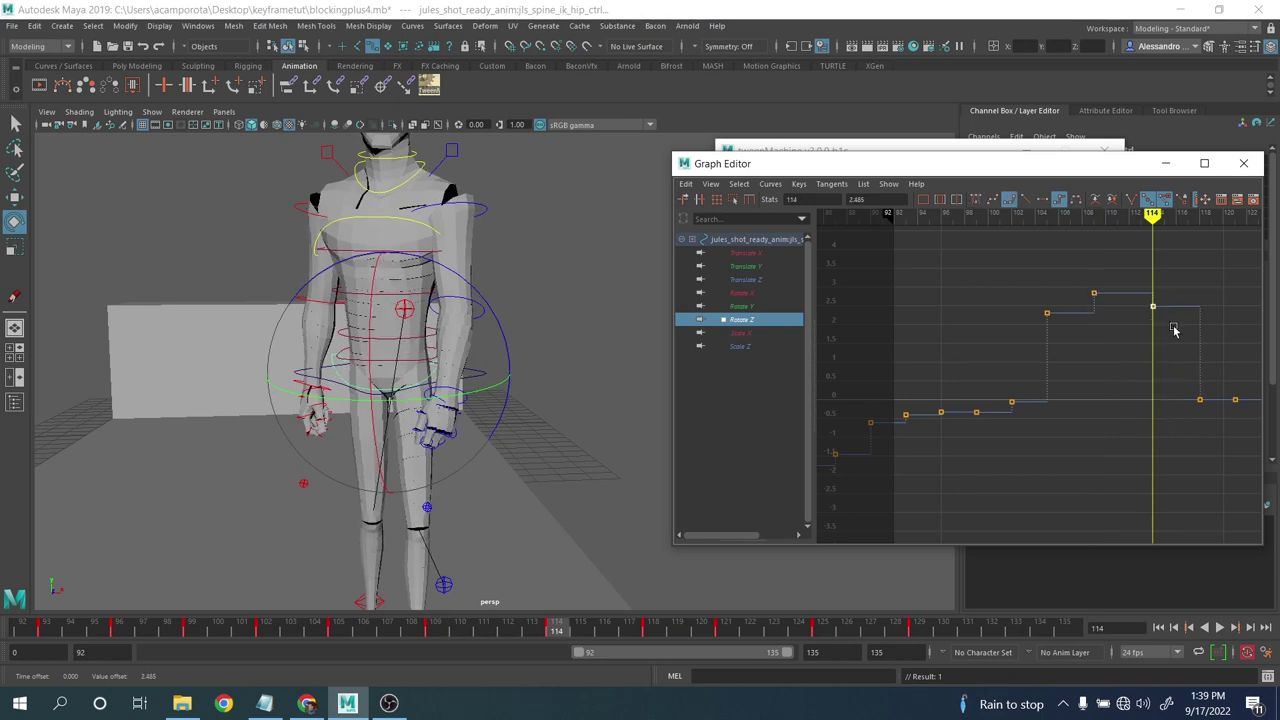
- Ease the hip's Rotate Z down to about 1.8 at frame 118, 1.4 at 121 and 1.2 at 125 and 129, and check playback
key("period")
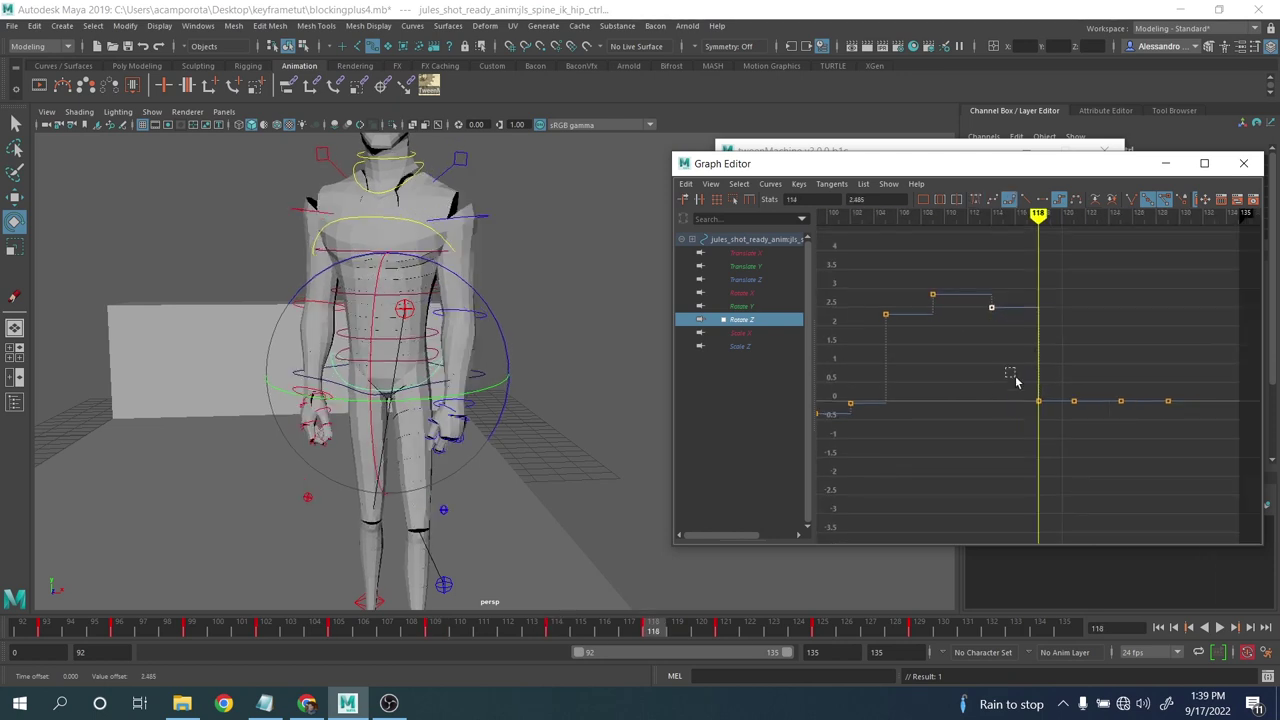
middle_click_drag(1045, 402, 1050, 361)
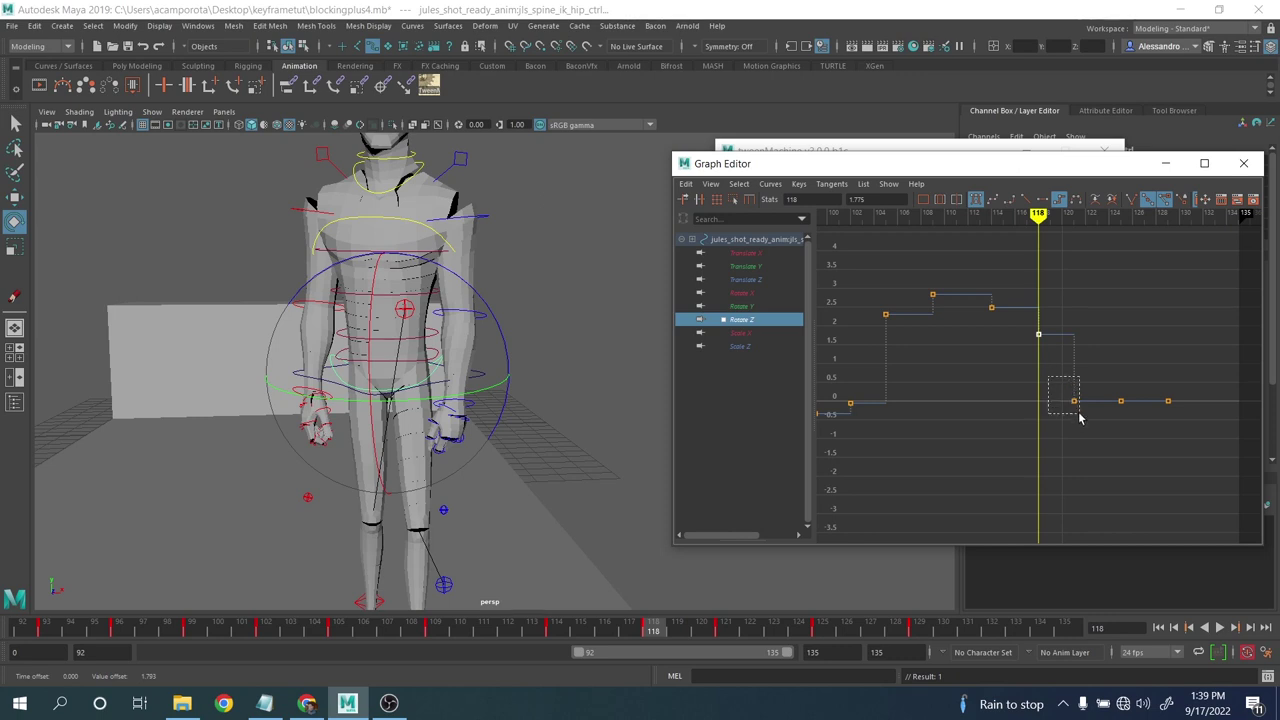
left_click_drag(1035, 456, 1036, 456)
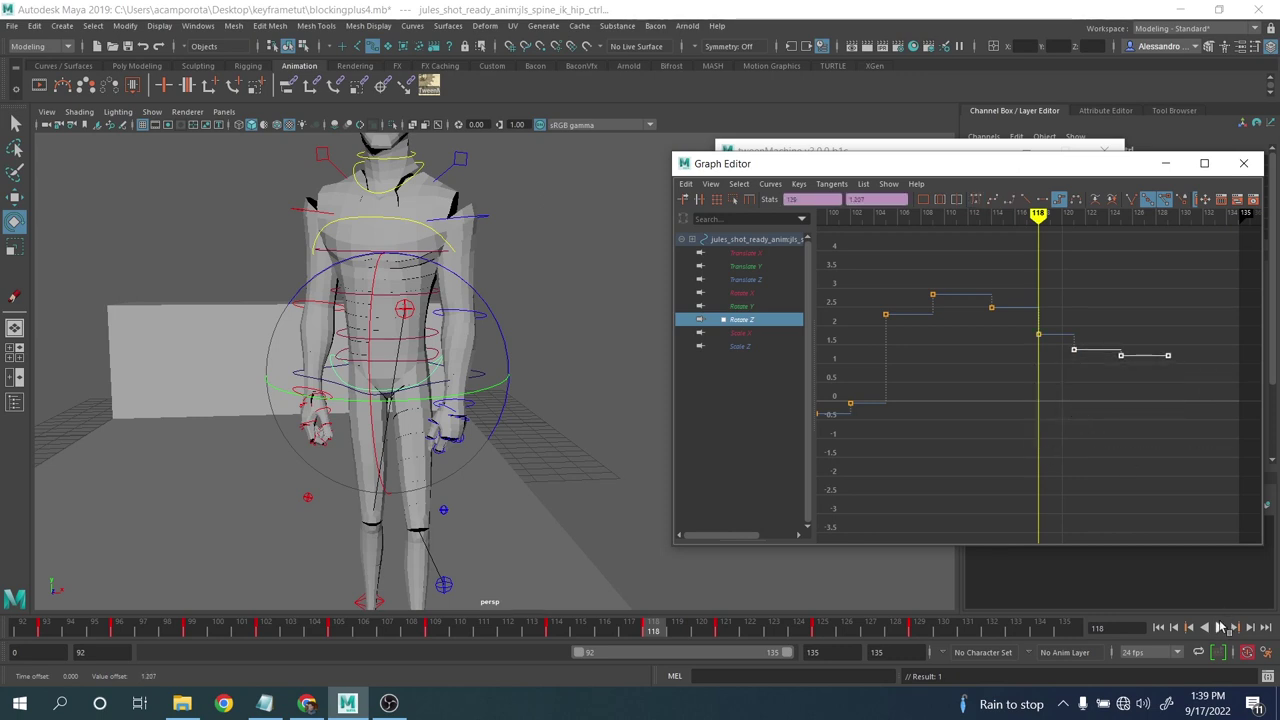
left_click(1221, 627)
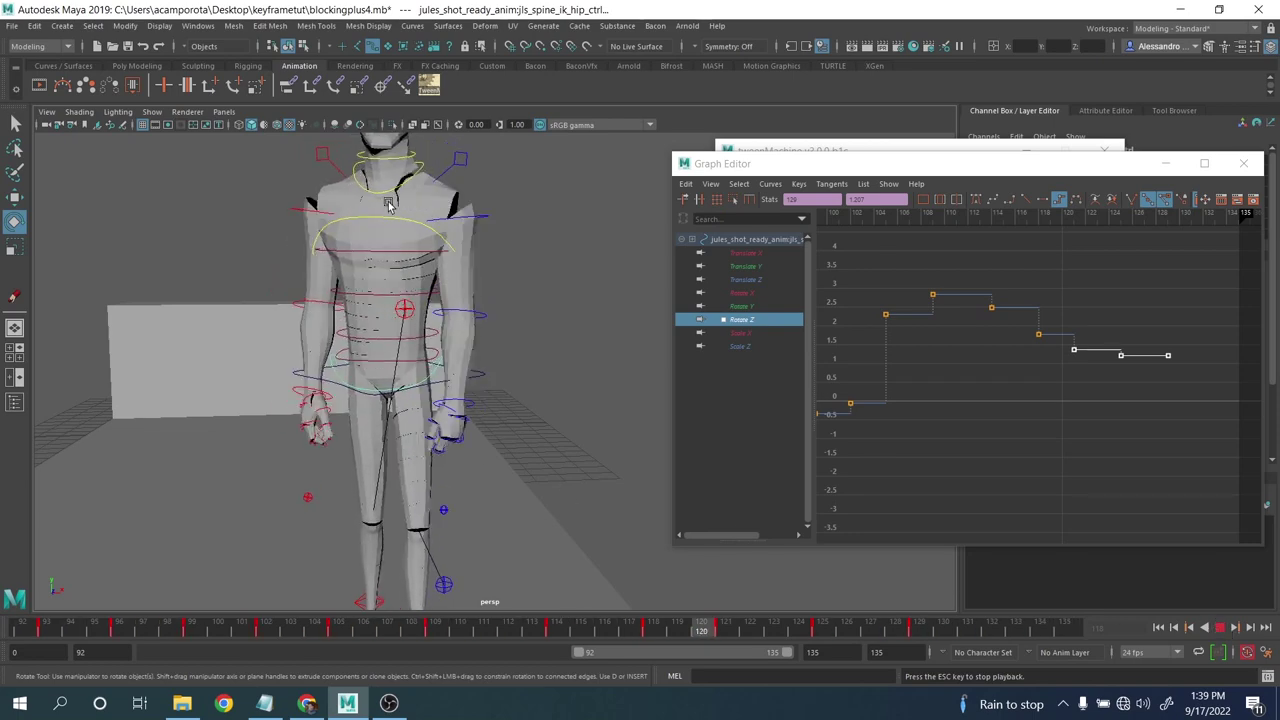
left_click_drag(390, 205, 422, 272, "alt")
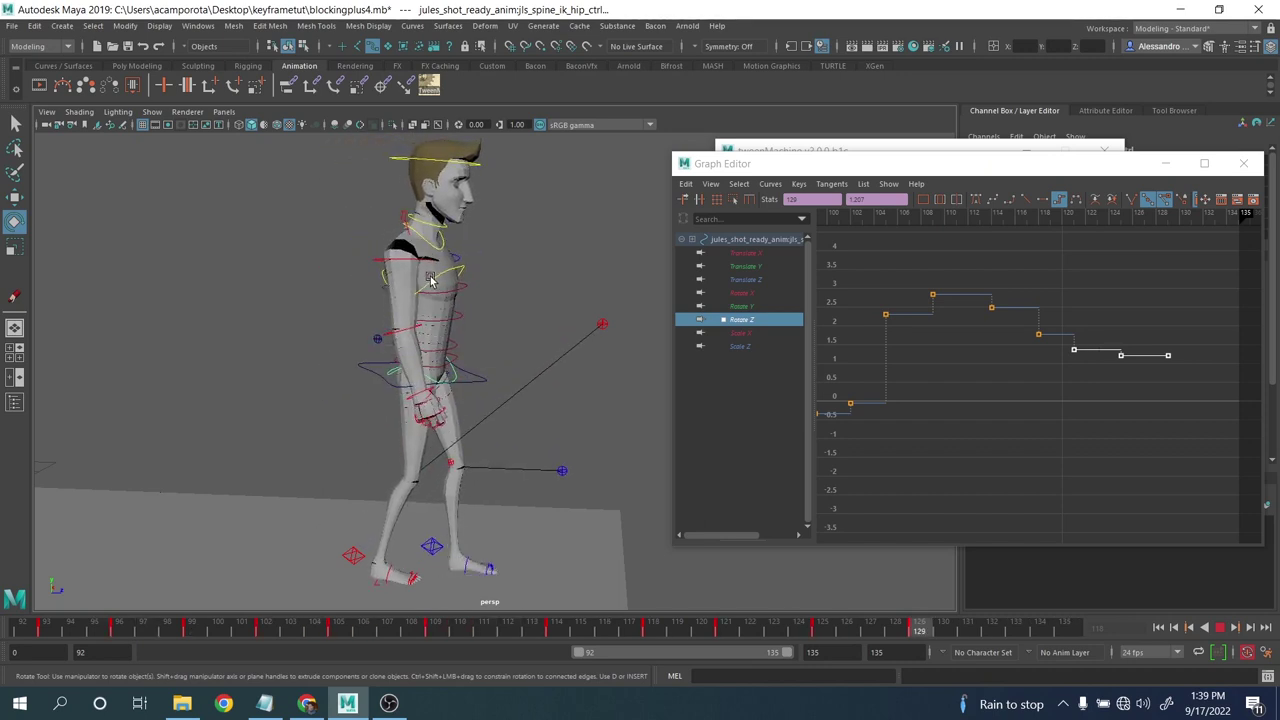
left_click(1220, 629)
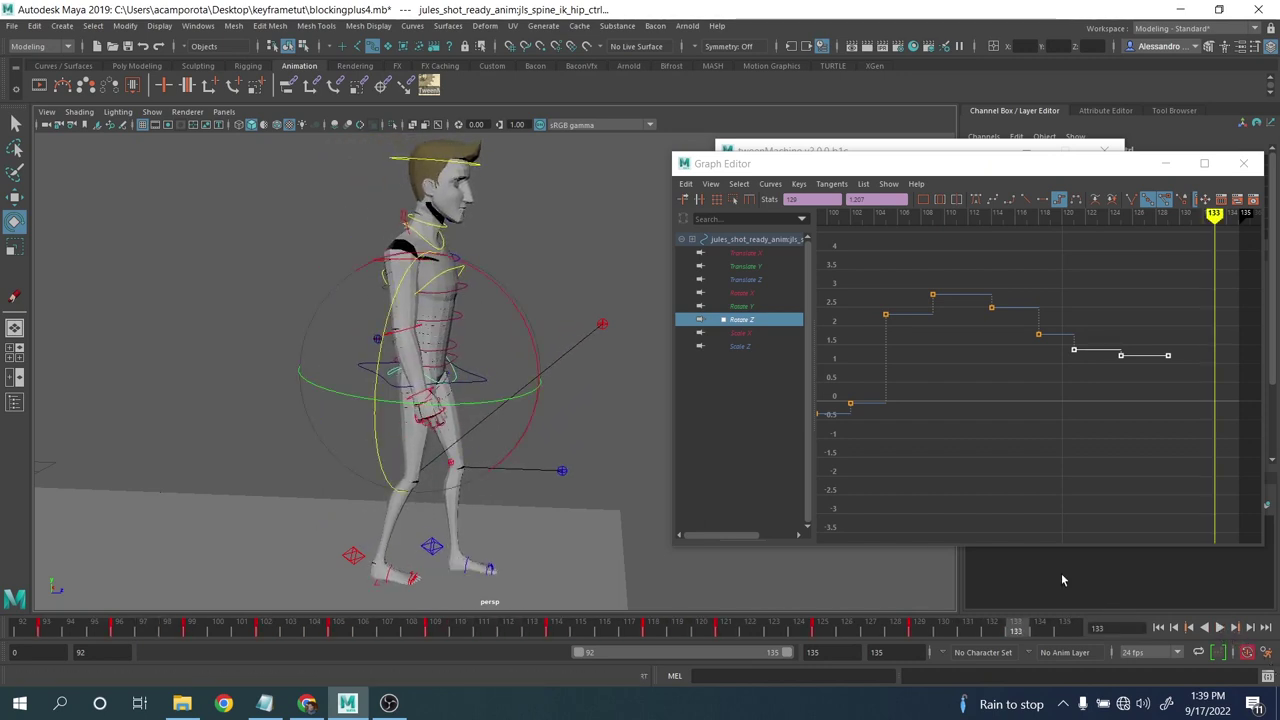
- Scale down the value range of the right clavicle control's Rotate Z keys from frame 118 to 129, keeping frame 118 as the base
left_click(399, 215)
left_click(403, 215)
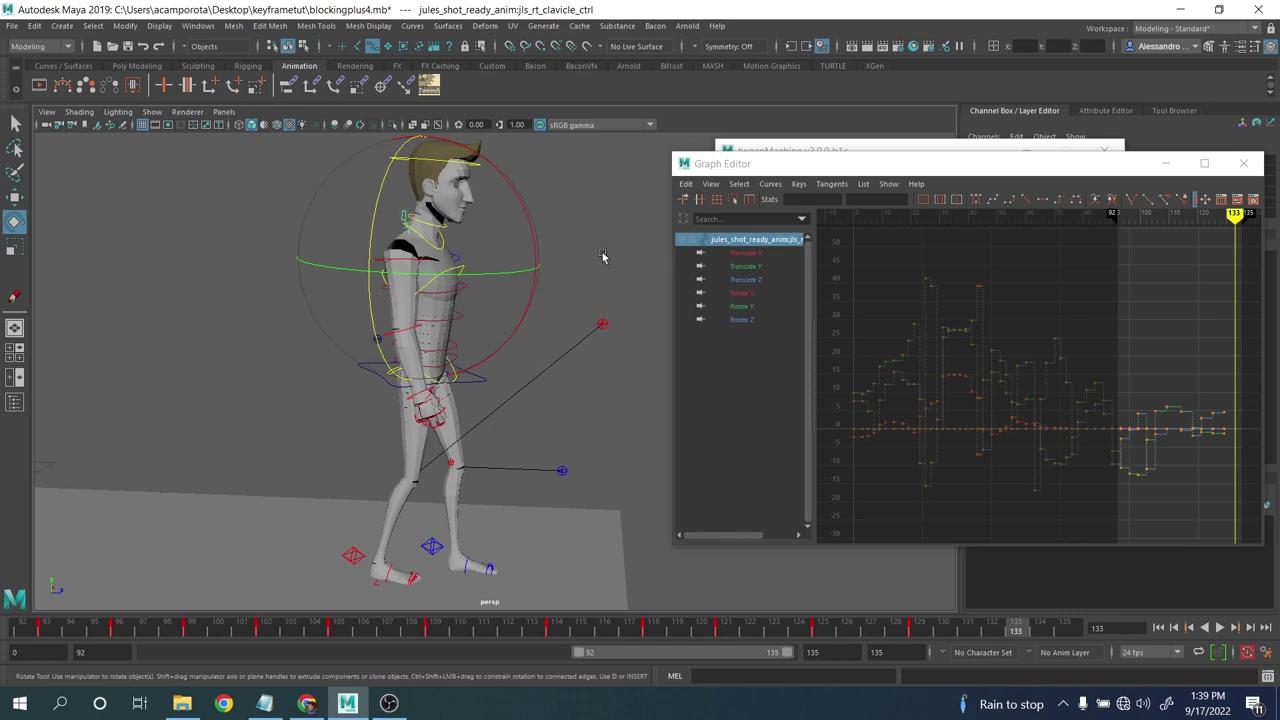
left_click(602, 256)
left_click(404, 216)
left_click(742, 319)
key("f")
middle_click_drag(1170, 394, 975, 350, "alt")
left_click_drag(967, 298, 1147, 452)
left_click(739, 201)
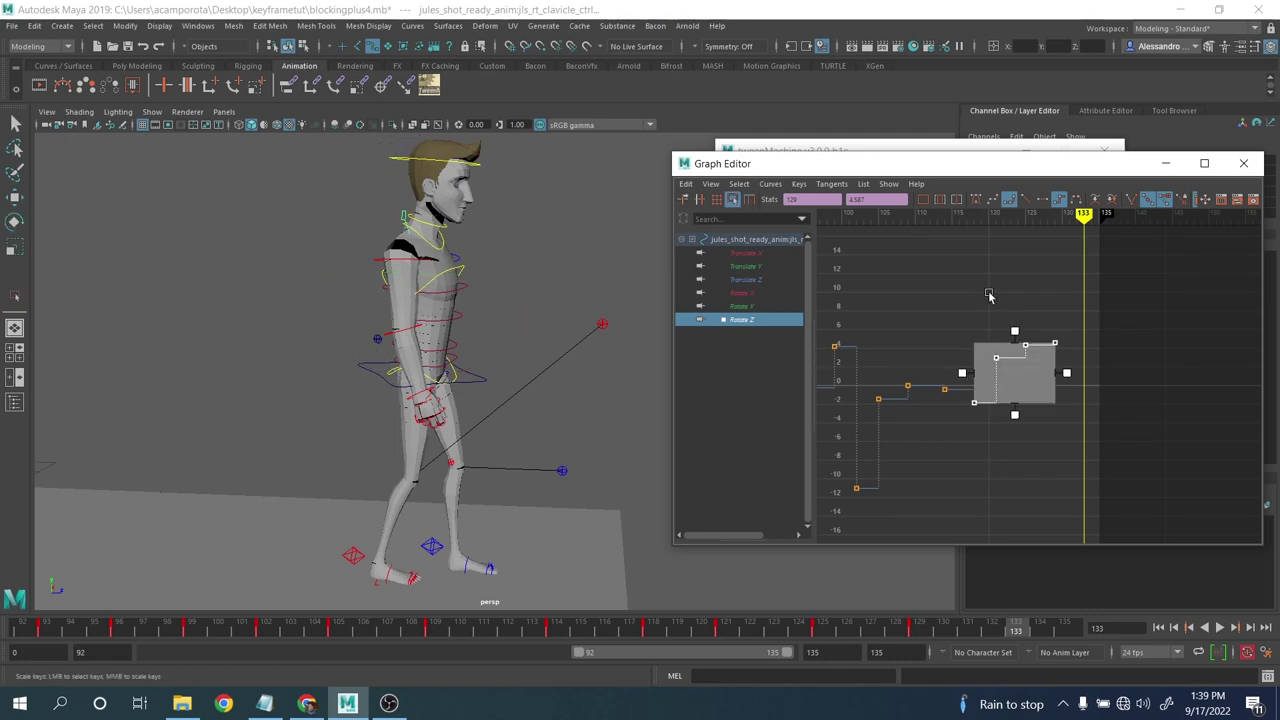
left_click_drag(1015, 332, 1019, 377)
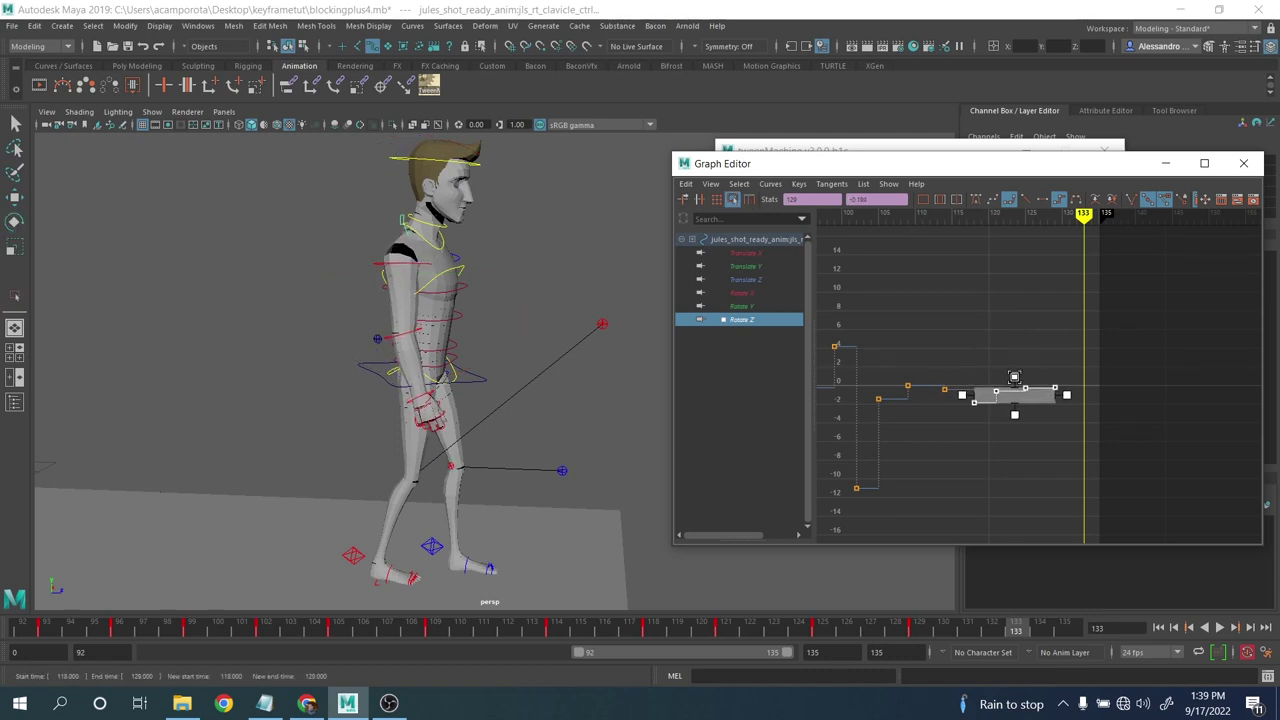
- Scale the left clavicle control's Rotate Z keys from frame 118 to 129 so they end at about -3.6, and review playback
left_click_drag(471, 282, 280, 268, "alt")
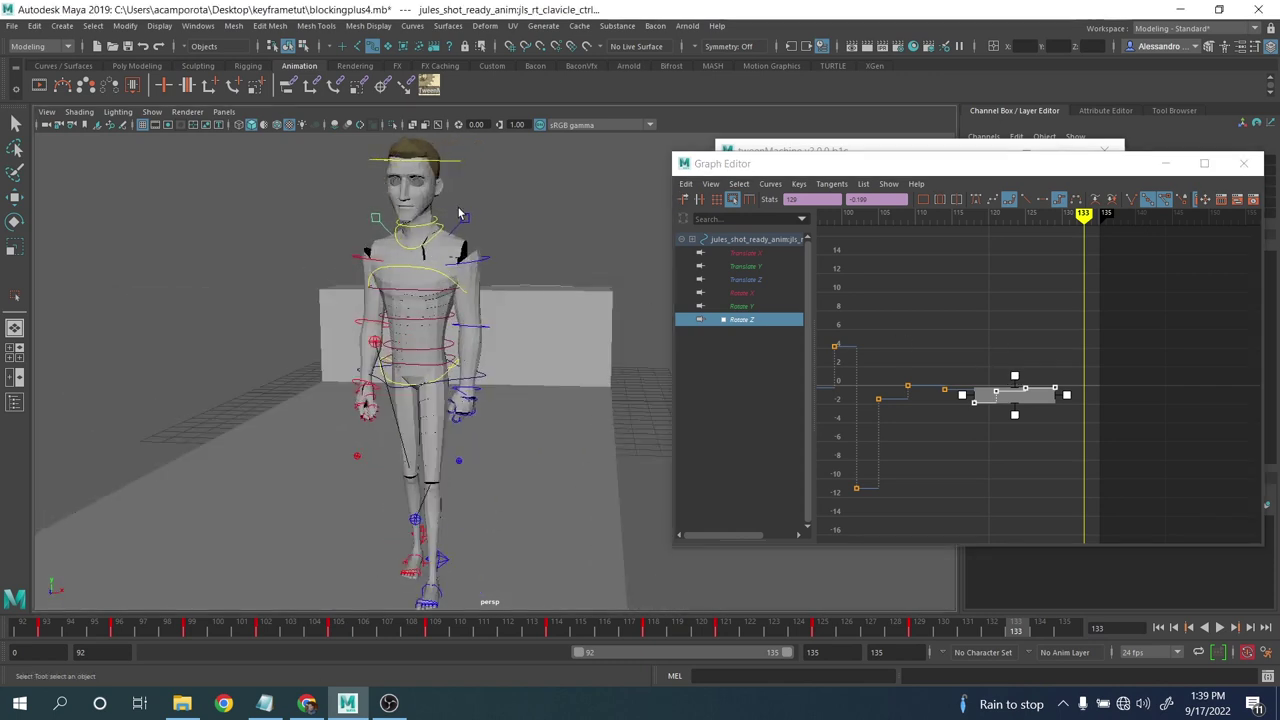
left_click(464, 218)
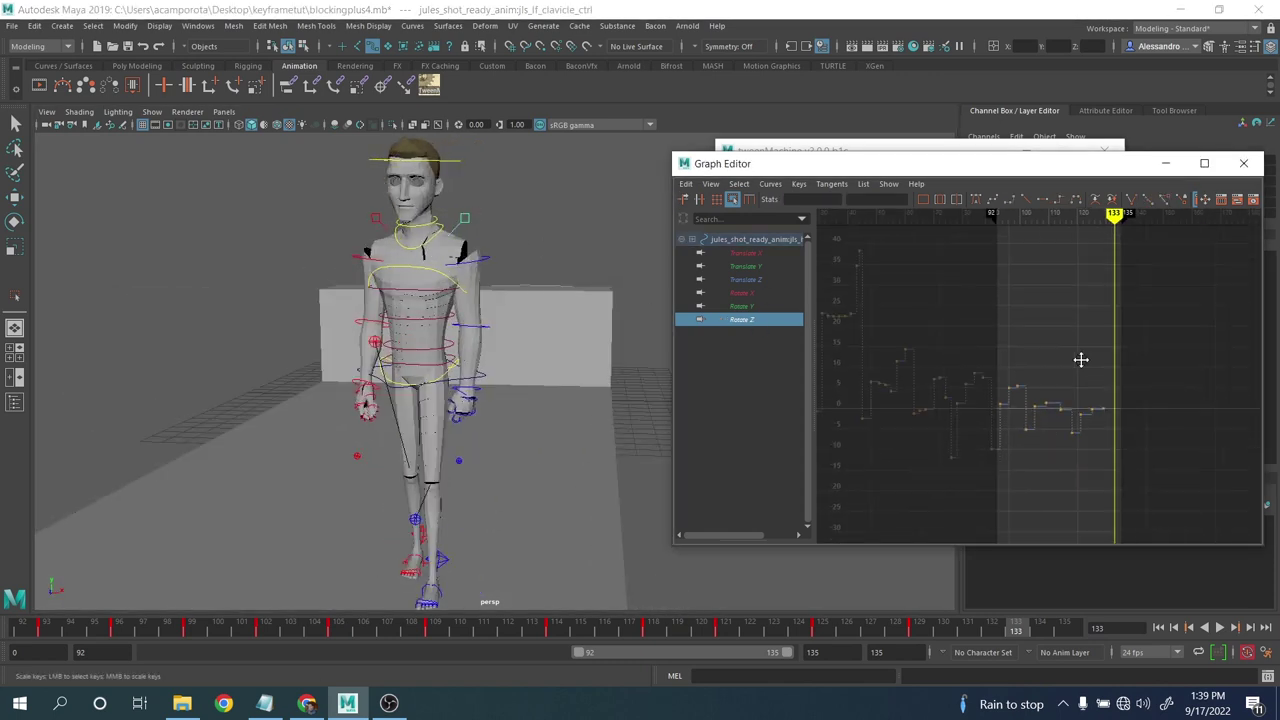
key("f")
left_click_drag(1080, 462, 1047, 479)
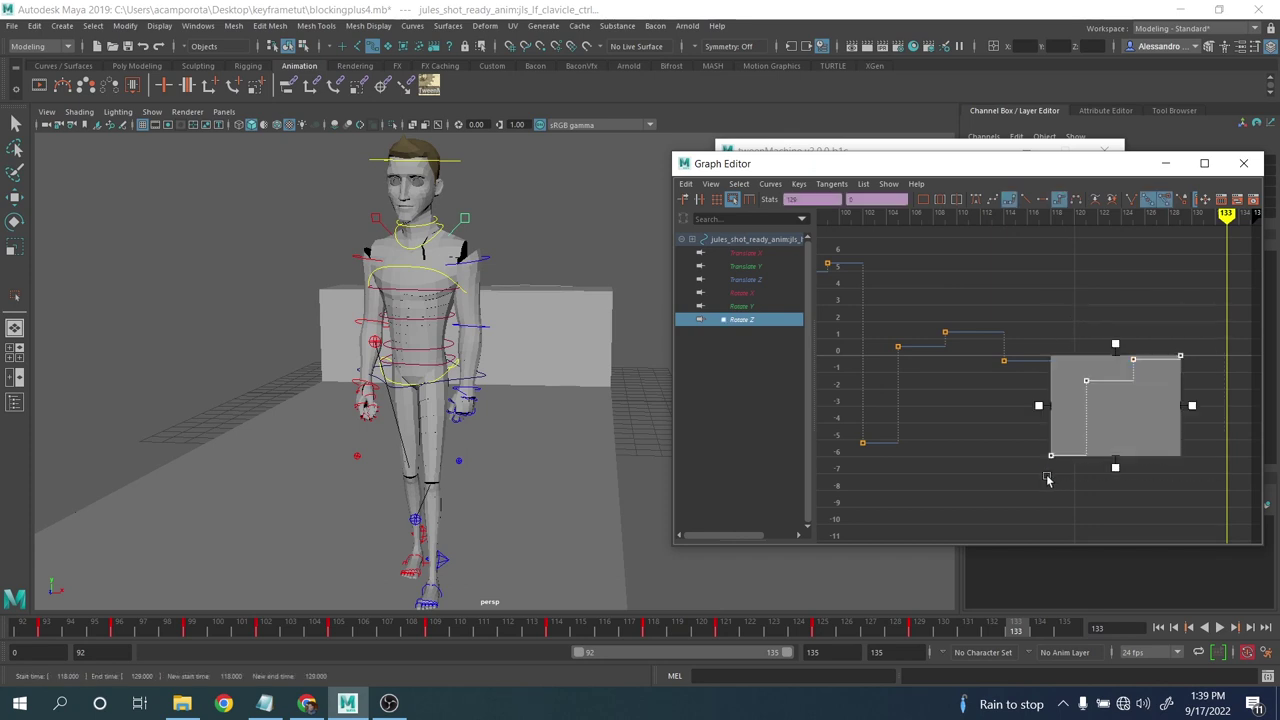
left_click_drag(1117, 342, 792, 400)
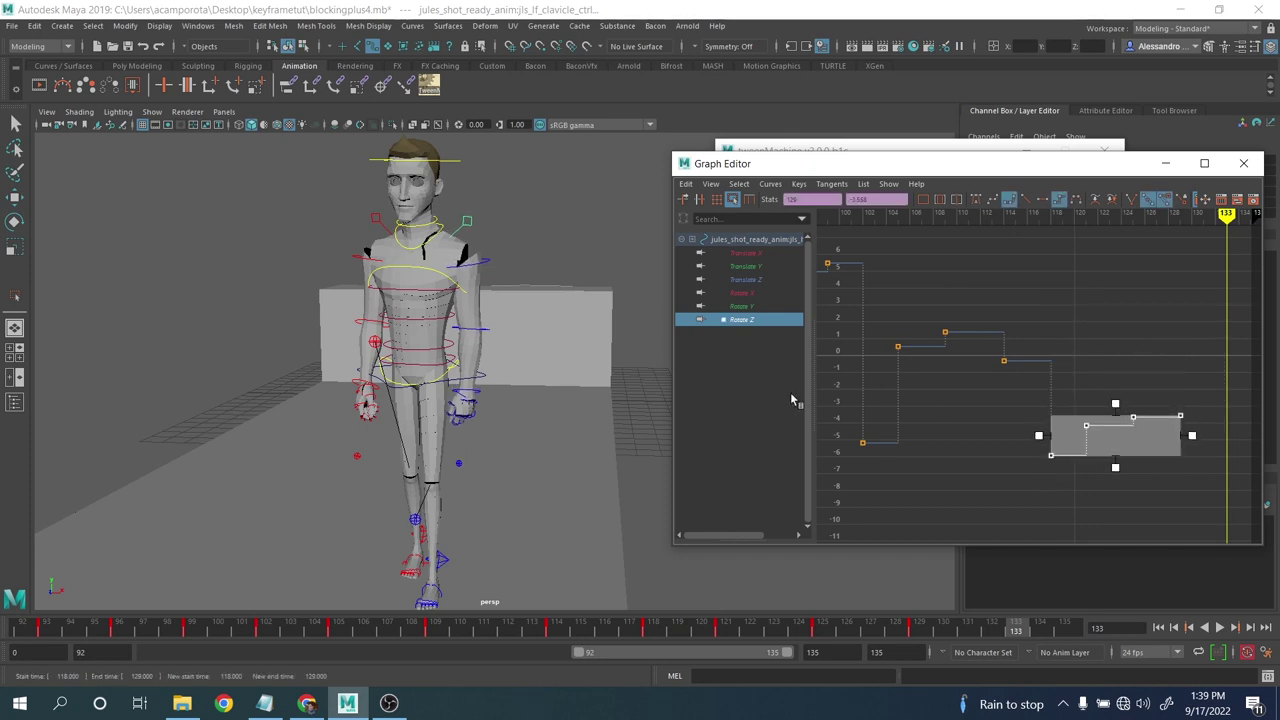
left_click(1218, 627)
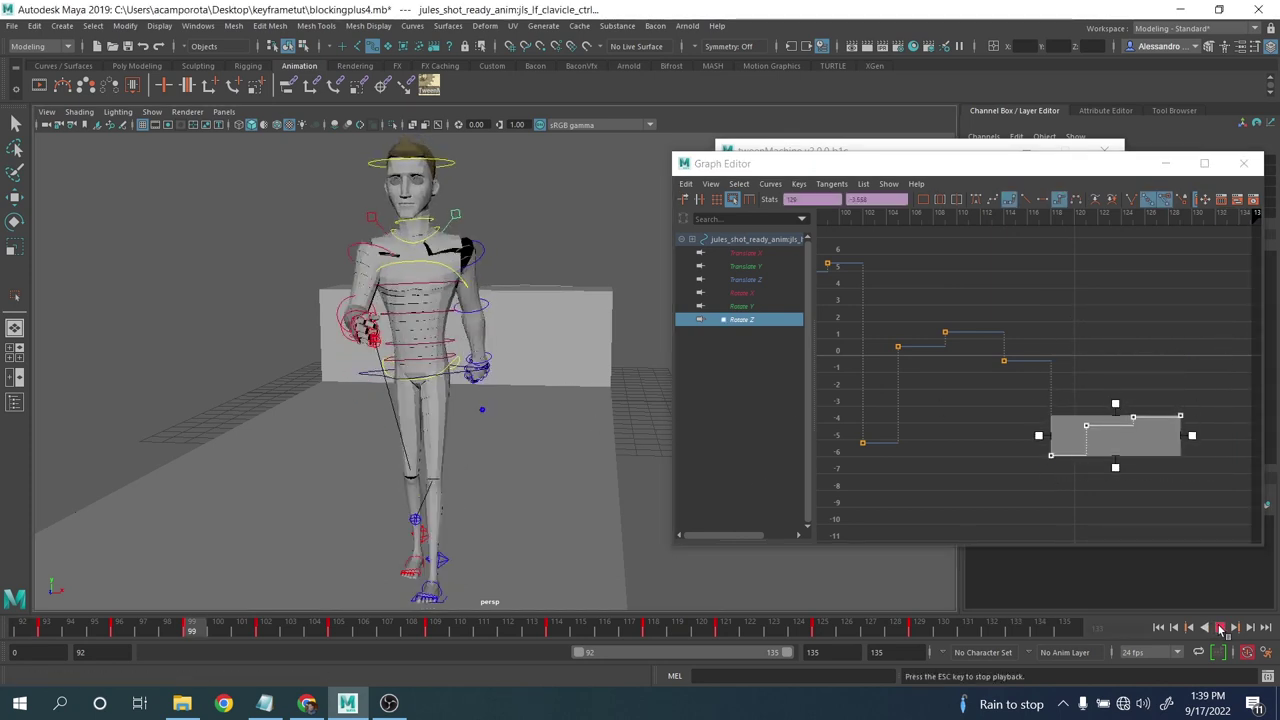
left_click_drag(423, 402, 498, 404, "alt")
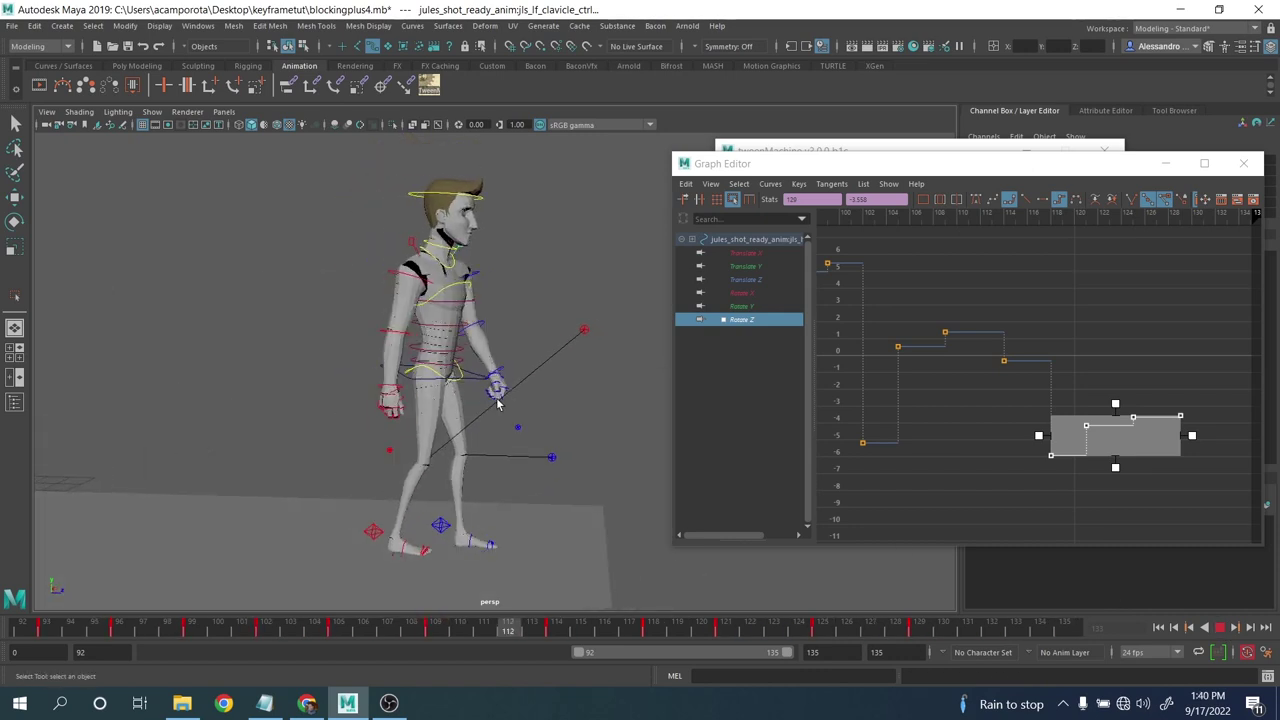
key("Escape")
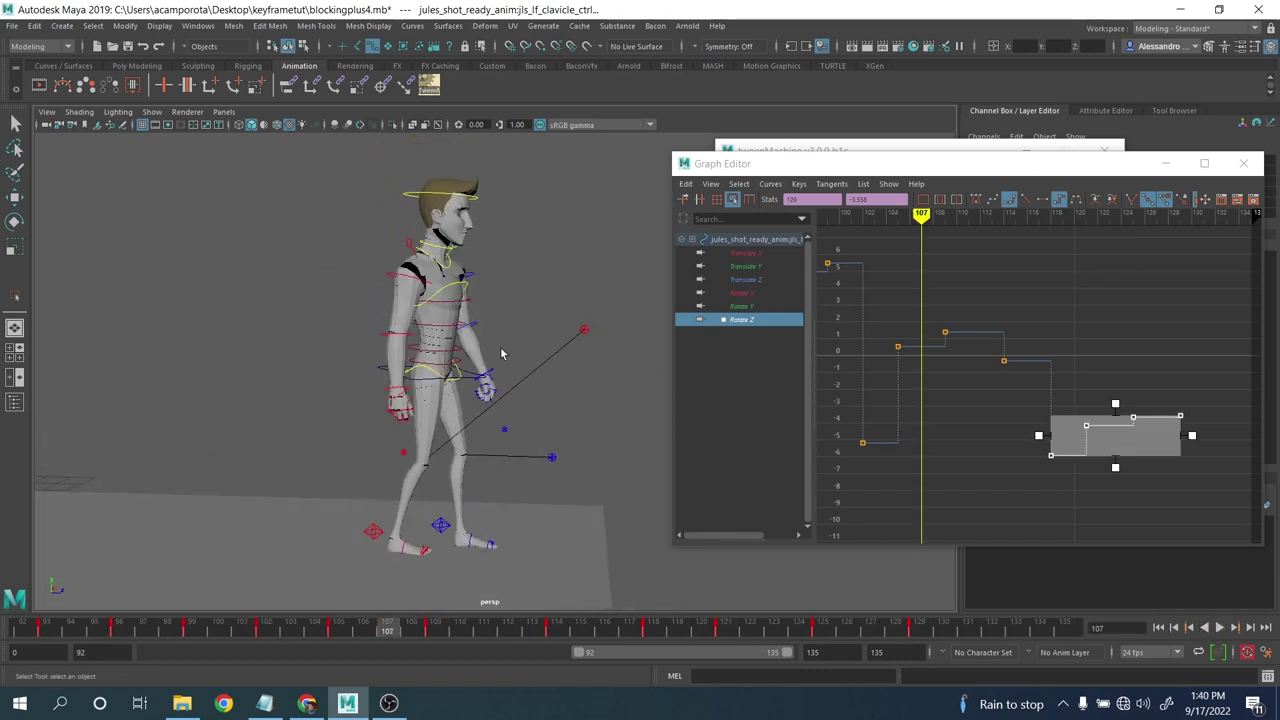
- Rotate the right elbow FK control to about -14.6 in Y at frame 105 to ease its bend out of frame 102
left_click(403, 340)
key("e")
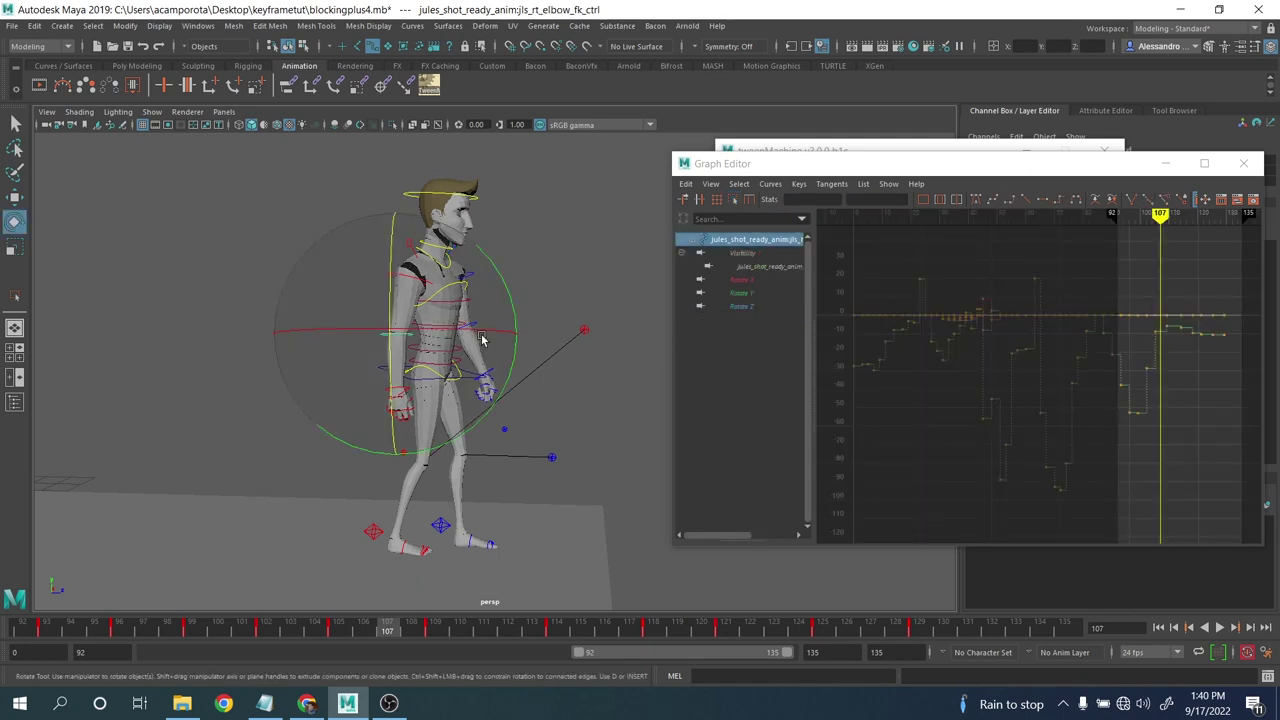
key("comma")
key("comma")
key("comma")
key("period")
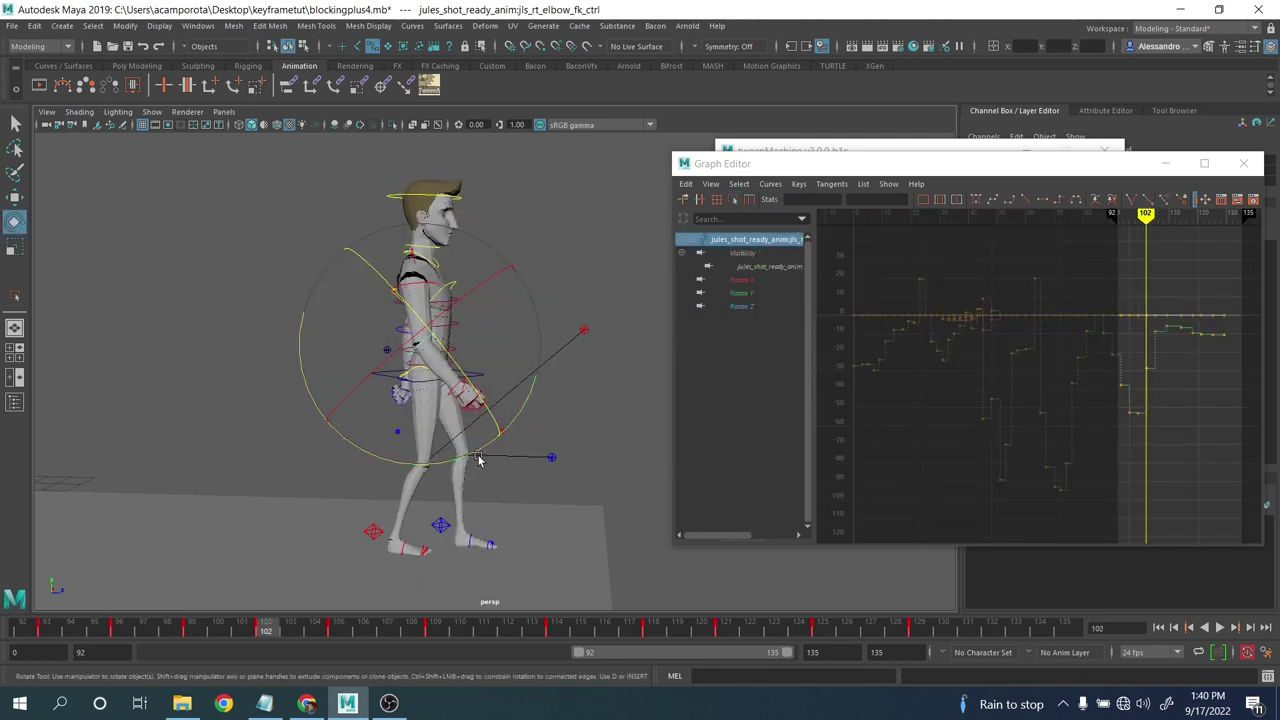
key("period")
left_click_drag(455, 443, 463, 436)
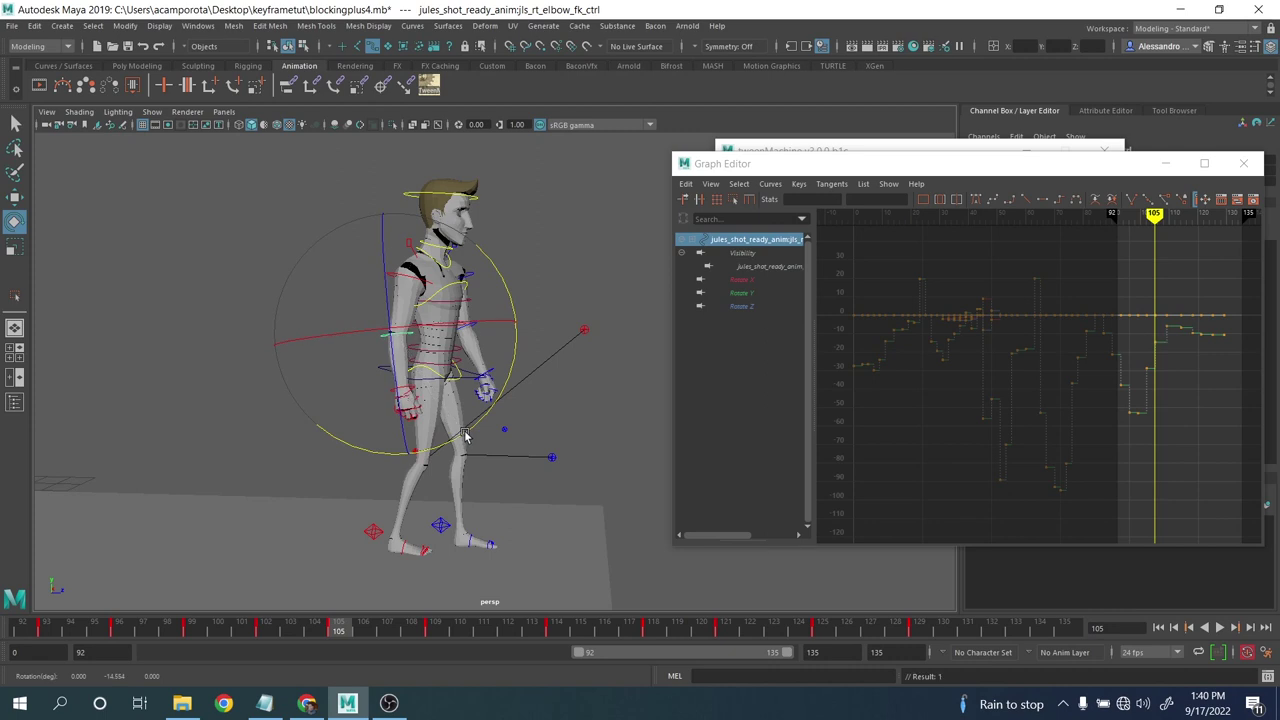
- Ease the right elbow FK control's Y rotation on the keys after 105, to about -5 at frame 114, -7.7 at 118 and -11.1 at 125
key("period")
key("period")
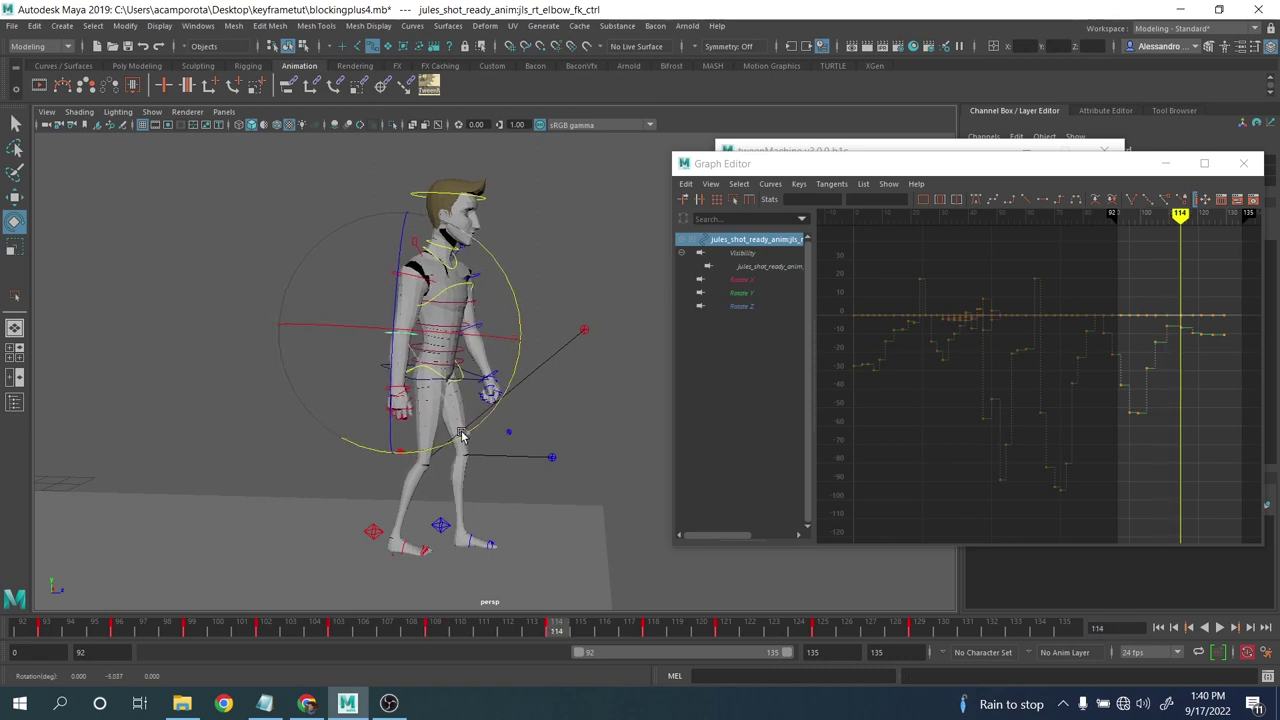
key("period")
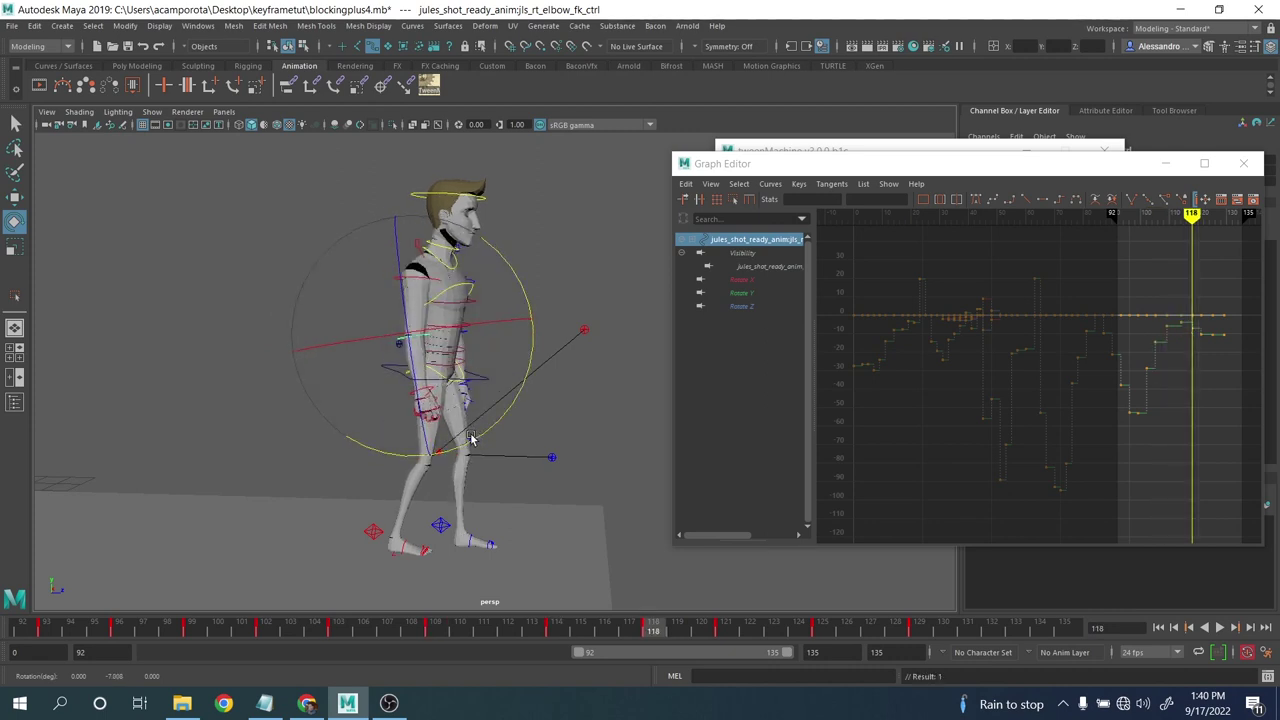
key("period")
key("period")
key("period")
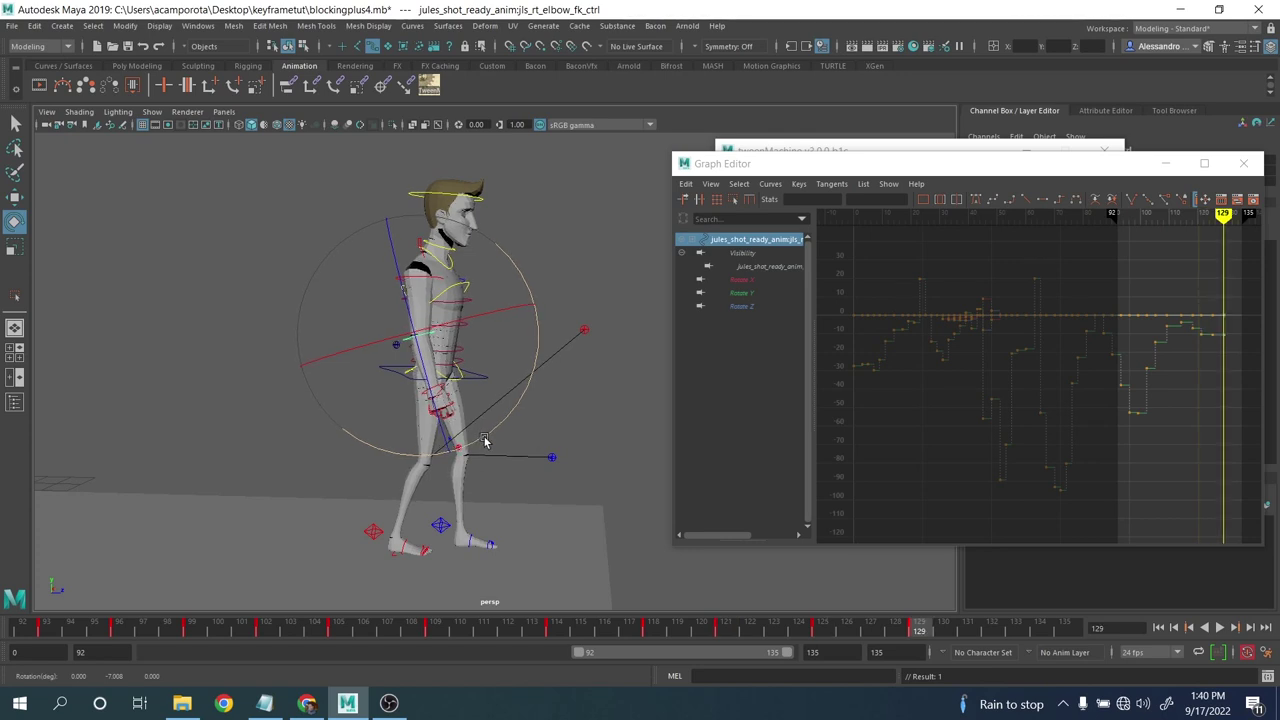
key("comma")
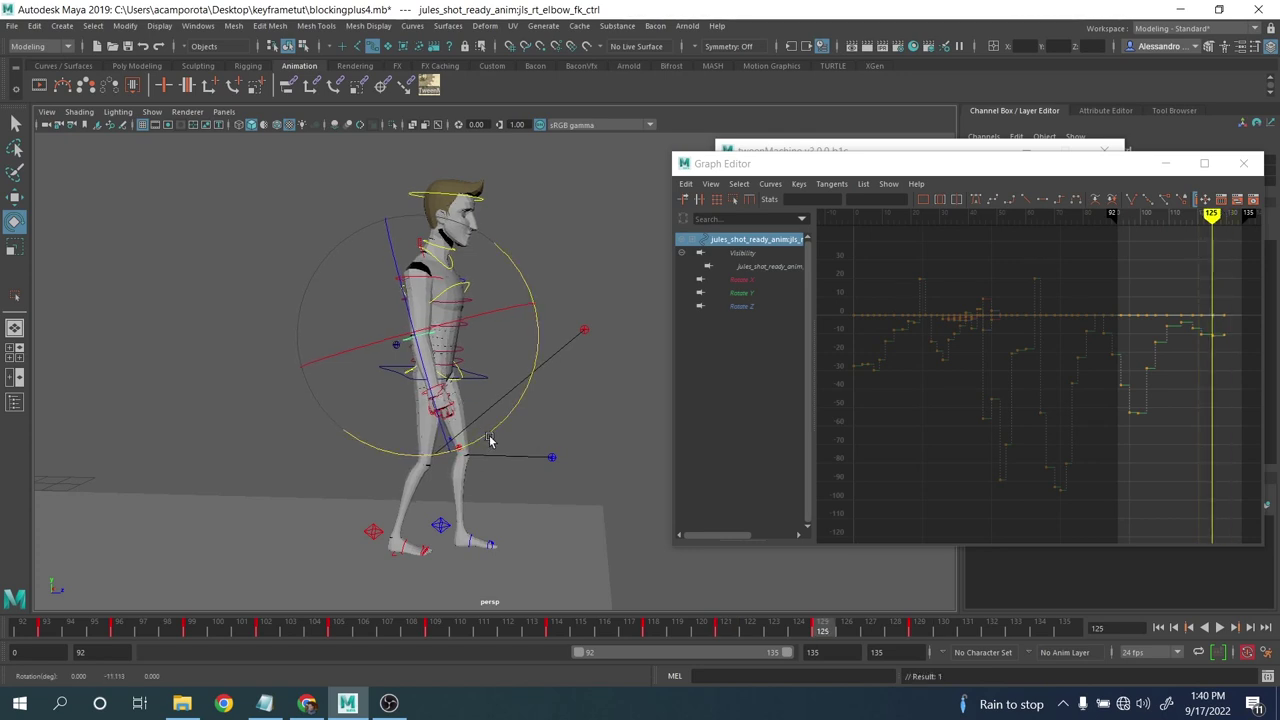
- Play back the walk with the range start extended to frame 55, close the Graph Editor and inspect frame 98
left_click(1218, 627)
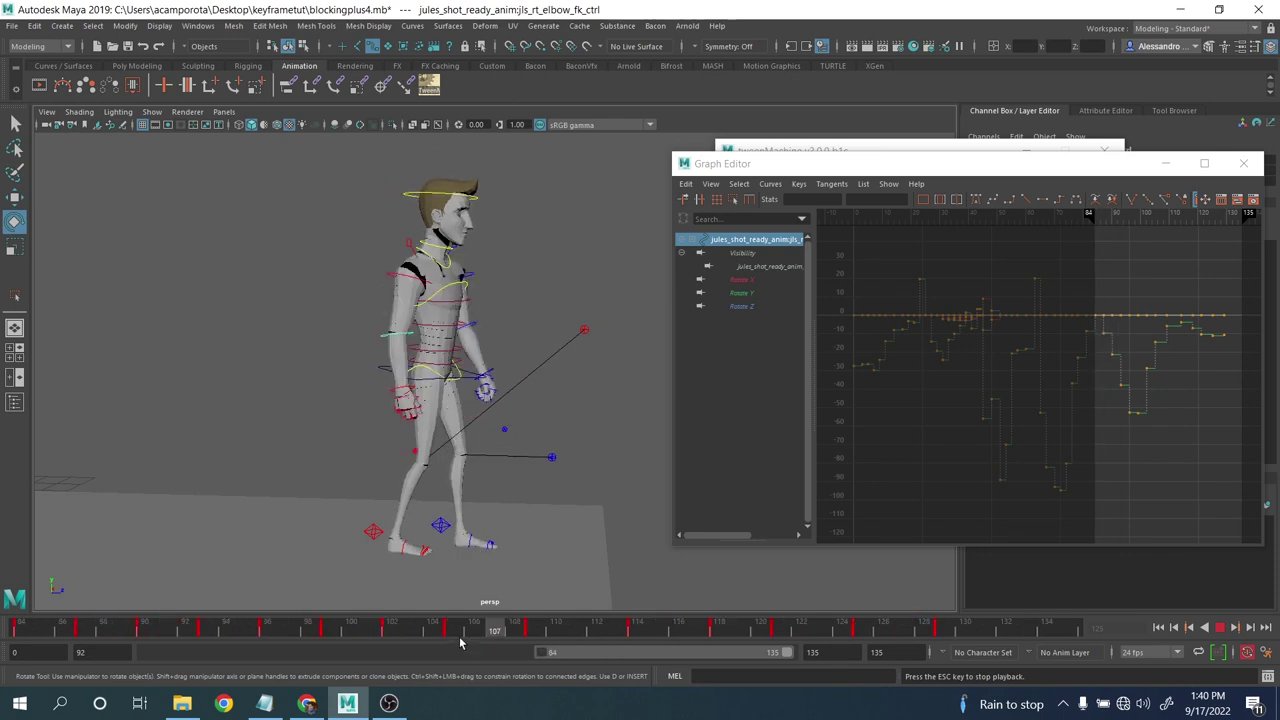
left_click(1243, 163)
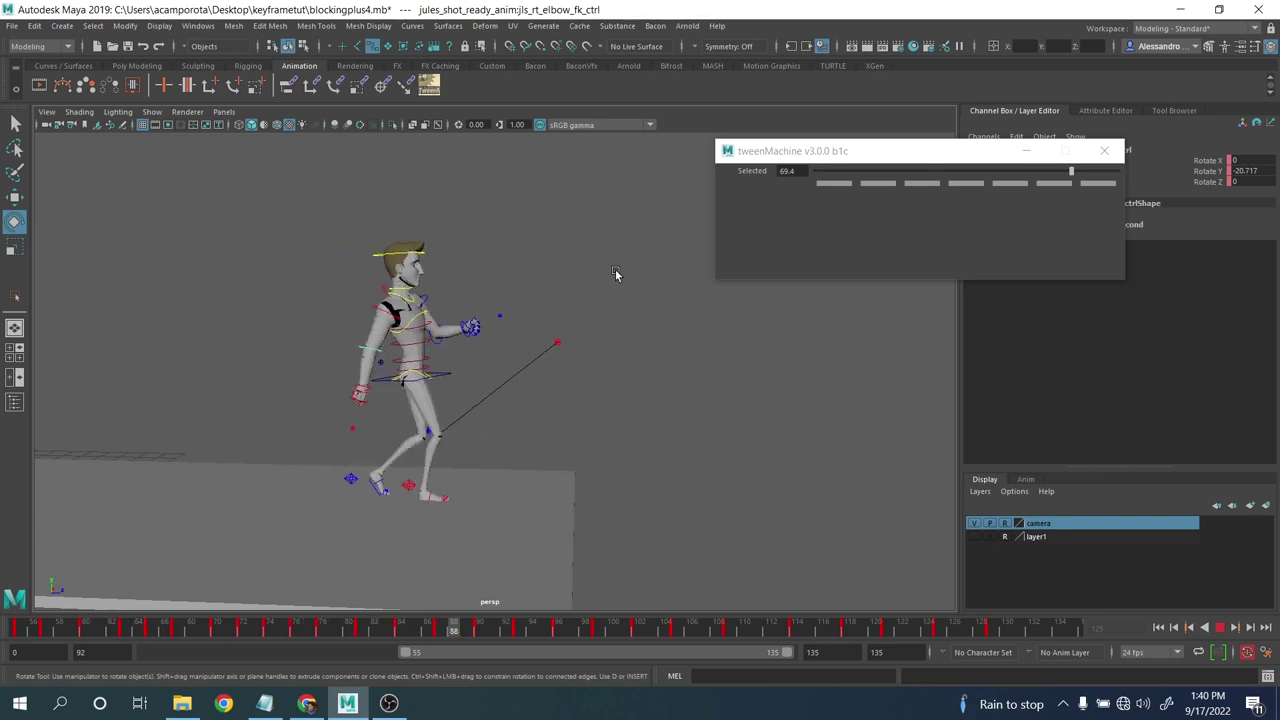
left_click(1219, 628)
left_click_drag(667, 638, 586, 640)
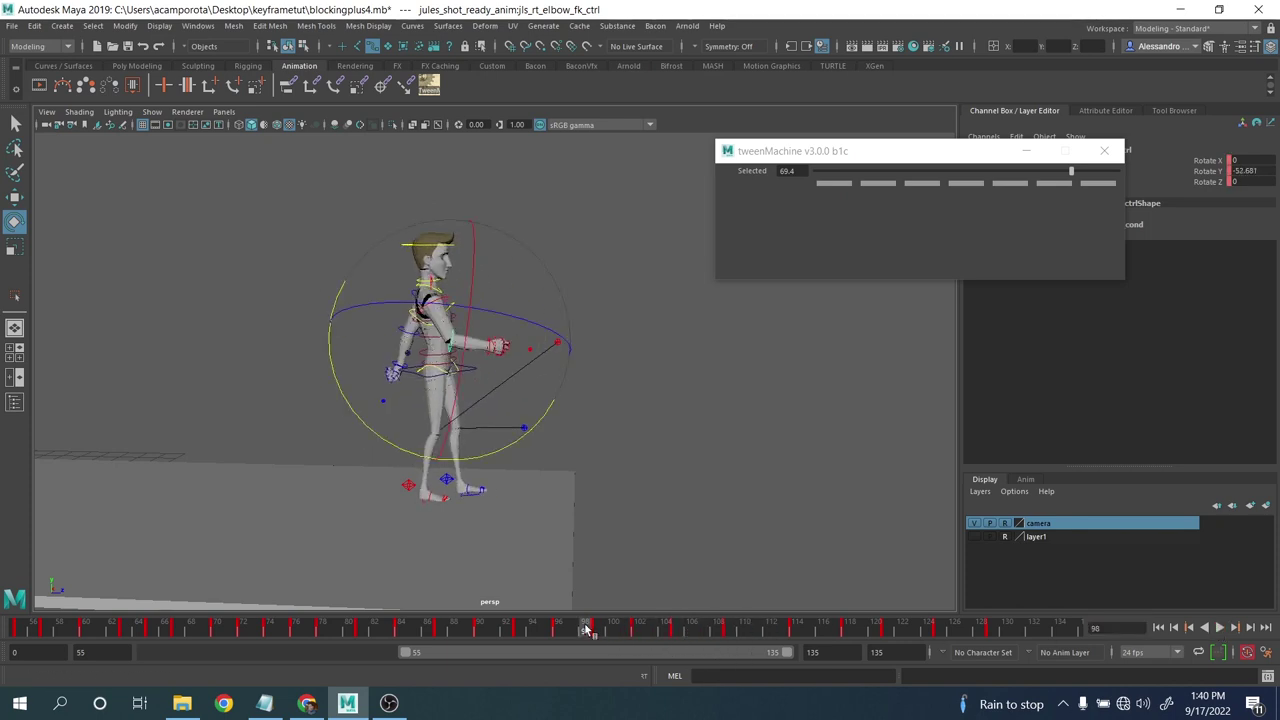
- Show the COG control's Rotate Y curve in the Graph Editor, framed on the keys around frame 102
left_click(531, 403)
left_click(473, 372)
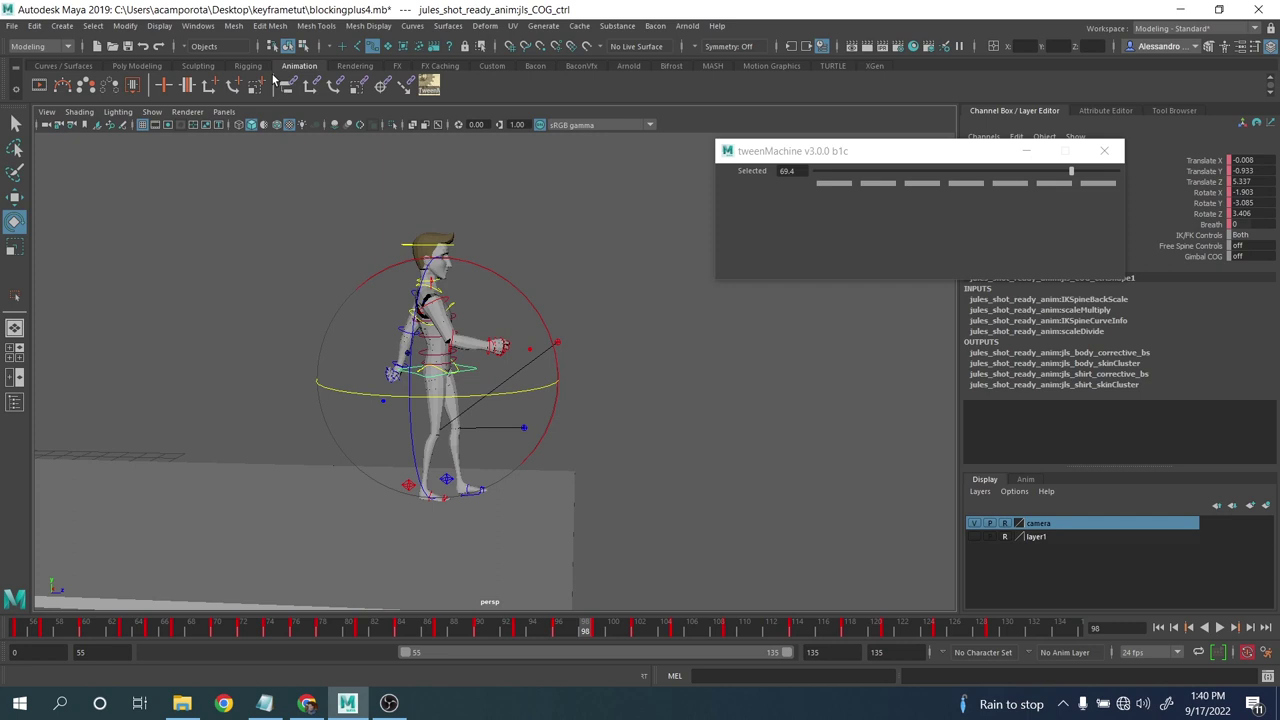
left_click(211, 27)
mouse_move(300, 99)
left_click(405, 110)
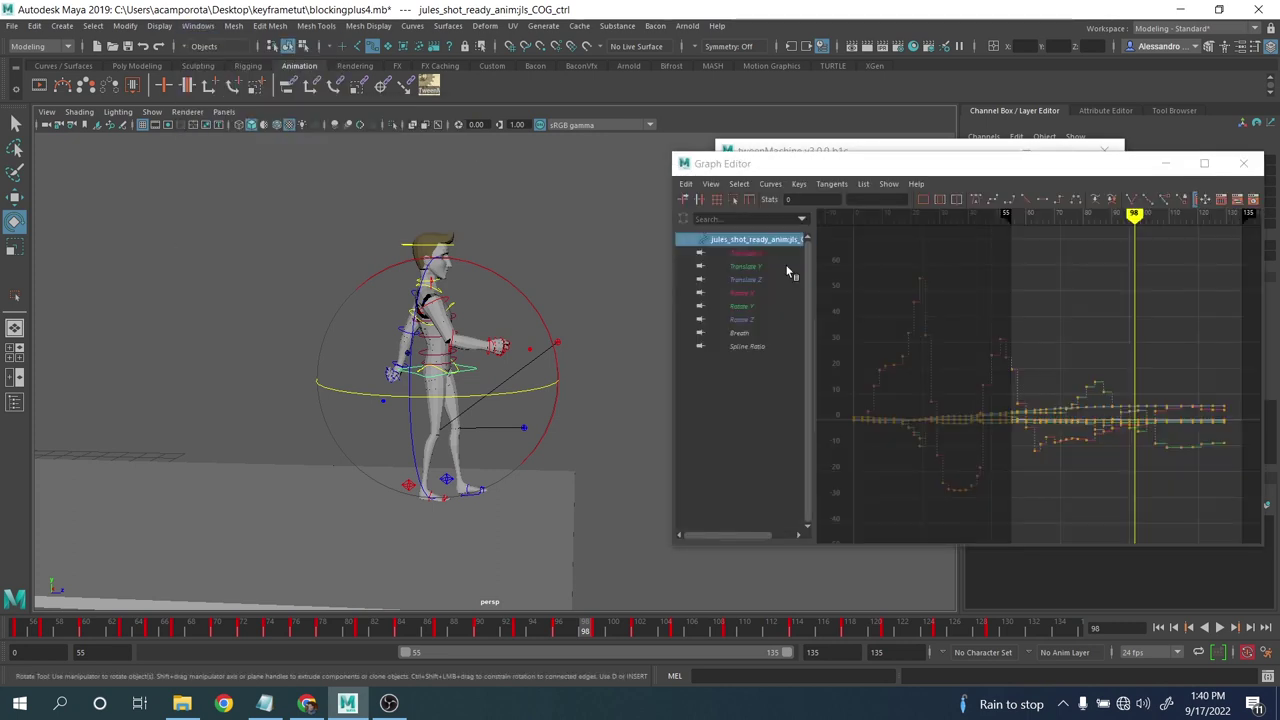
left_click(754, 306)
middle_click_drag(1091, 372, 1053, 343, "alt")
right_click_drag(1053, 343, 1078, 351, "alt+shift")
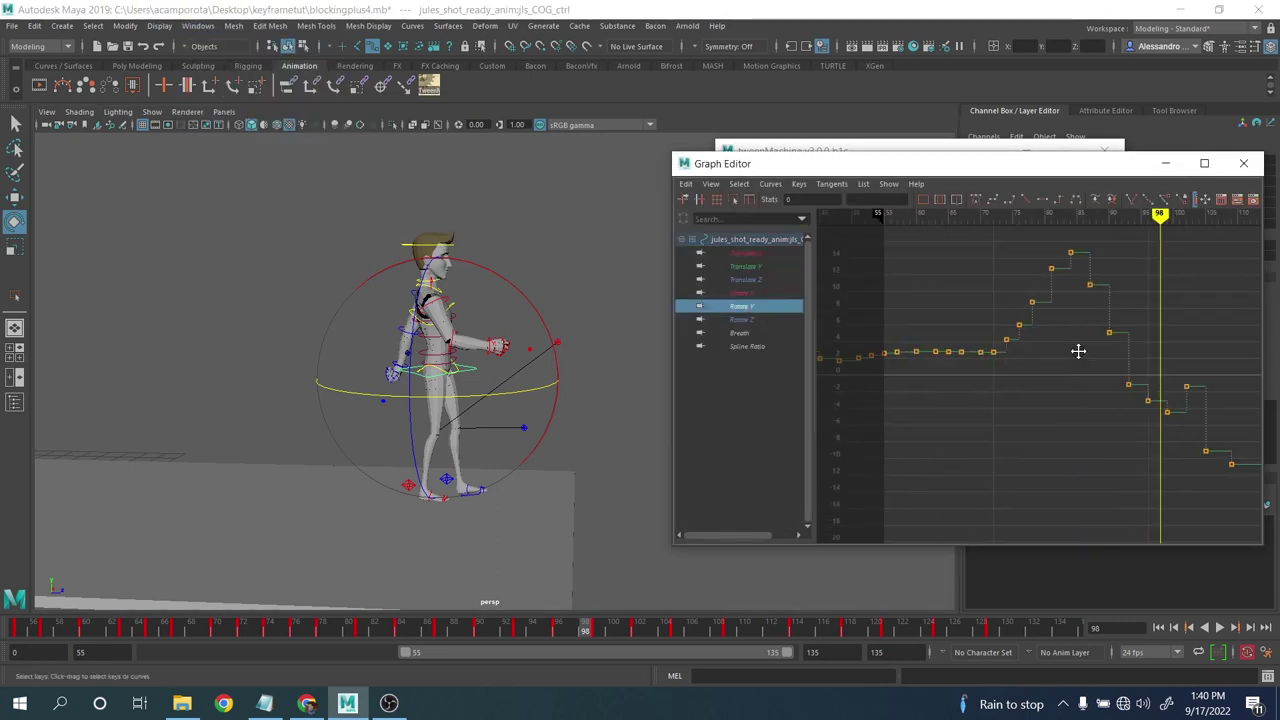
middle_click_drag(1078, 351, 962, 324, "alt")
right_click_drag(962, 324, 1062, 363, "alt")
middle_click_drag(1050, 361, 1069, 455, "alt")
- Lower the COG control's Rotate Y key at frame 102 to about -7.5, keeping it on frame 102
key("period")
key("period")
left_click(1061, 347)
key("comma")
key("comma")
key("comma")
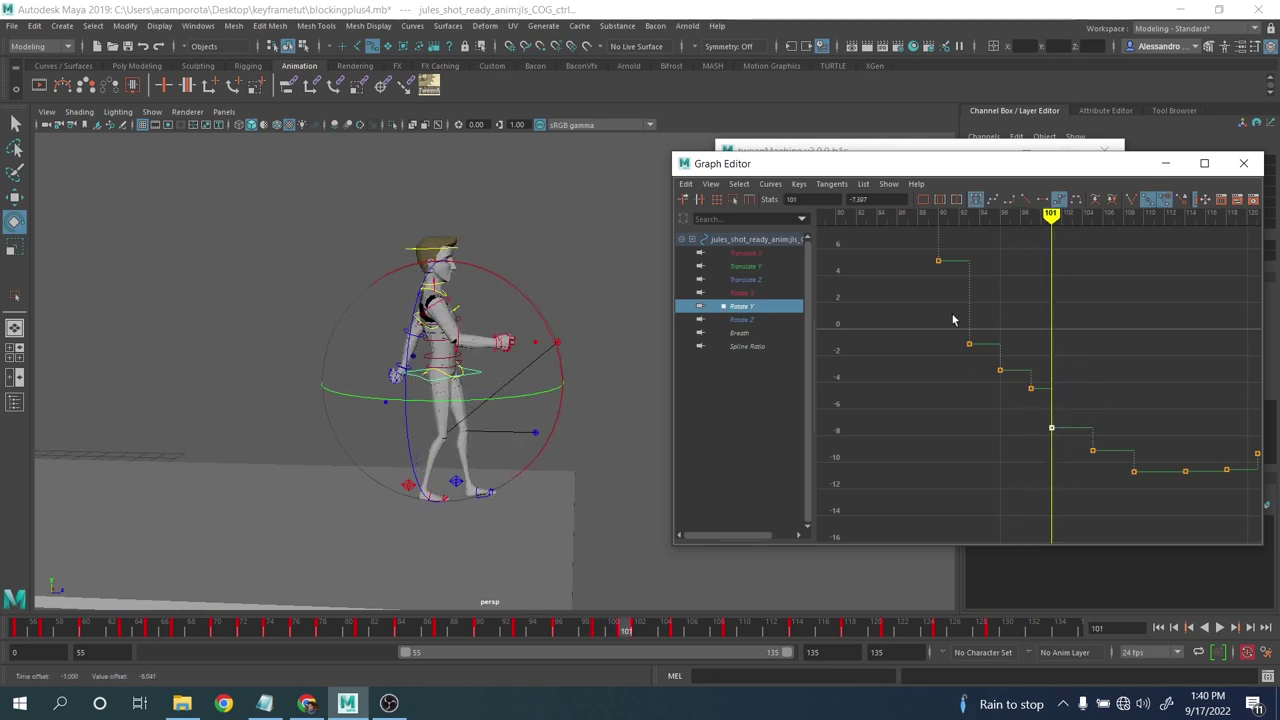
key("period")
key("period")
middle_click_drag(1051, 448, 1065, 444)
key("period")
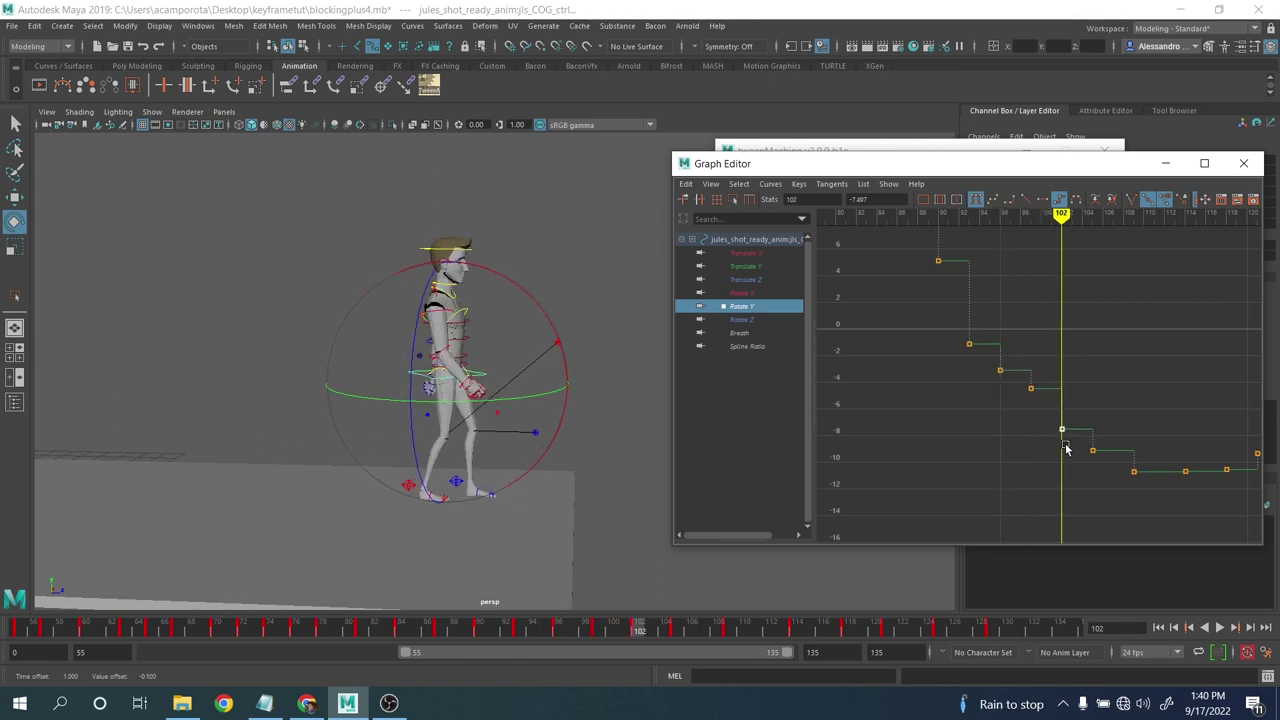
- Smooth the COG's Rotate Y curve by setting frame 99 to about -5.1 and frame 109 to about -10.2
key("comma")
key("period")
key("period")
left_click_drag(1112, 437, 1091, 458)
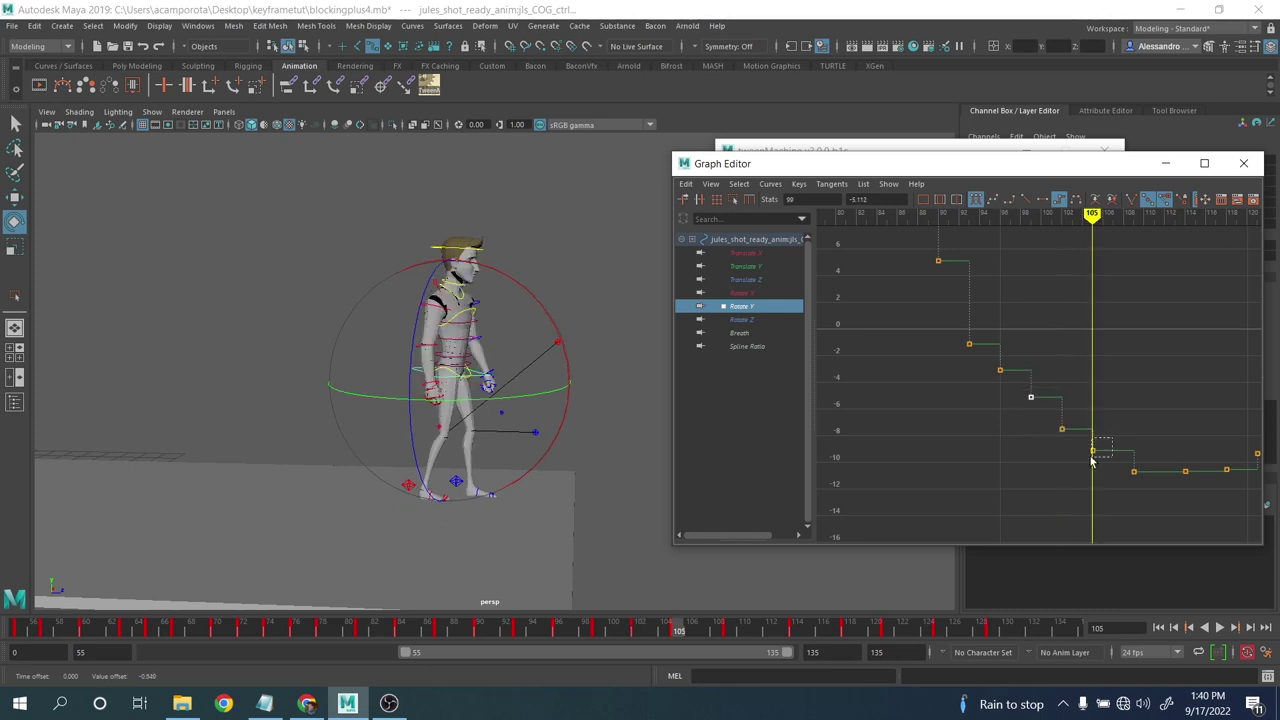
key("period")
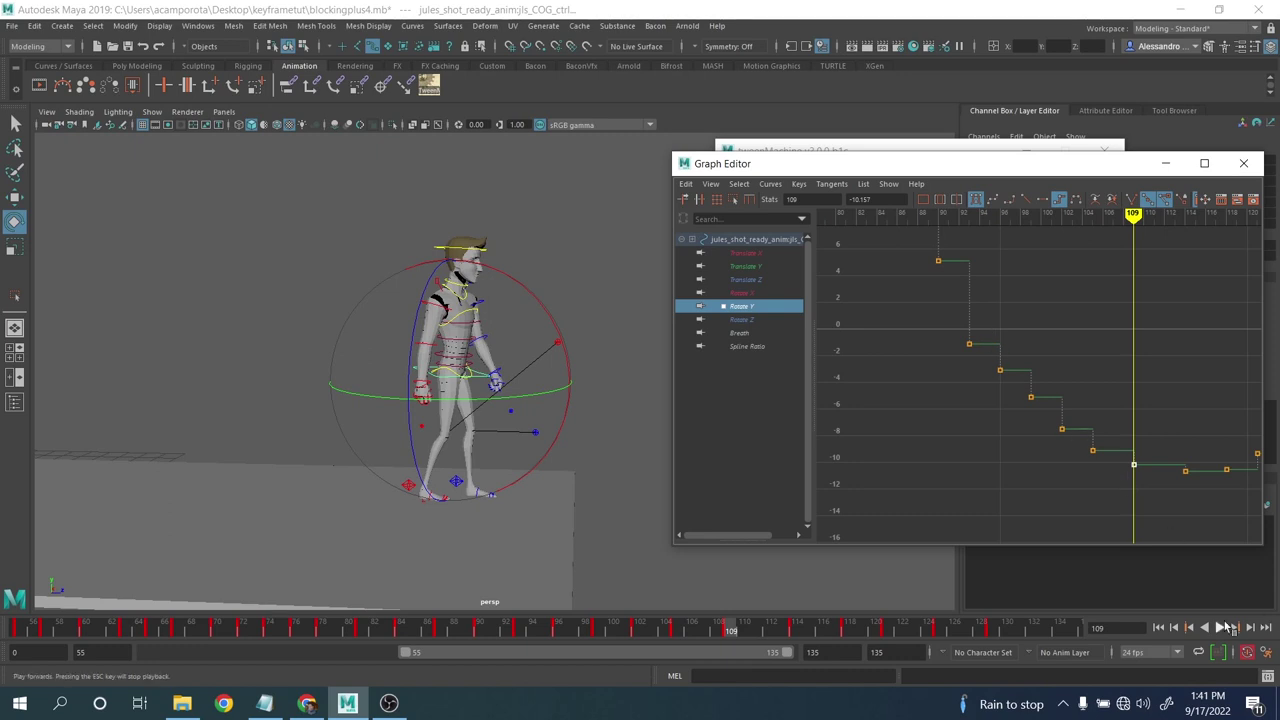
- Play back the walk and step back through the keys to frame 99 to check the COG rotation
left_click(1228, 628)
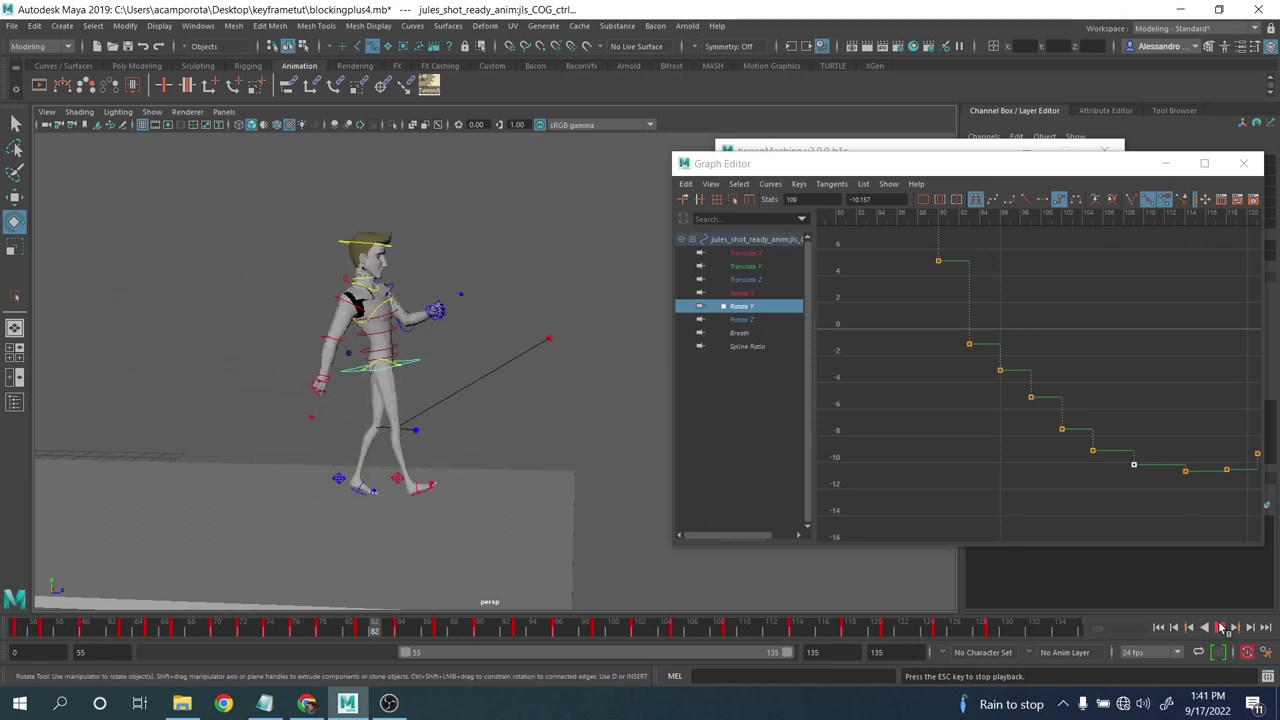
left_click(1220, 628)
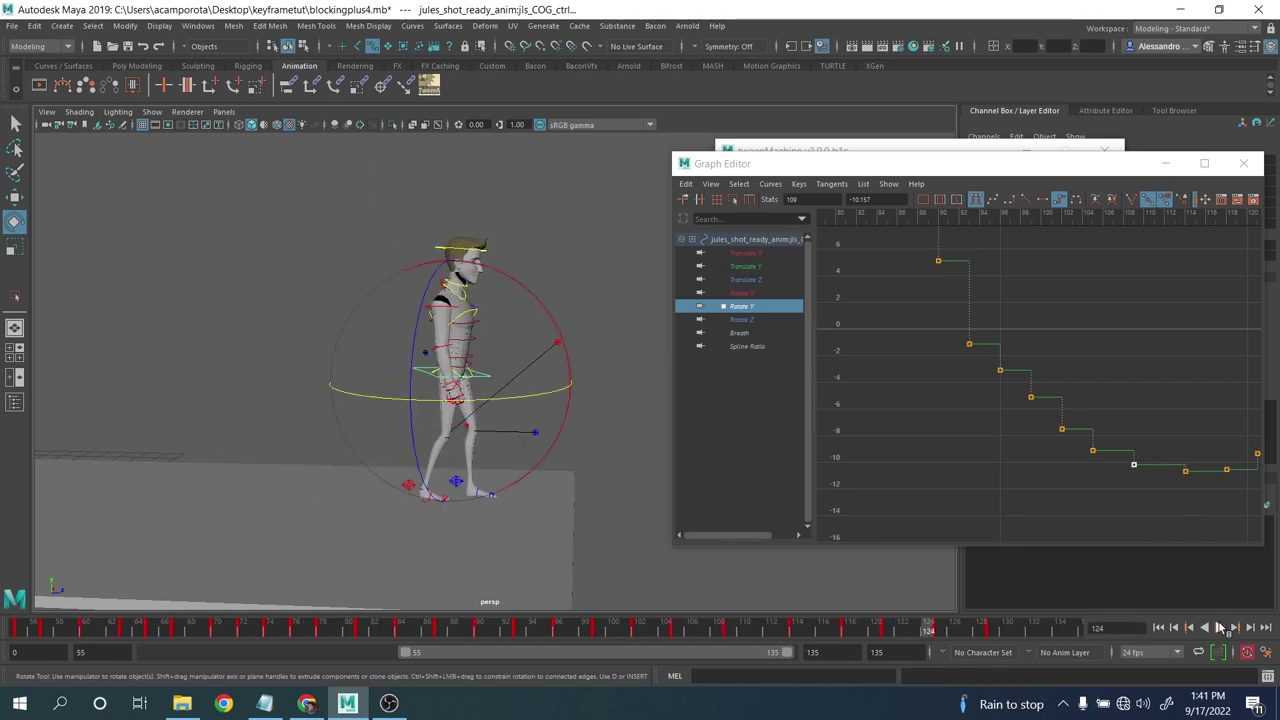
key("comma")
key("comma")
key("comma")
key("comma")
key("comma")
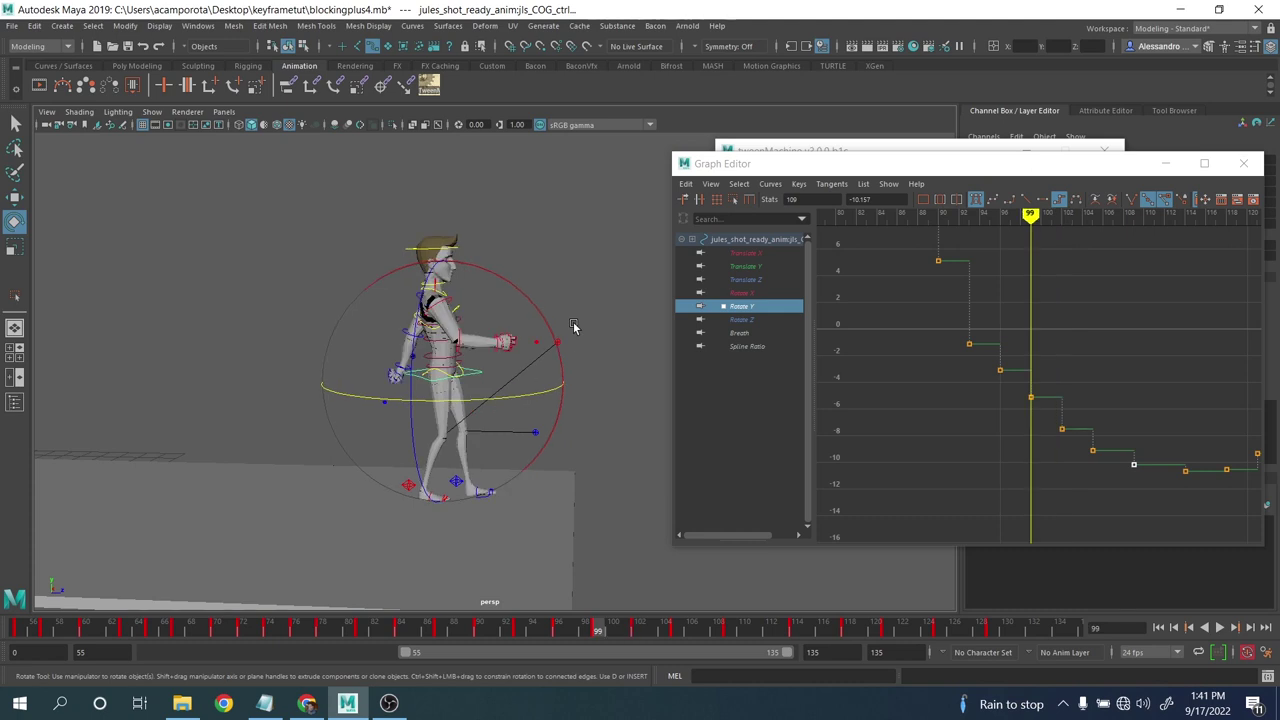
- Raise the COG's Rotate X keys to about 0.2 at frame 99, 2 at 102 and 3.5 at 105, then review playback without the Graph Editor
left_click(738, 292)
scroll(1047, 384, "up", 3)
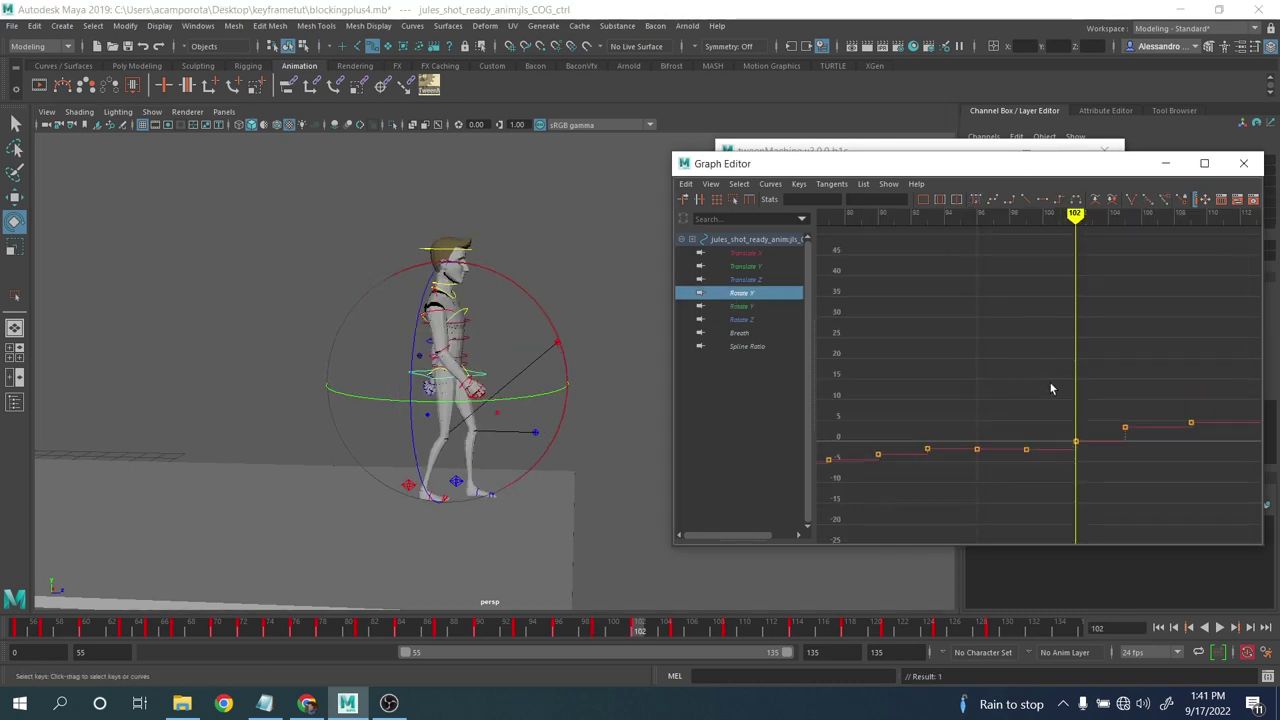
middle_click_drag(1077, 394, 1027, 306, "alt")
right_click_drag(1027, 306, 1011, 403, "alt+shift")
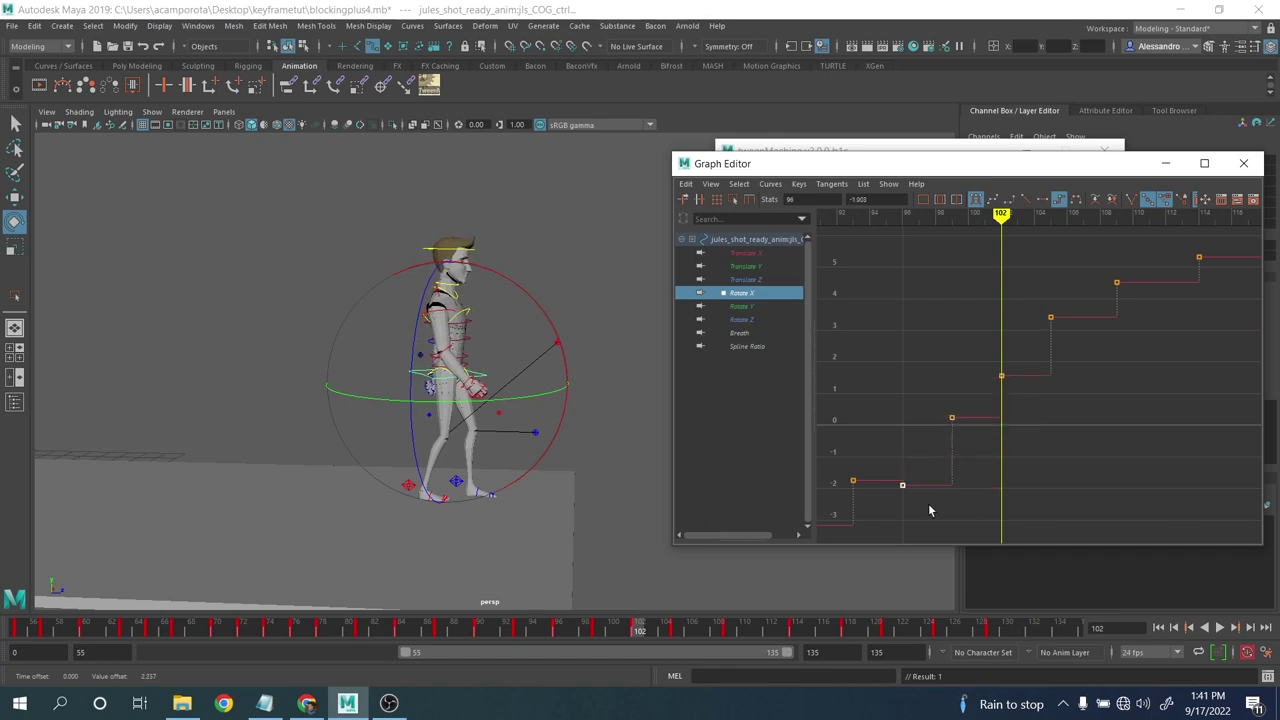
left_click(953, 449)
mouse_move(954, 421)
middle_mouse_down("alt")
mouse_move(954, 450)
mouse_move(978, 423)
middle_mouse_up("alt")
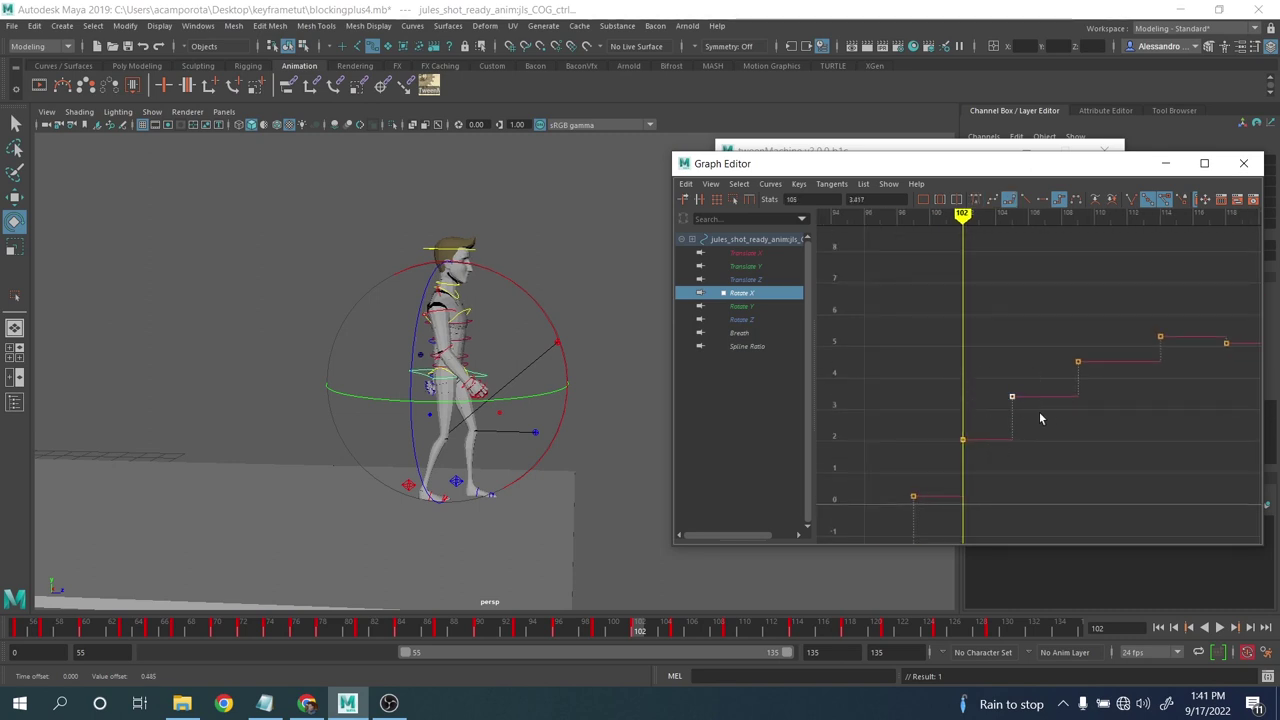
left_click(1218, 627)
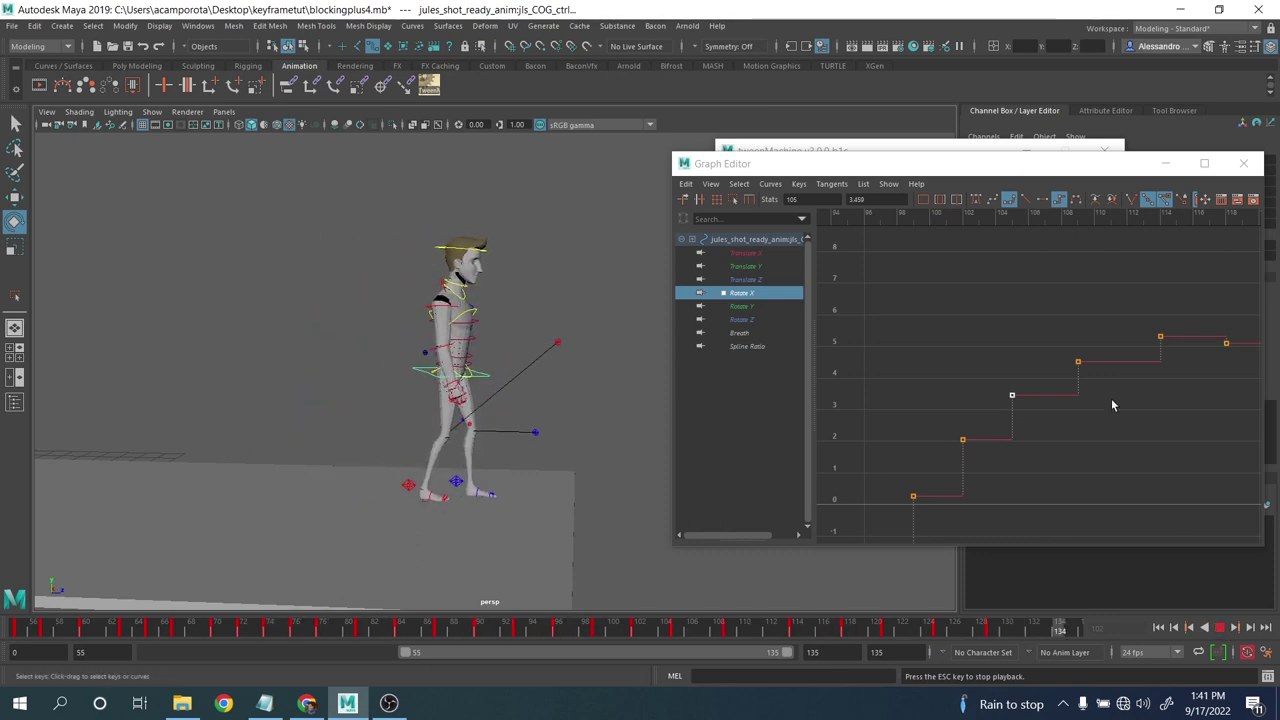
left_click(1243, 163)
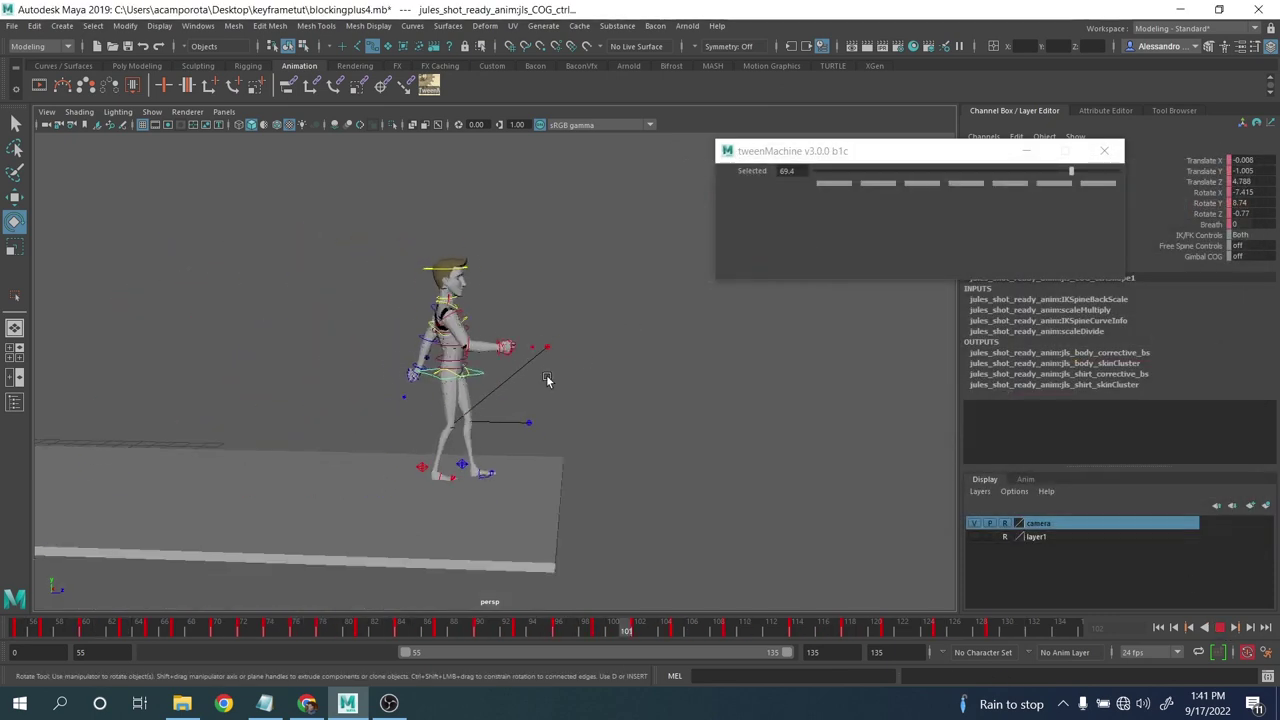